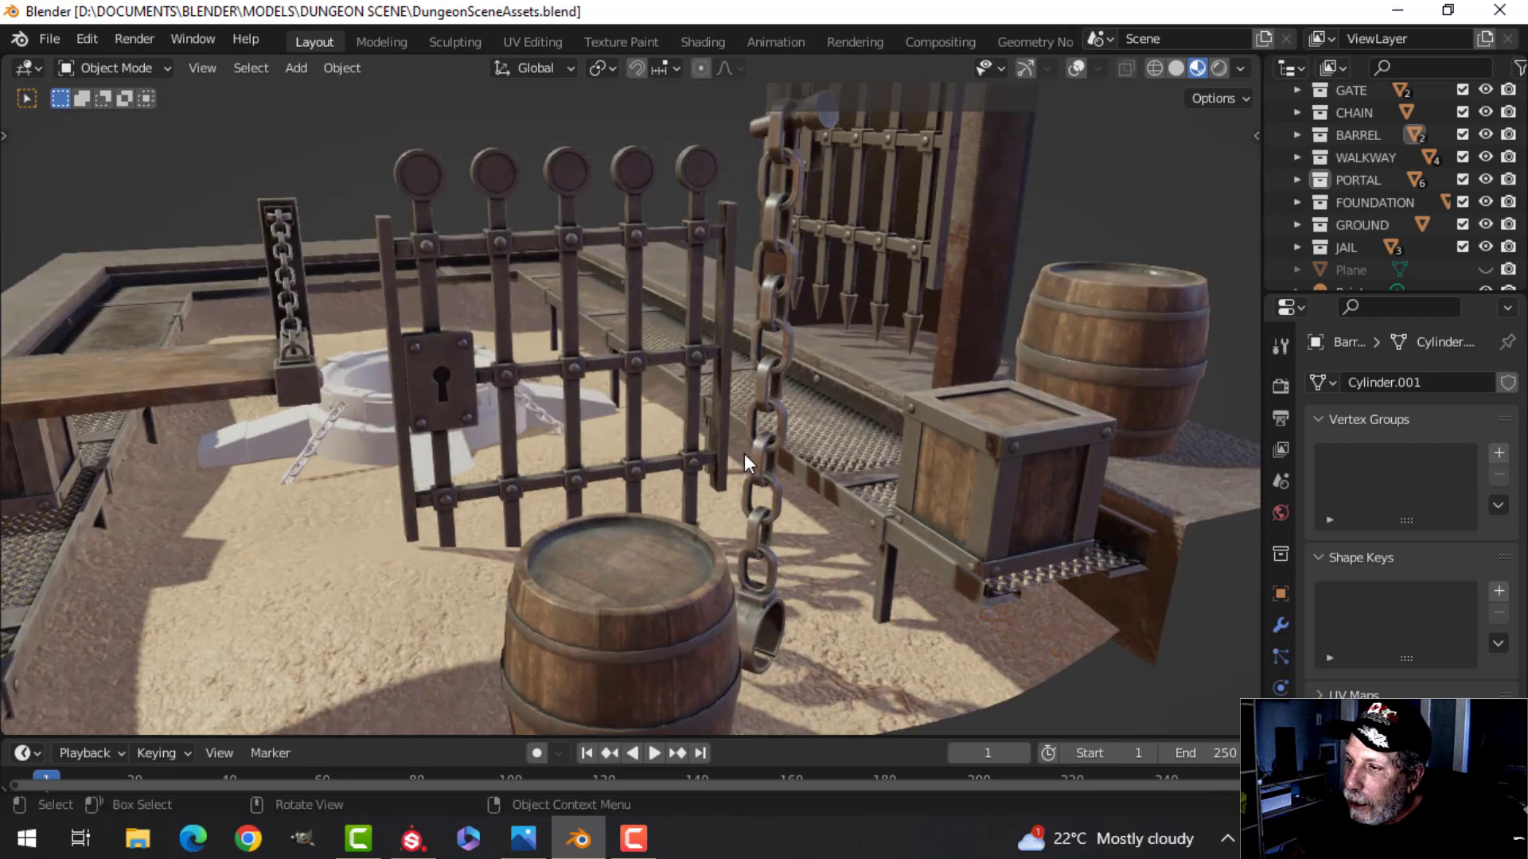
# - Examine the textured gate, chain, barrels and doorway in the dungeon scene from several angles and distances
pyautogui.scroll(2, 743, 453)
pyautogui.scroll(-2, 752, 422)
pyautogui.moveTo(761, 395); pyautogui.dragTo(780, 328, button='middle')
pyautogui.scroll(3, 698, 447)
pyautogui.moveTo(718, 478)
pyautogui.mouseDown(button='middle')
pyautogui.moveTo(736, 516)
pyautogui.moveTo(706, 470)
pyautogui.moveTo(718, 494)
pyautogui.mouseUp(button='middle')
pyautogui.scroll(-3, 728, 524)
pyautogui.scroll(4, 718, 495)
pyautogui.moveTo(664, 449); pyautogui.dragTo(238, 511, button='middle')
pyautogui.scroll(2, 203, 522)
pyautogui.scroll(-2, 443, 470)
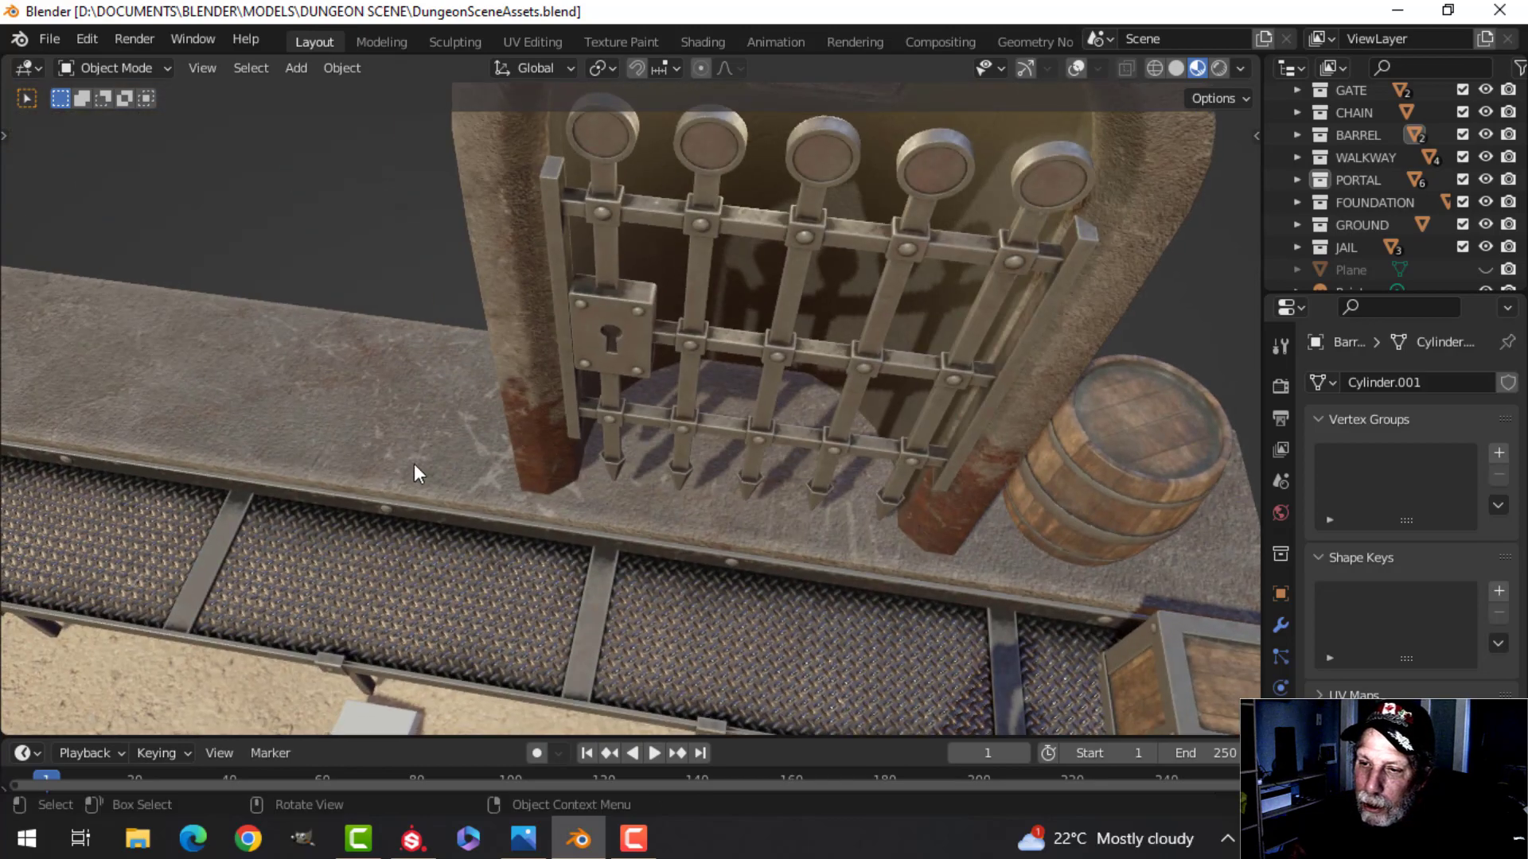
pyautogui.scroll(-3, 484, 409)
pyautogui.moveTo(485, 409); pyautogui.dragTo(600, 367, button='middle')
pyautogui.scroll(2, 519, 541)
pyautogui.scroll(-2, 519, 438)
# - Examine the untextured round portal with its chains and supports, and its surroundings in the dungeon scene
pyautogui.scroll(-3, 528, 406)
pyautogui.scroll(2, 485, 434)
pyautogui.scroll(-1, 710, 347)
pyautogui.scroll(4, 575, 449)
pyautogui.scroll(-2, 647, 455)
pyautogui.moveTo(574, 441); pyautogui.dragTo(734, 456, button='middle')
pyautogui.scroll(2, 500, 426)
pyautogui.scroll(3, 734, 457)
pyautogui.moveTo(616, 368); pyautogui.dragTo(658, 369, button='middle')
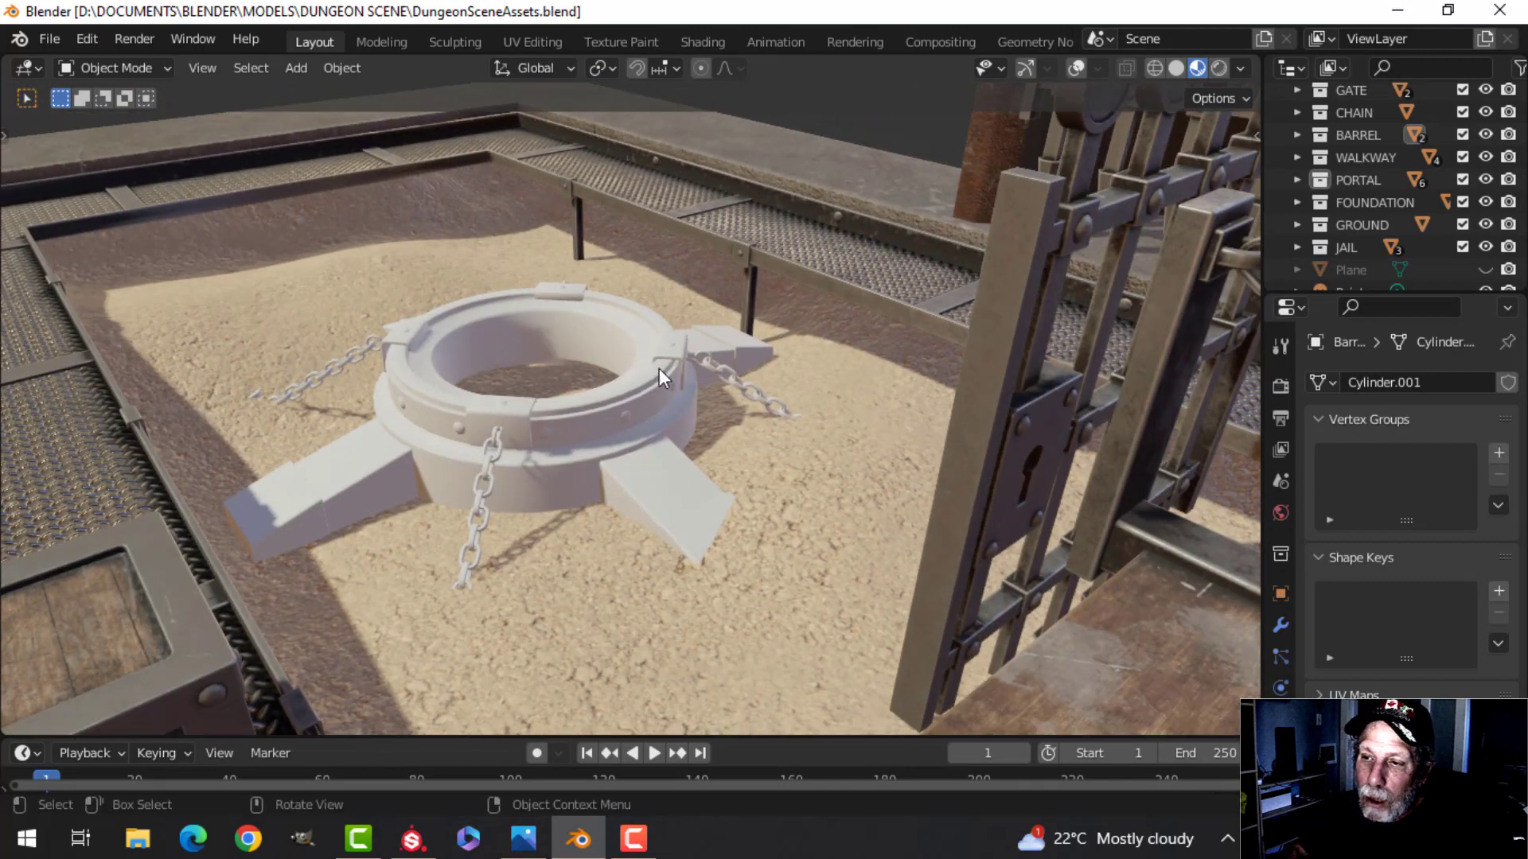
pyautogui.scroll(-2, 592, 421)
pyautogui.moveTo(592, 421); pyautogui.dragTo(818, 218, button='middle')
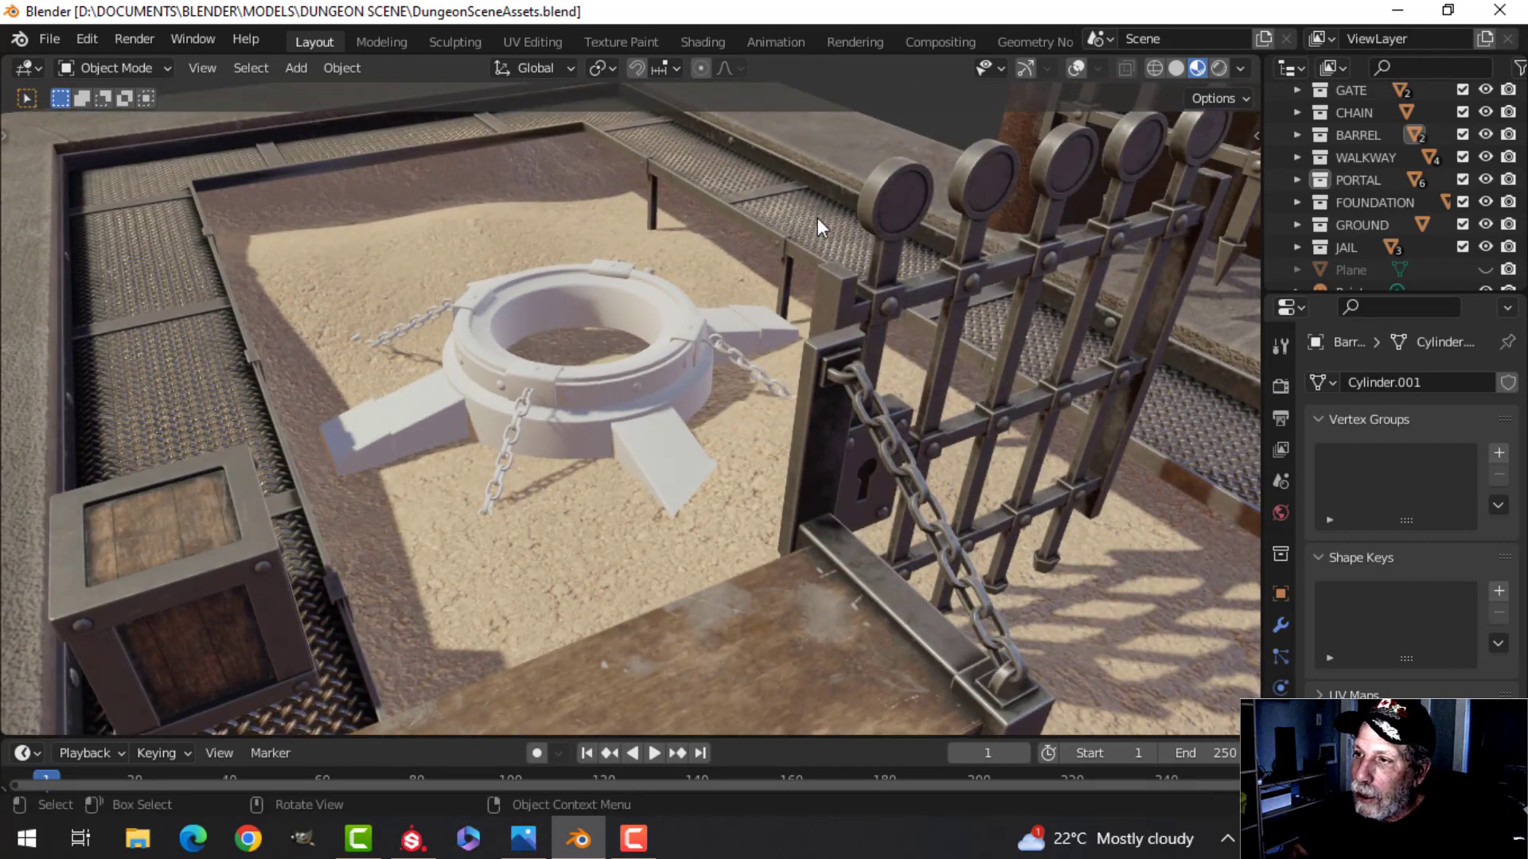
pyautogui.scroll(-4, 725, 337)
pyautogui.moveTo(832, 164); pyautogui.dragTo(737, 356, button='middle')
pyautogui.scroll(-2, 736, 360)
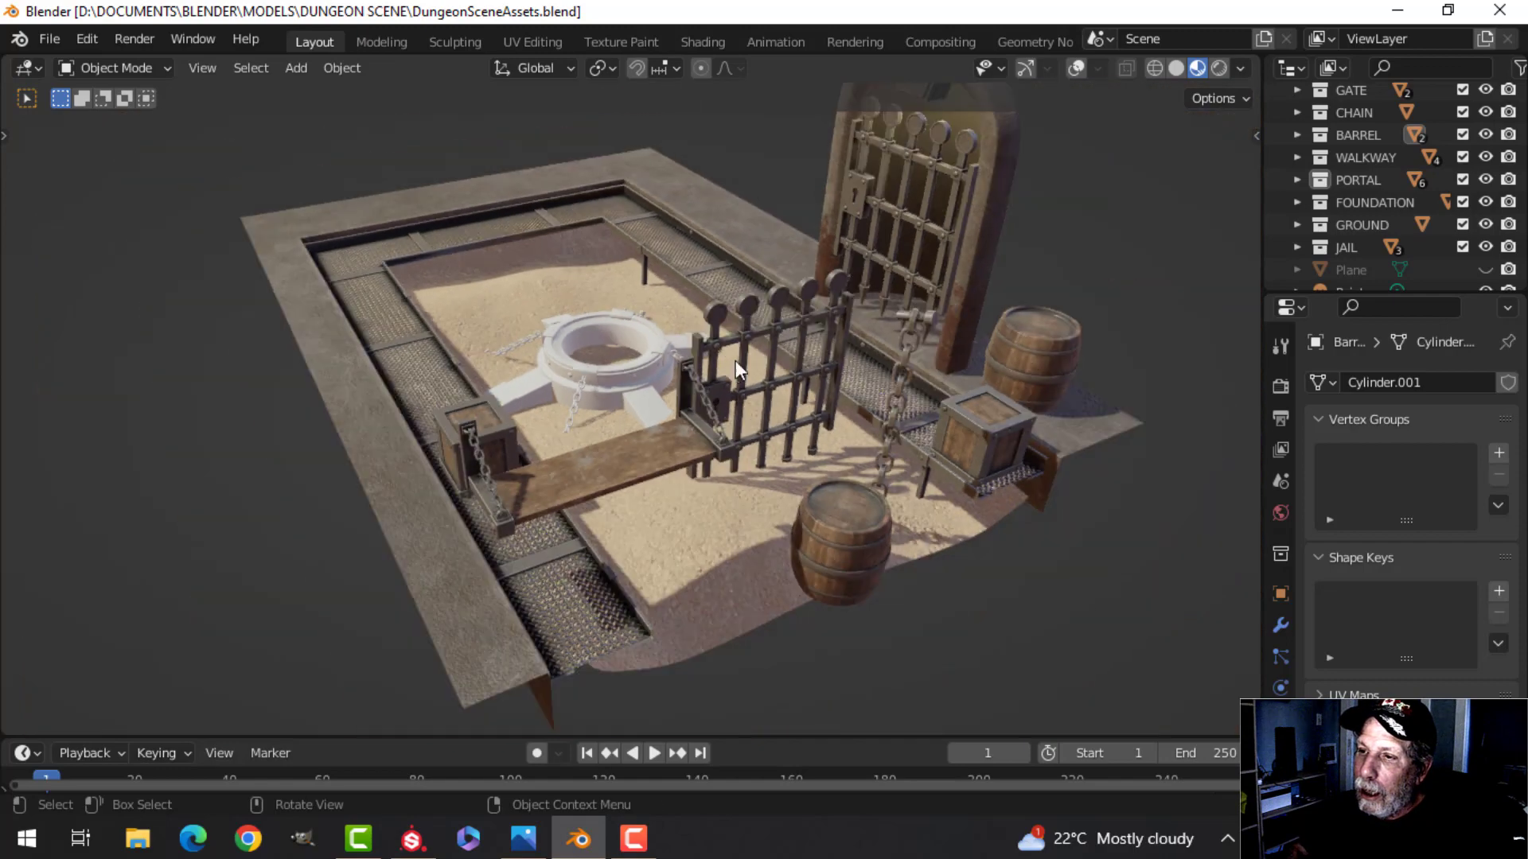
pyautogui.scroll(3, 570, 341)
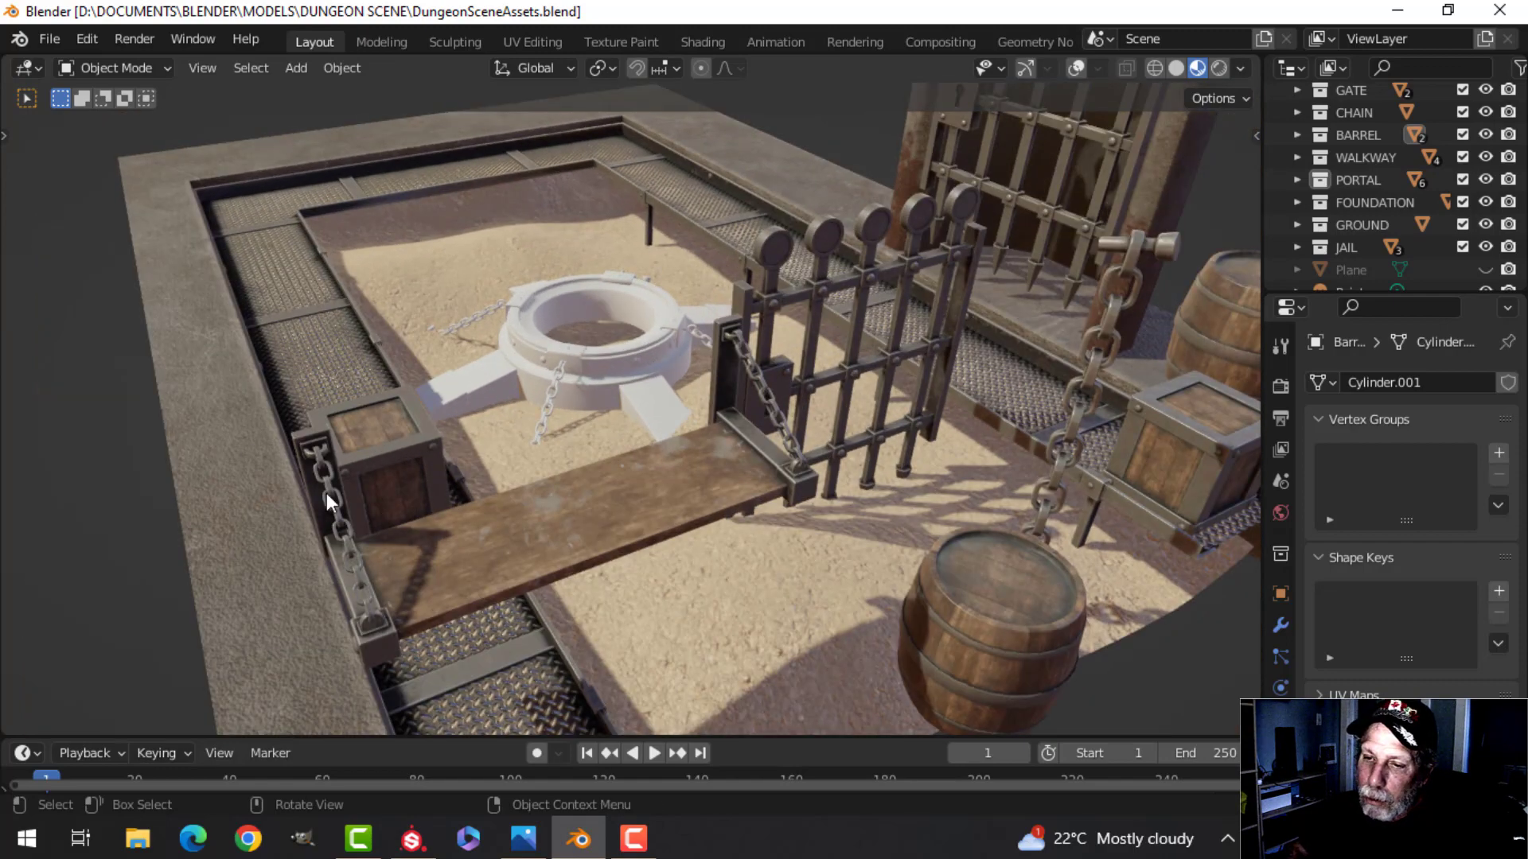
pyautogui.scroll(-2, 326, 493)
pyautogui.moveTo(326, 494); pyautogui.dragTo(872, 470, button='middle')
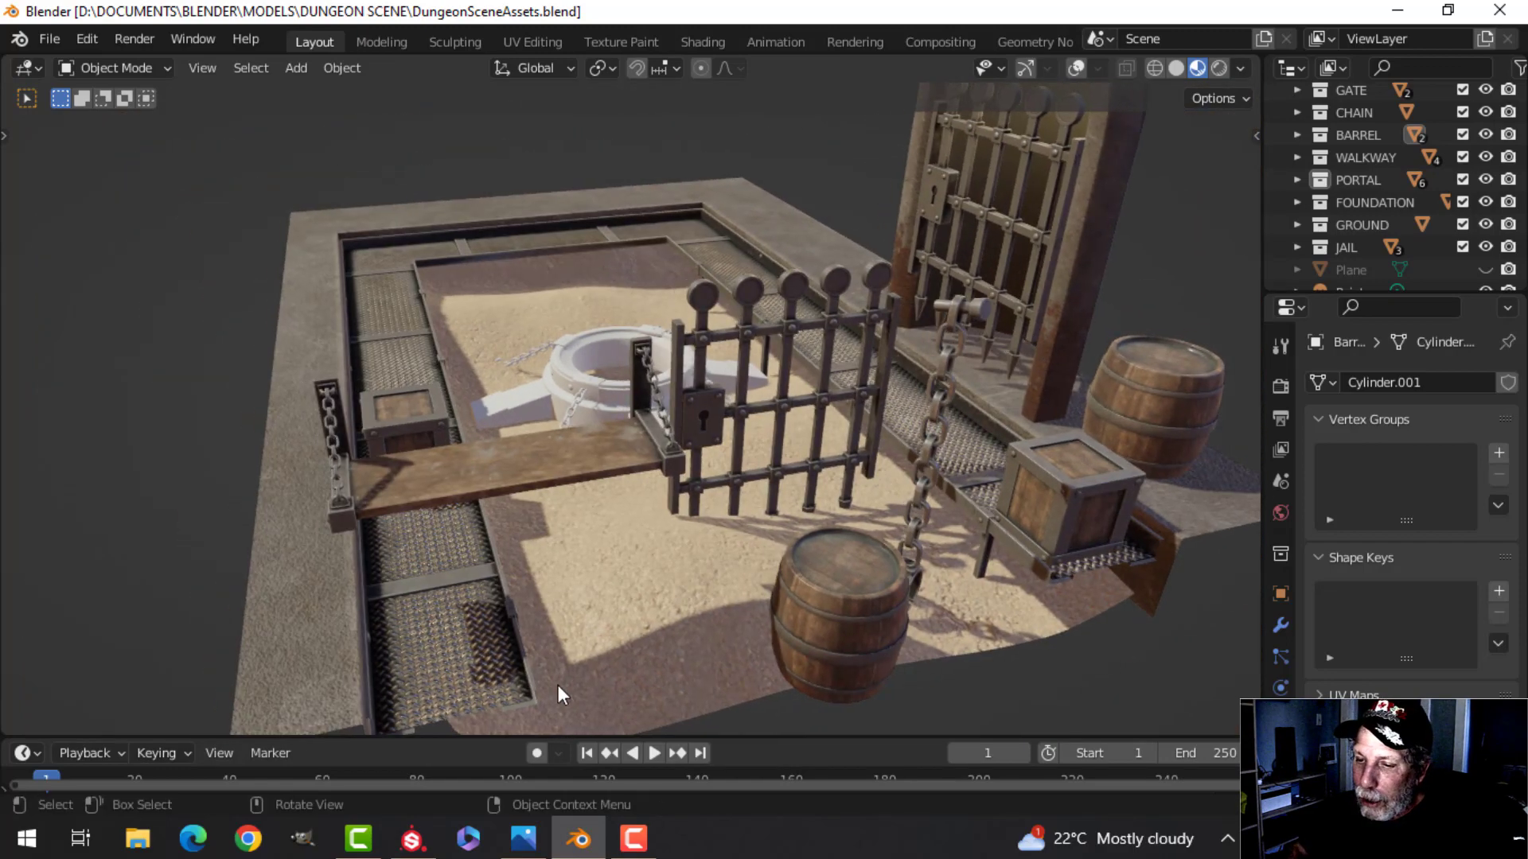
# - Switch to Substance Painter and bake all selected mesh maps for the portal texture sets at an output size of 2048
pyautogui.click(412, 838)
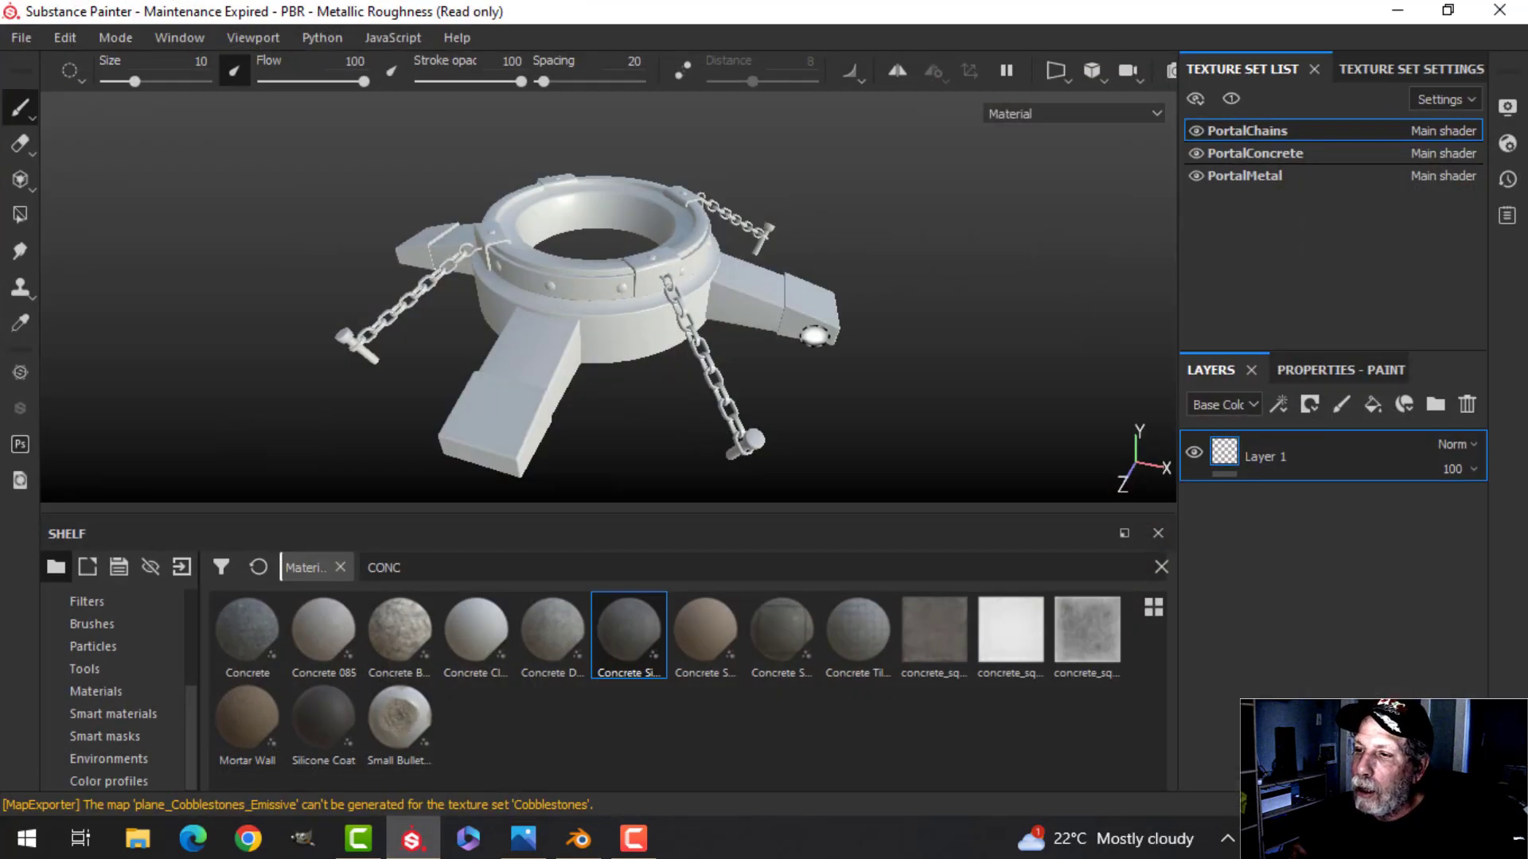
pyautogui.keyDown('alt'); pyautogui.moveTo(848, 339); pyautogui.dragTo(799, 334); pyautogui.keyUp('alt')
pyautogui.click(1410, 68)
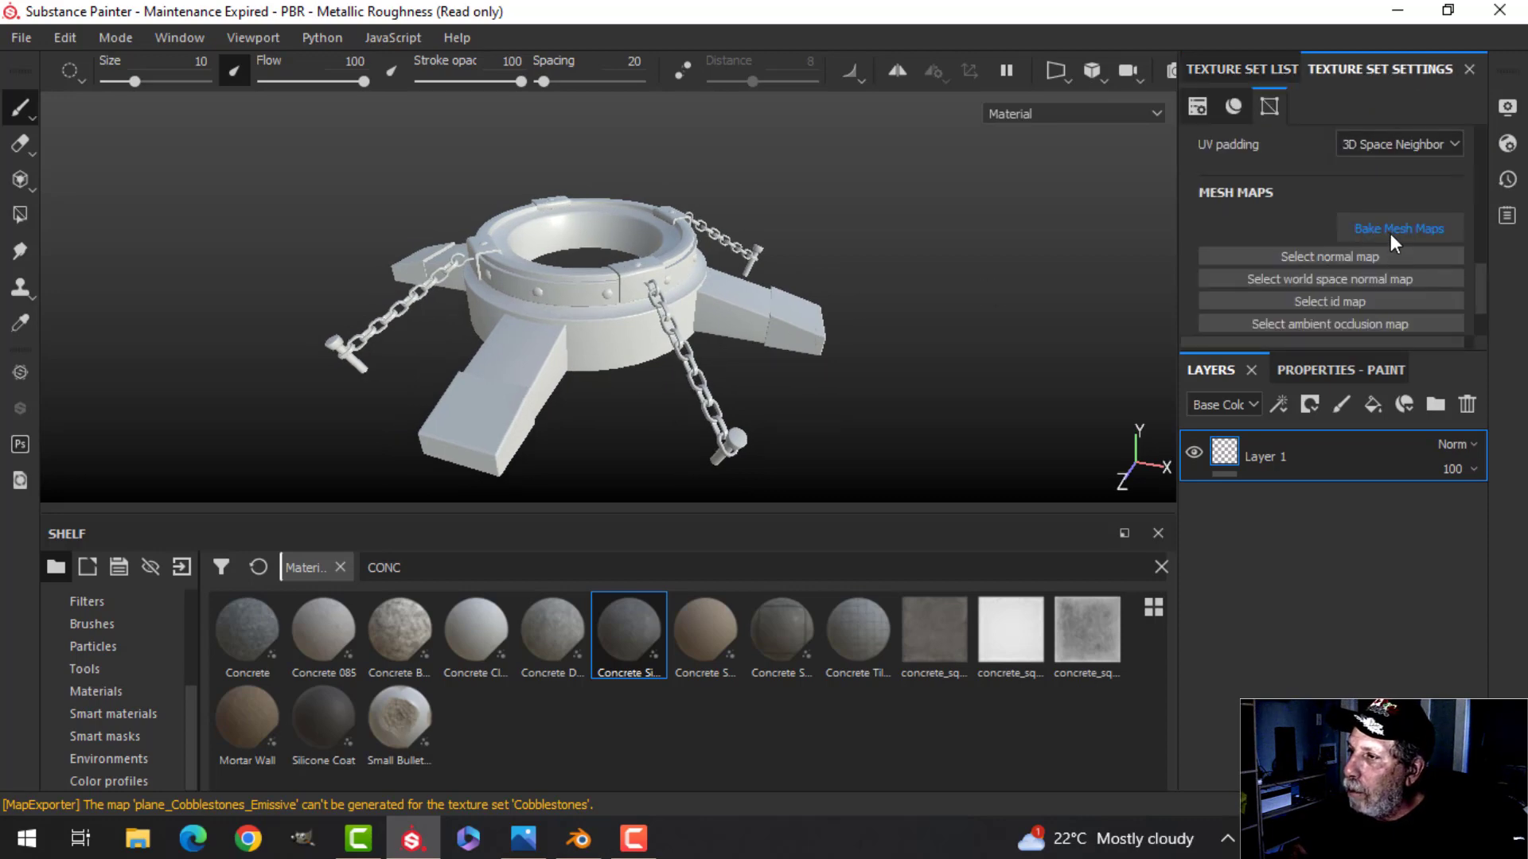
pyautogui.click(1399, 230)
pyautogui.click(757, 103)
pyautogui.click(736, 221)
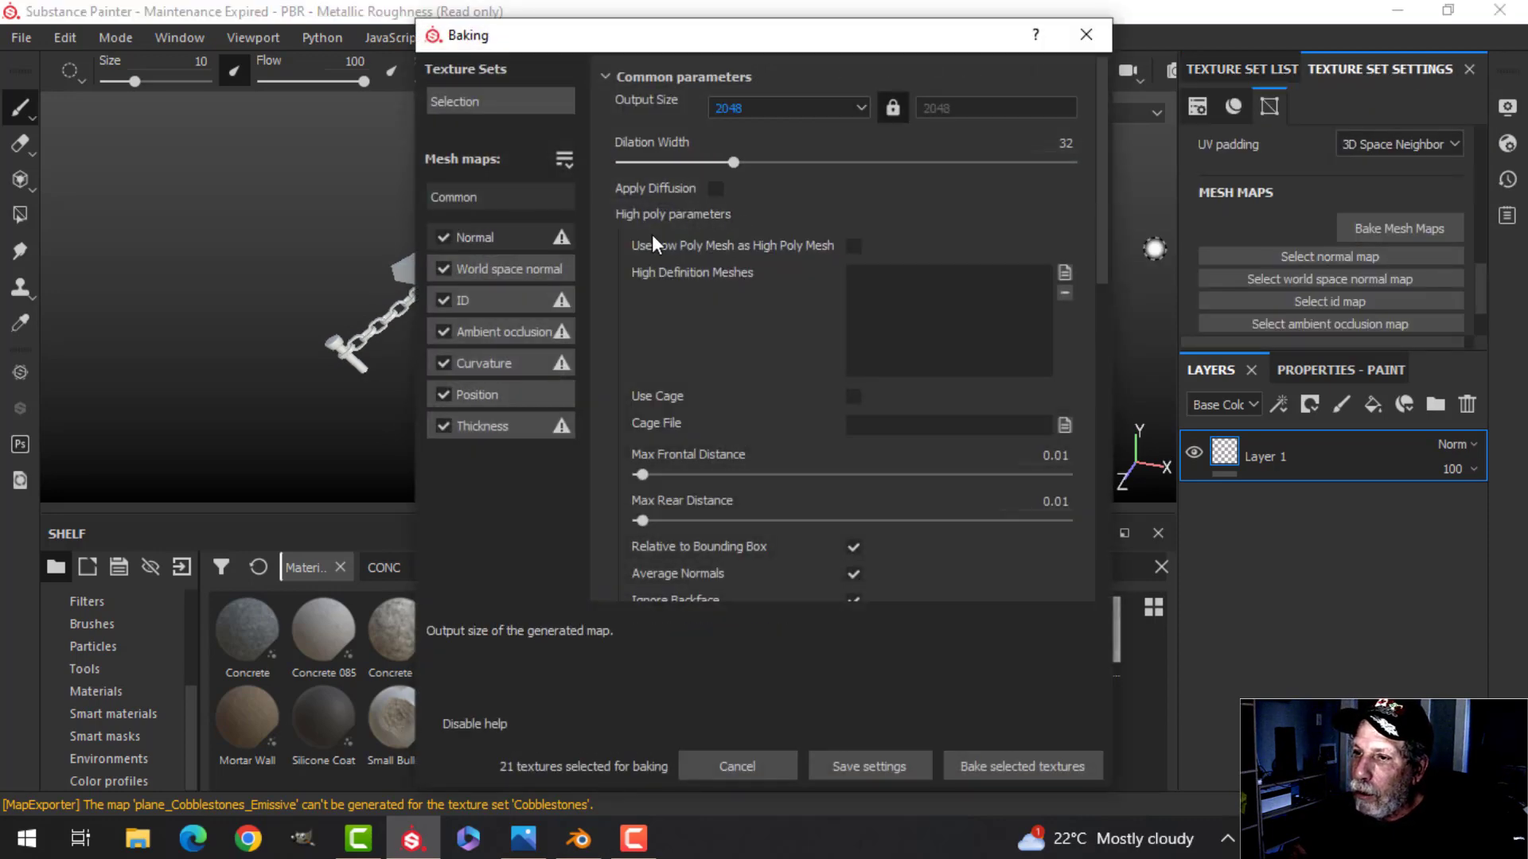
pyautogui.click(972, 766)
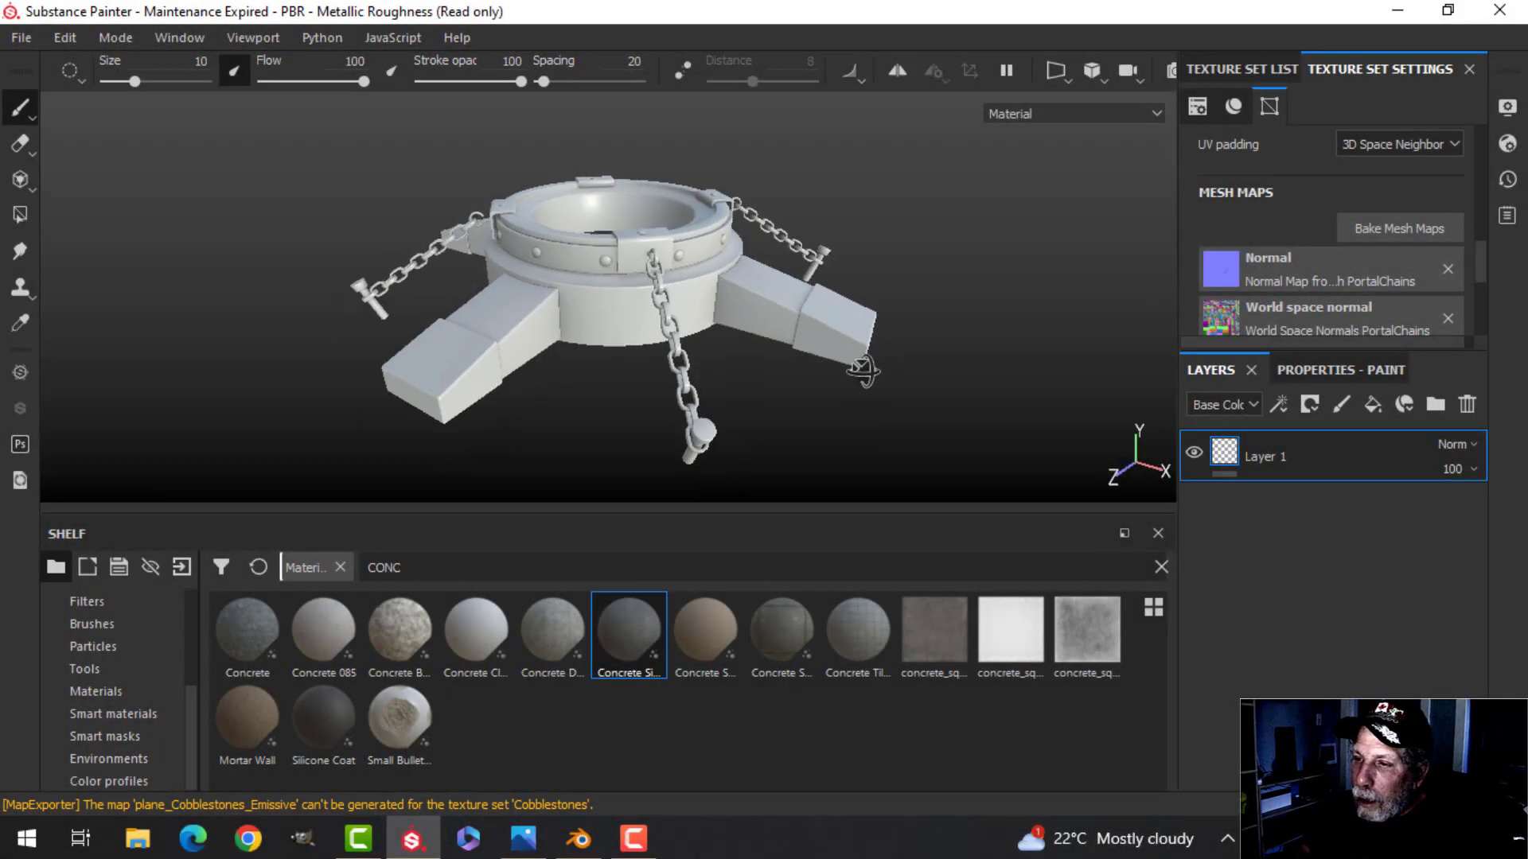
# - Activate temporal anti-aliasing for the viewport camera with 16 accumulations
pyautogui.click(1508, 106)
pyautogui.scroll(-10, 1194, 509)
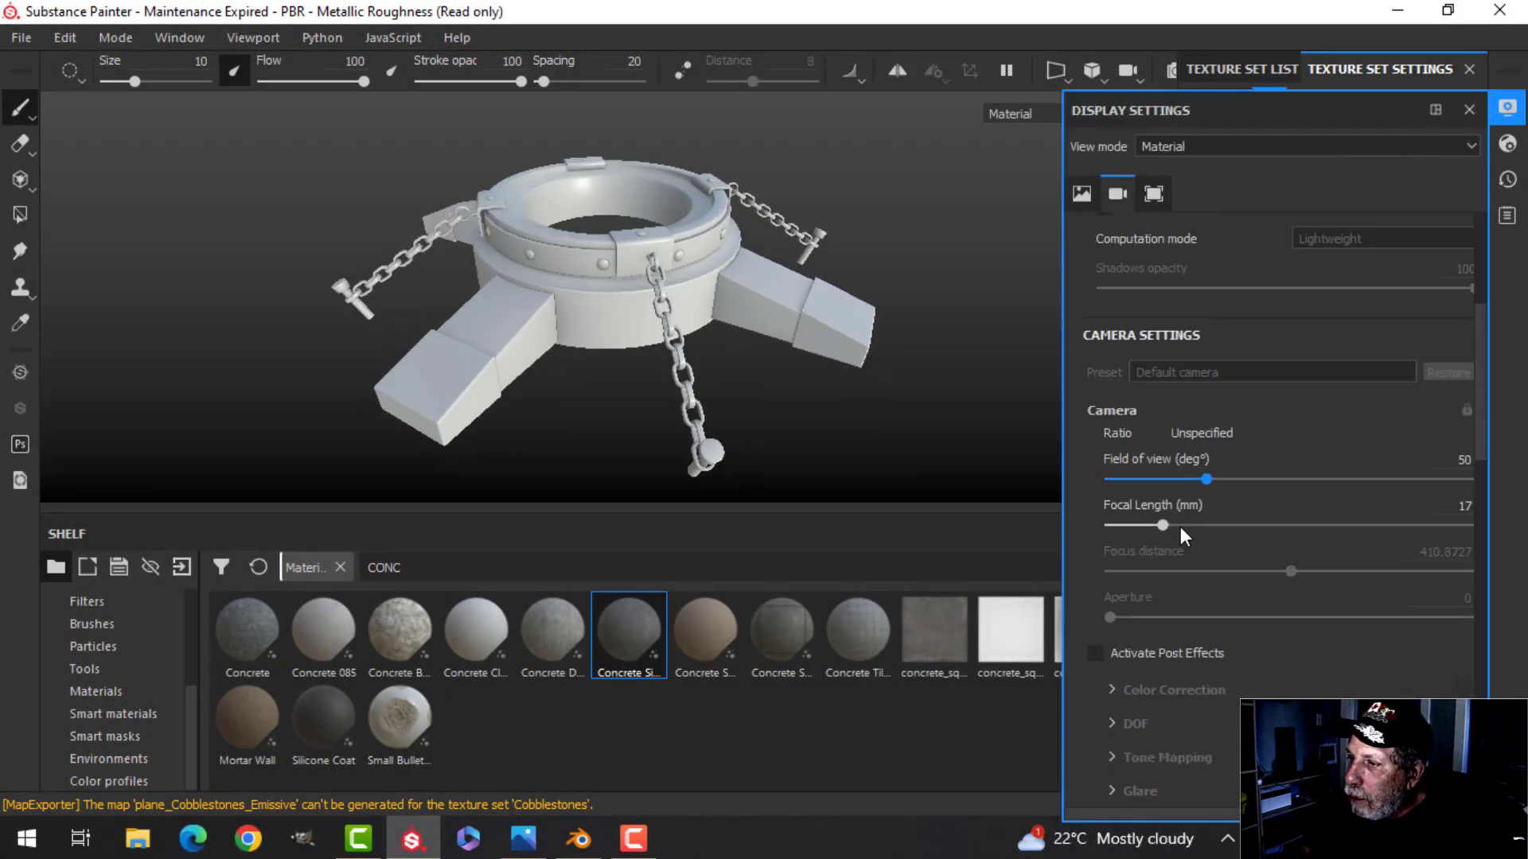
pyautogui.click(1096, 528)
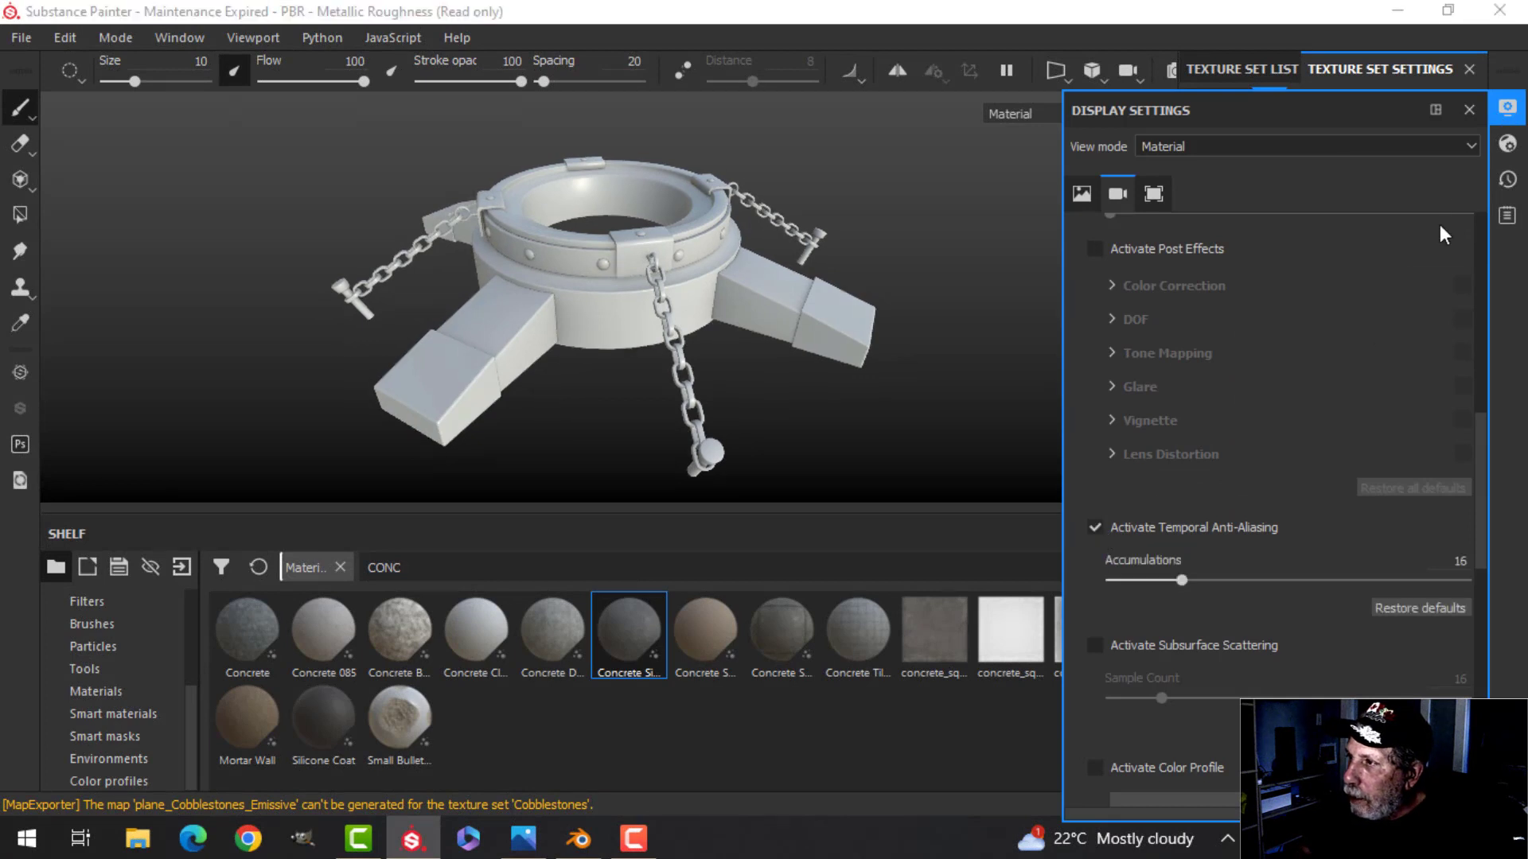
pyautogui.click(1508, 106)
pyautogui.keyDown('alt'); pyautogui.moveTo(856, 315); pyautogui.dragTo(889, 319); pyautogui.keyUp('alt')
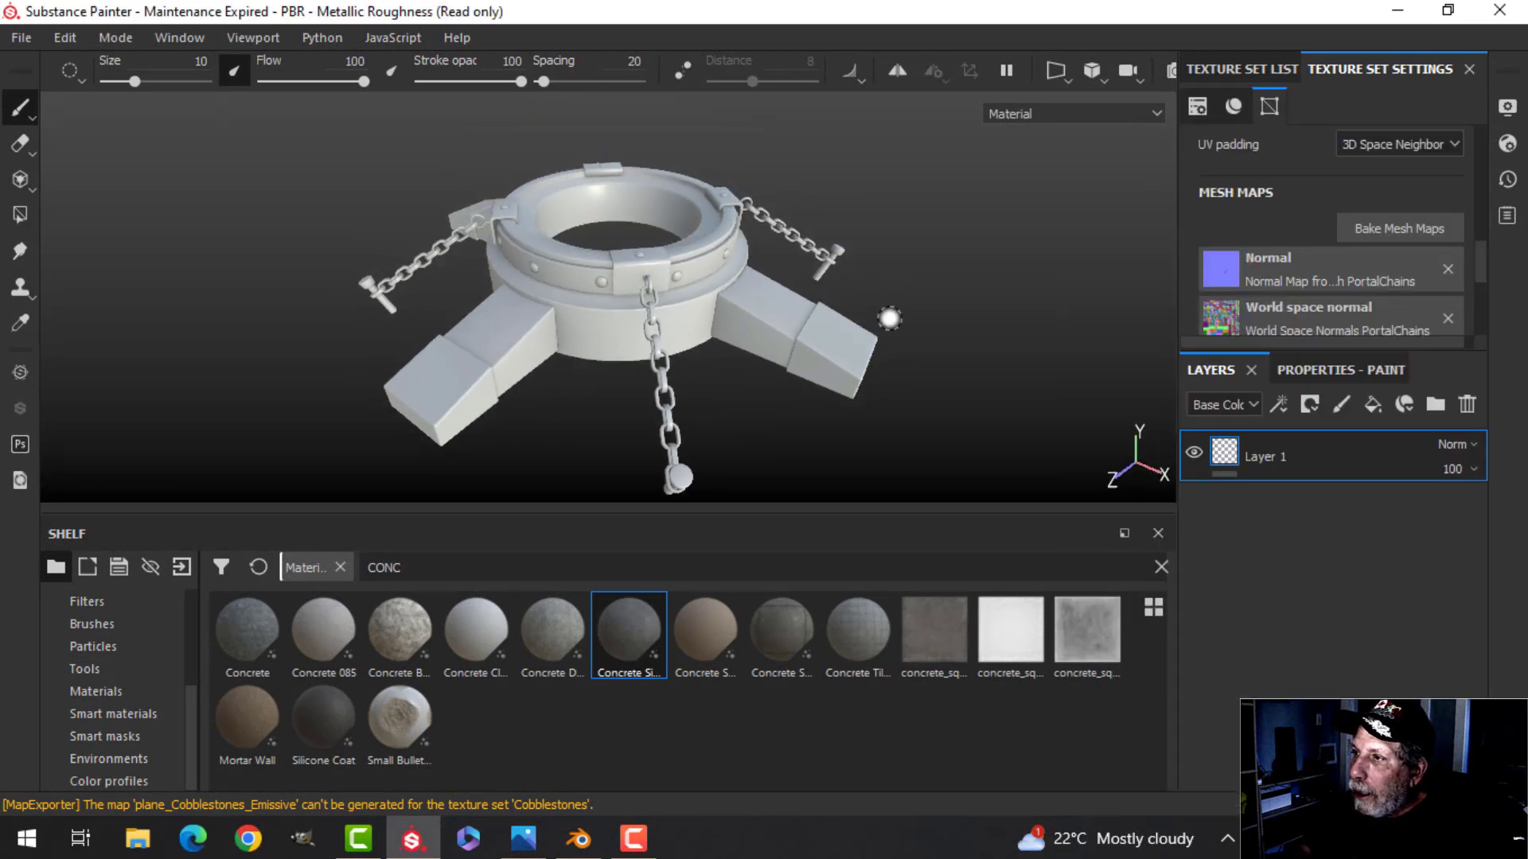
# - Hide and show the PortalChains, PortalConcrete and PortalMetal texture sets in turn to check which parts each covers
pyautogui.click(1230, 68)
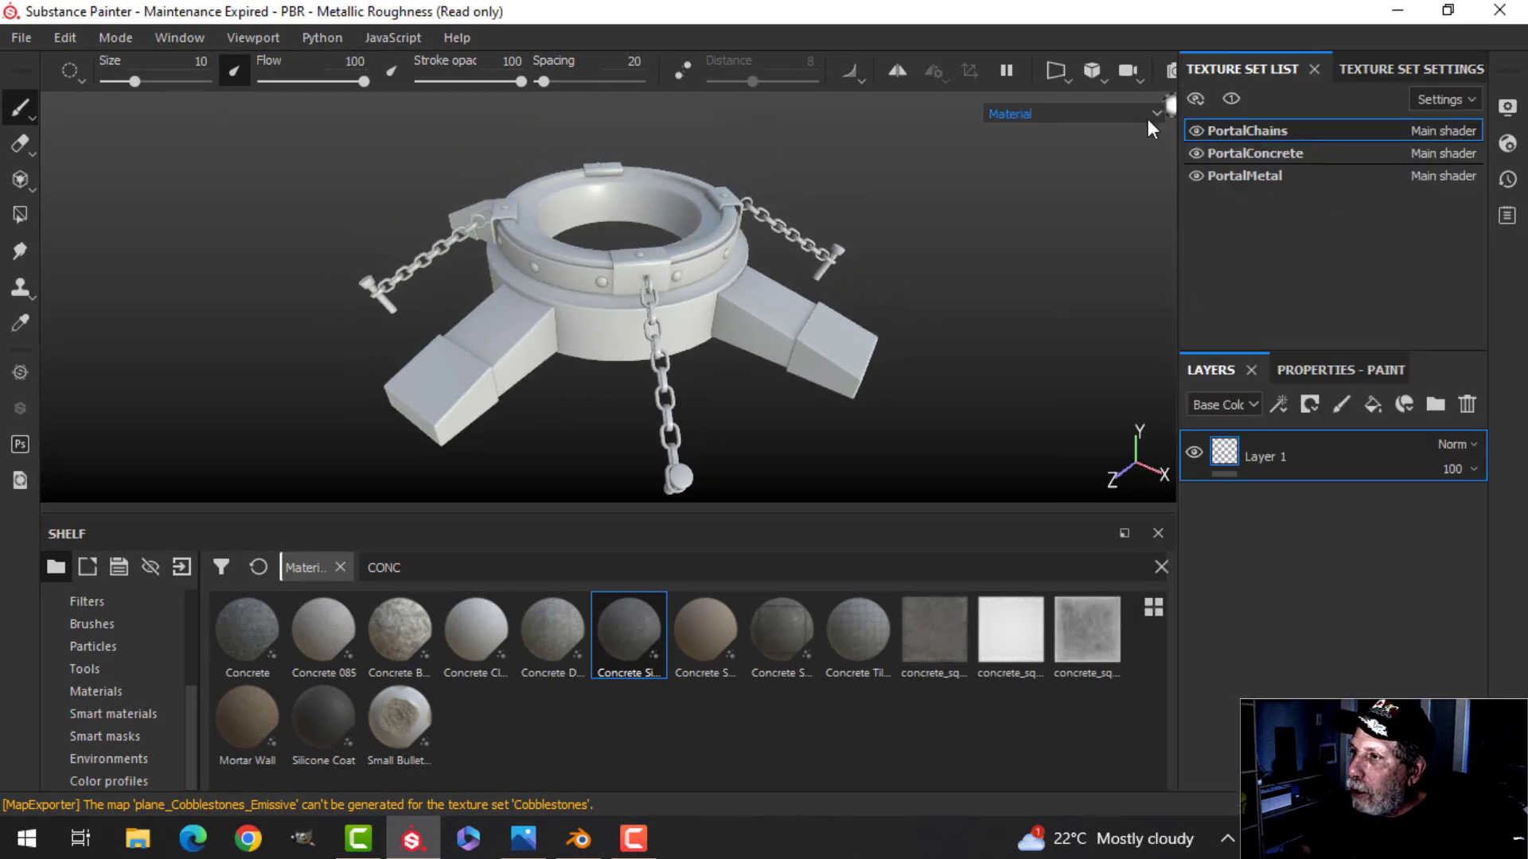
pyautogui.click(1197, 130)
pyautogui.click(1196, 130)
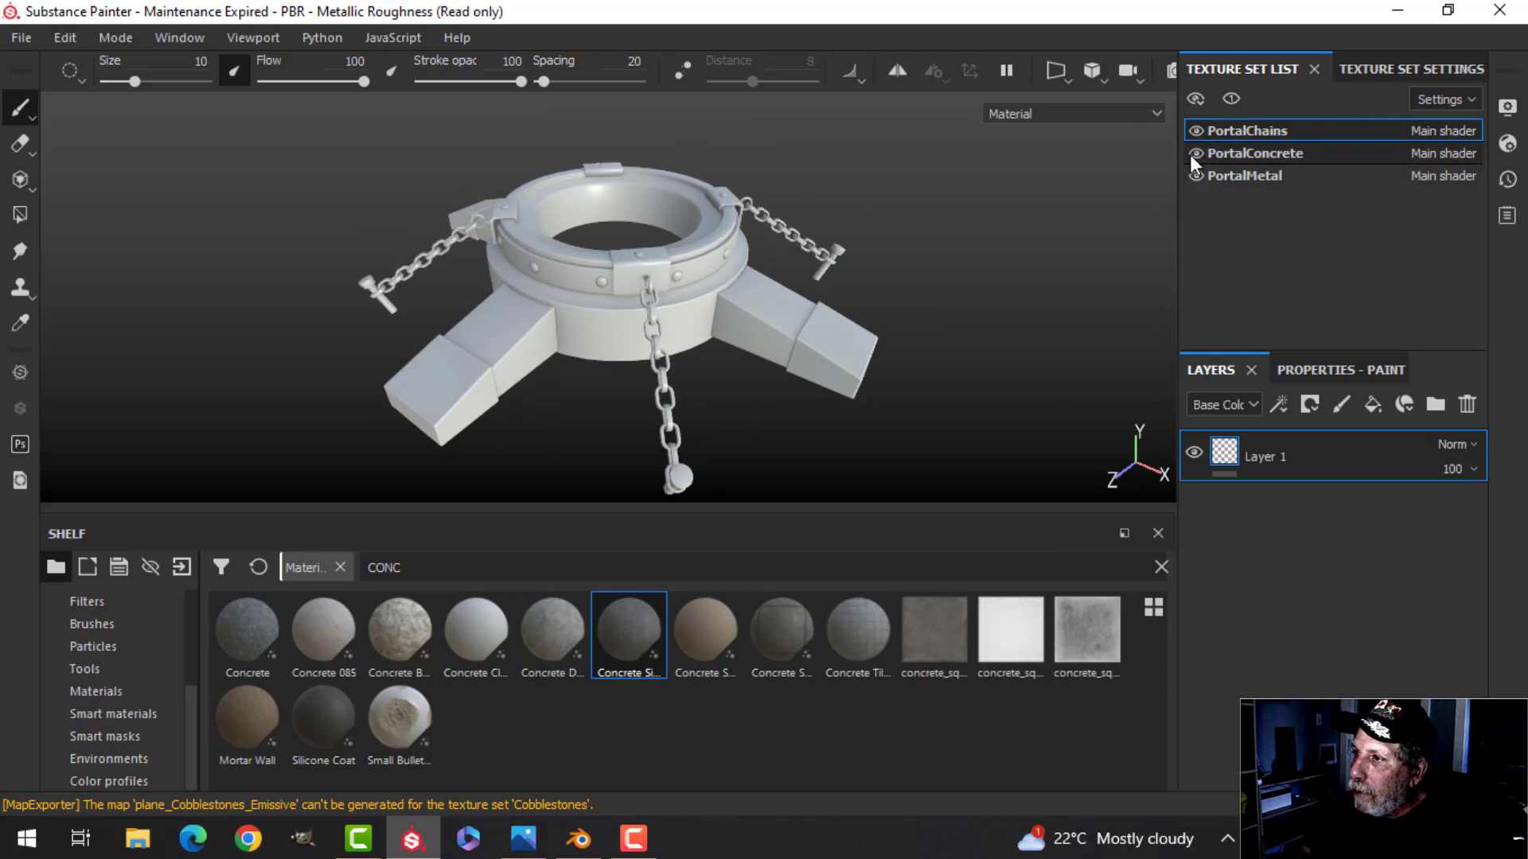
pyautogui.click(1192, 152)
pyautogui.click(1192, 152)
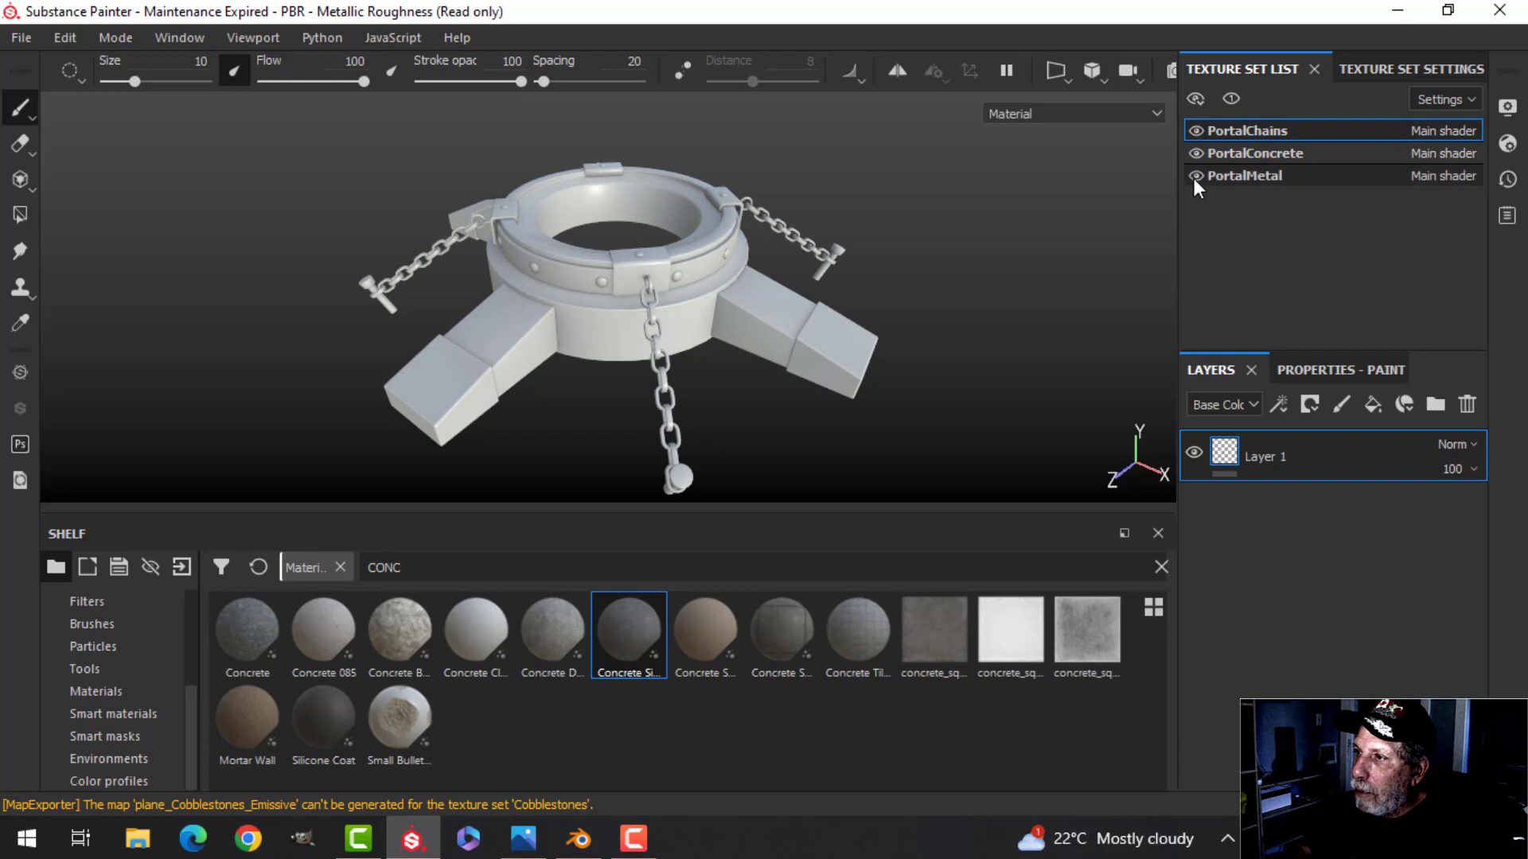
pyautogui.click(1195, 176)
pyautogui.click(1195, 175)
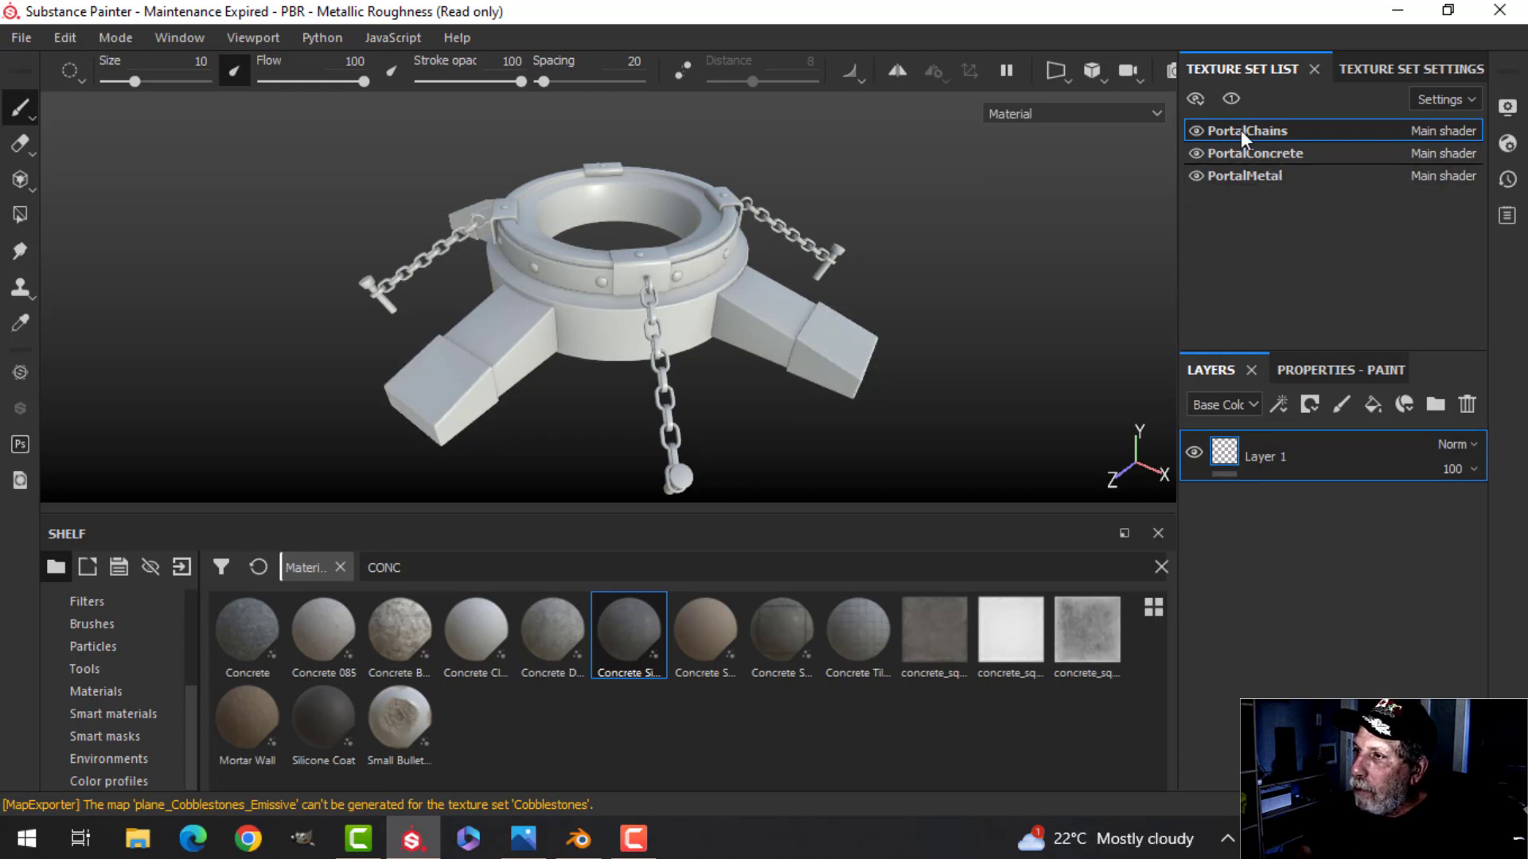
# - Replace the default layer of the PortalChains texture set with the MetalDungeon smart material, found by searching for "DUNG"
pyautogui.click(1467, 404)
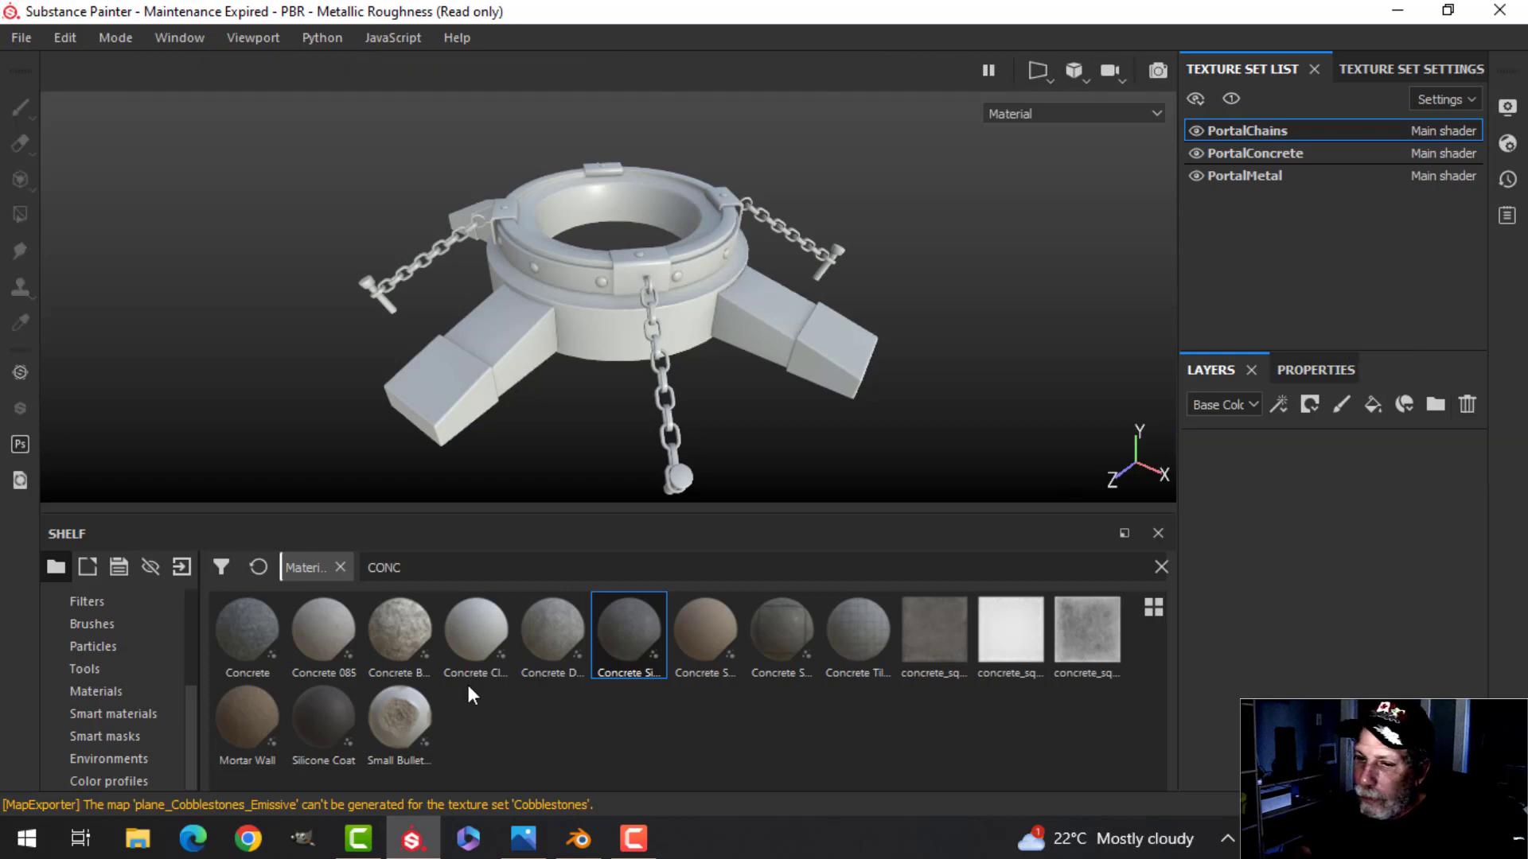
pyautogui.click(123, 715)
pyautogui.write('DUNG')
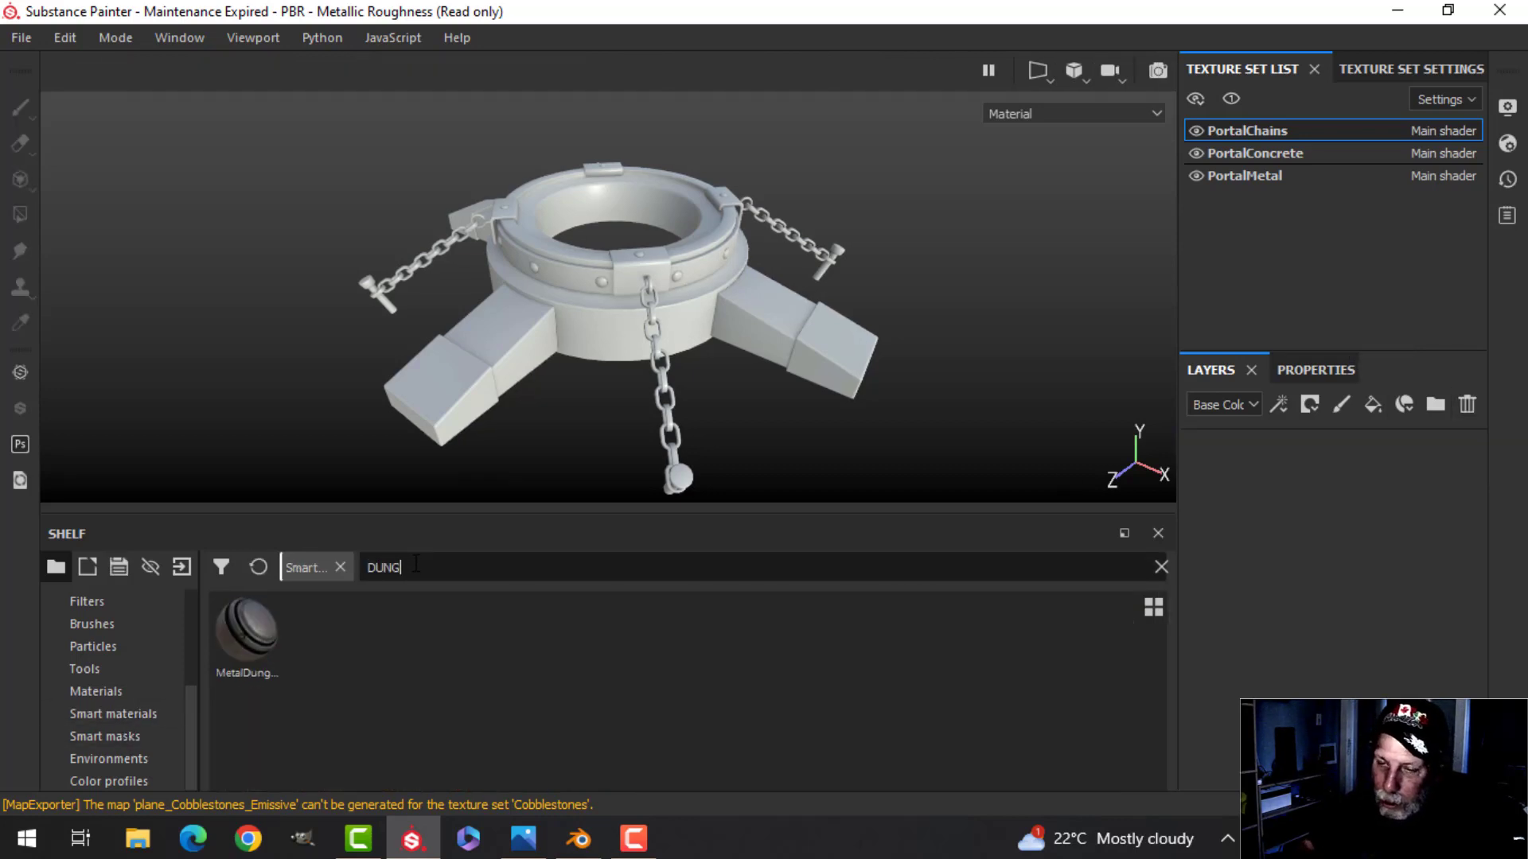
pyautogui.moveTo(239, 636); pyautogui.dragTo(1320, 556)
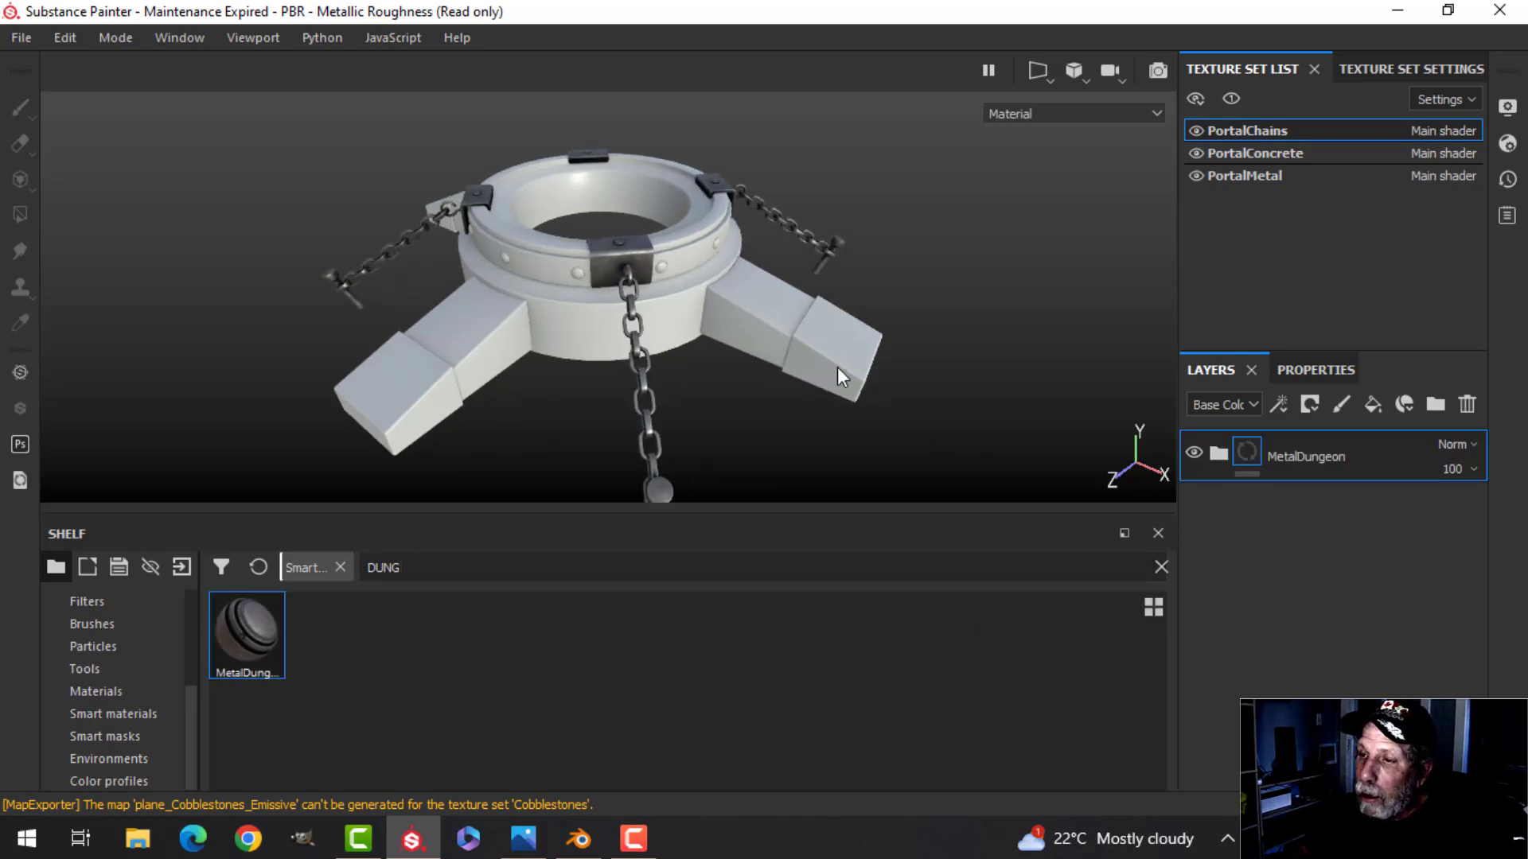
pyautogui.keyDown('alt'); pyautogui.moveTo(837, 366); pyautogui.dragTo(788, 348); pyautogui.keyUp('alt')
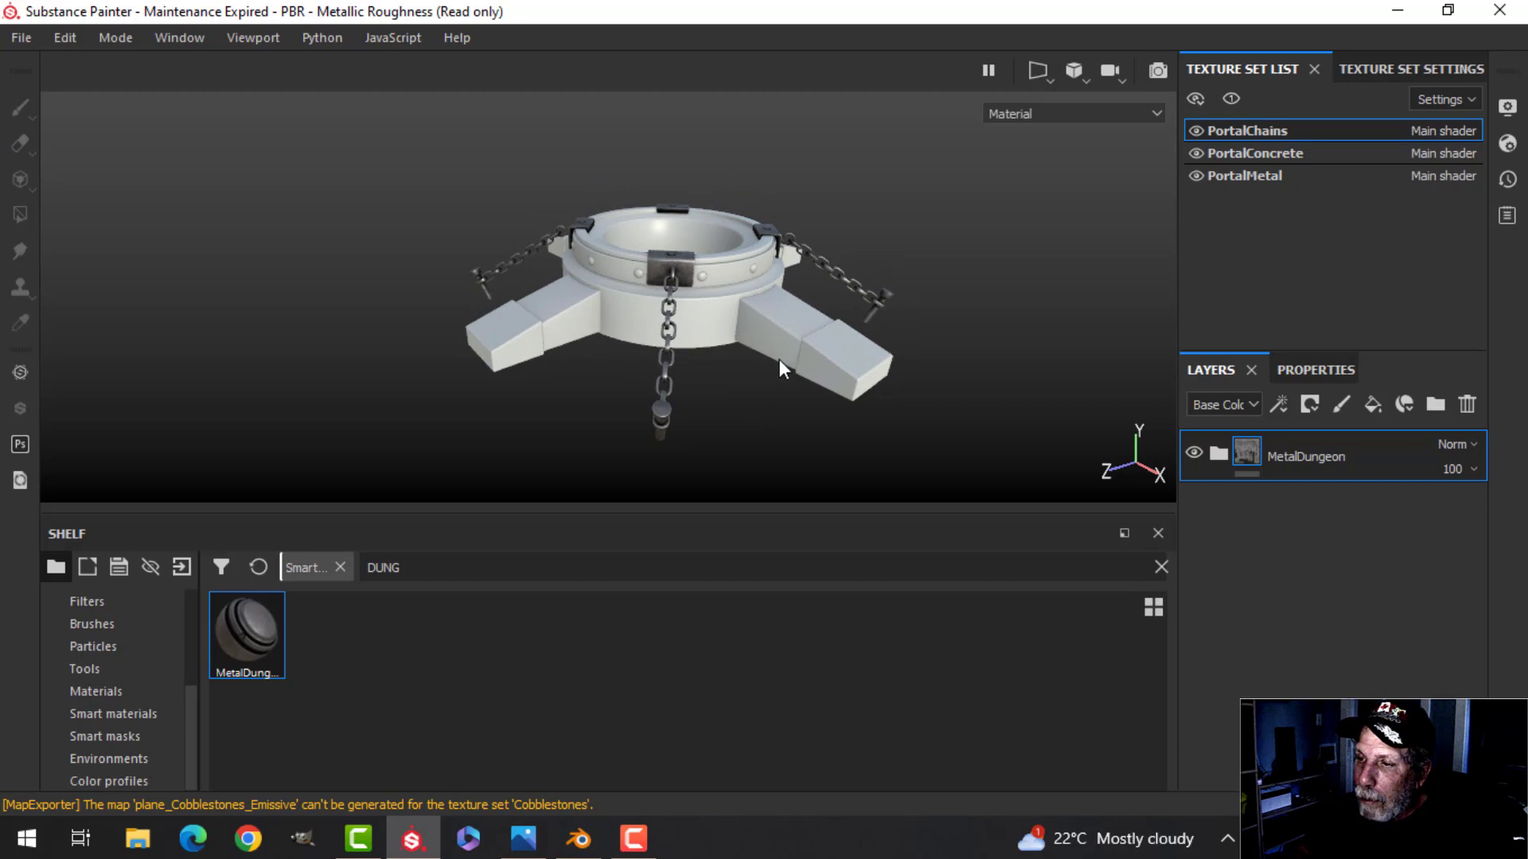
pyautogui.scroll(5, 778, 362)
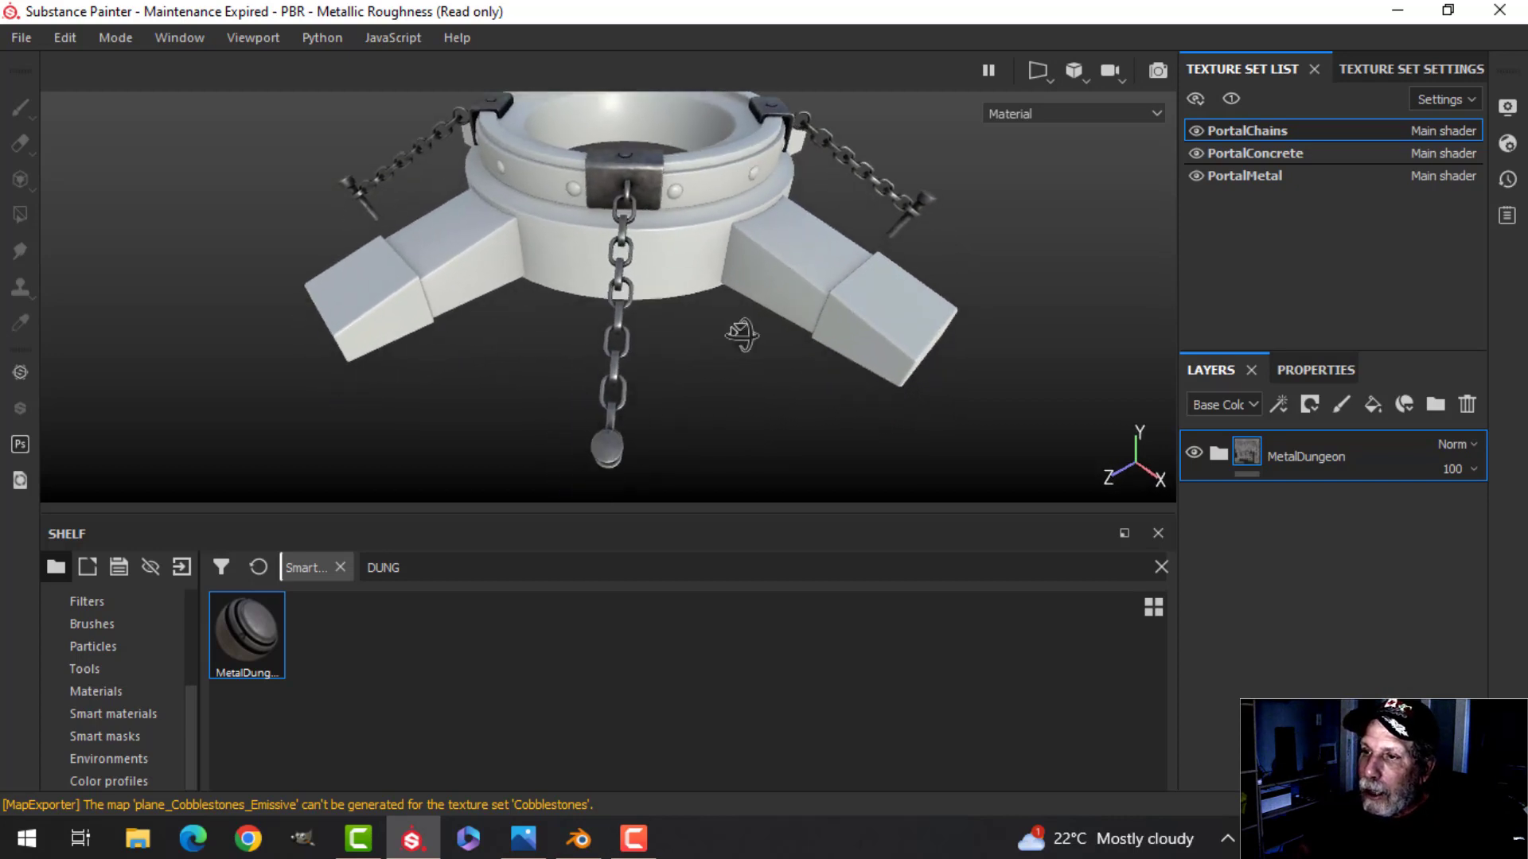
pyautogui.keyDown('alt'); pyautogui.moveTo(777, 365); pyautogui.dragTo(1037, 318); pyautogui.keyUp('alt')
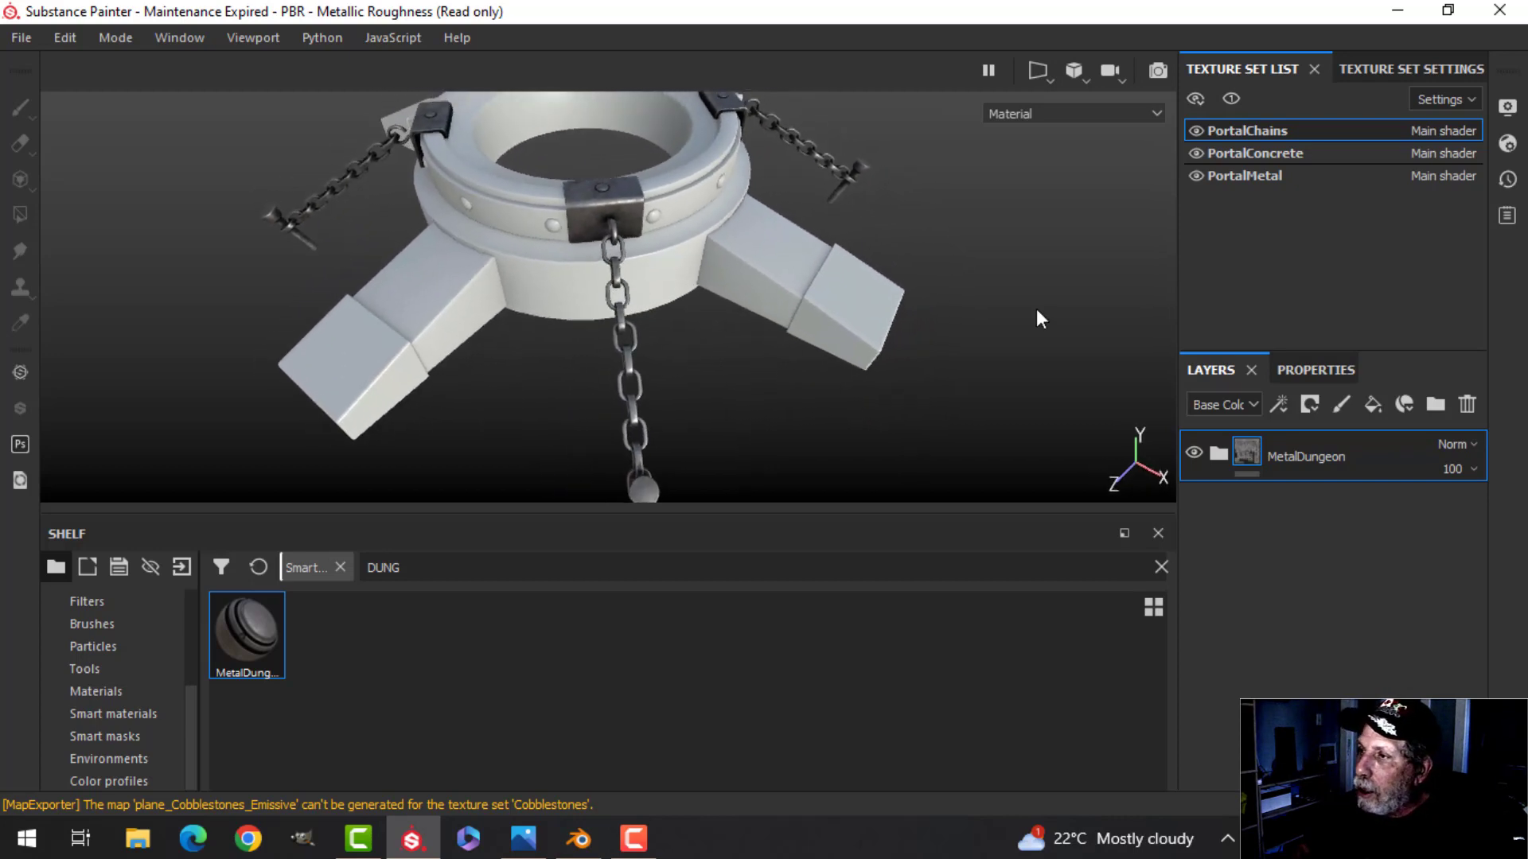
# - Replace the default layer of the PortalMetal texture set with the MetalDungeon smart material
pyautogui.click(1265, 176)
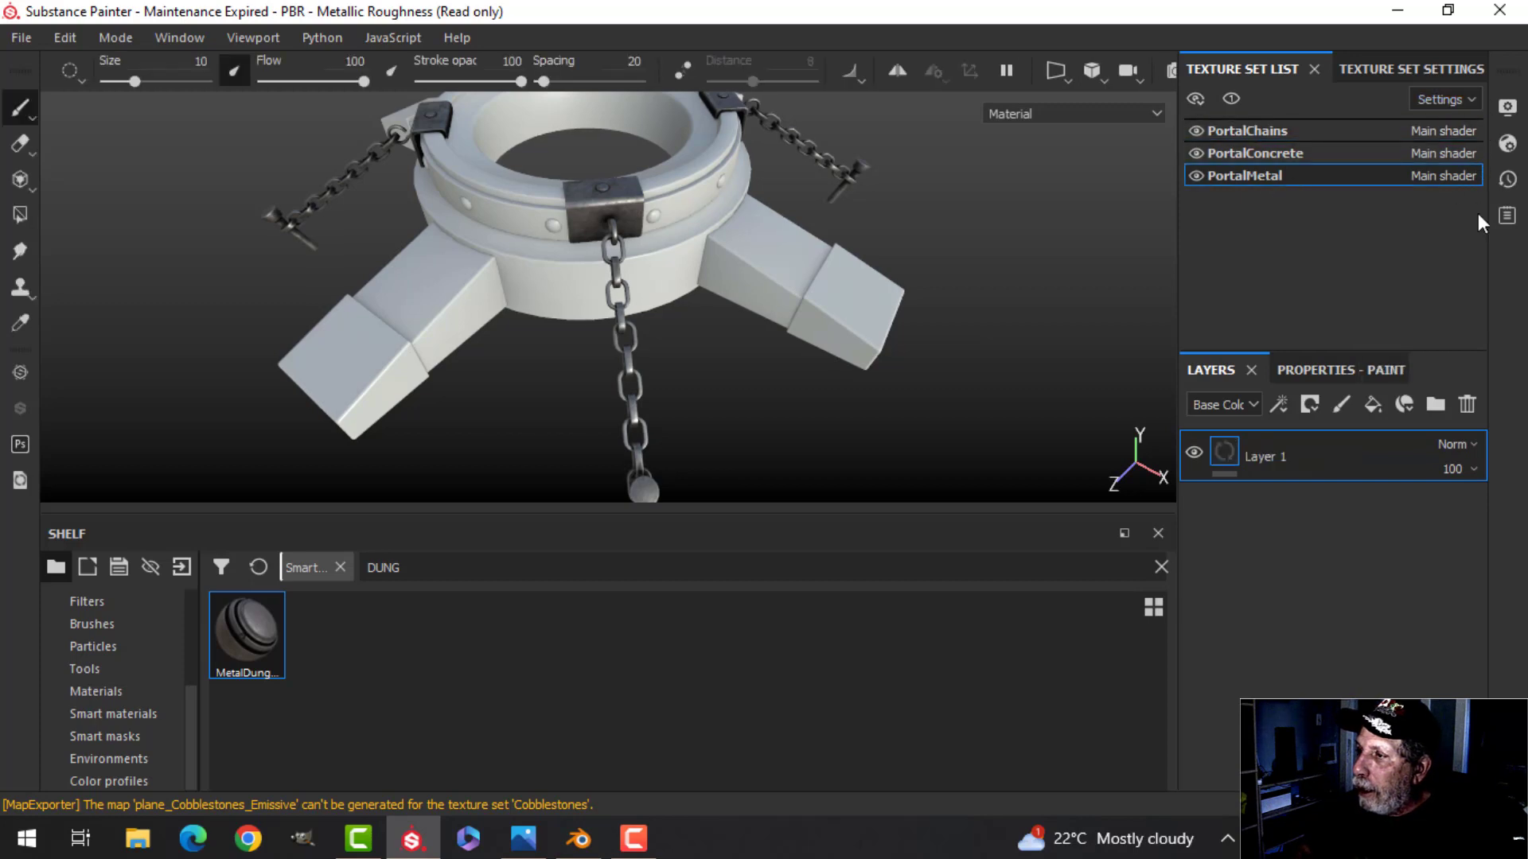
pyautogui.click(1468, 406)
pyautogui.moveTo(254, 660); pyautogui.dragTo(840, 362)
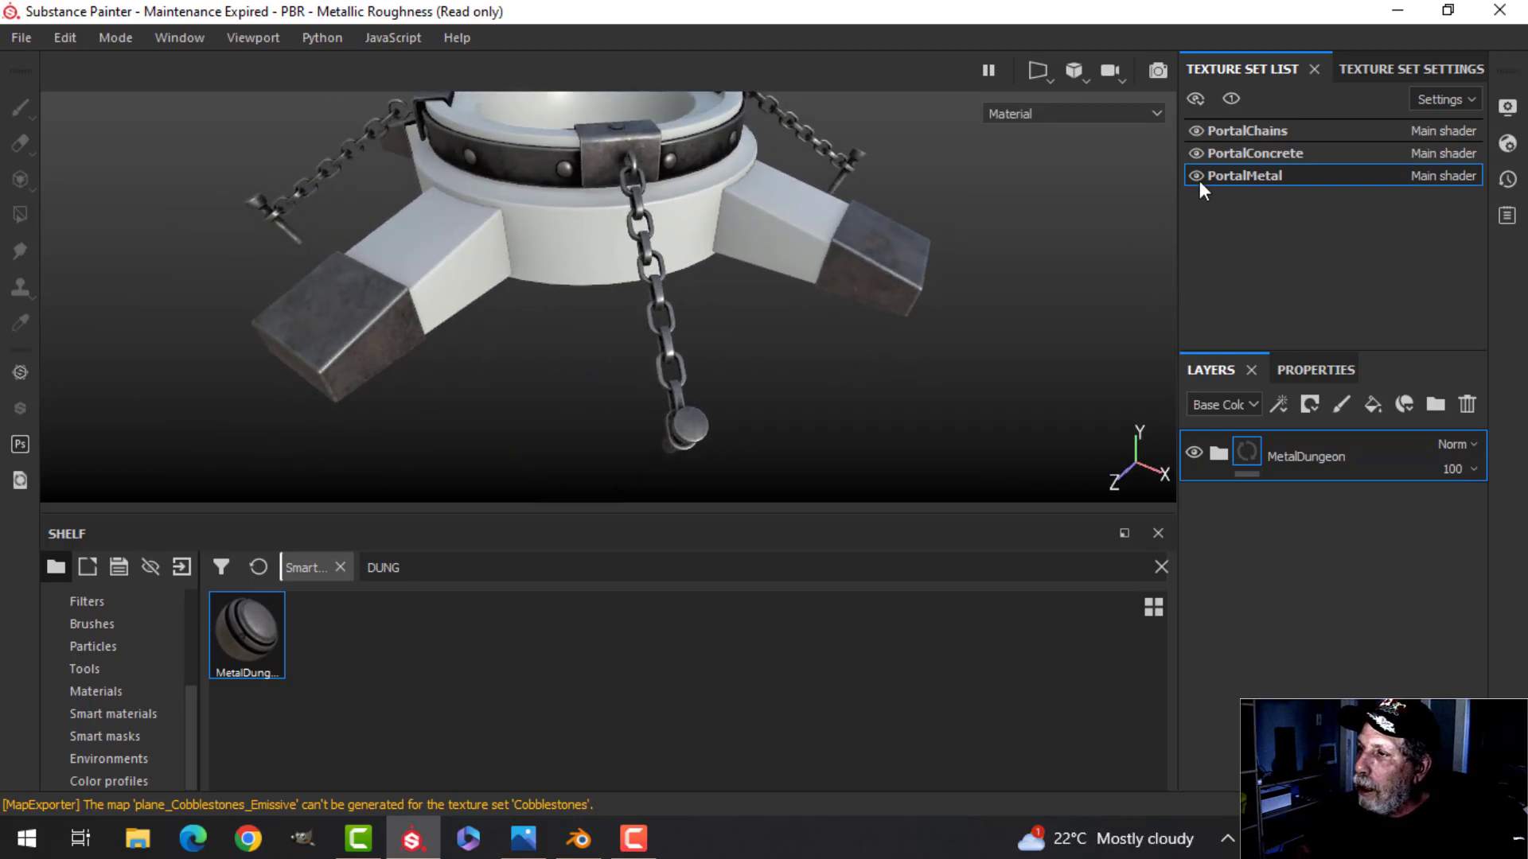
# - Replace the default layer of the PortalConcrete texture set with the Concrete Simple material, found by searching for "CONC"
pyautogui.click(1216, 148)
pyautogui.click(1476, 400)
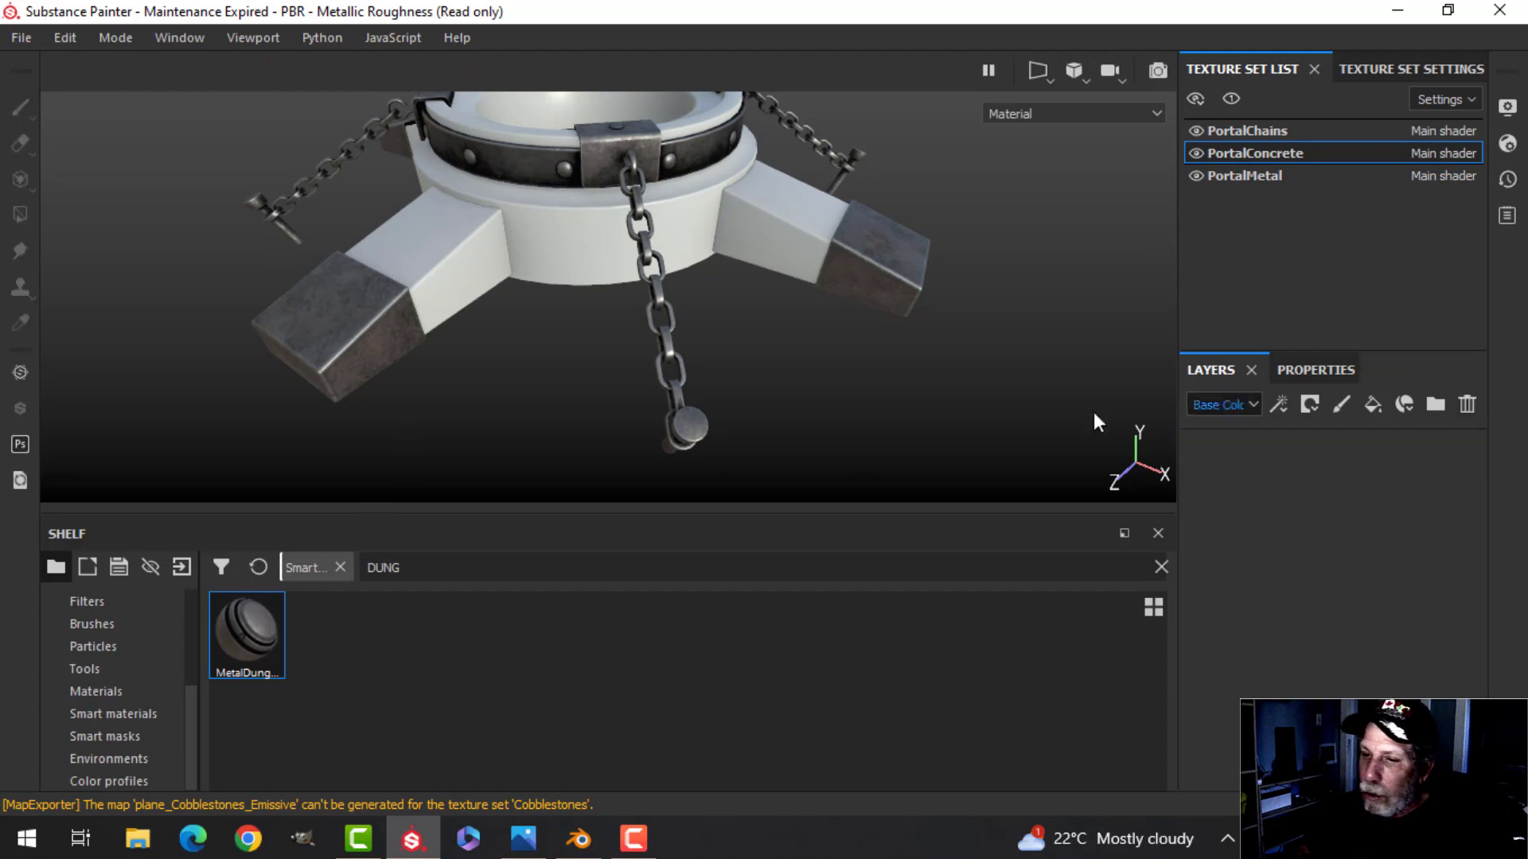
pyautogui.click(102, 692)
pyautogui.click(420, 567)
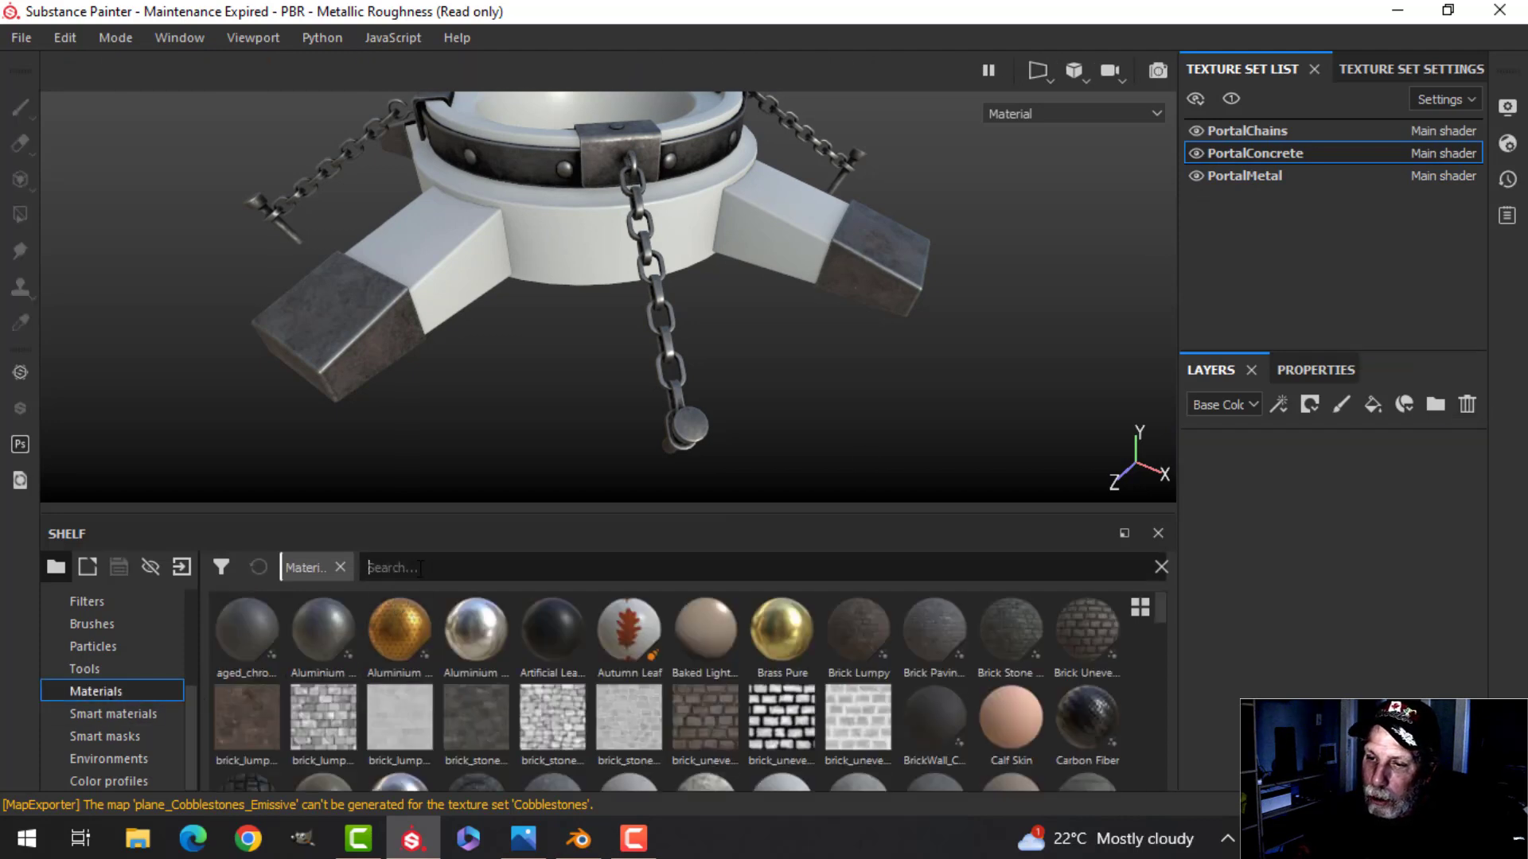
pyautogui.write('CON')
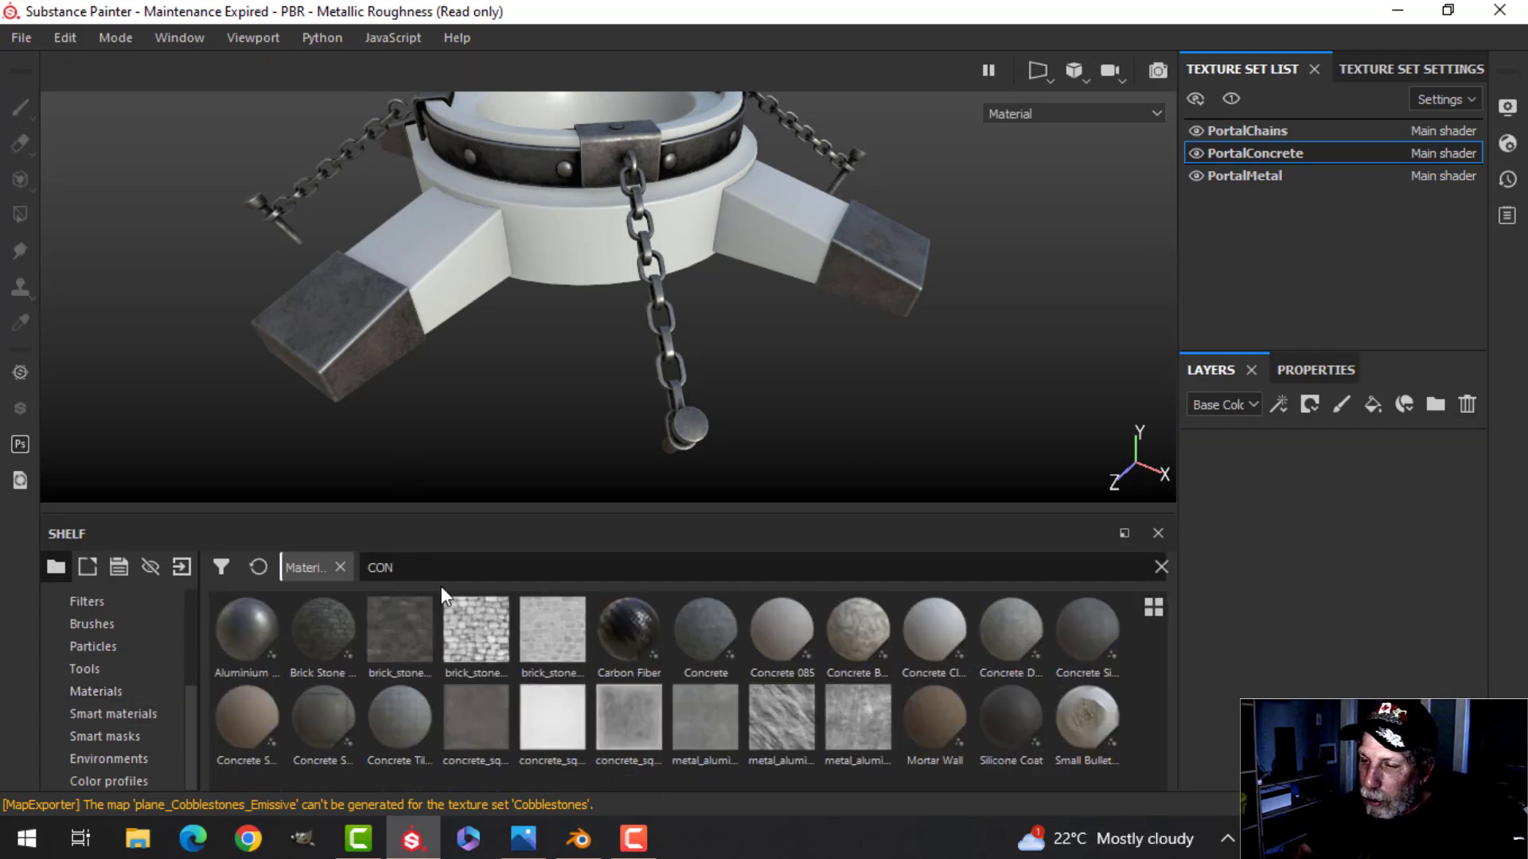
pyautogui.write('C')
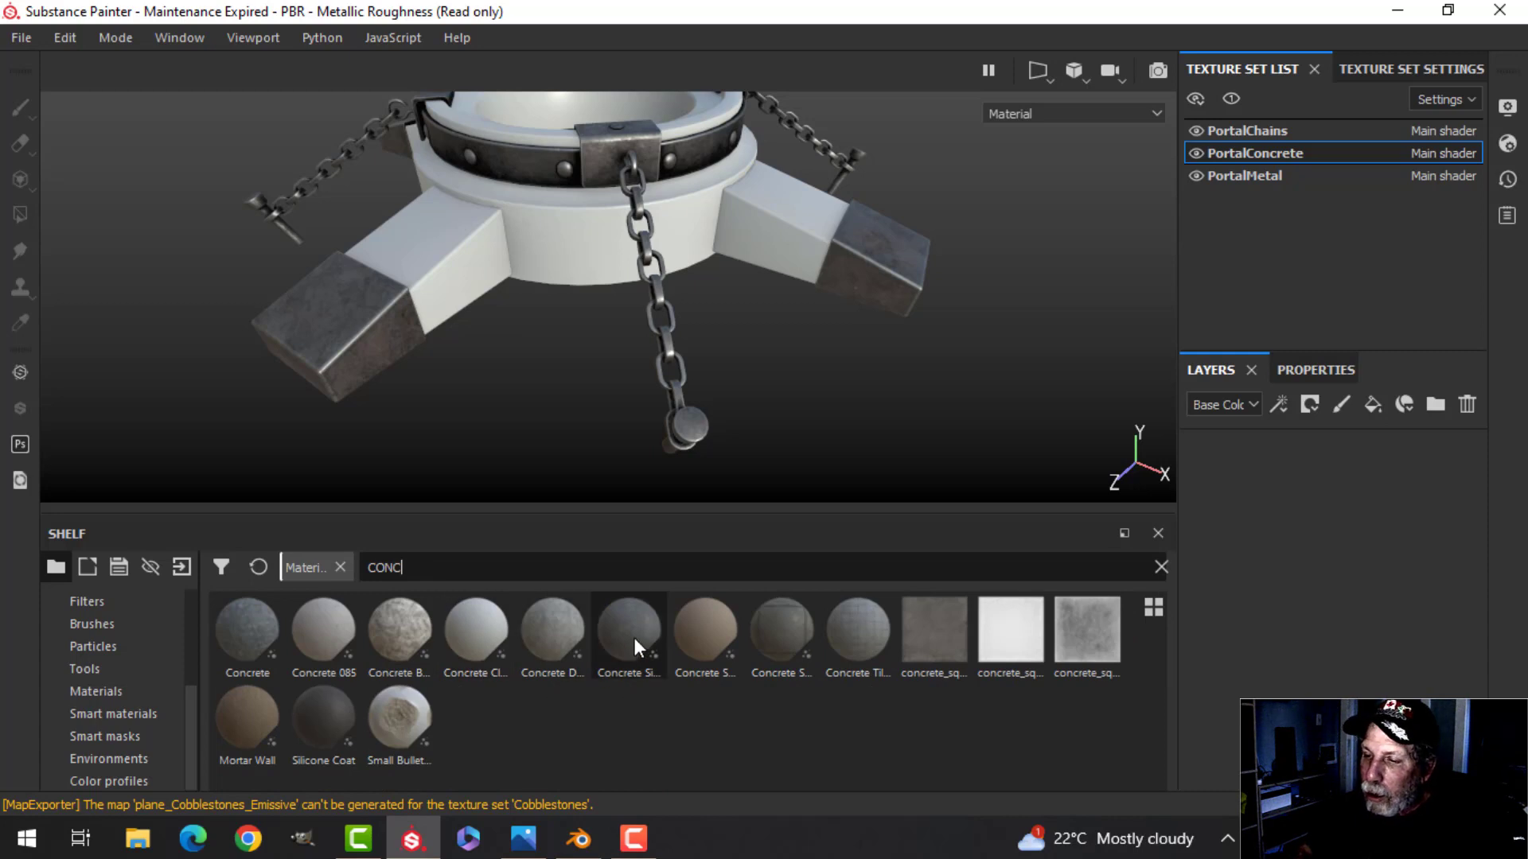
pyautogui.moveTo(633, 637); pyautogui.dragTo(1284, 536)
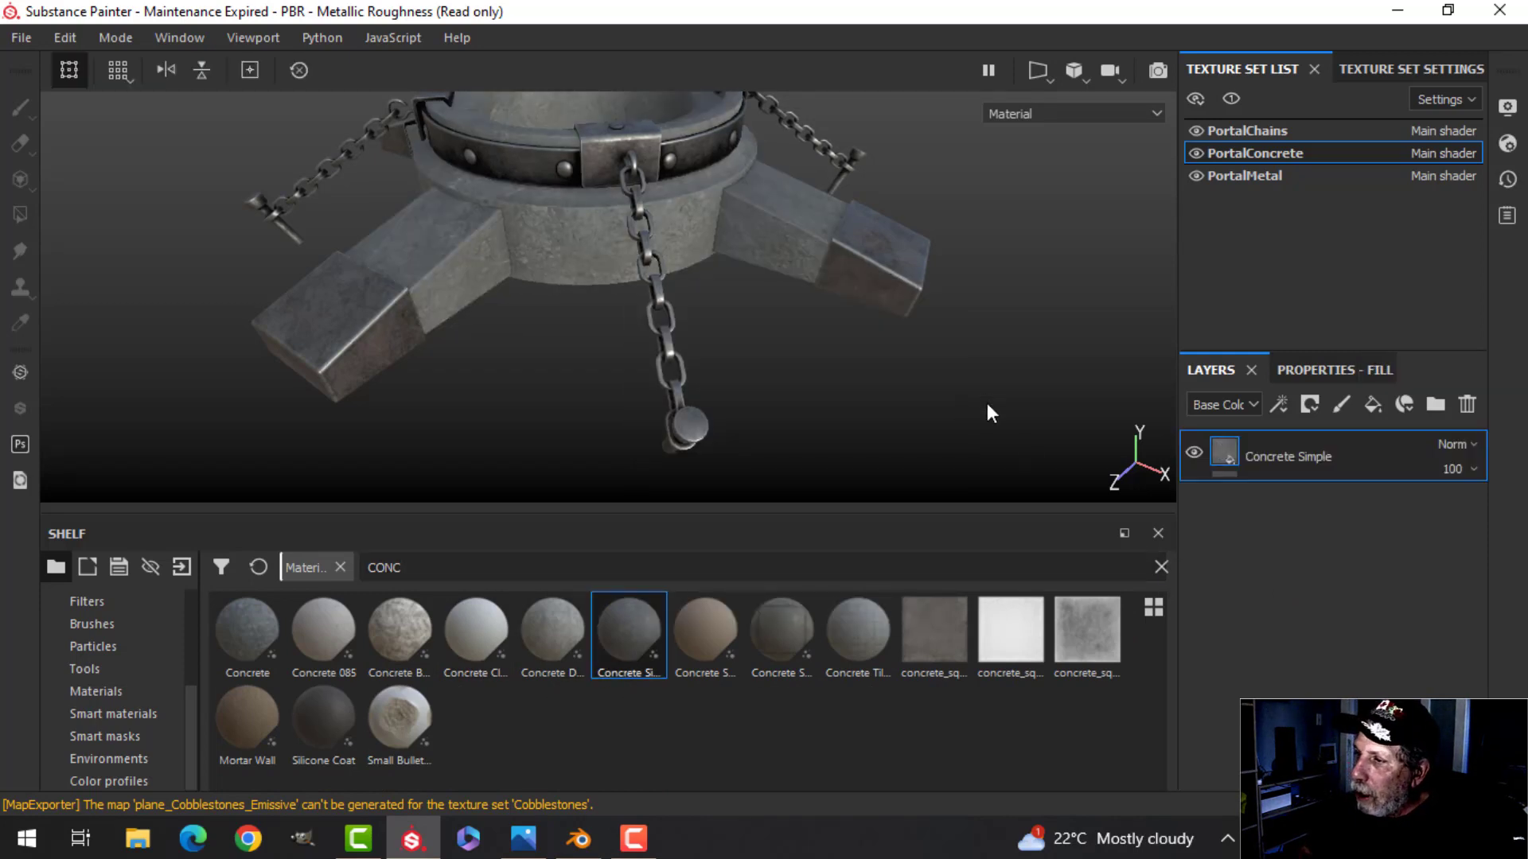
# - Set the UV scale of the Concrete Simple fill layer to 1.21
pyautogui.click(1321, 370)
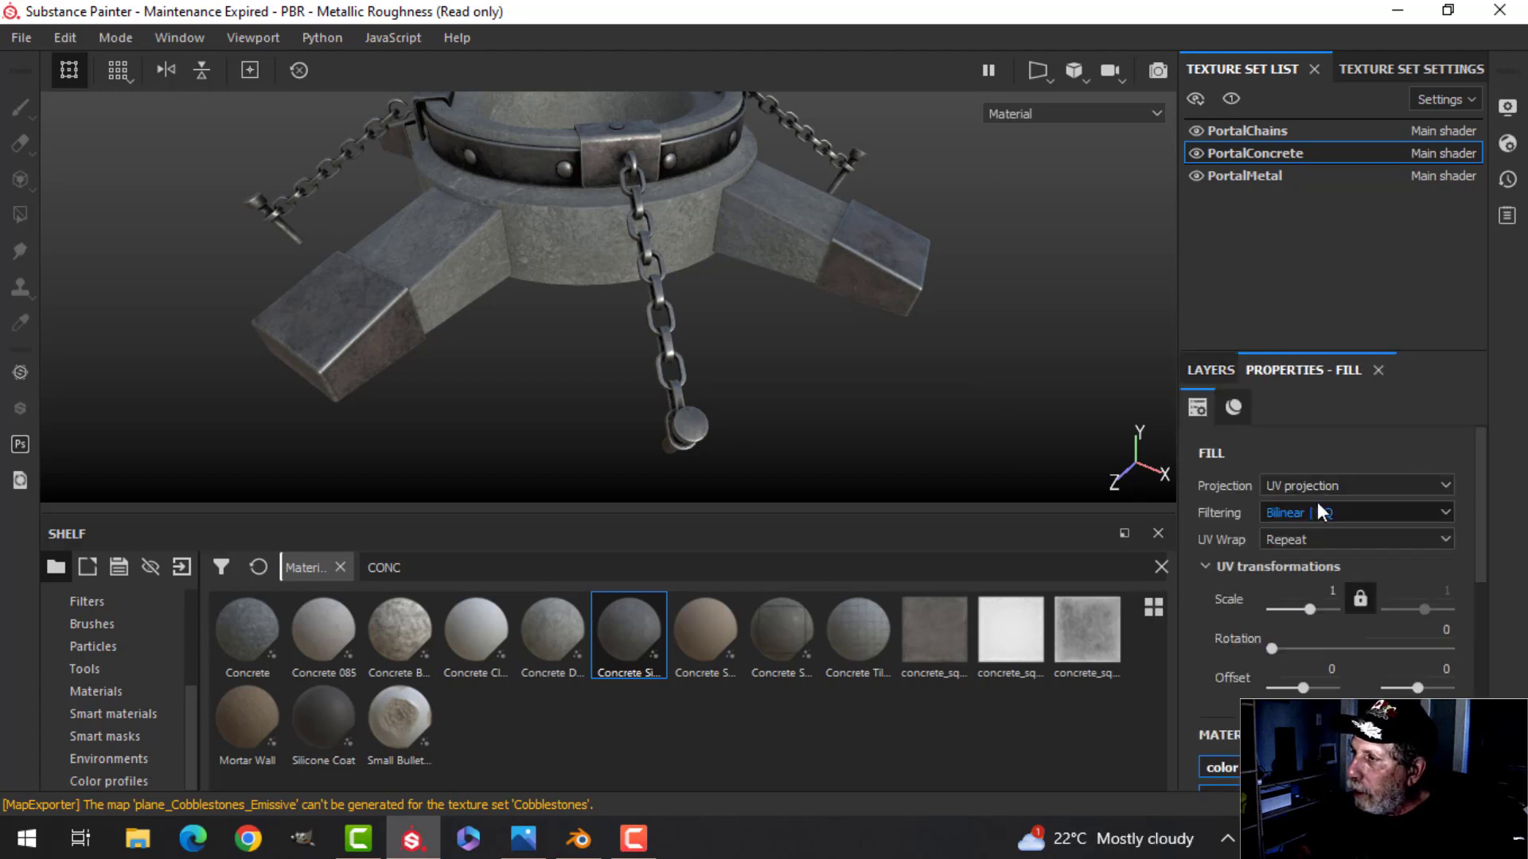
pyautogui.click(1323, 593)
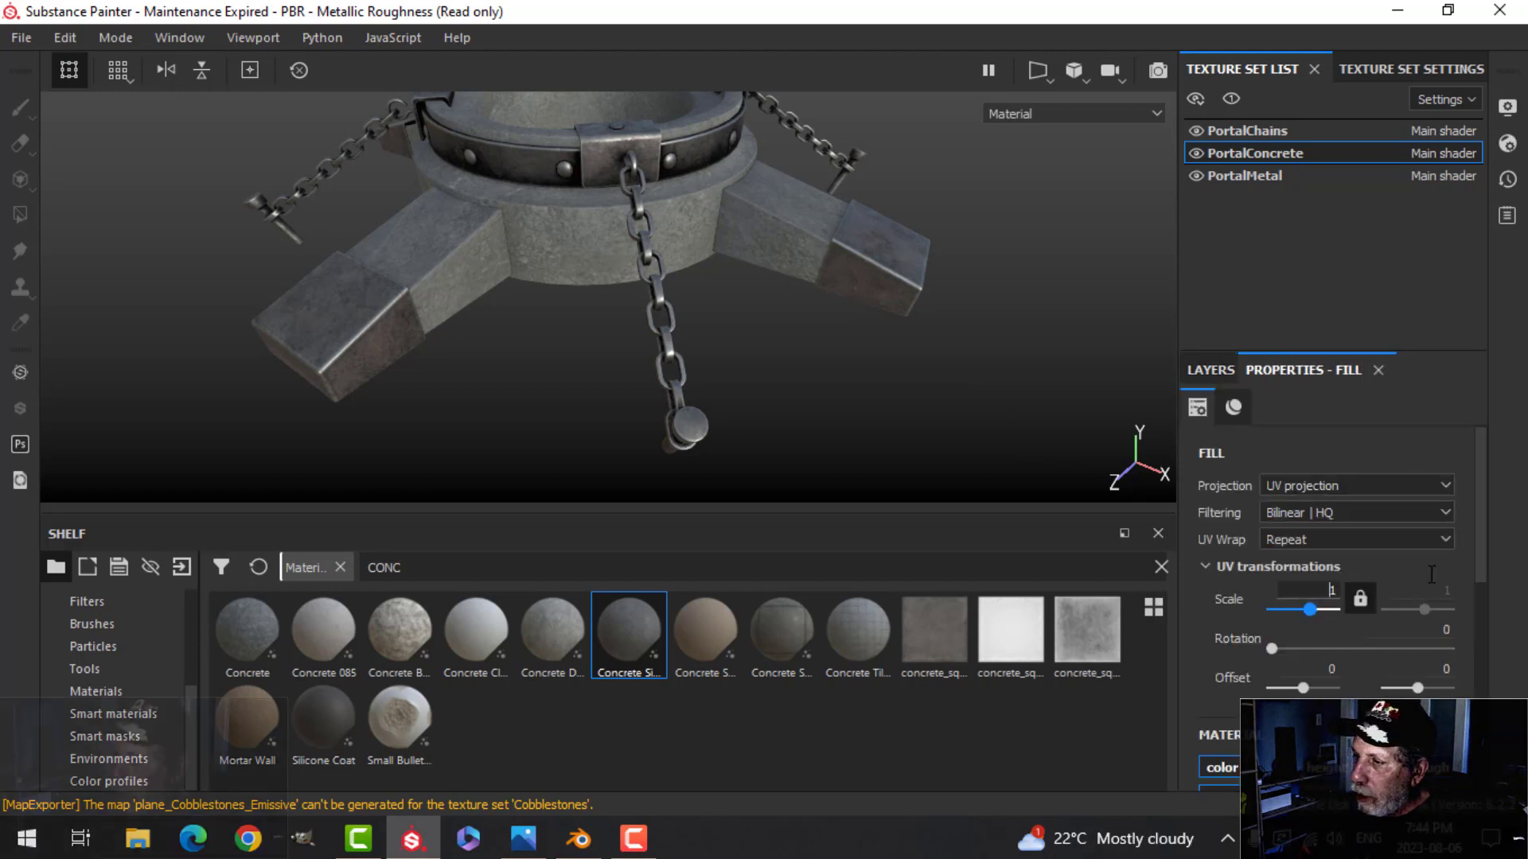
pyautogui.write('1.21')
pyautogui.press('Return')
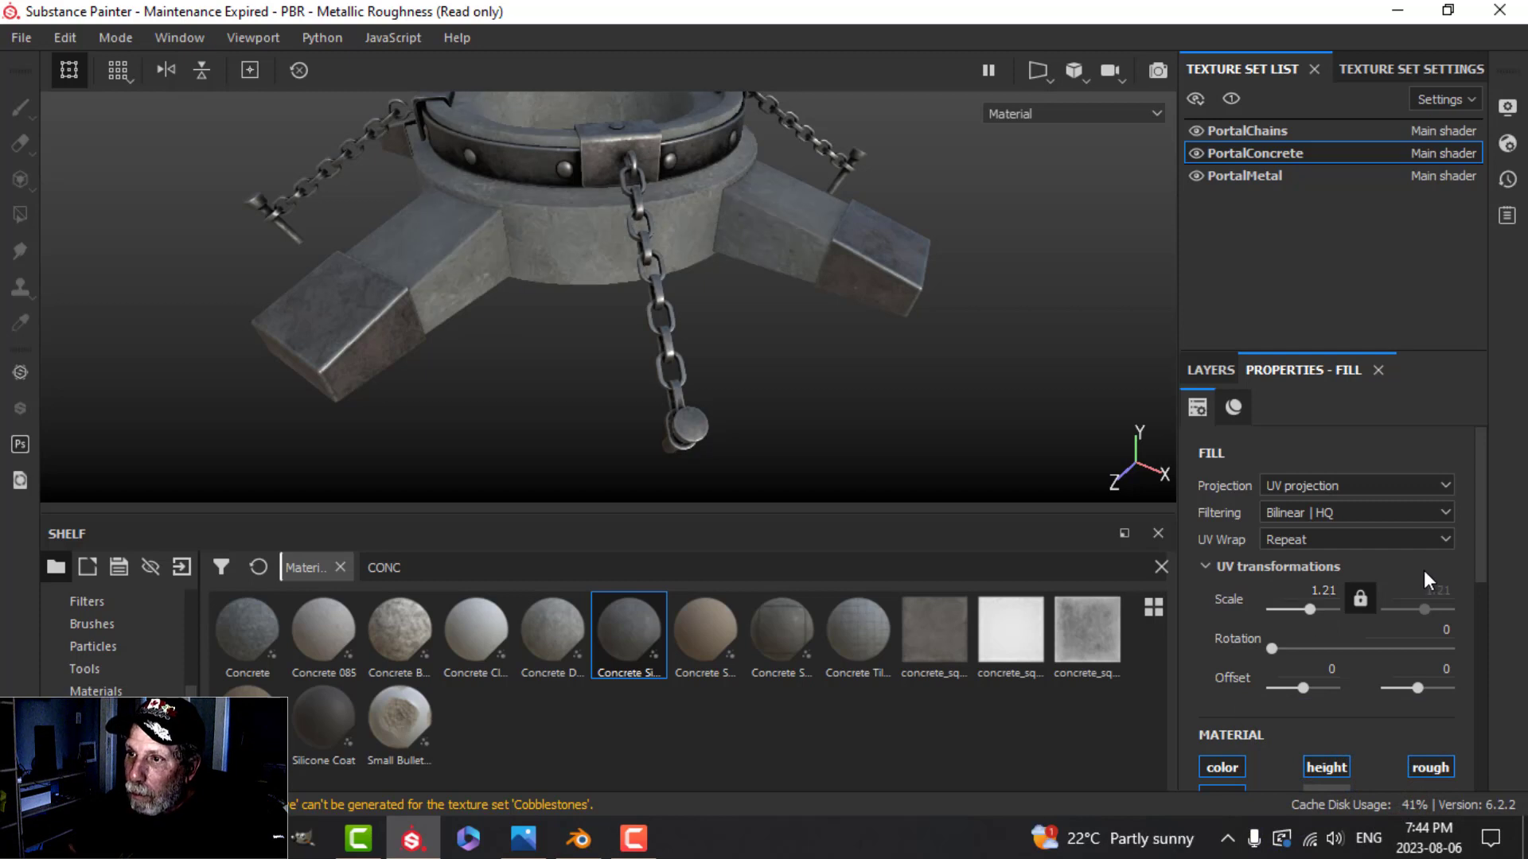
pyautogui.keyDown('alt'); pyautogui.moveTo(743, 338); pyautogui.dragTo(798, 255); pyautogui.keyUp('alt')
# - Change the Concrete Simple layer's Concrete Color to a muted brown of about R 0.389, G 0.365, B 0.320
pyautogui.scroll(-8, 1318, 709)
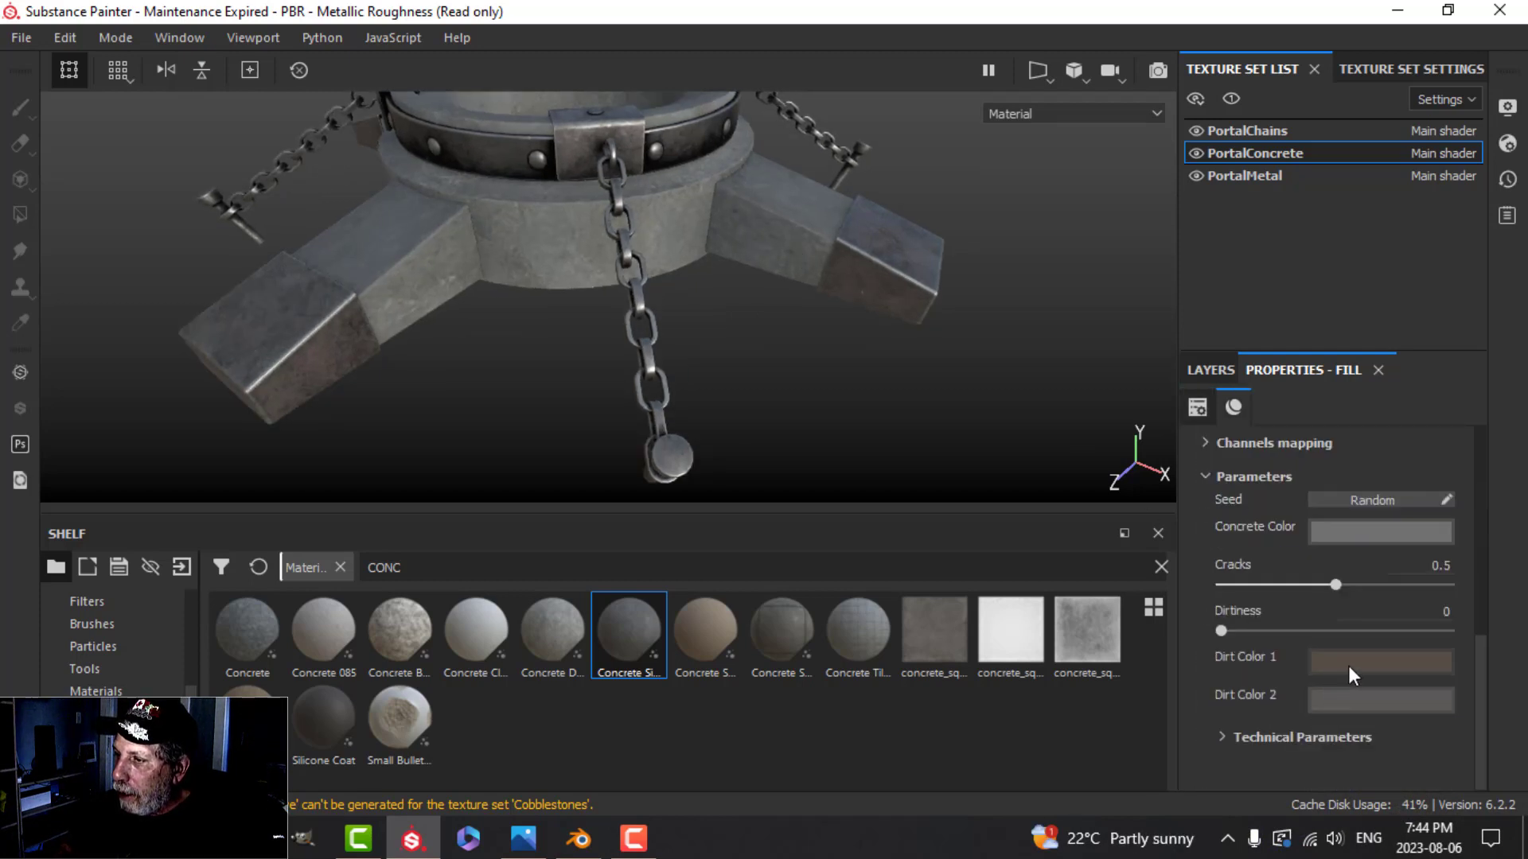
pyautogui.click(1372, 533)
pyautogui.click(1472, 561)
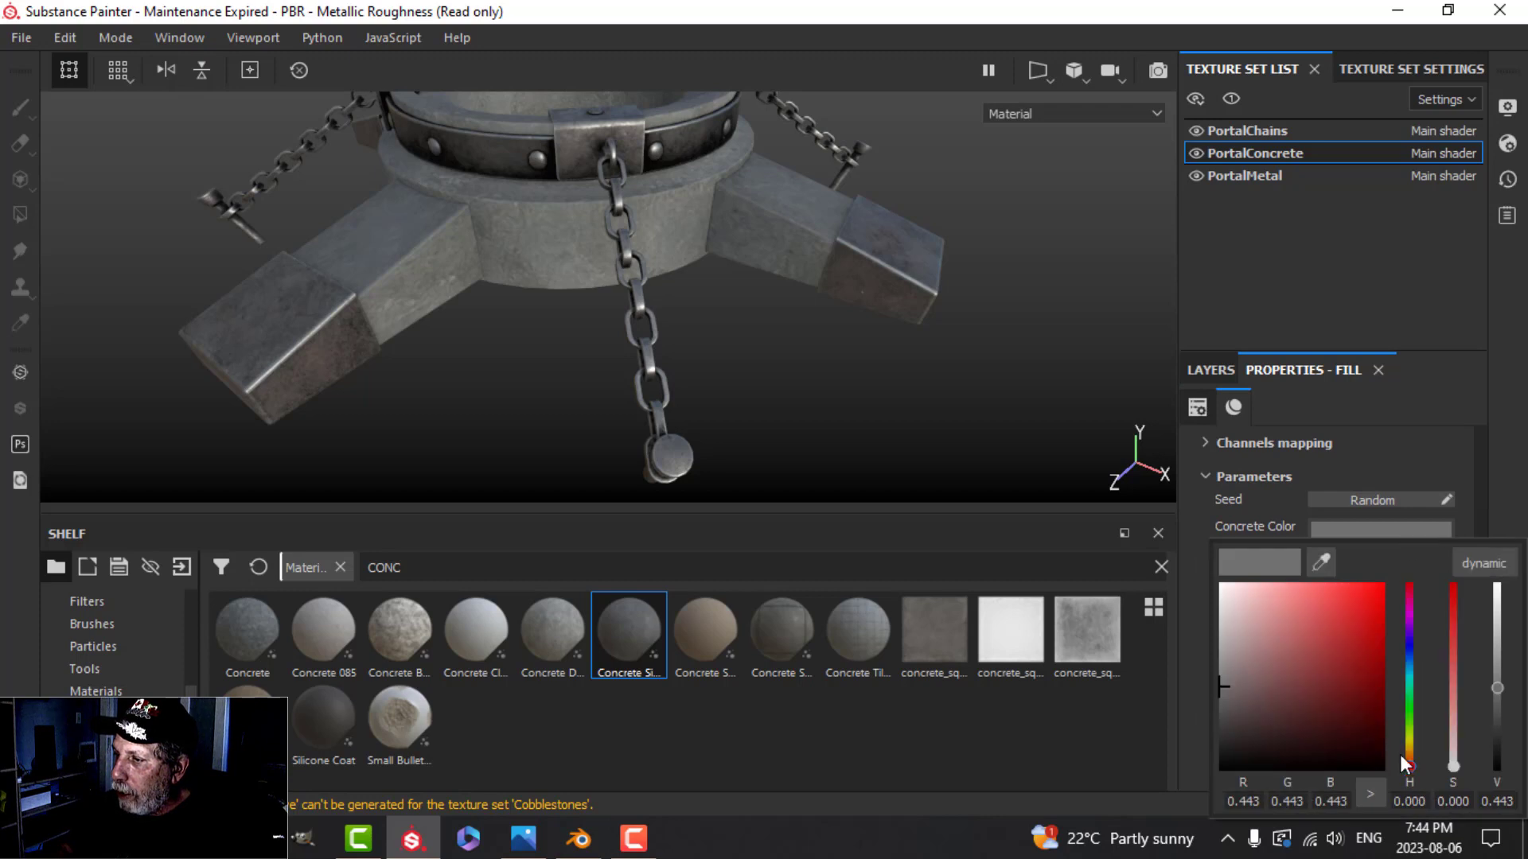
pyautogui.moveTo(1400, 754); pyautogui.dragTo(1396, 750)
pyautogui.moveTo(1267, 687)
pyautogui.mouseDown()
pyautogui.moveTo(1265, 670)
pyautogui.moveTo(1247, 694)
pyautogui.mouseUp()
pyautogui.keyDown('alt'); pyautogui.moveTo(894, 404); pyautogui.dragTo(939, 435); pyautogui.keyUp('alt')
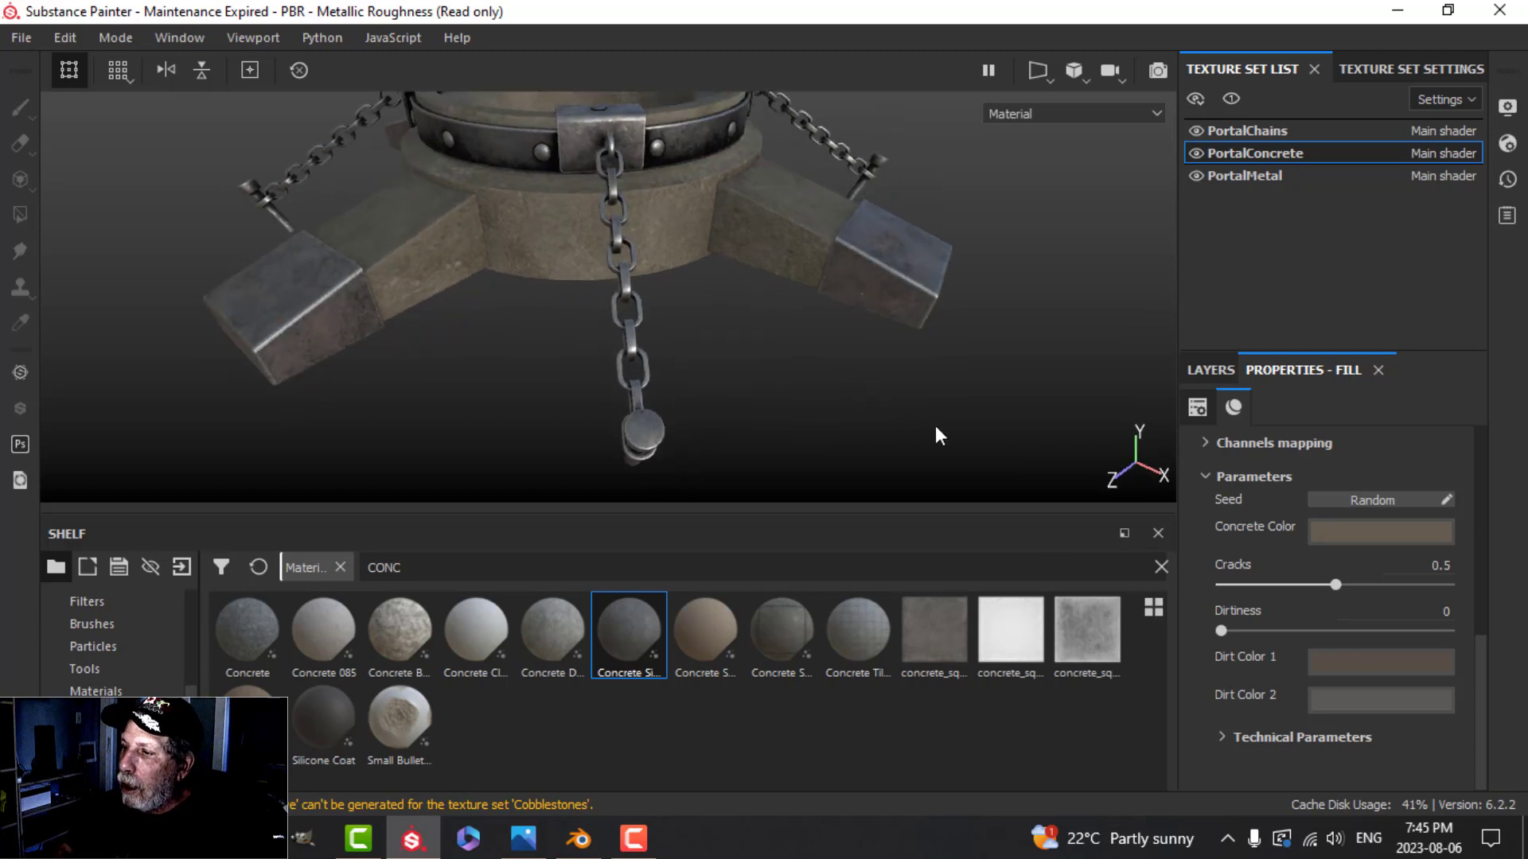
# - Duplicate the Concrete Simple layer in the PortalConcrete texture set
pyautogui.click(1211, 370)
pyautogui.keyDown('alt'); pyautogui.moveTo(770, 364); pyautogui.dragTo(811, 378); pyautogui.keyUp('alt')
pyautogui.rightClick(1269, 464)
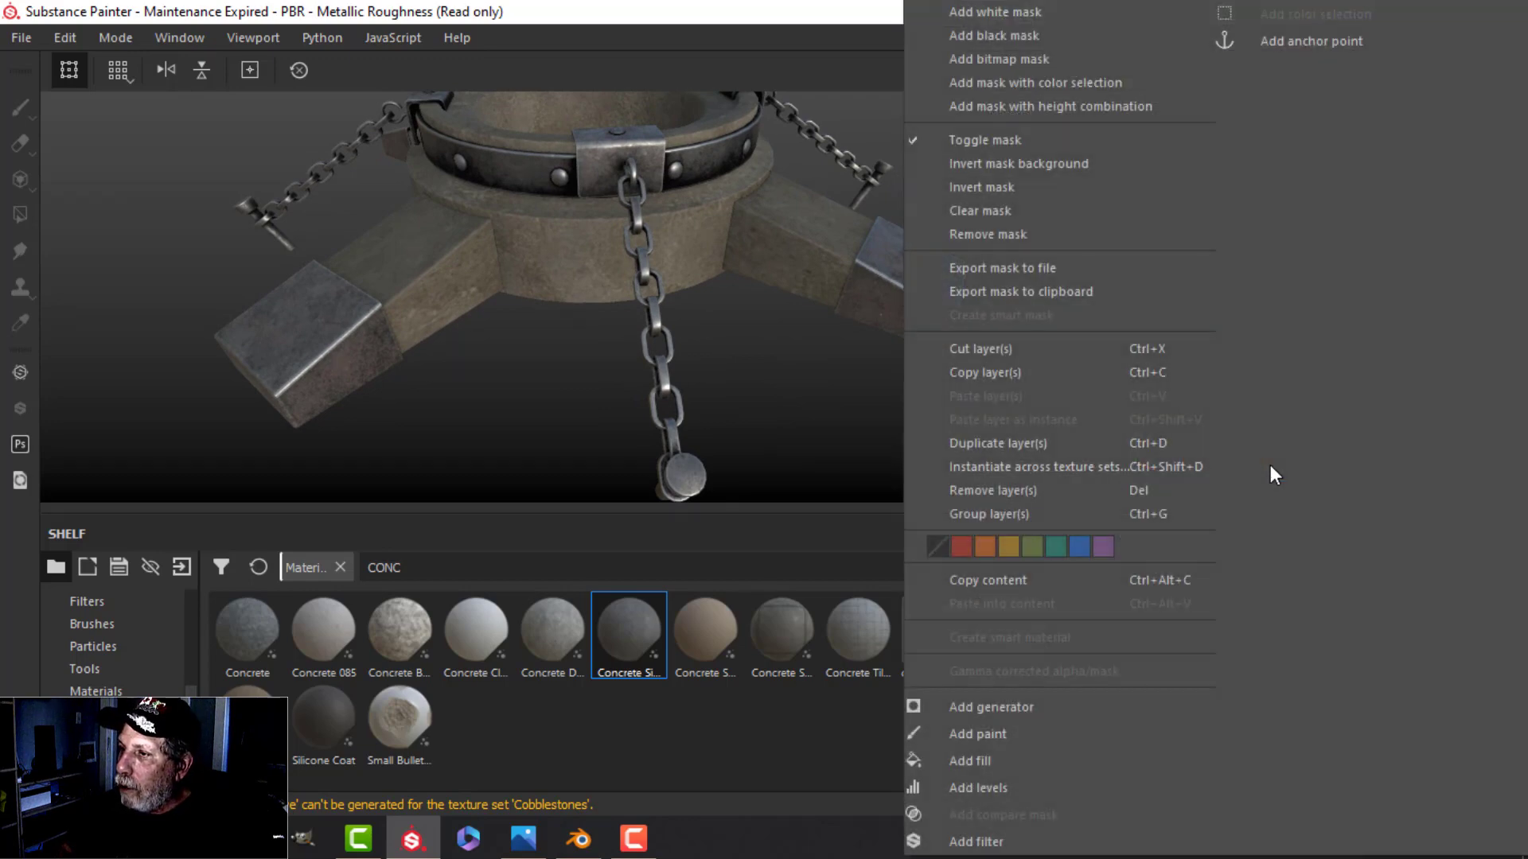
pyautogui.click(1069, 449)
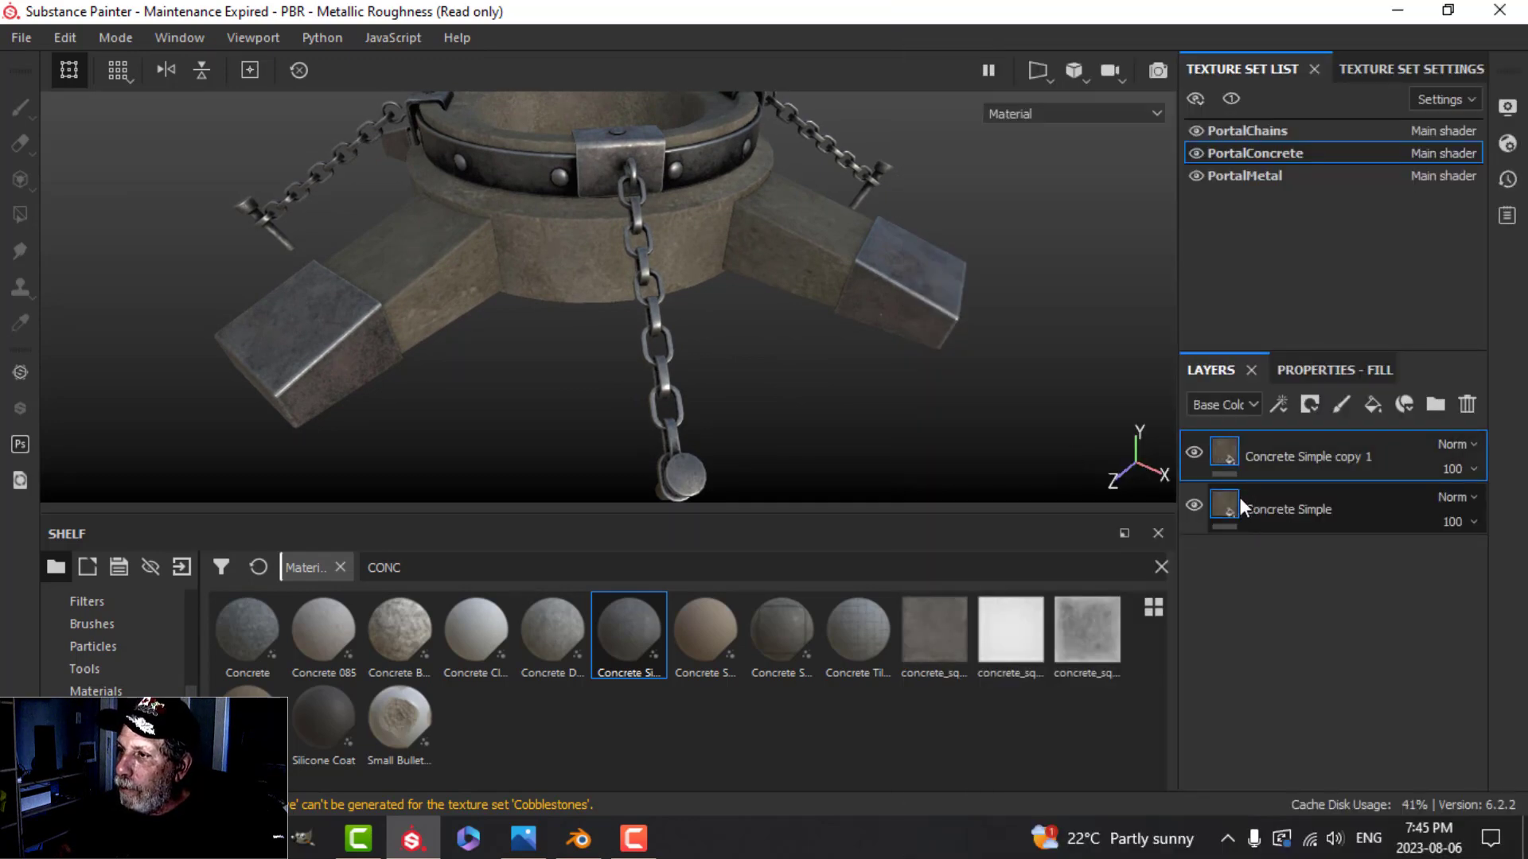
# - Lighten the duplicated layer's Concrete Color to a tan of about R 0.497, G 0.462, B 0.399
pyautogui.click(1240, 498)
pyautogui.click(1336, 371)
pyautogui.click(1377, 543)
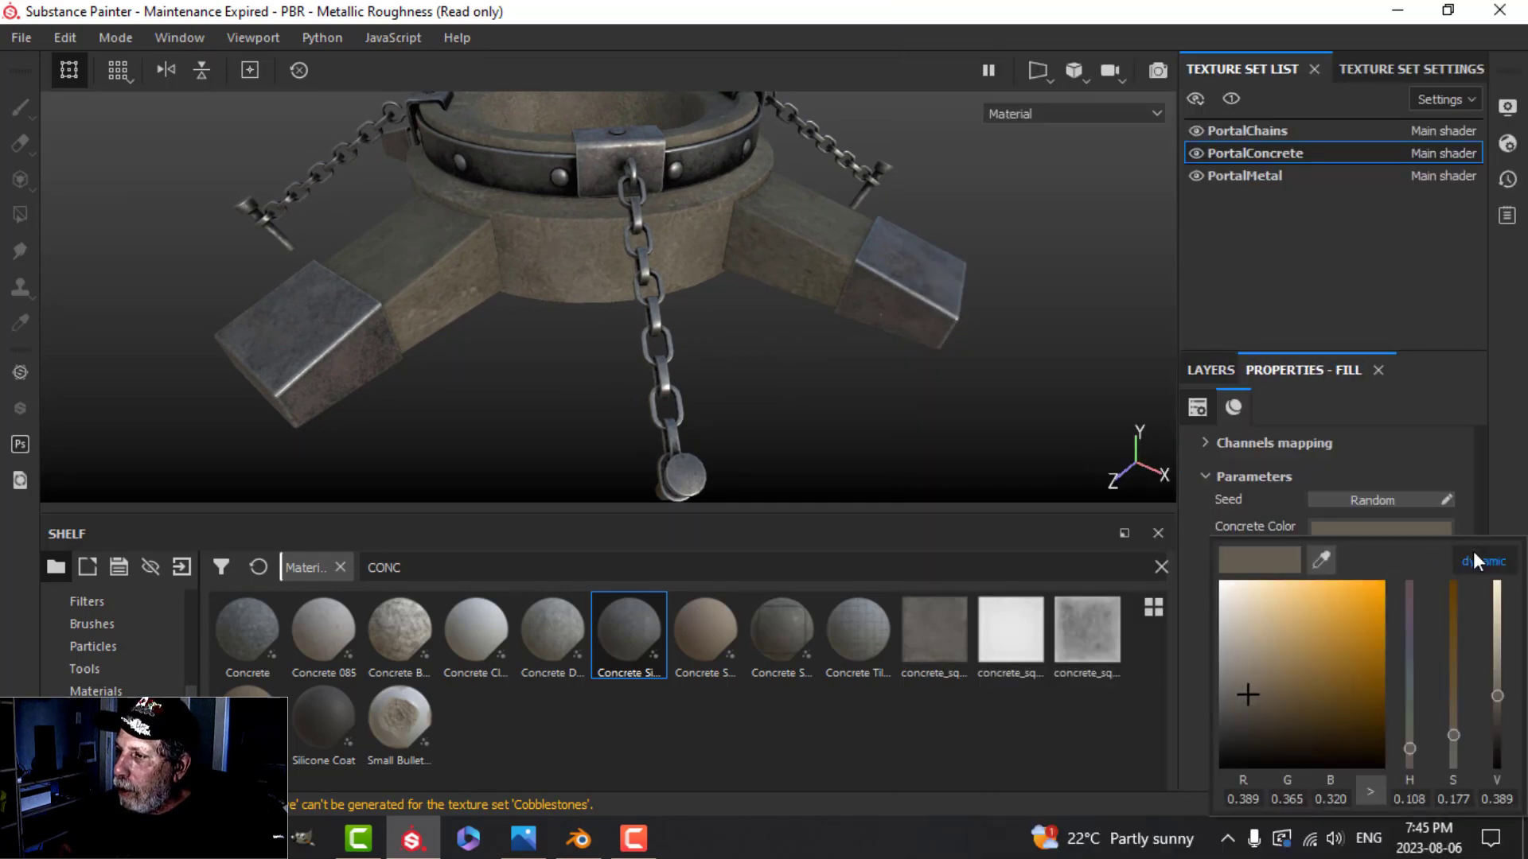
pyautogui.moveTo(1254, 681); pyautogui.dragTo(1253, 674)
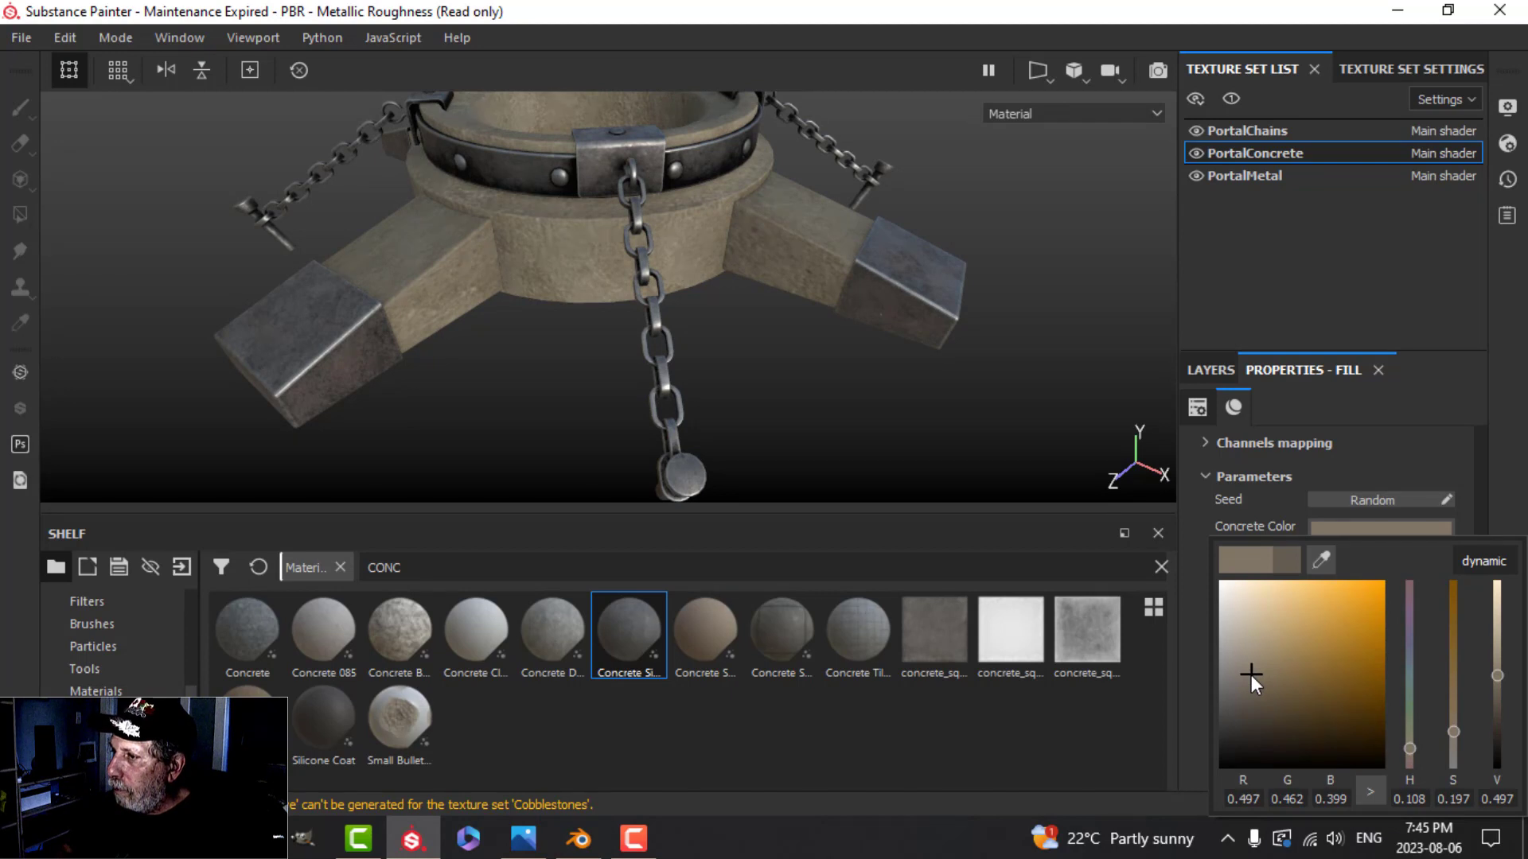
# - Add a black mask to the lighter Concrete Simple copy and give the mask a Curvature generator
pyautogui.click(1219, 372)
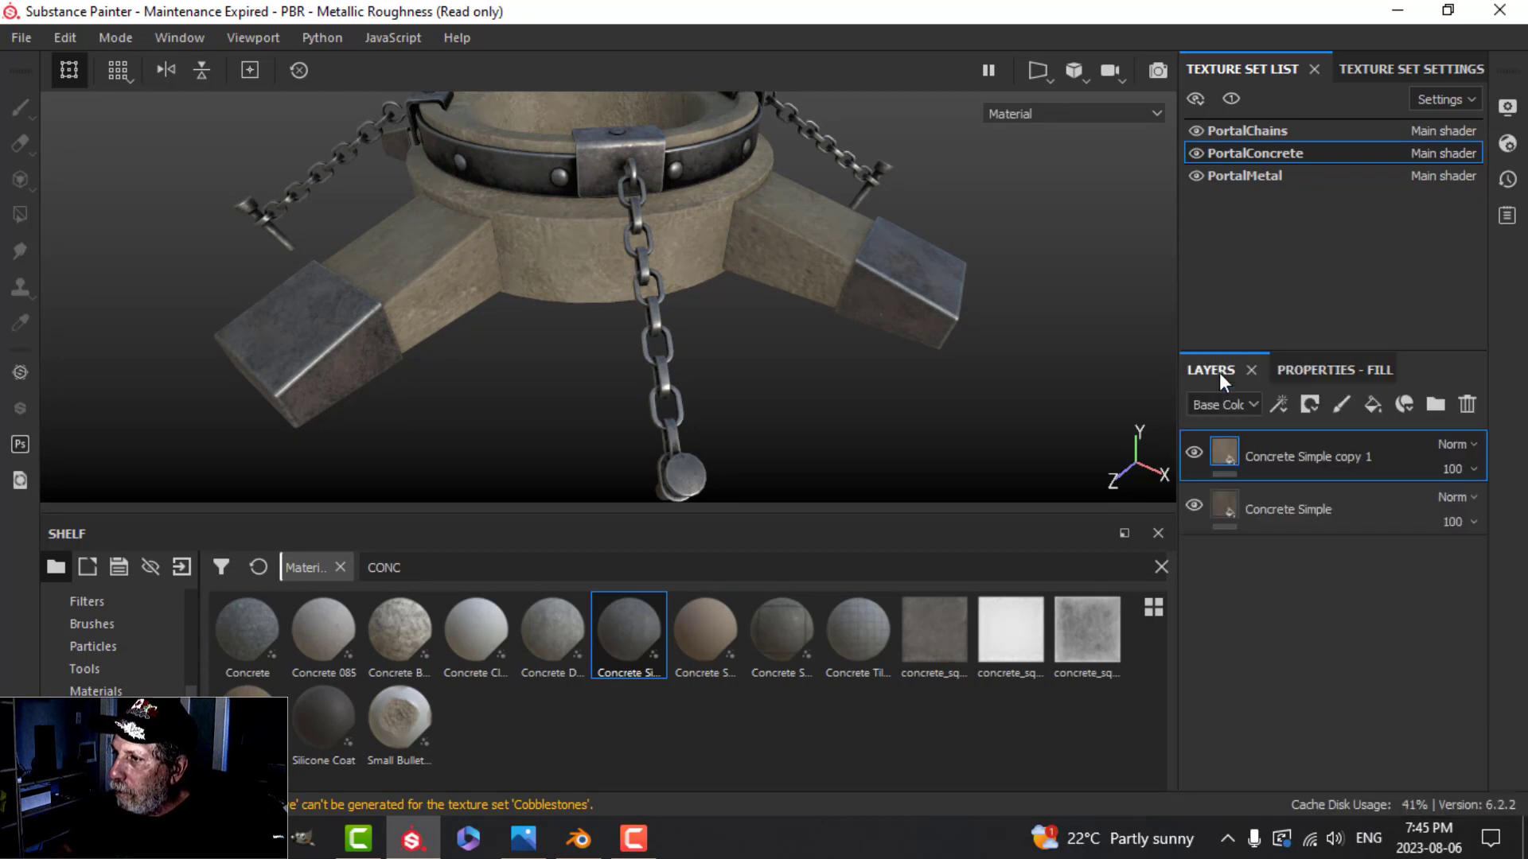
pyautogui.click(1303, 408)
pyautogui.click(1321, 454)
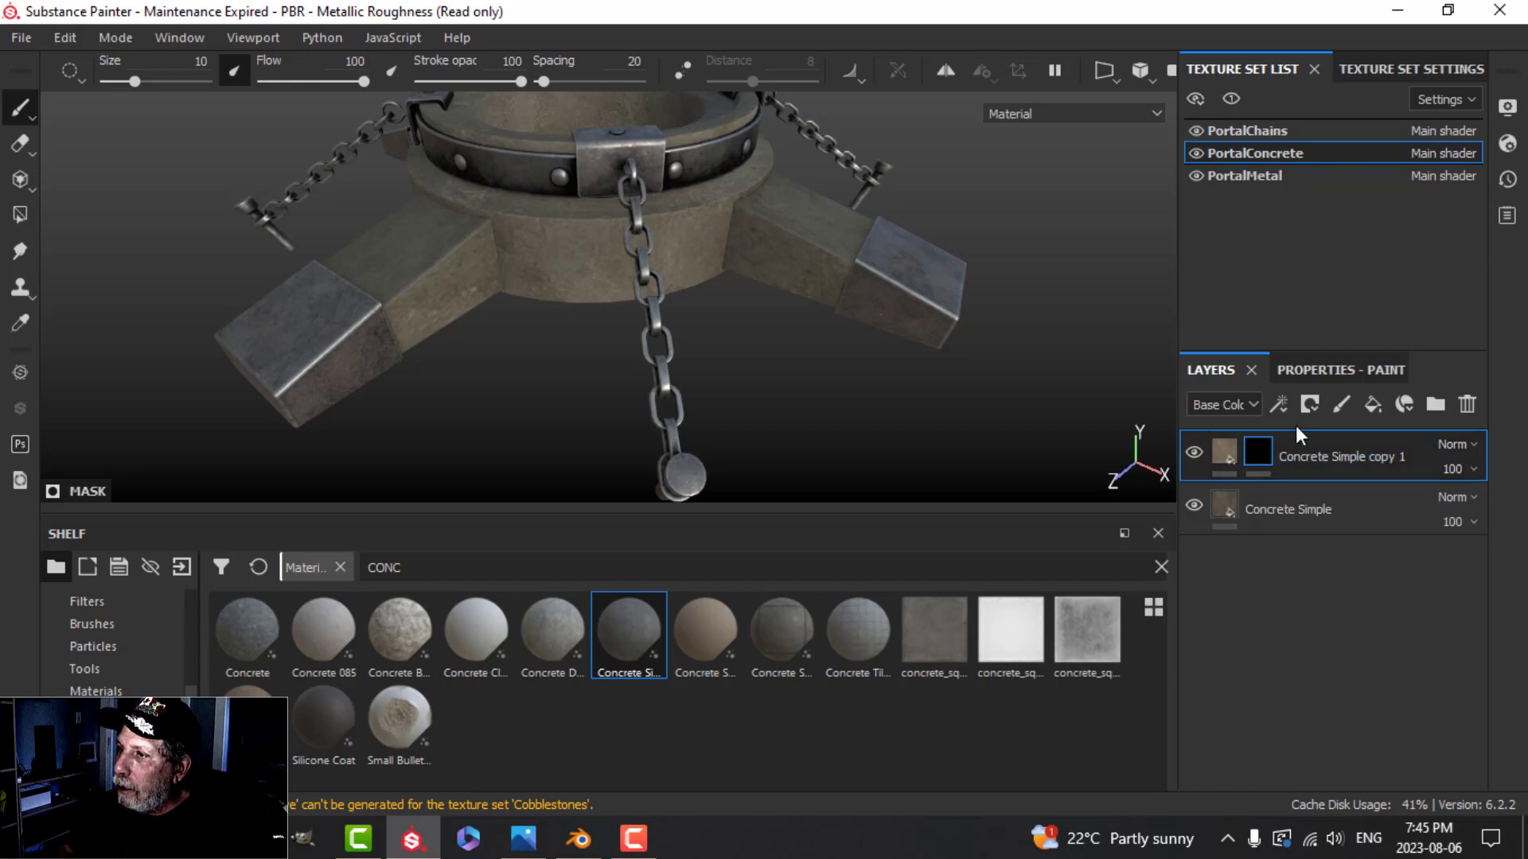
pyautogui.click(1279, 403)
pyautogui.click(1330, 436)
pyautogui.click(1319, 369)
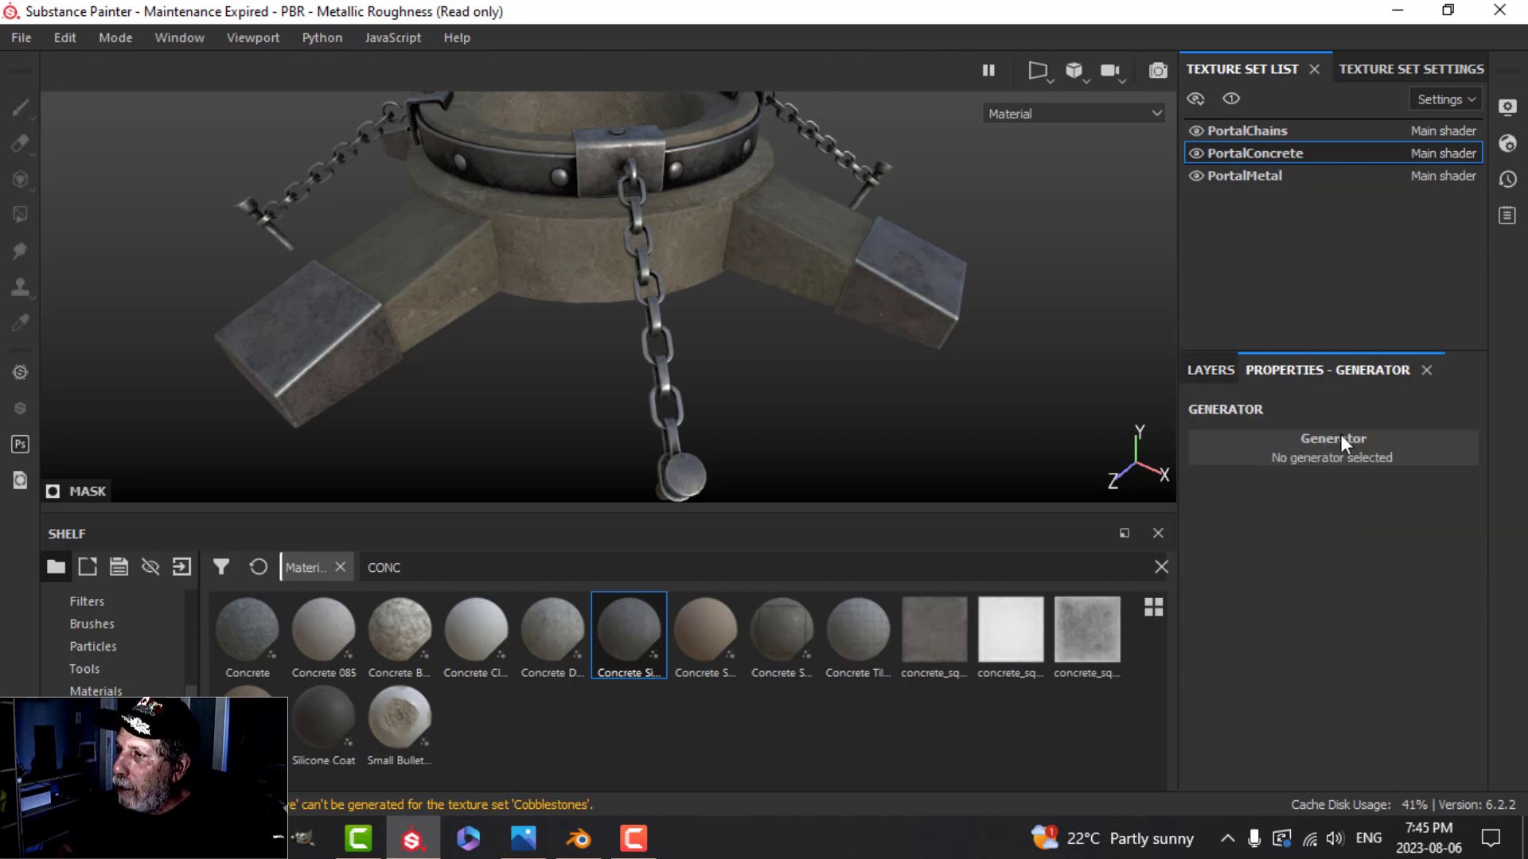
pyautogui.click(1339, 438)
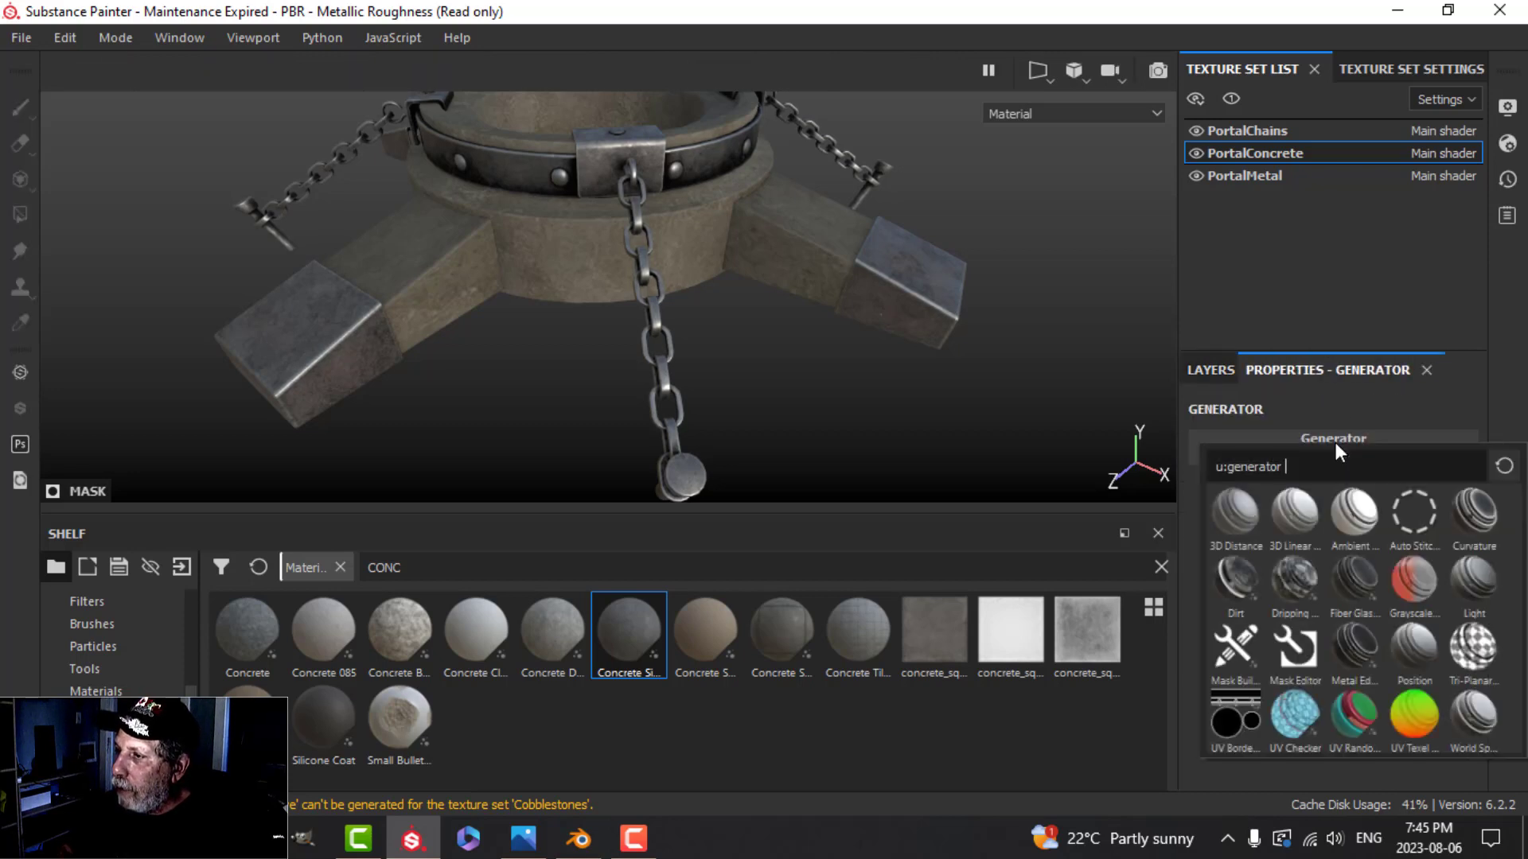
pyautogui.click(1480, 519)
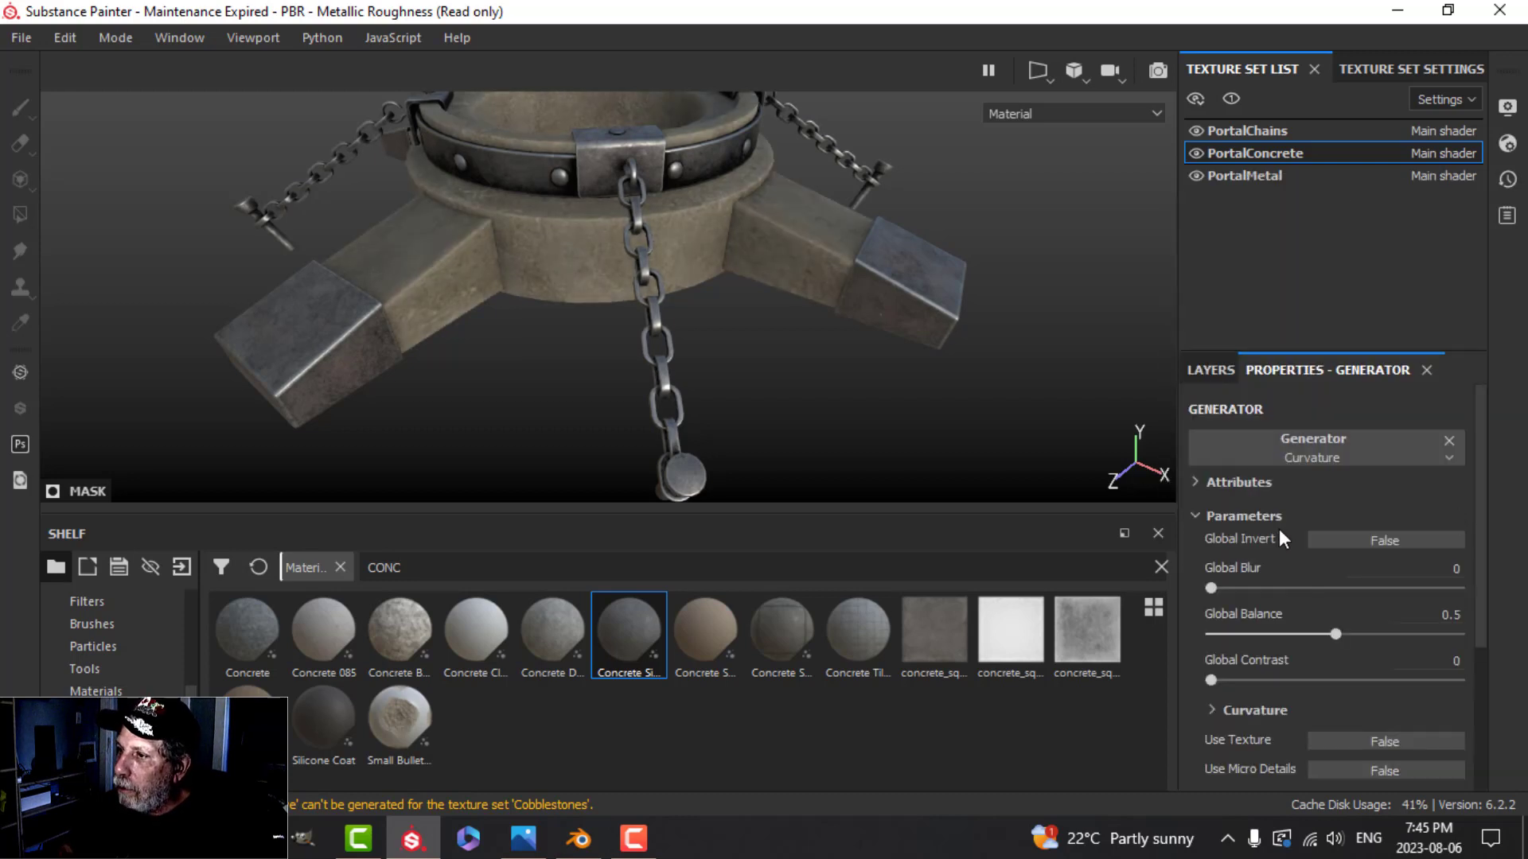
# - Set the Curvature generator's Global Contrast to 0.4 and its Global Balance to 0.35
pyautogui.click(1213, 372)
pyautogui.click(1195, 452)
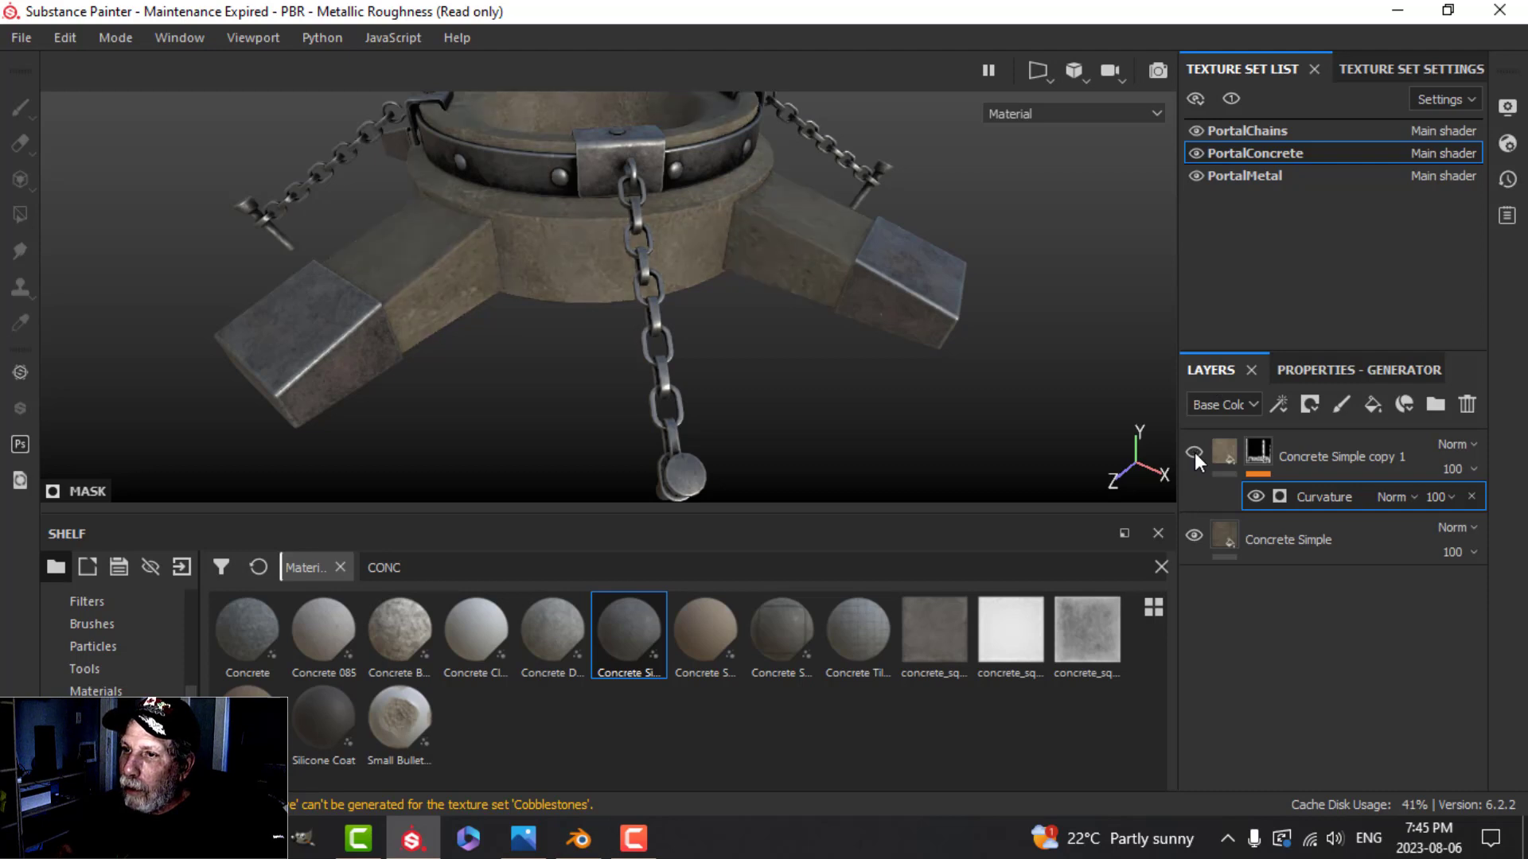
pyautogui.click(1195, 452)
pyautogui.scroll(2, 555, 270)
pyautogui.keyDown('alt'); pyautogui.moveTo(549, 271); pyautogui.dragTo(560, 291, button='middle'); pyautogui.keyUp('alt')
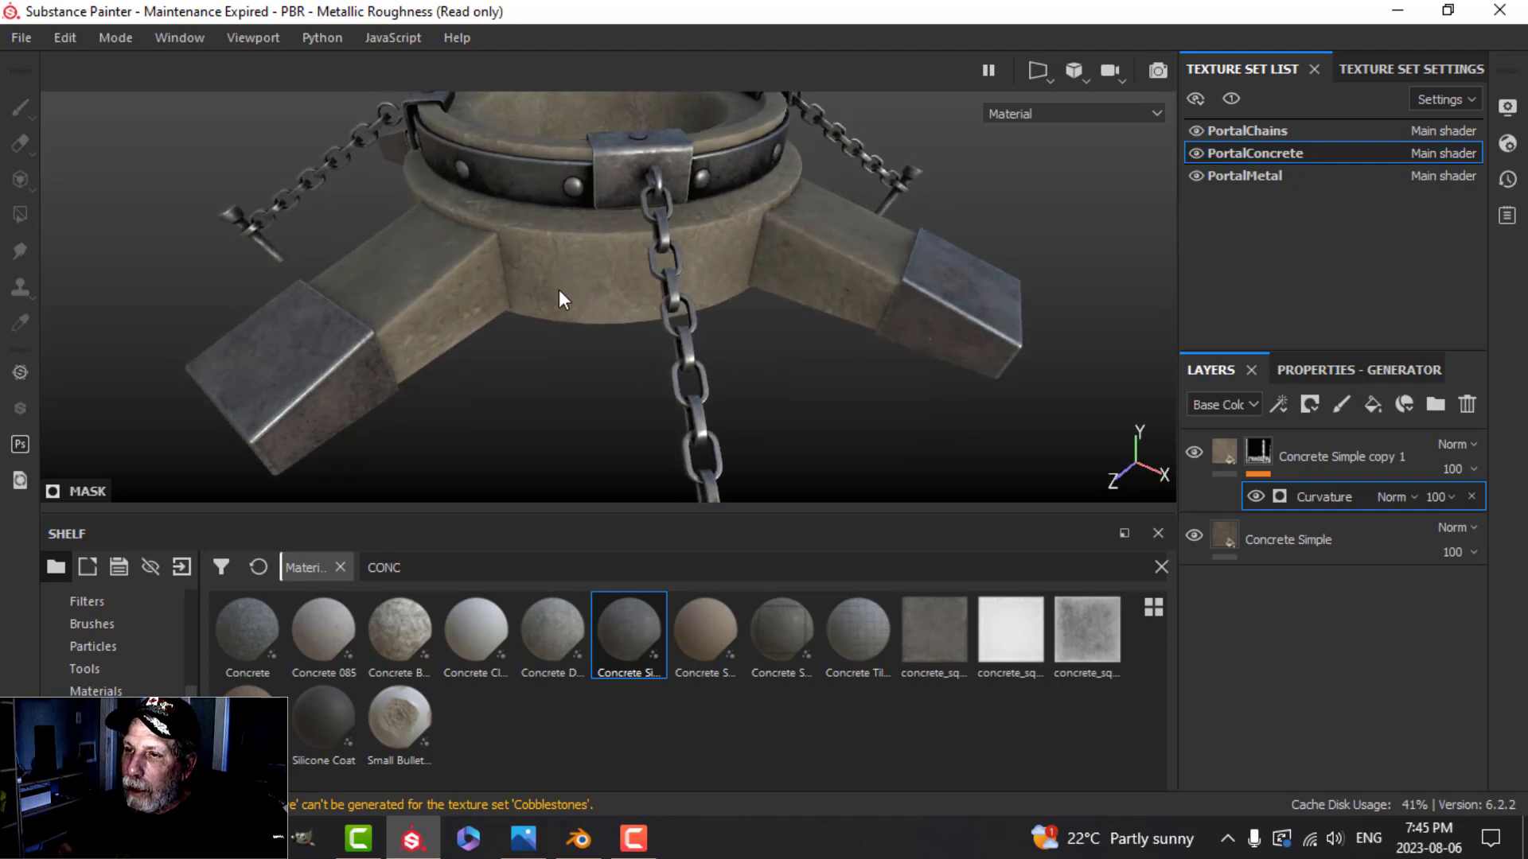
pyautogui.scroll(-1, 955, 310)
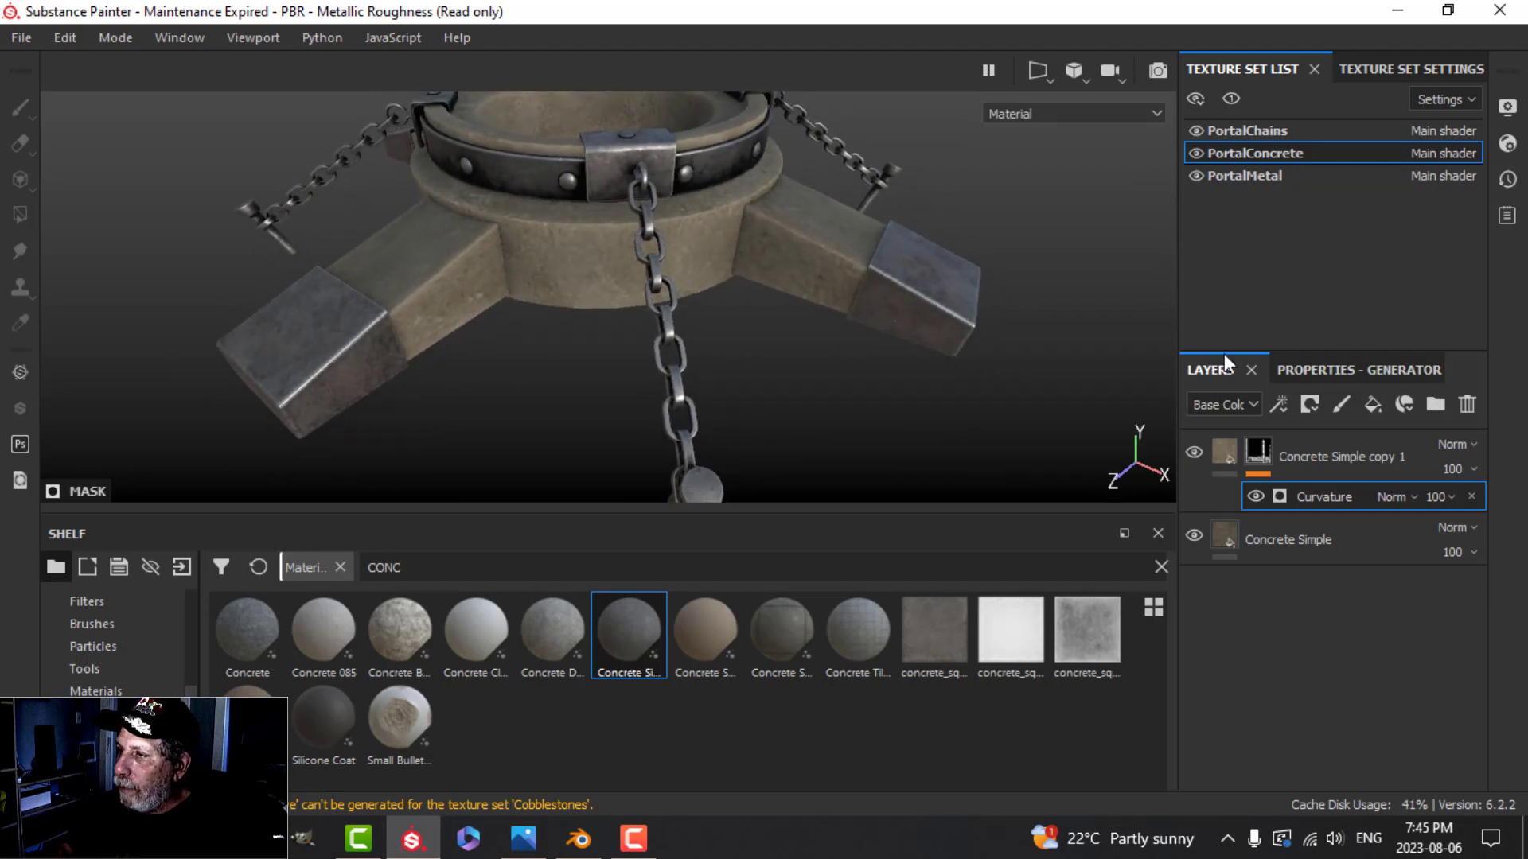
pyautogui.click(1314, 370)
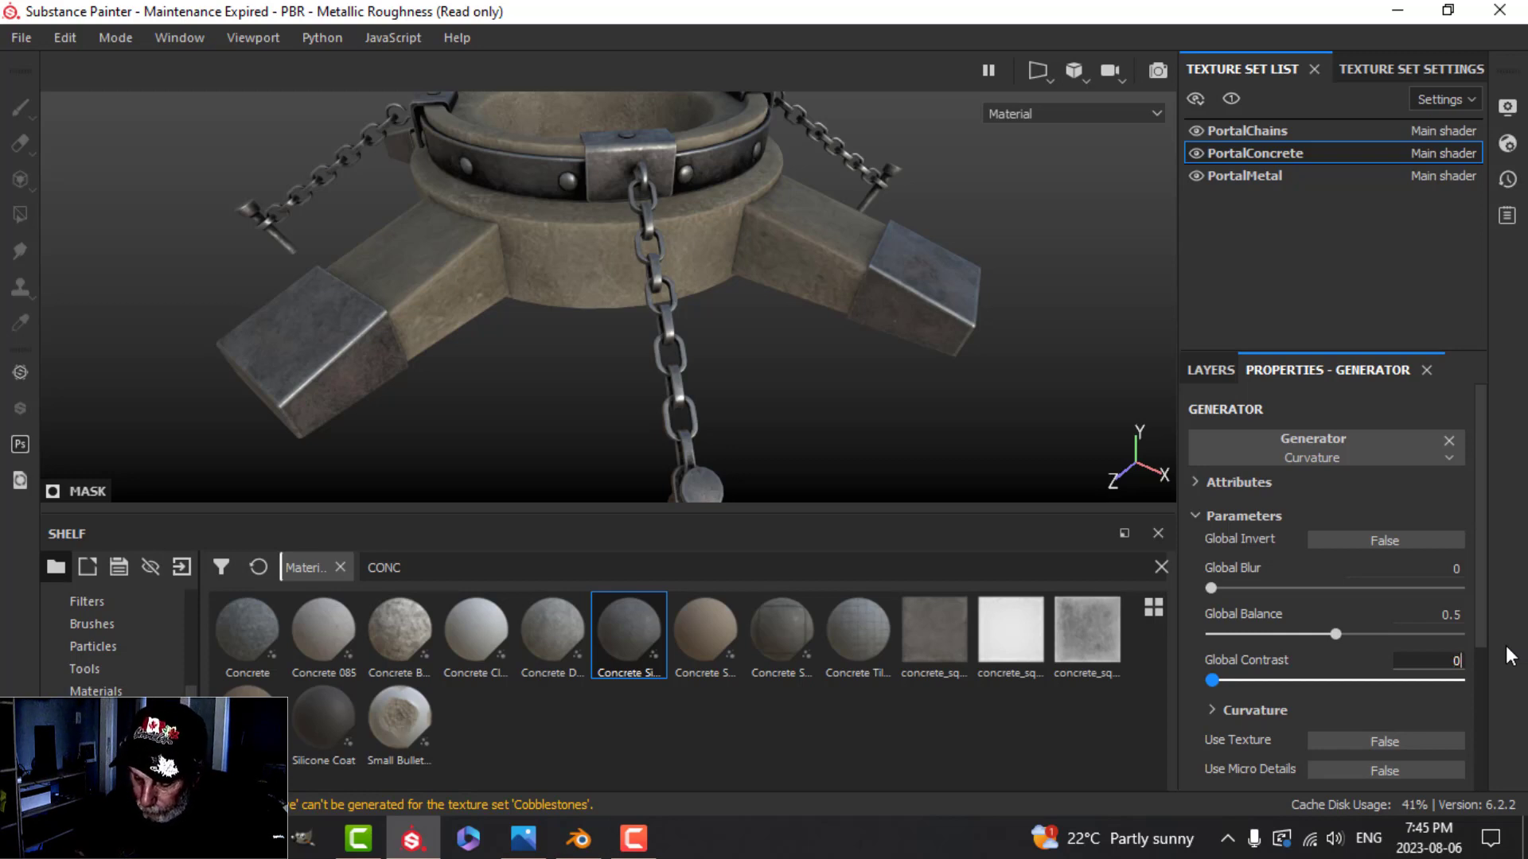
pyautogui.press('Return')
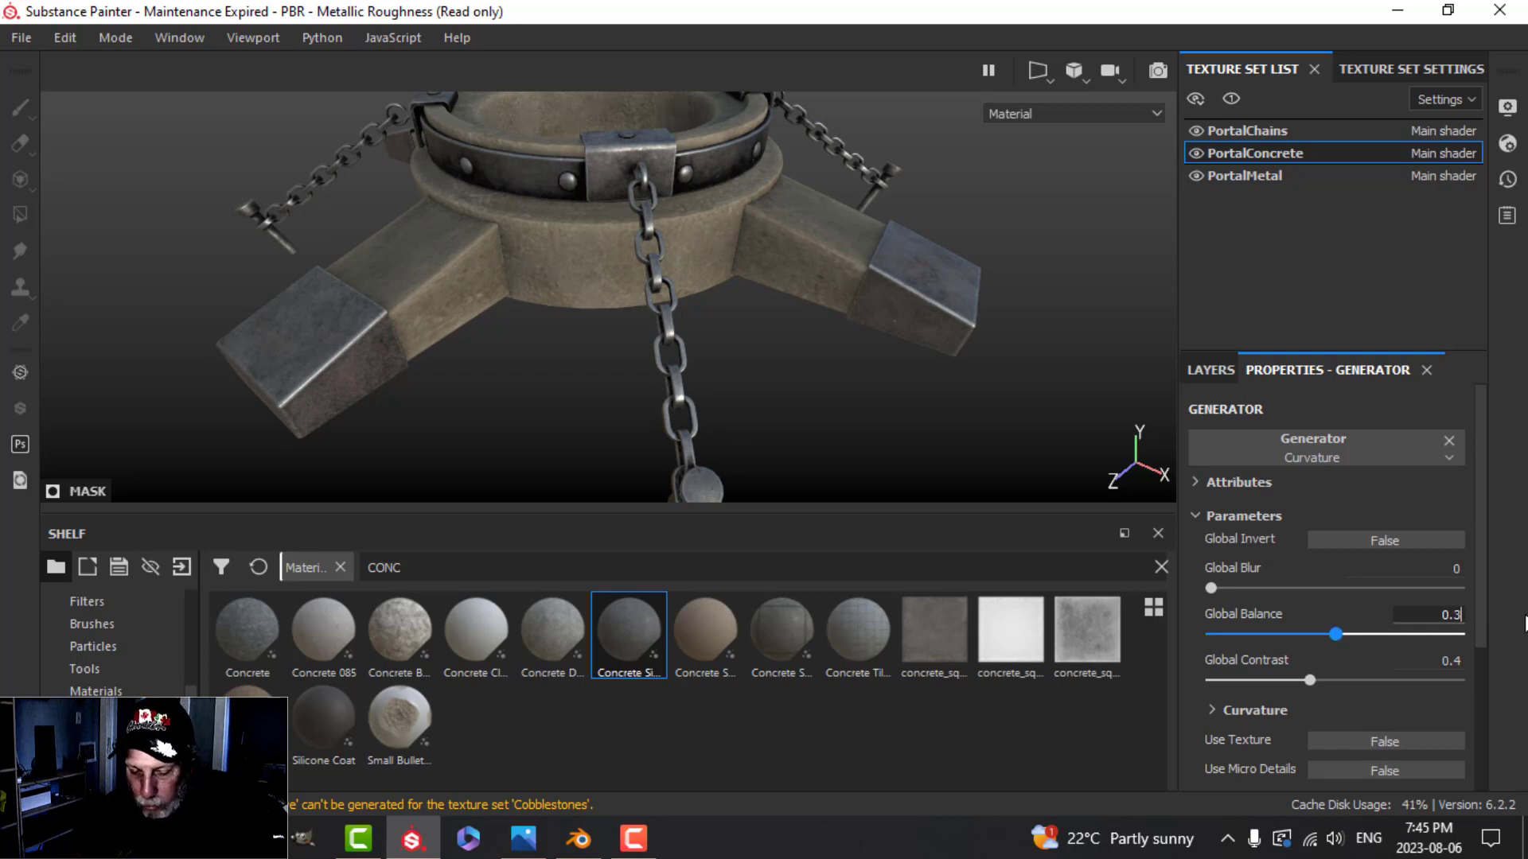
pyautogui.press('Return')
pyautogui.keyDown('alt'); pyautogui.moveTo(718, 315); pyautogui.dragTo(529, 310); pyautogui.keyUp('alt')
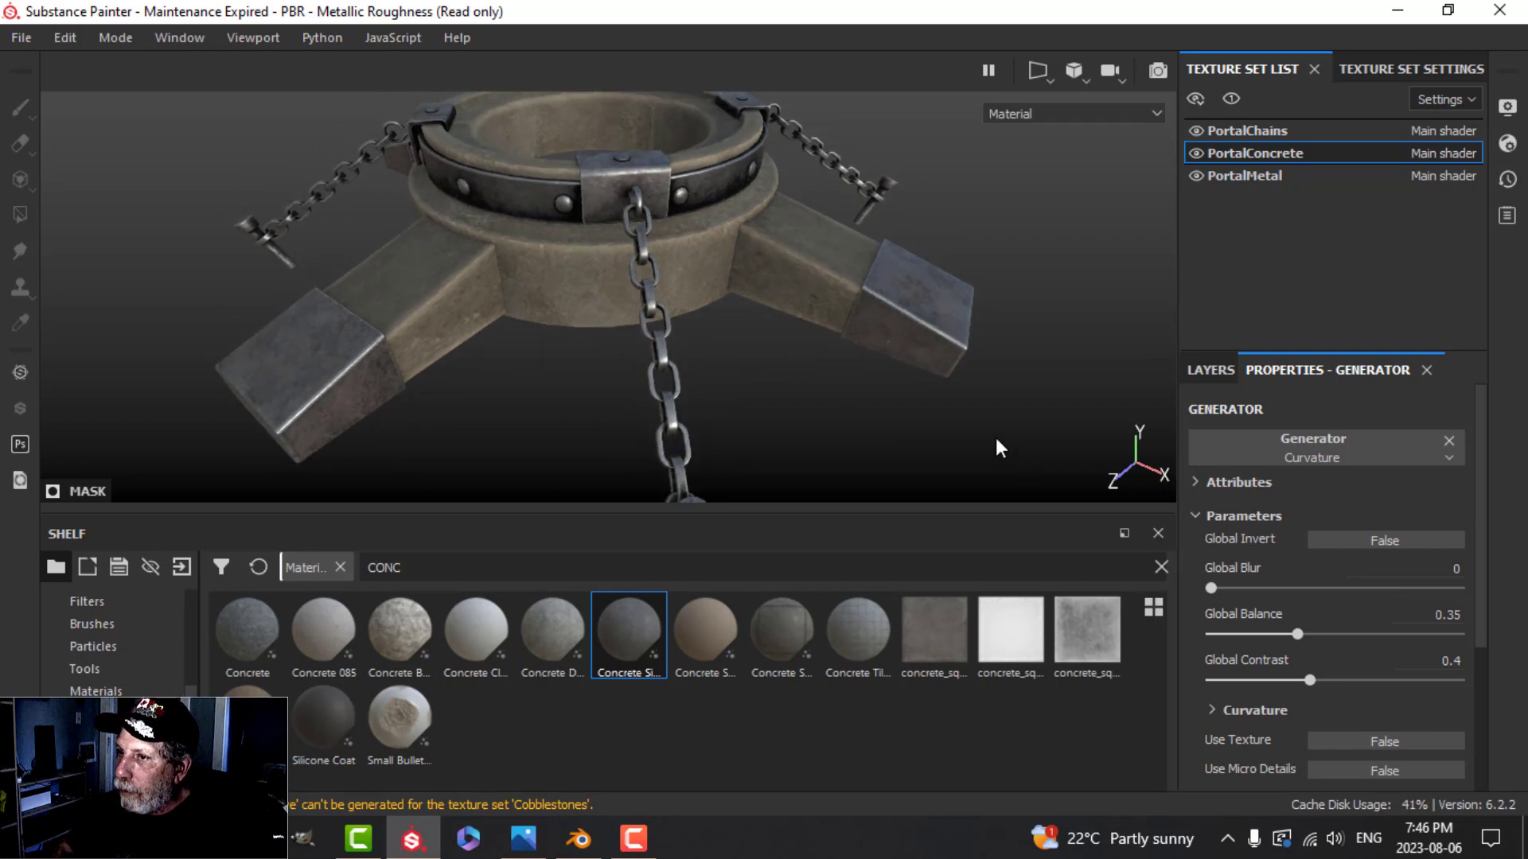
pyautogui.keyDown('alt'); pyautogui.moveTo(995, 438); pyautogui.dragTo(877, 352); pyautogui.keyUp('alt')
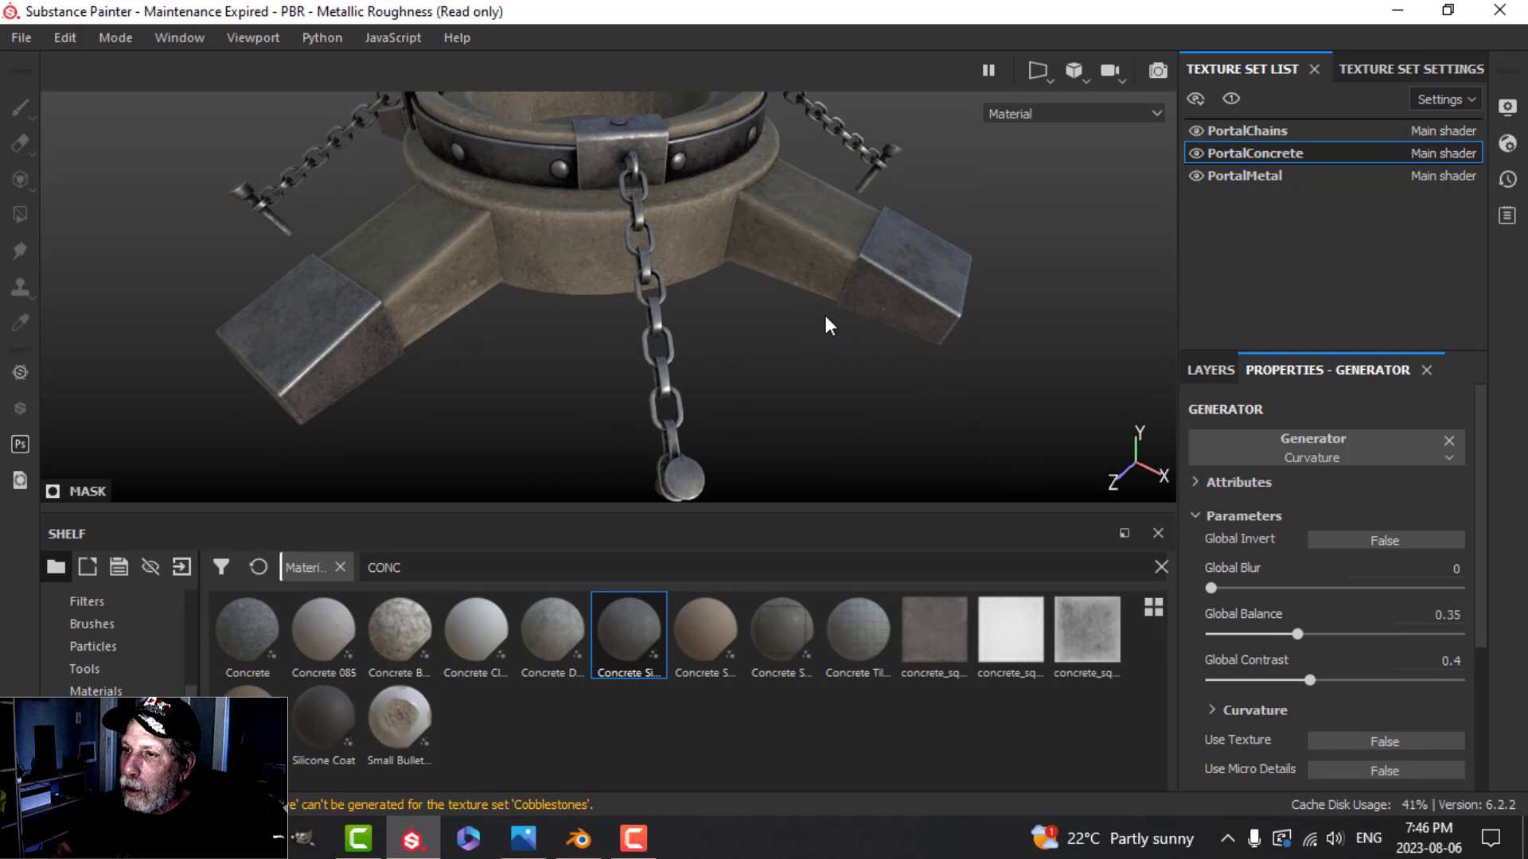
# - Add a fill layer above the Concrete Simple copy and give it a black mask
pyautogui.click(1210, 370)
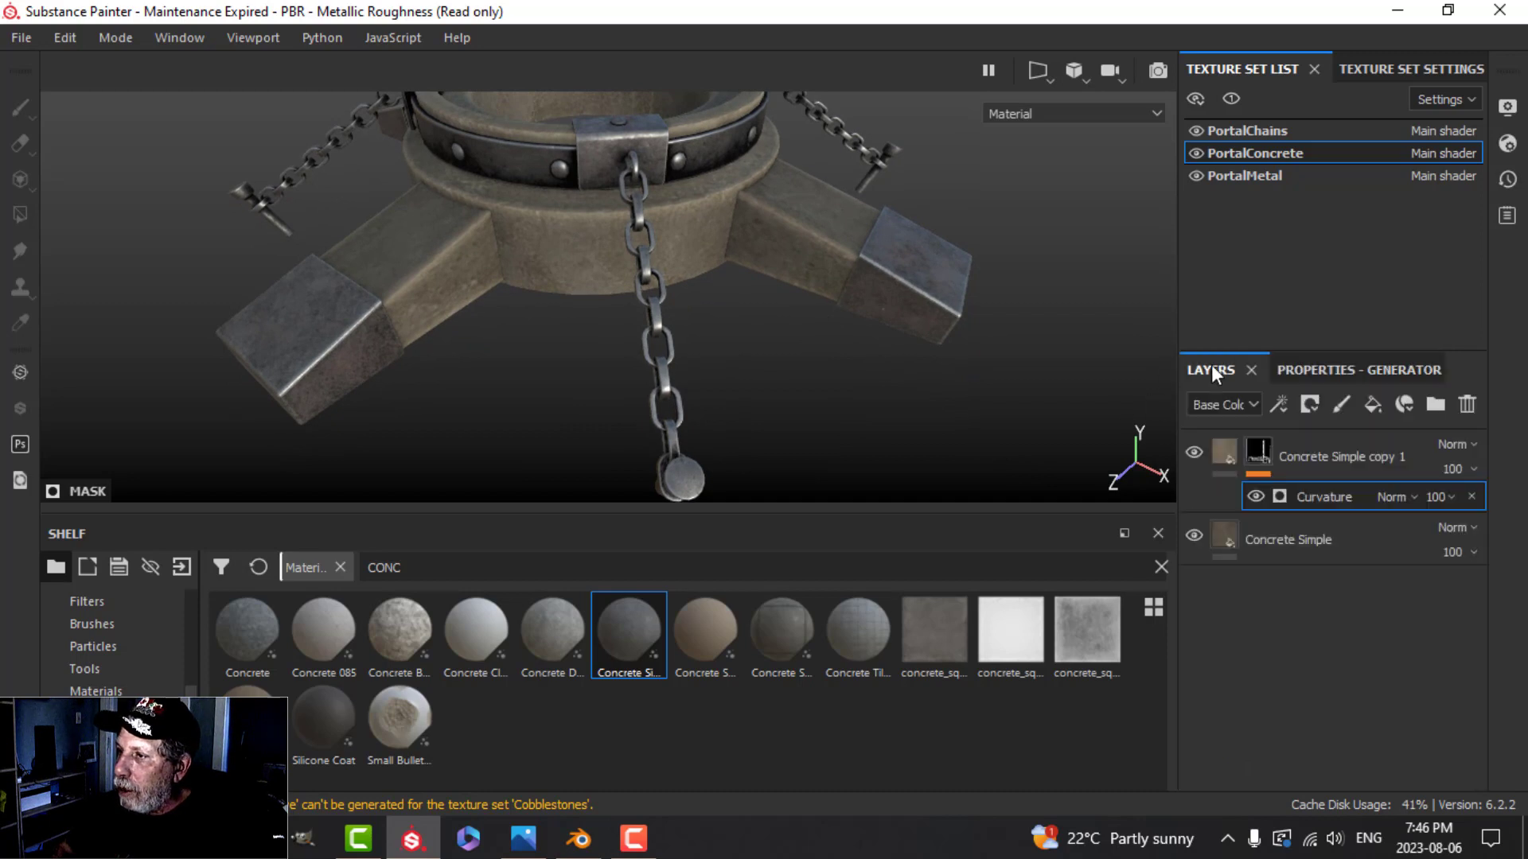
pyautogui.click(1227, 452)
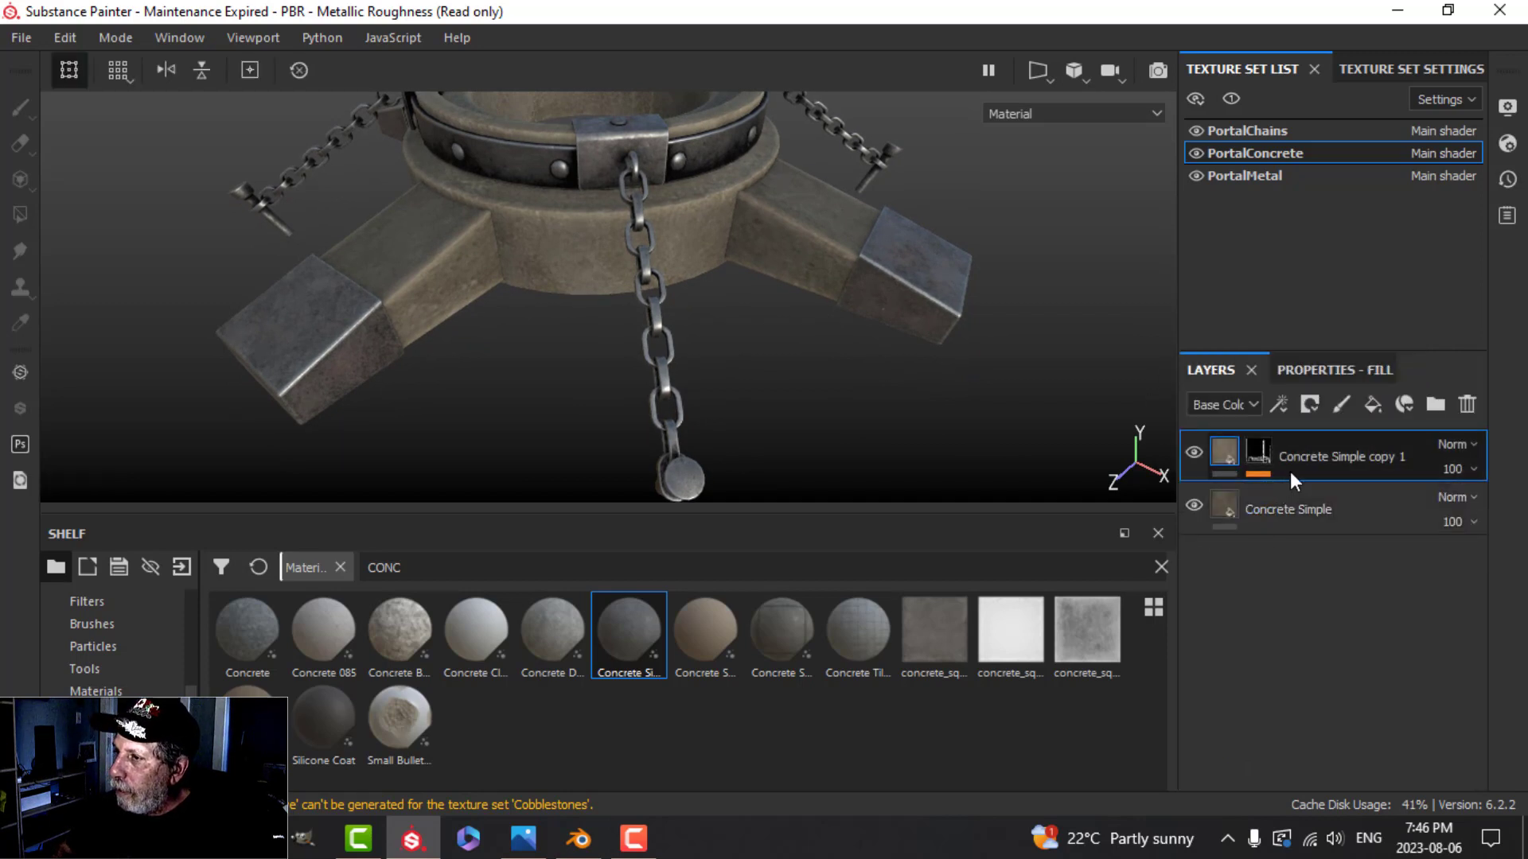
pyautogui.keyDown('alt'); pyautogui.moveTo(832, 379); pyautogui.dragTo(867, 364); pyautogui.keyUp('alt')
pyautogui.keyDown('alt'); pyautogui.moveTo(799, 331); pyautogui.dragTo(796, 368); pyautogui.keyUp('alt')
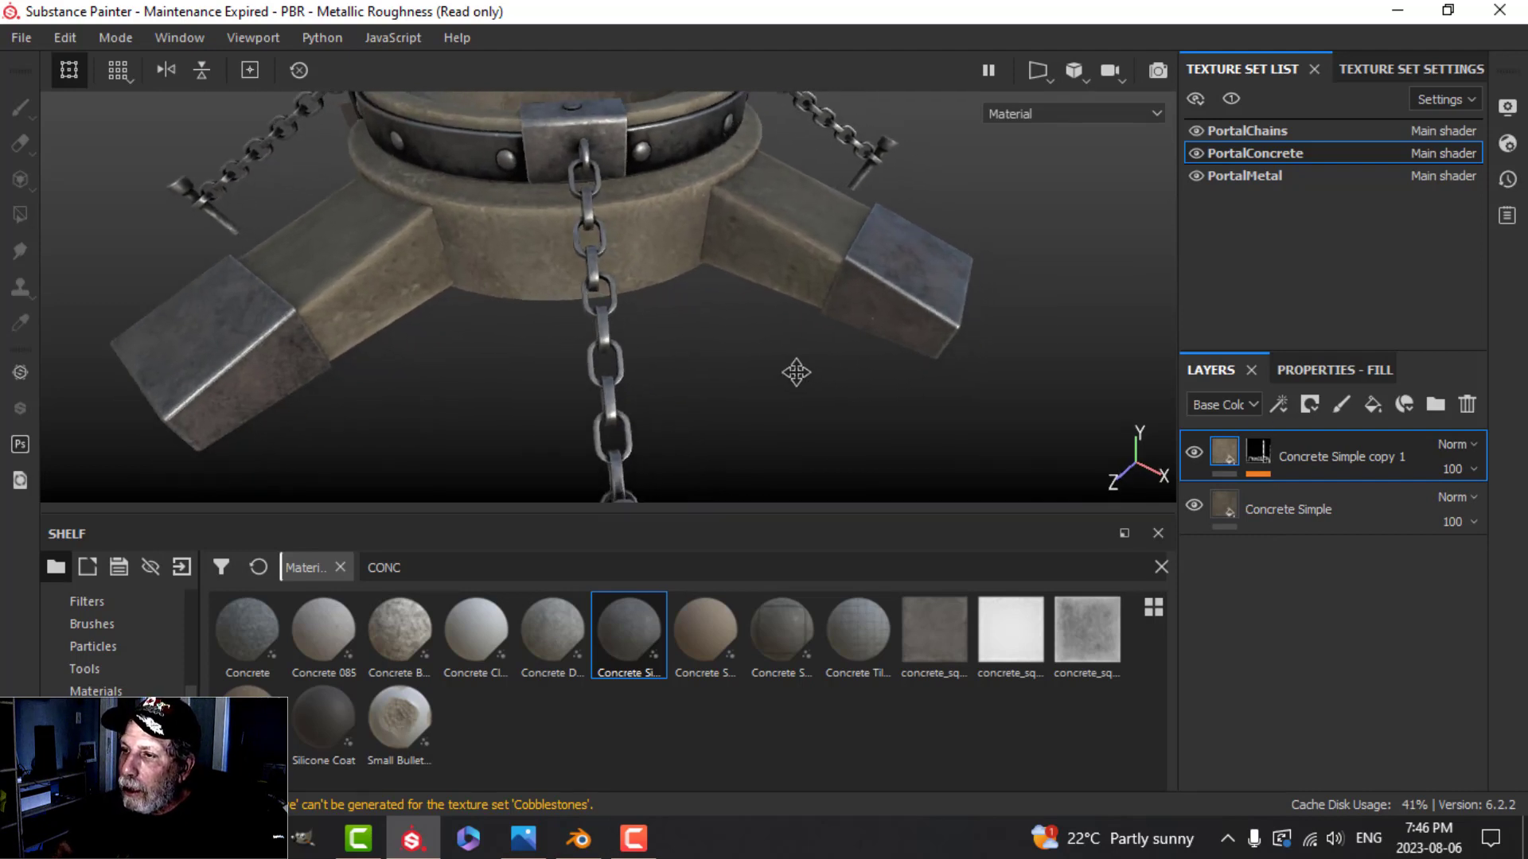
pyautogui.click(1368, 403)
pyautogui.click(1310, 404)
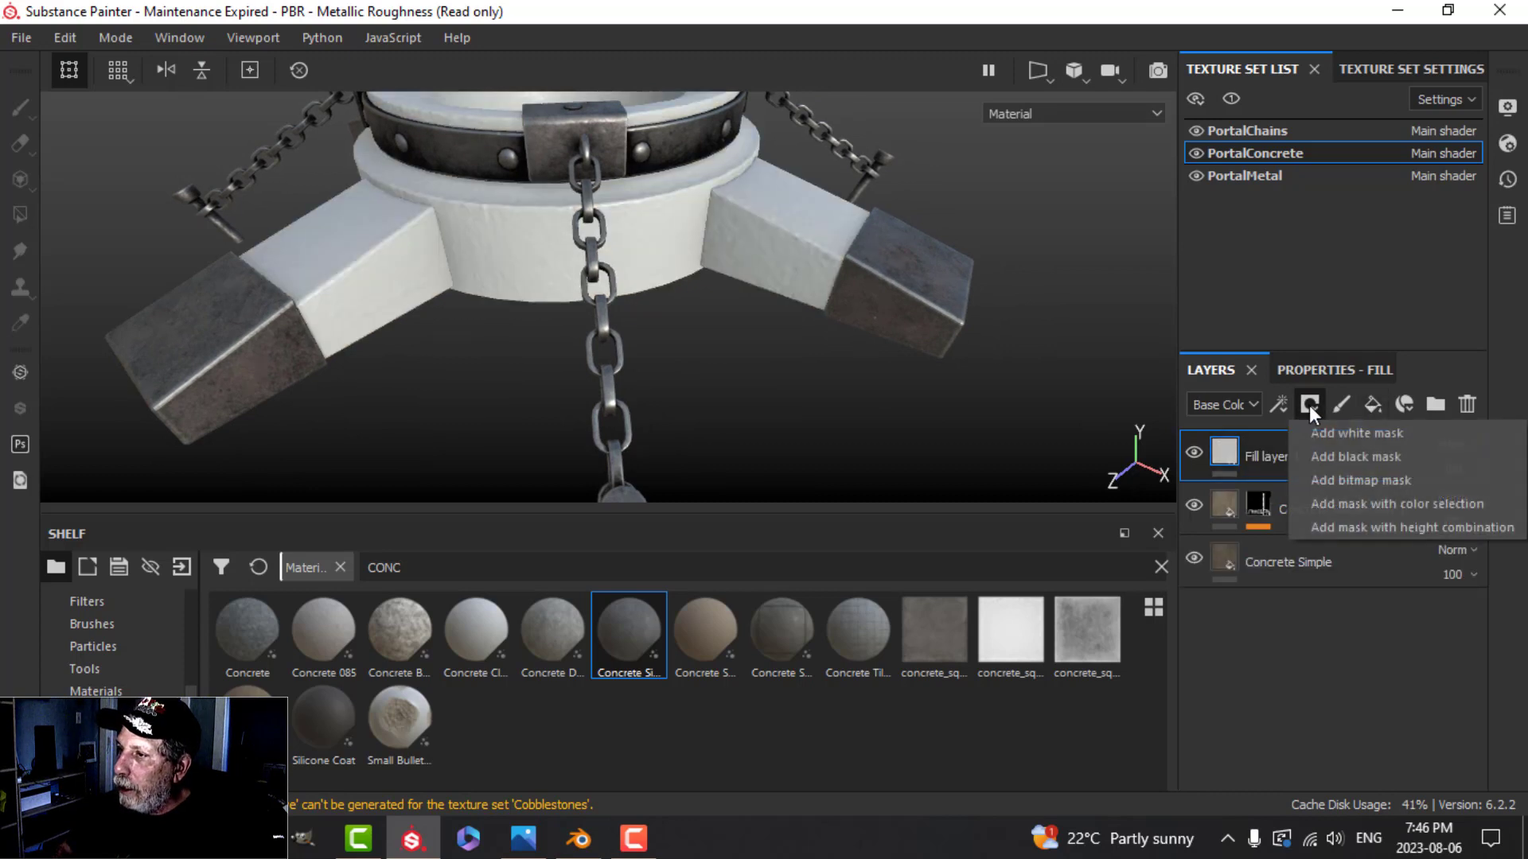
pyautogui.click(1330, 453)
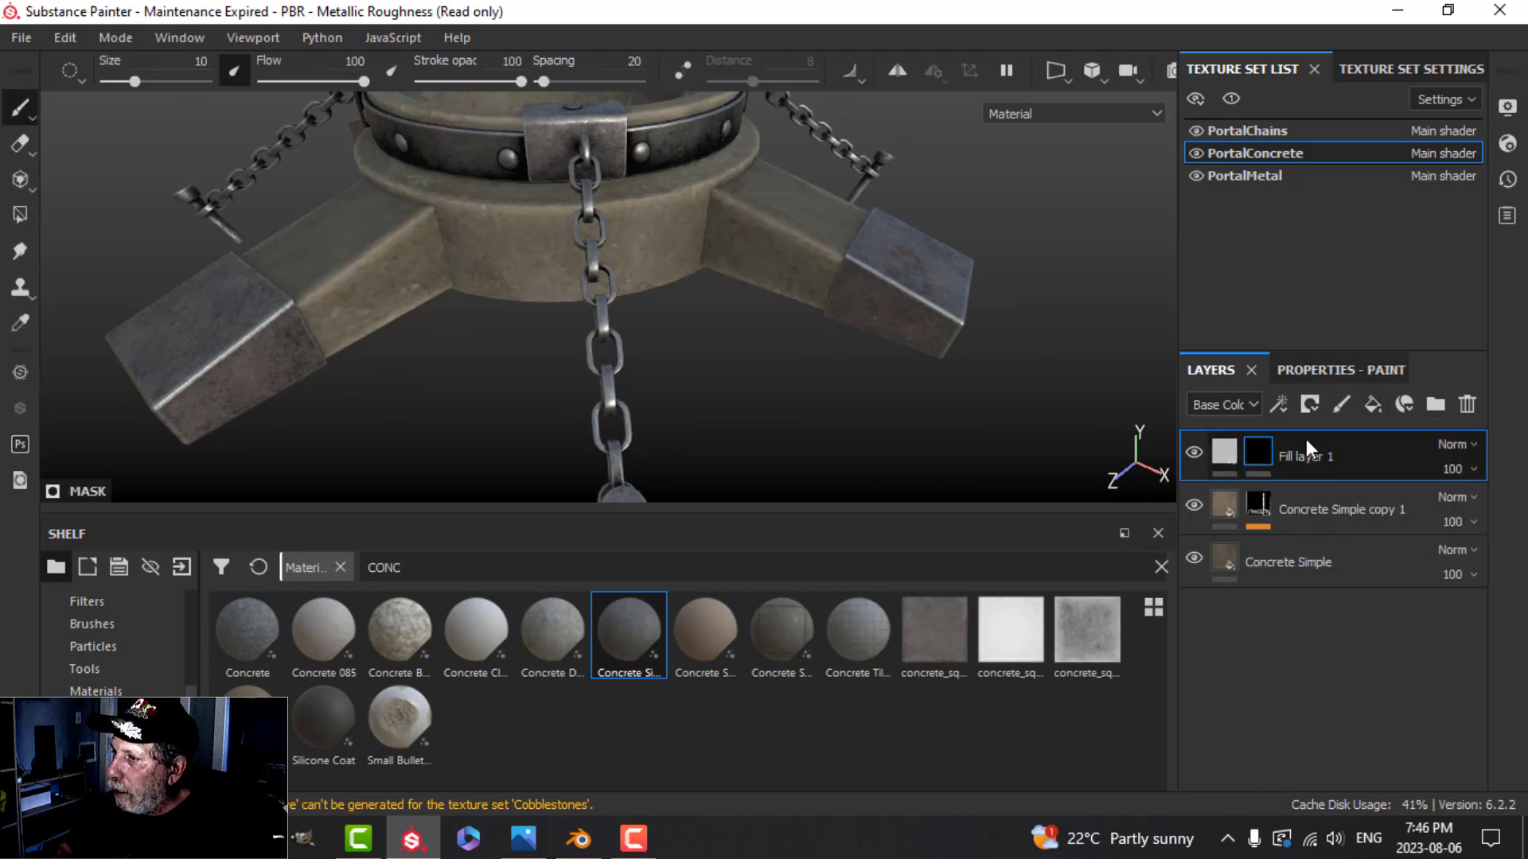
# - Add a fill effect to the new layer's mask and use the Dirt 5 texture as its grayscale, found by searching for "DIRT5"
pyautogui.click(1280, 404)
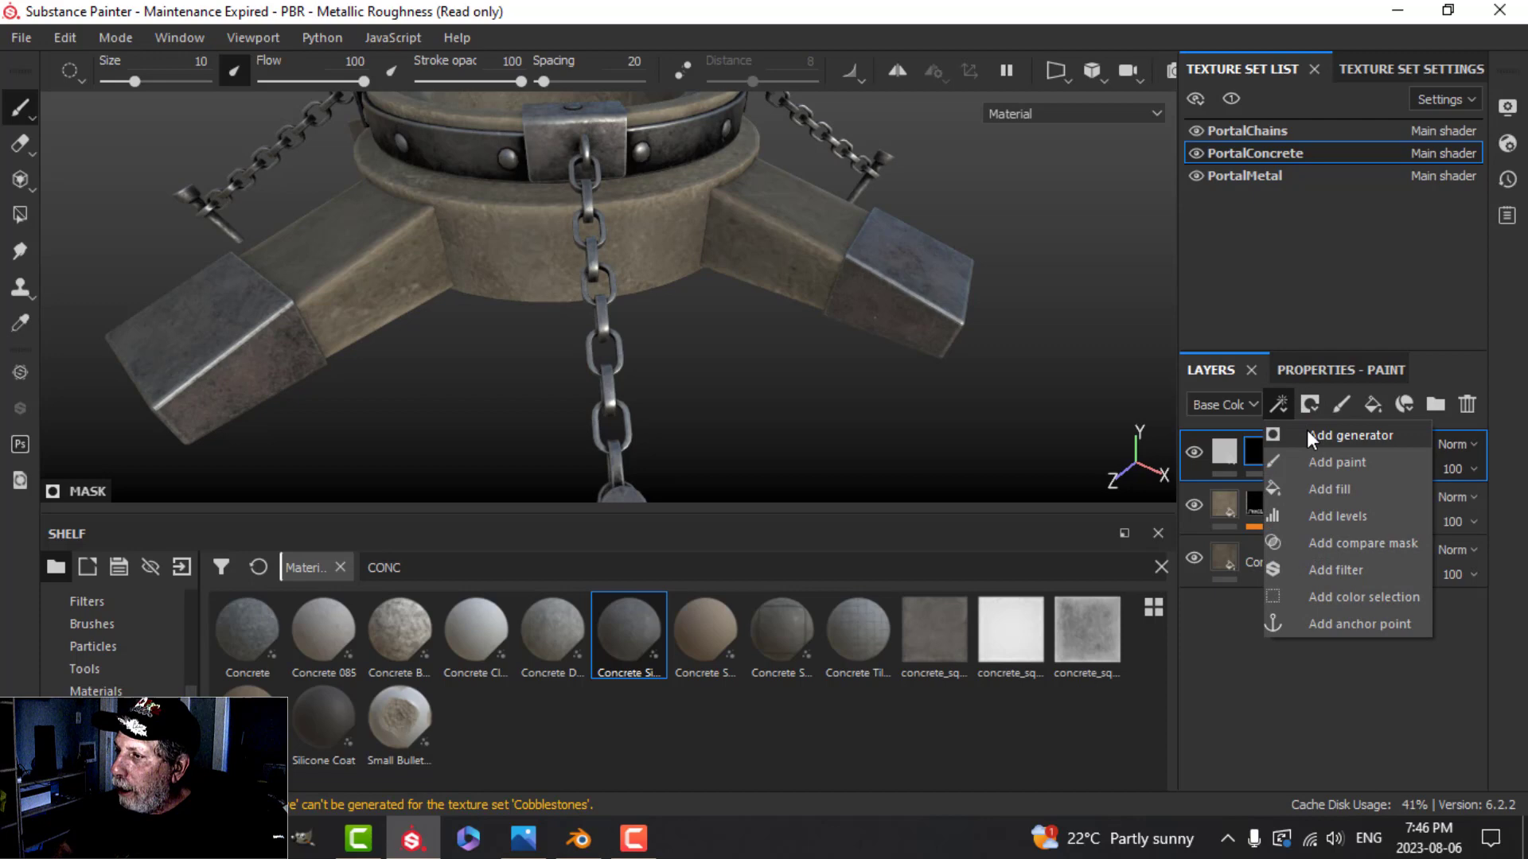
pyautogui.click(1328, 486)
pyautogui.click(1333, 368)
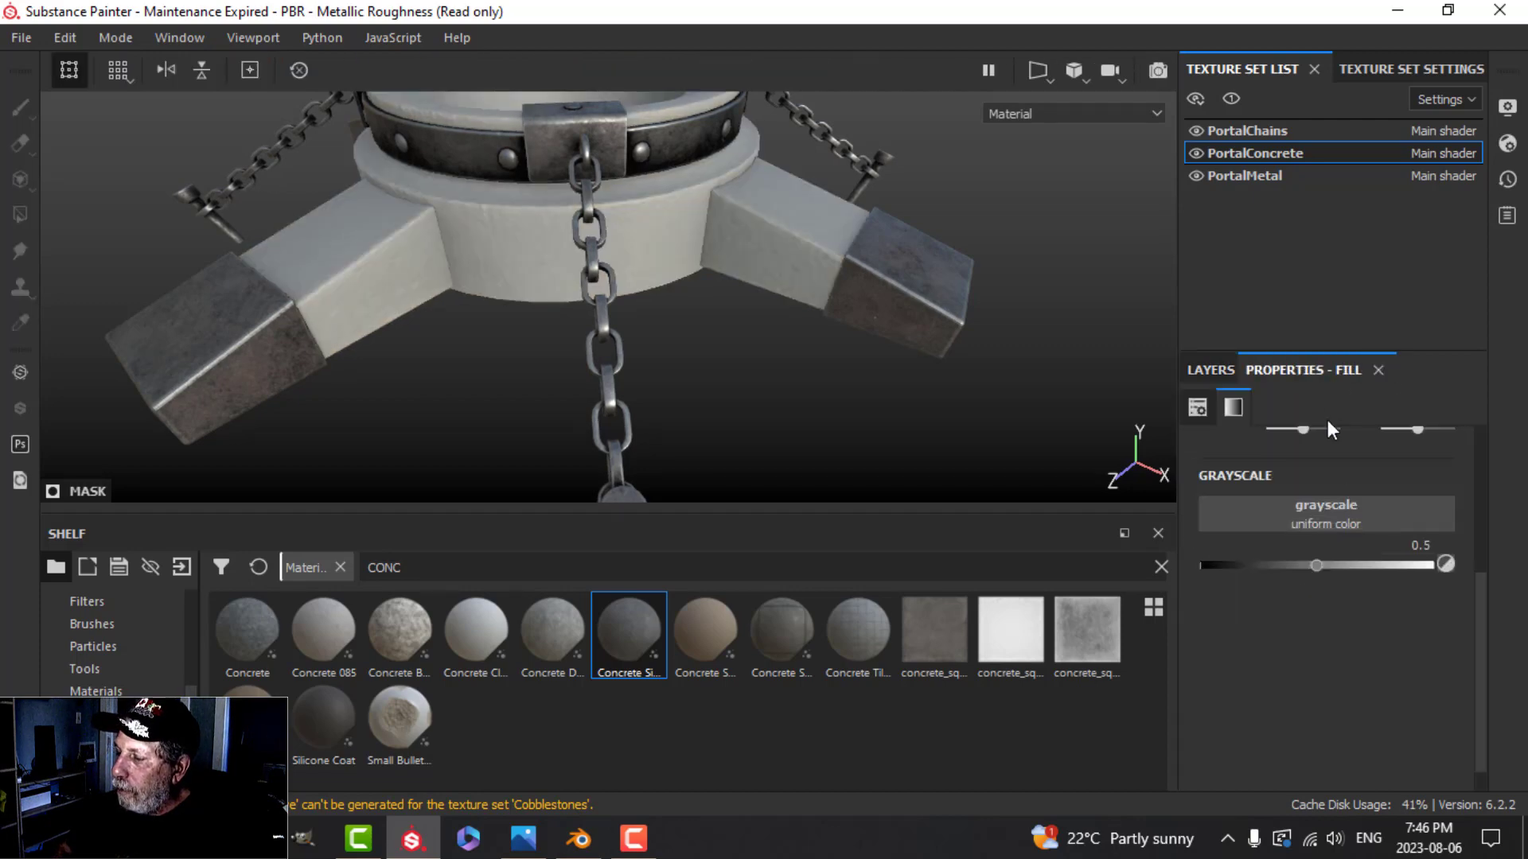
pyautogui.click(1337, 513)
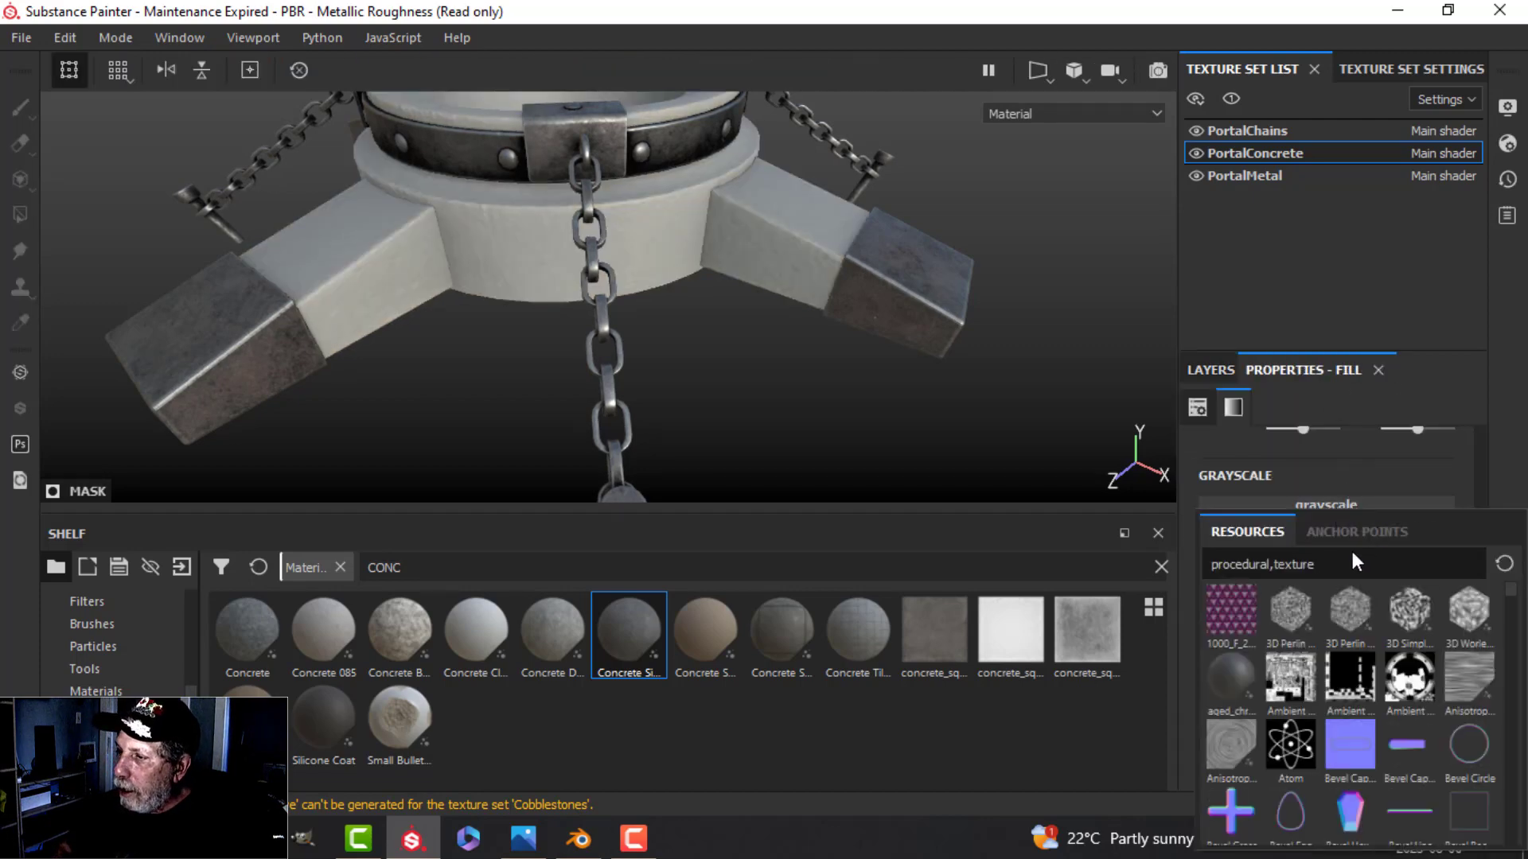
pyautogui.write('DIRT')
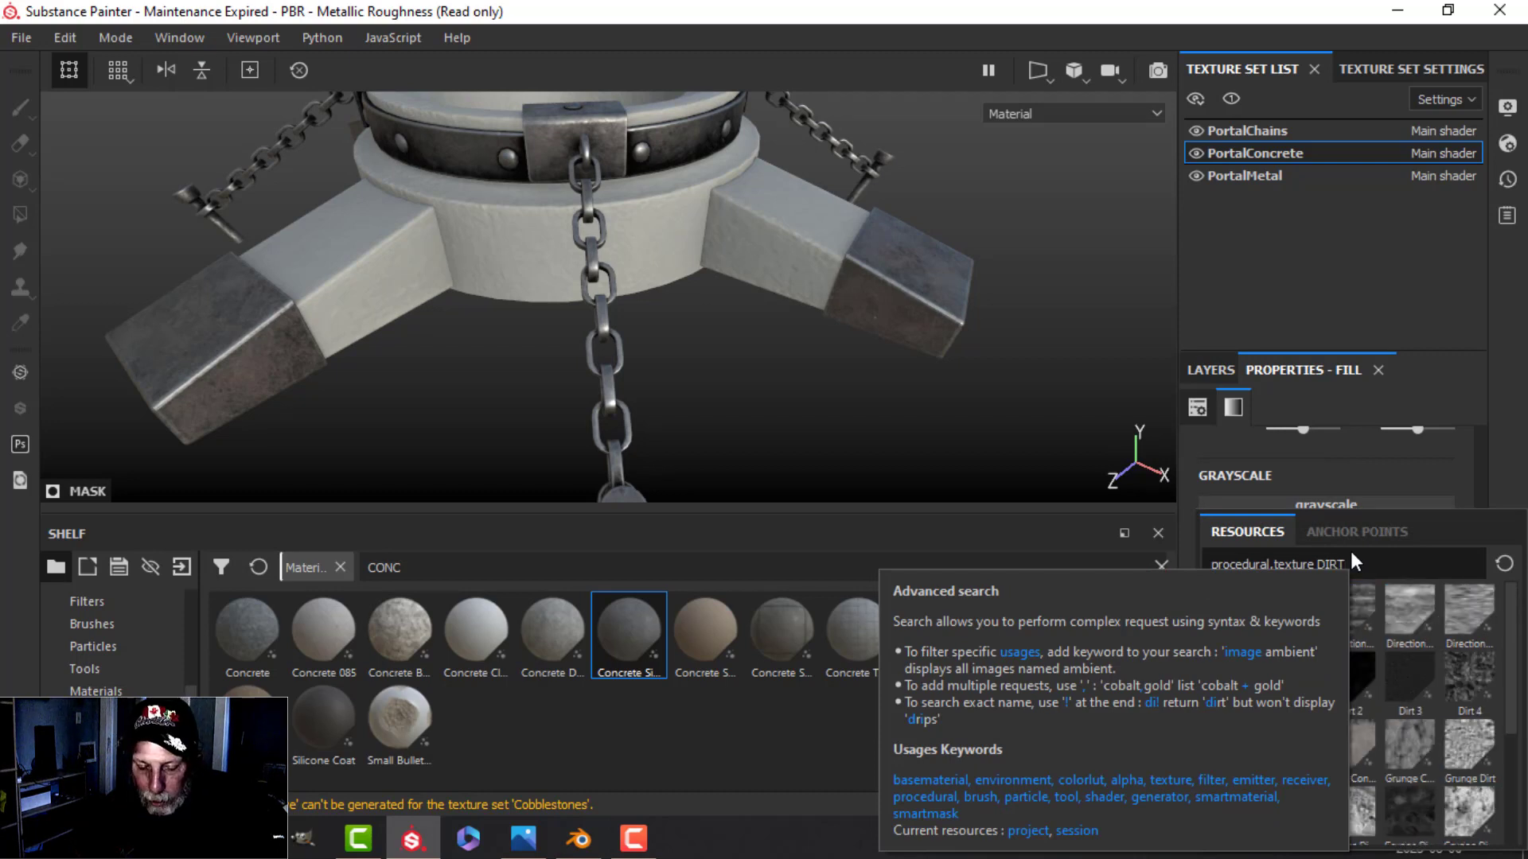
pyautogui.write('5')
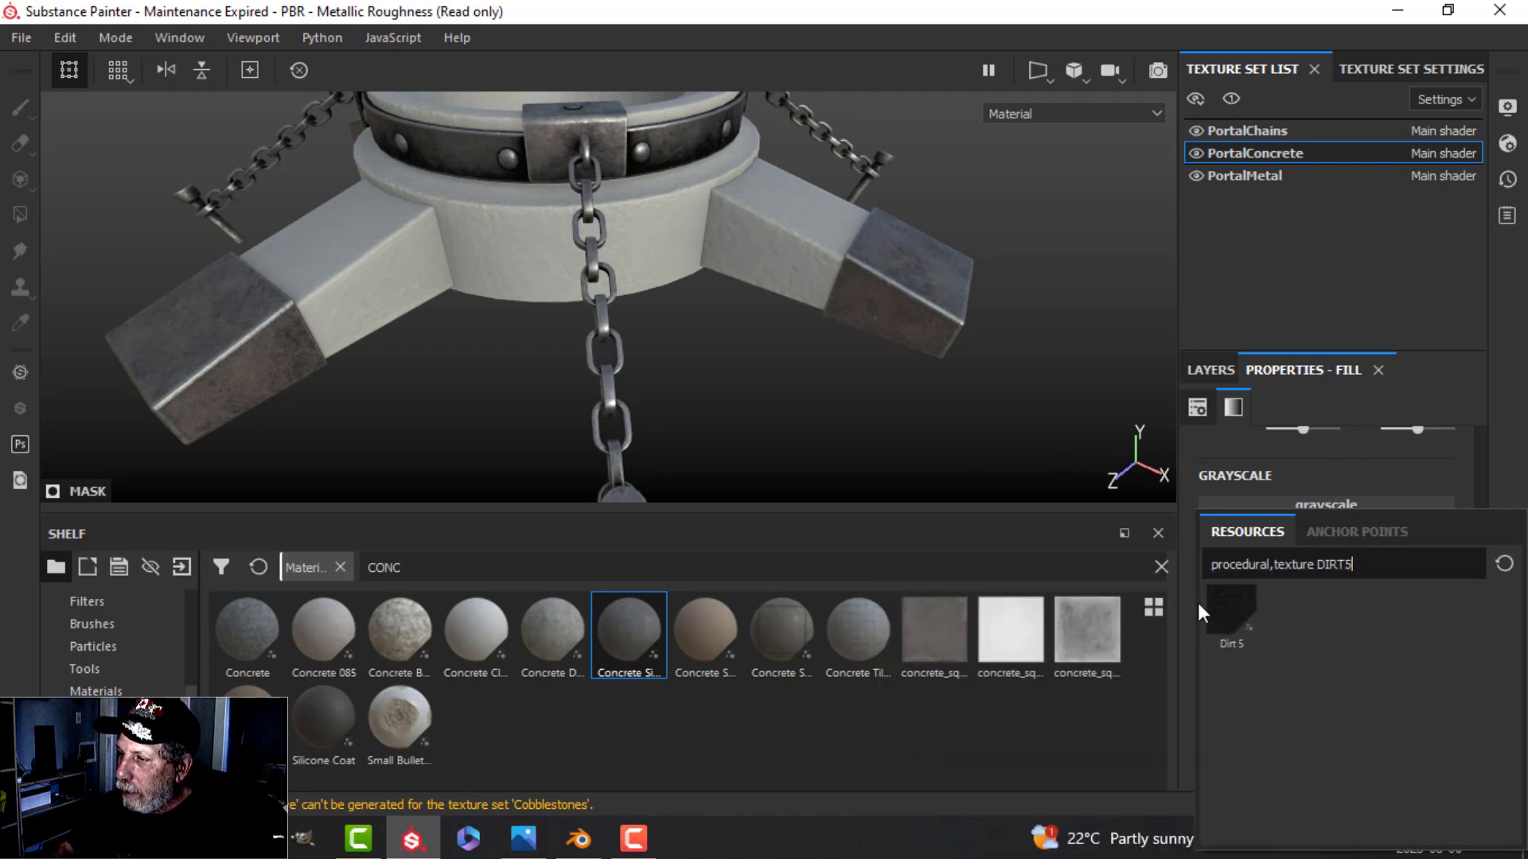
pyautogui.click(1235, 602)
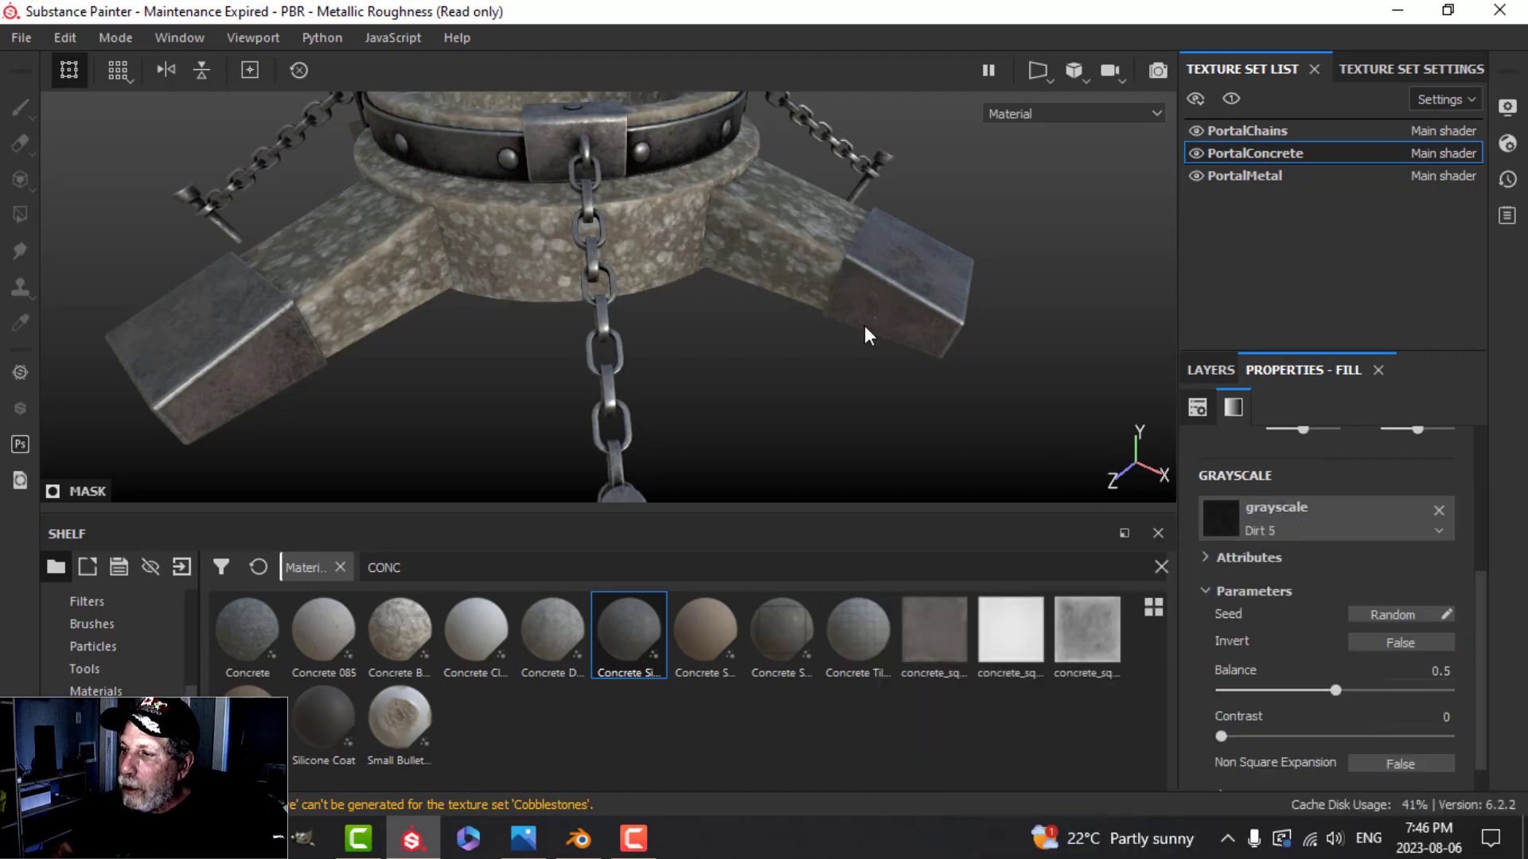
# - Switch the Dirt 5 mask fill to tri-planar projection and set its UV scale to 15
pyautogui.scroll(5, 1308, 504)
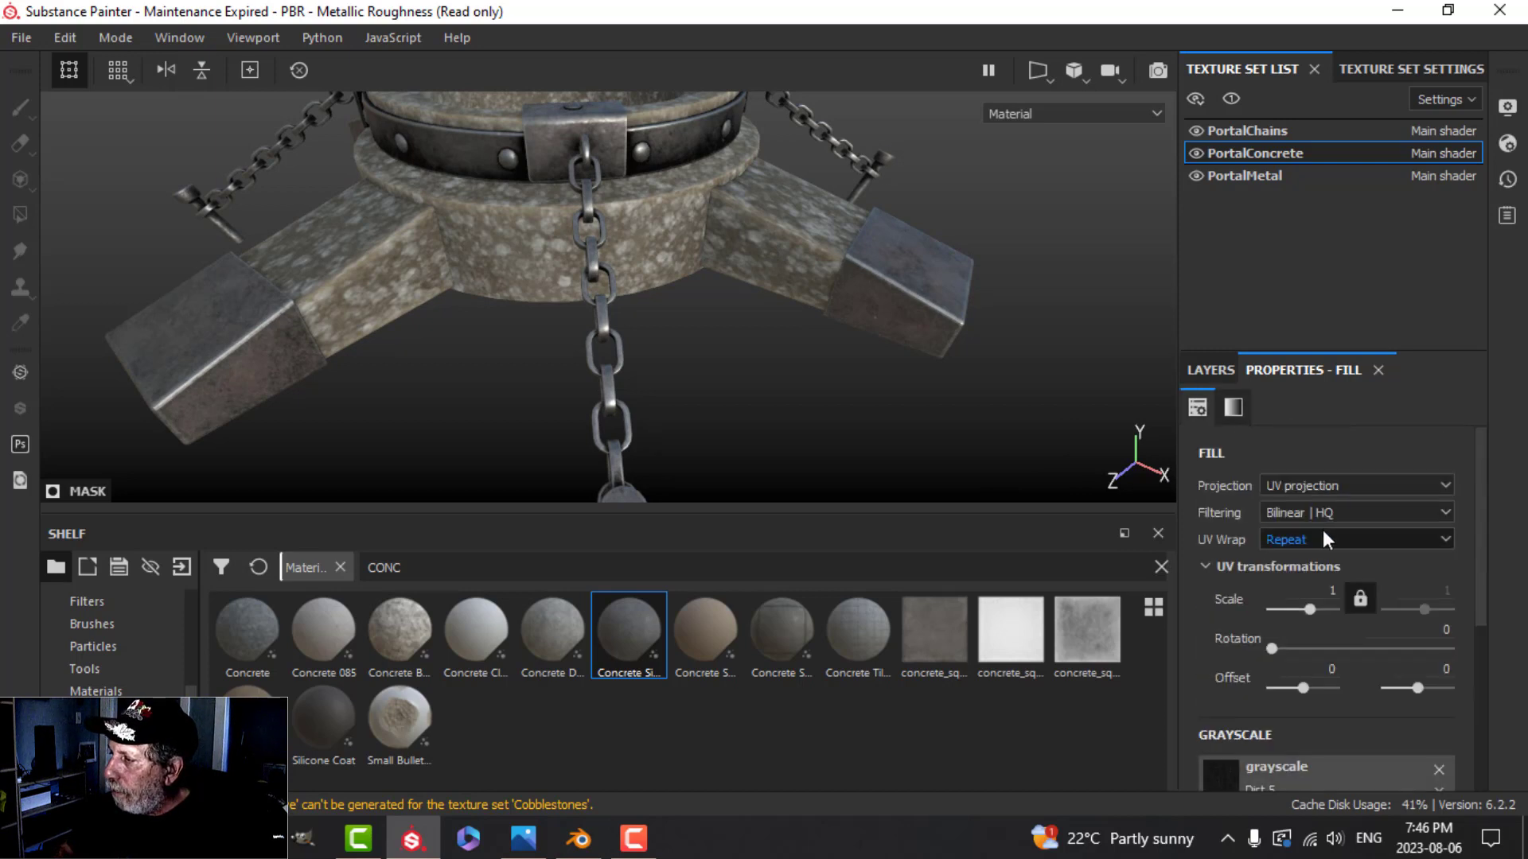
pyautogui.click(1333, 487)
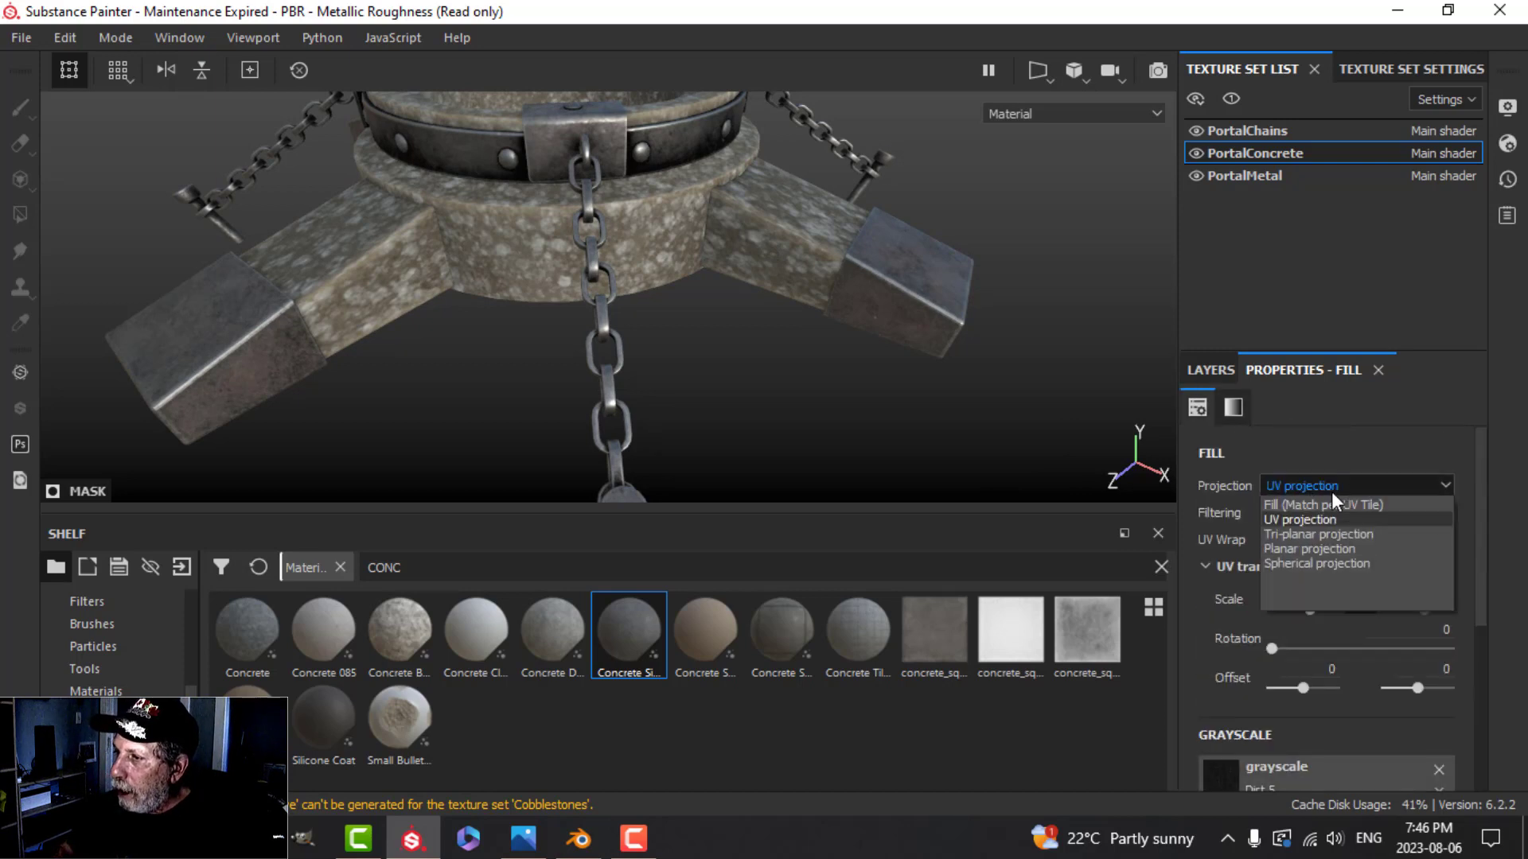
pyautogui.click(1307, 533)
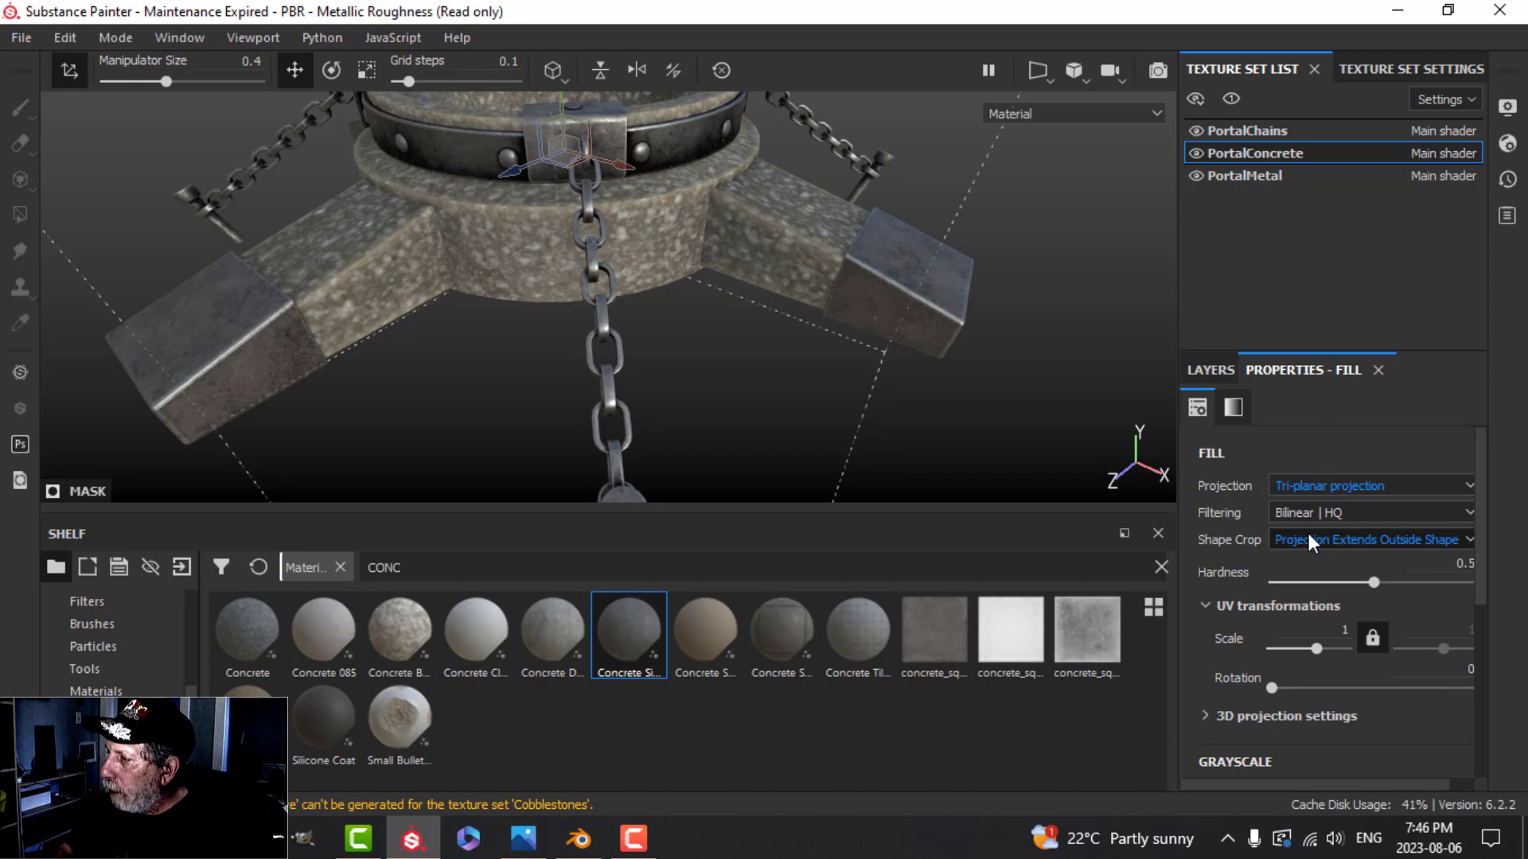
pyautogui.click(1338, 635)
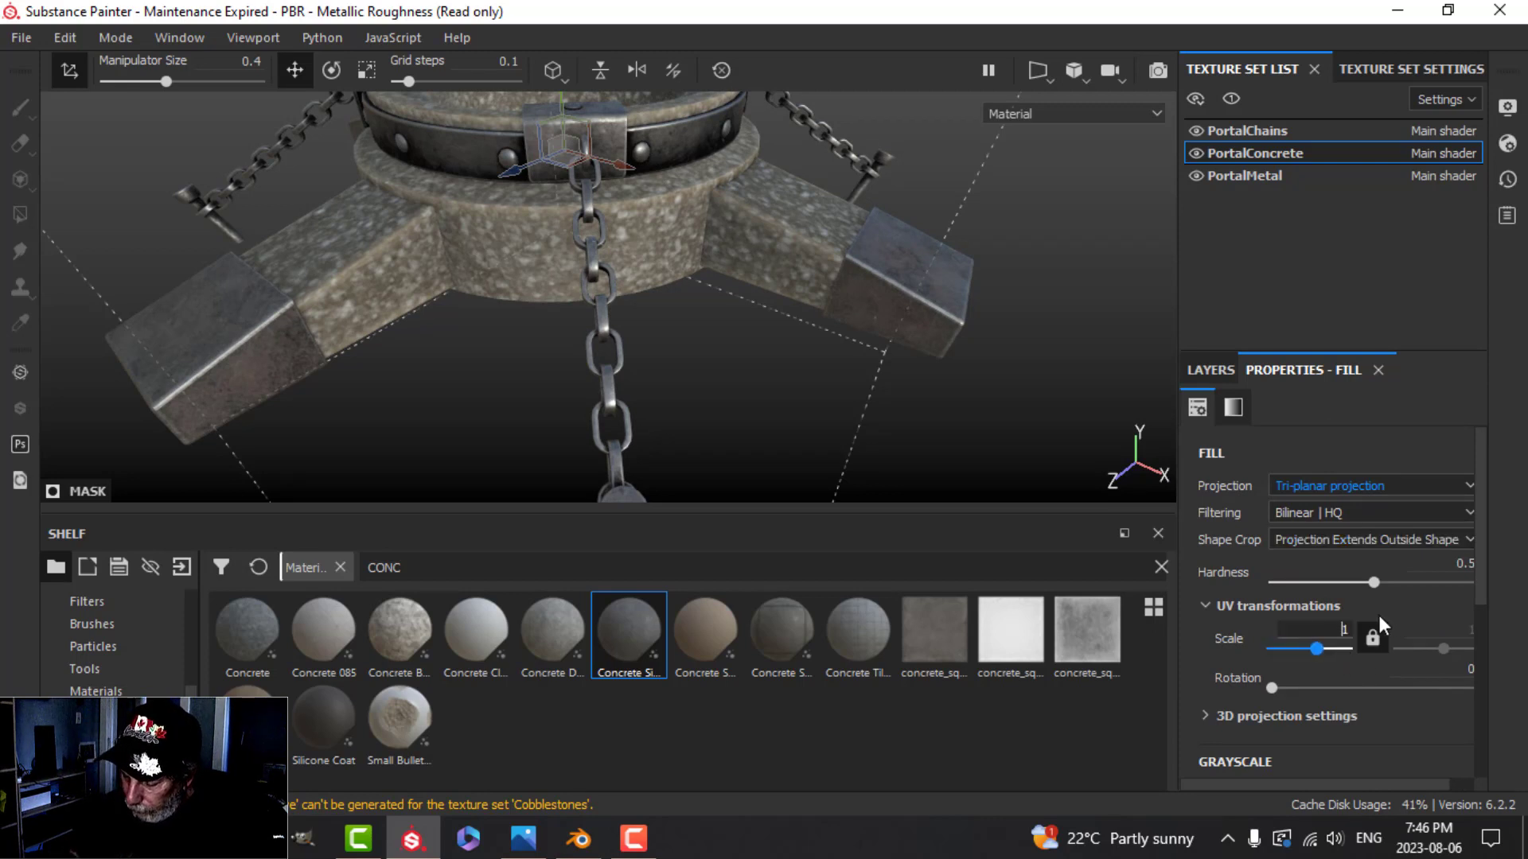
pyautogui.write('5')
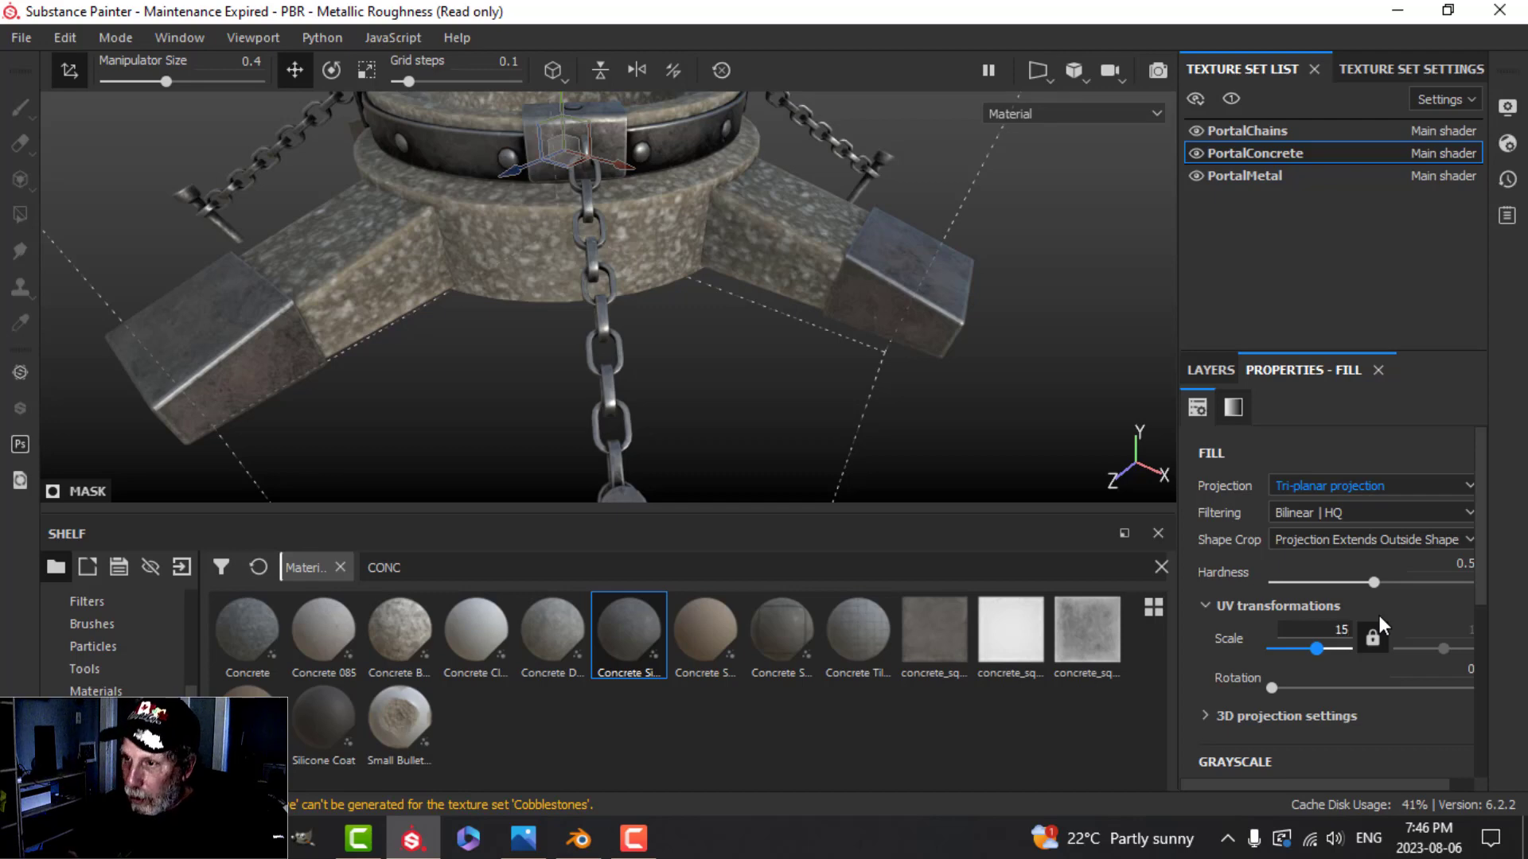
pyautogui.press('Return')
pyautogui.scroll(2, 584, 246)
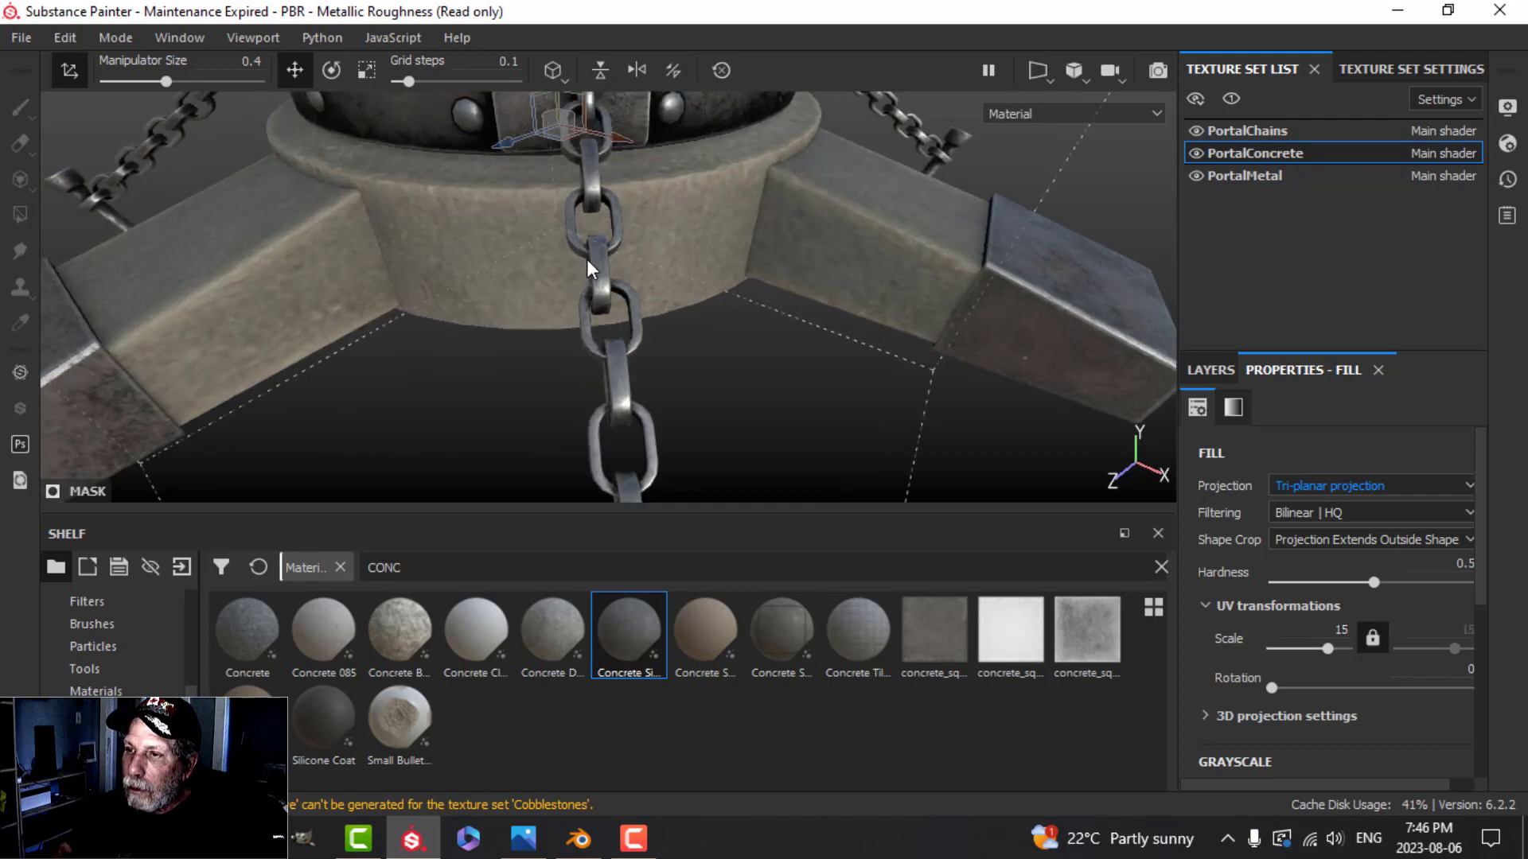
pyautogui.scroll(2, 795, 300)
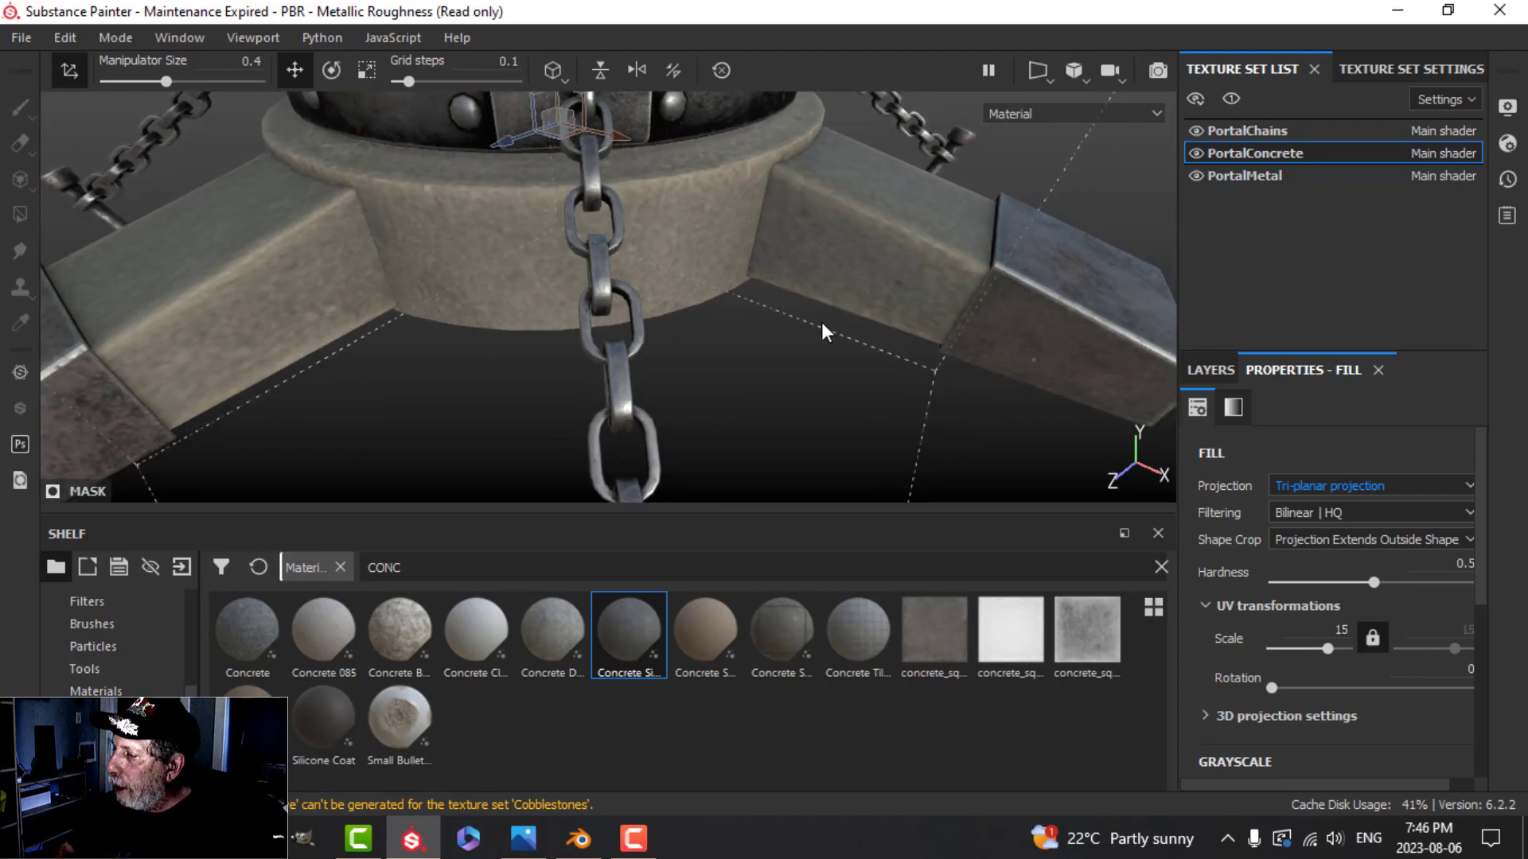
pyautogui.scroll(-1, 822, 322)
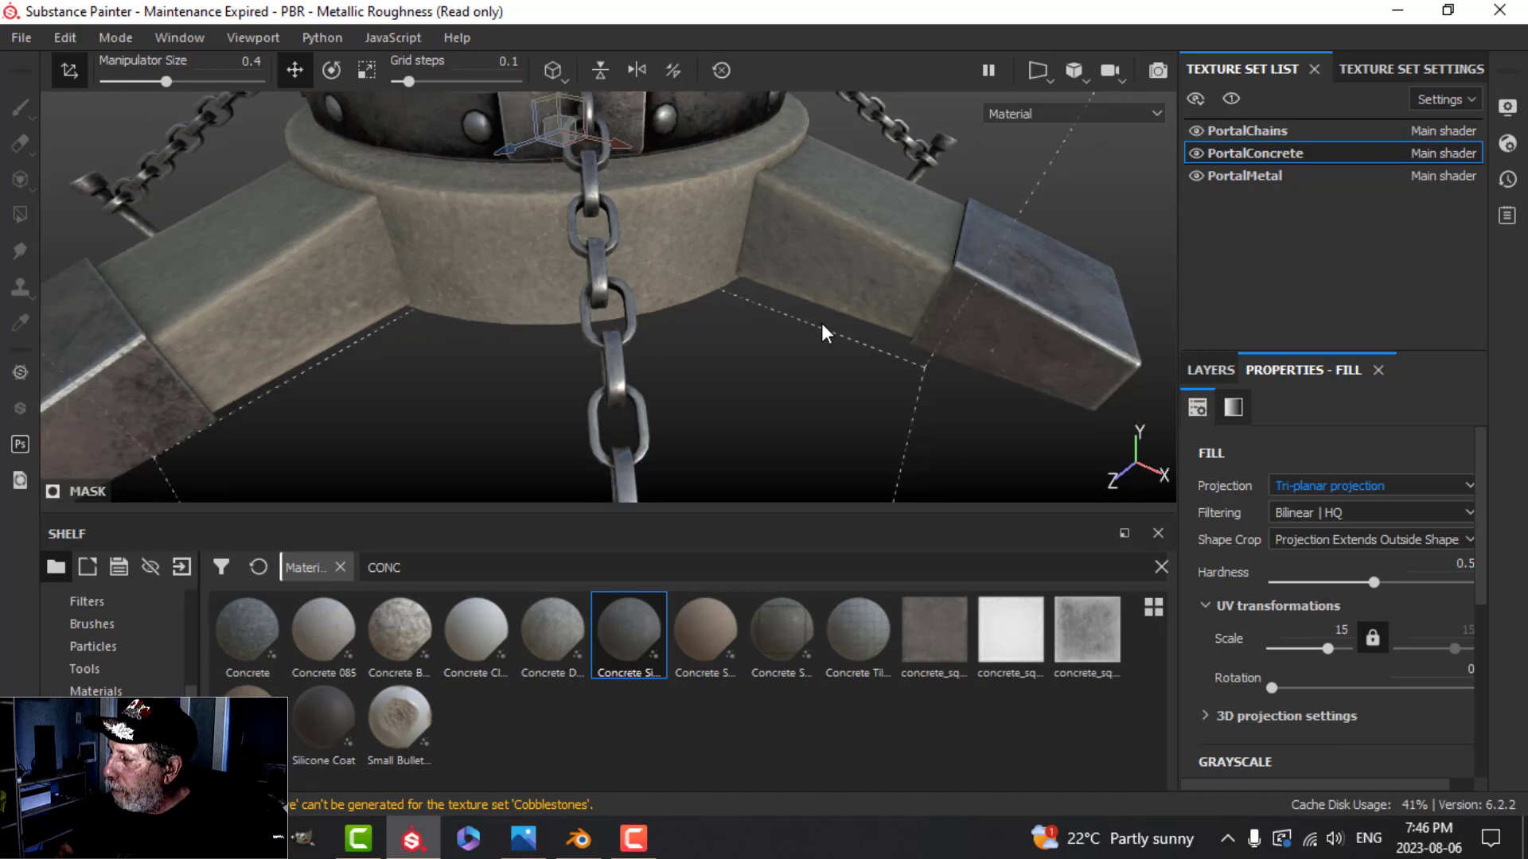
# - Limit the top fill layer's material to the height and roughness channels only
pyautogui.click(1198, 372)
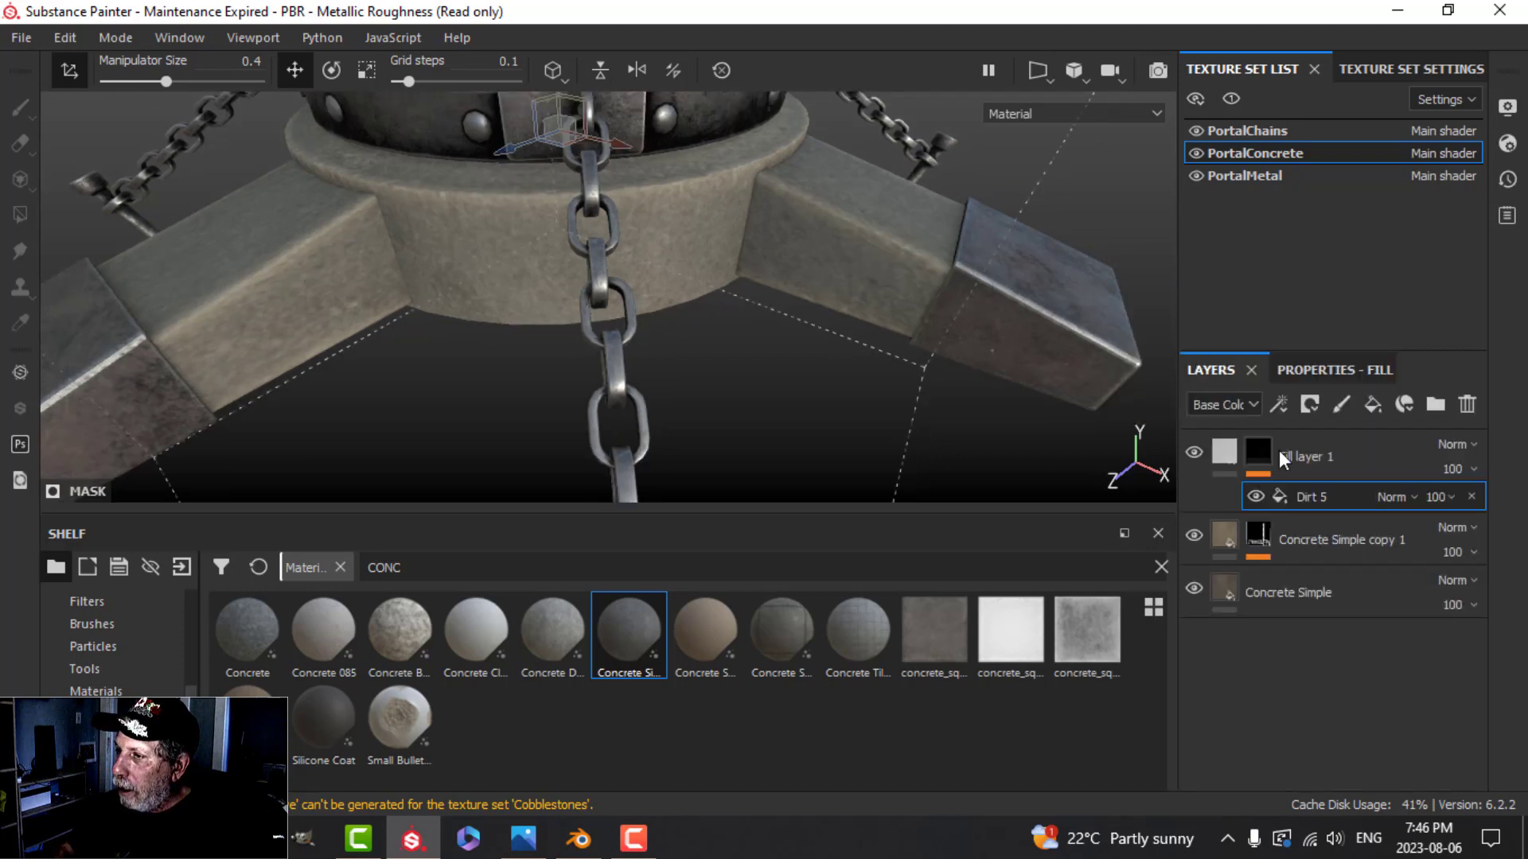
pyautogui.click(1238, 451)
pyautogui.click(1334, 371)
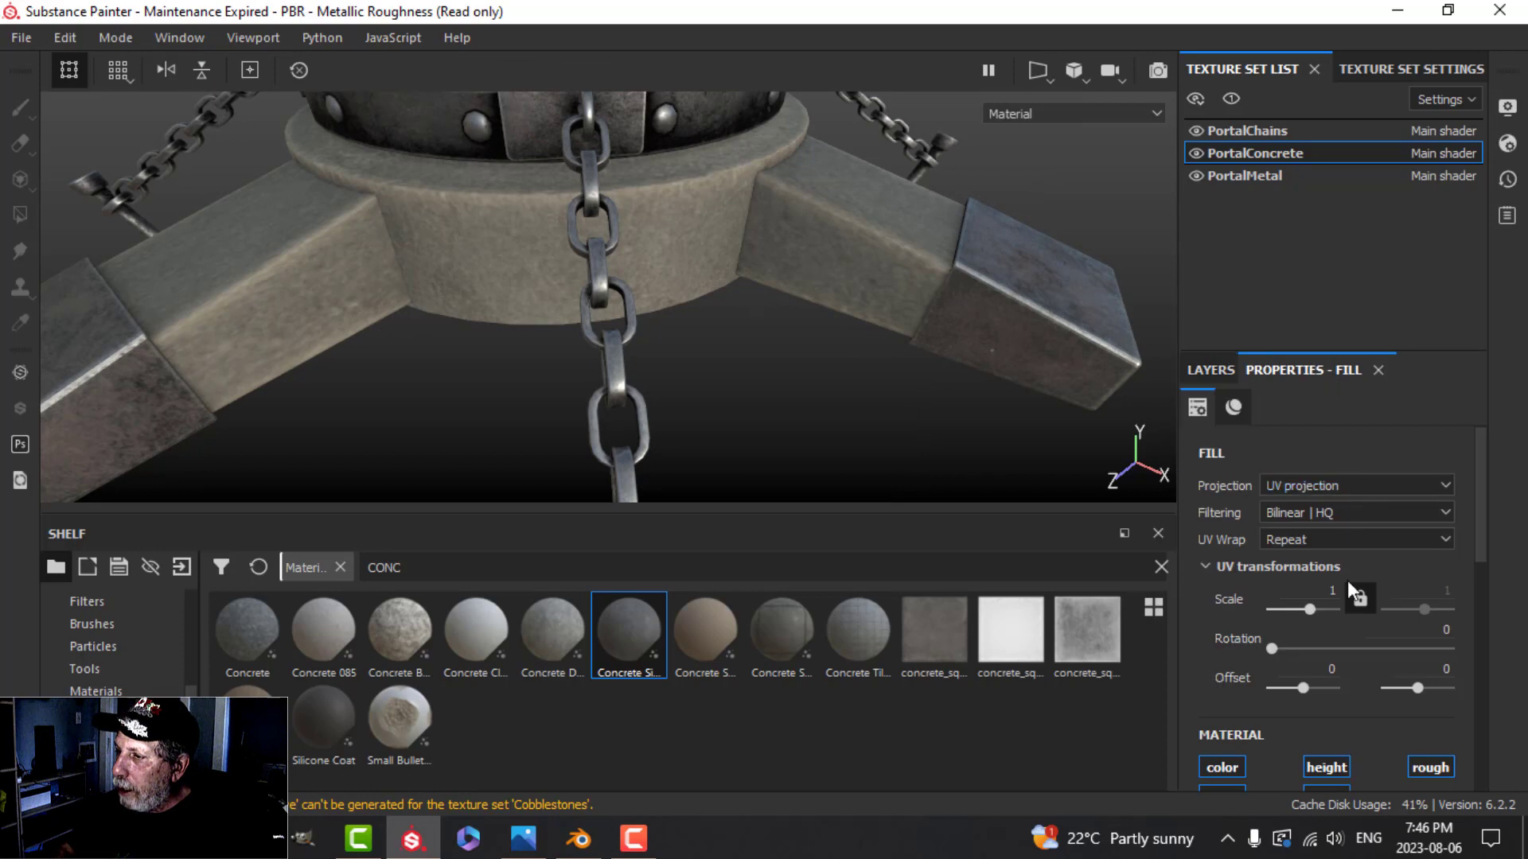
pyautogui.scroll(-5, 1348, 580)
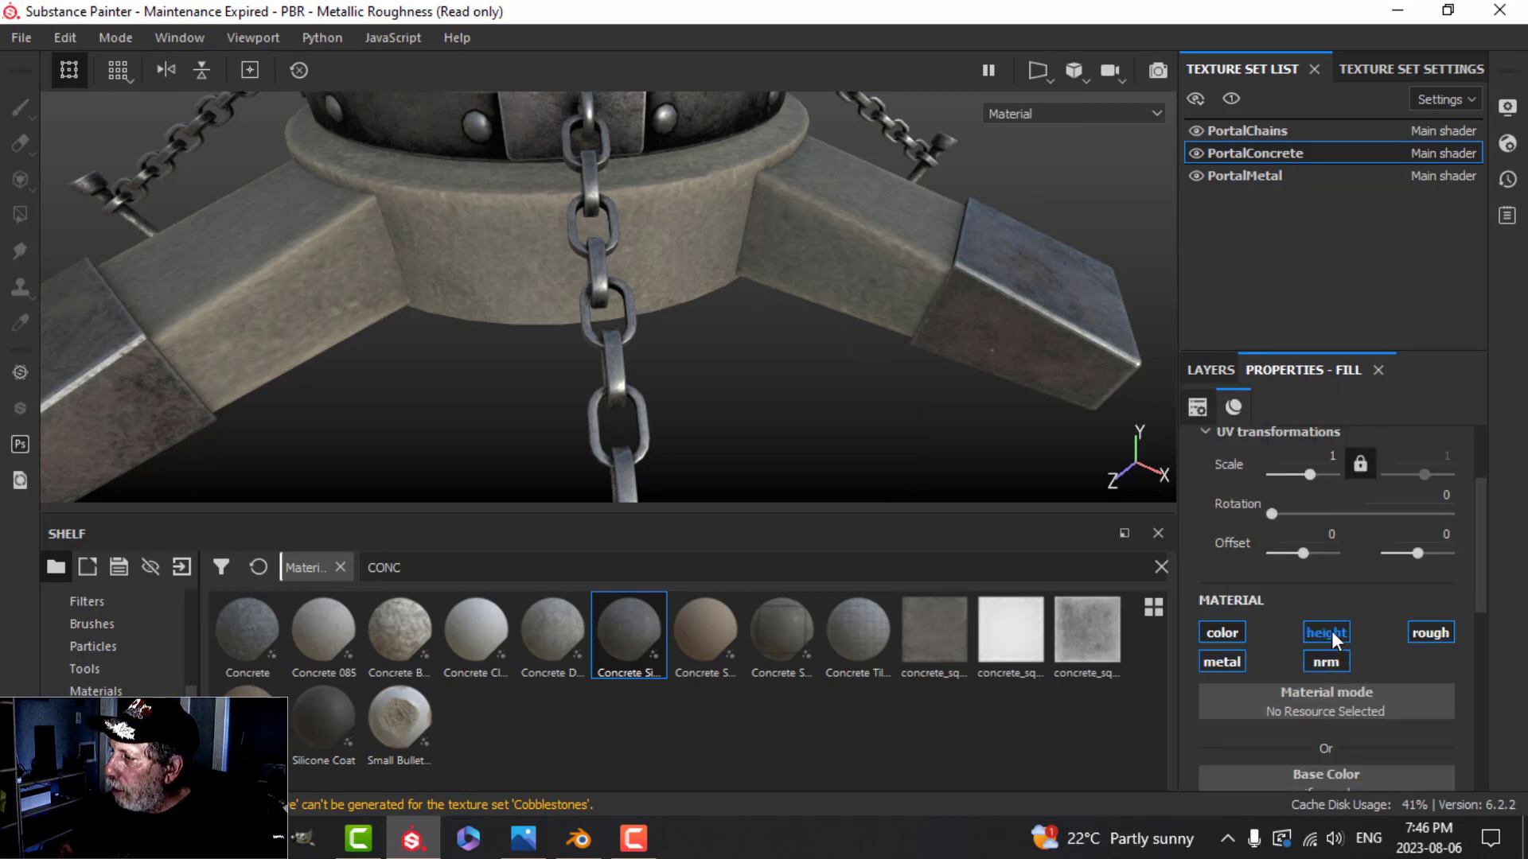
pyautogui.keyDown('ctrl'); pyautogui.click(1326, 633); pyautogui.keyUp('ctrl')
pyautogui.click(1417, 637)
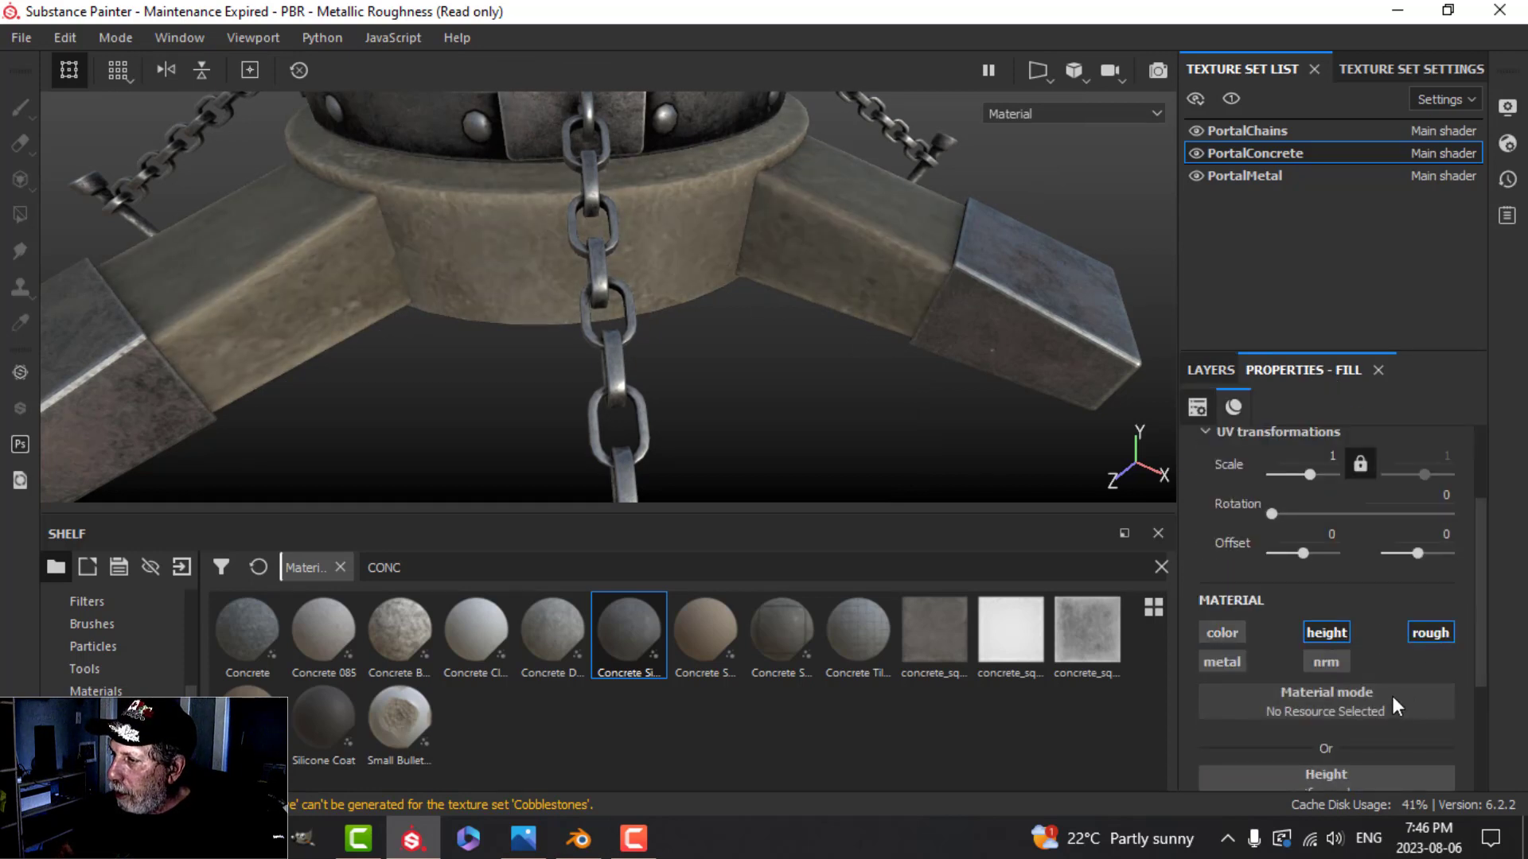
# - Set the top fill layer's height to 0.25 and its roughness to 1
pyautogui.scroll(-2, 1392, 695)
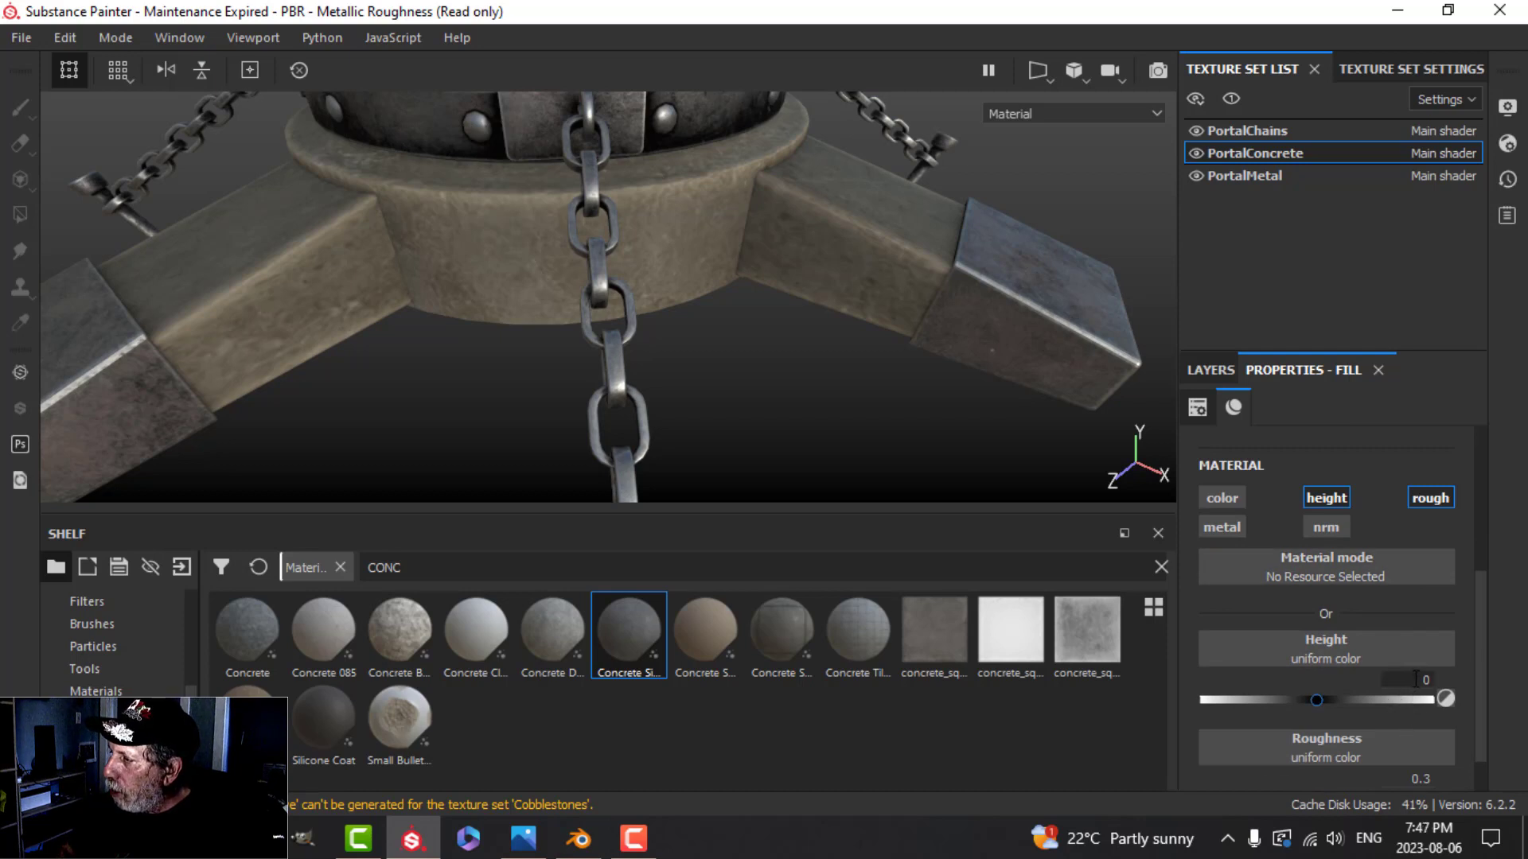
pyautogui.click(1416, 678)
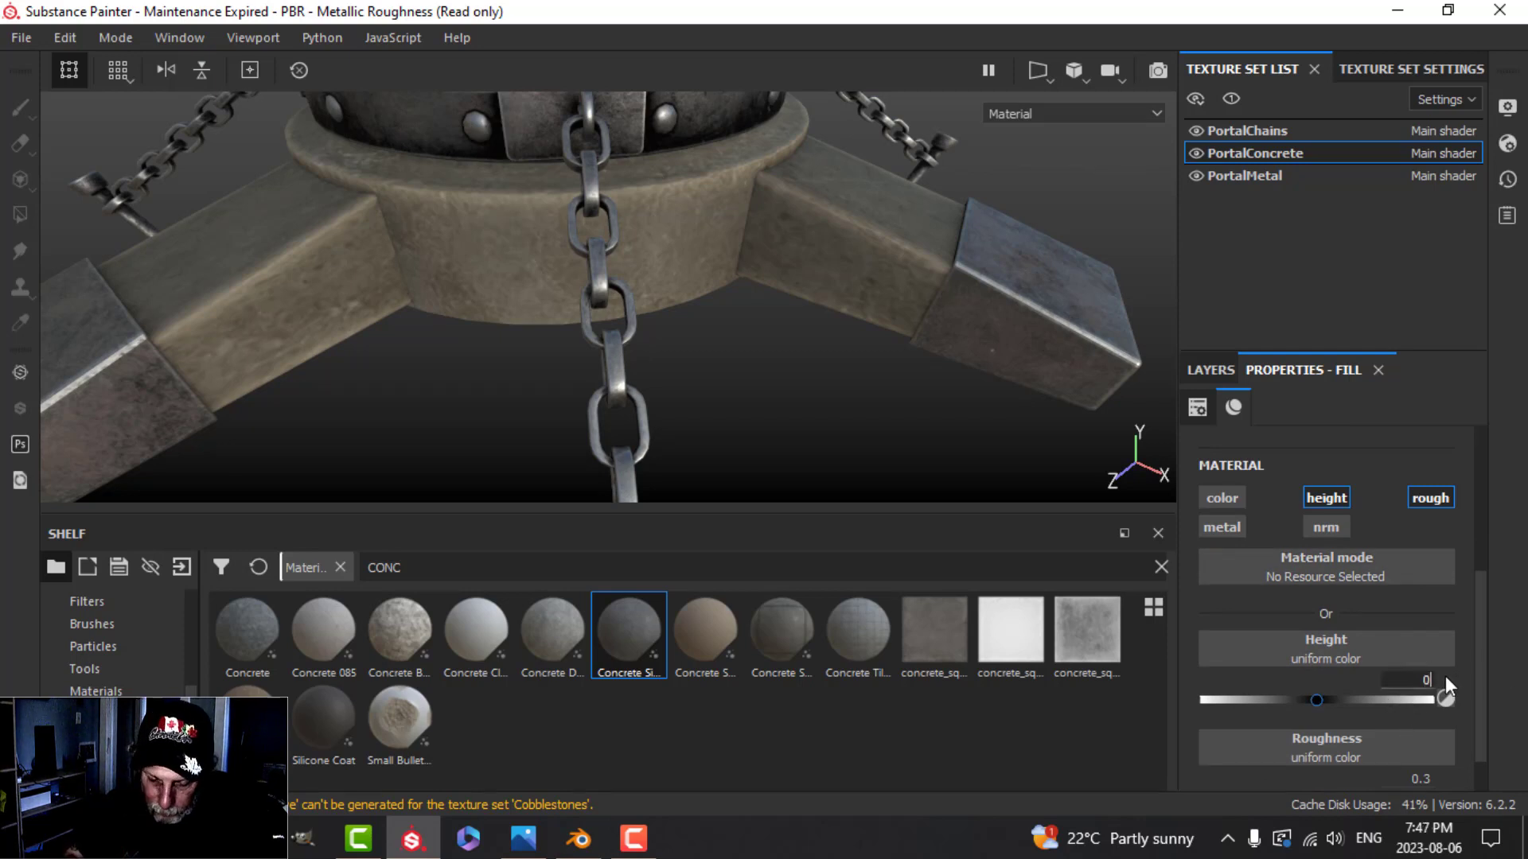
pyautogui.write('0.25')
pyautogui.press('Return')
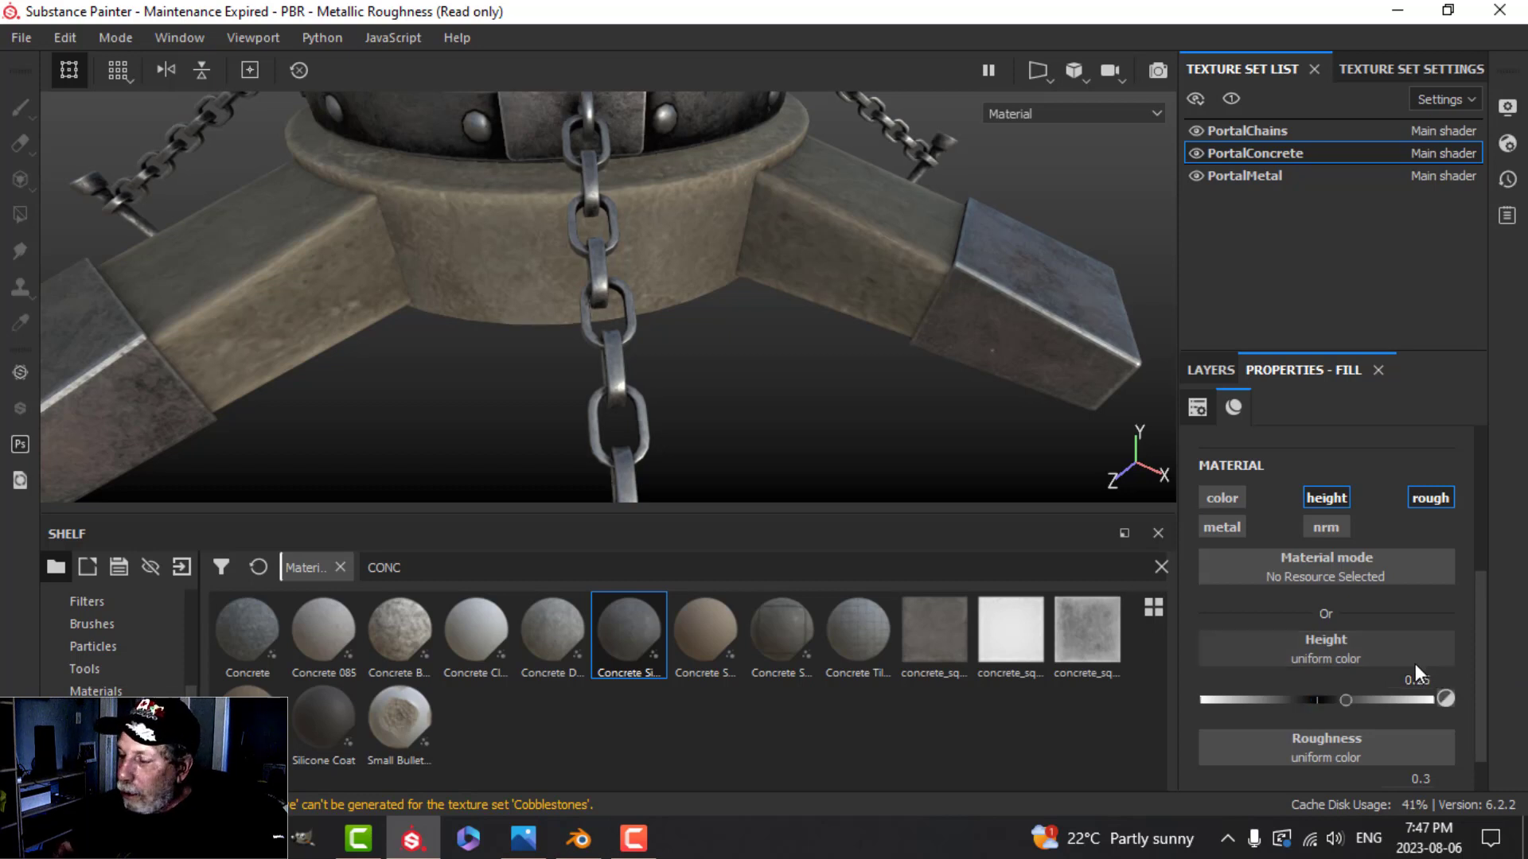
pyautogui.scroll(-1, 1413, 731)
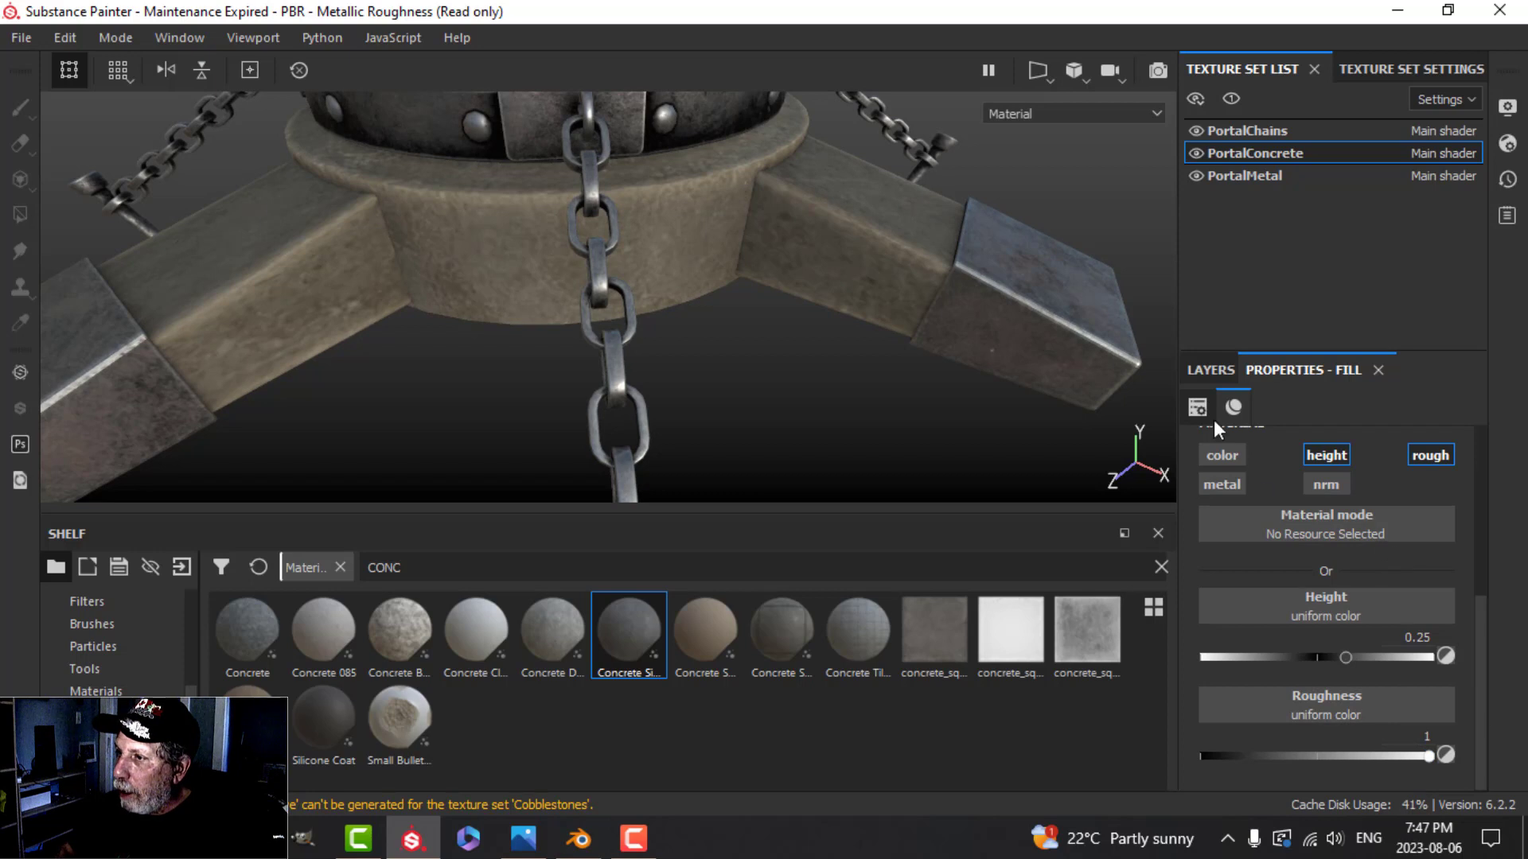
# - Set the Dirt 5 mask fill's Balance to 0.75 and its Contrast to 0.22
pyautogui.click(1207, 370)
pyautogui.click(1258, 455)
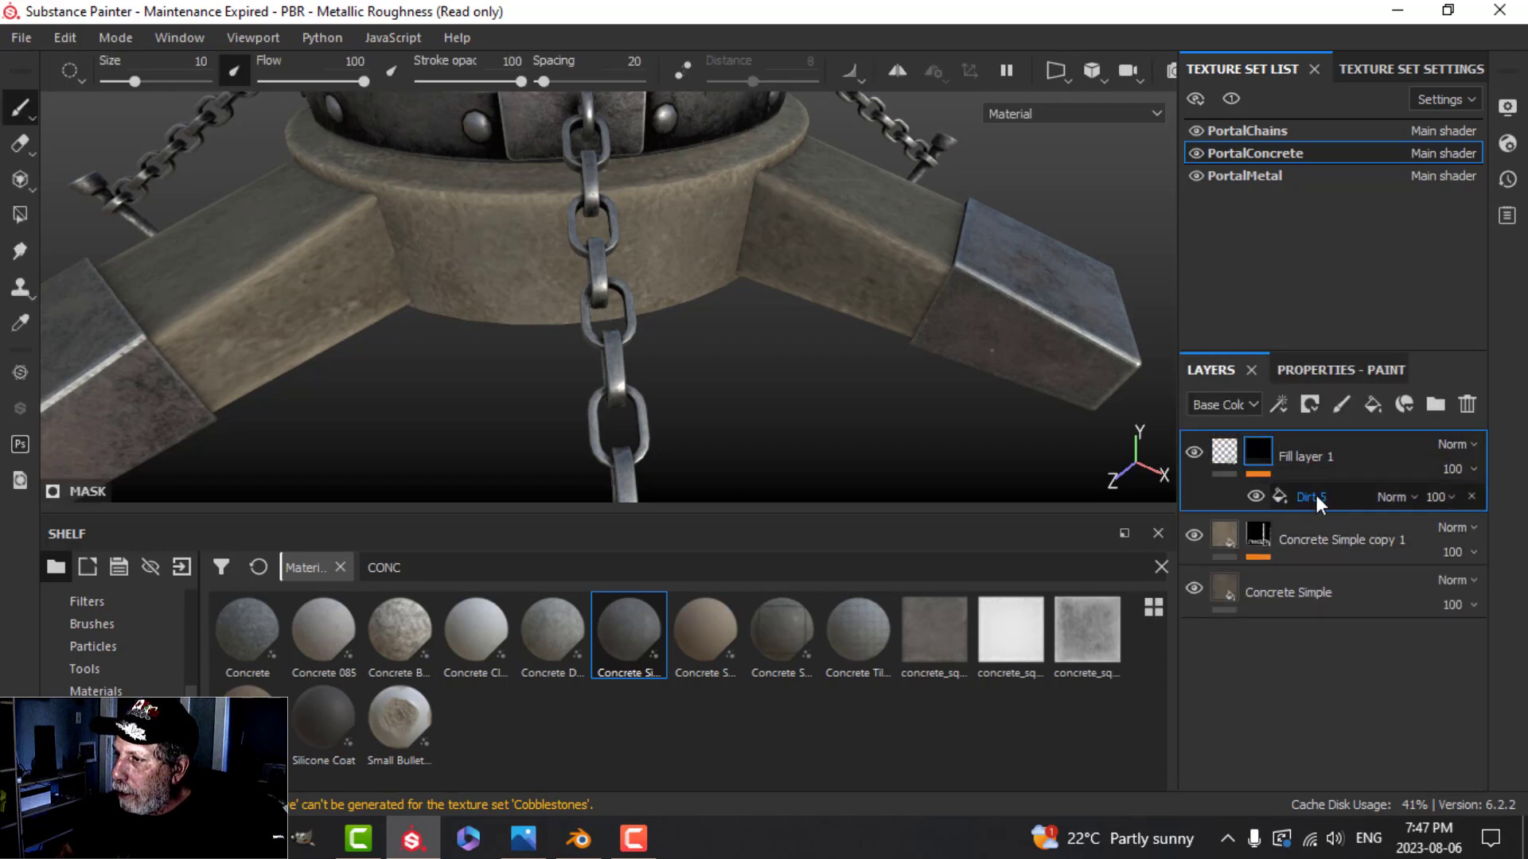
pyautogui.click(1316, 495)
pyautogui.click(1328, 370)
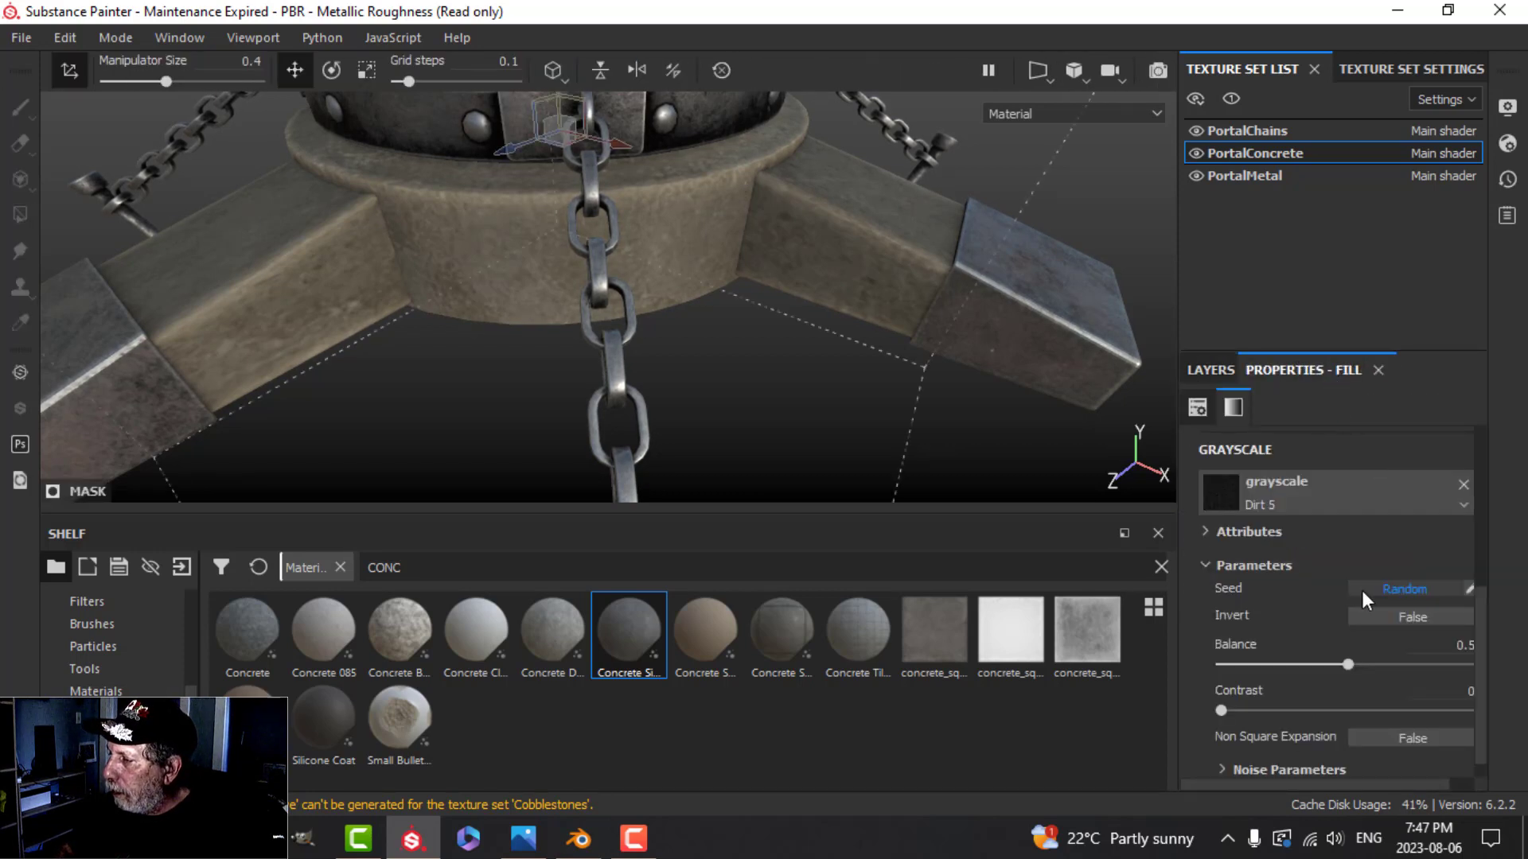
pyautogui.scroll(-1, 1365, 623)
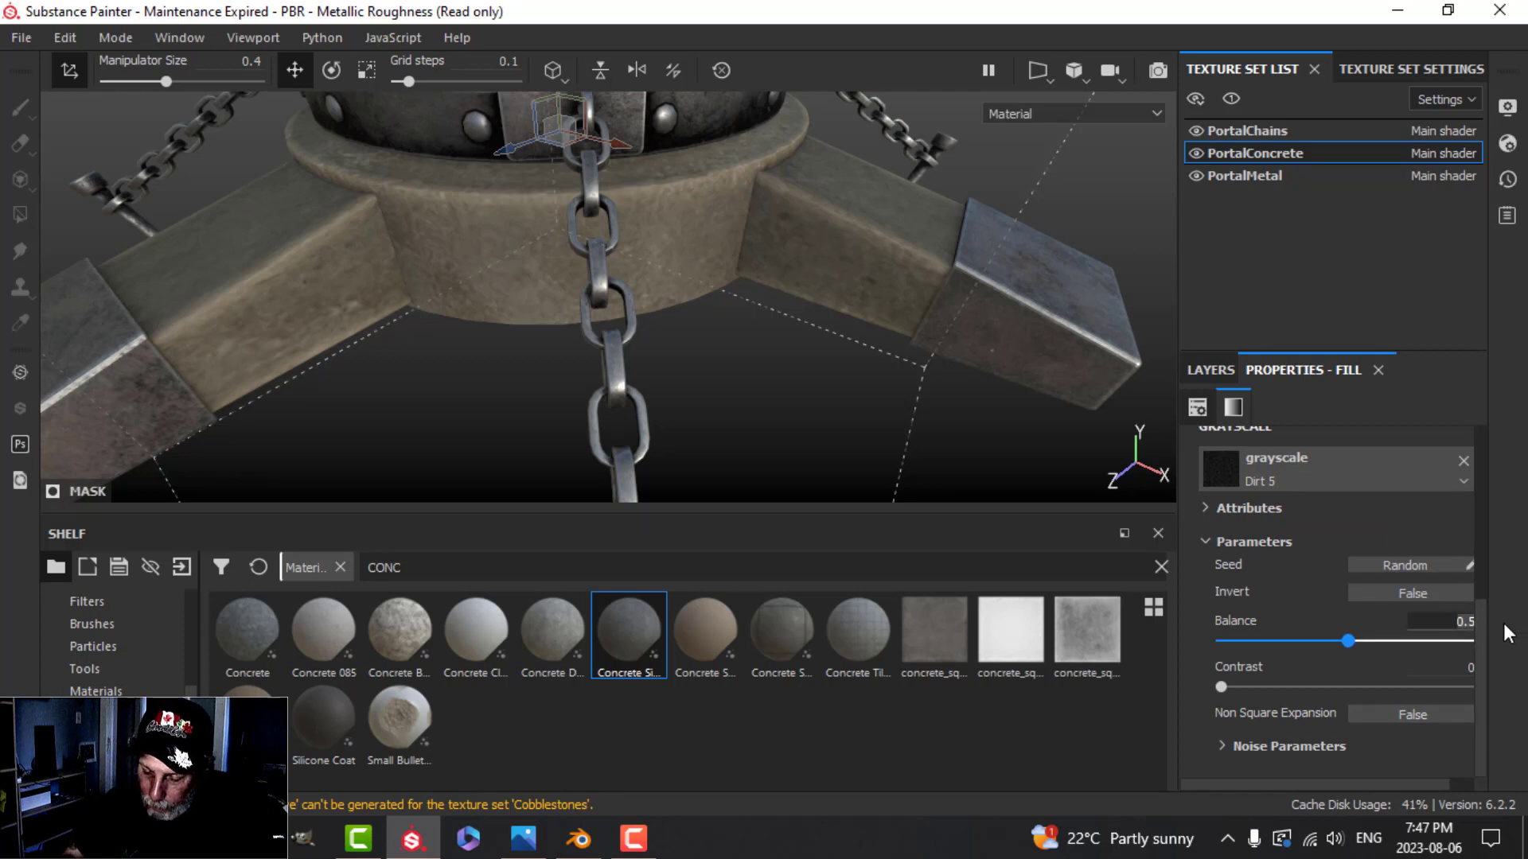
pyautogui.write('75')
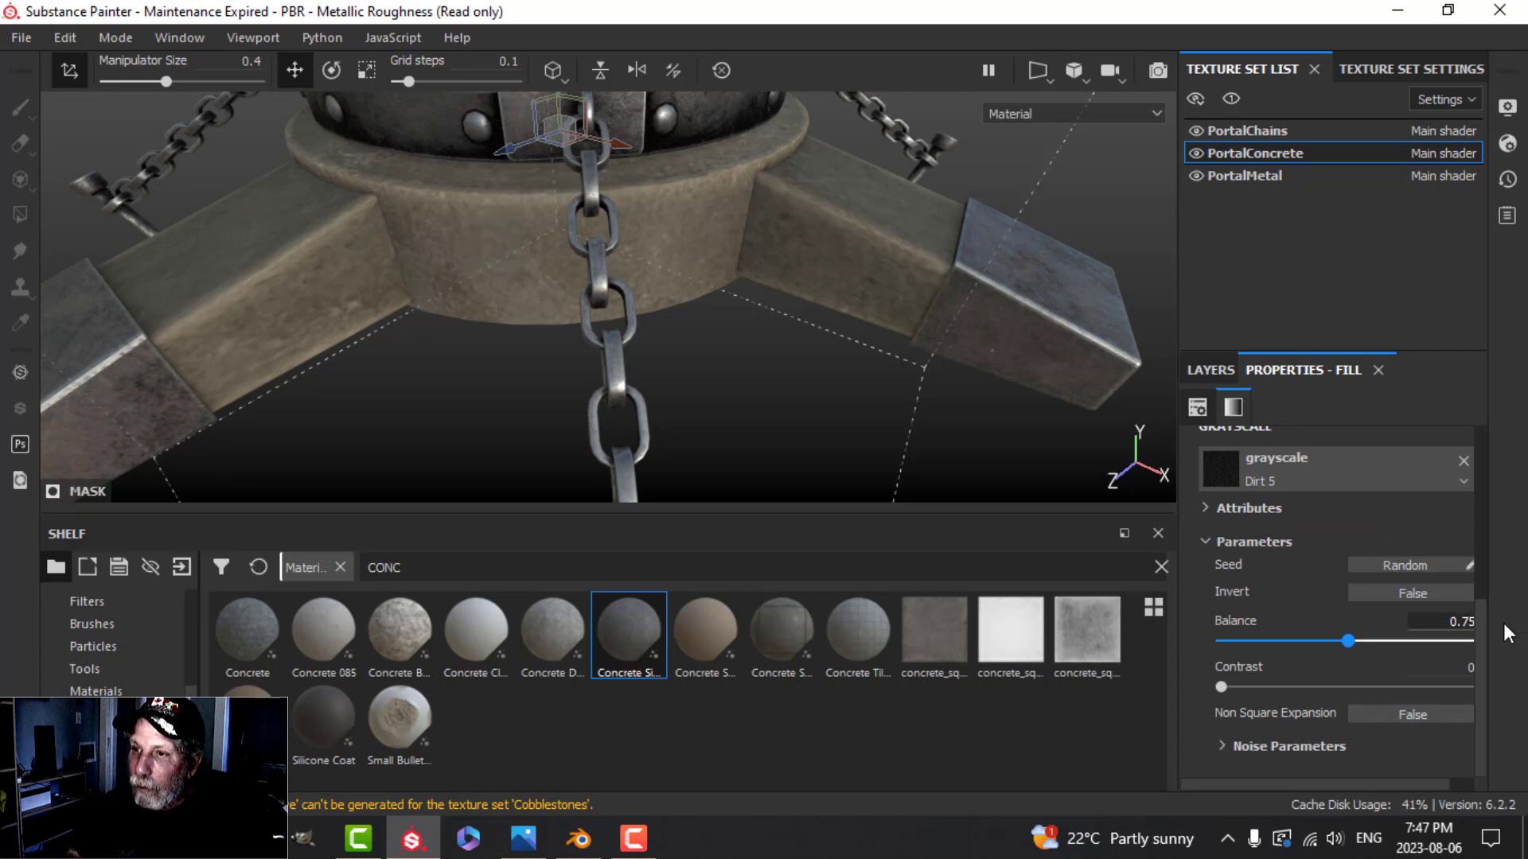
pyautogui.press('Return')
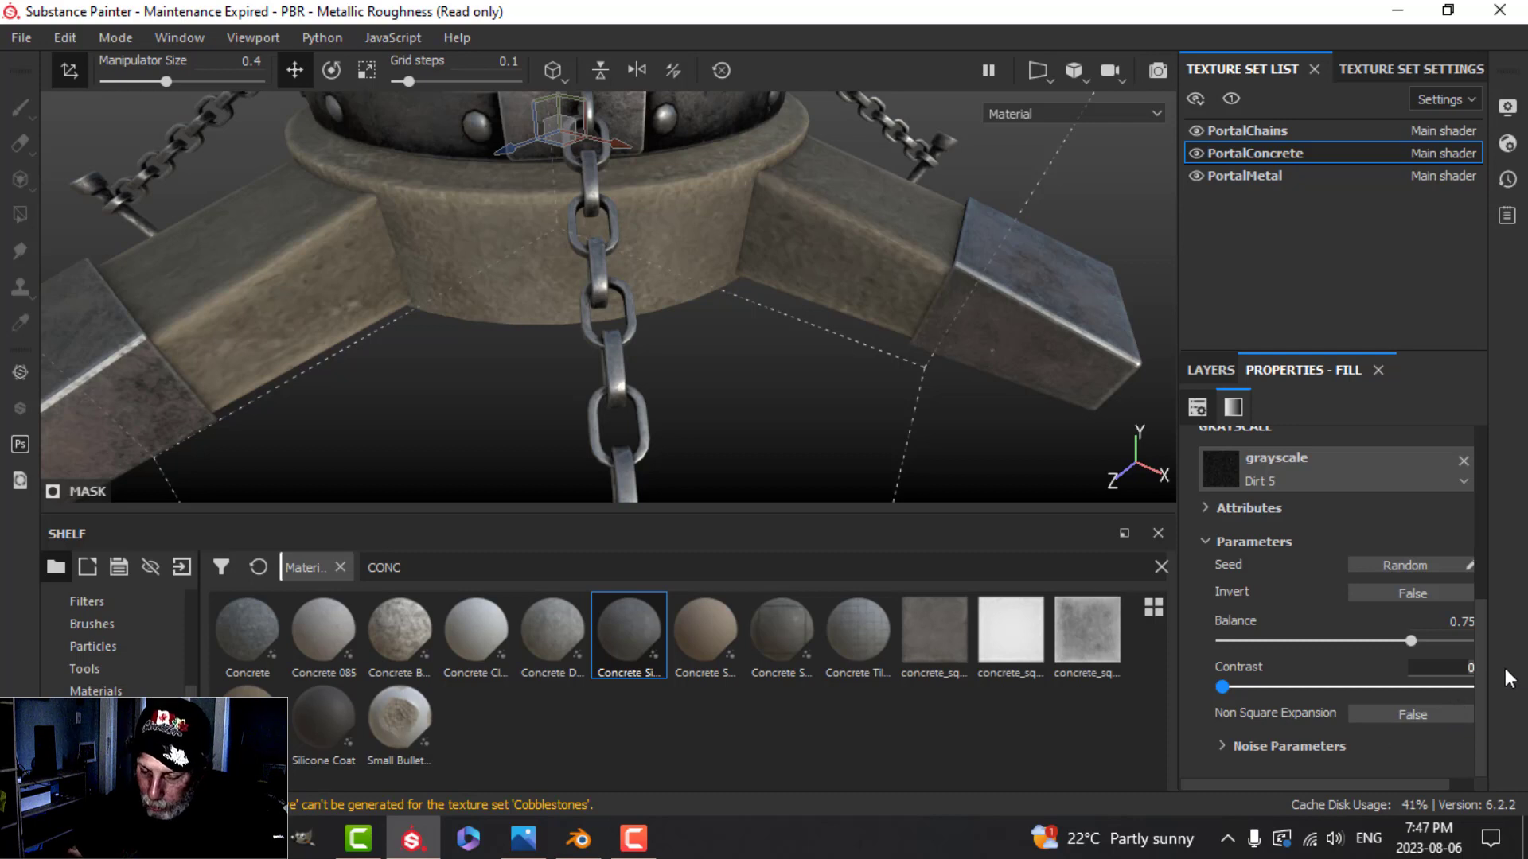
pyautogui.write('0.22')
pyautogui.press('Return')
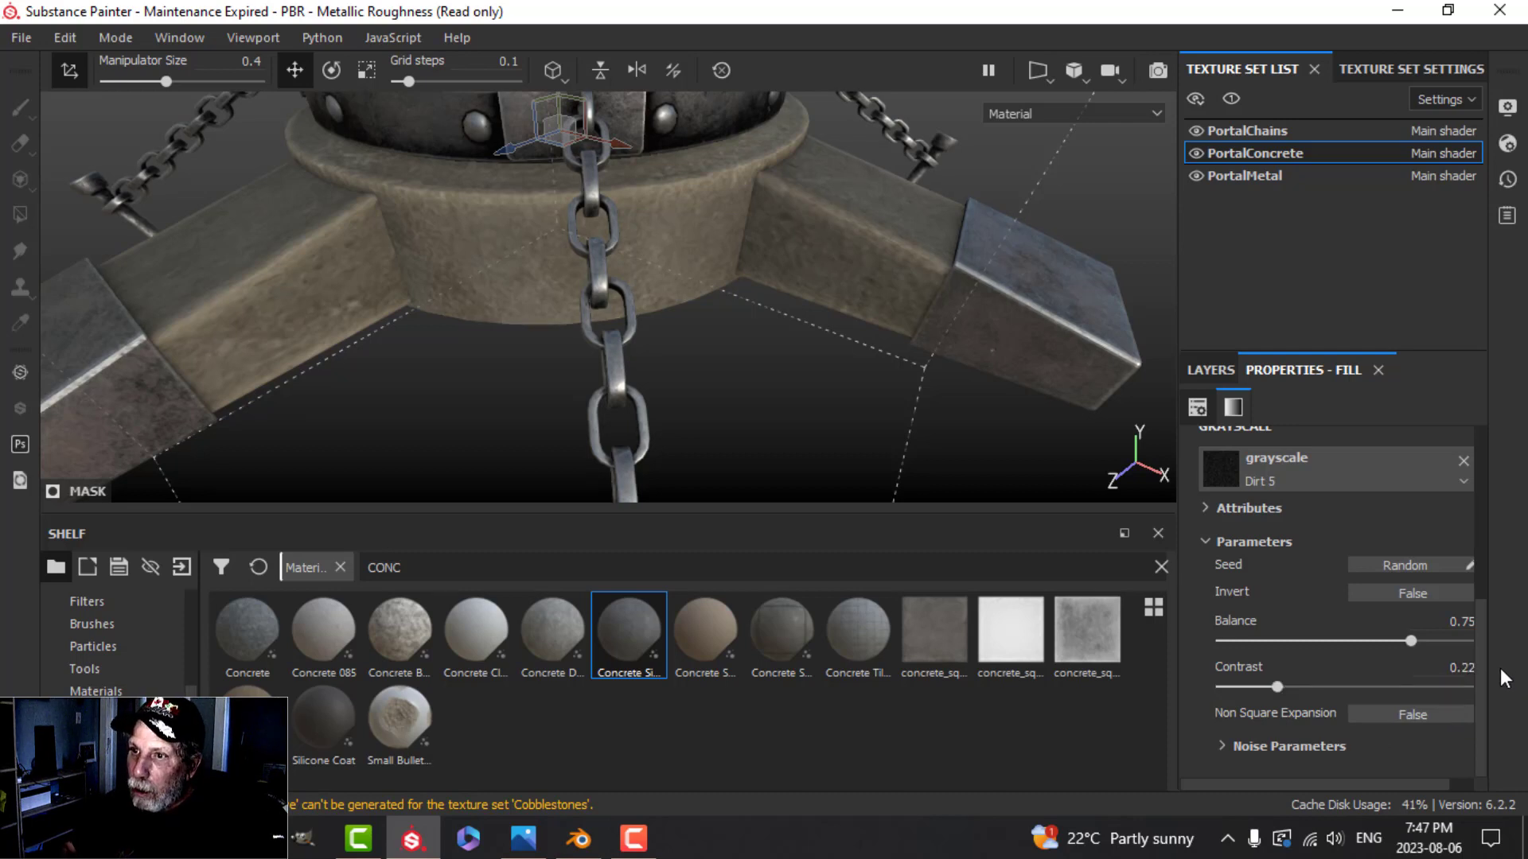
# - Compare the portal's concrete surface with the top fill layer hidden and shown
pyautogui.click(1212, 372)
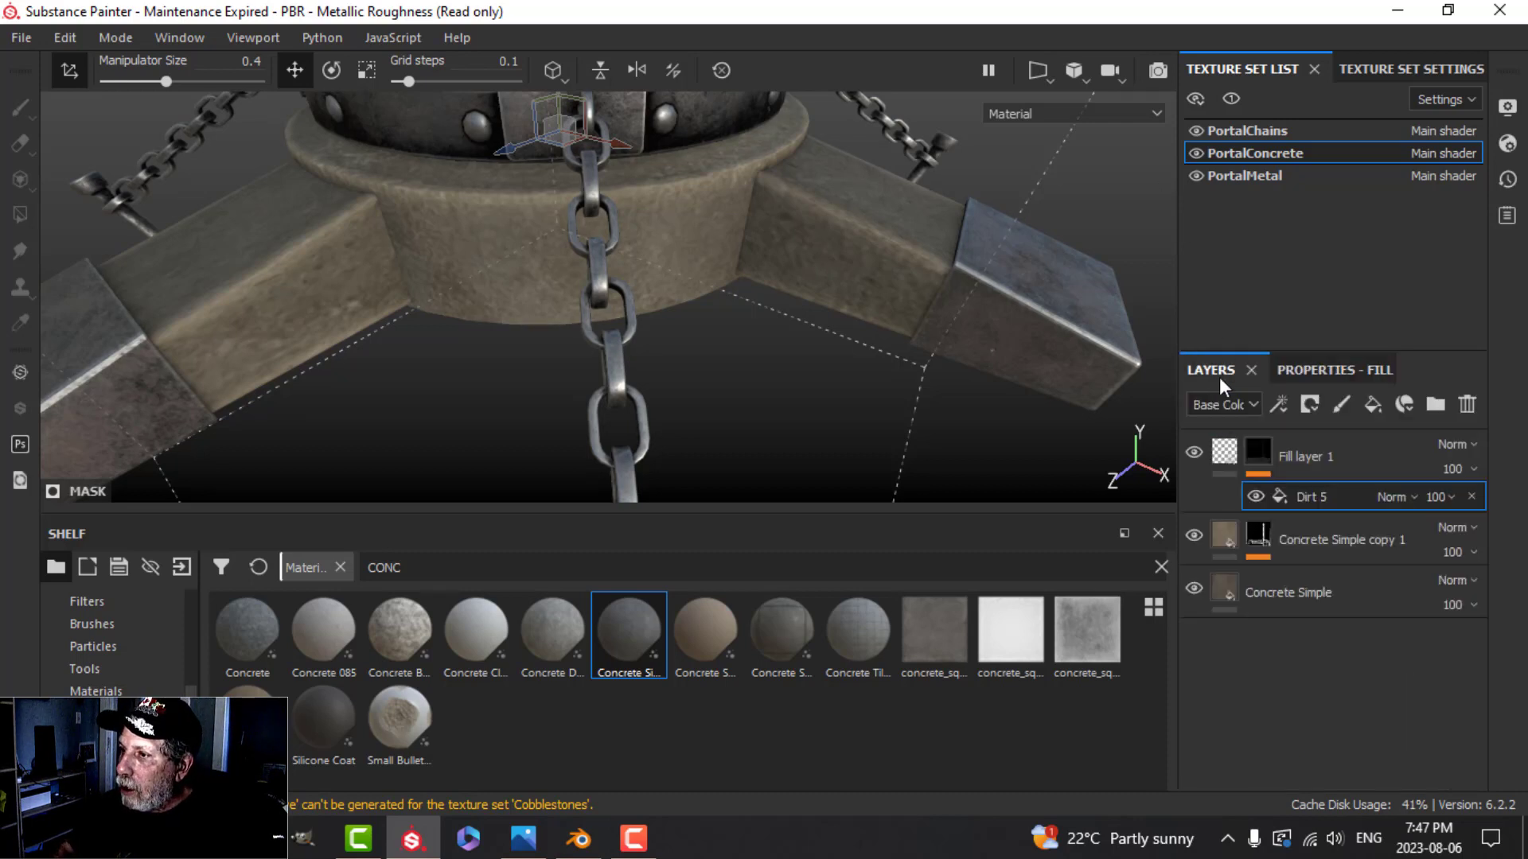
pyautogui.click(1193, 452)
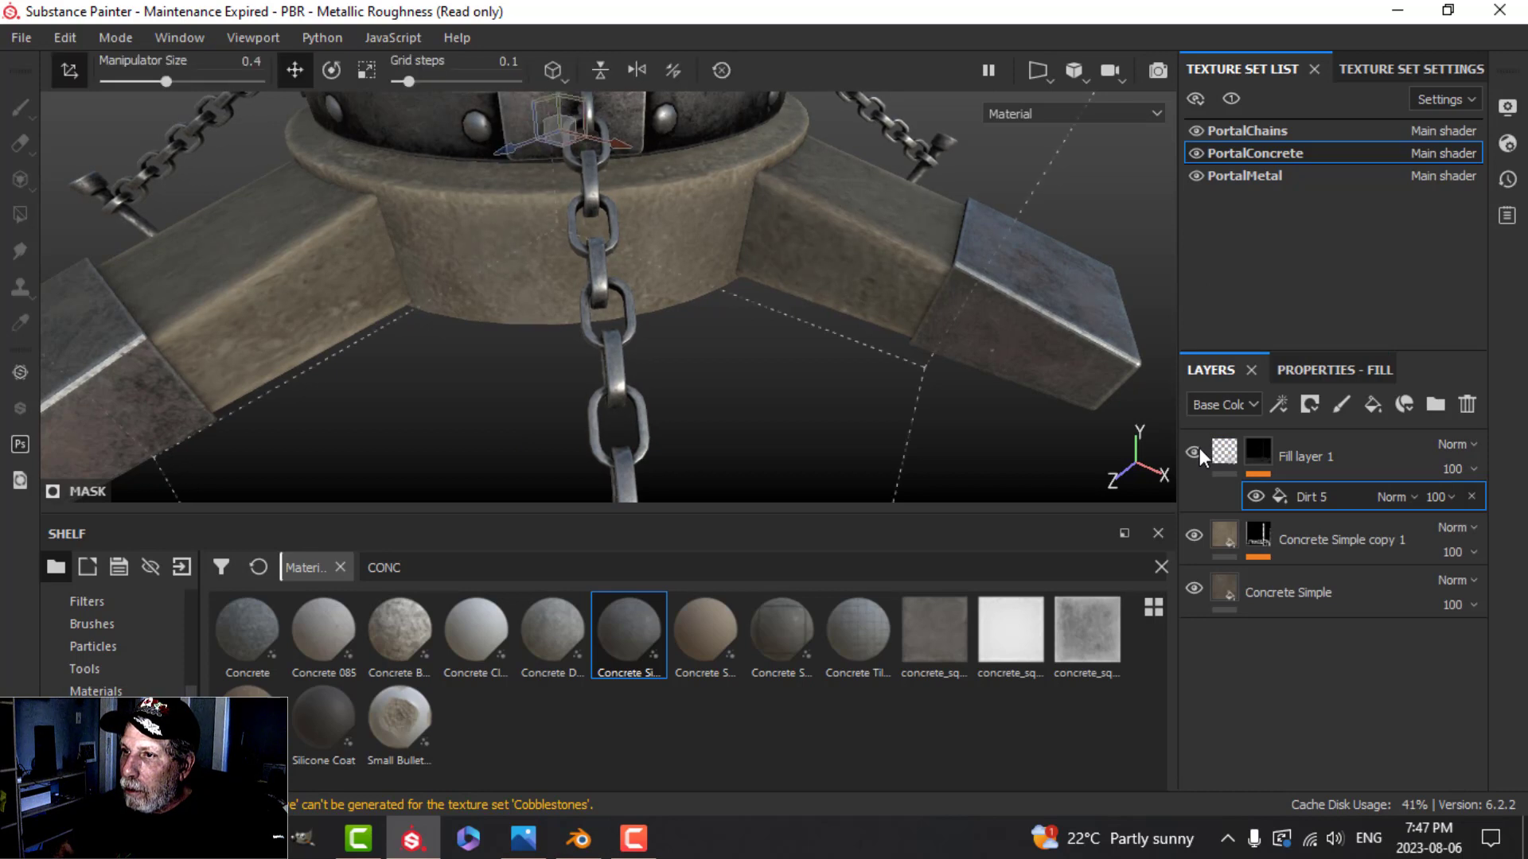
pyautogui.click(1194, 452)
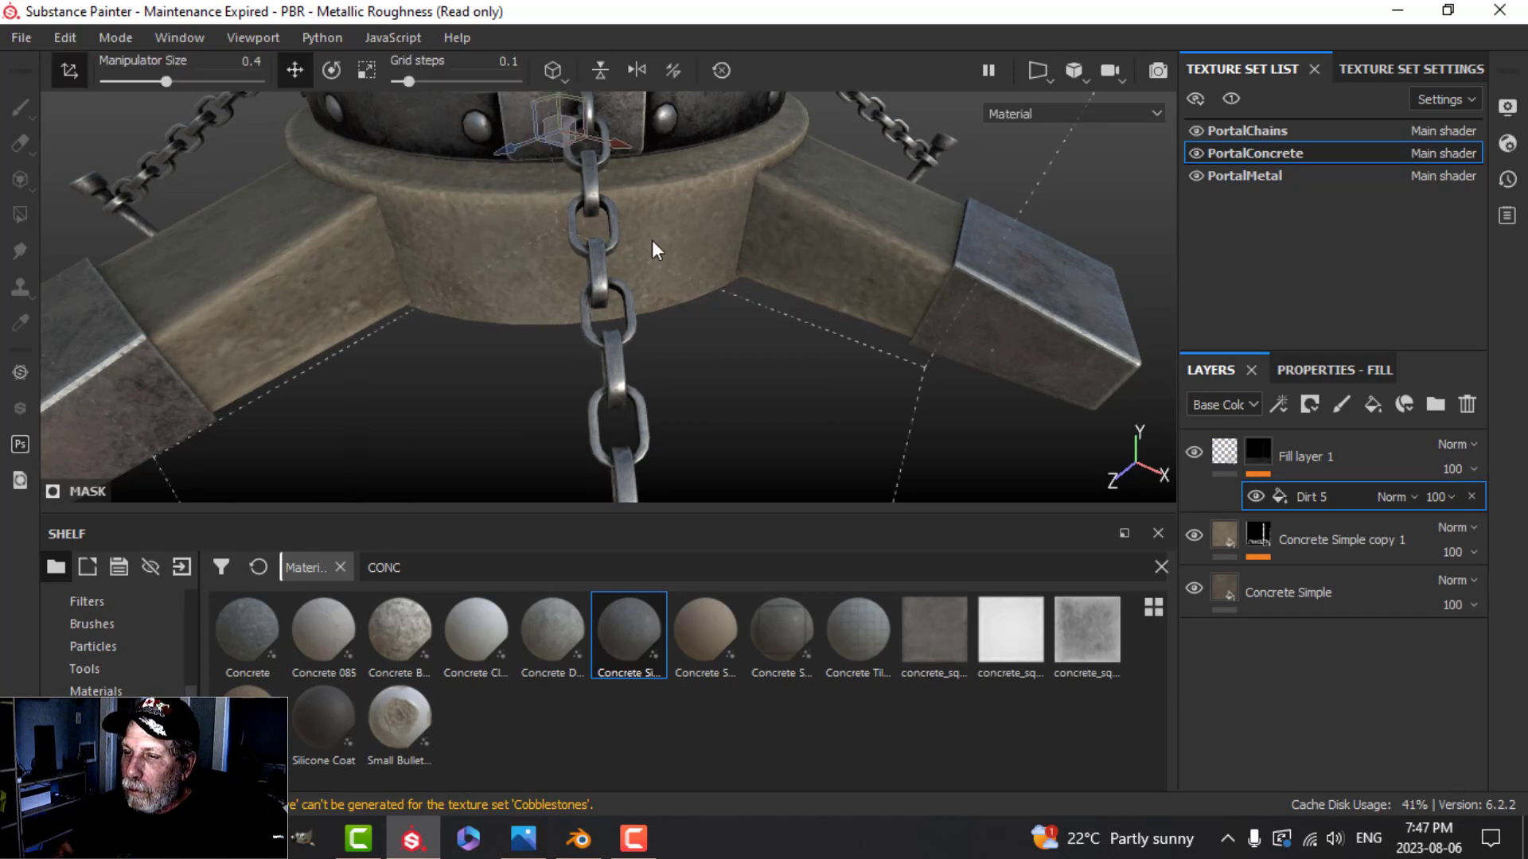
pyautogui.keyDown('alt'); pyautogui.moveTo(1034, 382); pyautogui.dragTo(1121, 444); pyautogui.keyUp('alt')
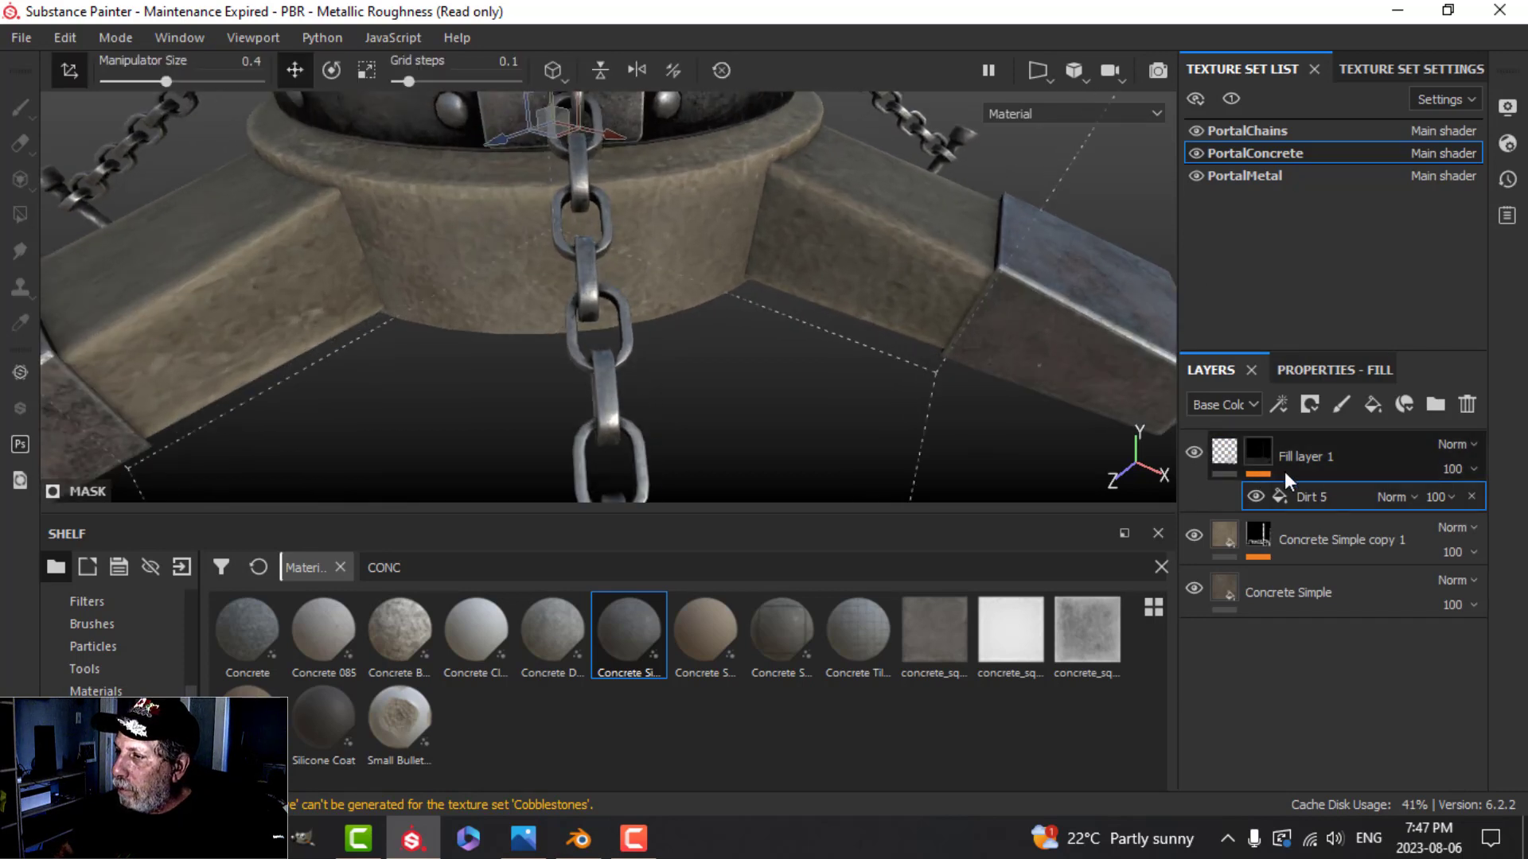
pyautogui.click(1229, 446)
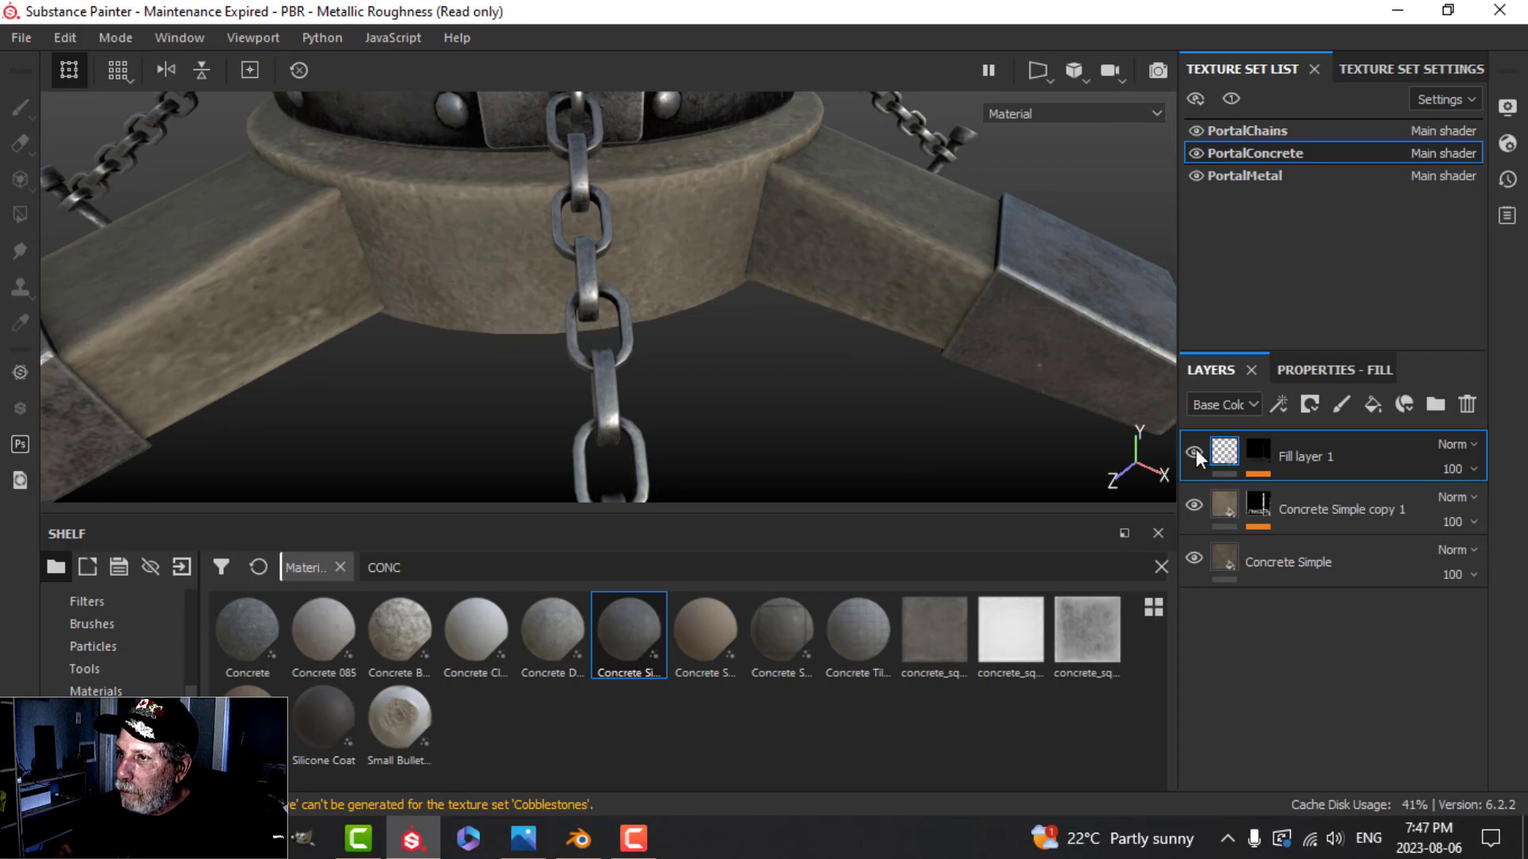
pyautogui.keyDown('alt'); pyautogui.moveTo(740, 211); pyautogui.dragTo(871, 250); pyautogui.keyUp('alt')
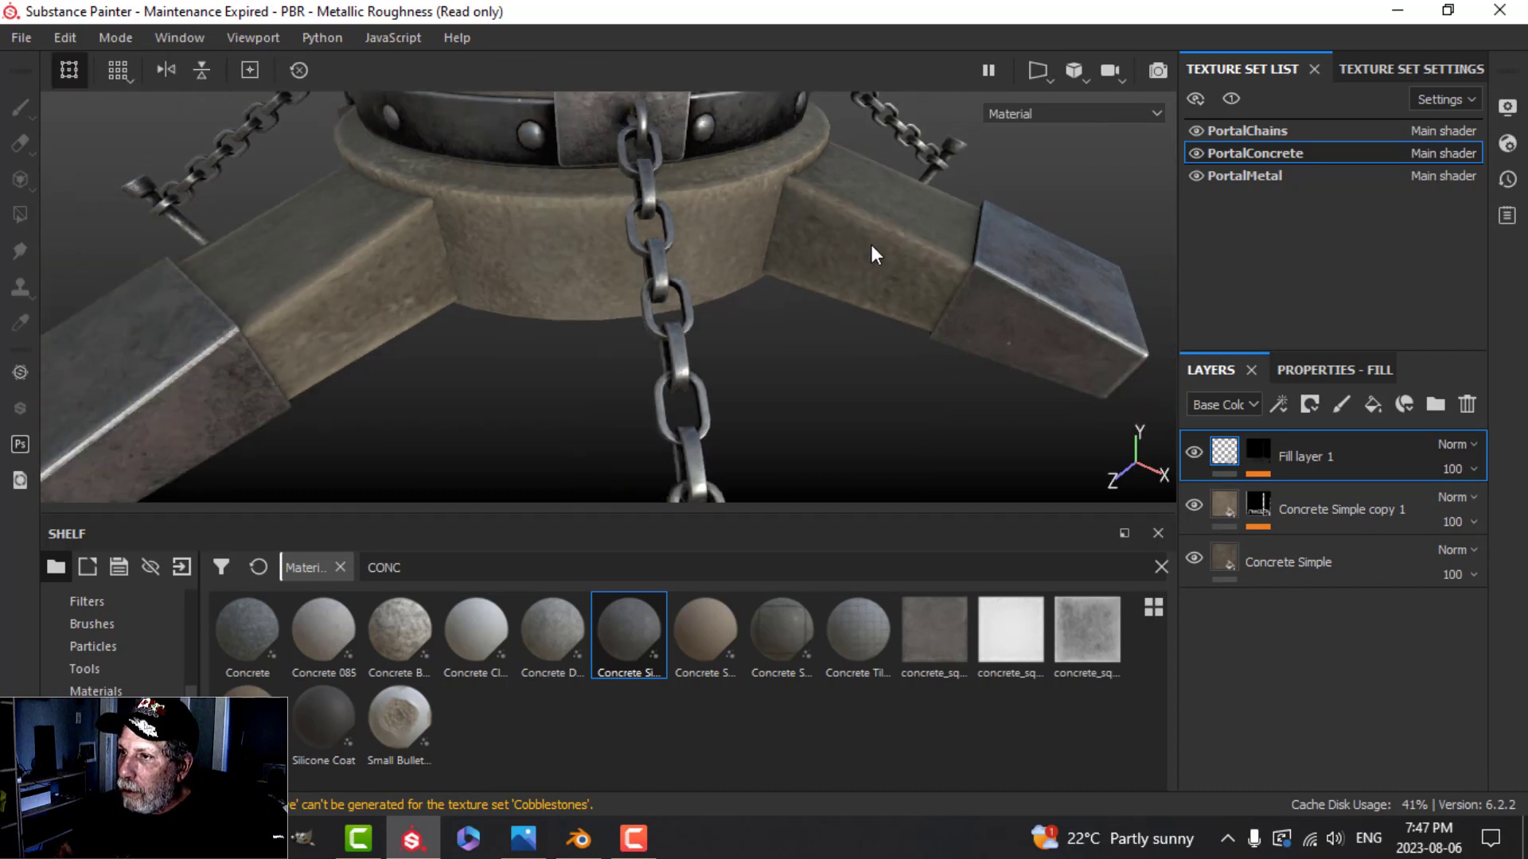
# - Set the PortalConcrete texture set's size to 2048 and examine the concrete's relief up close
pyautogui.click(1365, 73)
pyautogui.scroll(5, 1320, 279)
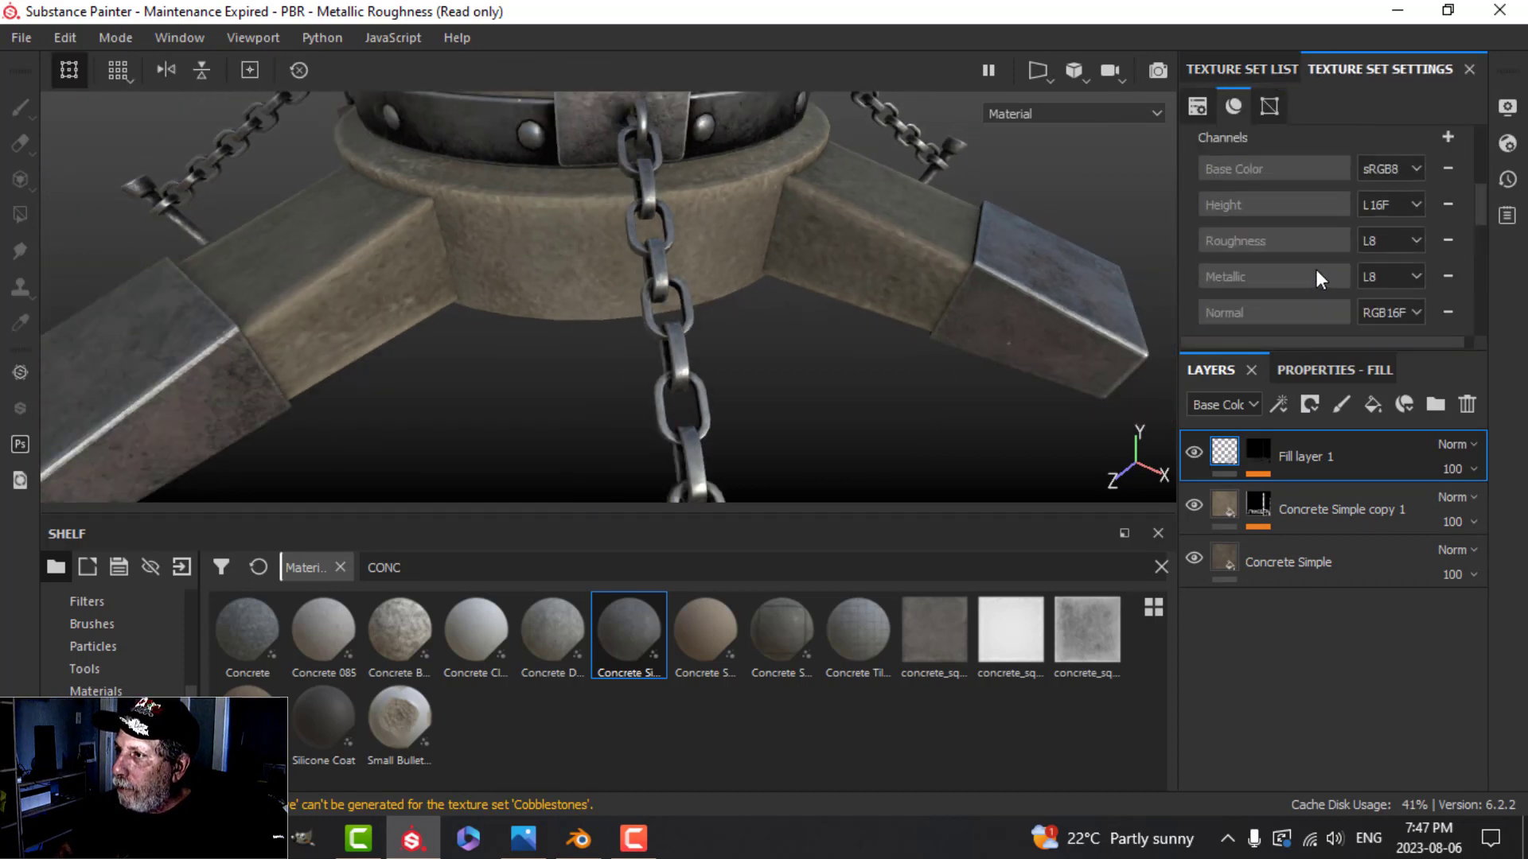
pyautogui.click(1327, 222)
pyautogui.click(1311, 301)
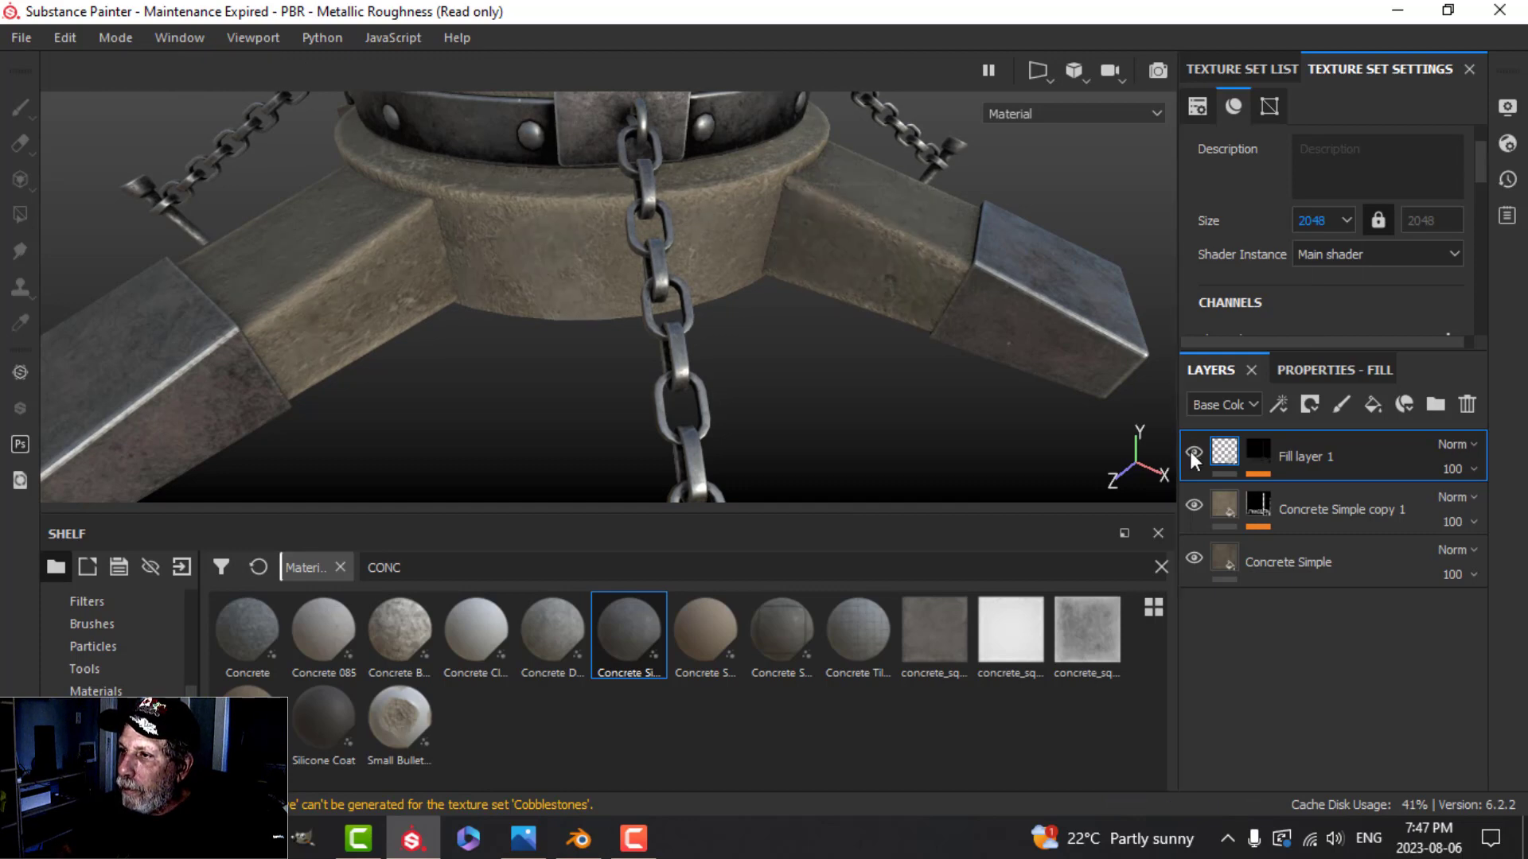
pyautogui.scroll(3, 866, 290)
pyautogui.scroll(-1, 875, 282)
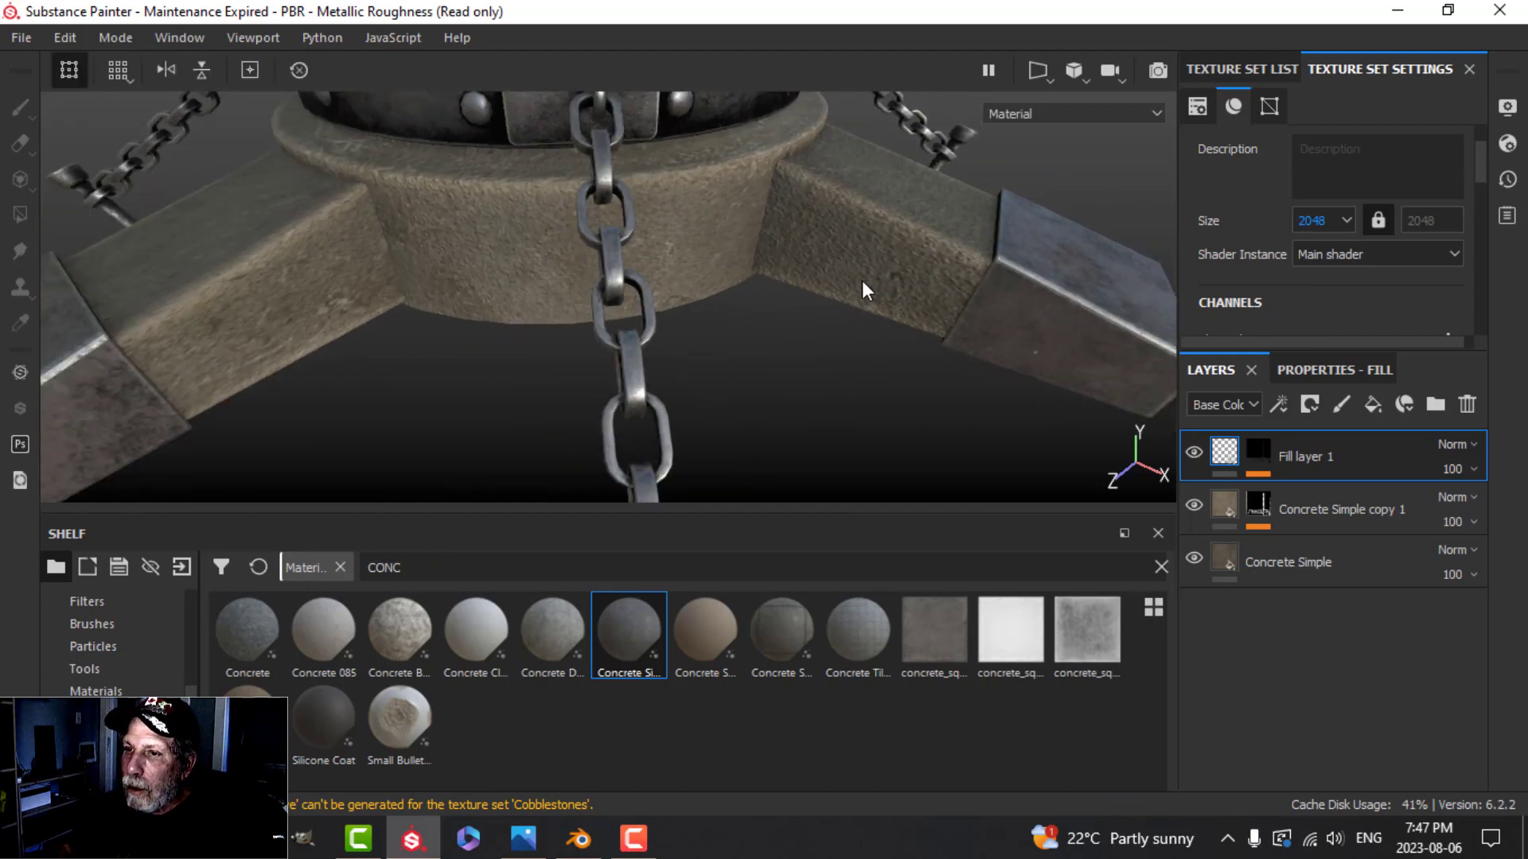
pyautogui.moveTo(865, 289)
pyautogui.keyDown('alt'); pyautogui.mouseDown()
pyautogui.moveTo(791, 263)
pyautogui.moveTo(867, 273)
pyautogui.moveTo(808, 269)
pyautogui.moveTo(818, 283)
pyautogui.moveTo(804, 286)
pyautogui.mouseUp(); pyautogui.keyUp('alt')
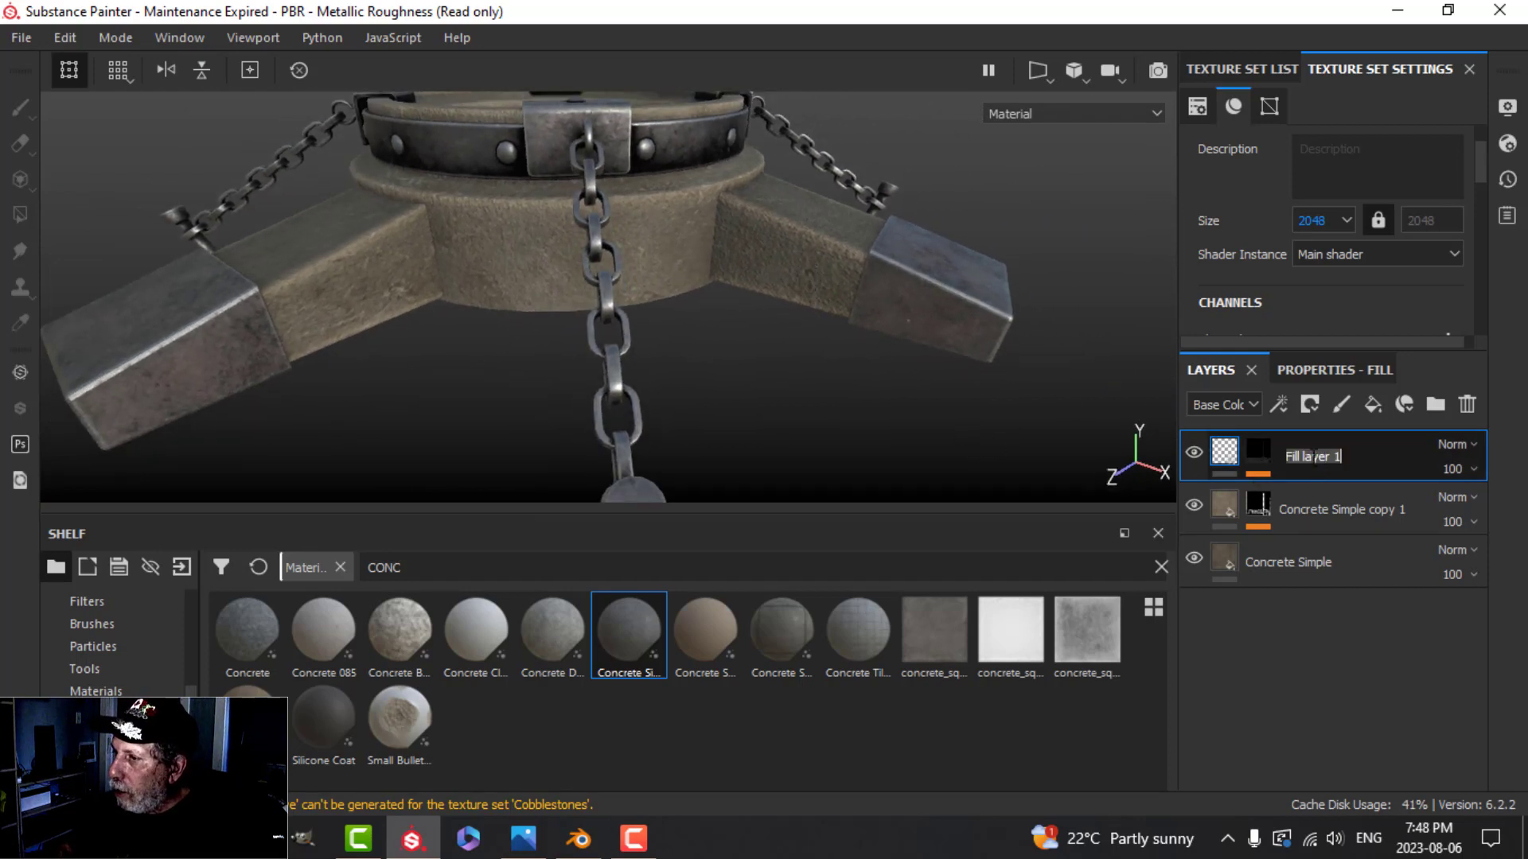
# - Rename the top fill layer as DIRT5
pyautogui.write('DiRT')
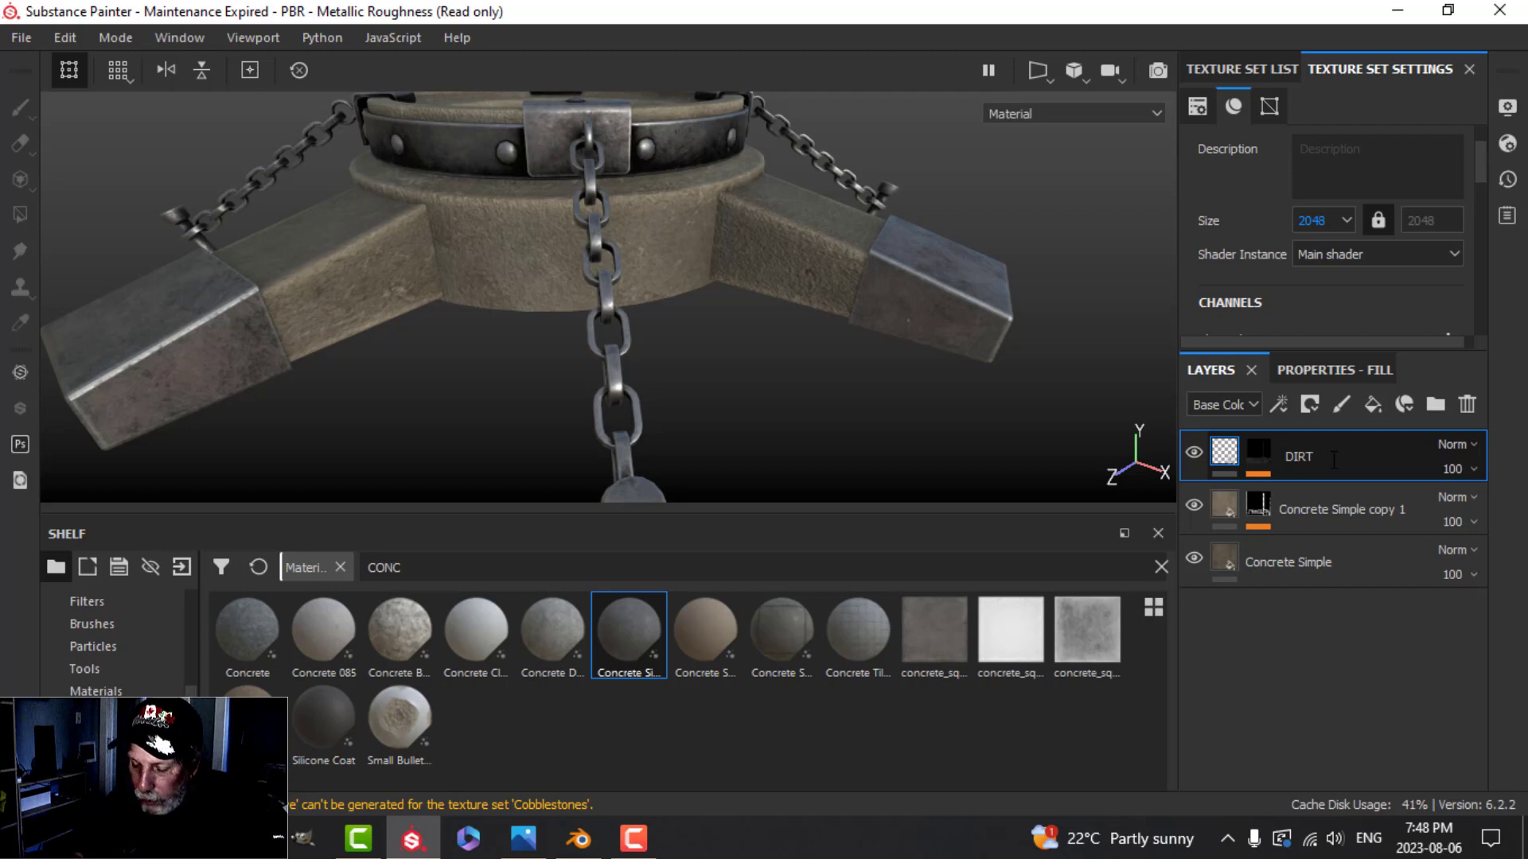
pyautogui.write('5')
pyautogui.press('Return')
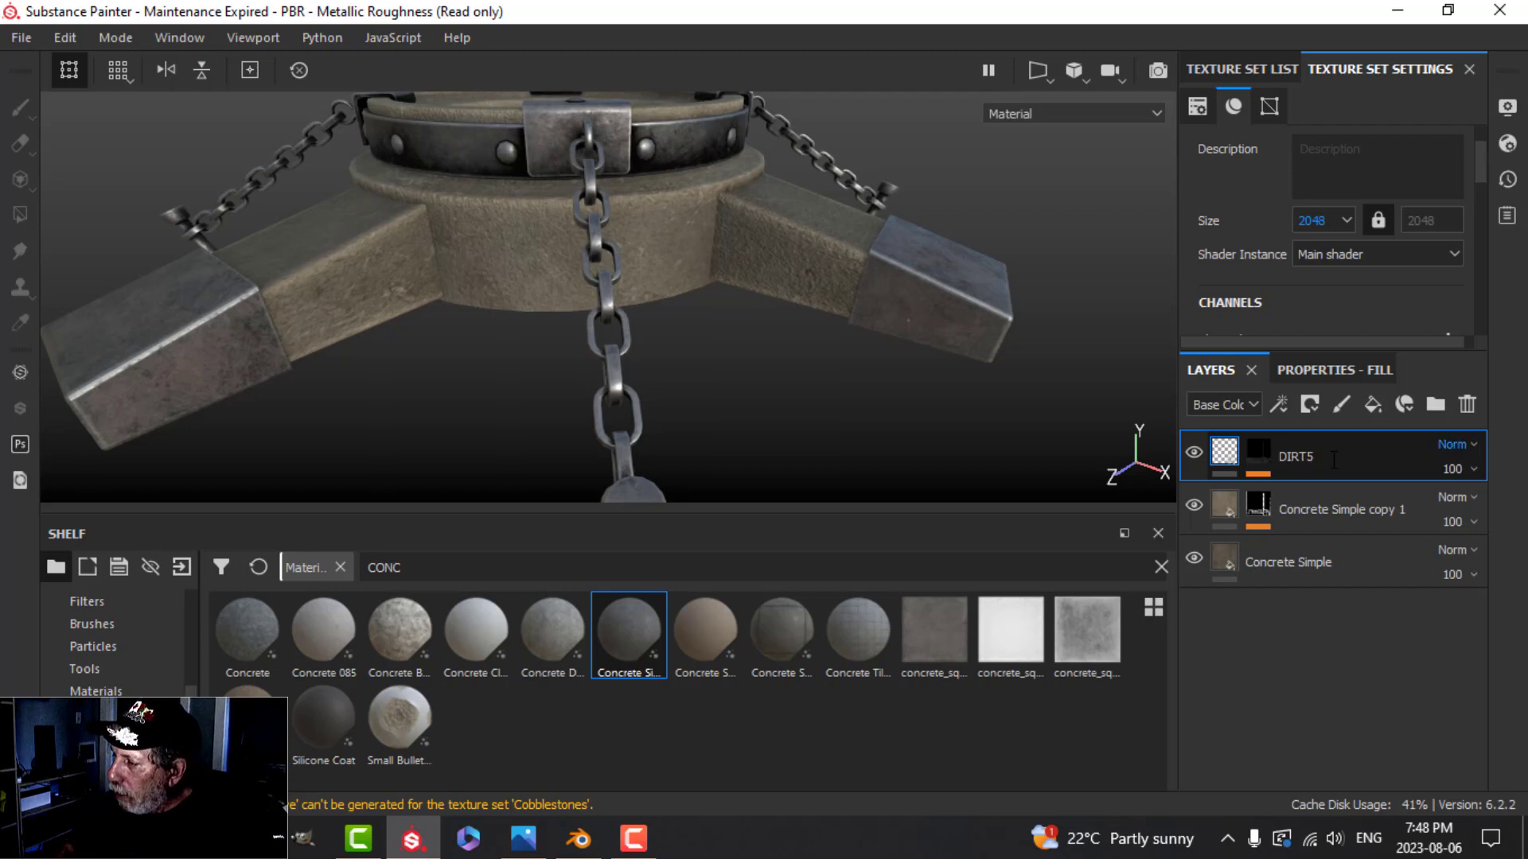
pyautogui.click(1268, 461)
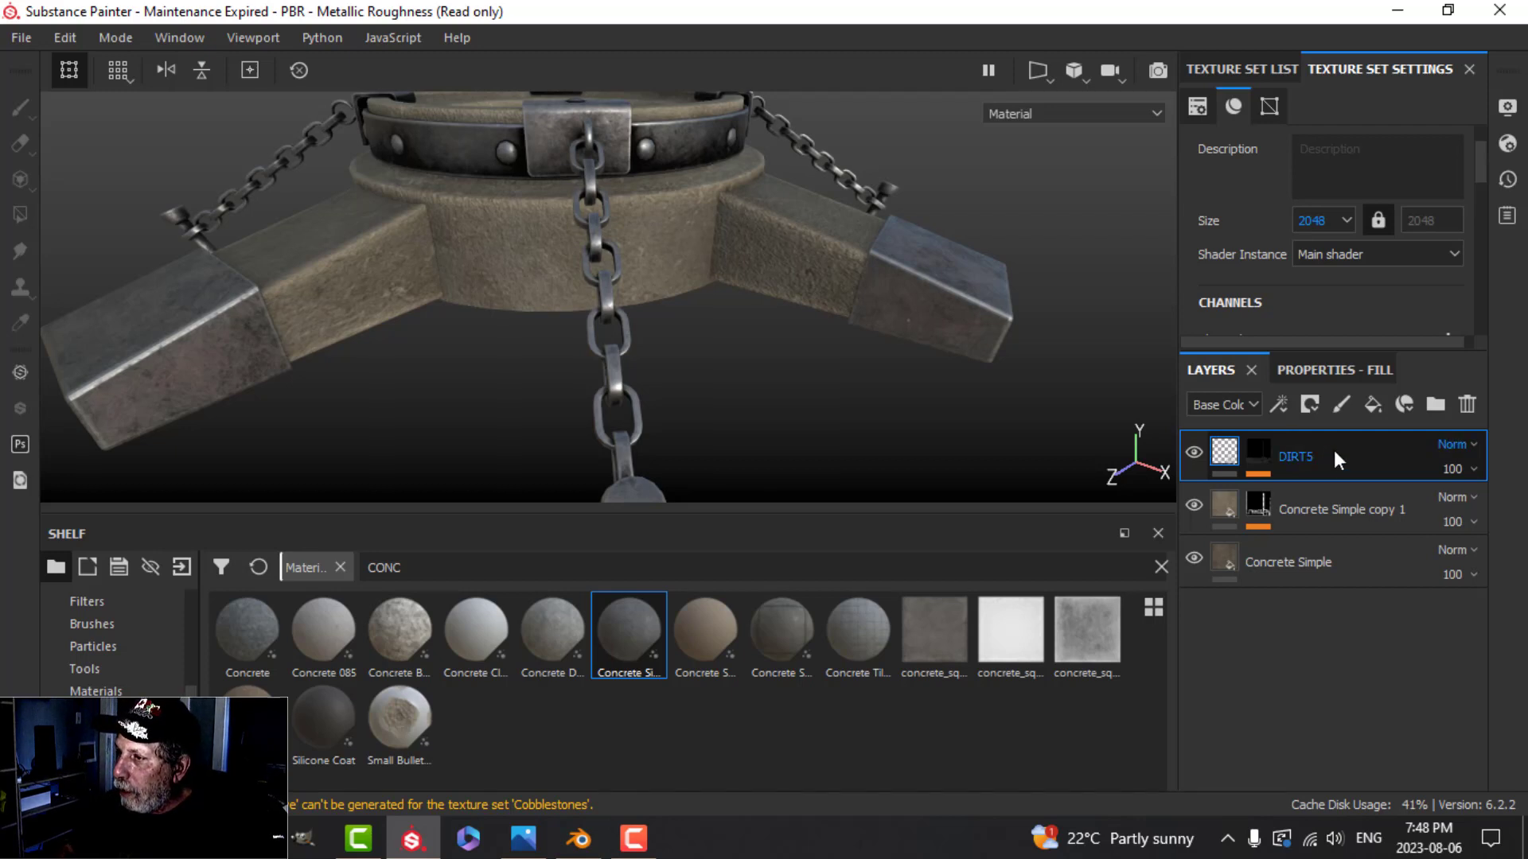
# - Add a fill layer above DIRT5 with only its height and roughness channels enabled
pyautogui.click(1376, 403)
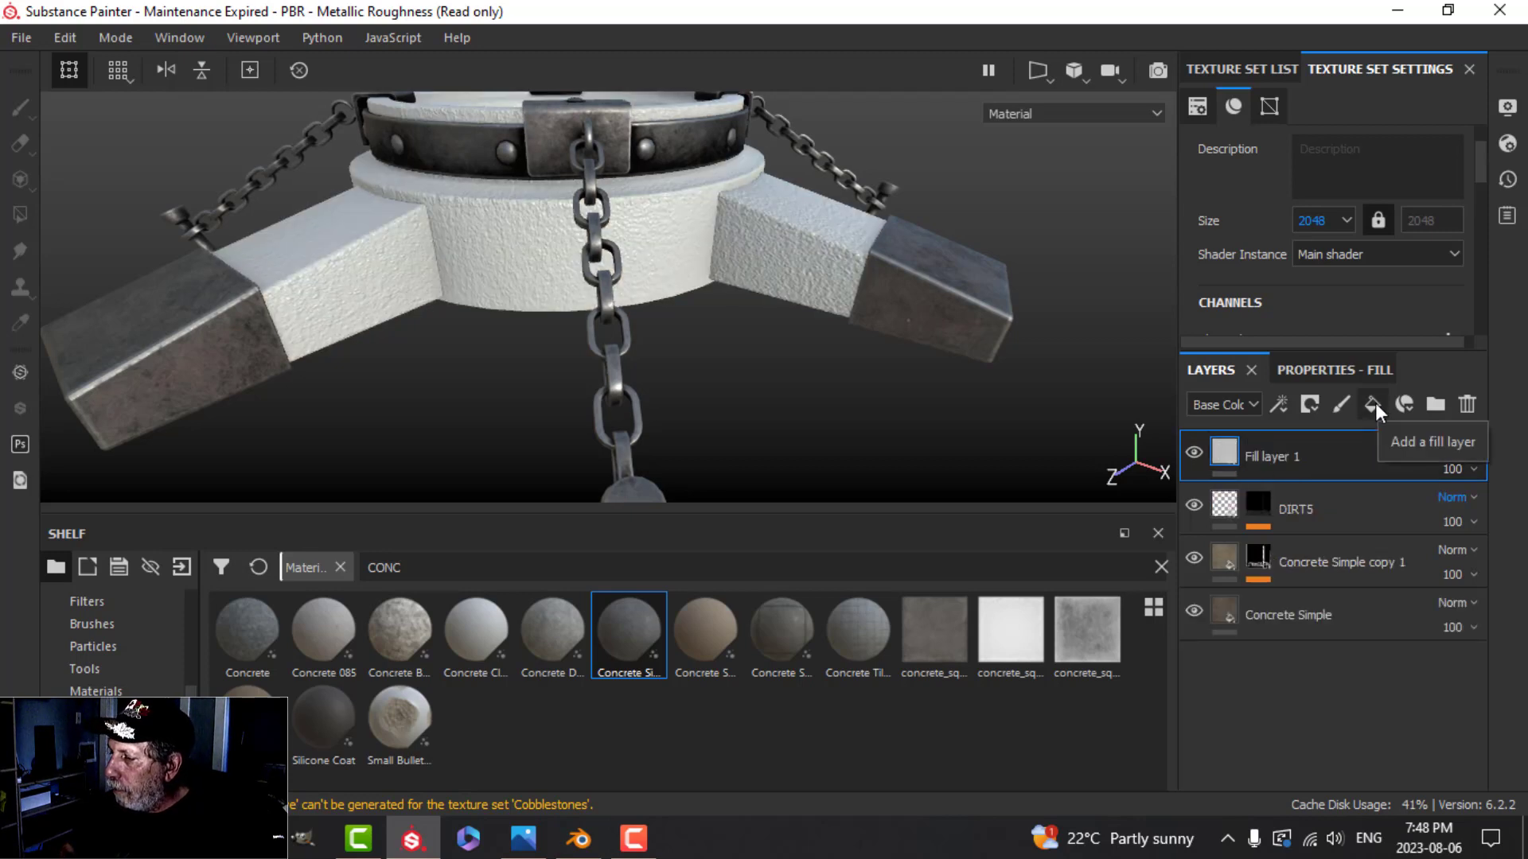
pyautogui.click(1324, 370)
pyautogui.click(1319, 456)
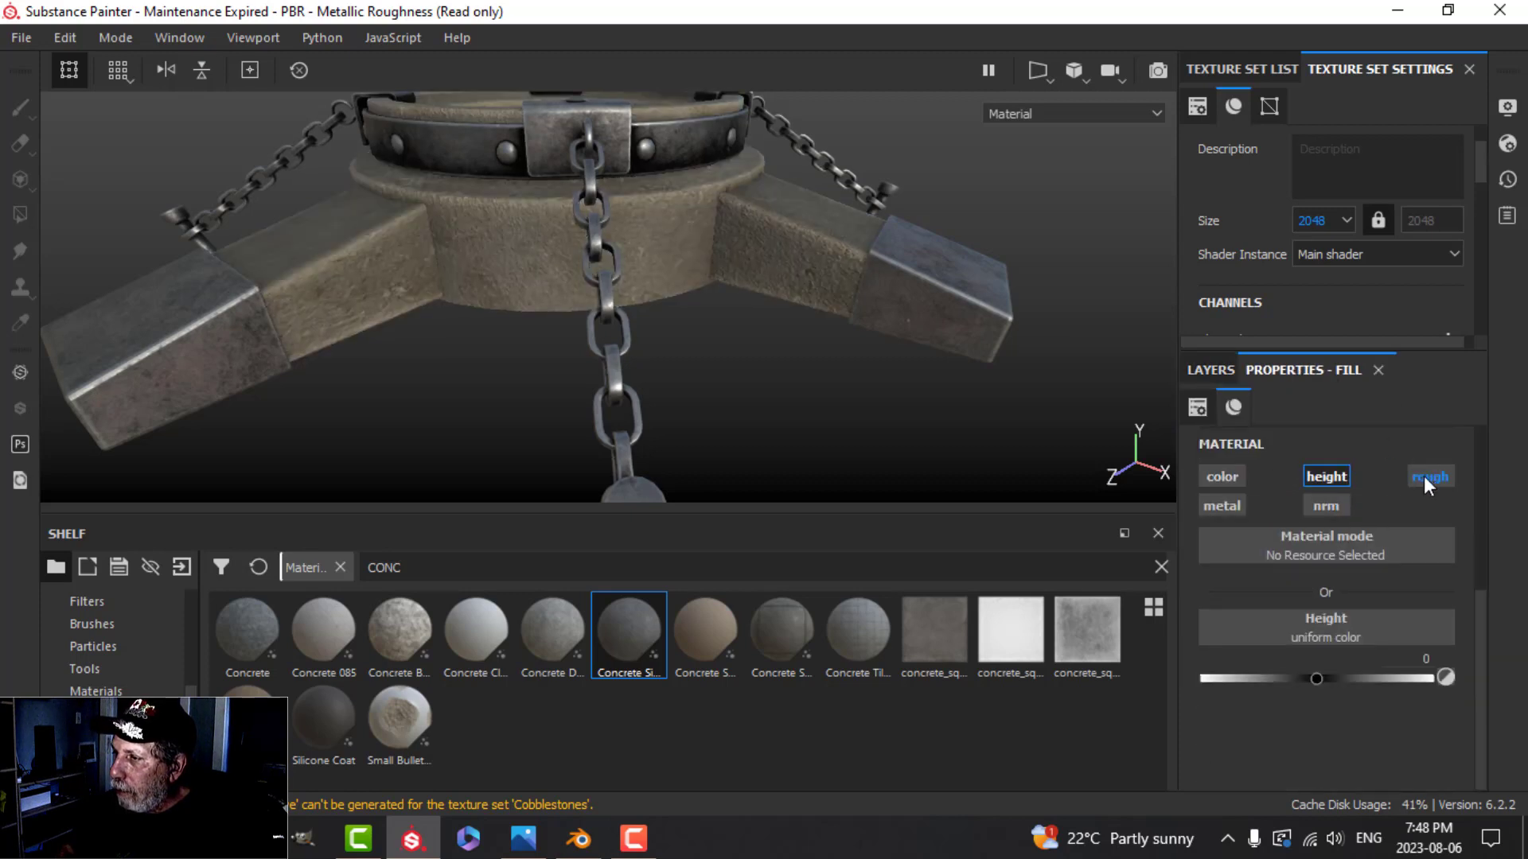
pyautogui.click(1424, 476)
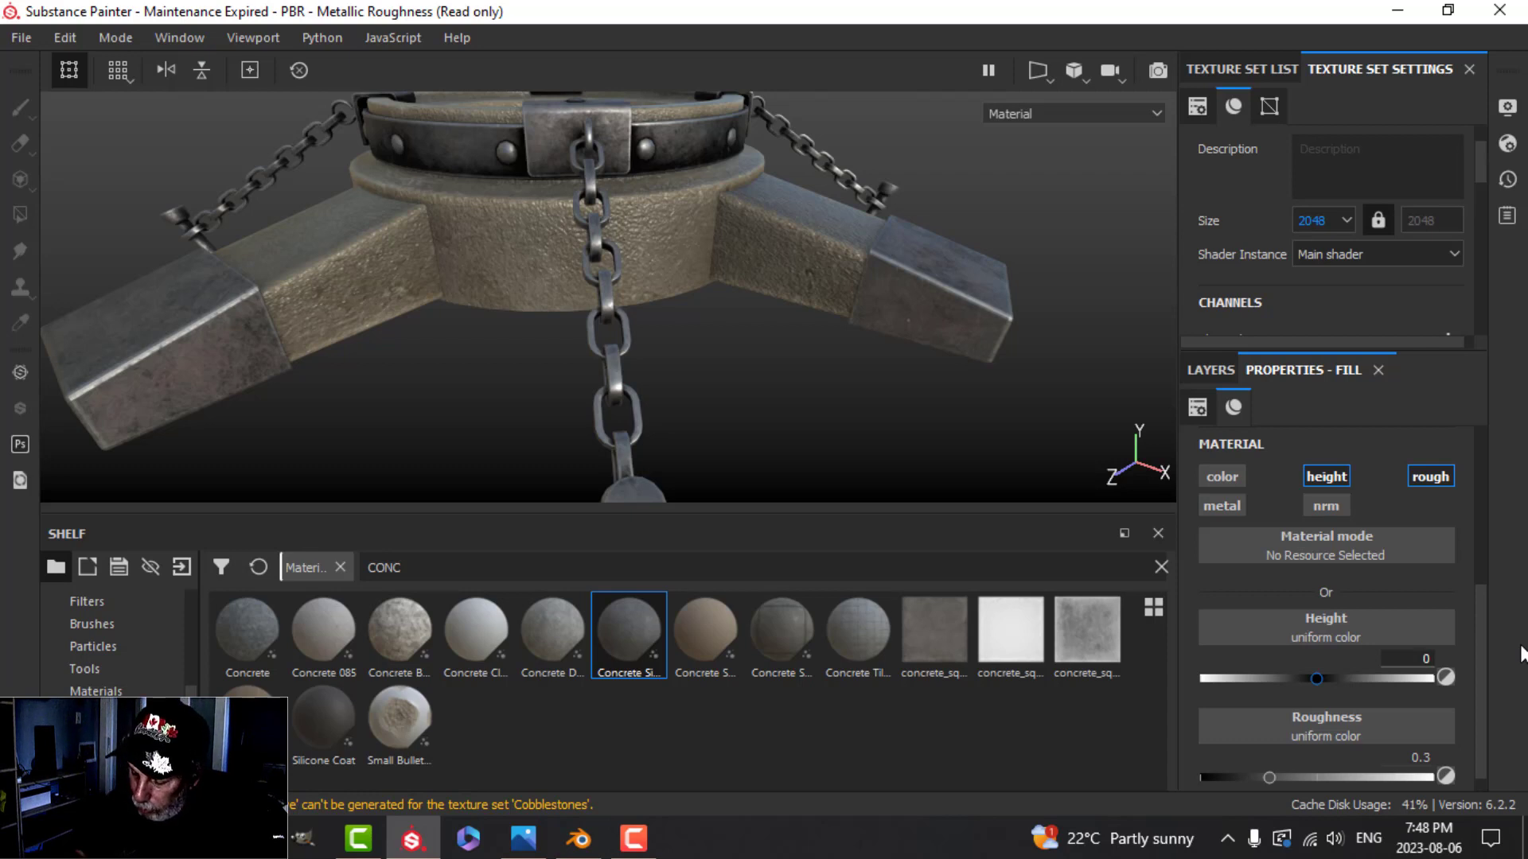
# - Set the new fill layer's Height to 0.2 and its Roughness to 1
pyautogui.write('.2')
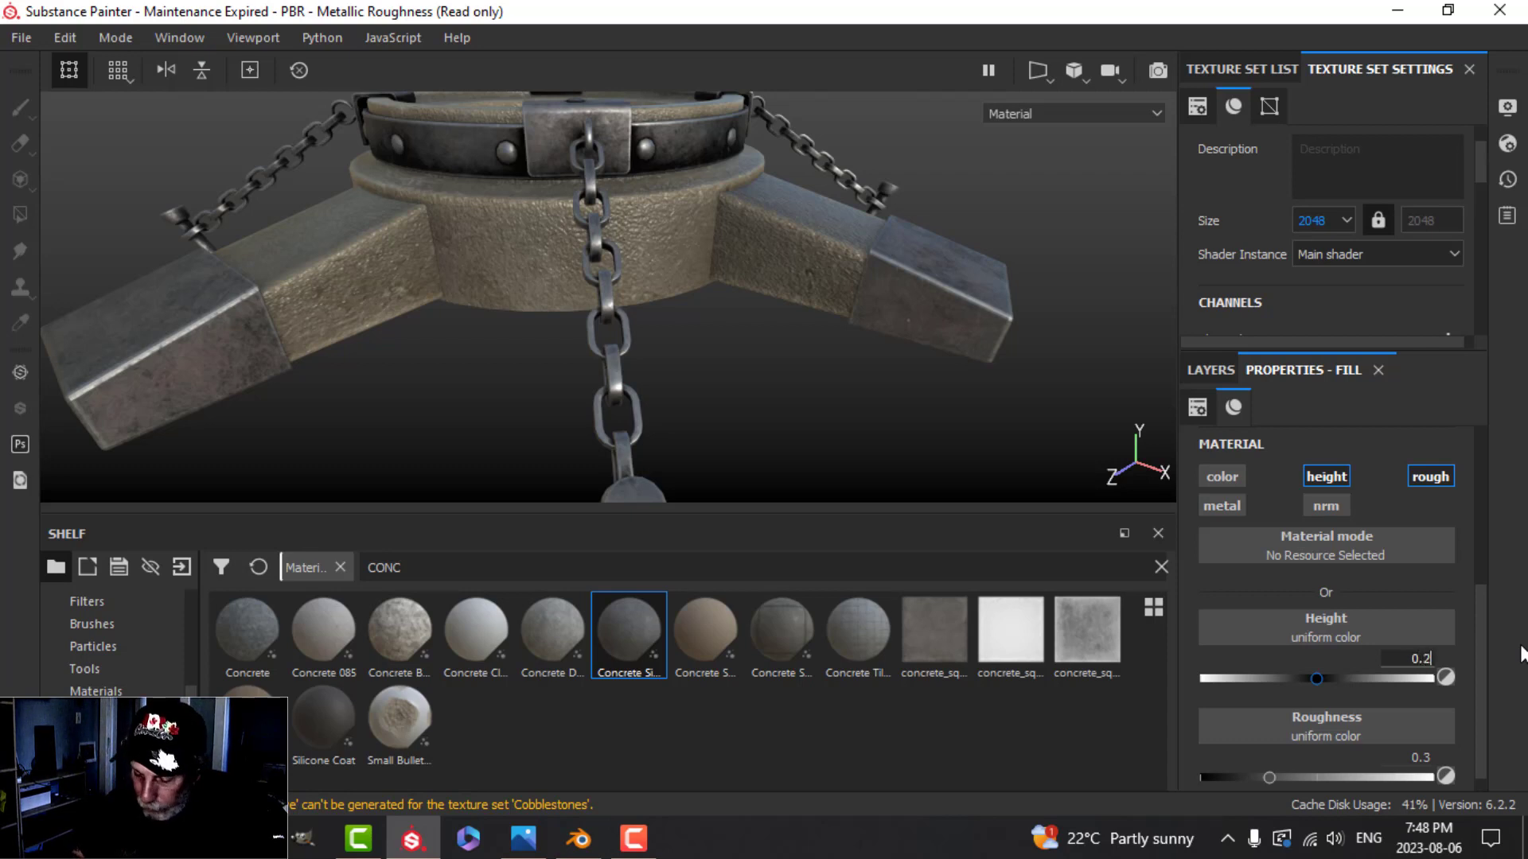
pyautogui.press('Return')
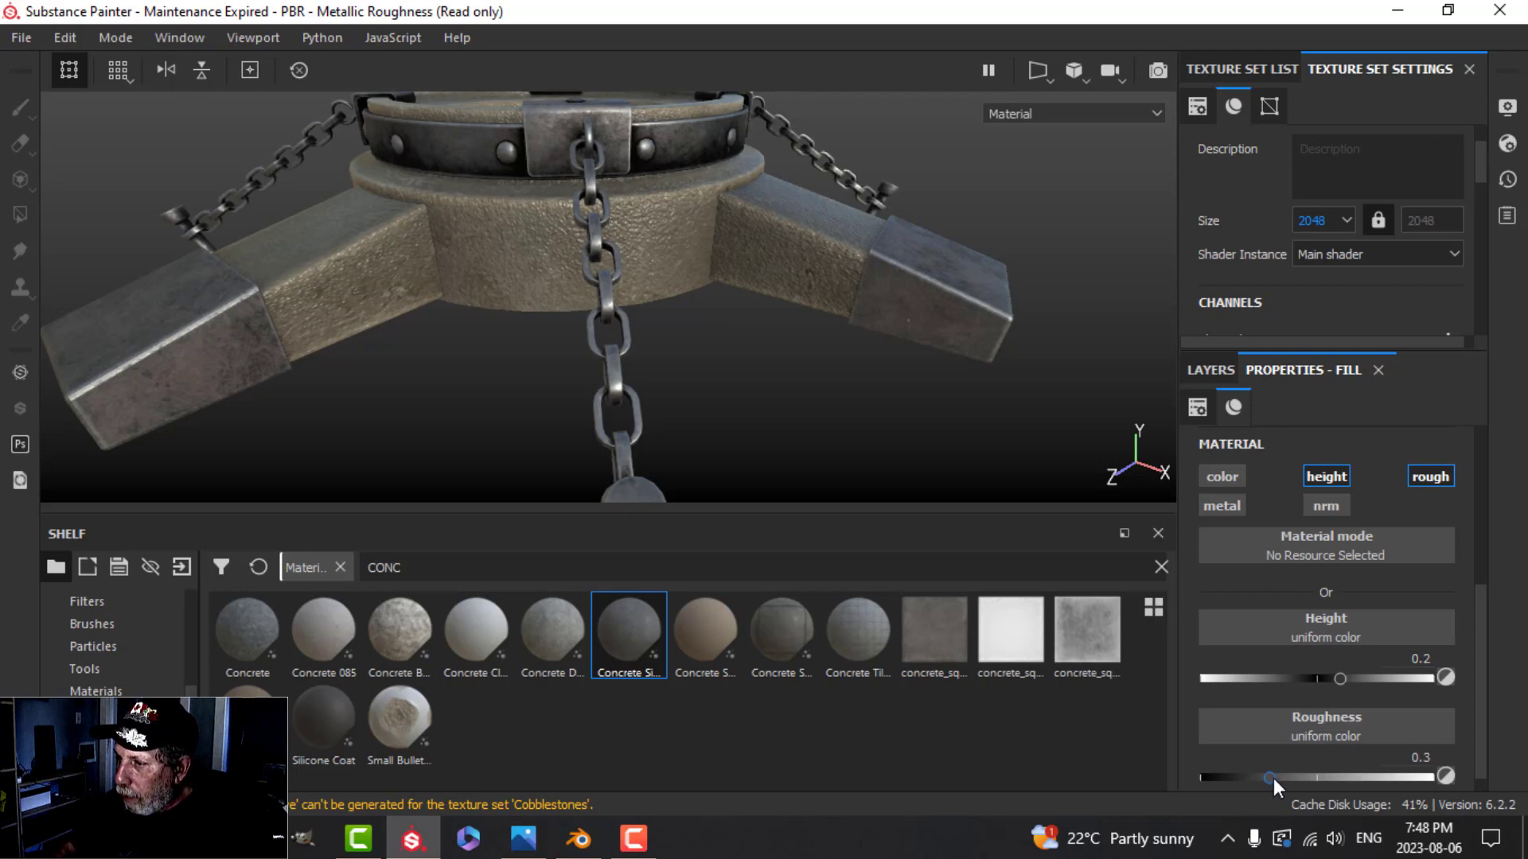
pyautogui.moveTo(1271, 777); pyautogui.dragTo(1428, 778)
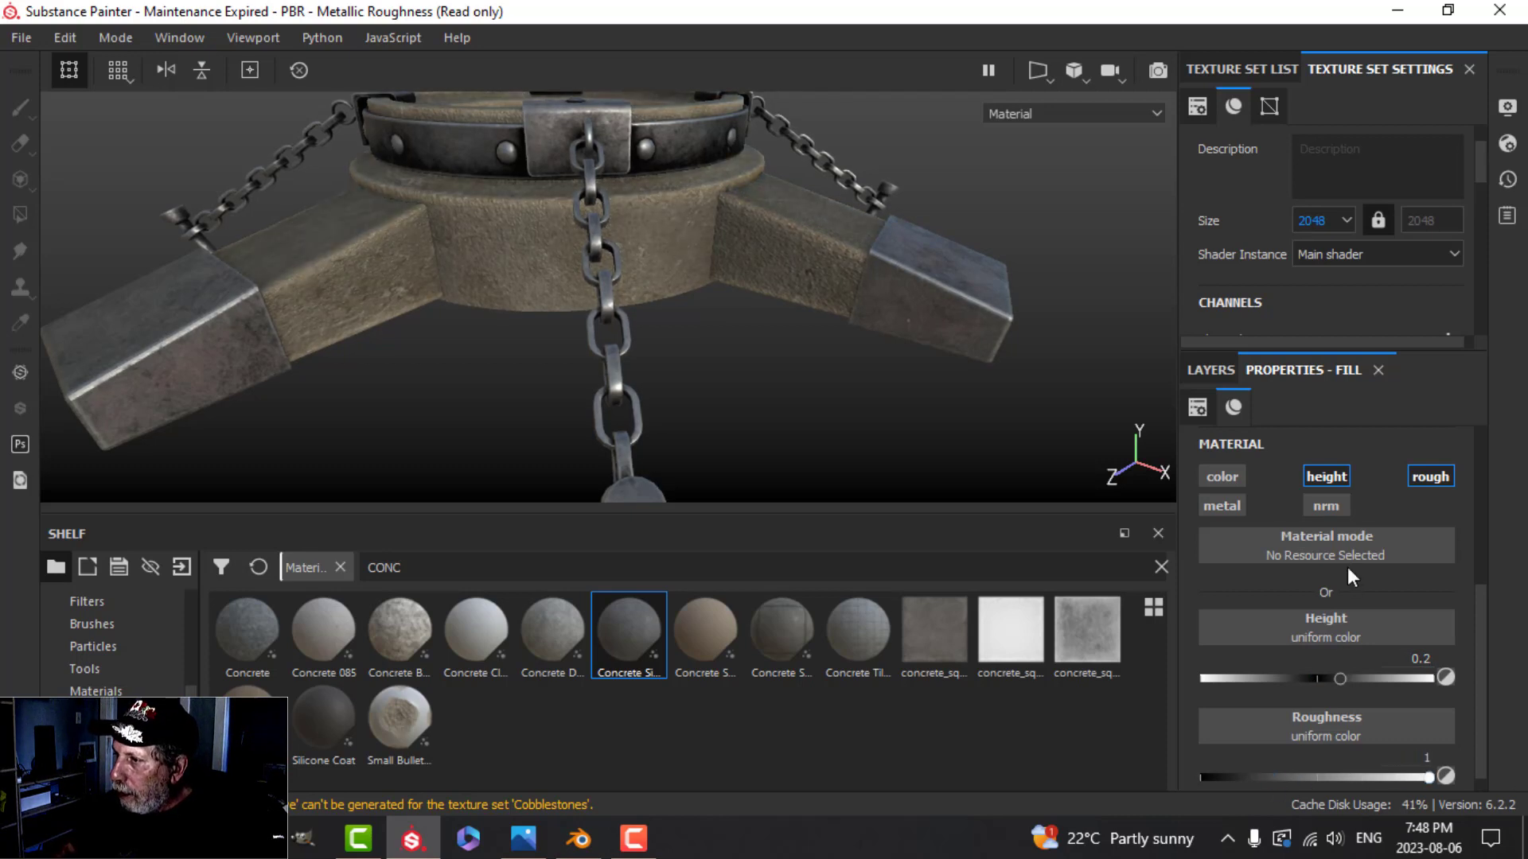
# - Give the new fill layer a black mask and add a fill effect to that mask
pyautogui.click(1210, 371)
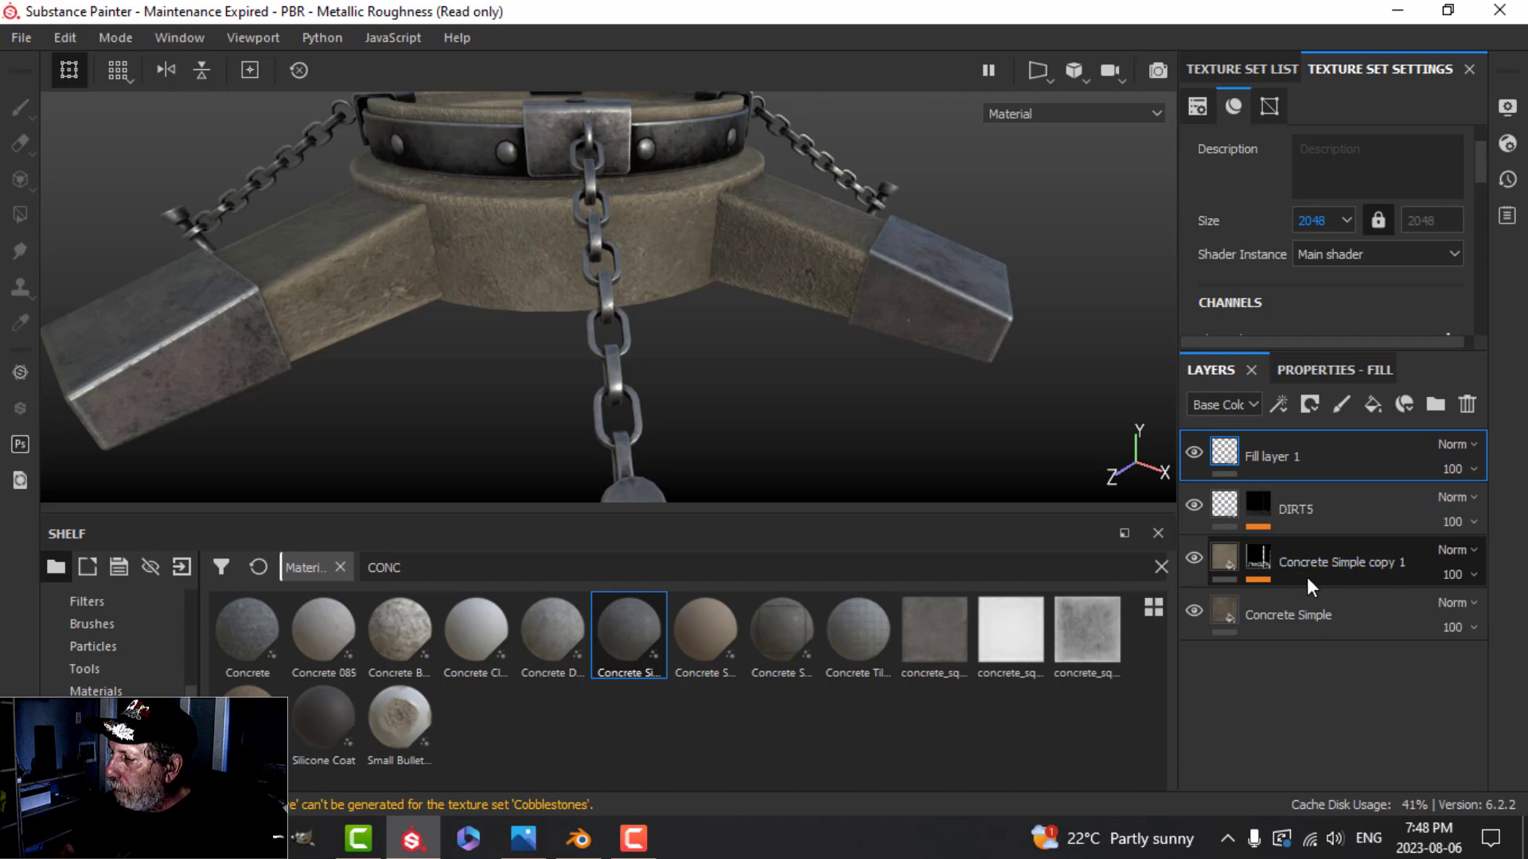
pyautogui.click(1318, 406)
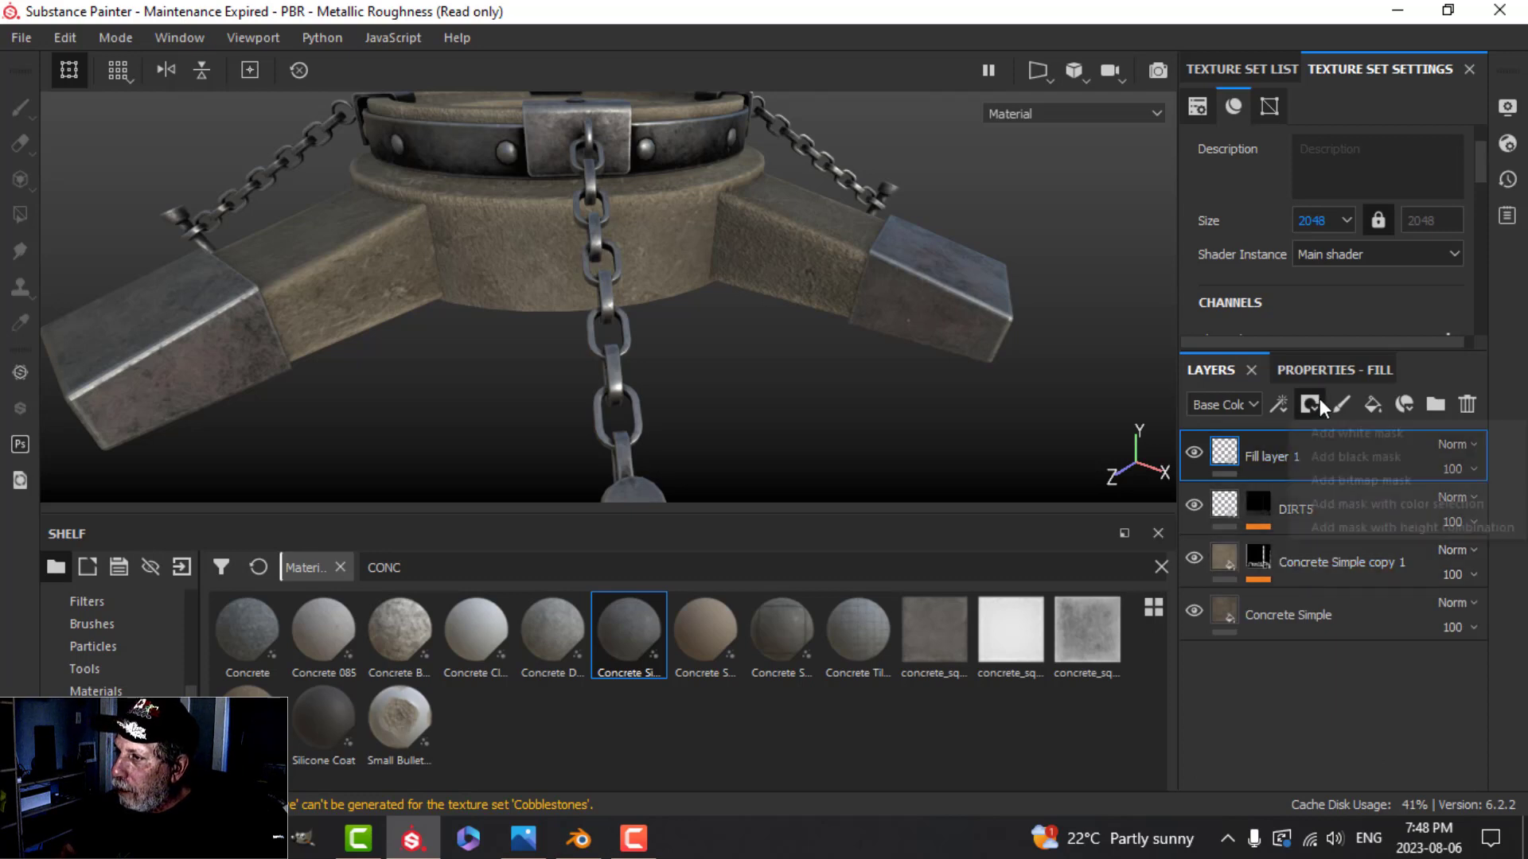
pyautogui.click(1355, 456)
pyautogui.click(1279, 405)
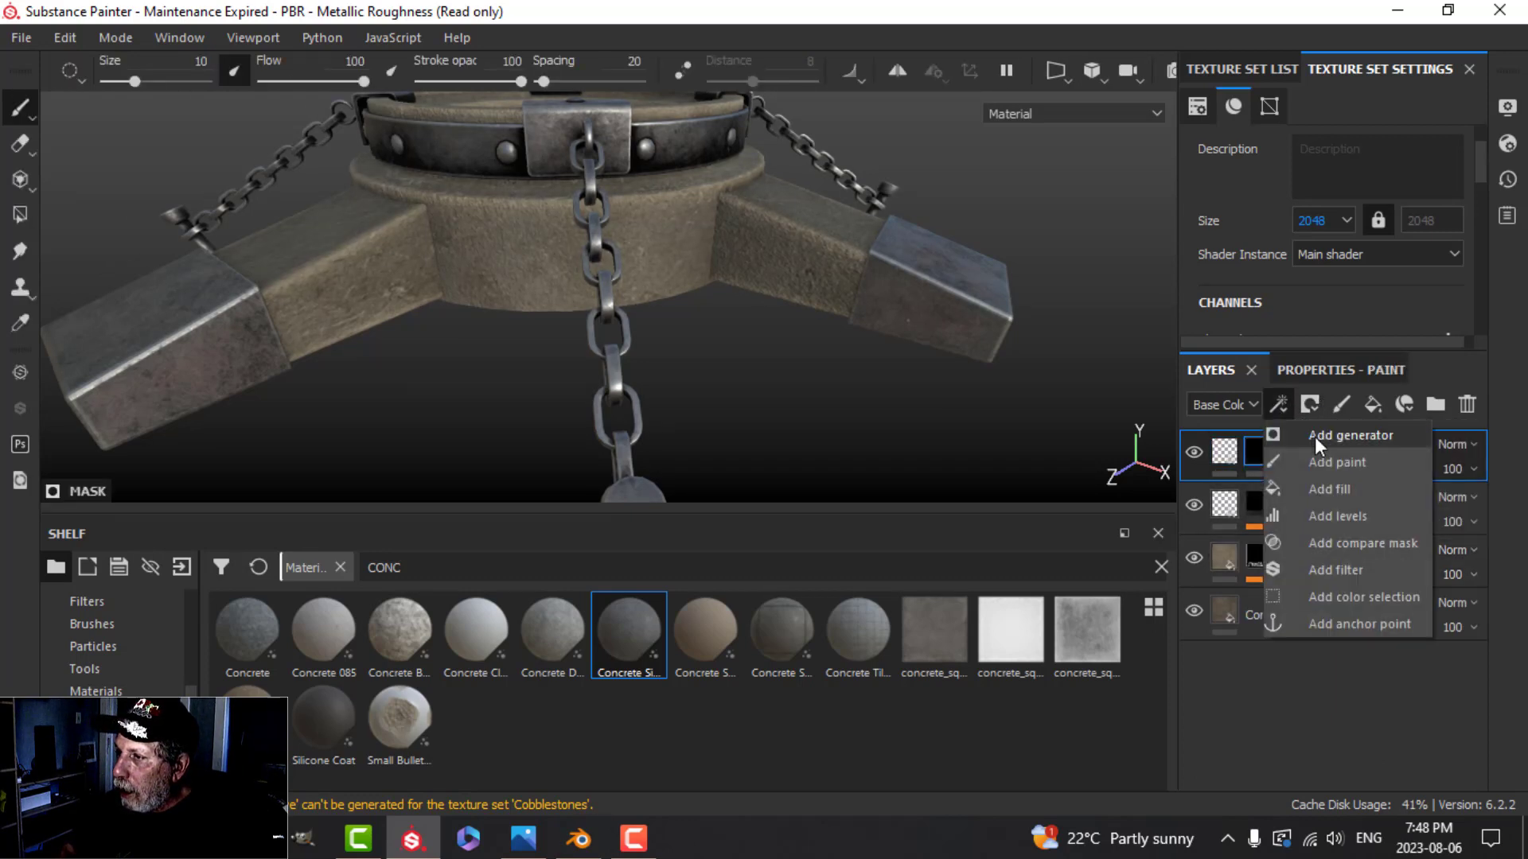
pyautogui.click(1337, 489)
# - Find a scratch texture with SCRA and assign Grunge Scratches Rough as the mask fill's grayscale
pyautogui.click(1323, 370)
pyautogui.click(1317, 511)
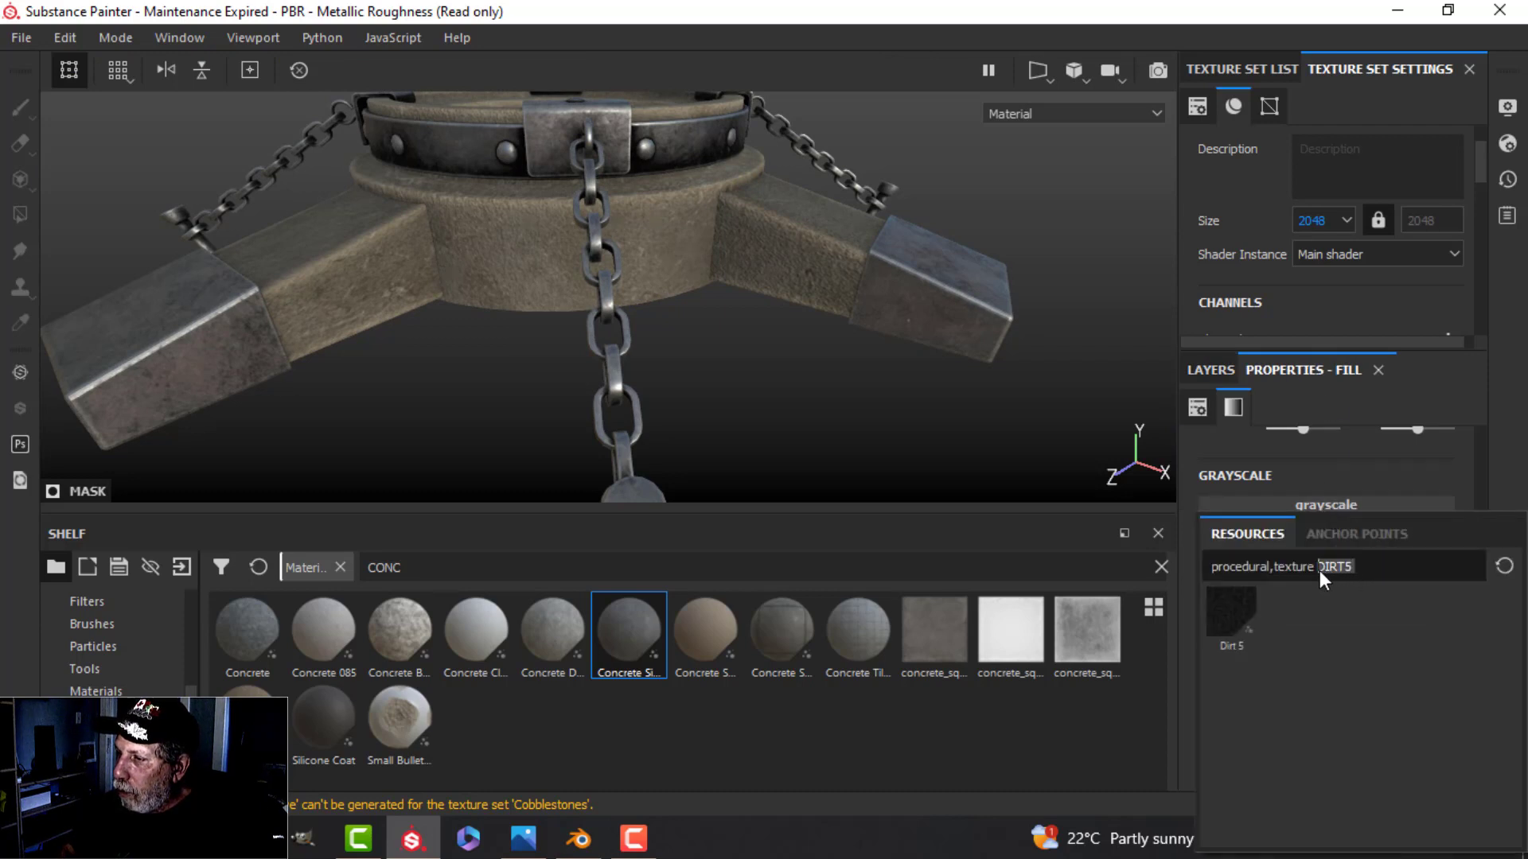
pyautogui.write('SCRA')
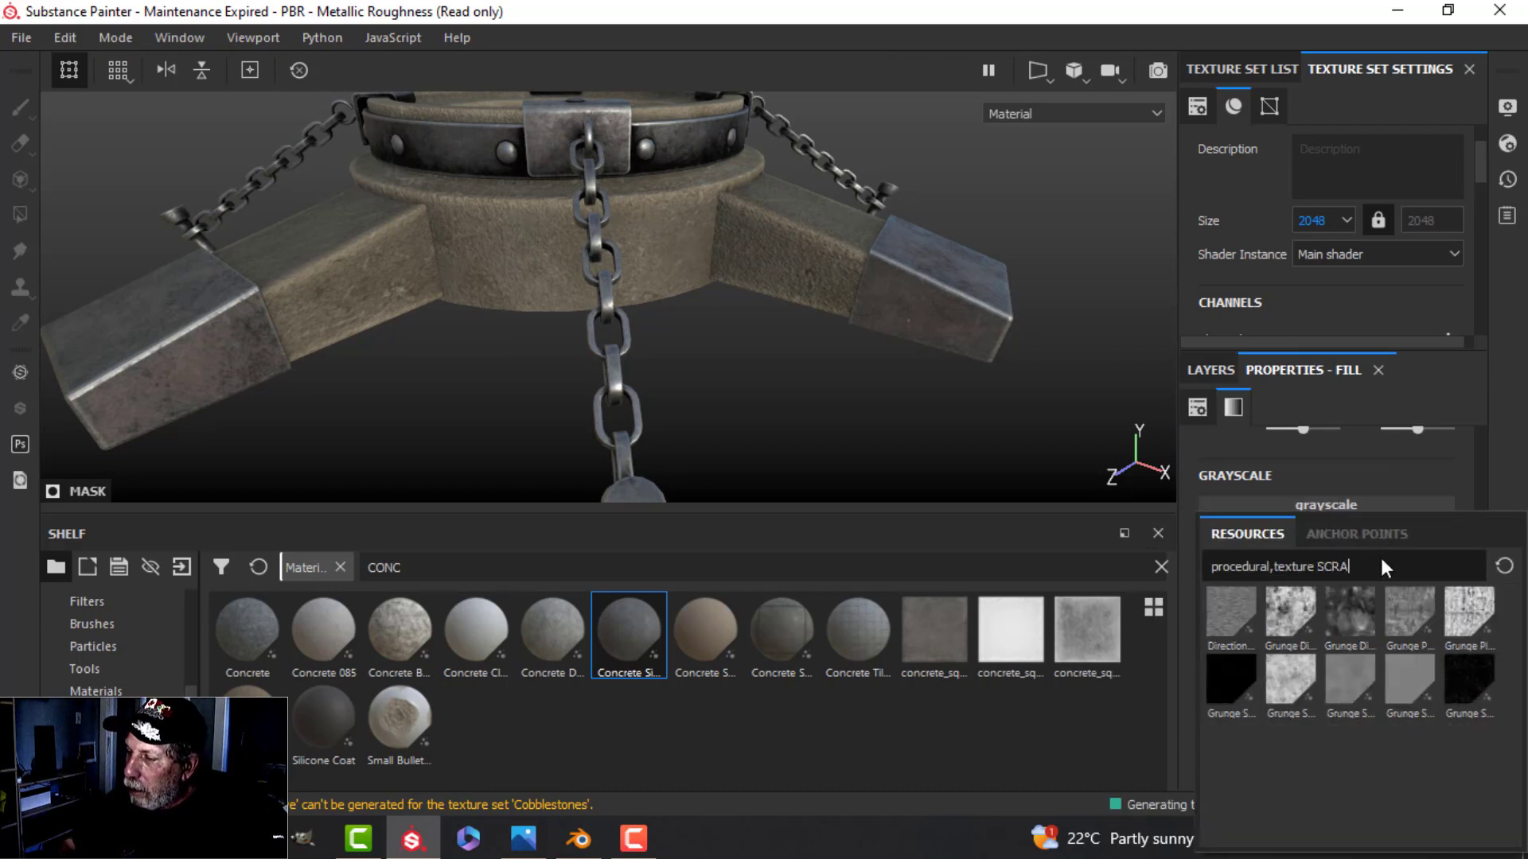
pyautogui.click(1467, 684)
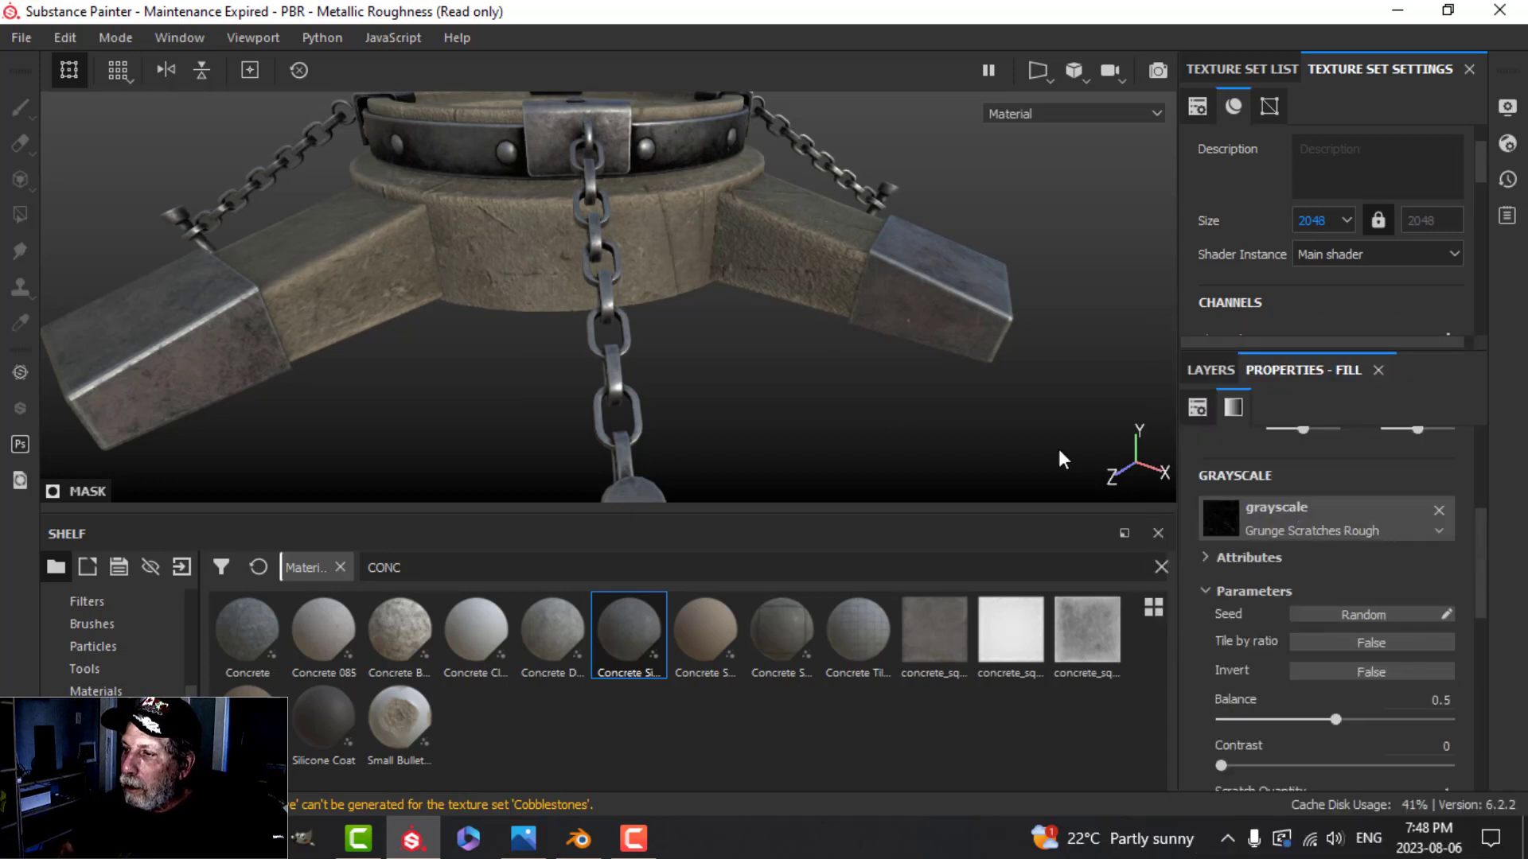
# - Set the mask fill's Scratch Length to 0.71 and examine the scratches across the portal's concrete
pyautogui.keyDown('alt'); pyautogui.moveTo(956, 396); pyautogui.dragTo(893, 369); pyautogui.keyUp('alt')
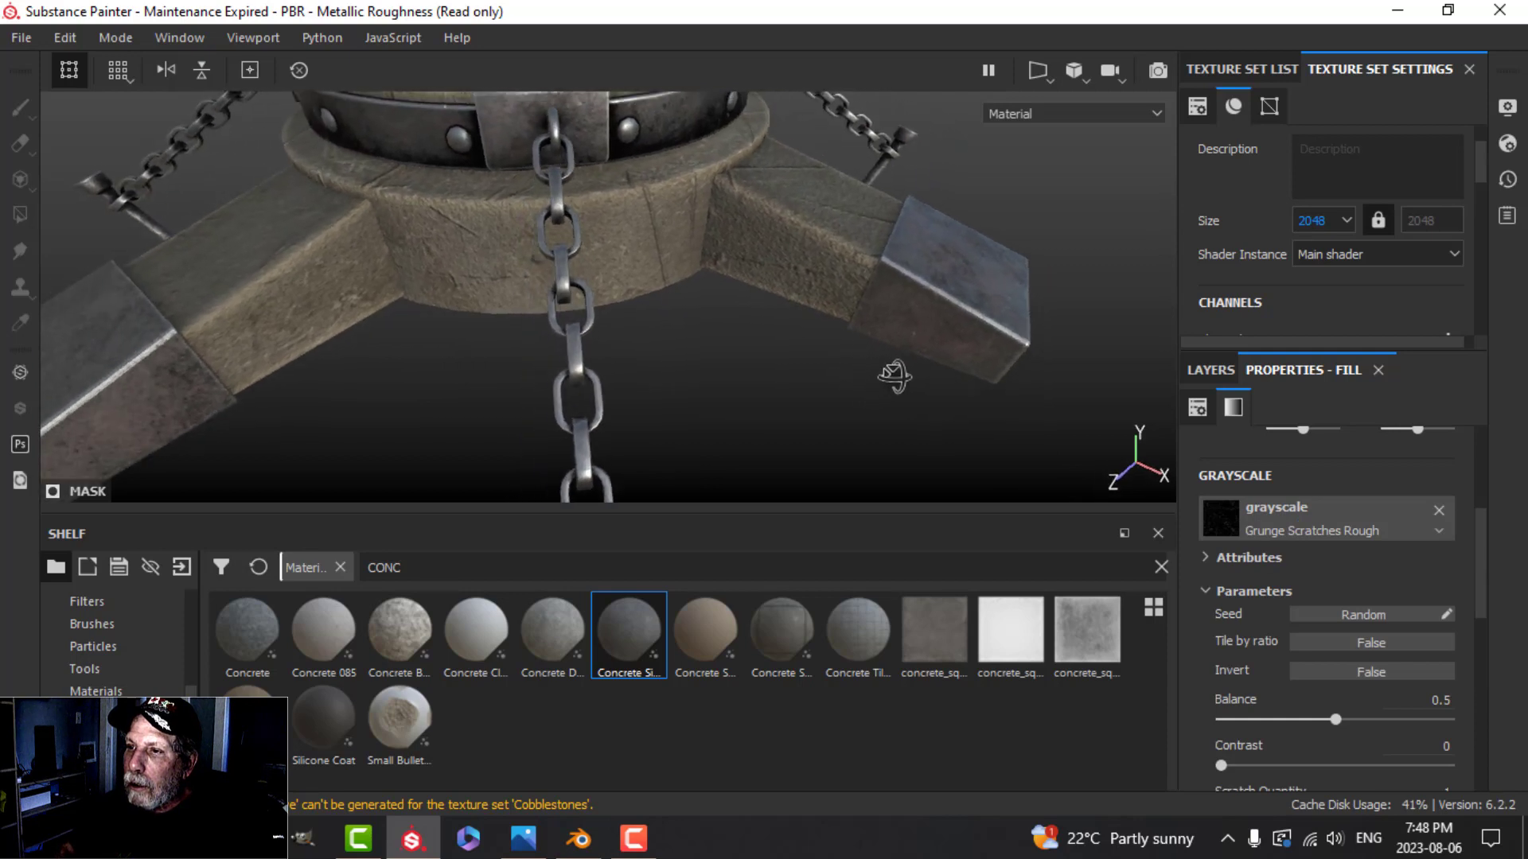
pyautogui.scroll(-6, 1302, 733)
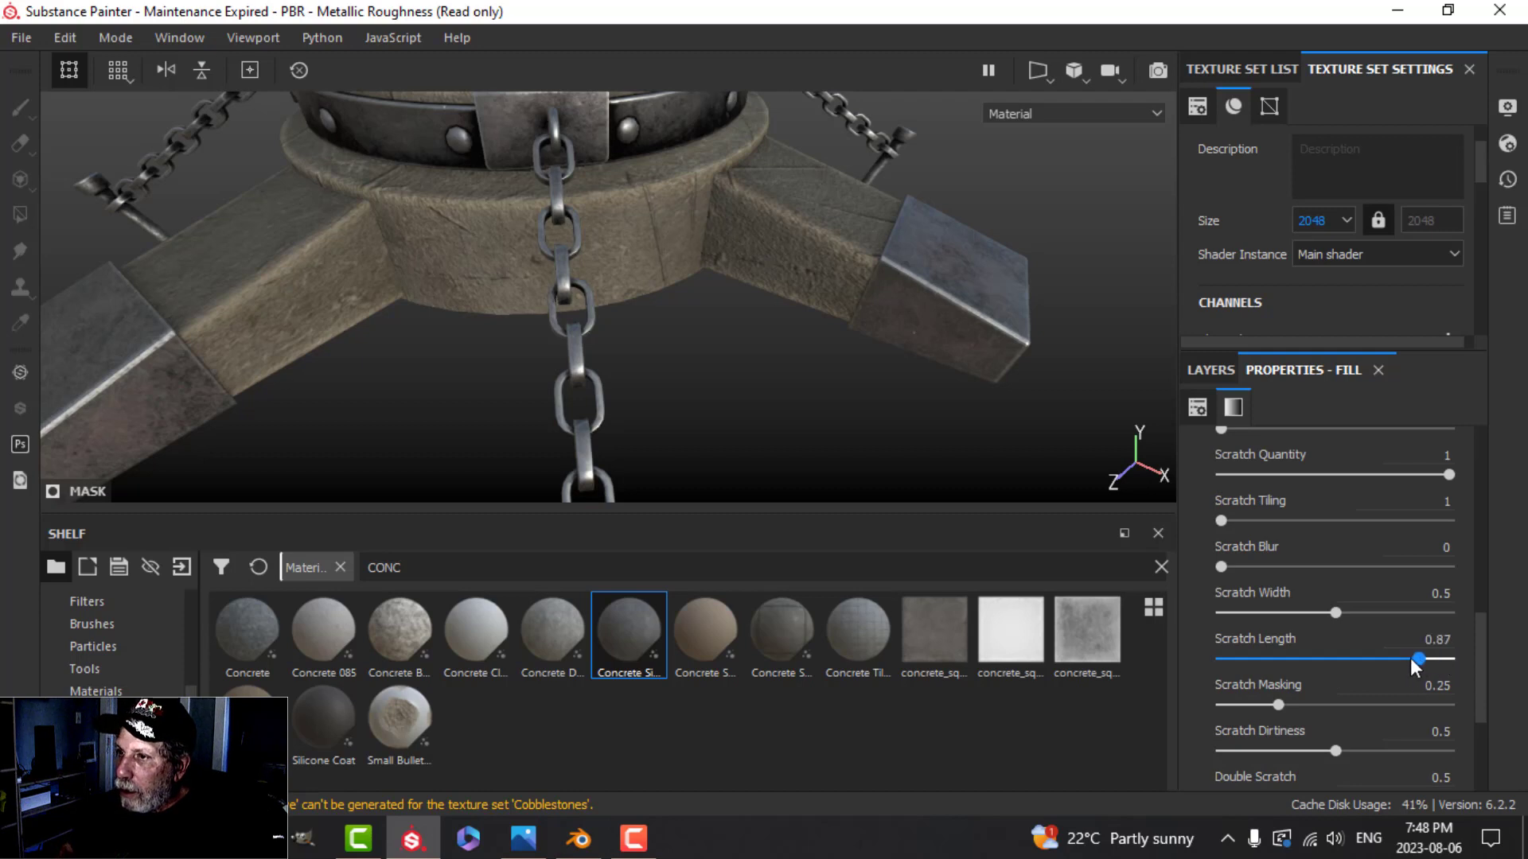
pyautogui.keyDown('alt'); pyautogui.moveTo(561, 330); pyautogui.dragTo(630, 362); pyautogui.keyUp('alt')
pyautogui.keyDown('alt'); pyautogui.moveTo(255, 232); pyautogui.dragTo(455, 315); pyautogui.keyUp('alt')
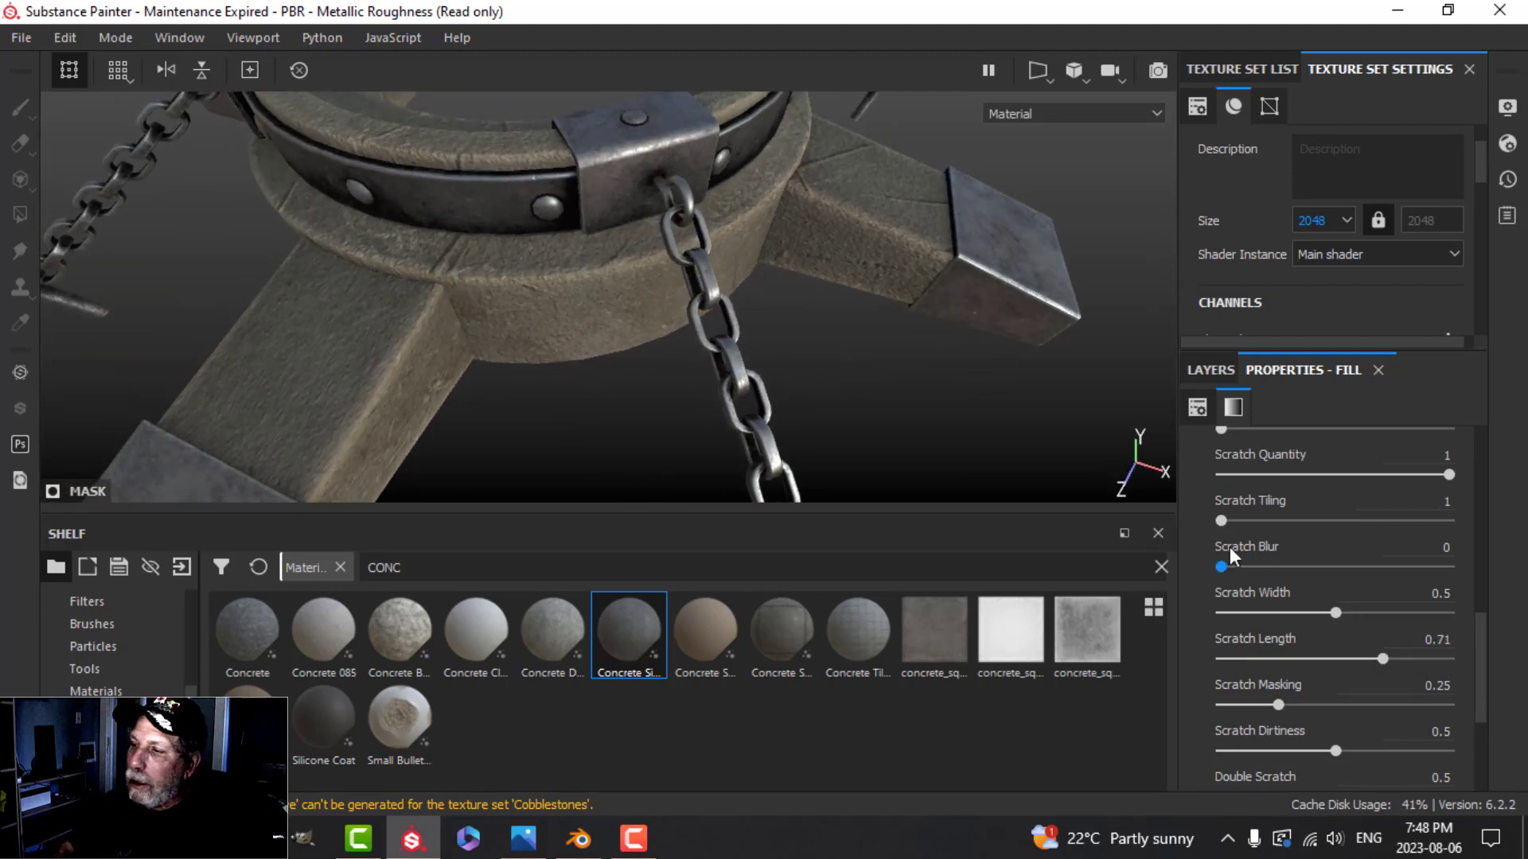
pyautogui.scroll(5, 1272, 465)
pyautogui.scroll(2, 1290, 508)
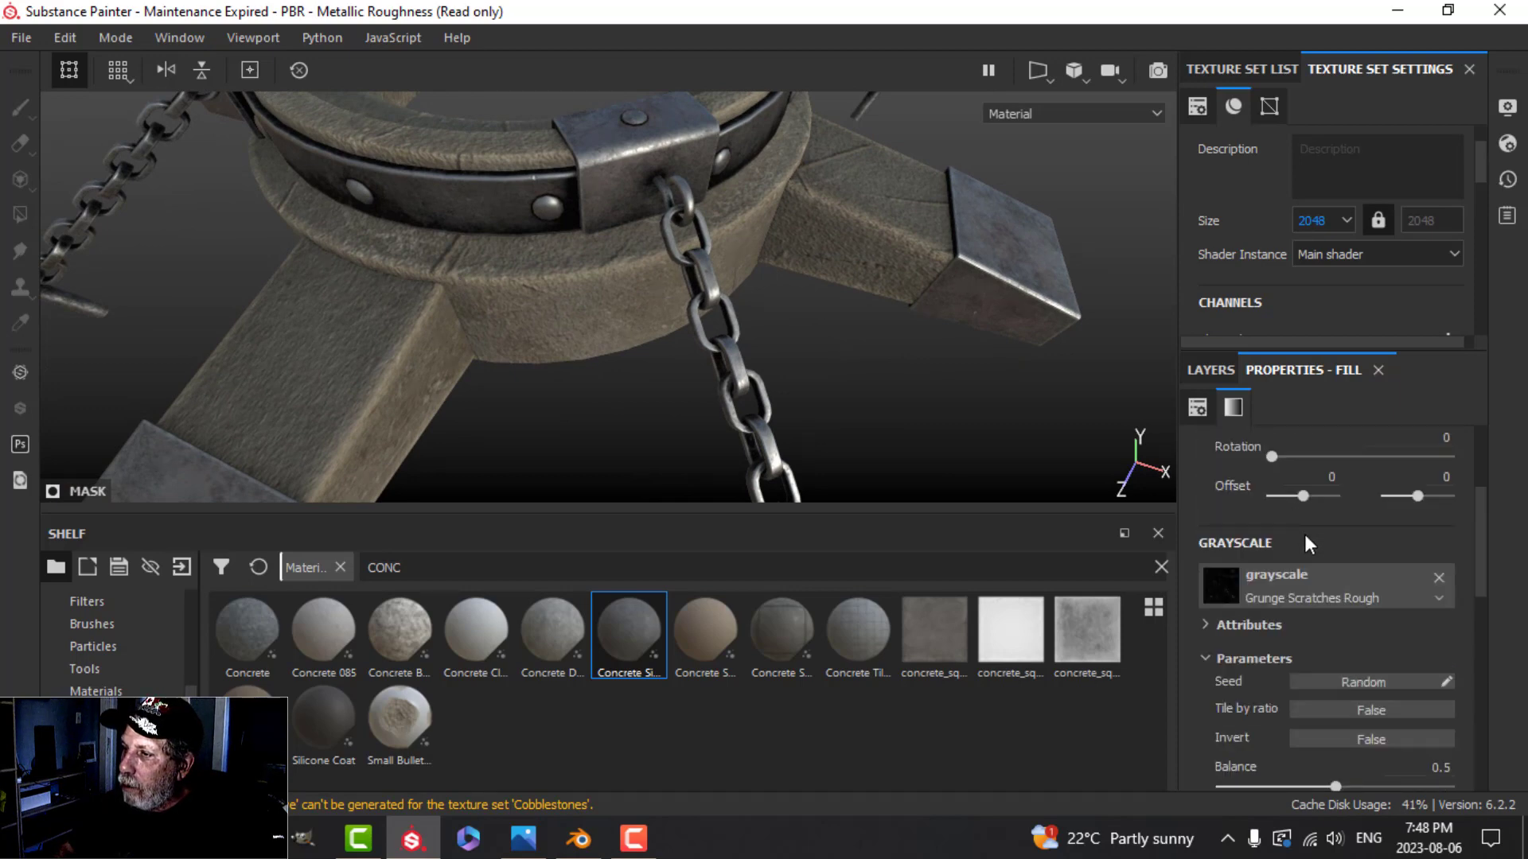
pyautogui.scroll(3, 1310, 530)
pyautogui.scroll(-1, 1311, 573)
pyautogui.scroll(-3, 1311, 588)
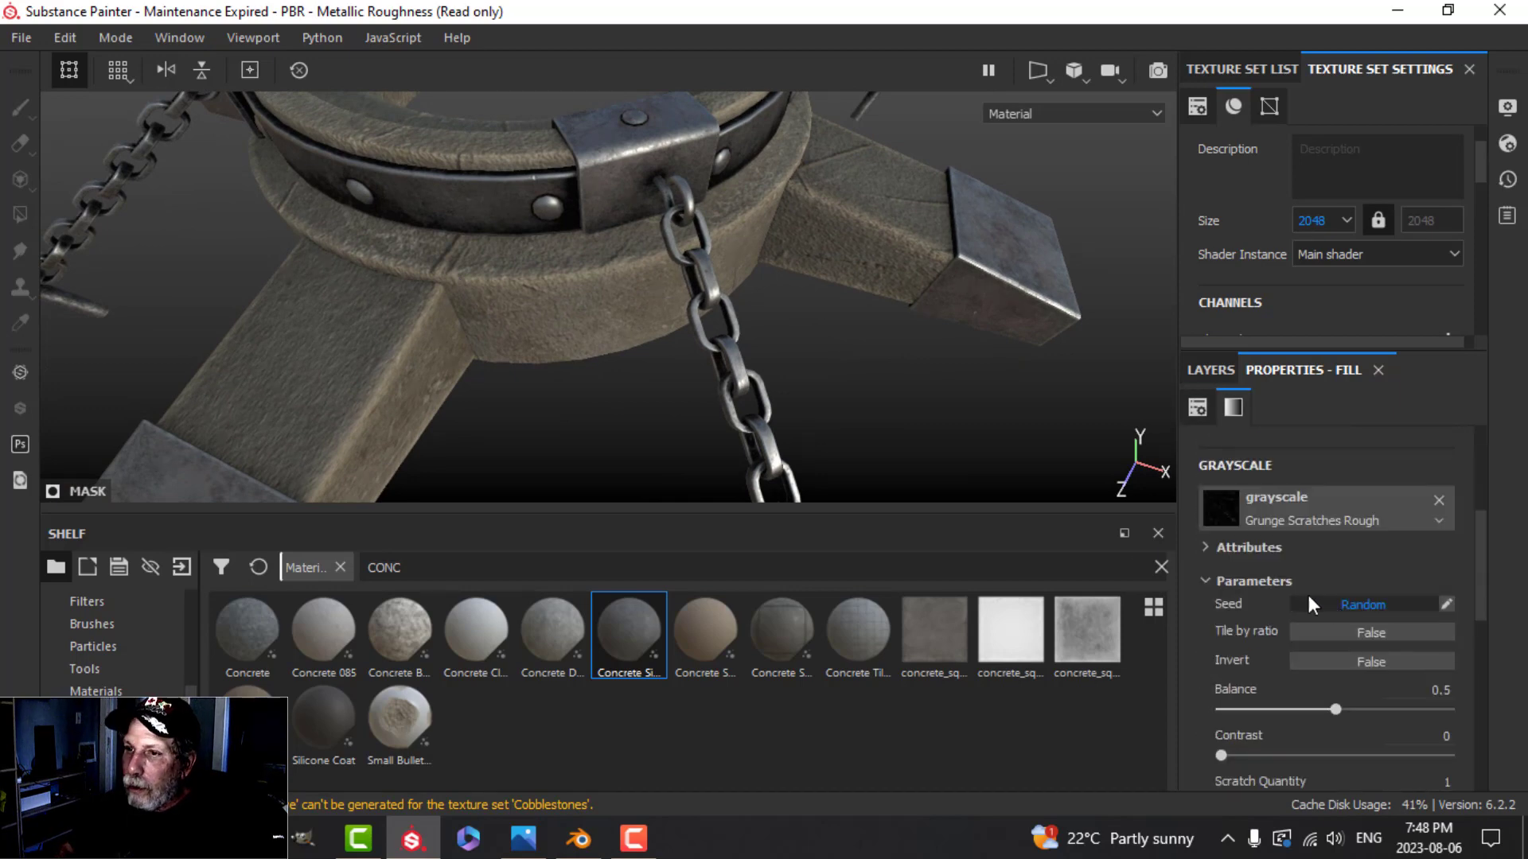
pyautogui.keyDown('alt'); pyautogui.moveTo(760, 399); pyautogui.dragTo(859, 350); pyautogui.keyUp('alt')
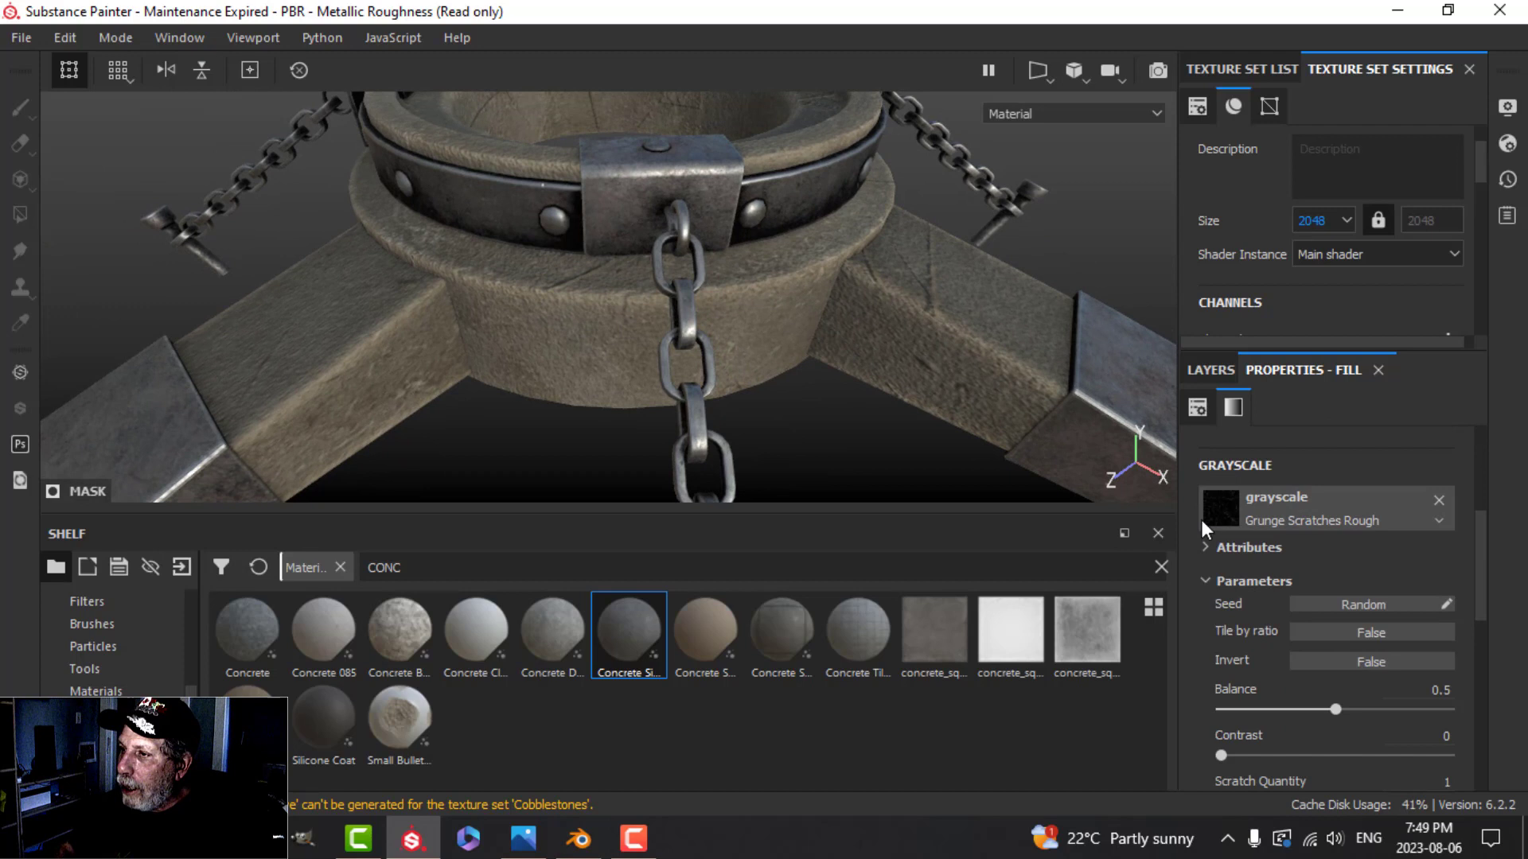
# - Set the Height of the scratch-masked fill layer to -0.2 so the scratches cut into the concrete
pyautogui.click(1211, 370)
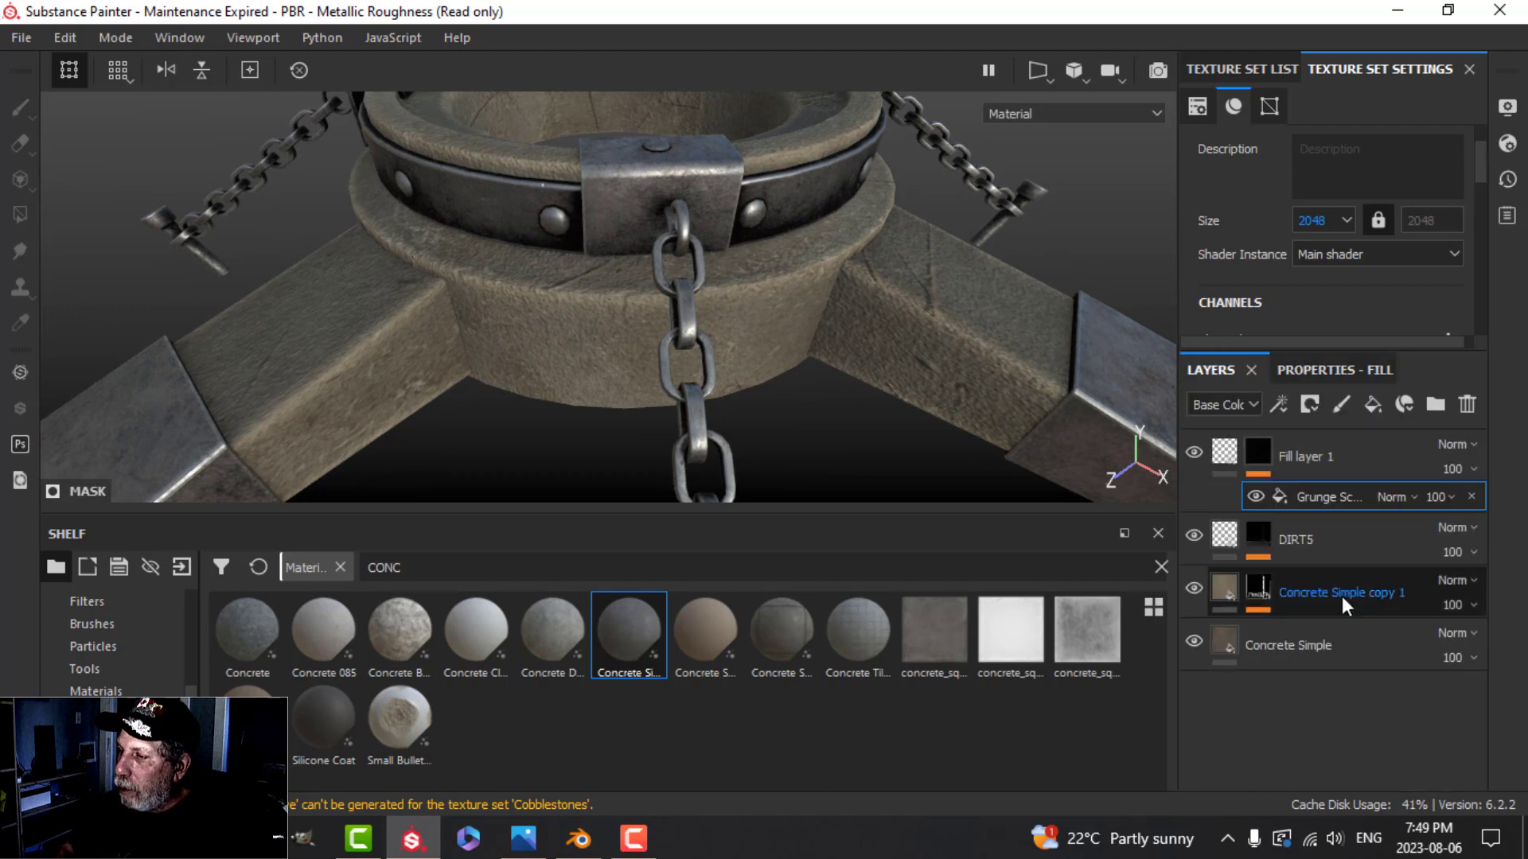
pyautogui.click(1317, 372)
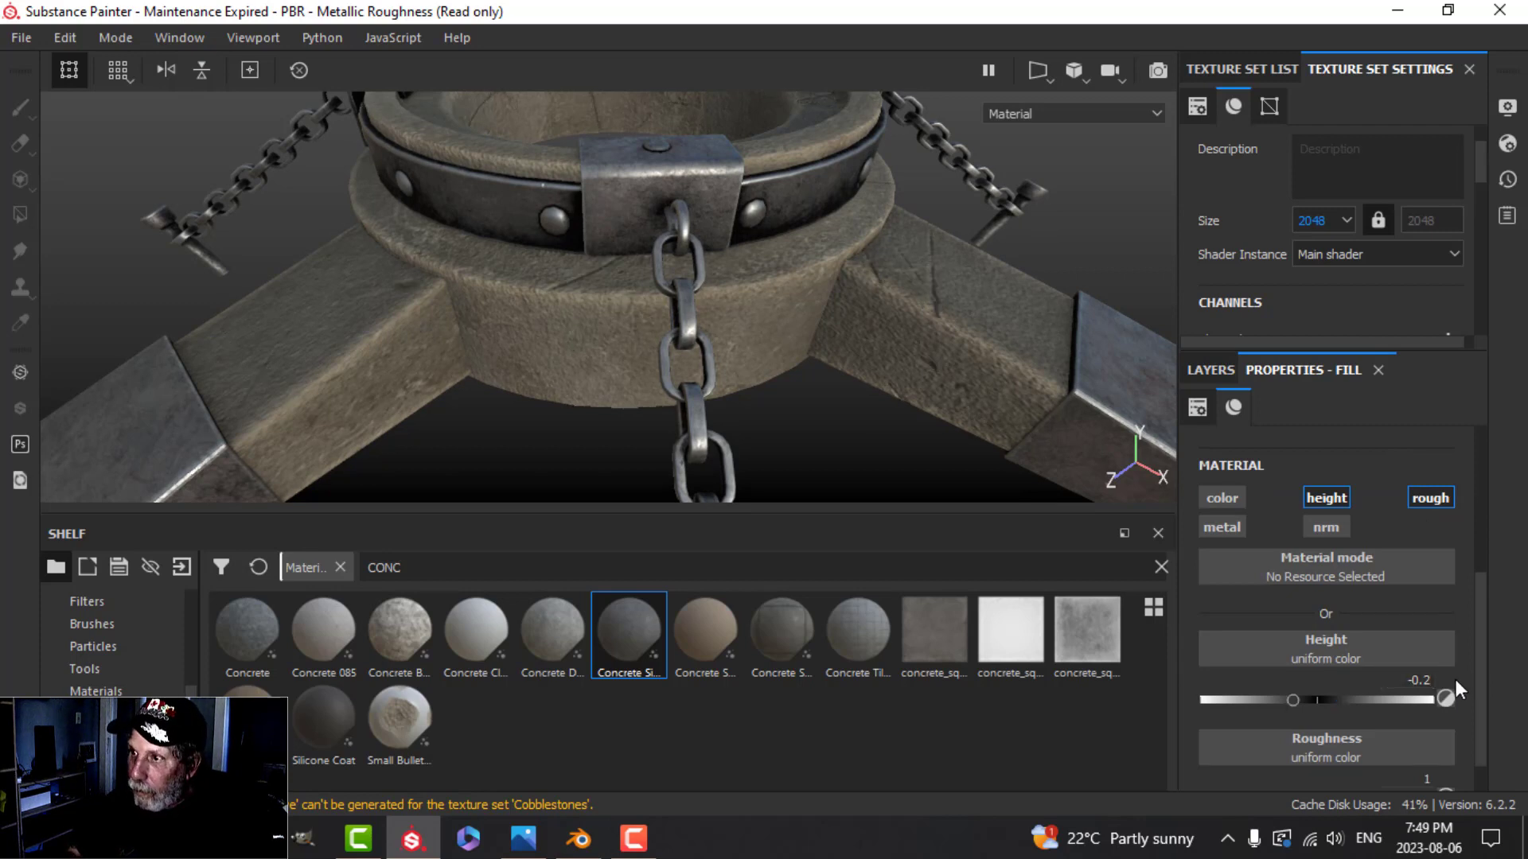
pyautogui.keyDown('alt'); pyautogui.moveTo(1061, 489); pyautogui.dragTo(898, 364); pyautogui.keyUp('alt')
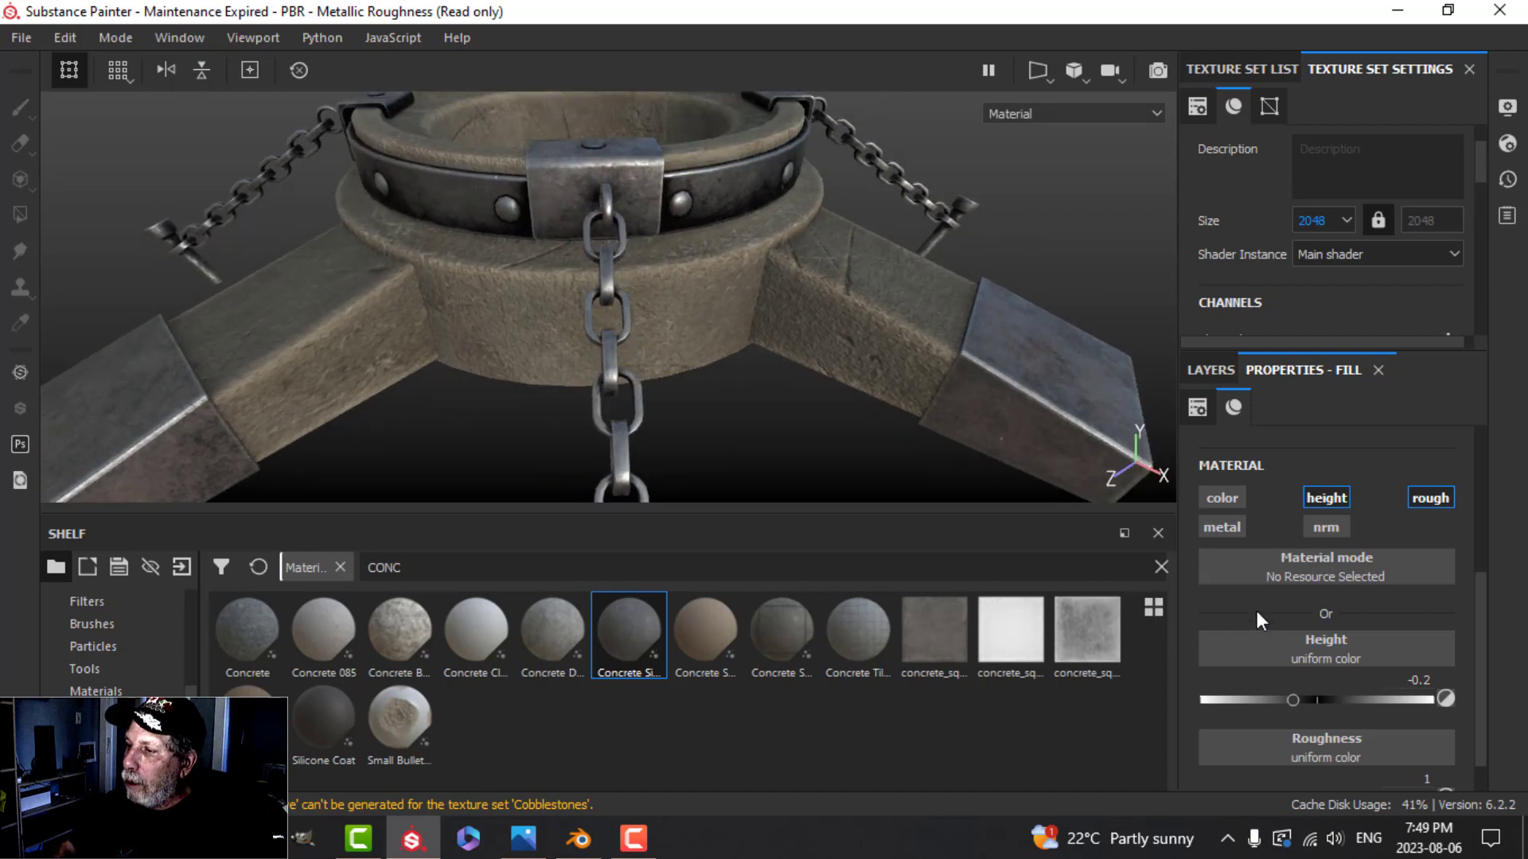
# - Set the Balance of the Grunge Scratches Rough mask fill to 0.24 and inspect the concrete from several angles
pyautogui.click(1220, 369)
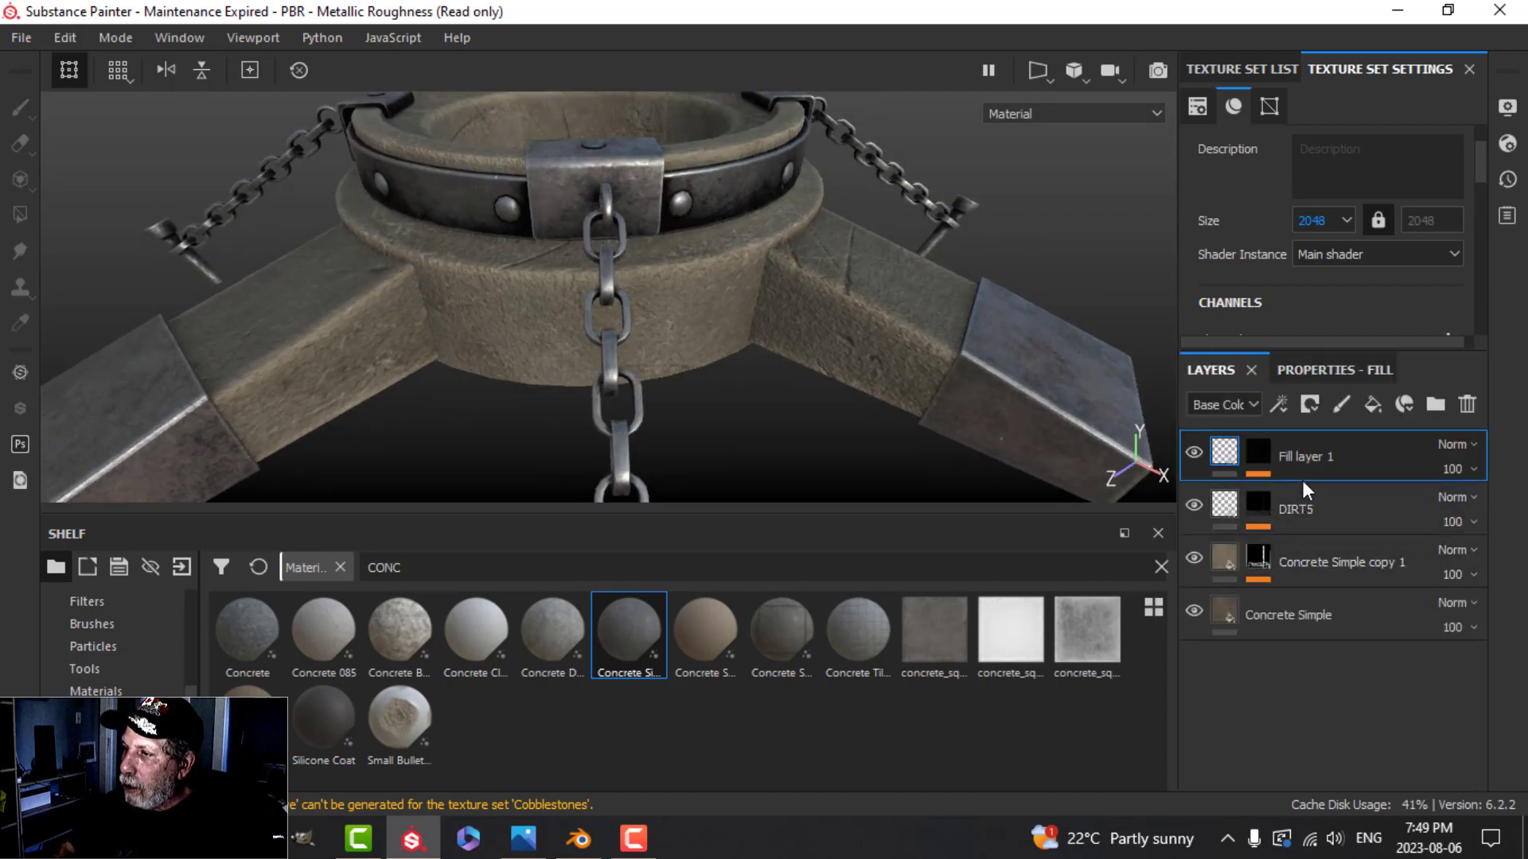
pyautogui.click(1287, 468)
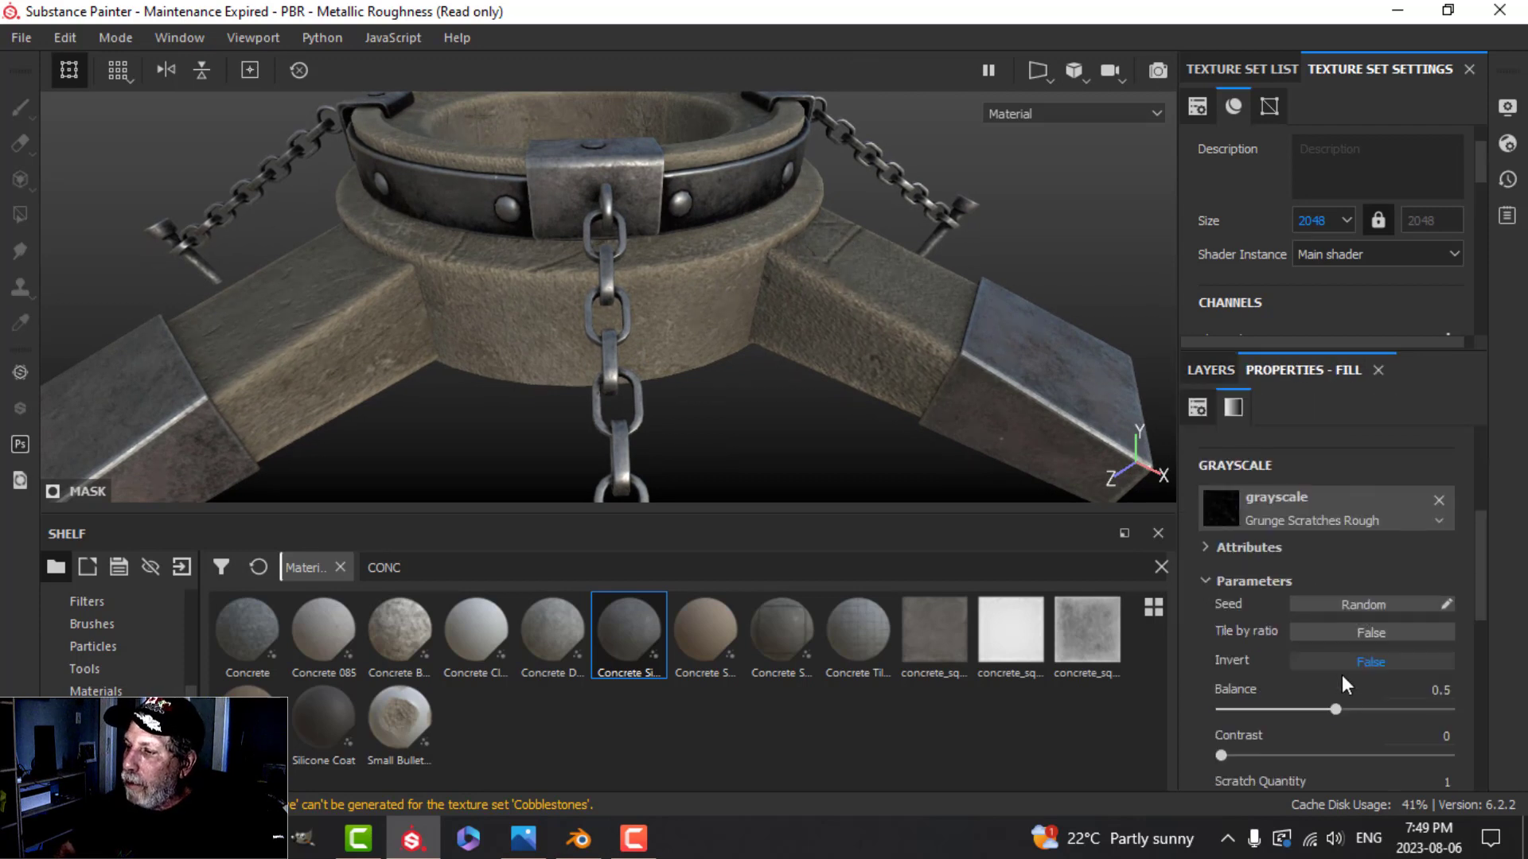
pyautogui.moveTo(1337, 710); pyautogui.dragTo(1275, 710)
pyautogui.keyDown('alt'); pyautogui.moveTo(891, 373); pyautogui.dragTo(851, 402); pyautogui.keyUp('alt')
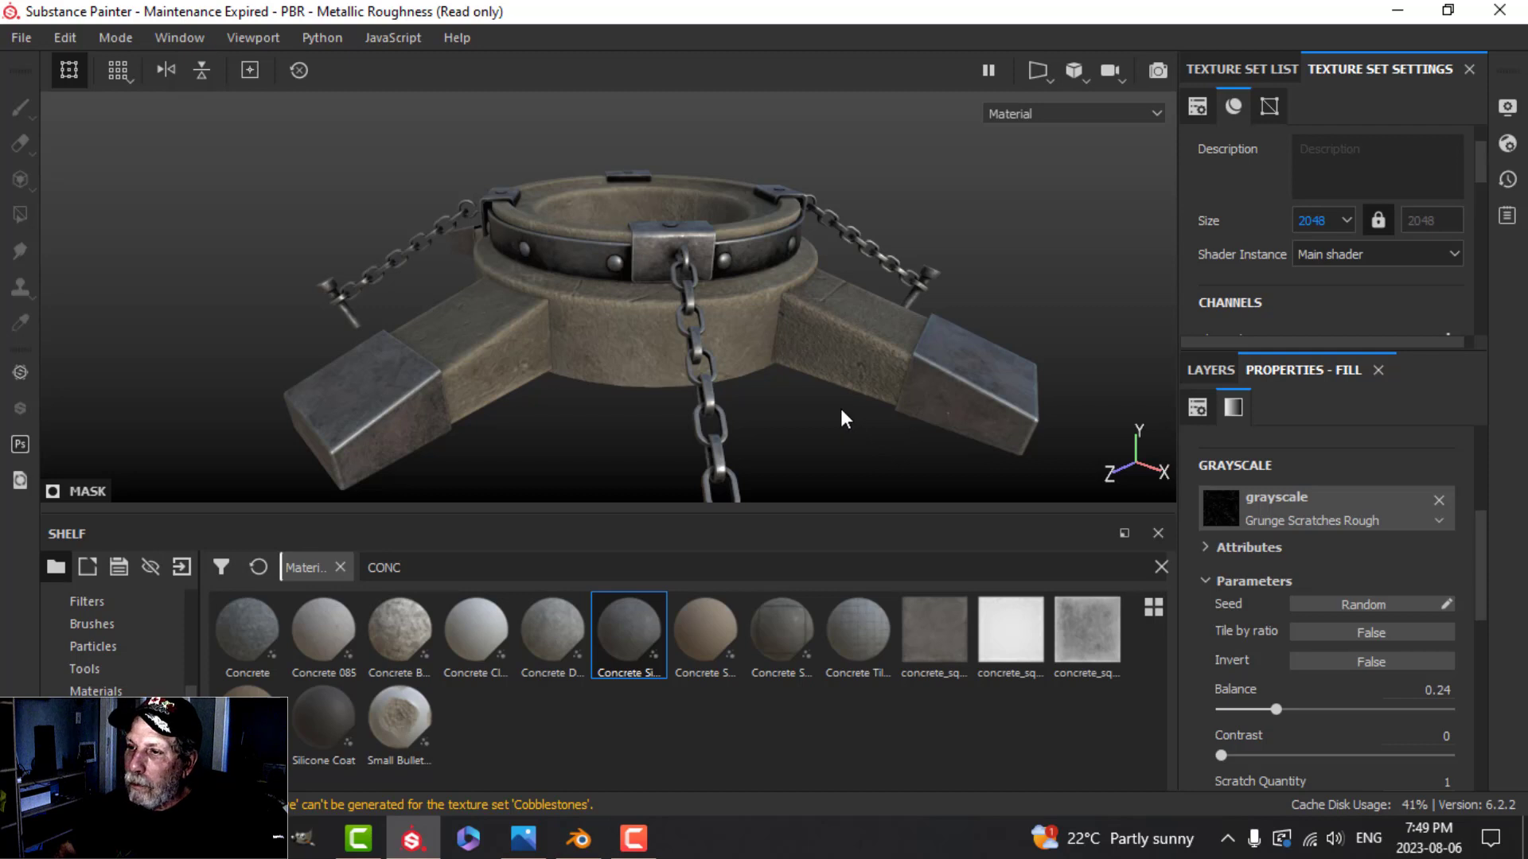
pyautogui.scroll(2, 841, 411)
pyautogui.keyDown('alt'); pyautogui.moveTo(927, 356); pyautogui.dragTo(870, 393); pyautogui.keyUp('alt')
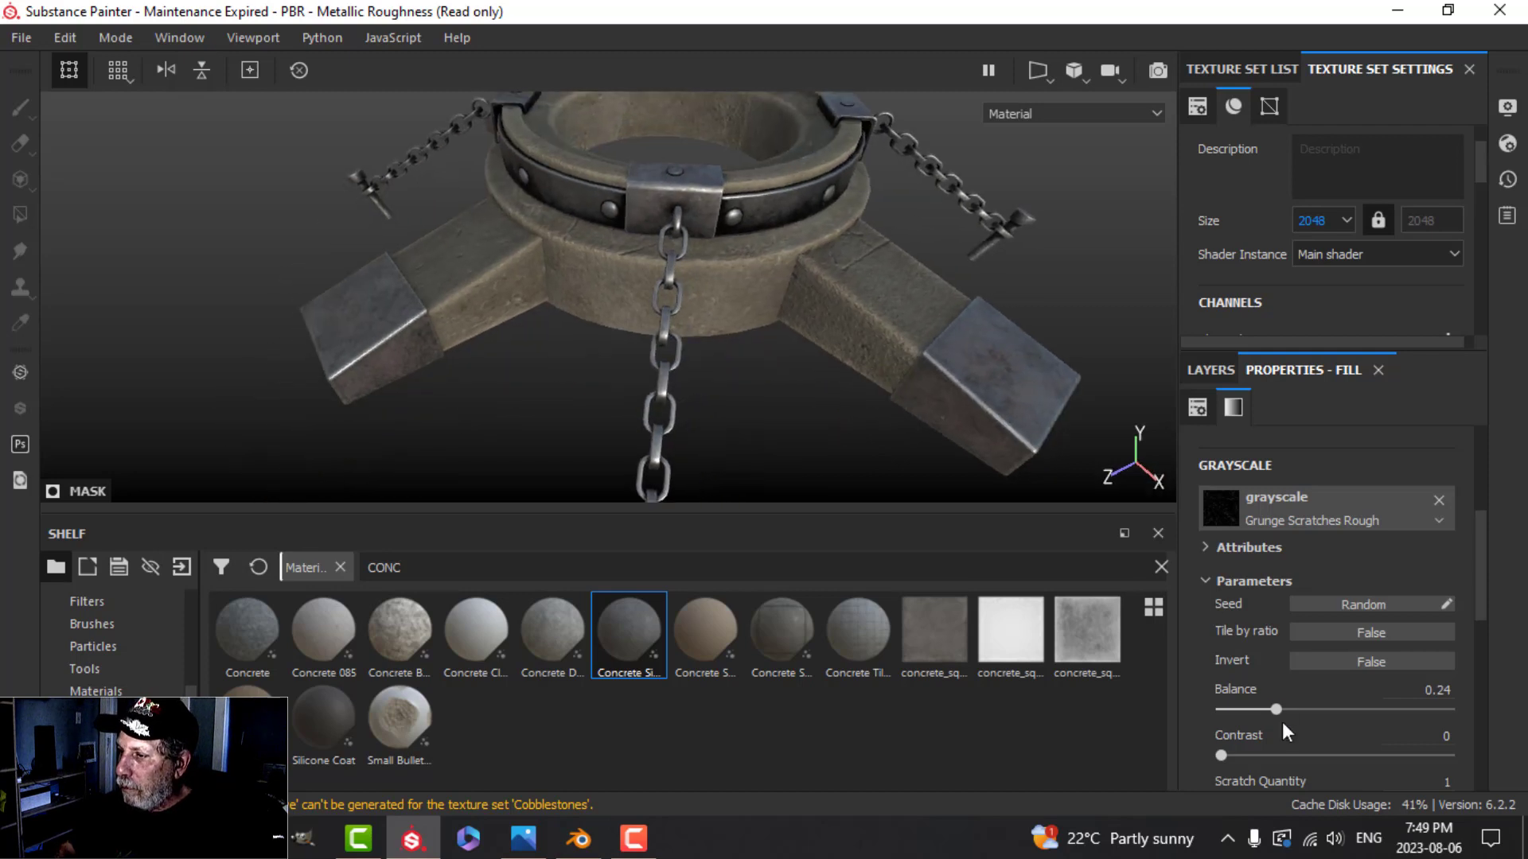
# - Refine the scratch mask fill with Contrast 0.12, Scratch Width 0.39 and Scratch Length 0.65
pyautogui.moveTo(1222, 755); pyautogui.dragTo(1248, 755)
pyautogui.scroll(-3, 1347, 727)
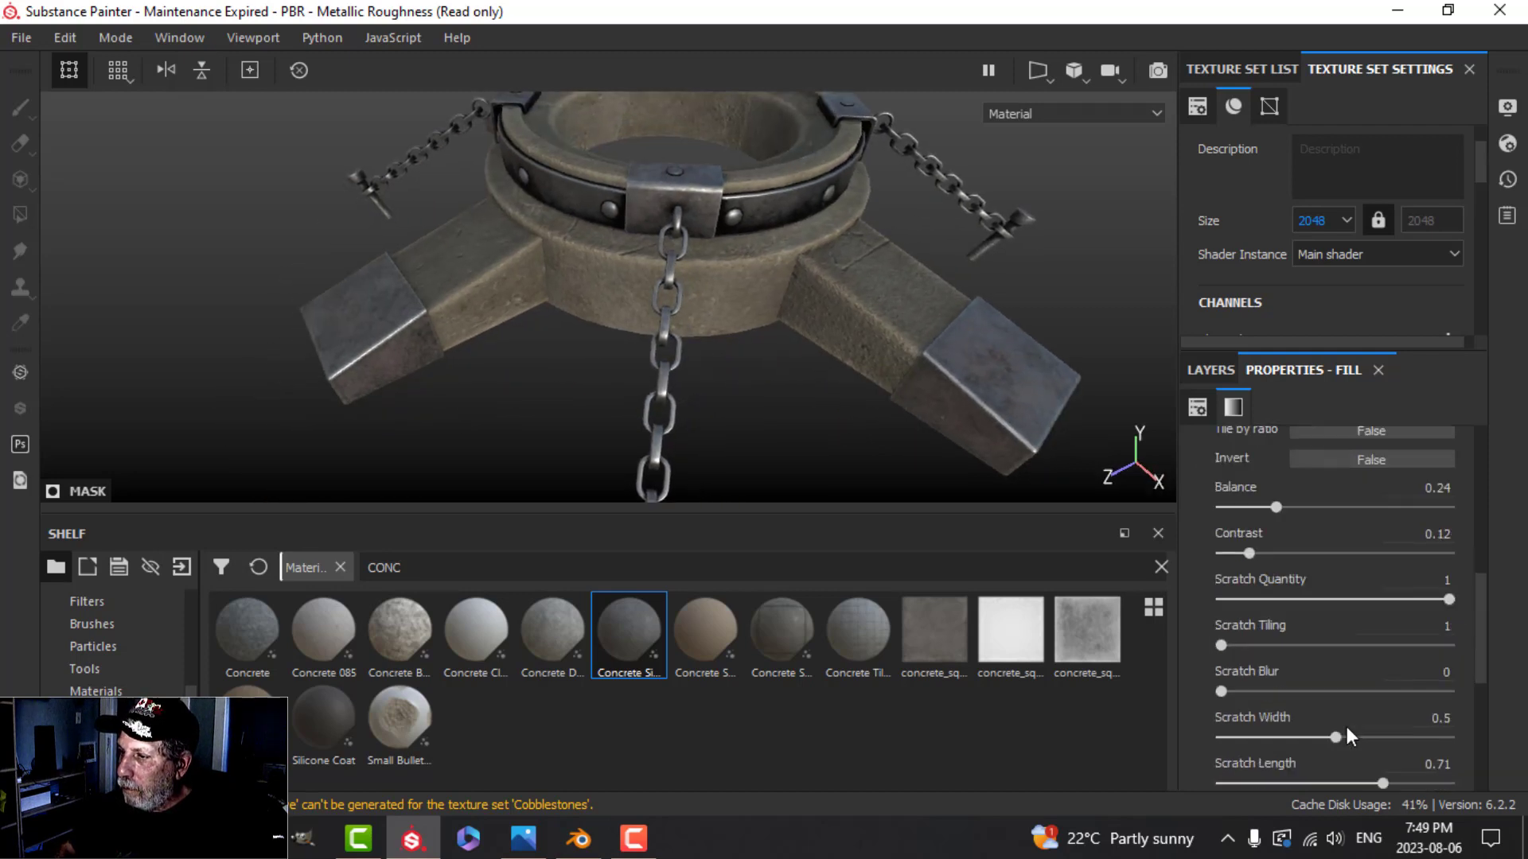
pyautogui.moveTo(1336, 672); pyautogui.dragTo(1308, 666)
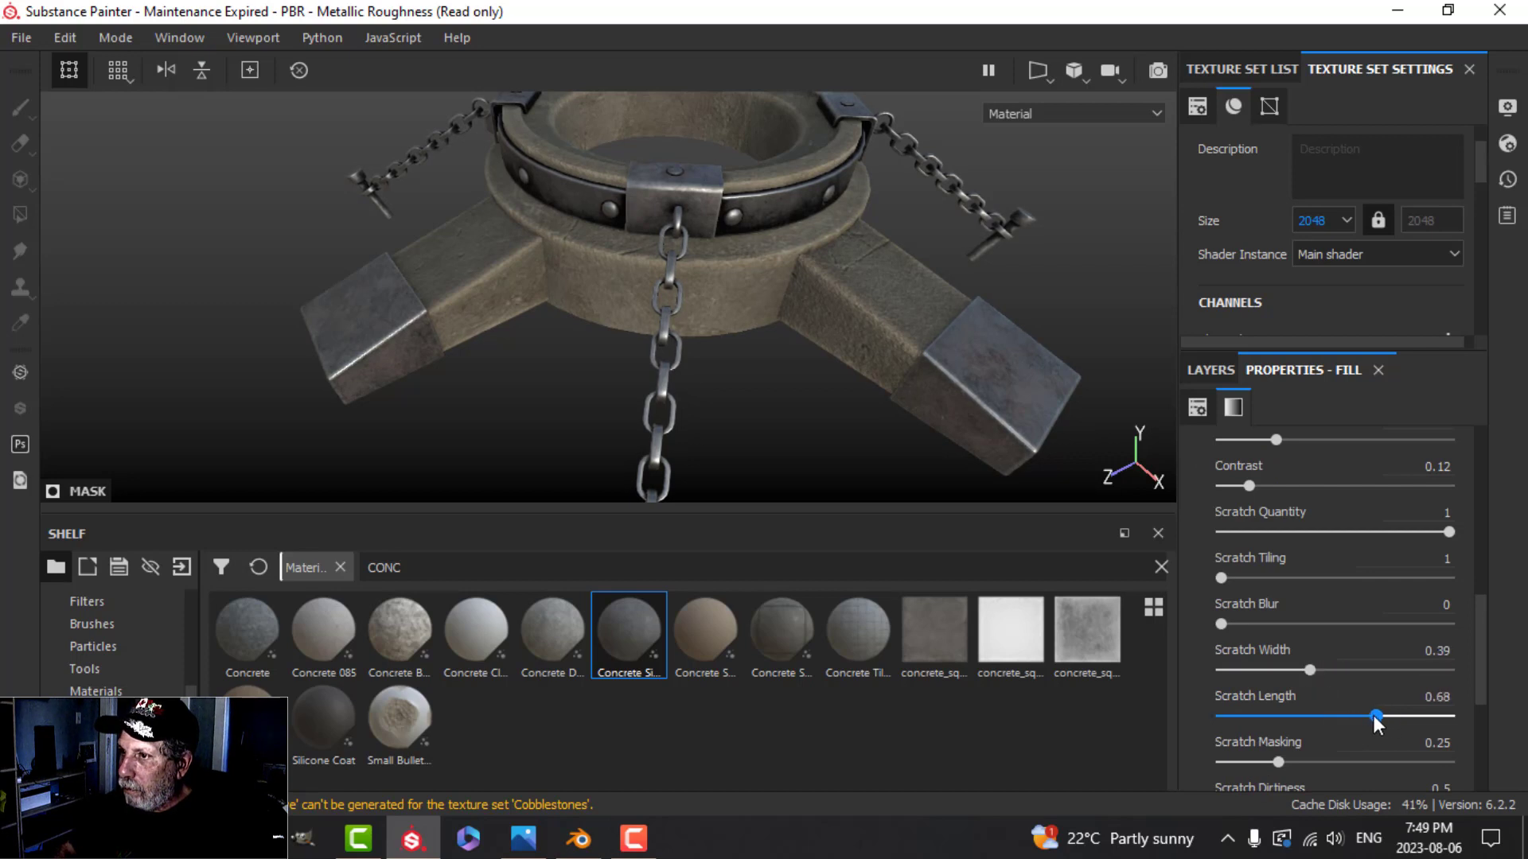
pyautogui.moveTo(852, 340)
pyautogui.keyDown('alt'); pyautogui.mouseDown()
pyautogui.moveTo(856, 286)
pyautogui.moveTo(838, 324)
pyautogui.mouseUp(); pyautogui.keyUp('alt')
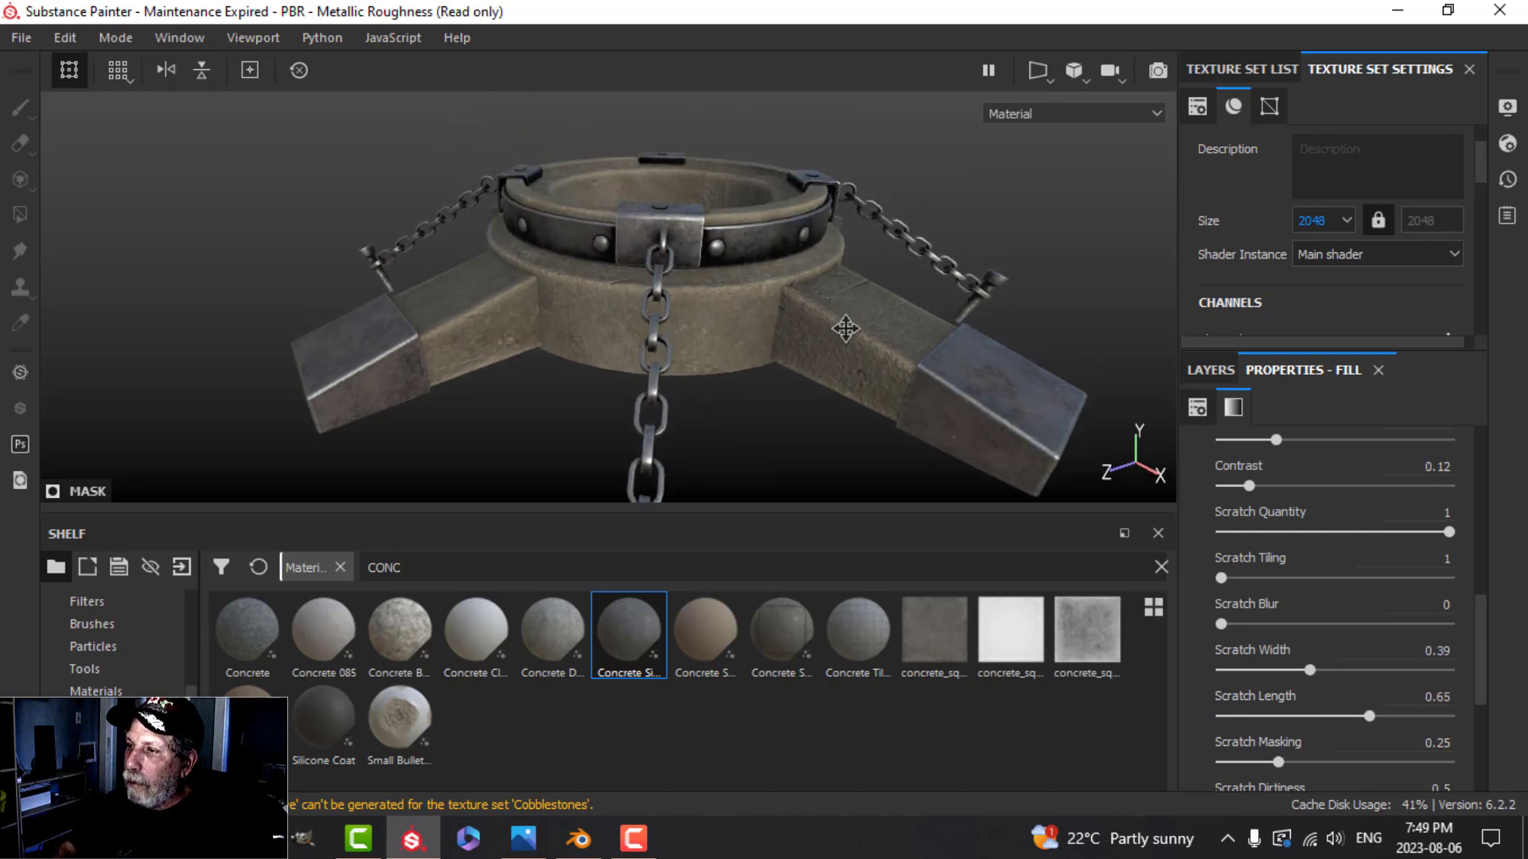
# - Rename the top fill layer as SCRATCHES and select its material content instead of its mask
pyautogui.click(1208, 371)
pyautogui.doubleClick(1304, 456)
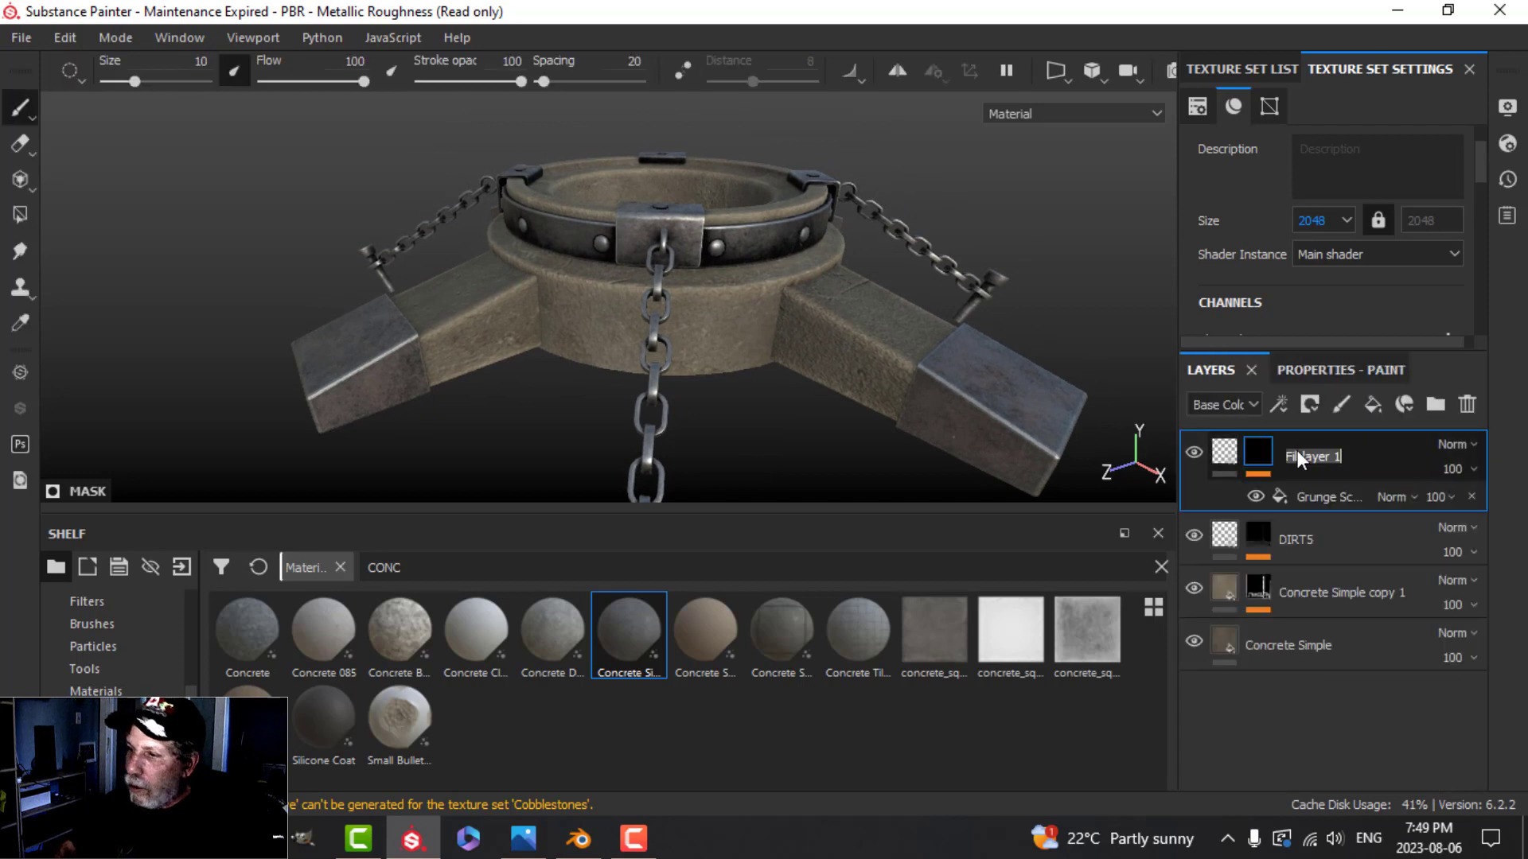
pyautogui.write('SCRATCH')
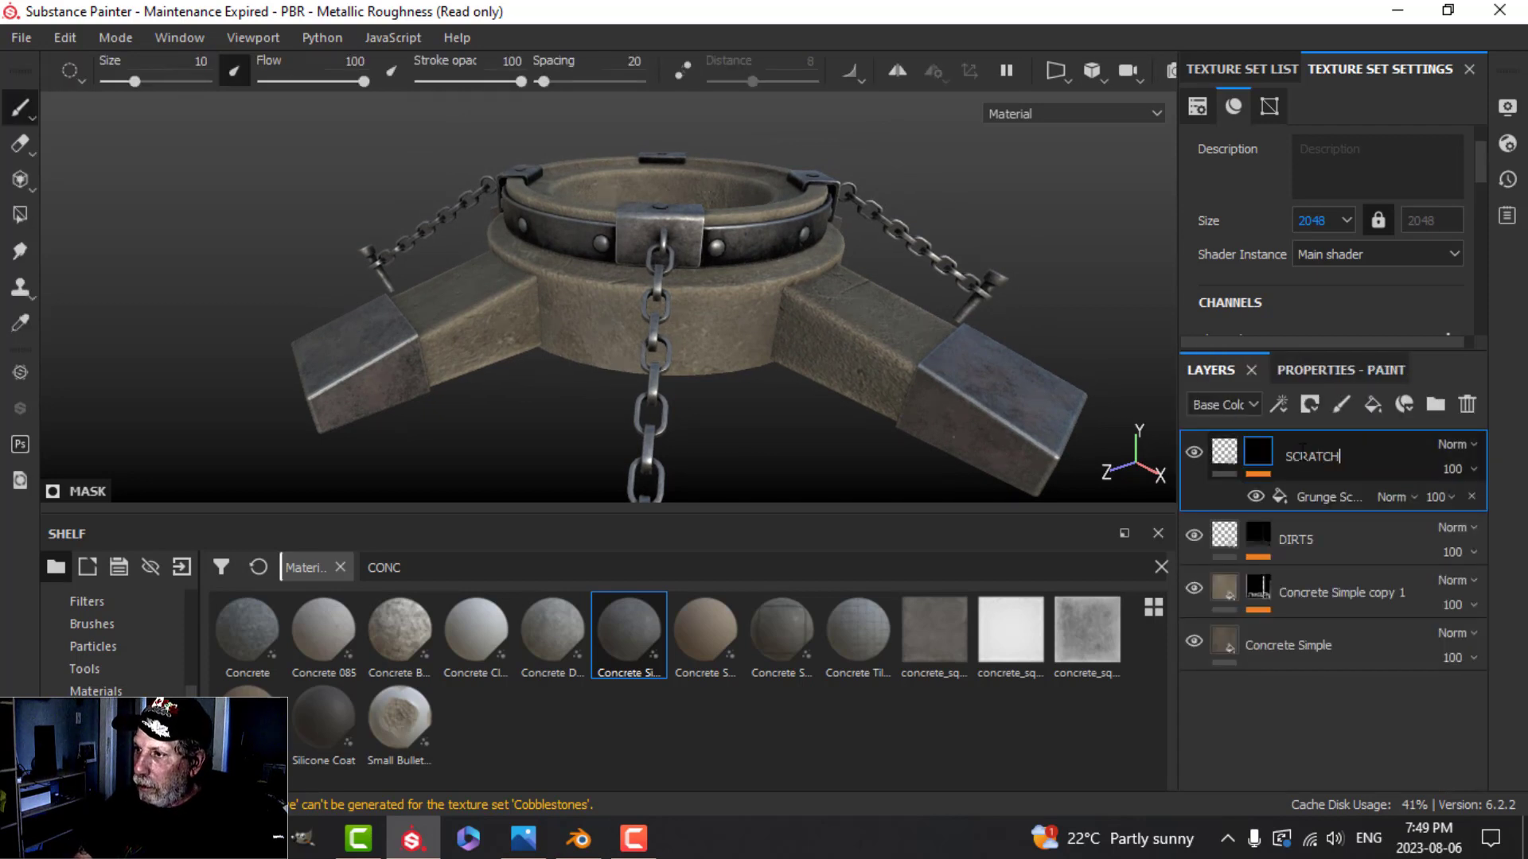
pyautogui.press('BackSpace')
pyautogui.press('BackSpace')
pyautogui.write('CHES')
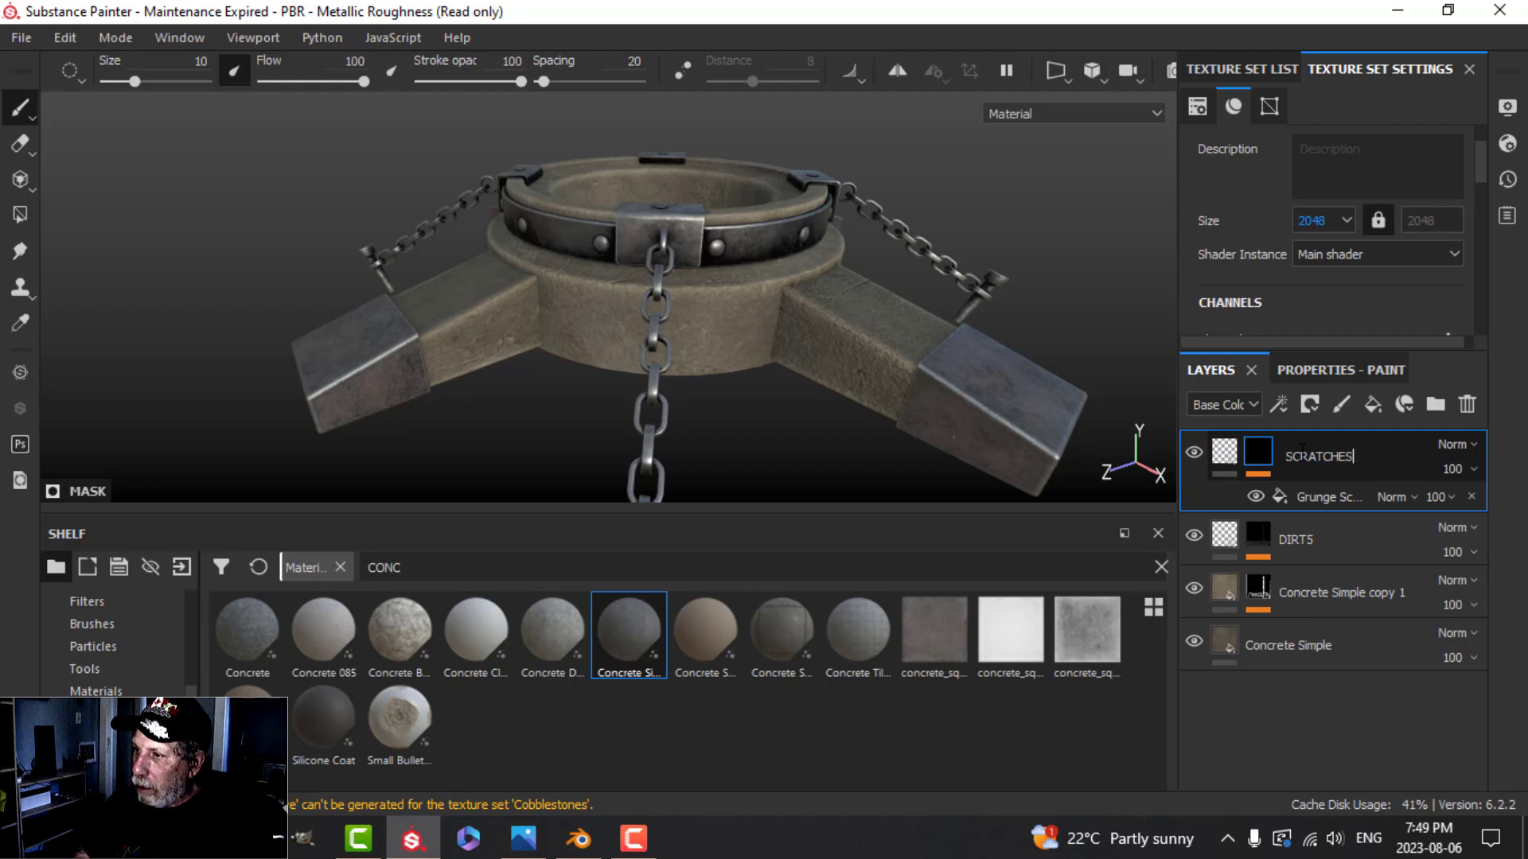
pyautogui.press('Return')
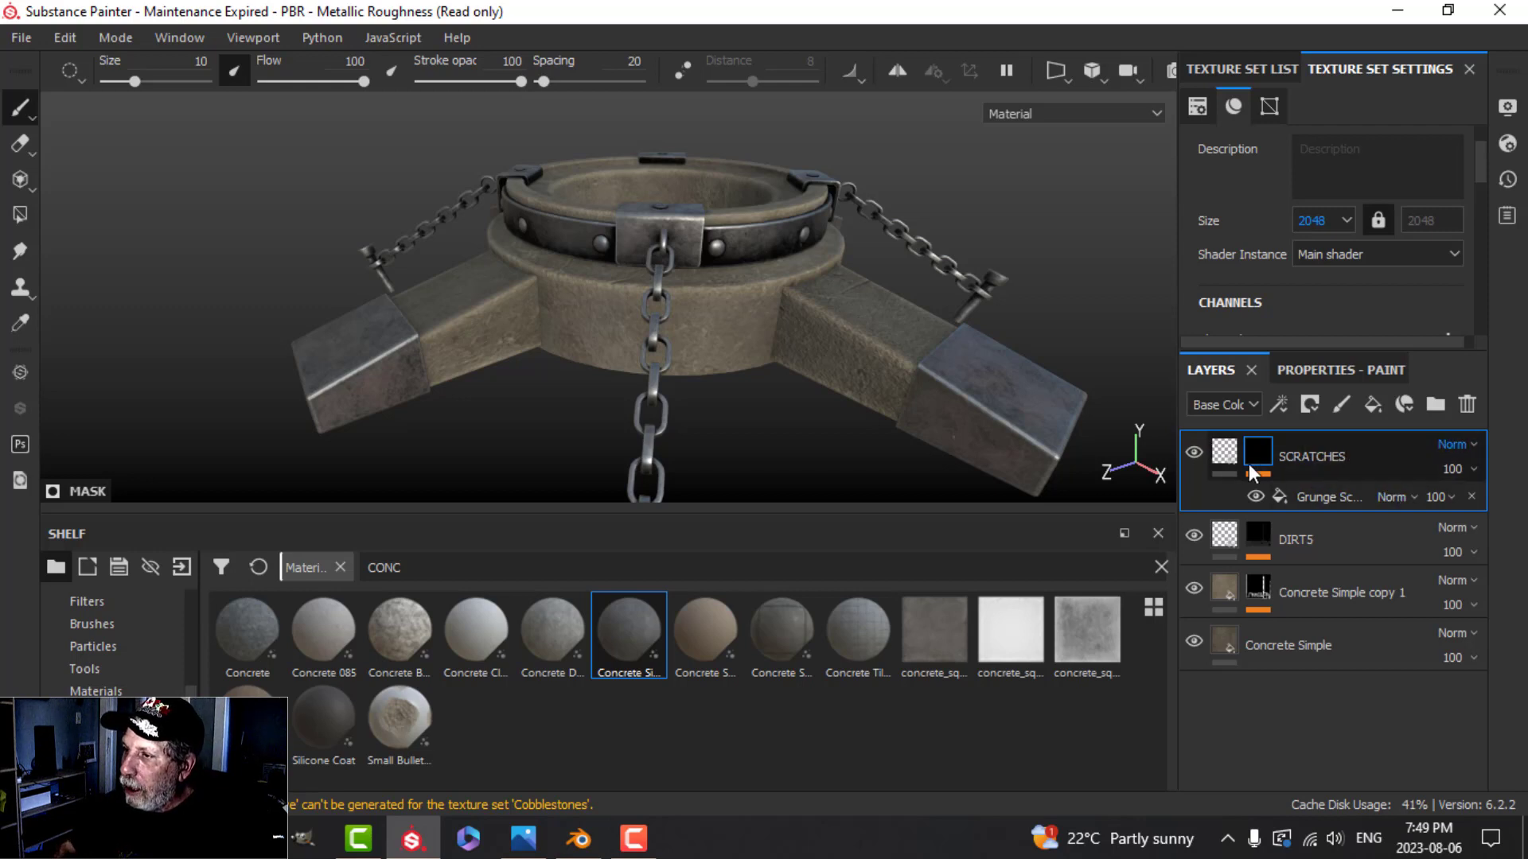
pyautogui.click(1225, 457)
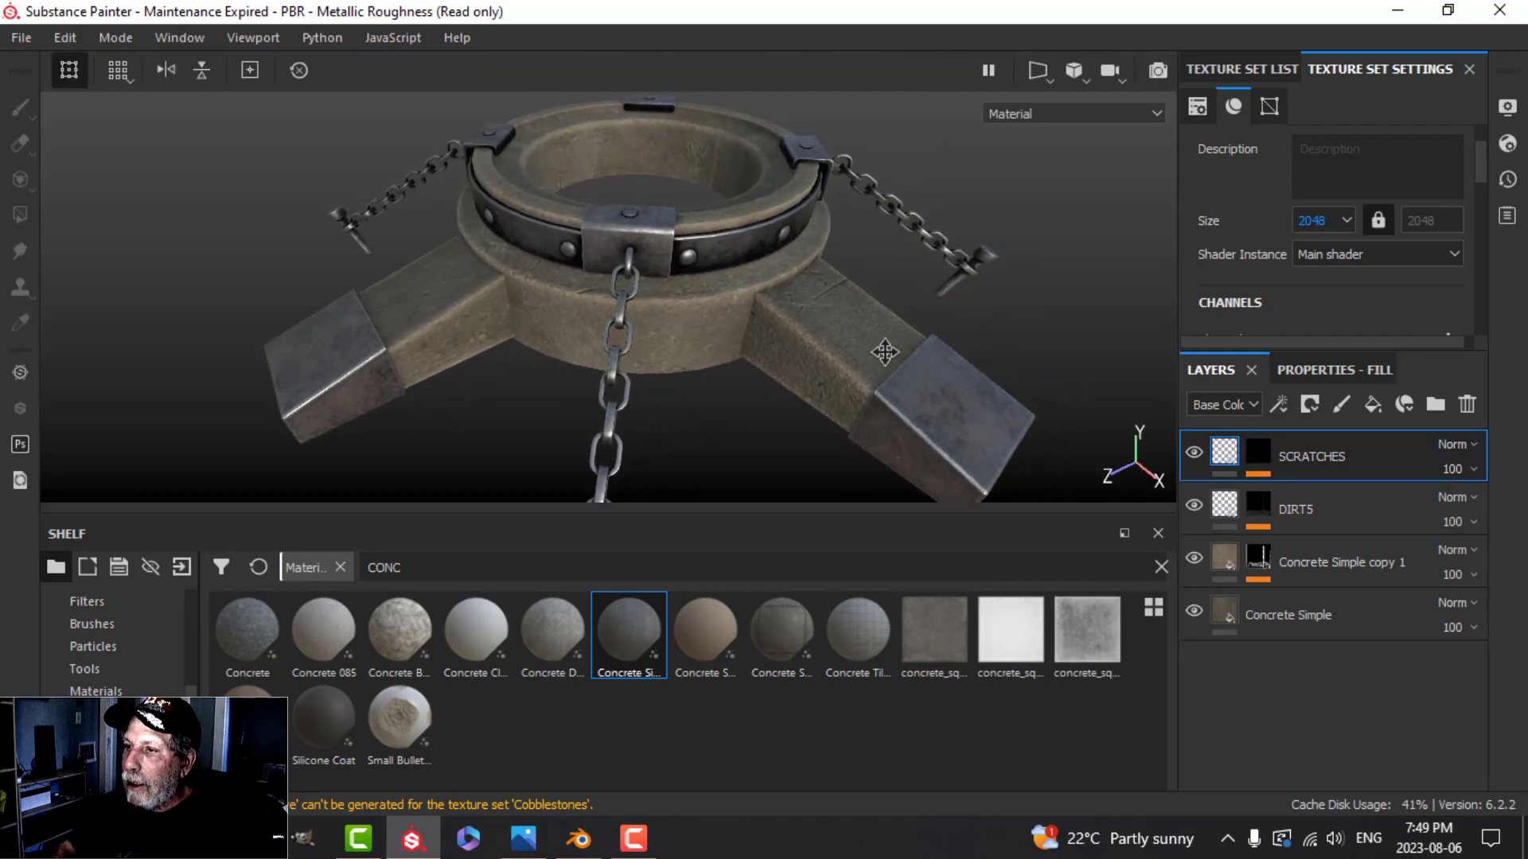
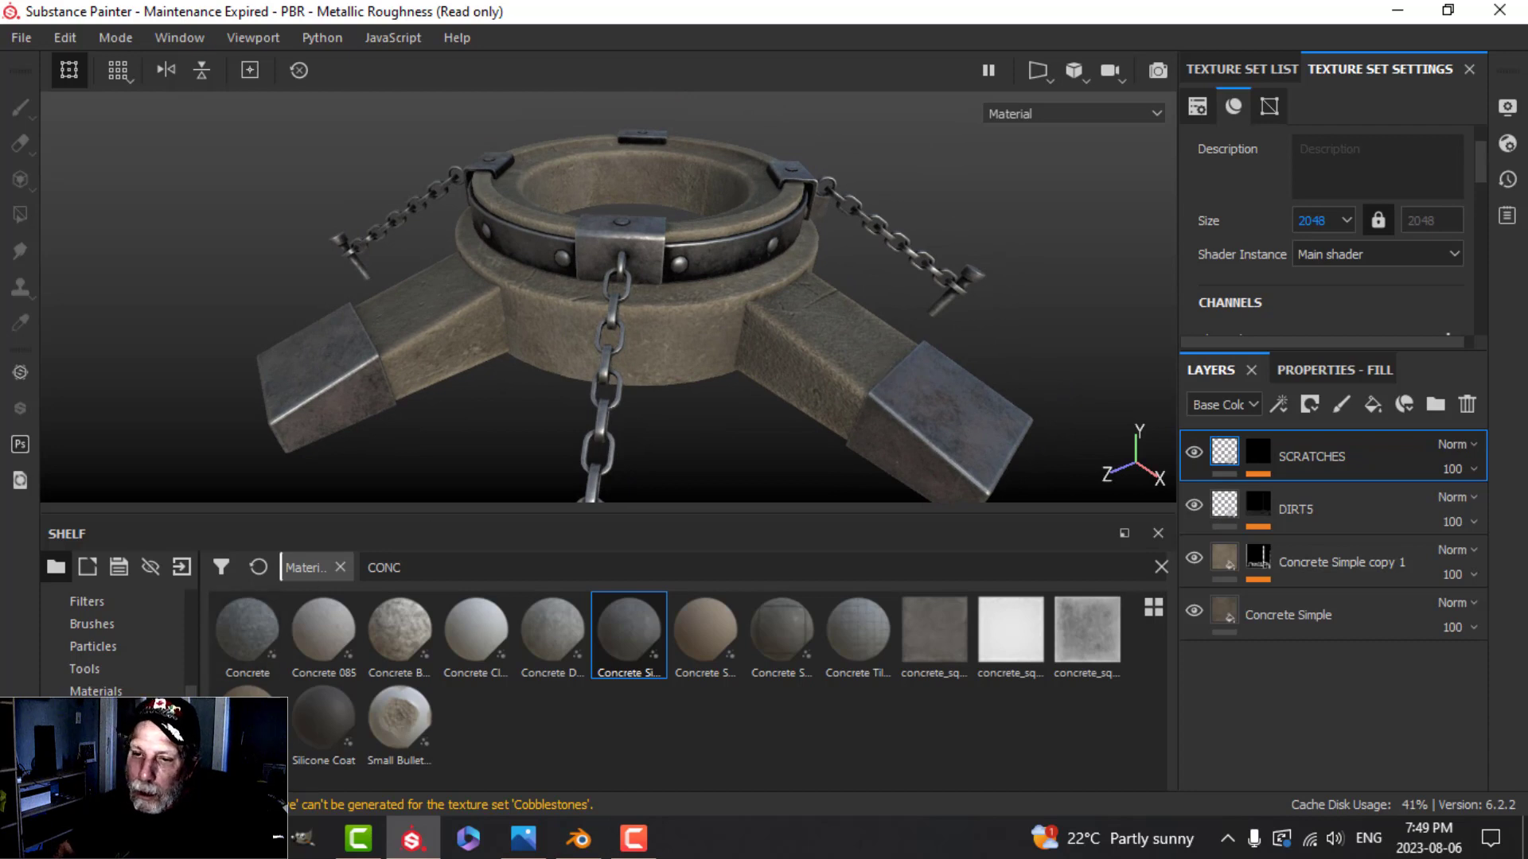
# - Add the Rust Coarse material as a new layer above SCRATCHES and give it a black mask
pyautogui.click(99, 690)
pyautogui.write('RUST')
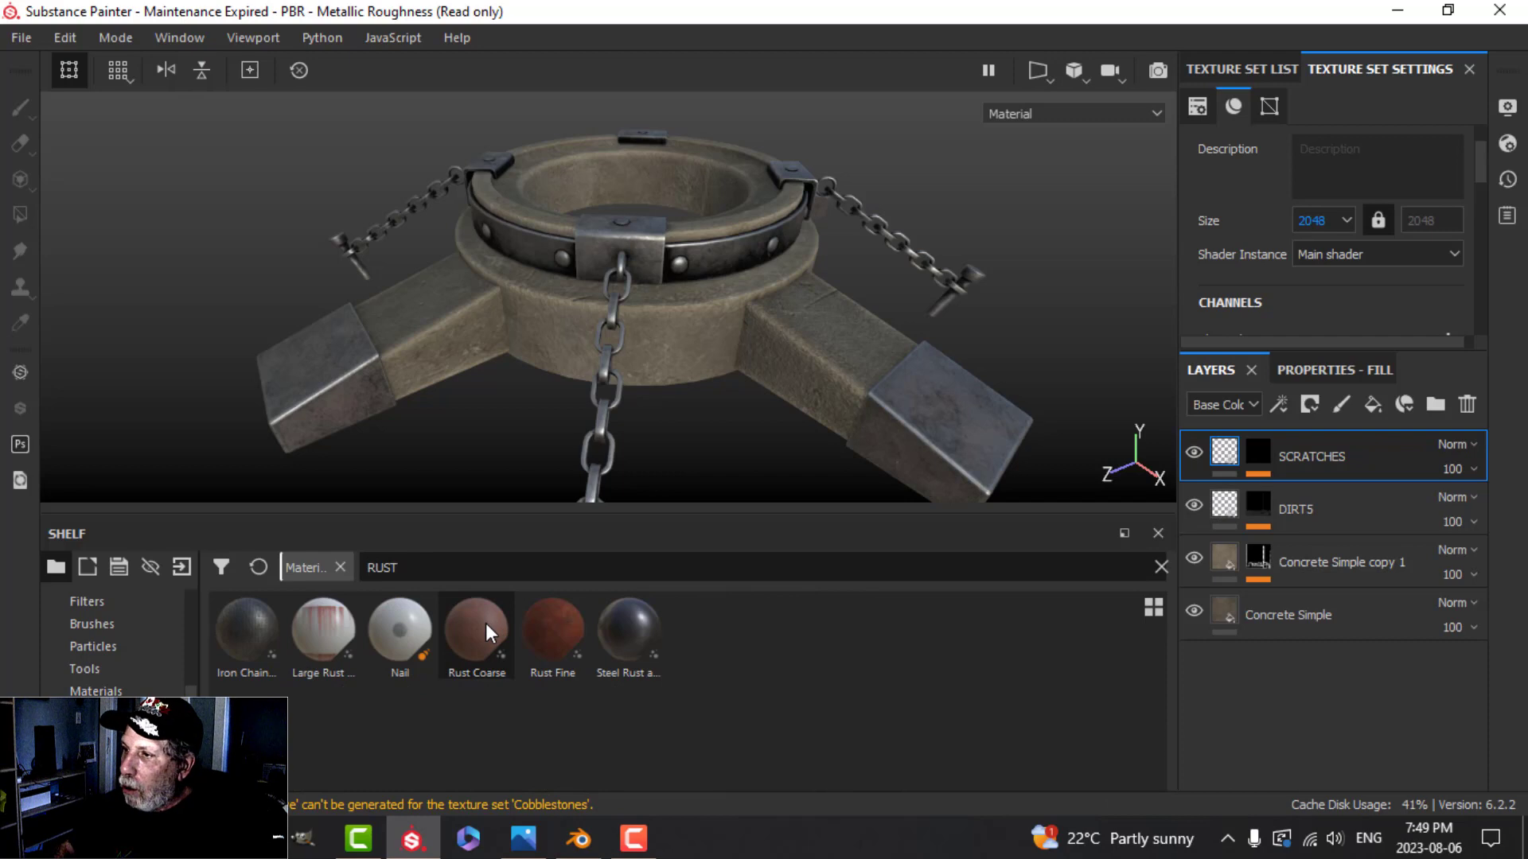
pyautogui.moveTo(487, 632); pyautogui.dragTo(1251, 430)
pyautogui.rightClick(1311, 438)
pyautogui.click(1318, 465)
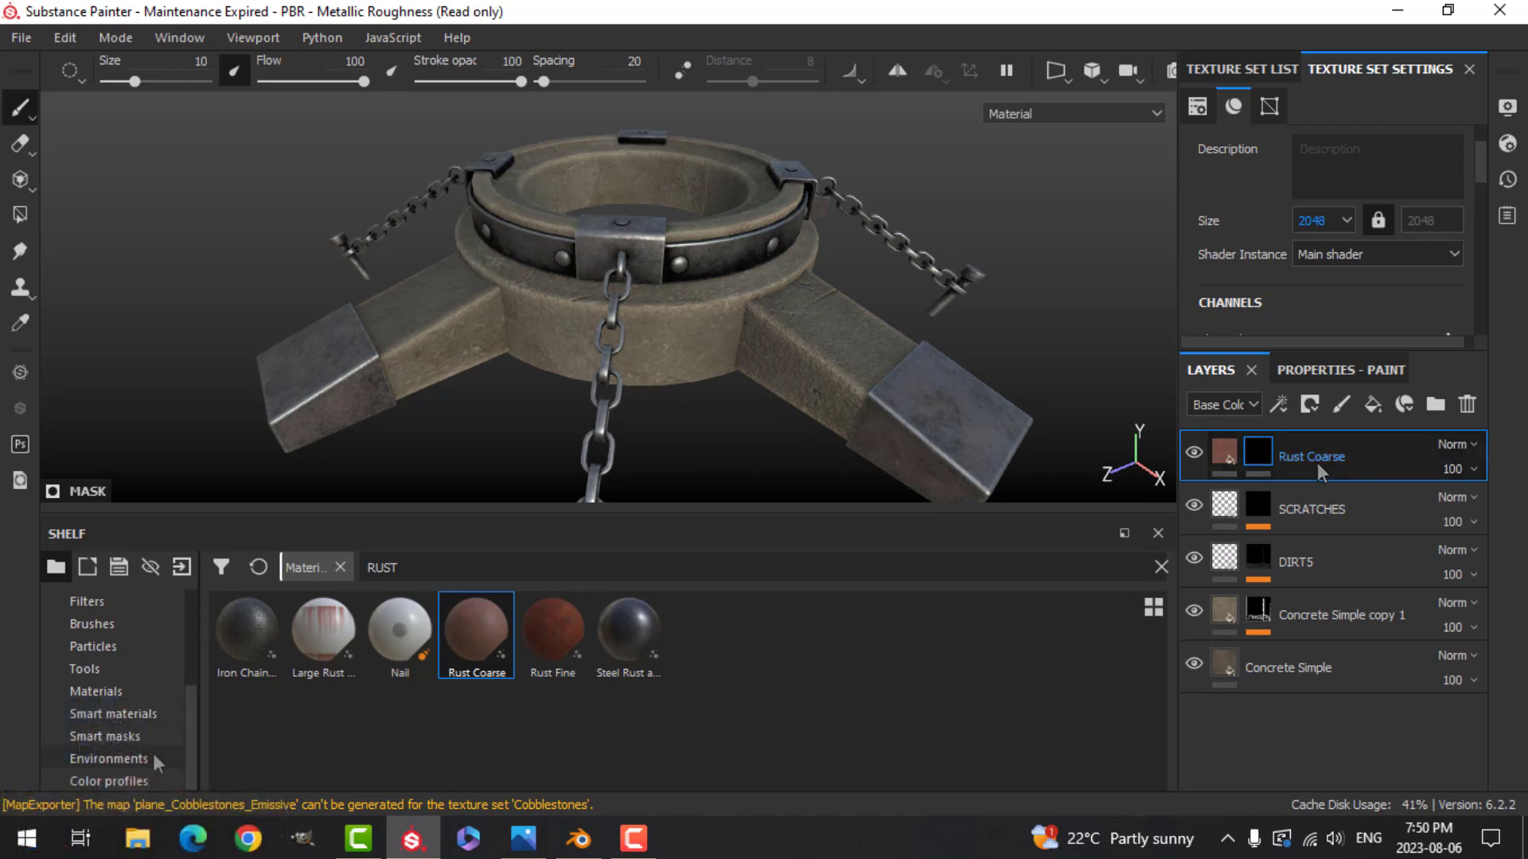
# - Find the Ground Dirt smart mask and apply it to the Rust Coarse layer's mask
pyautogui.click(104, 736)
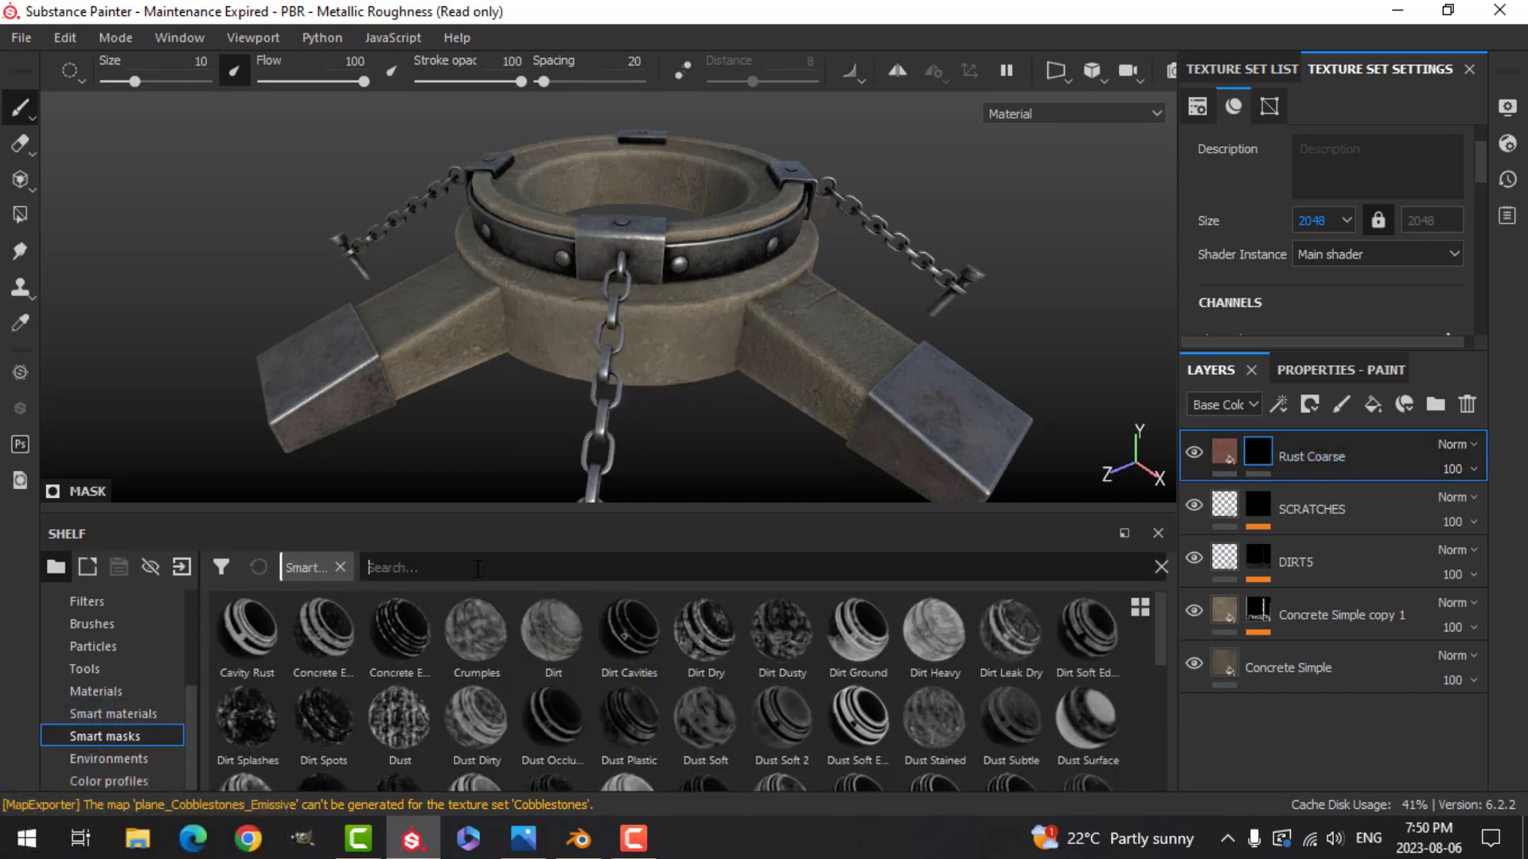
pyautogui.press('capslock')
pyautogui.write('groun')
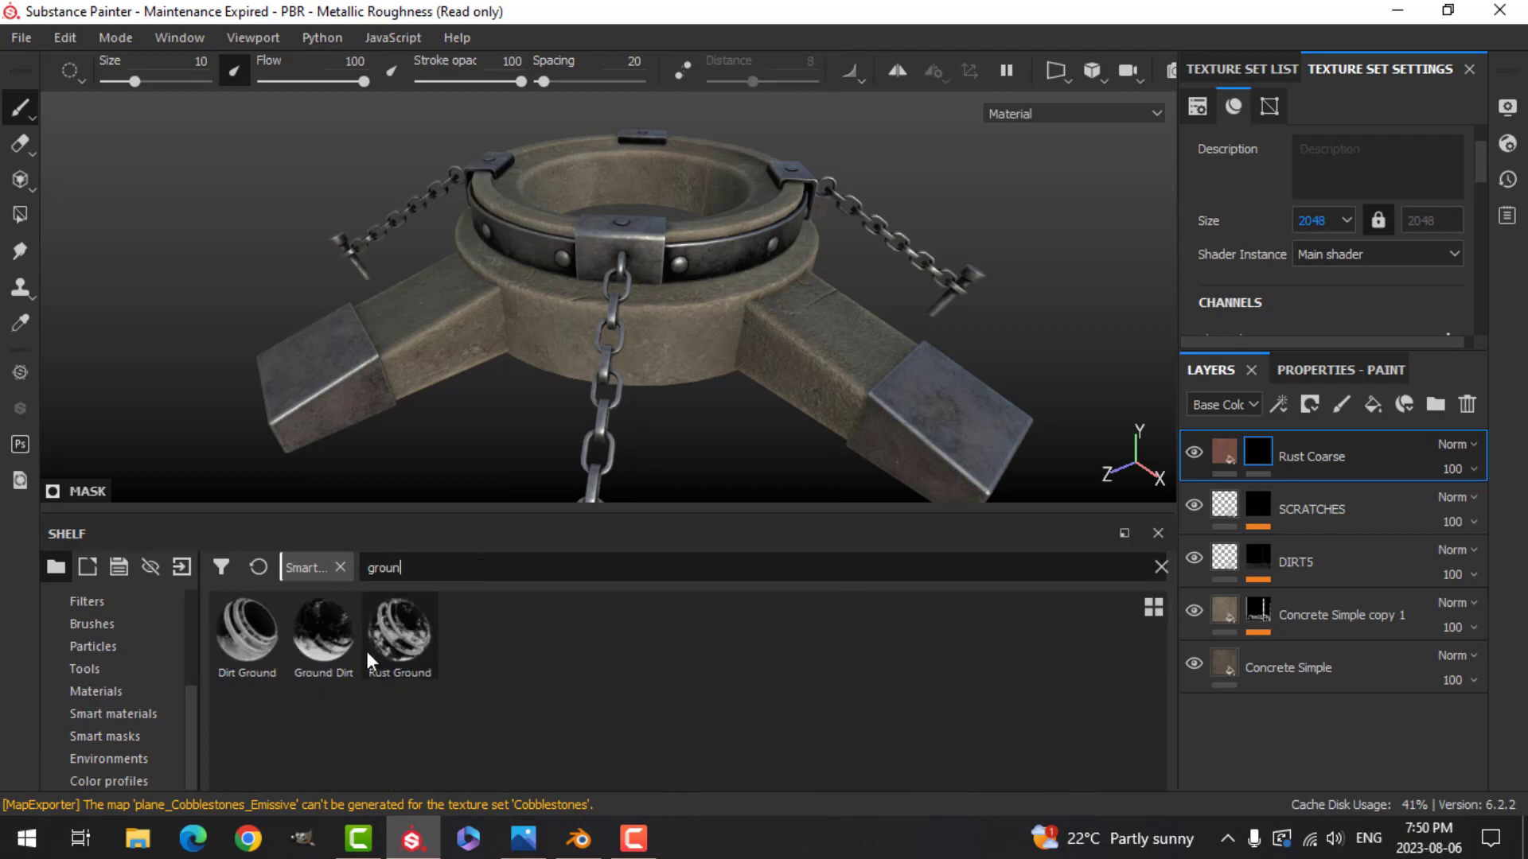
pyautogui.moveTo(322, 637); pyautogui.dragTo(1254, 454)
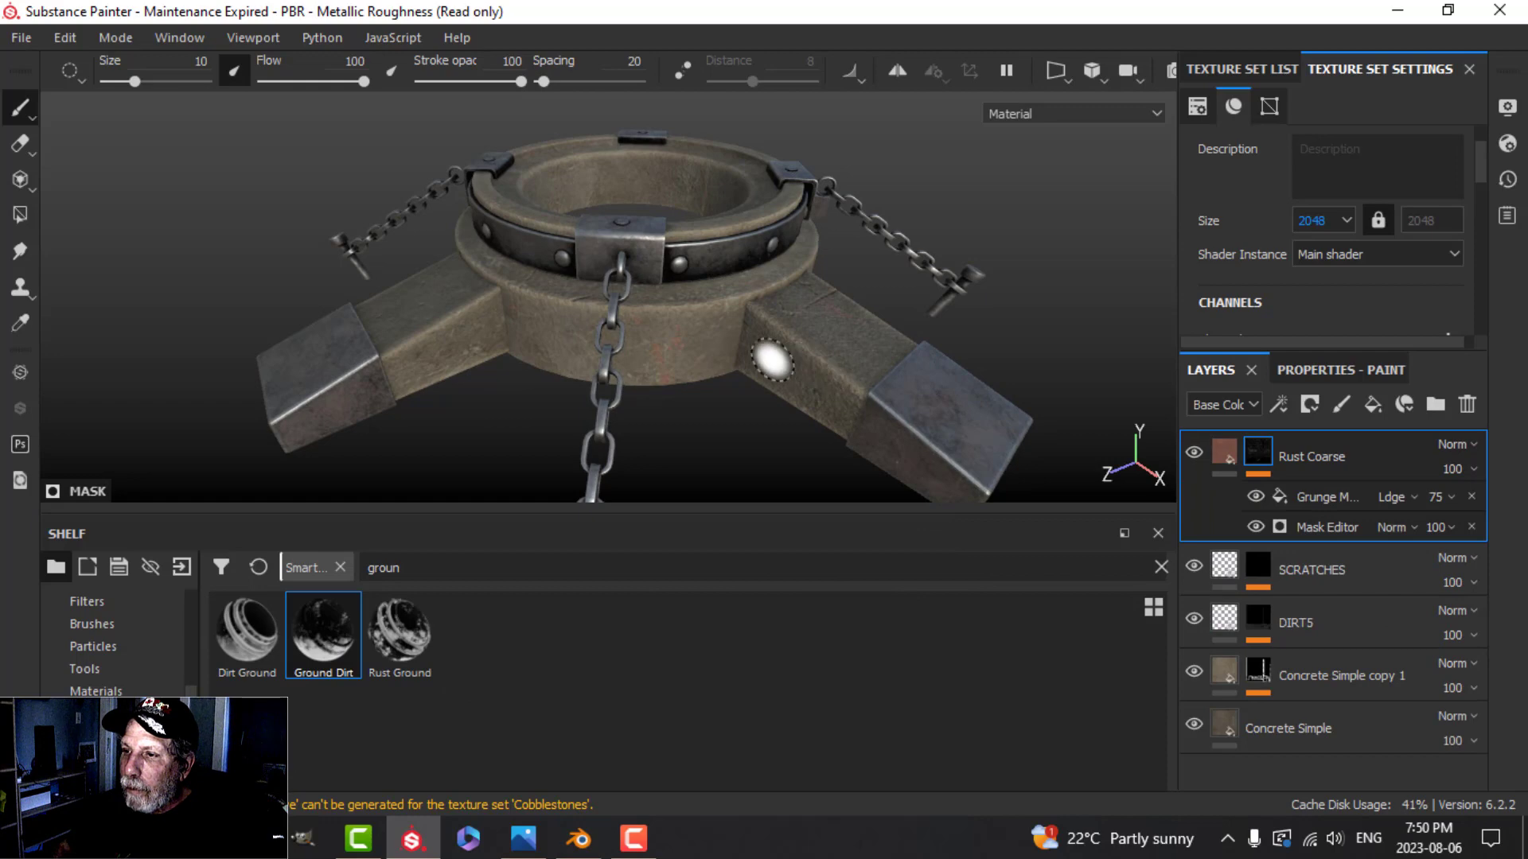
pyautogui.scroll(3, 790, 362)
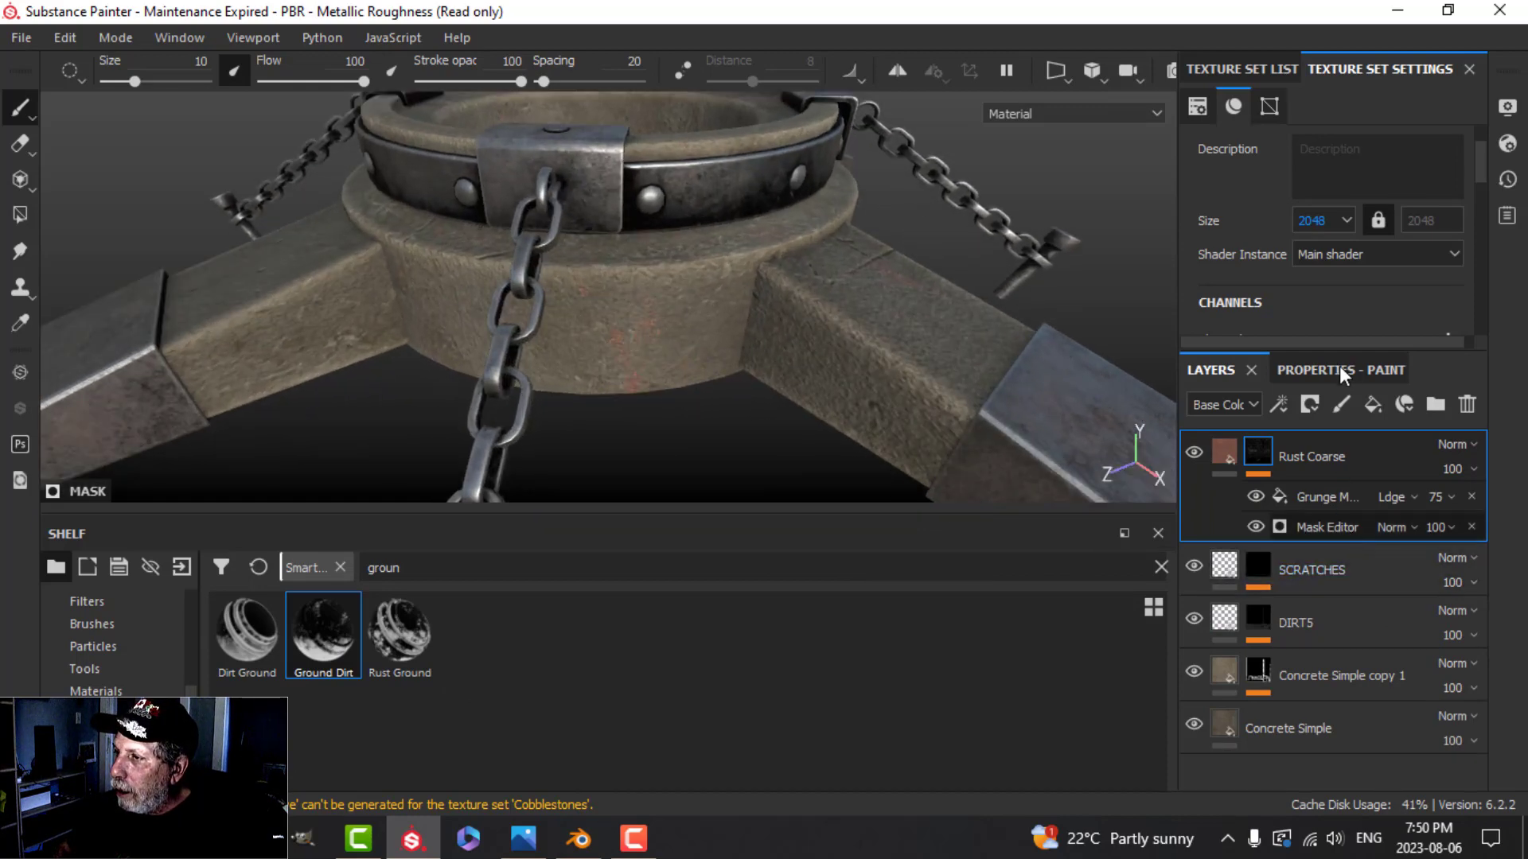
# - In the rust mask's Mask Editor generator, set Global Contrast to 0.22 and Global Balance to 0.92
pyautogui.click(1383, 526)
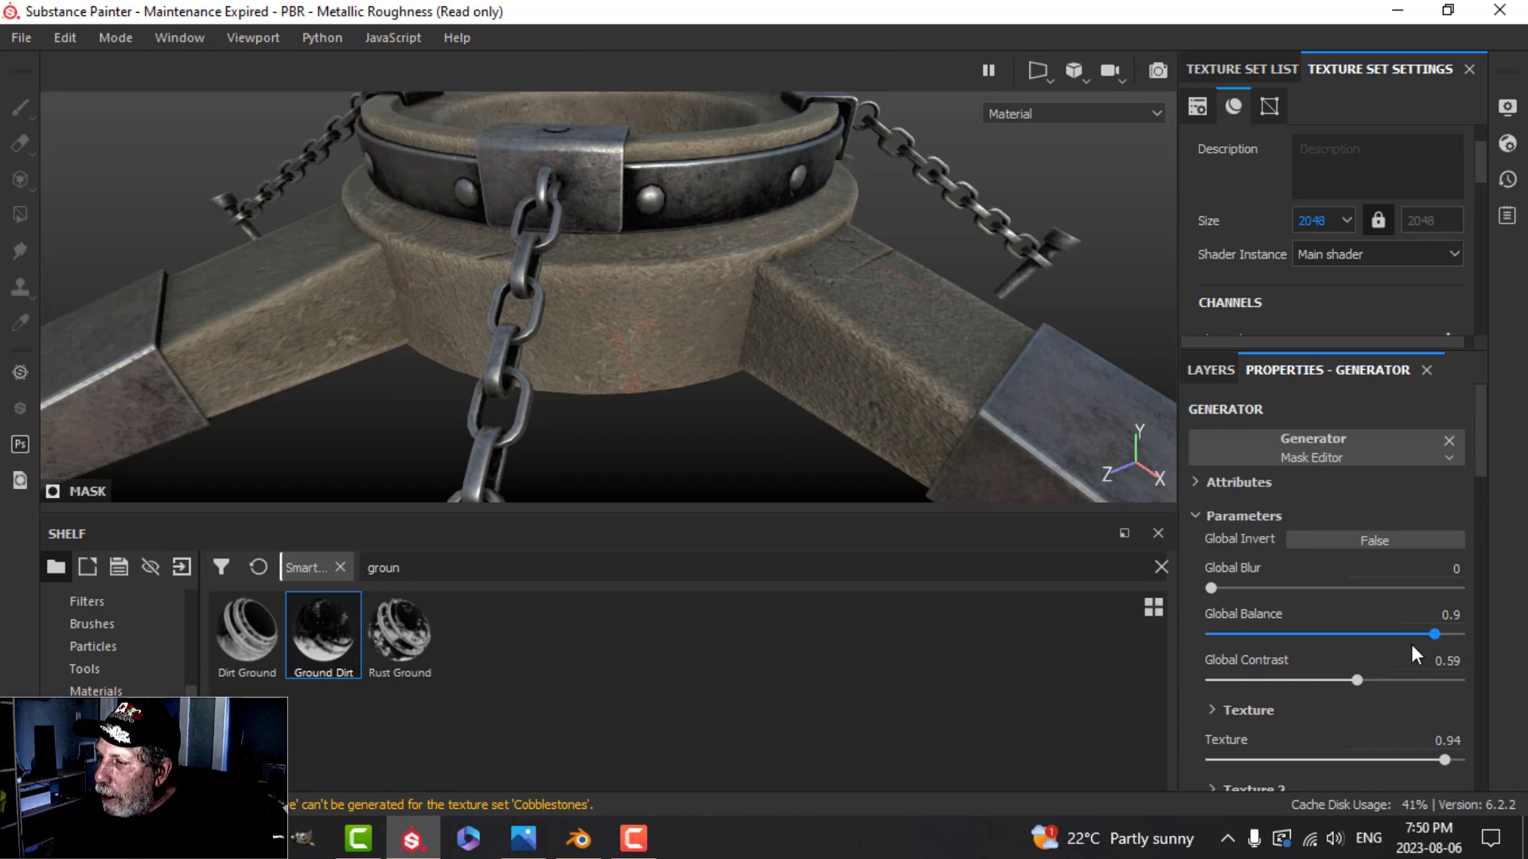
pyautogui.moveTo(1347, 679); pyautogui.dragTo(1265, 680)
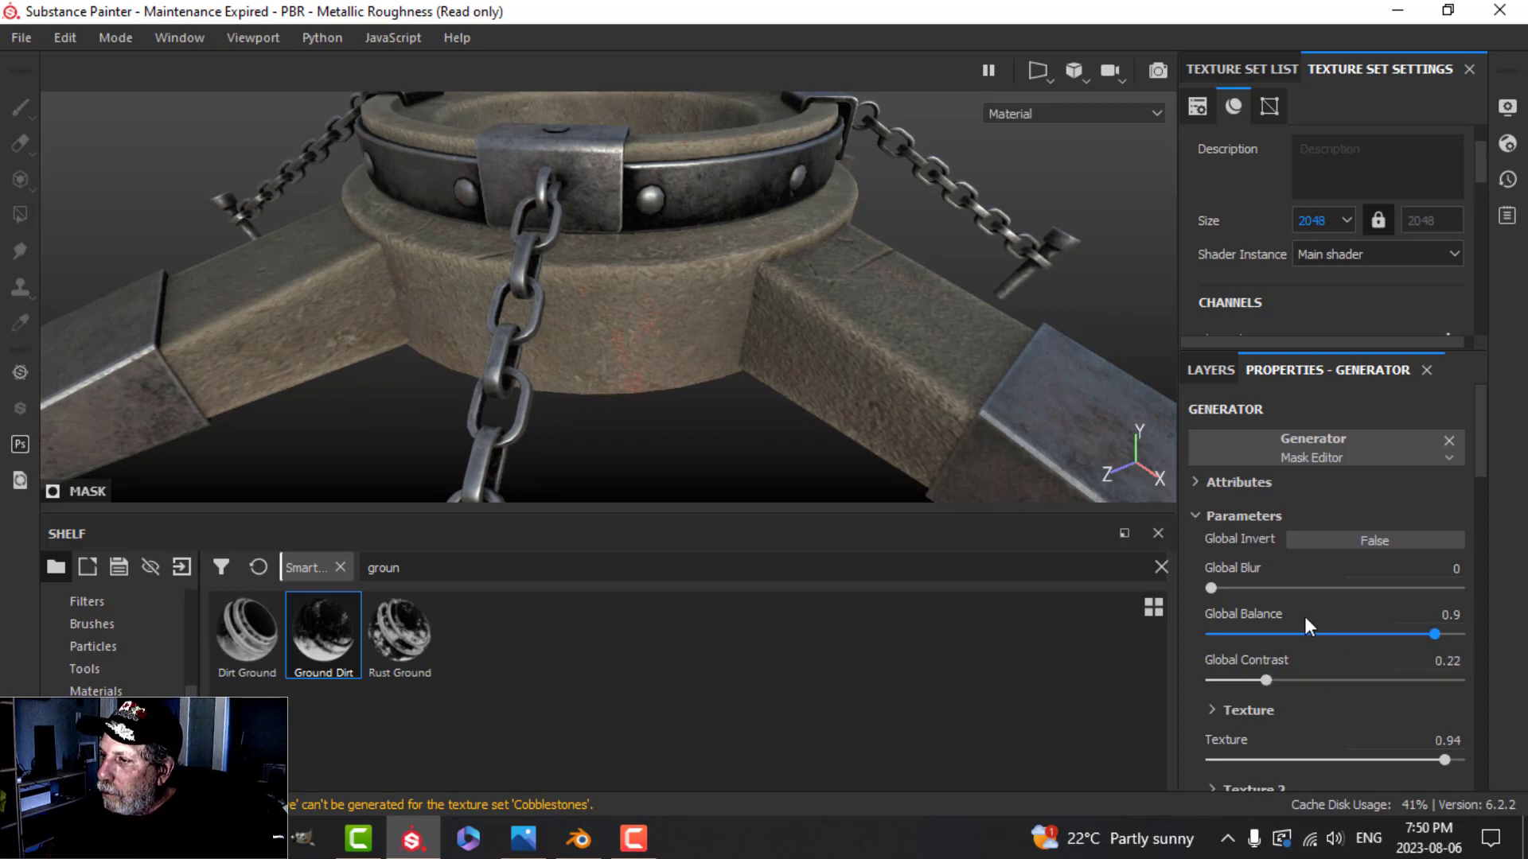
pyautogui.moveTo(1430, 635)
pyautogui.mouseDown()
pyautogui.moveTo(1349, 632)
pyautogui.moveTo(1416, 633)
pyautogui.mouseUp()
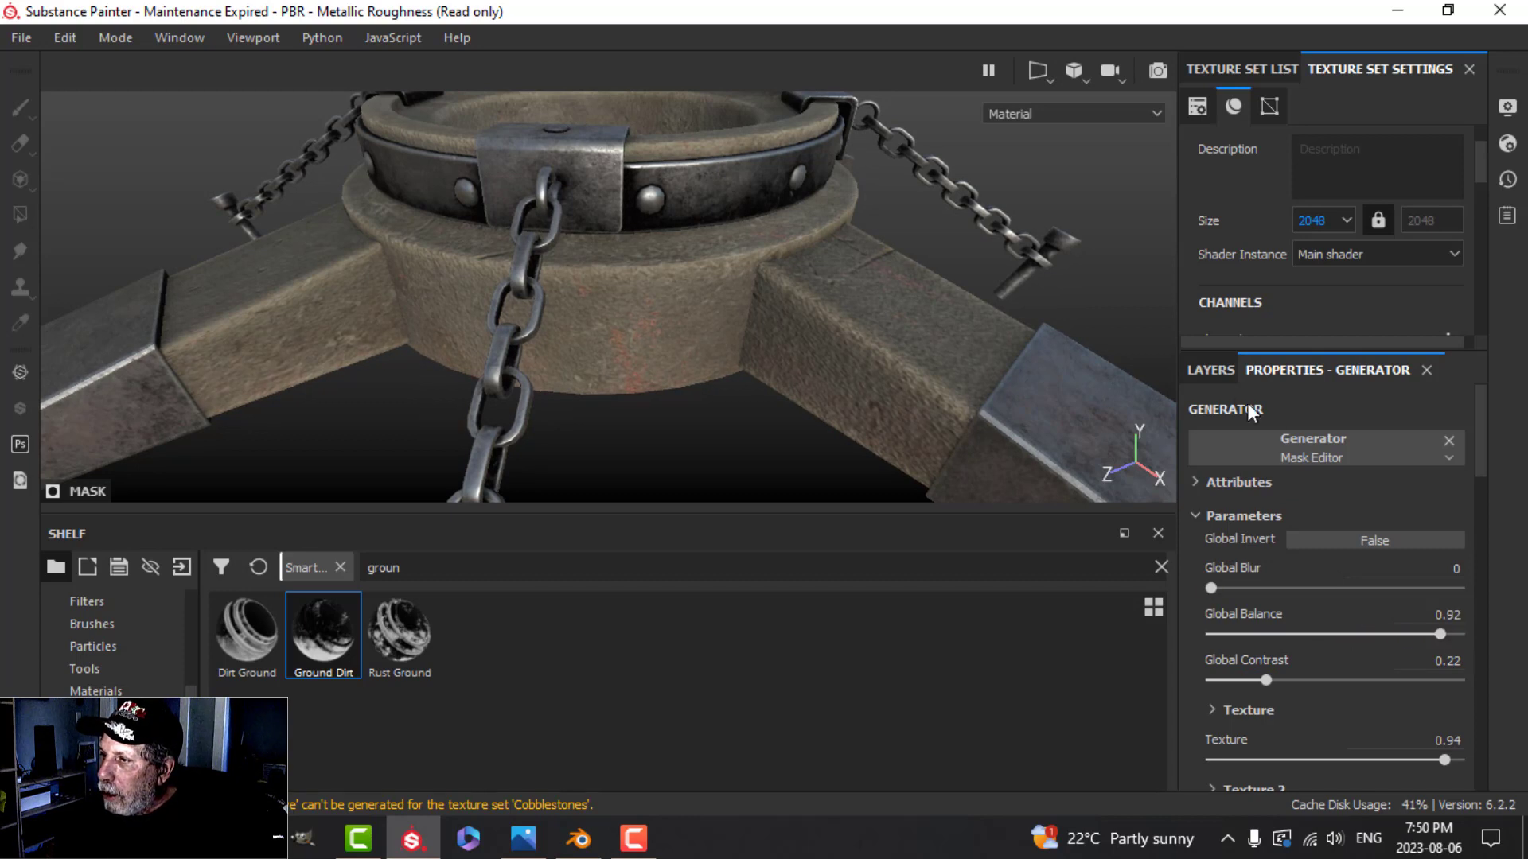
# - Switch the Rust Coarse fill to Tri-planar projection and inspect the rust on the concrete
pyautogui.click(1210, 370)
pyautogui.click(1225, 452)
pyautogui.click(1317, 370)
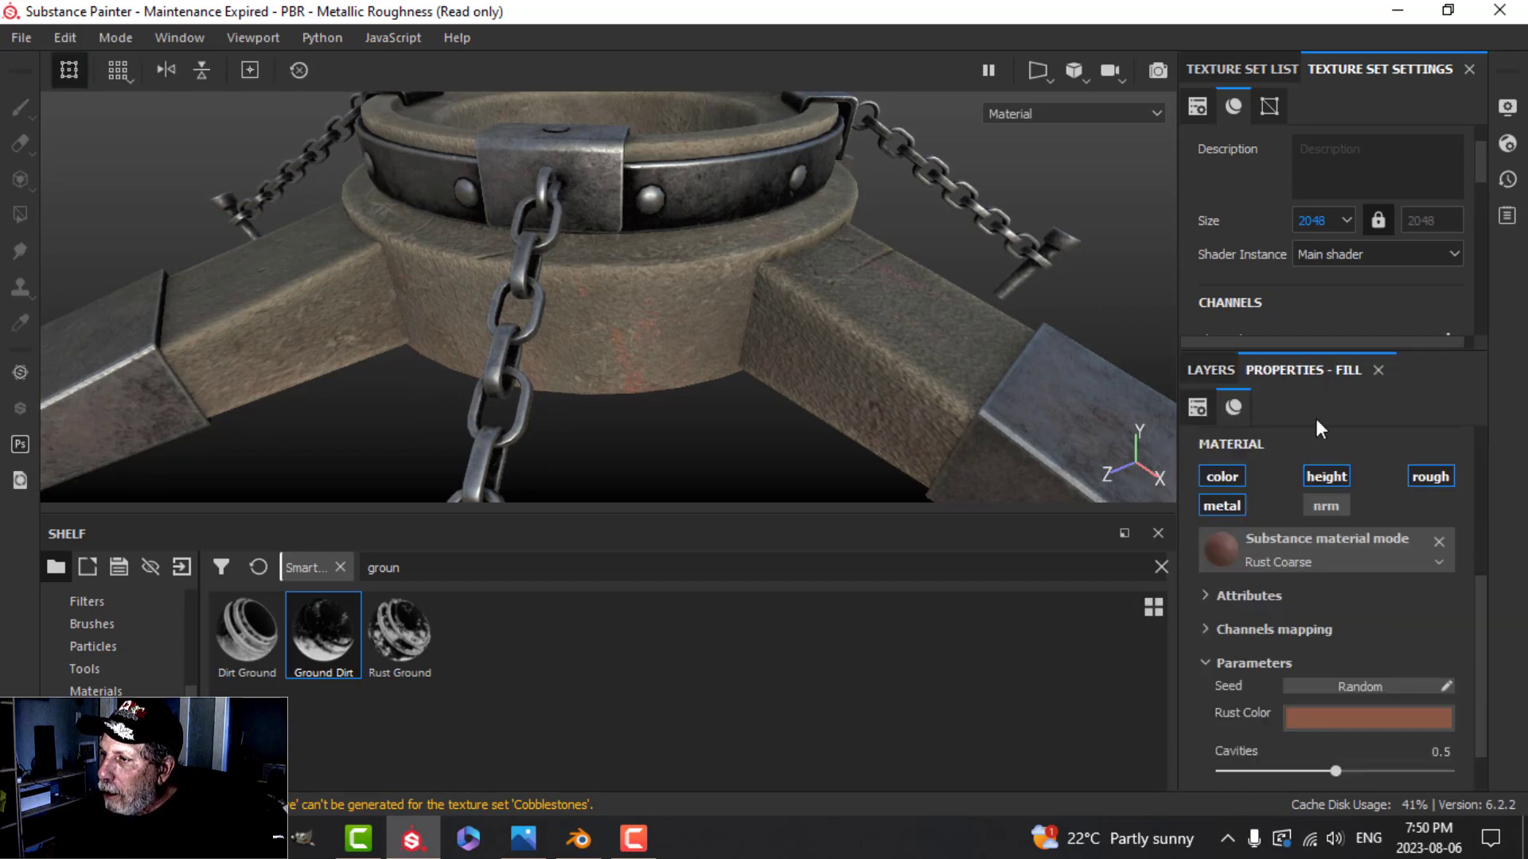
pyautogui.scroll(3, 1340, 495)
pyautogui.click(1334, 487)
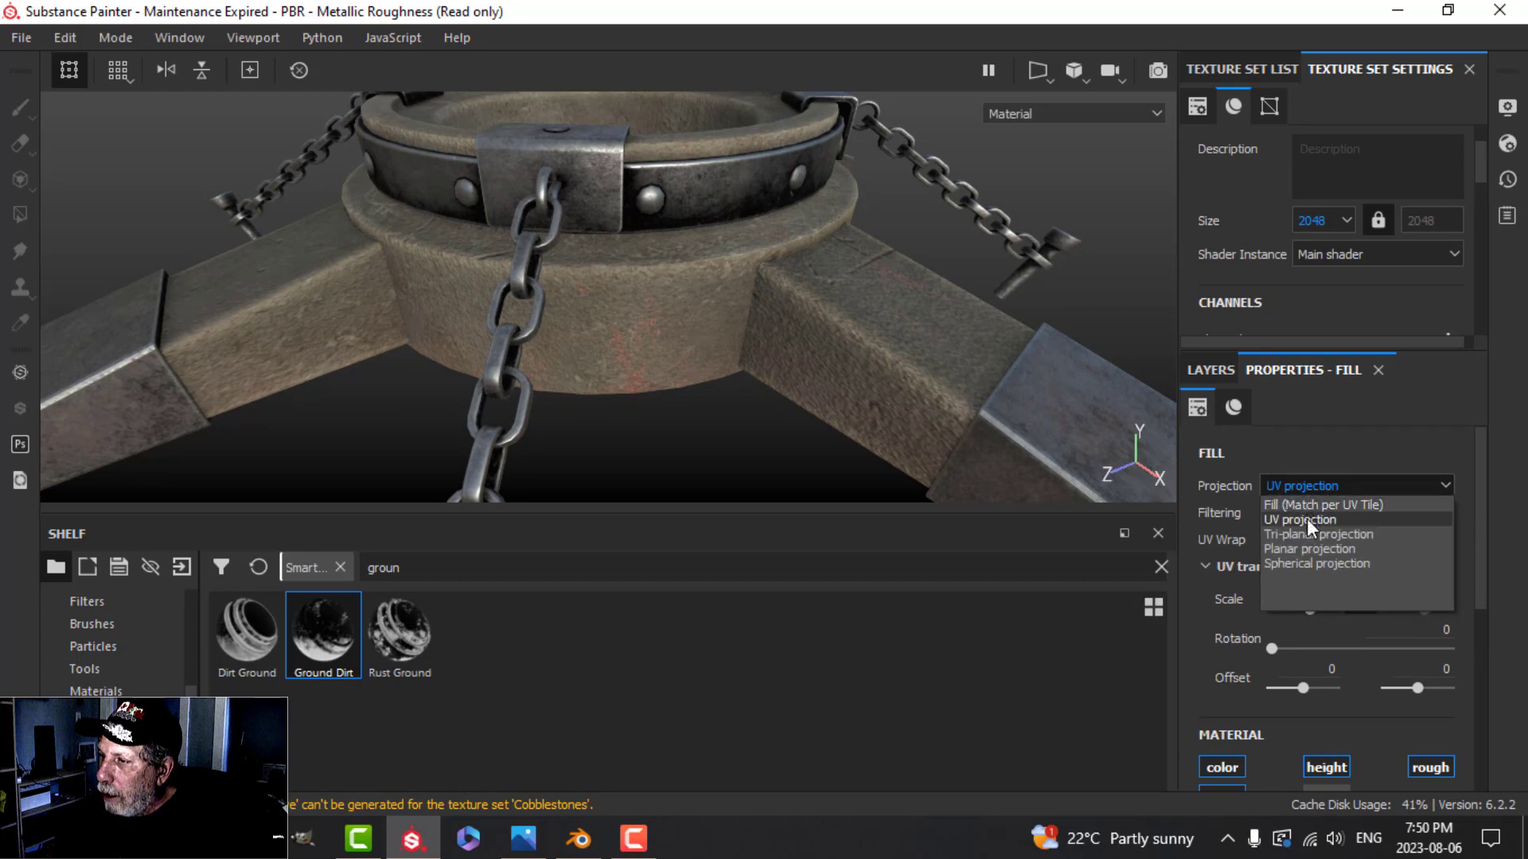
pyautogui.click(1305, 534)
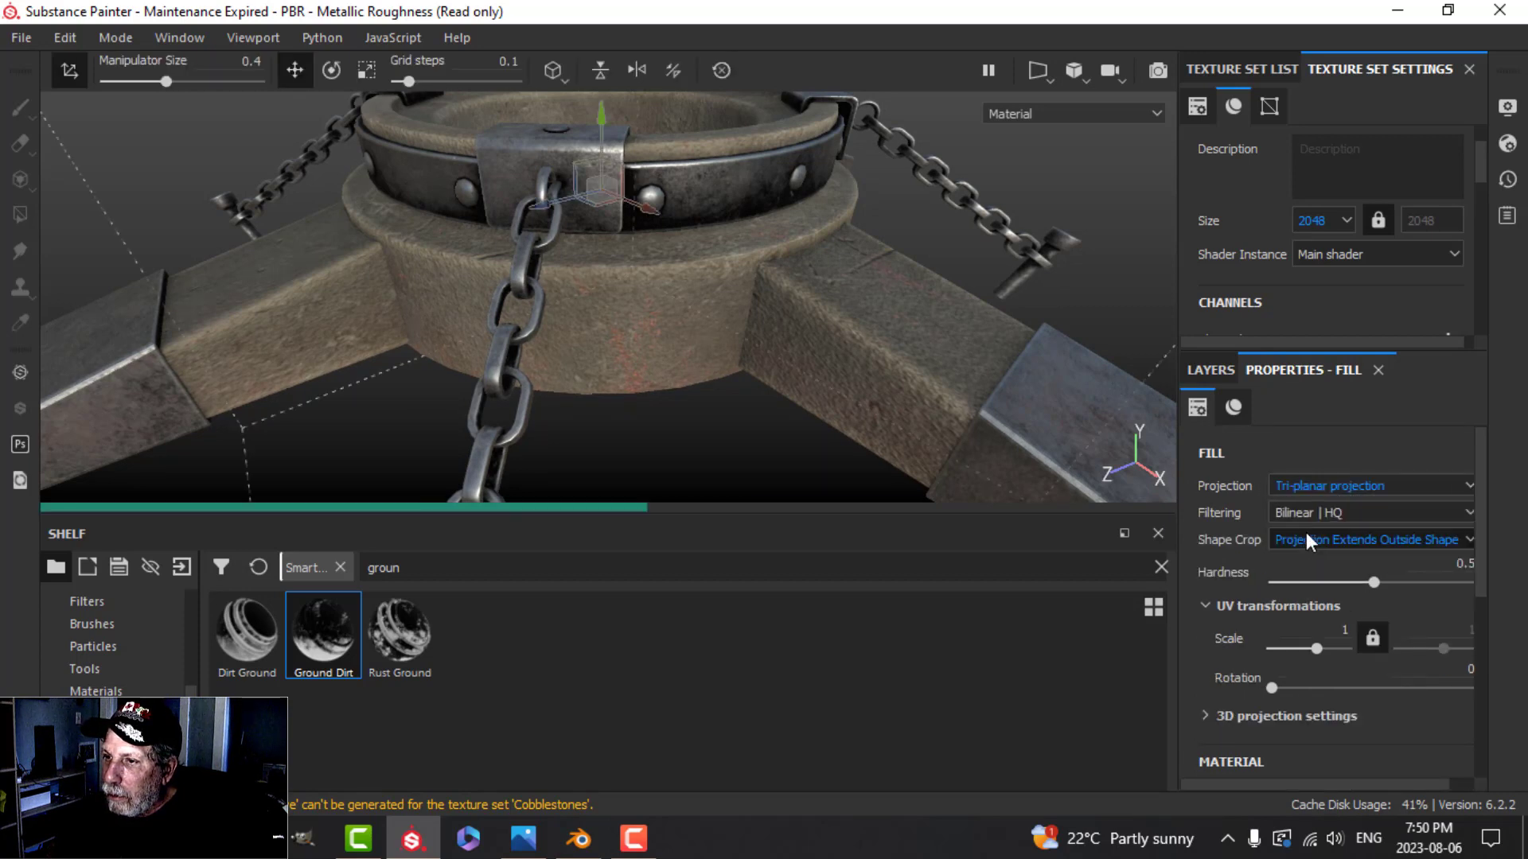
pyautogui.keyDown('alt'); pyautogui.moveTo(842, 379); pyautogui.dragTo(886, 276); pyautogui.keyUp('alt')
pyautogui.keyDown('alt'); pyautogui.moveTo(798, 324); pyautogui.dragTo(695, 361); pyautogui.keyUp('alt')
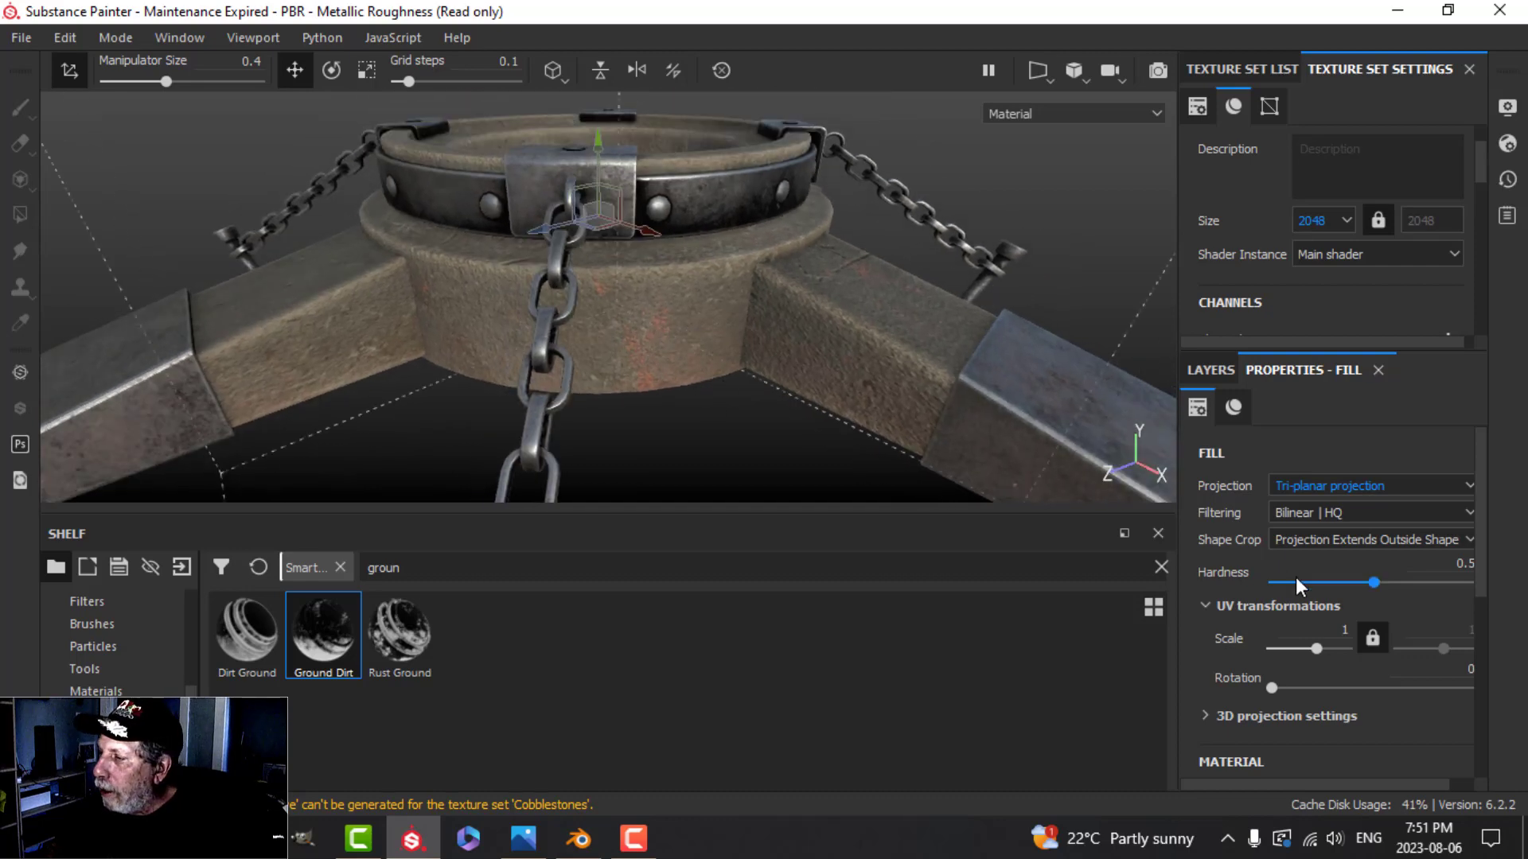
# - Set the Global Contrast of the rust layer's Mask Editor generator to 0.8
pyautogui.scroll(-5, 1295, 576)
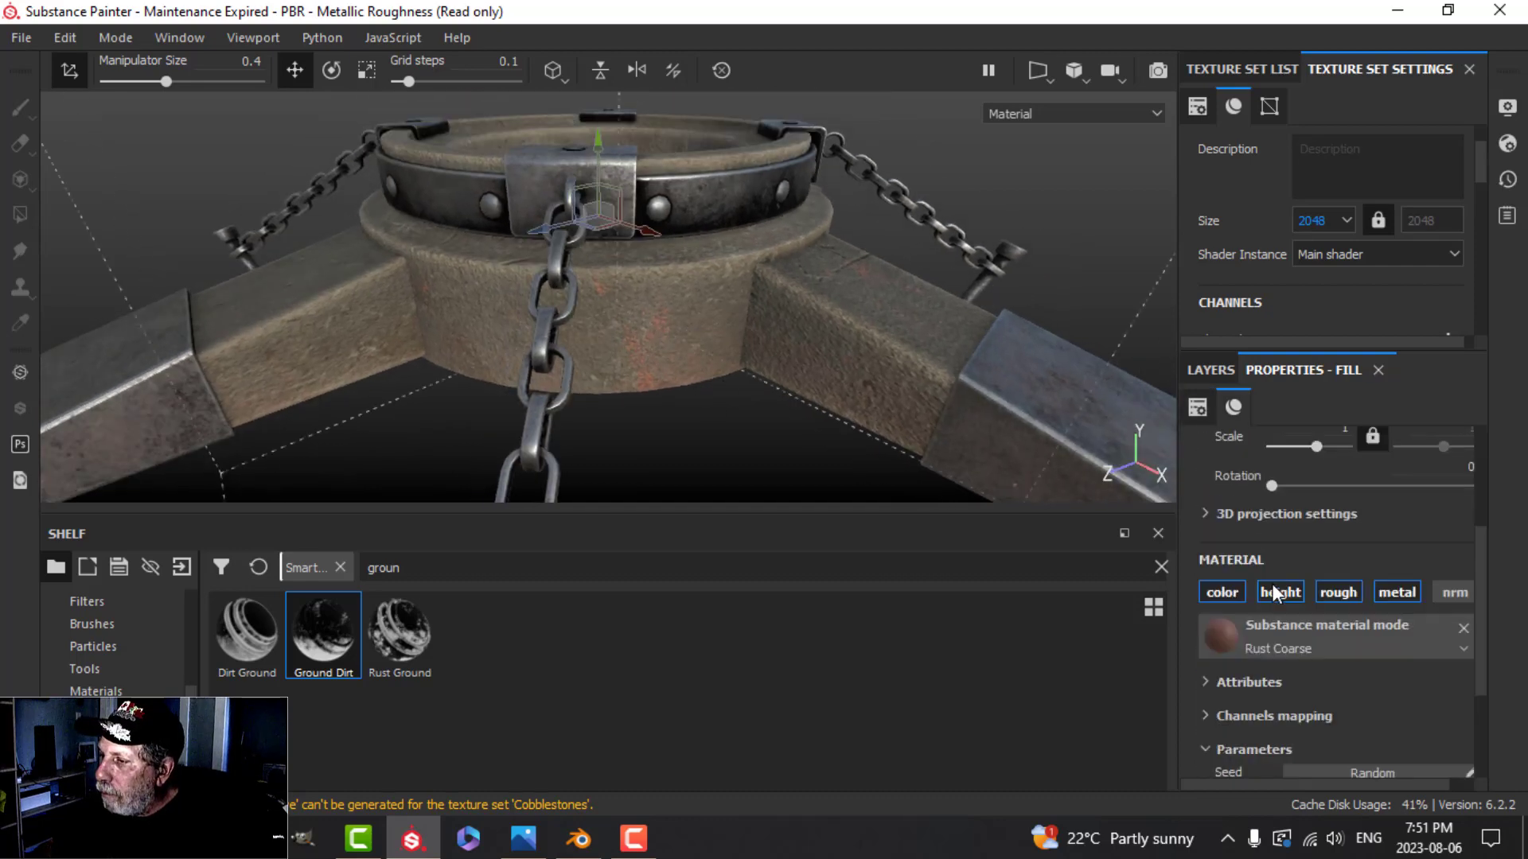
pyautogui.click(1217, 369)
pyautogui.click(1263, 451)
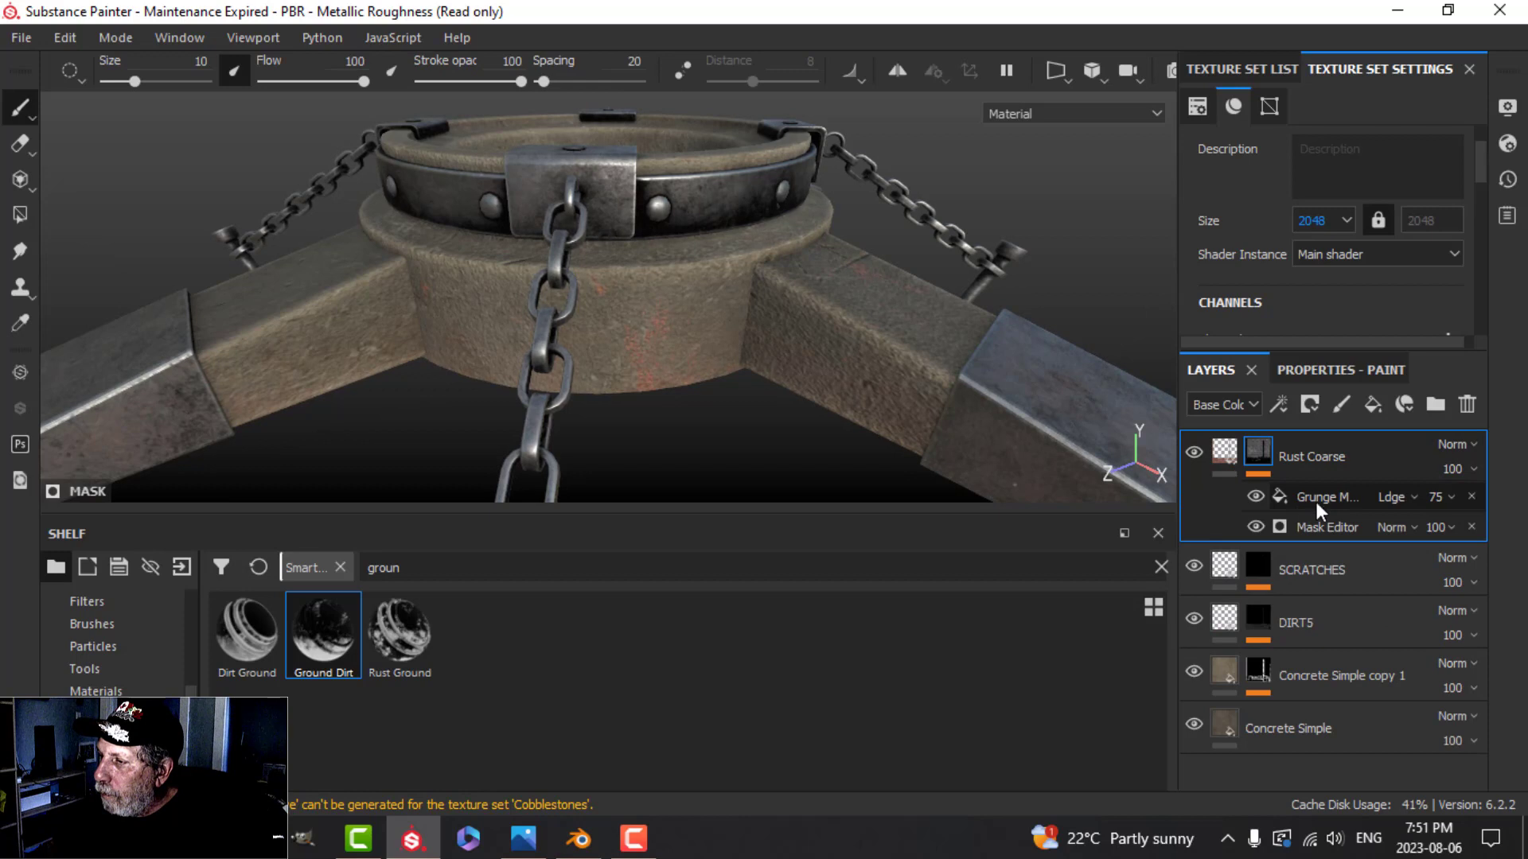
pyautogui.click(1319, 522)
pyautogui.click(1320, 369)
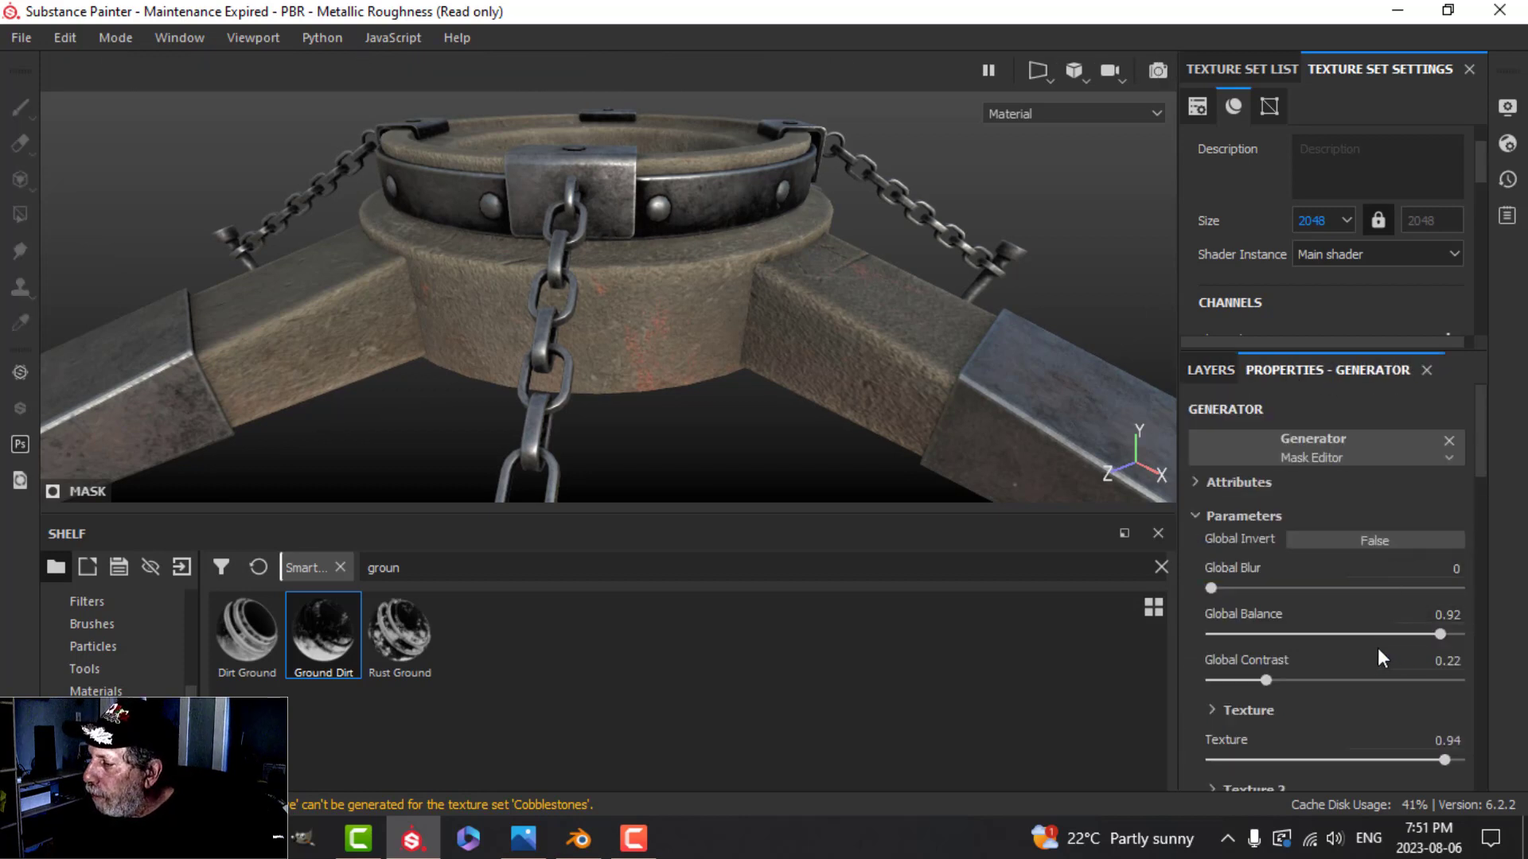
pyautogui.click(1448, 660)
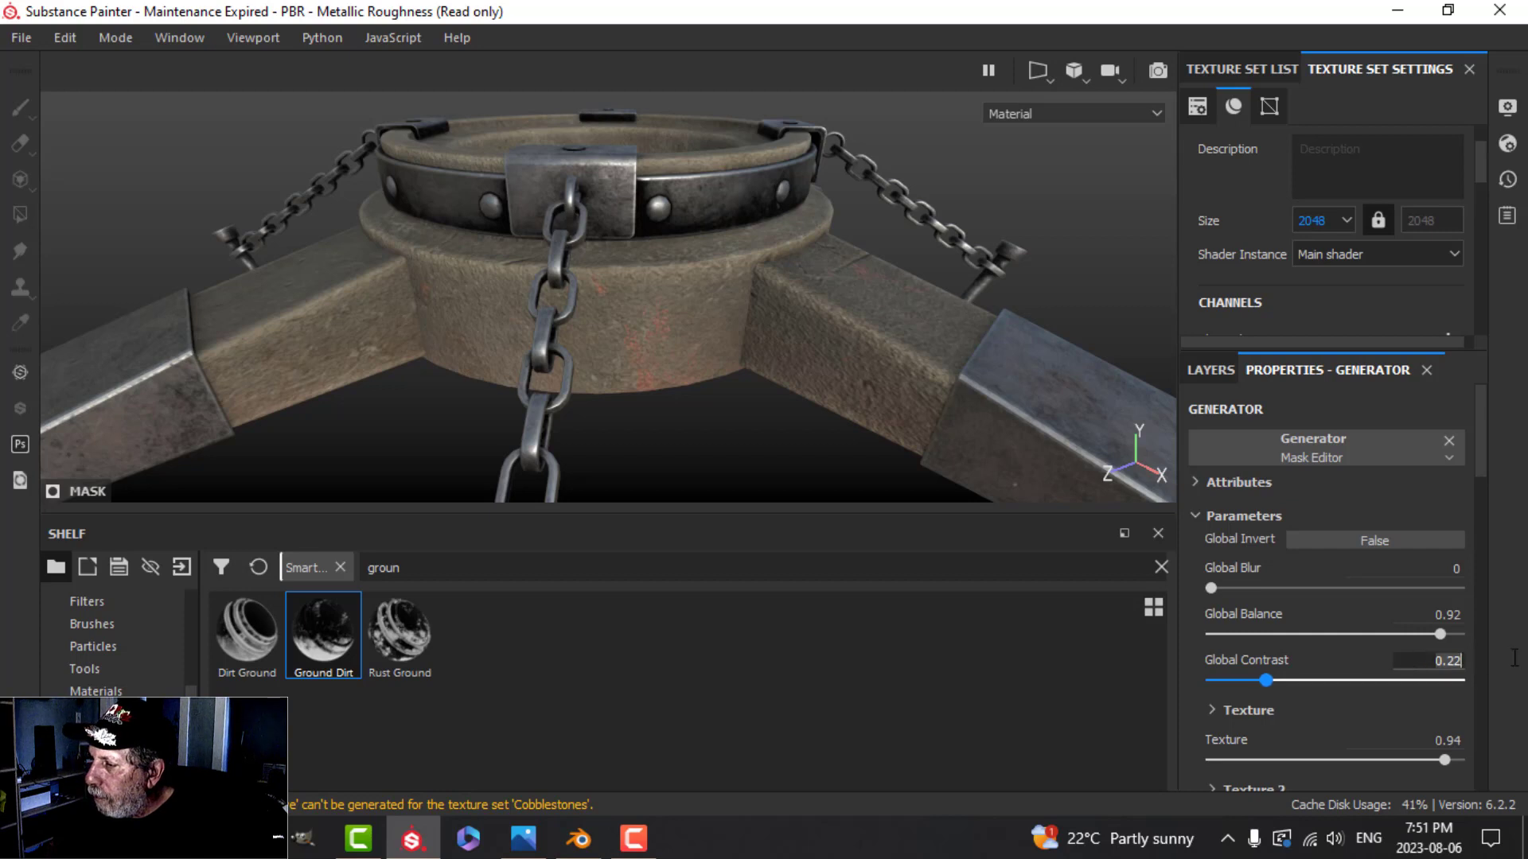
pyautogui.press('BackSpace')
pyautogui.press('BackSpace')
pyautogui.write('8')
pyautogui.press('Return')
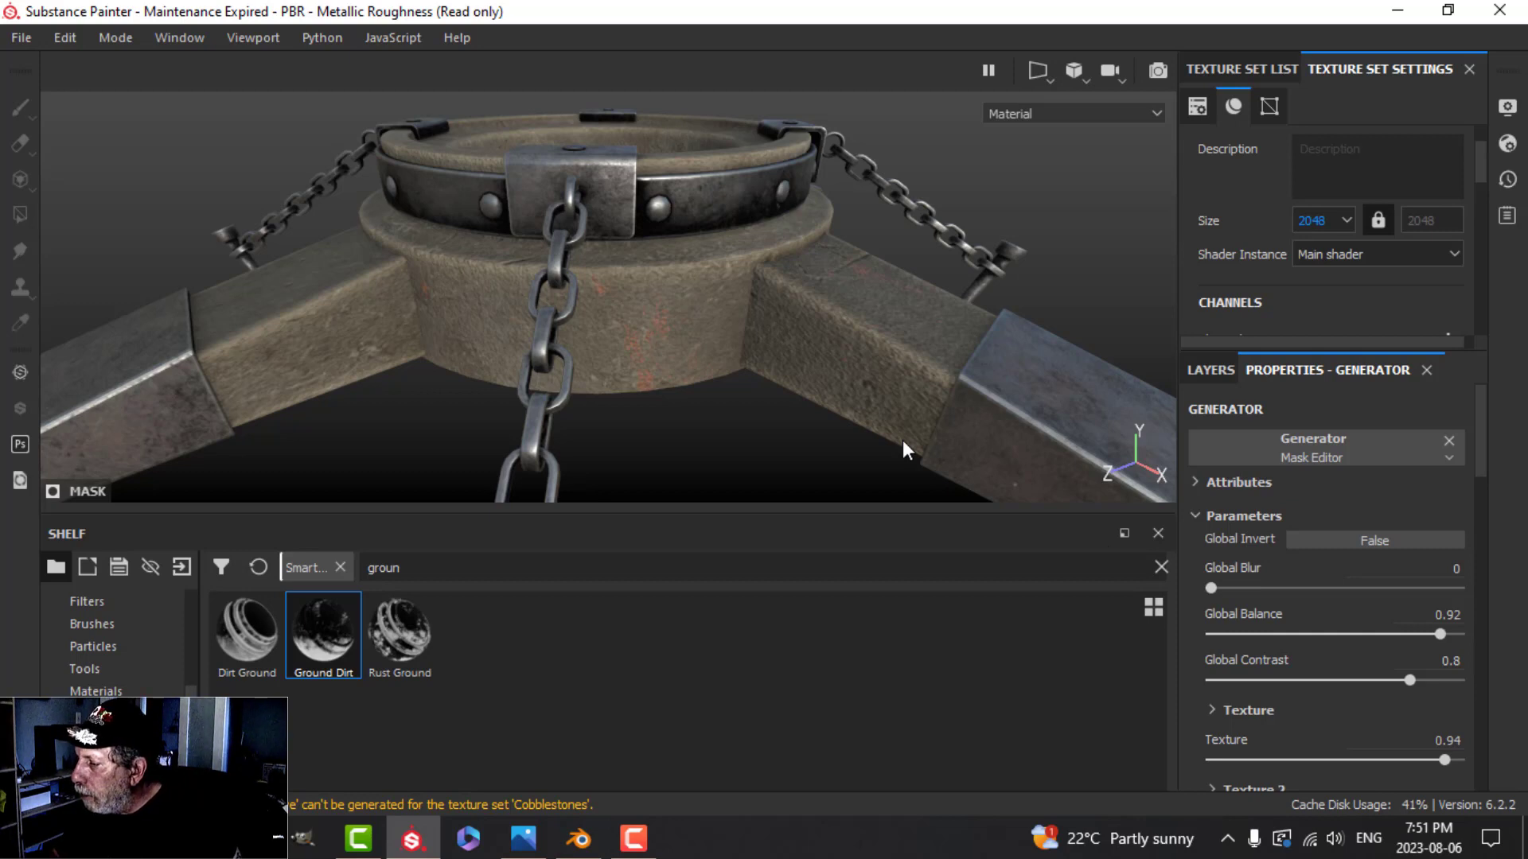
# - Set the rust mask's Grunge Map 31 fill to Balance 0.41 and Contrast 0.18
pyautogui.click(1205, 372)
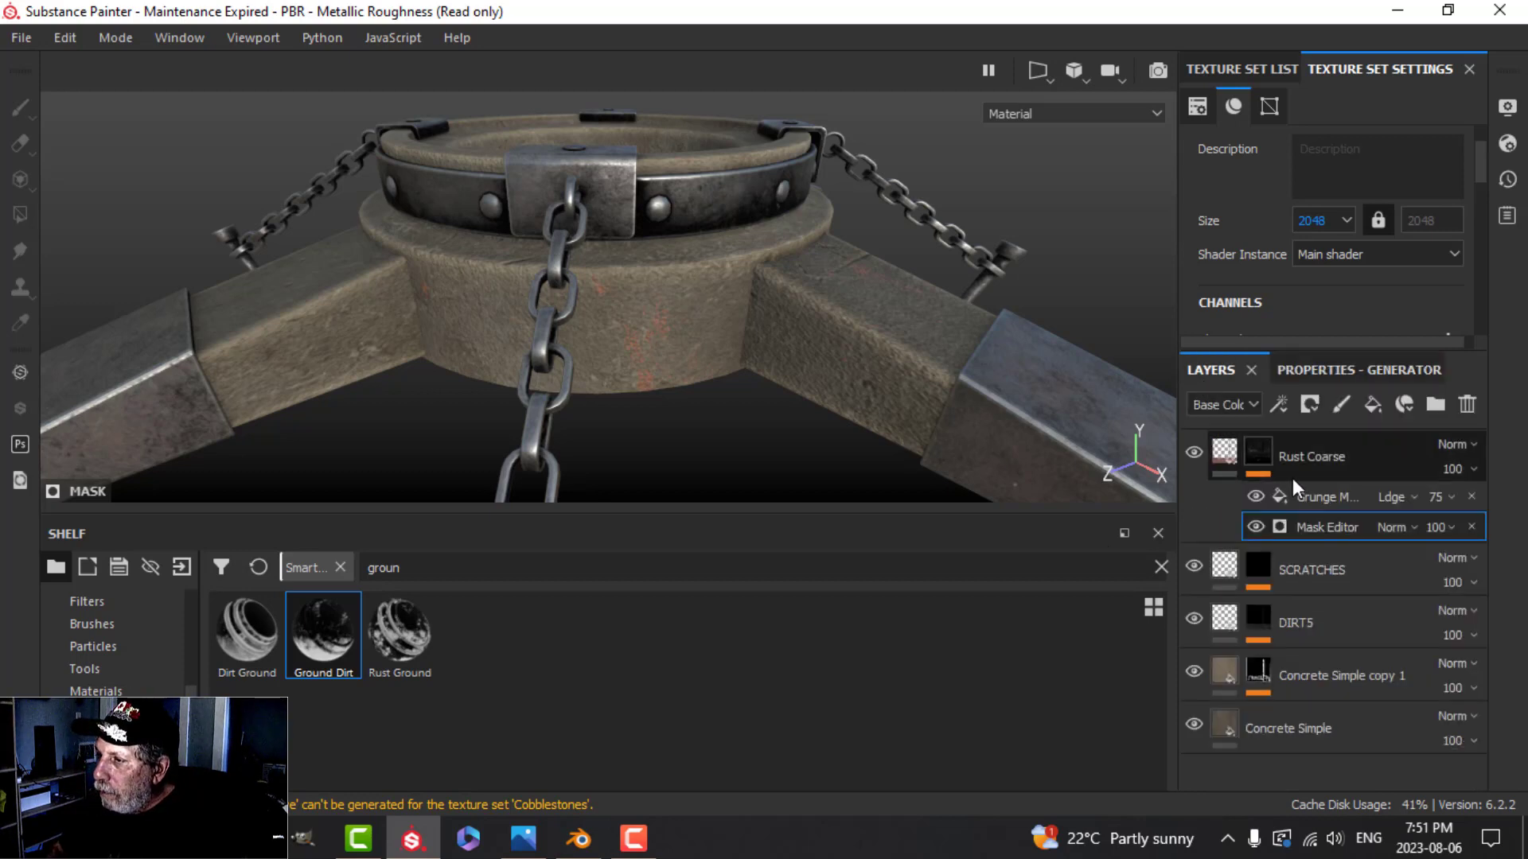
pyautogui.click(1323, 496)
pyautogui.click(1334, 371)
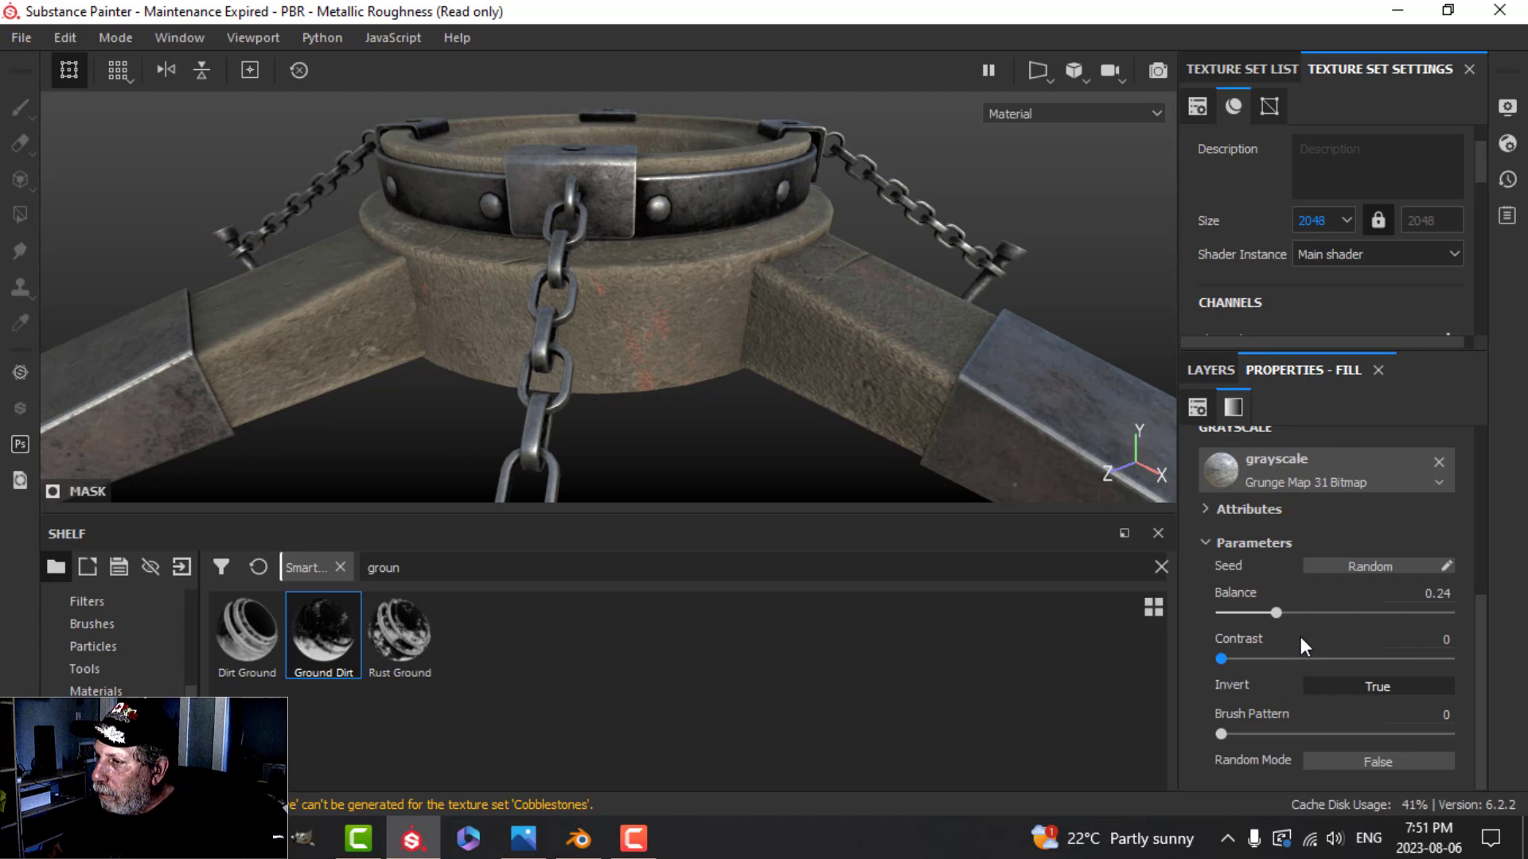
pyautogui.moveTo(1277, 612); pyautogui.dragTo(1311, 610)
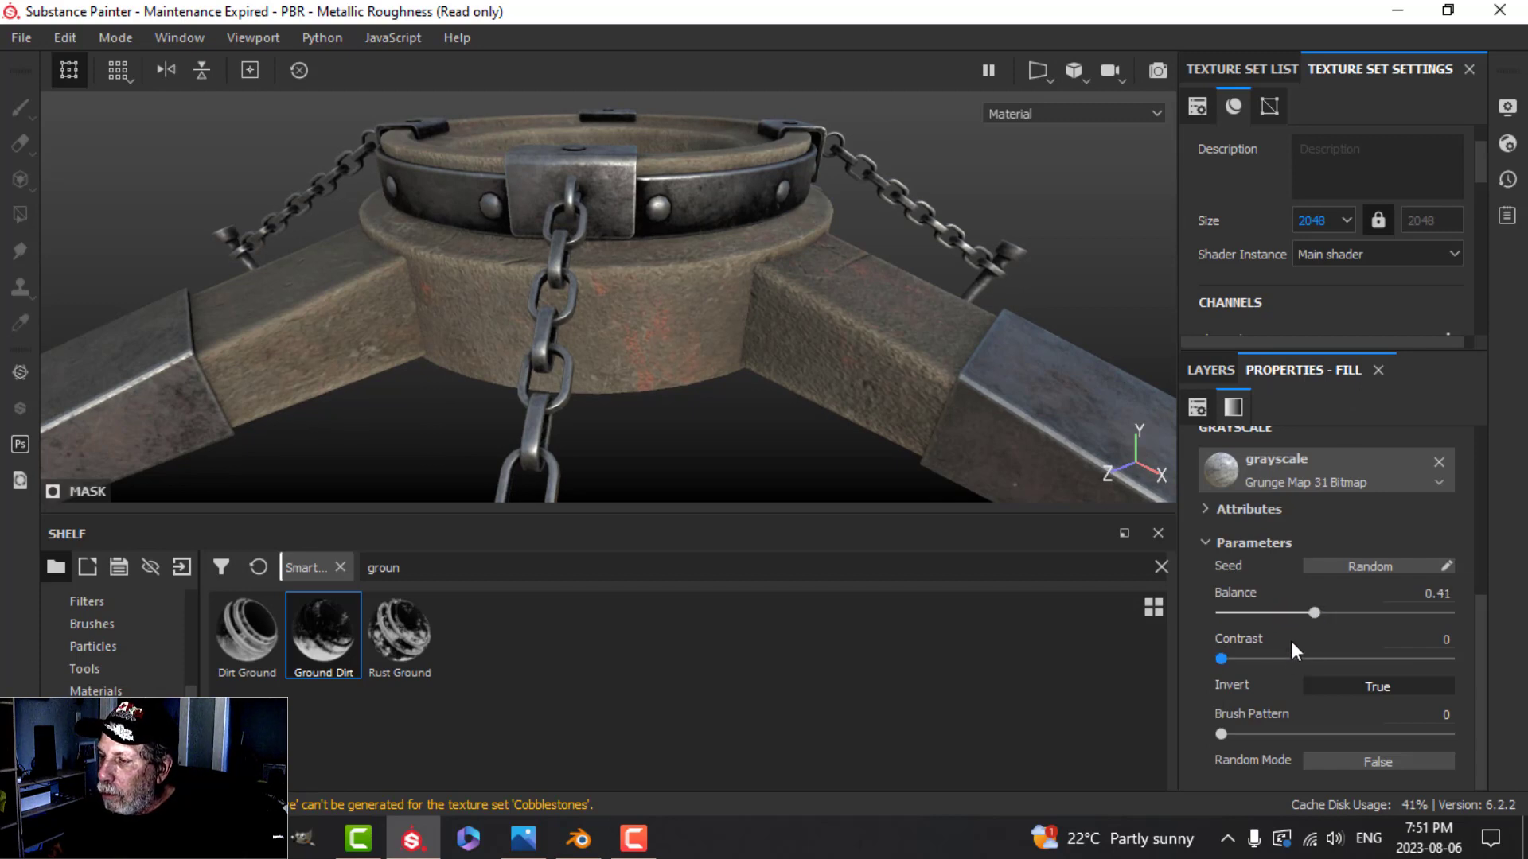
pyautogui.moveTo(1225, 658); pyautogui.dragTo(1263, 649)
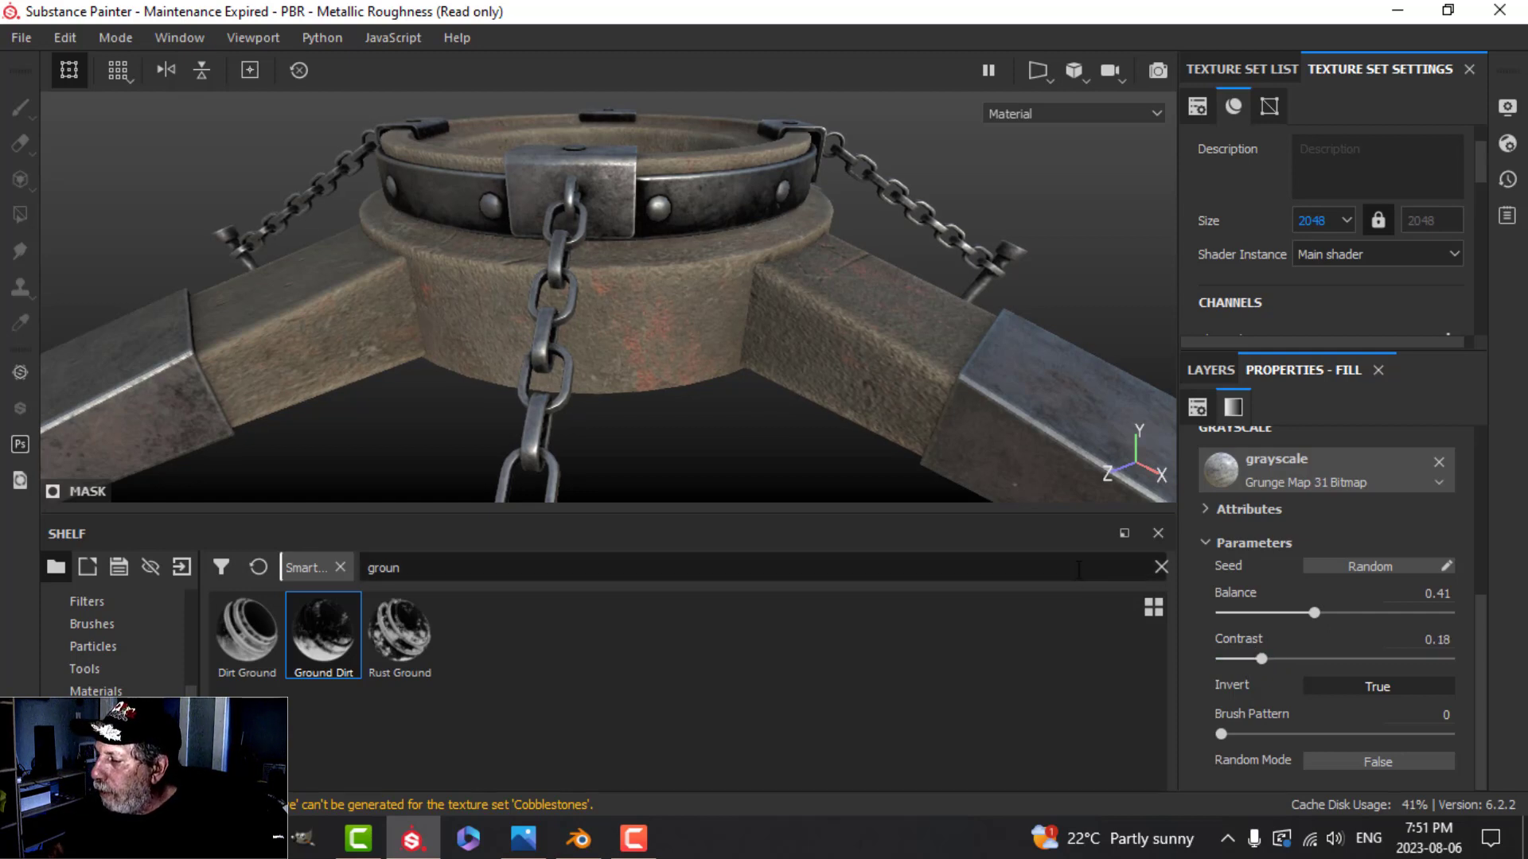
pyautogui.keyDown('alt'); pyautogui.moveTo(851, 314); pyautogui.dragTo(860, 374); pyautogui.keyUp('alt')
# - Search the materials for rust and add a second Rust Coarse layer at the top of the stack
pyautogui.click(1210, 370)
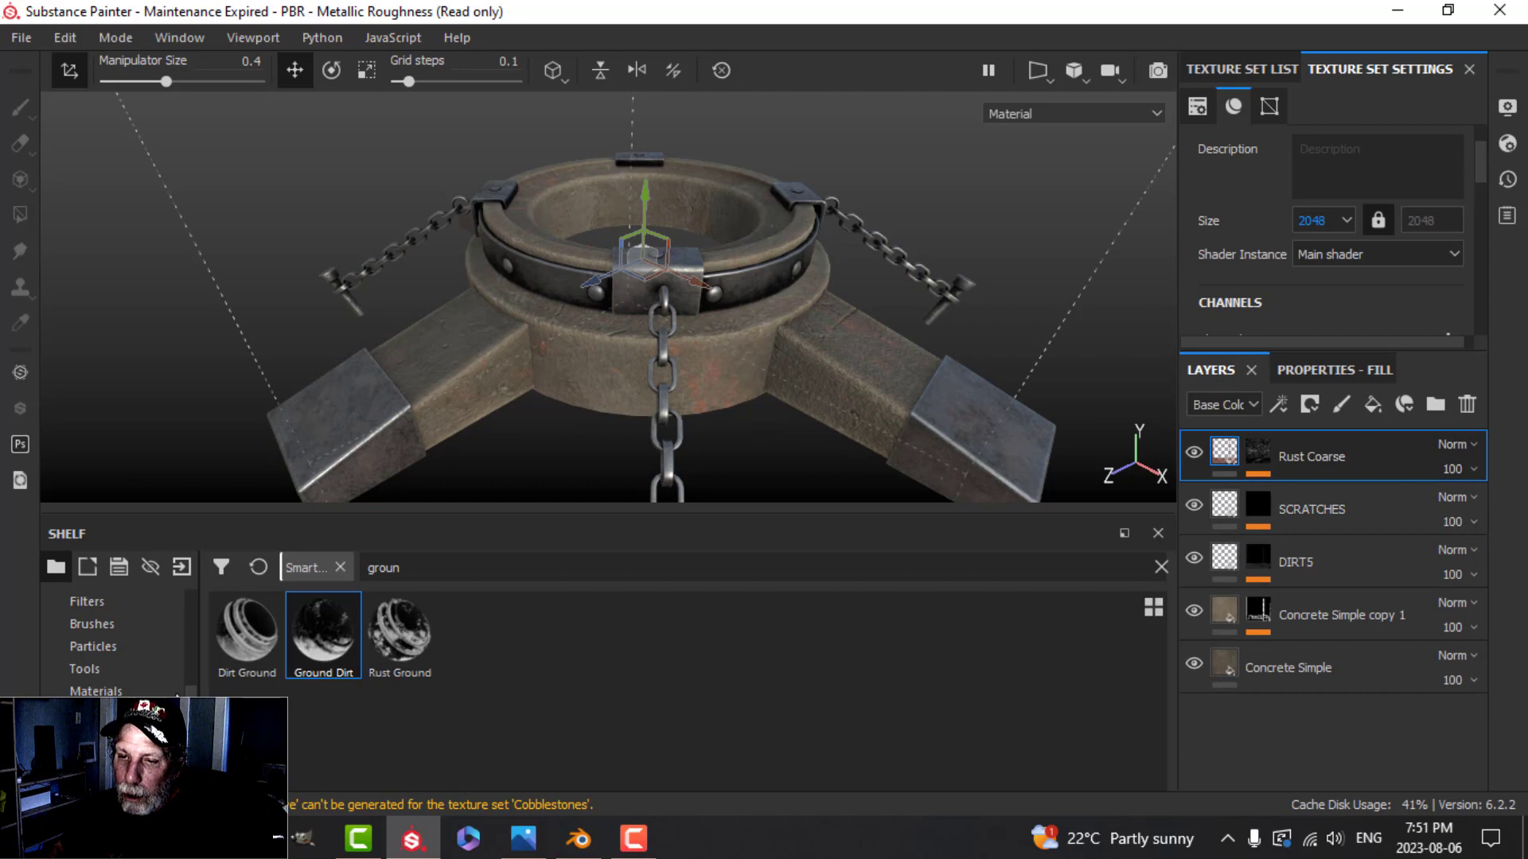
pyautogui.click(180, 687)
pyautogui.click(445, 570)
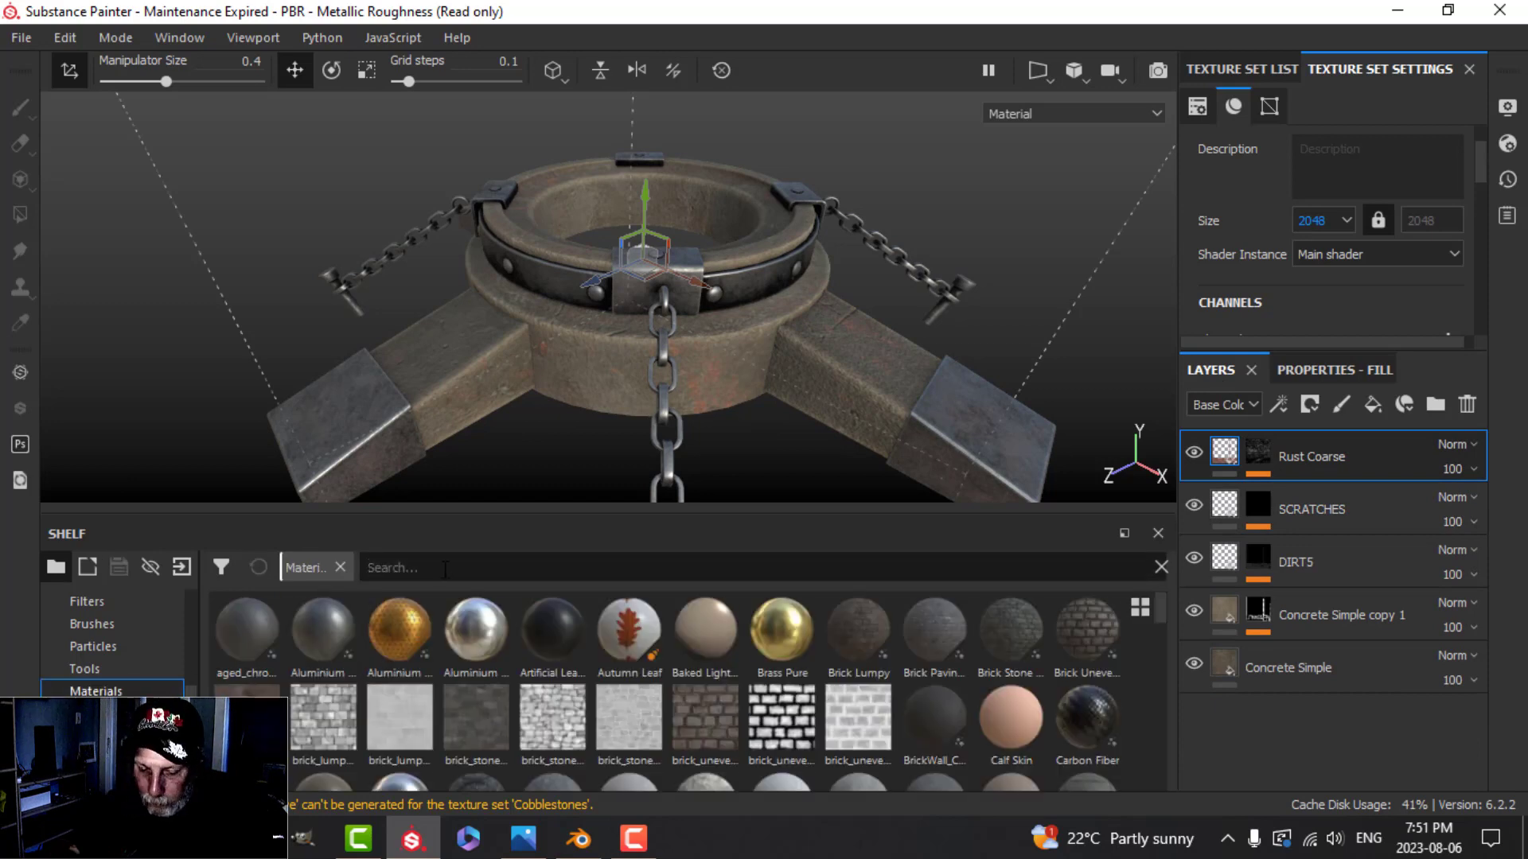
pyautogui.write('rust')
pyautogui.moveTo(476, 632); pyautogui.dragTo(1246, 432)
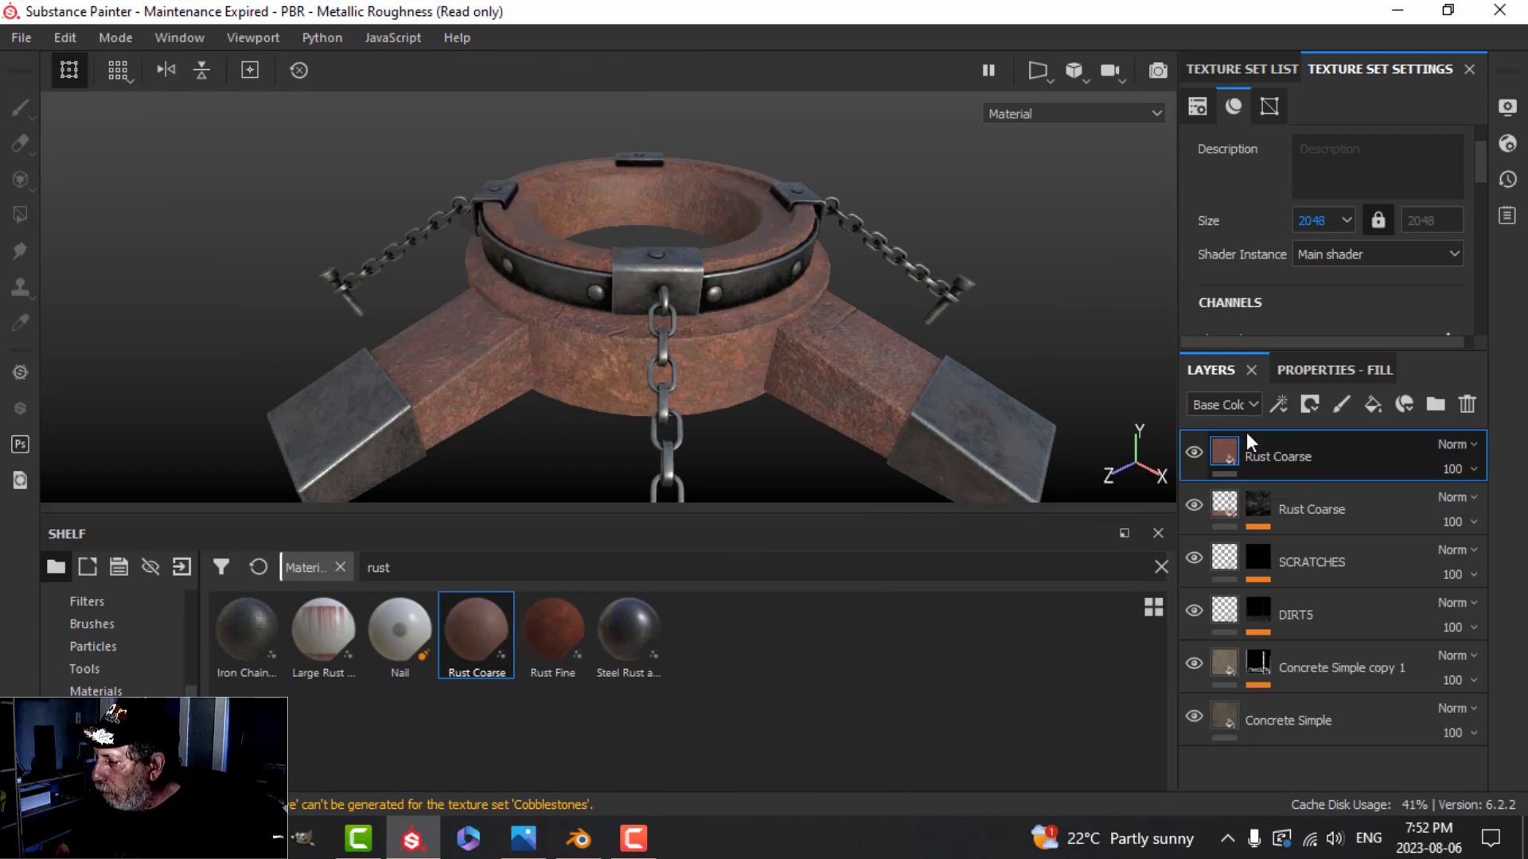
# - Set the projection of the new top Rust Coarse layer to Tri-planar projection
pyautogui.click(1312, 374)
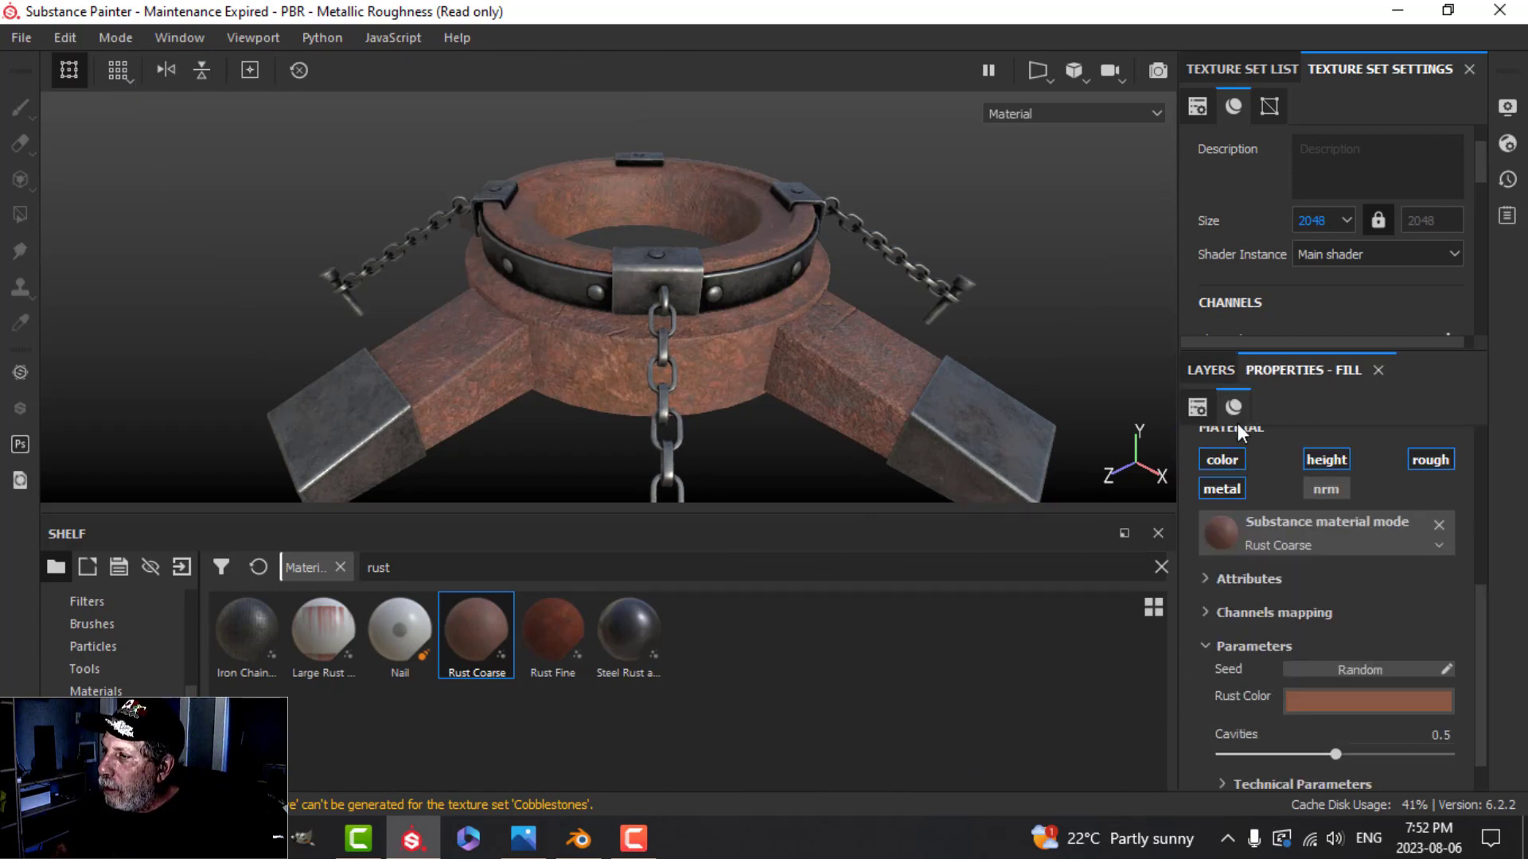
pyautogui.scroll(4, 1316, 470)
pyautogui.click(1311, 483)
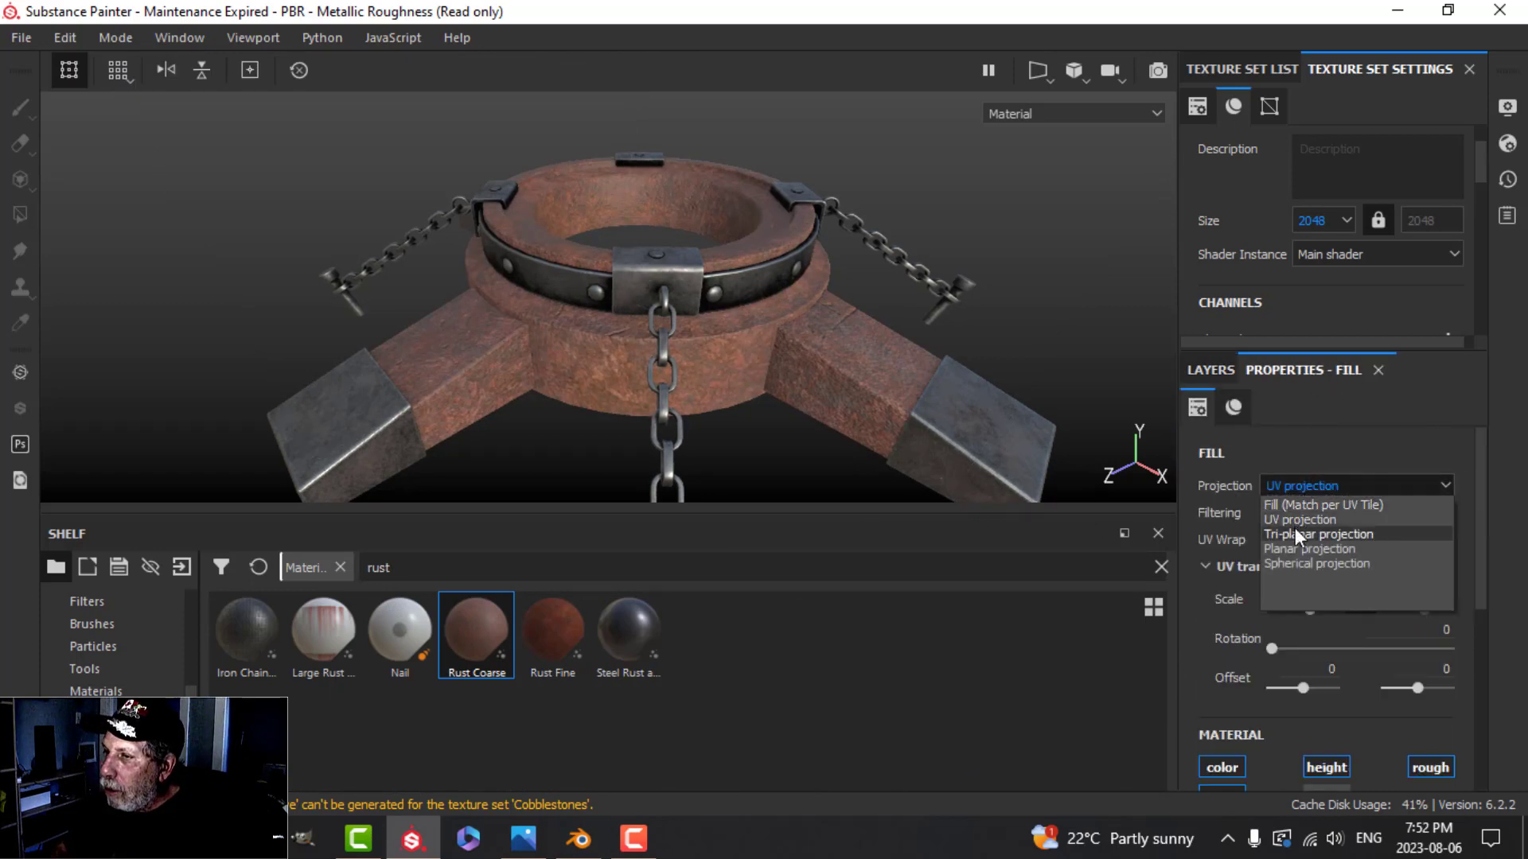
pyautogui.click(1295, 534)
# - Give the top Rust Coarse layer a black mask driven by a Dirt generator
pyautogui.click(1233, 373)
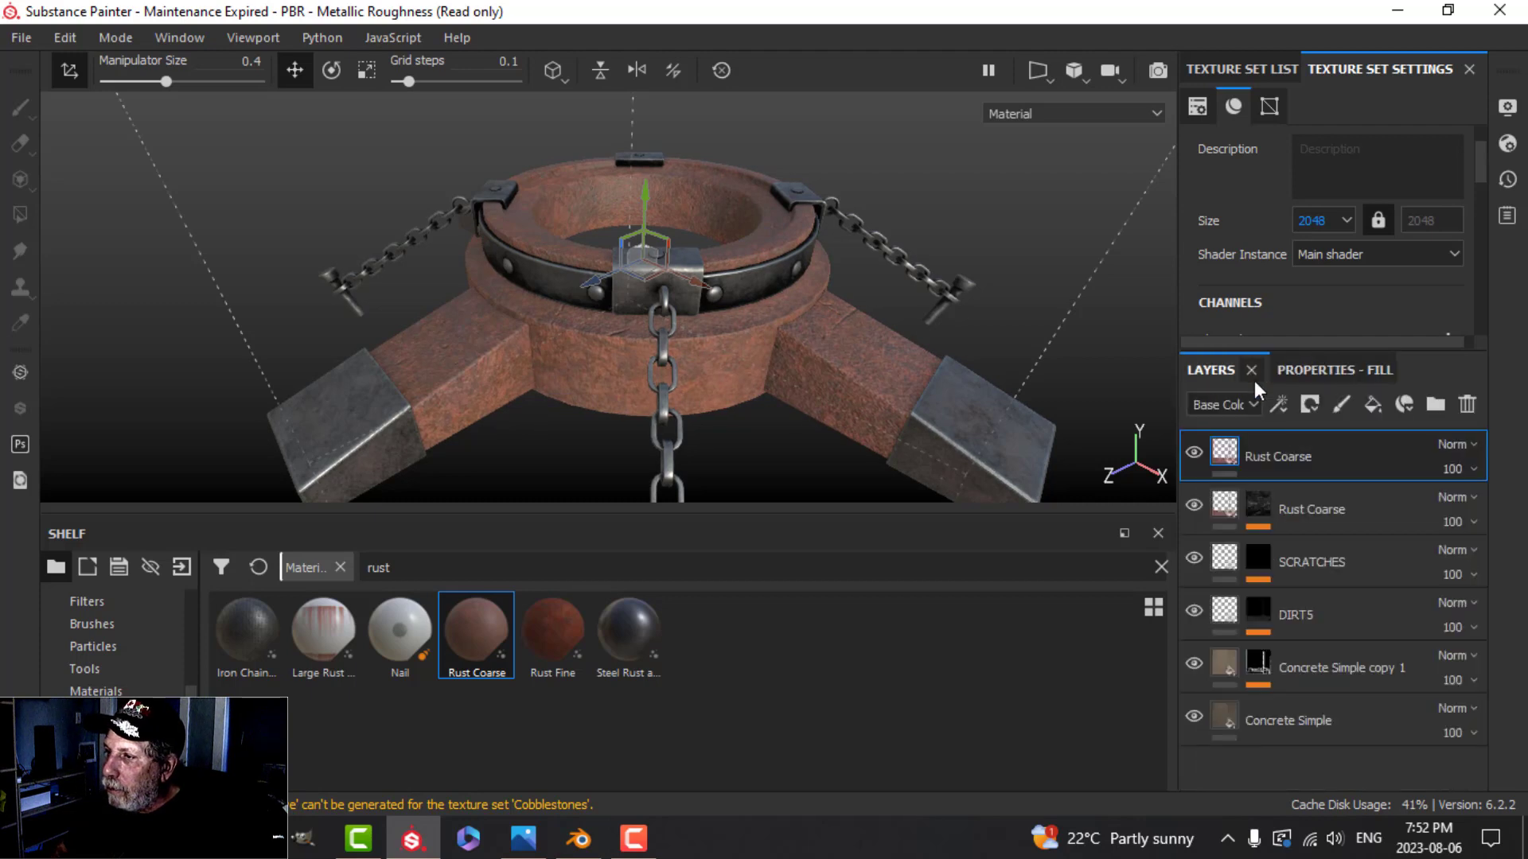
pyautogui.click(1308, 404)
pyautogui.click(1334, 457)
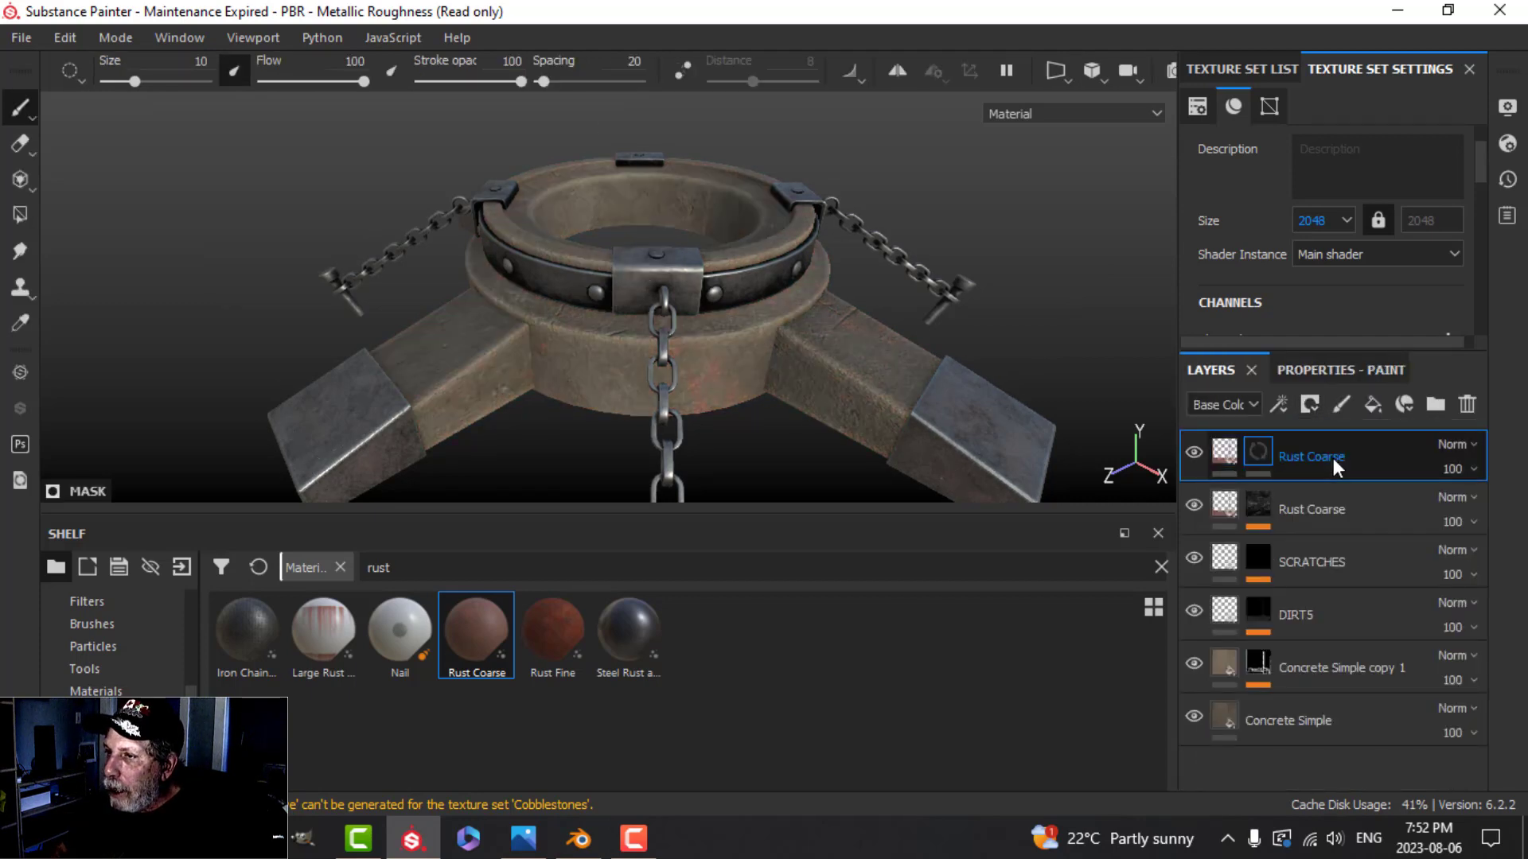
pyautogui.click(1279, 404)
pyautogui.click(1318, 432)
pyautogui.click(1311, 451)
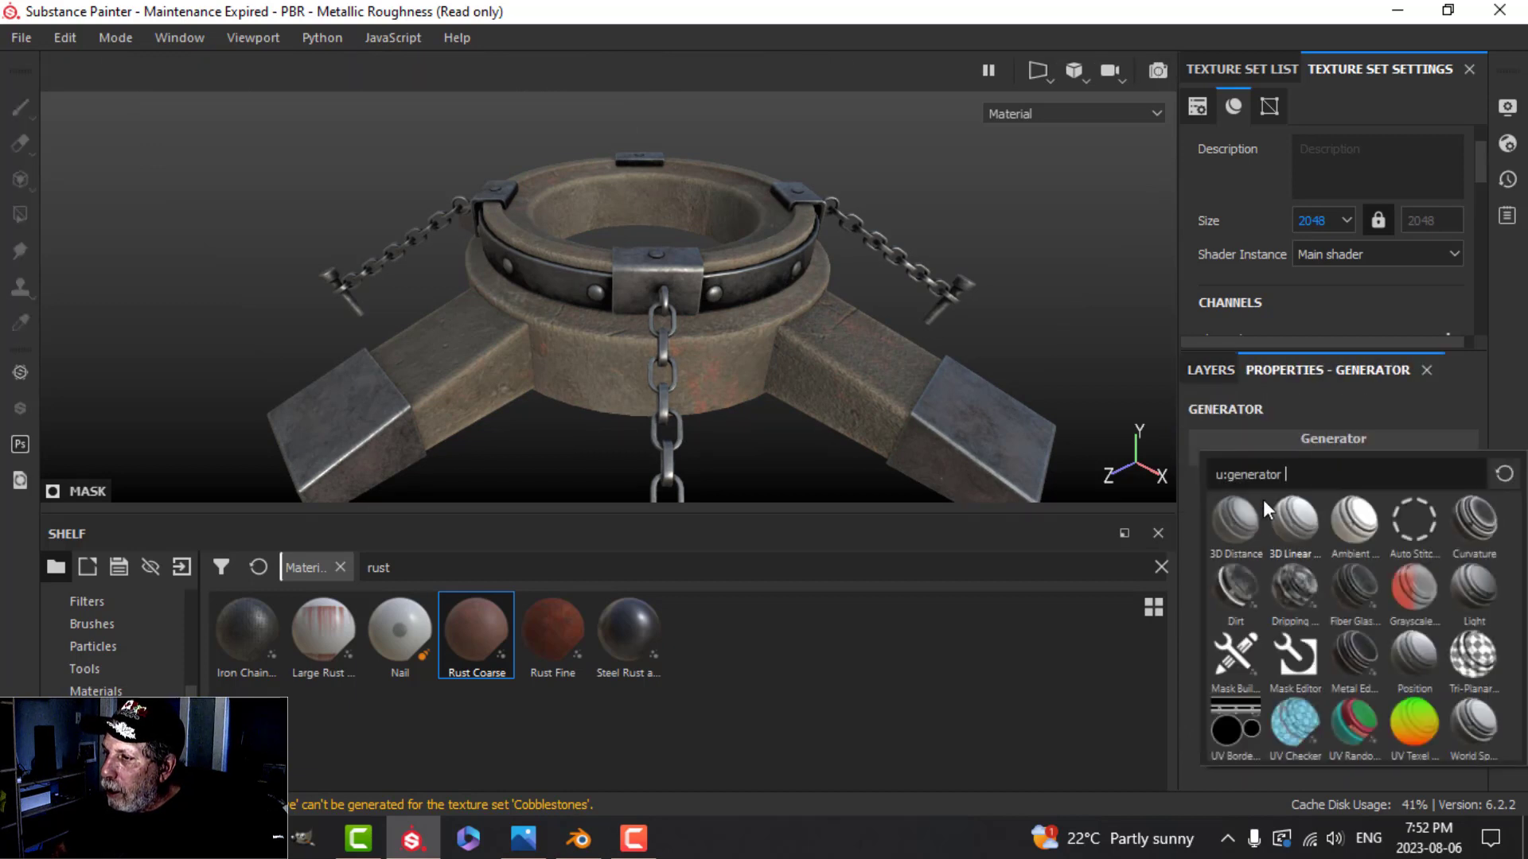
pyautogui.click(1235, 589)
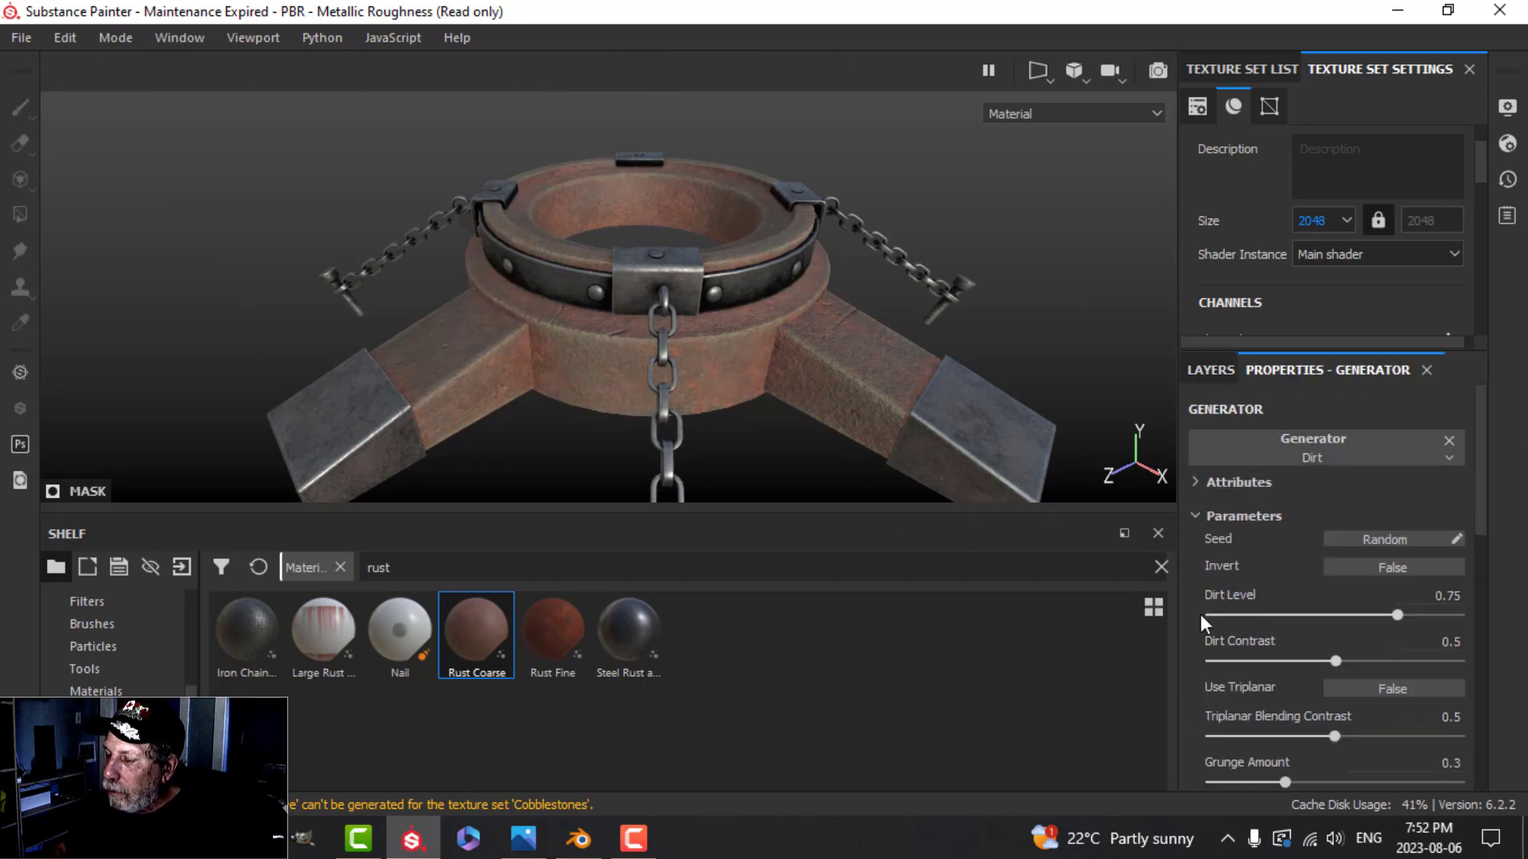
# - Set the Dirt generator's Dirt Level to 0.58 and change its Dirt Contrast, ending back at the layer stack
pyautogui.moveTo(1397, 614); pyautogui.dragTo(1353, 651)
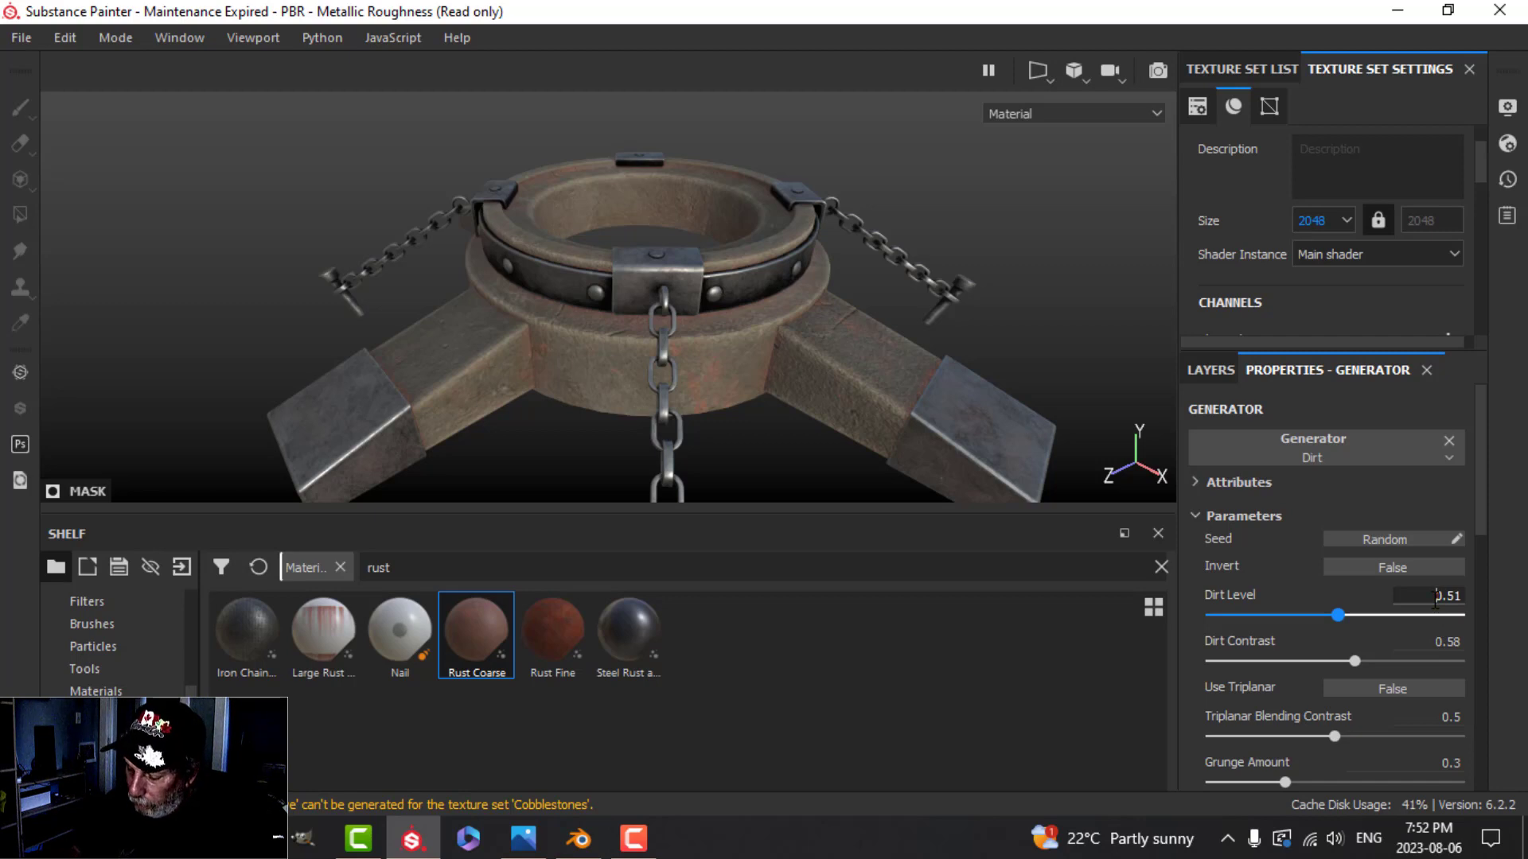
pyautogui.press('BackSpace')
pyautogui.write('8')
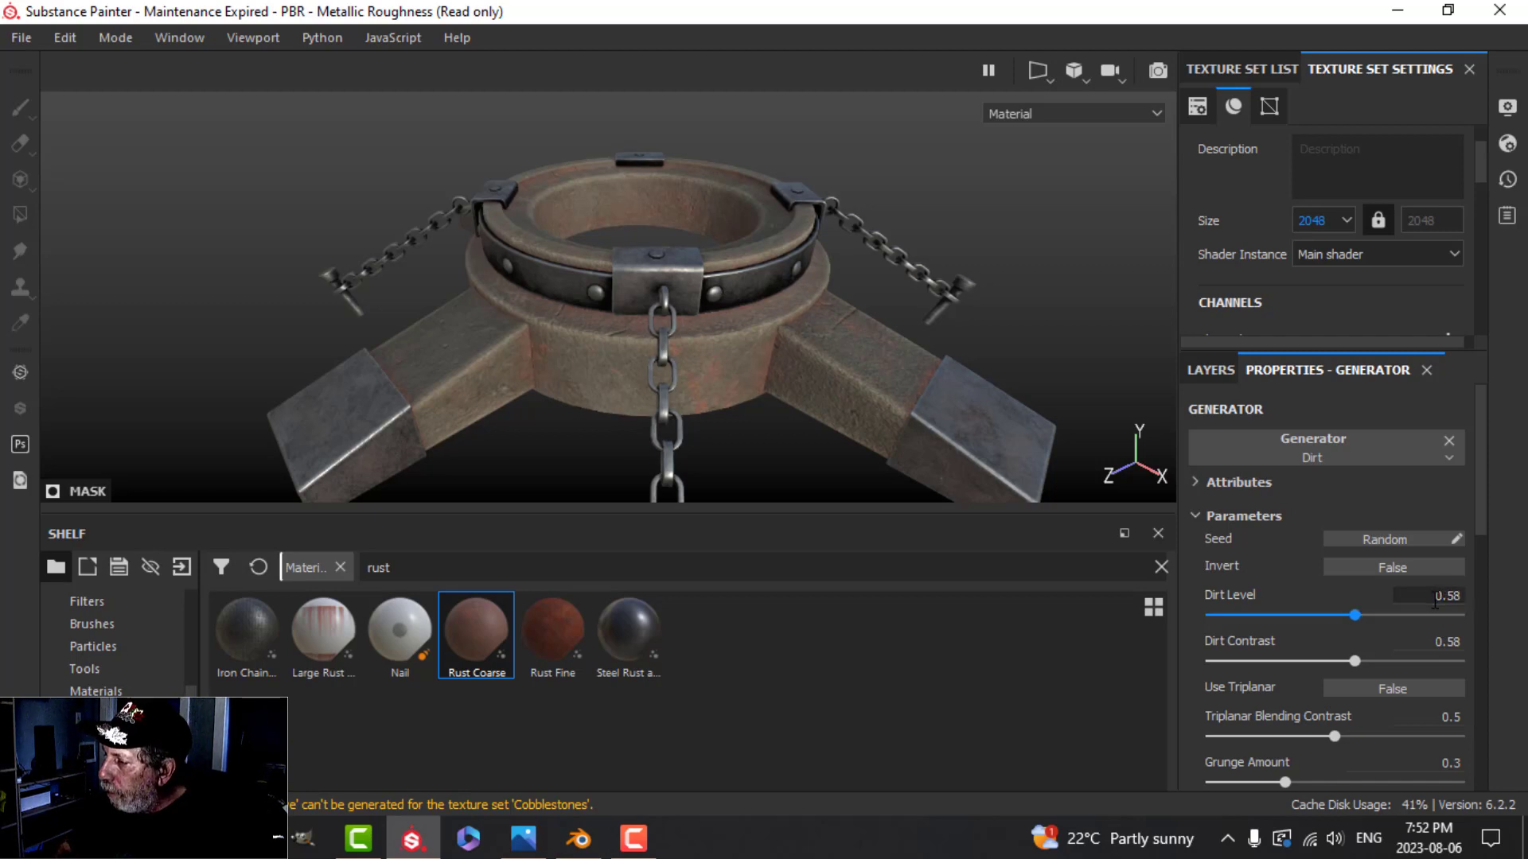
pyautogui.click(1436, 643)
pyautogui.press('BackSpace')
pyautogui.press('BackSpace')
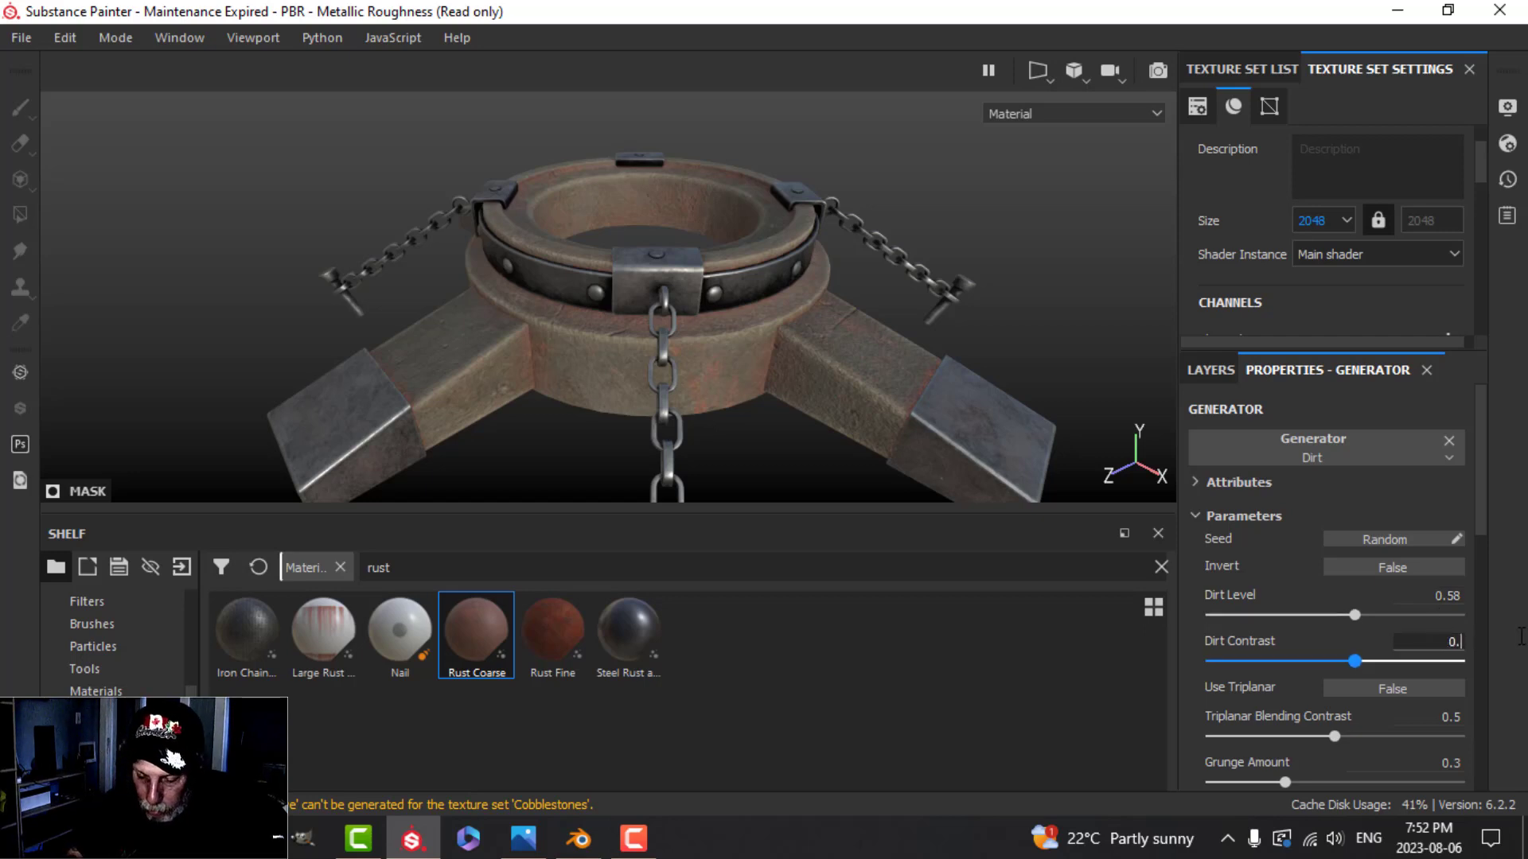
pyautogui.press('Return')
pyautogui.click(1210, 370)
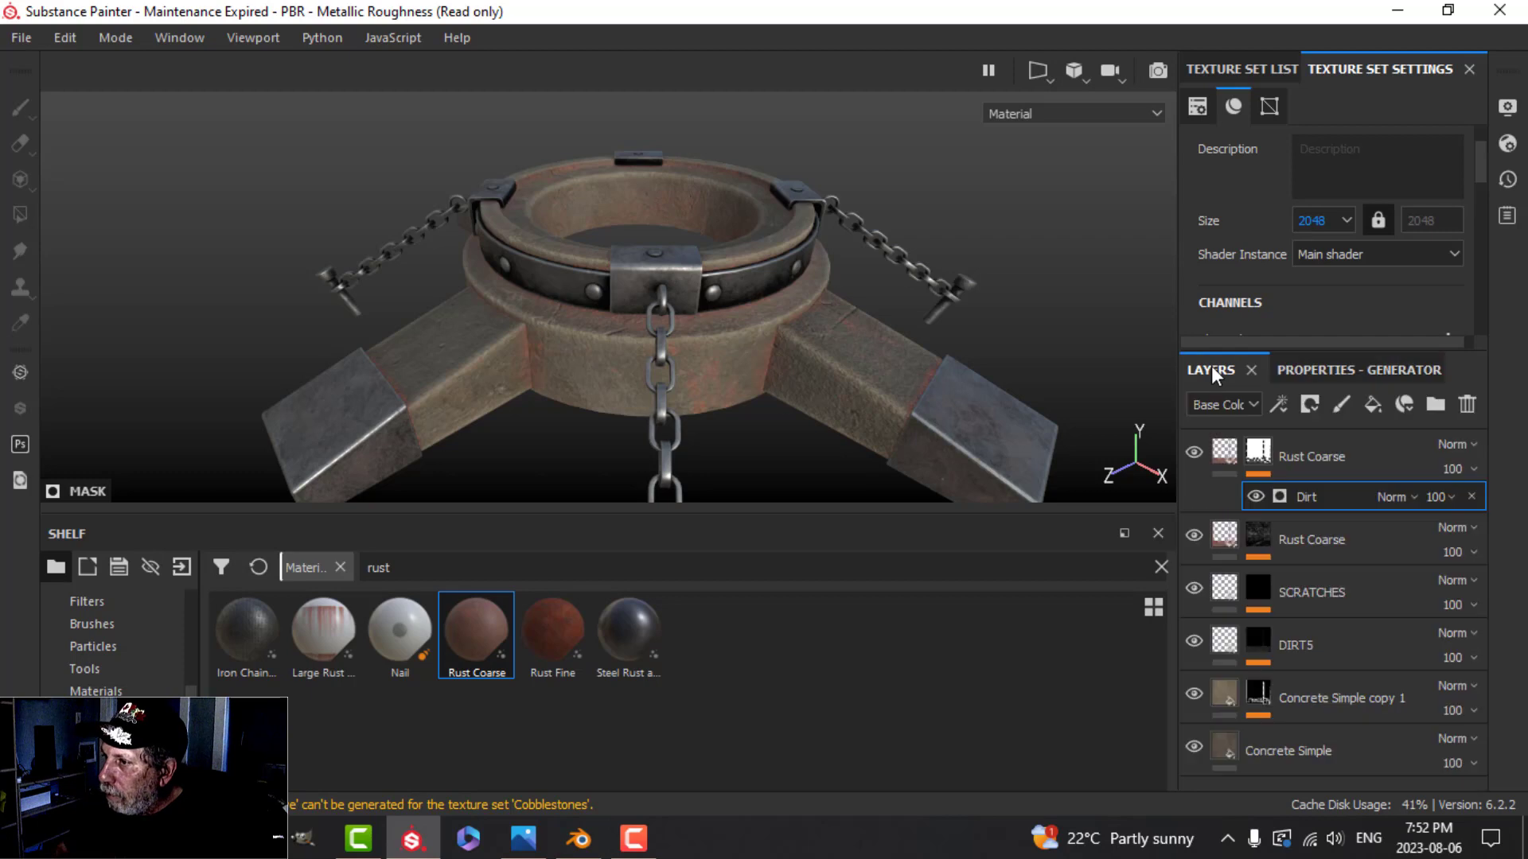
# - Darken the Rust Color of the lower Rust Coarse layer
pyautogui.click(1223, 536)
pyautogui.click(1317, 375)
pyautogui.scroll(-5, 1277, 561)
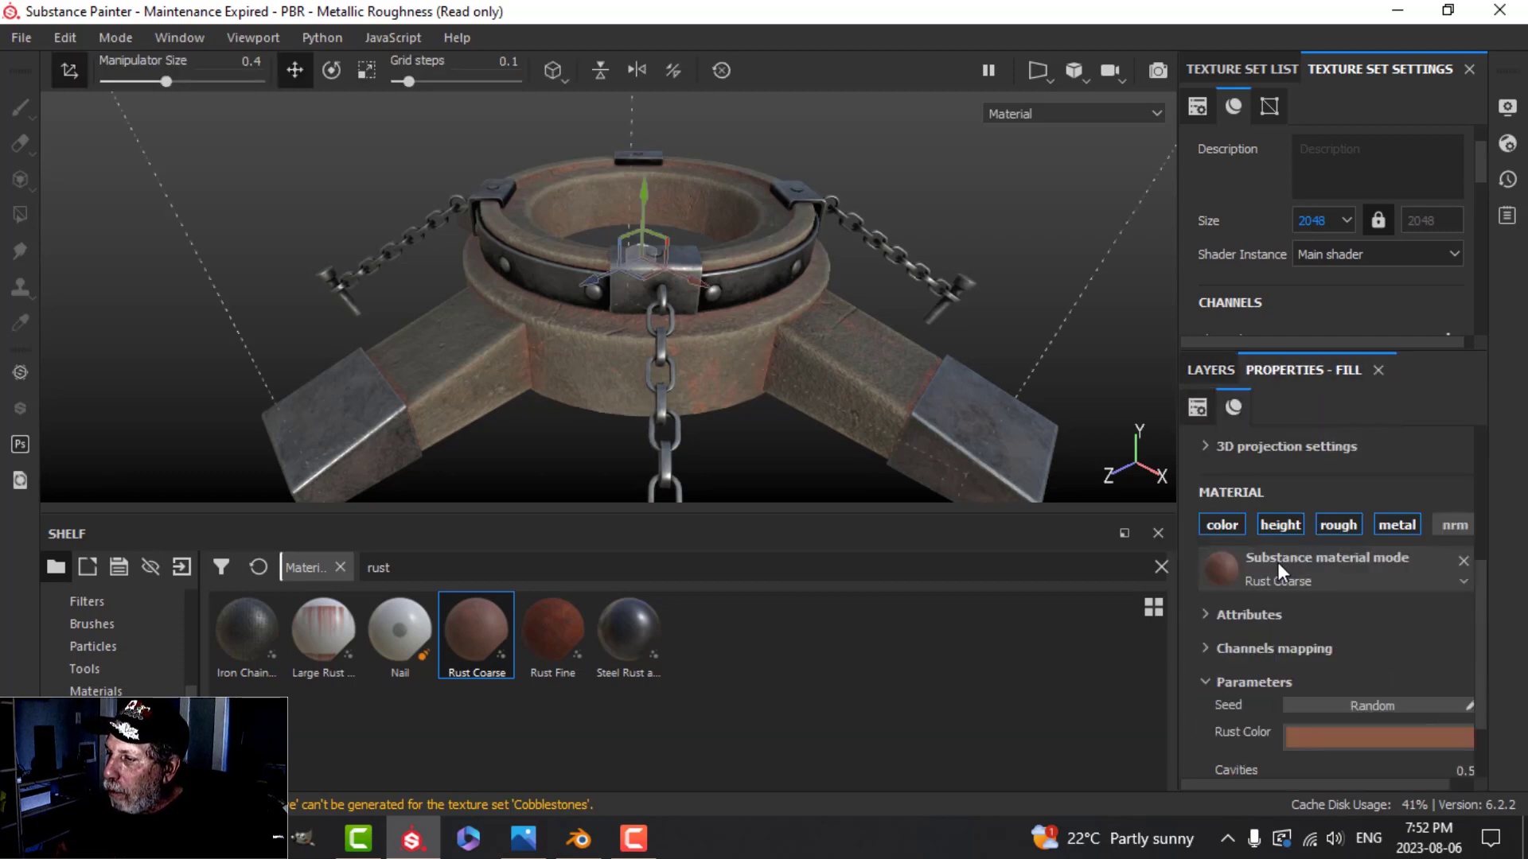
pyautogui.click(1346, 642)
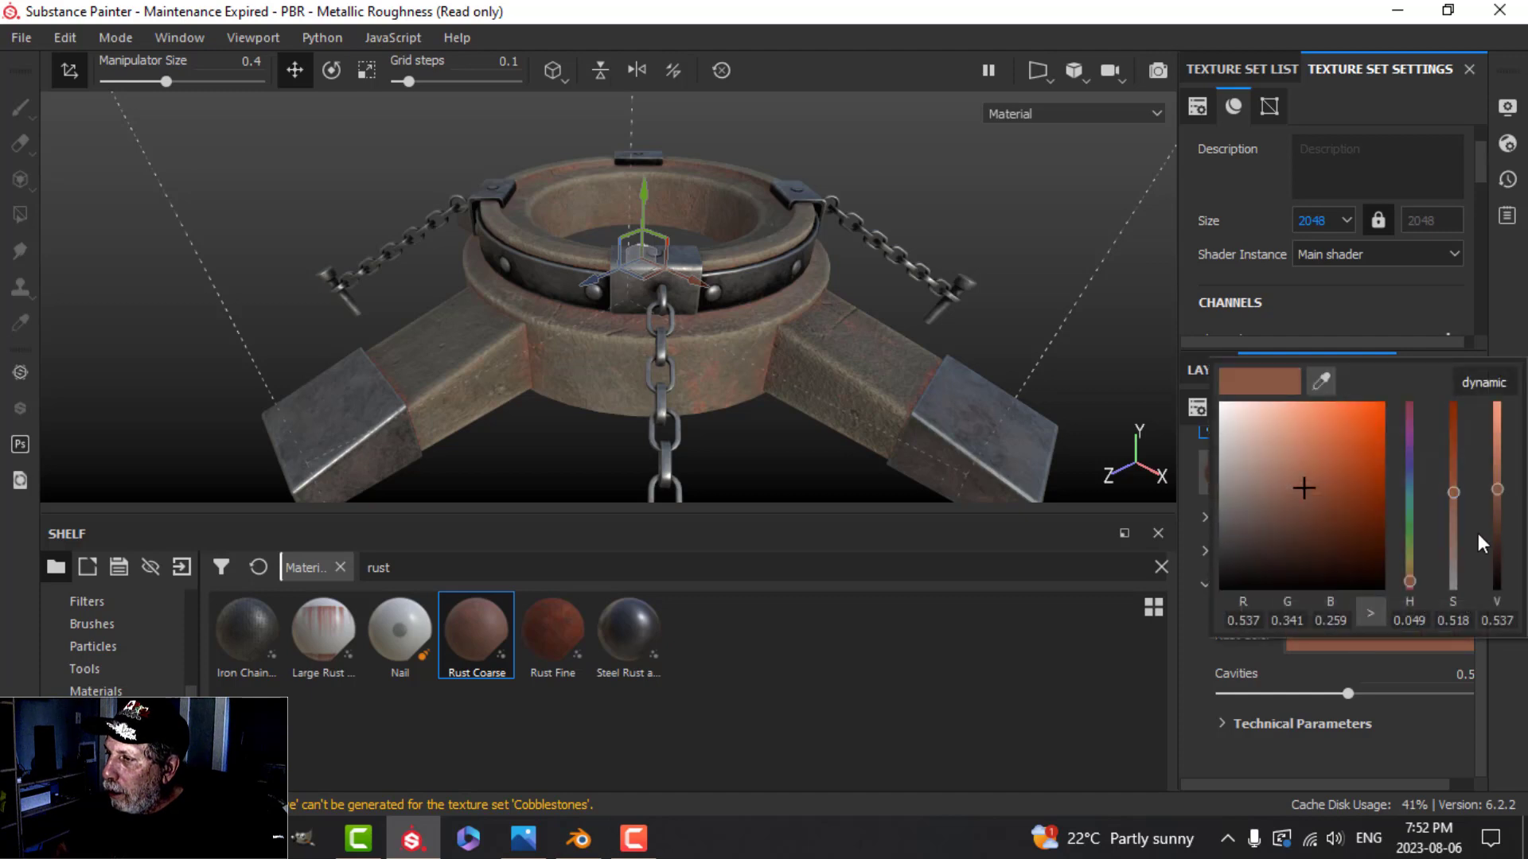
pyautogui.moveTo(1500, 502); pyautogui.dragTo(1507, 525)
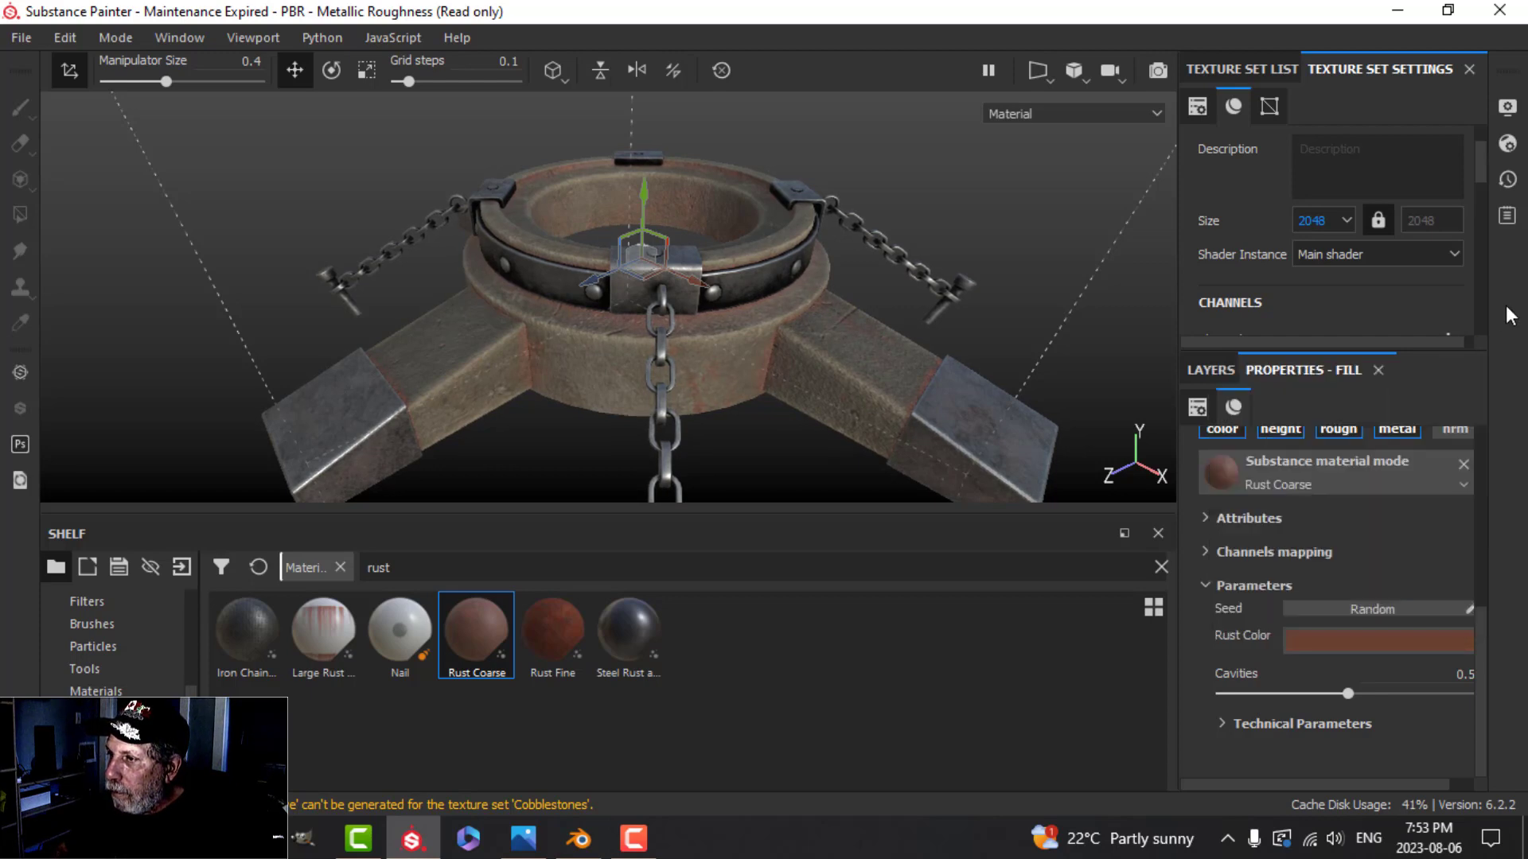
# - Darken the top Rust Coarse layer's Rust Color to a colour value (V) of 0.437
pyautogui.click(1219, 370)
pyautogui.click(1396, 481)
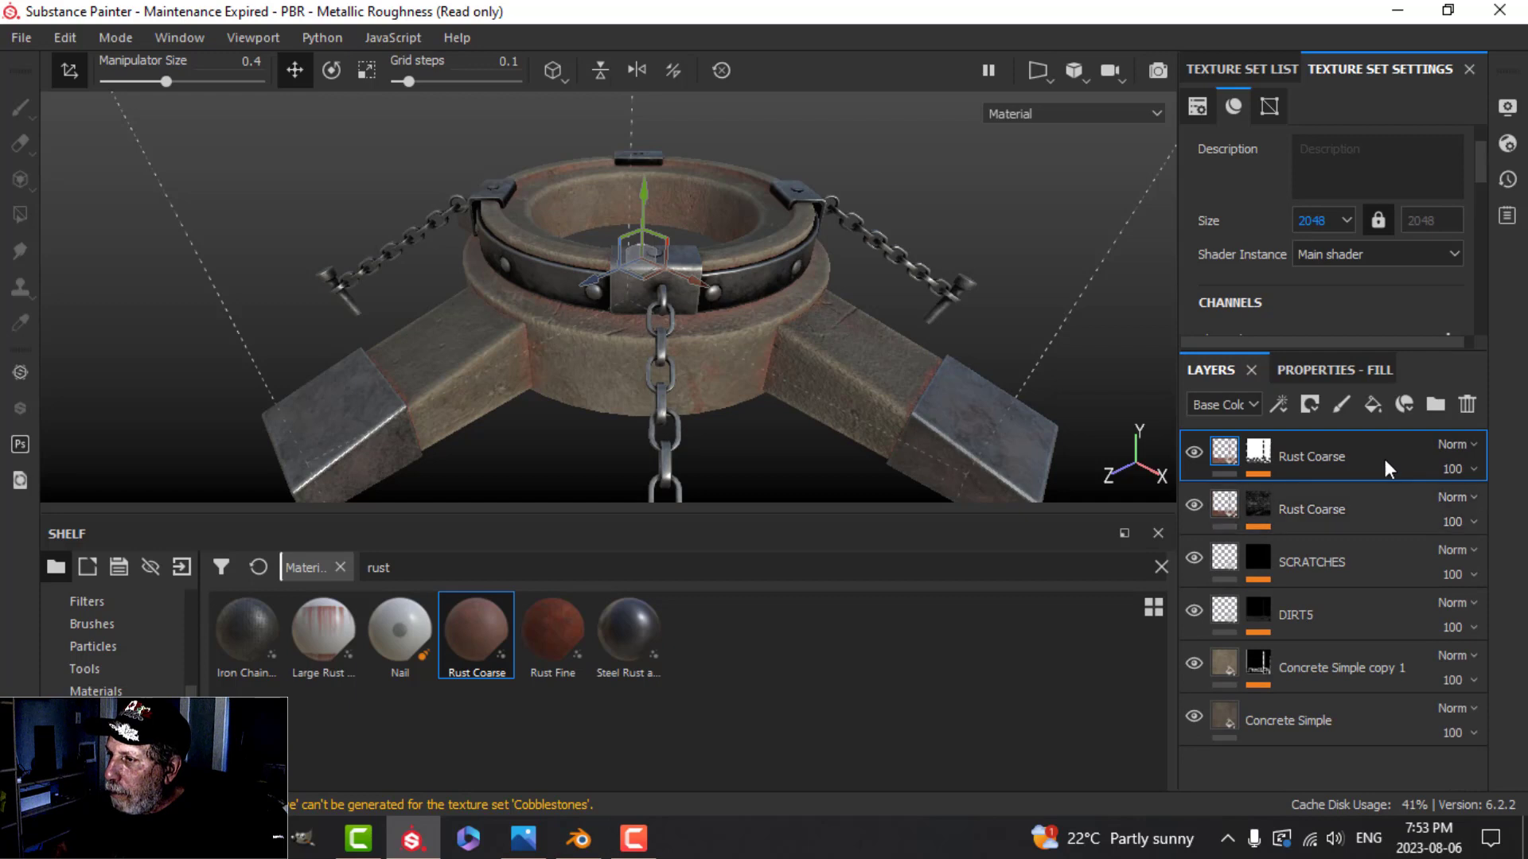
pyautogui.click(1338, 369)
pyautogui.click(1386, 642)
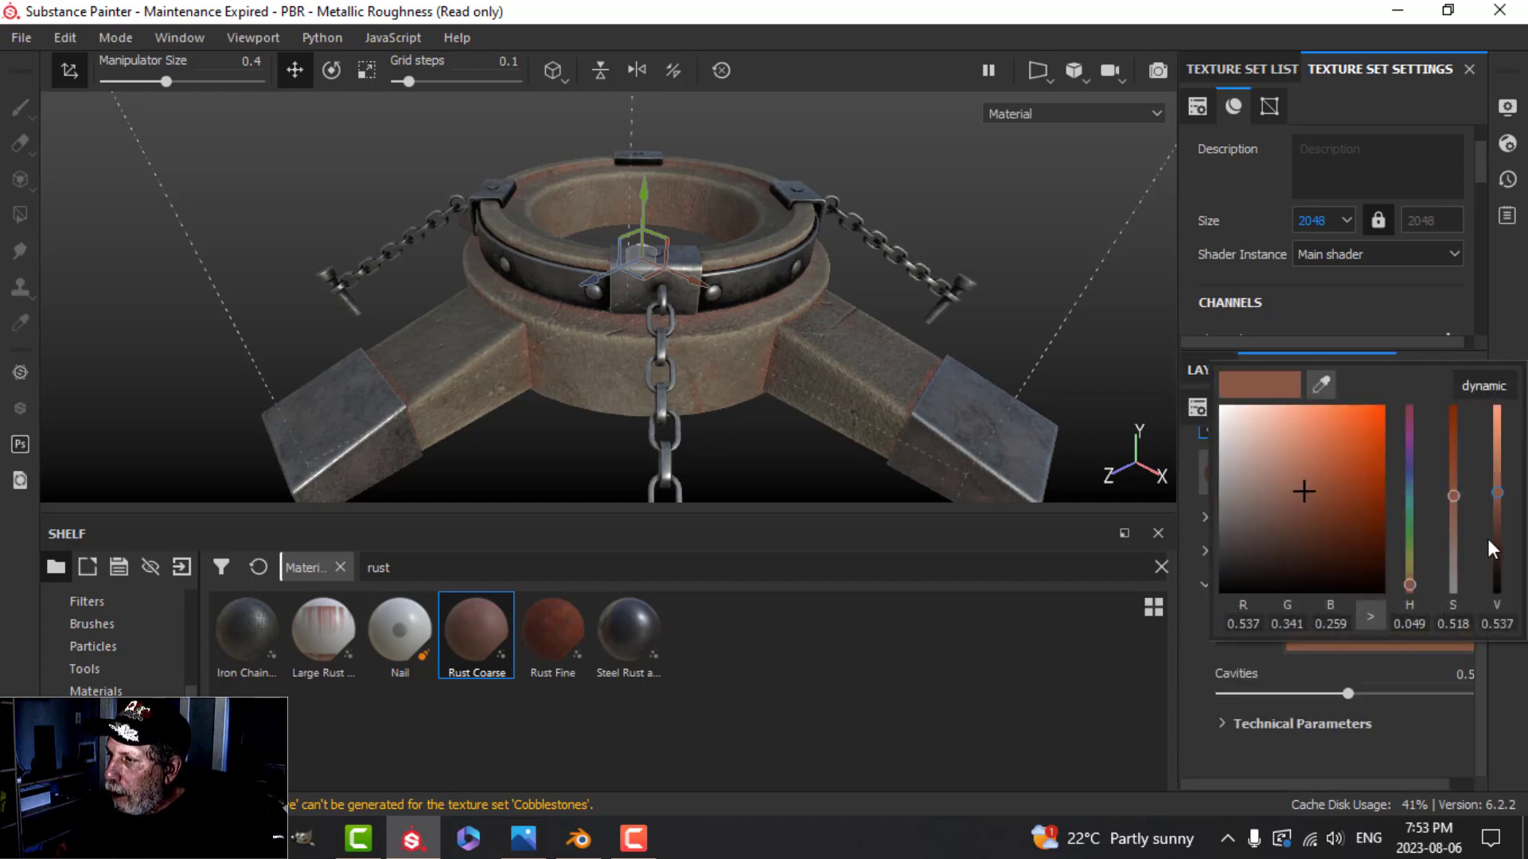
pyautogui.moveTo(1499, 495); pyautogui.dragTo(1501, 513)
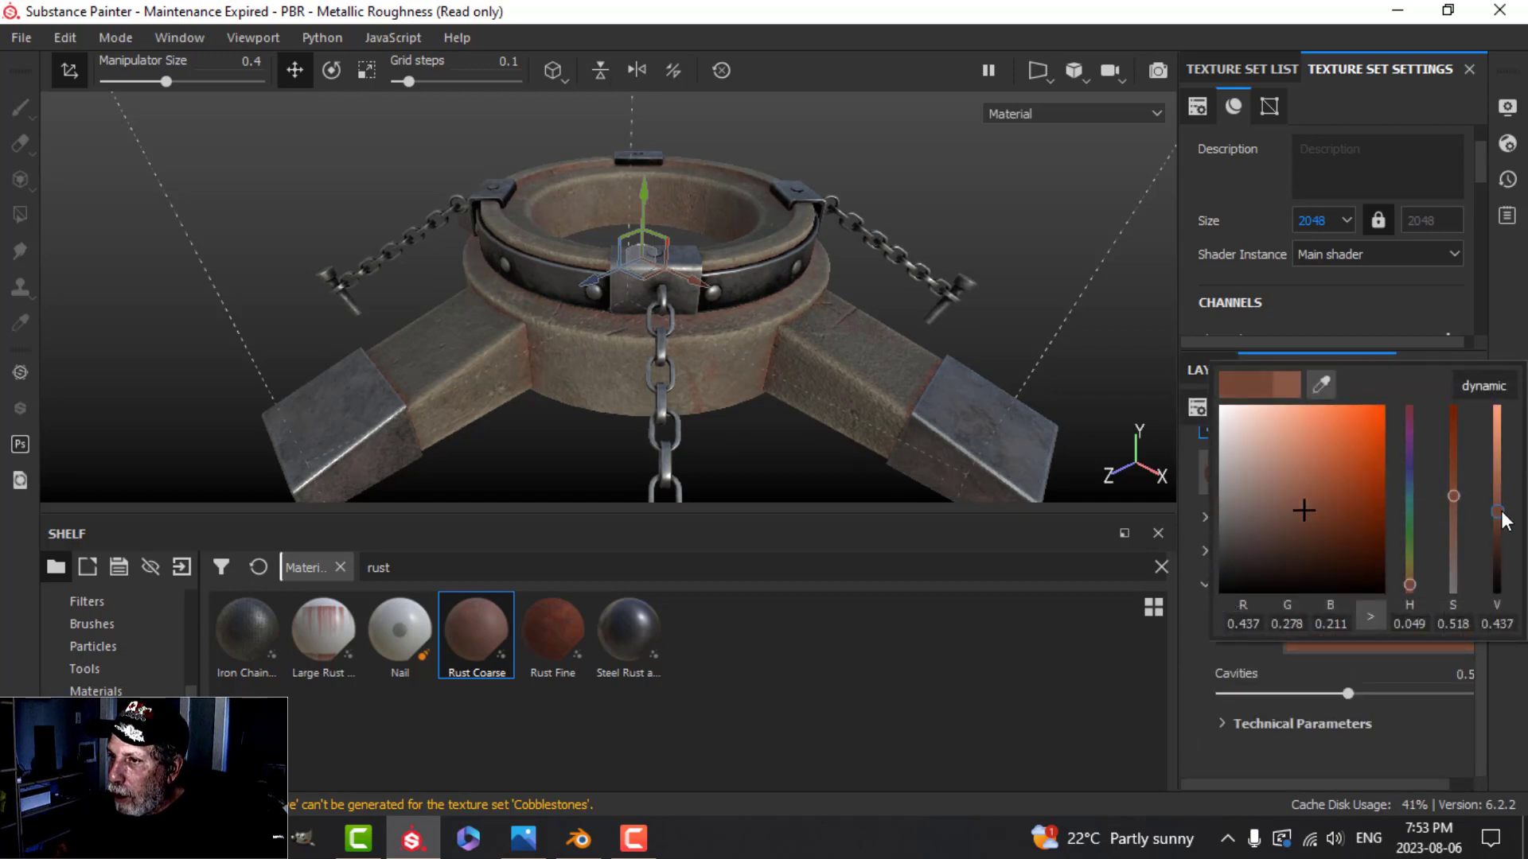
# - Hide the projection manipulator and examine the rust on the portal base from several angles
pyautogui.keyDown('alt'); pyautogui.moveTo(812, 315); pyautogui.dragTo(636, 389); pyautogui.keyUp('alt')
pyautogui.click(1209, 371)
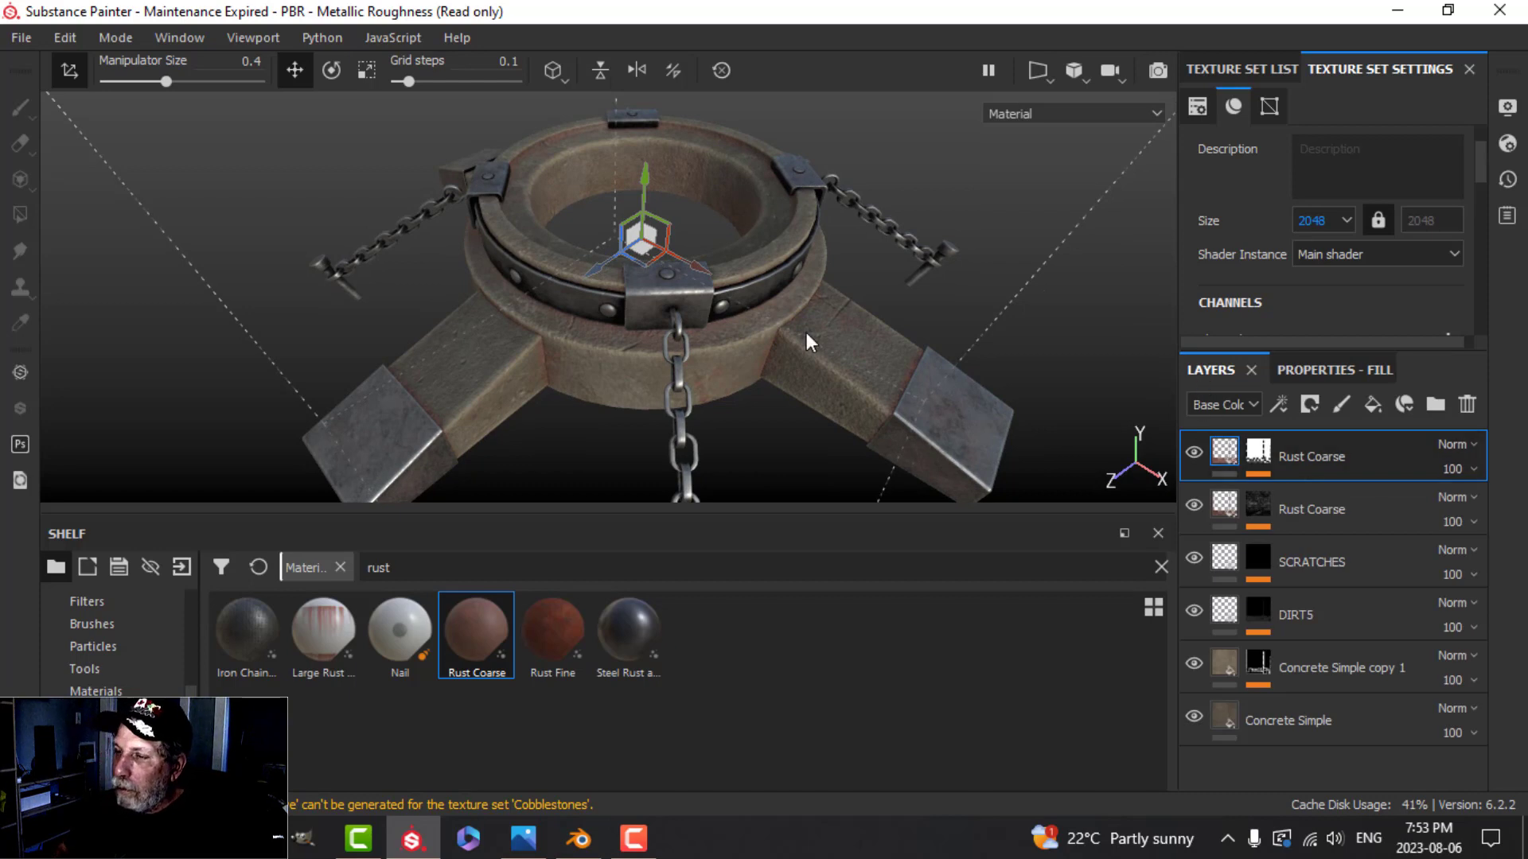
pyautogui.click(70, 71)
pyautogui.keyDown('alt'); pyautogui.moveTo(907, 399); pyautogui.dragTo(787, 335); pyautogui.keyUp('alt')
pyautogui.keyDown('alt'); pyautogui.moveTo(787, 335); pyautogui.dragTo(750, 314, button='middle'); pyautogui.keyUp('alt')
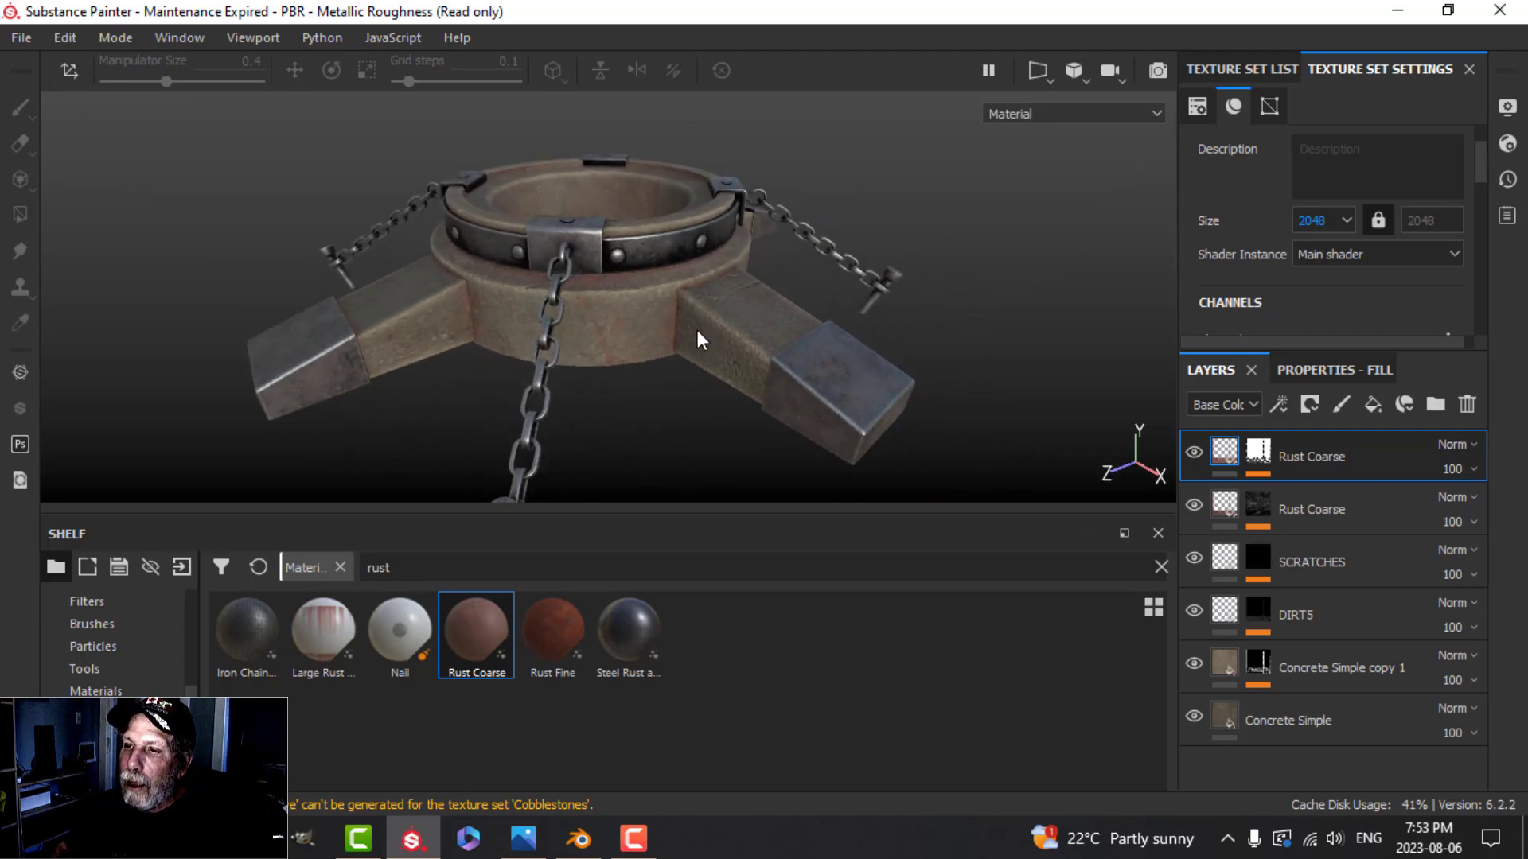
pyautogui.scroll(4, 698, 340)
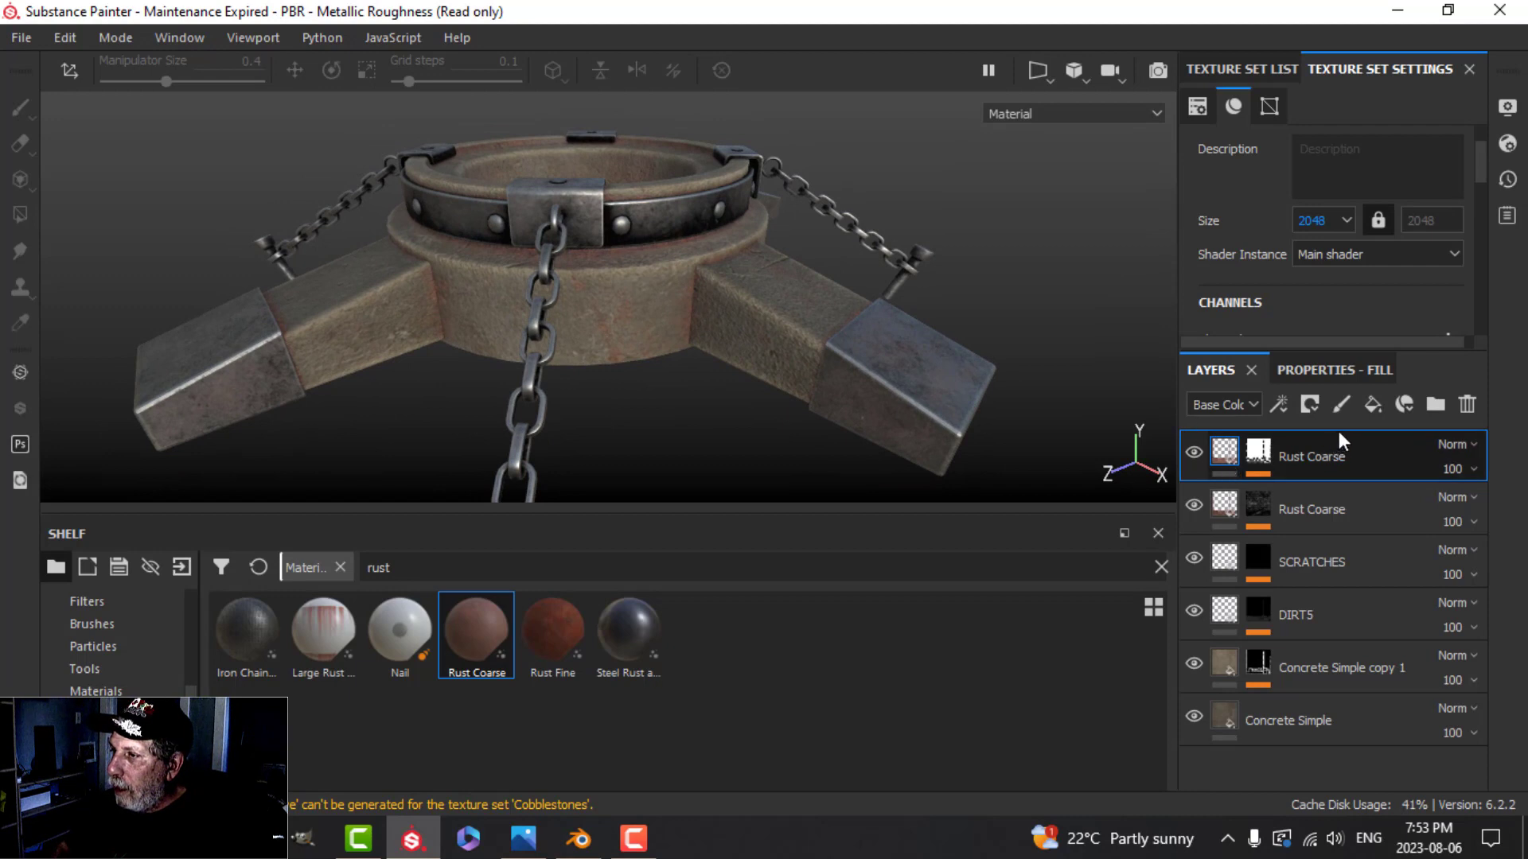
# - Add a fill layer at the top of the stack with only the color and rough channels enabled
pyautogui.click(1372, 404)
pyautogui.click(1363, 371)
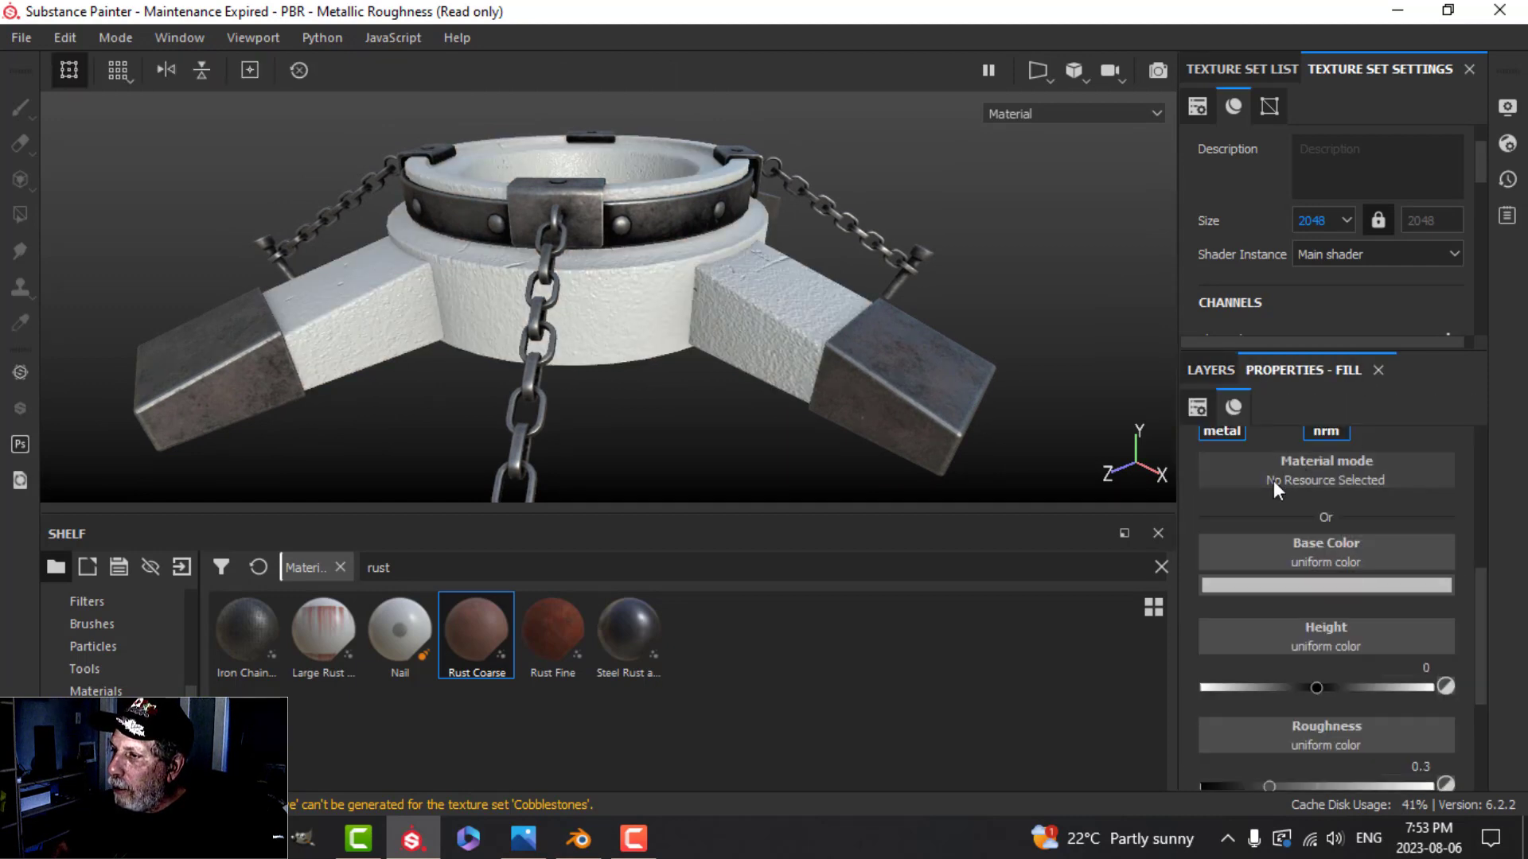
pyautogui.scroll(5, 1269, 477)
pyautogui.scroll(-2, 1248, 670)
pyautogui.click(1222, 671)
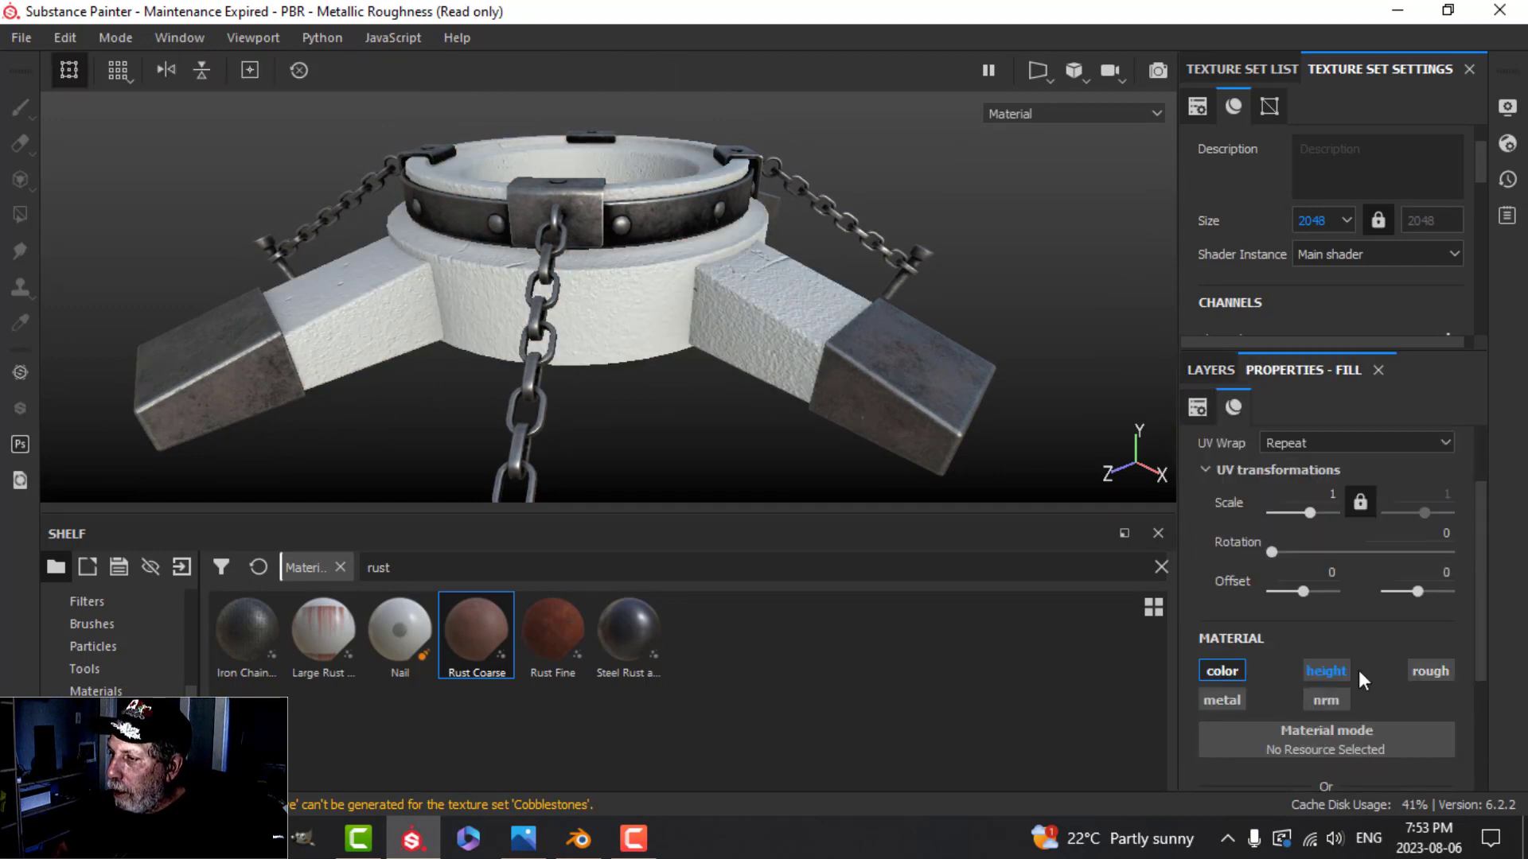
pyautogui.click(1424, 671)
# - Set the new fill layer's Roughness to 1 and its Base Color to a very dark, near-black tone
pyautogui.scroll(-3, 1365, 708)
pyautogui.moveTo(1278, 756); pyautogui.dragTo(1441, 756)
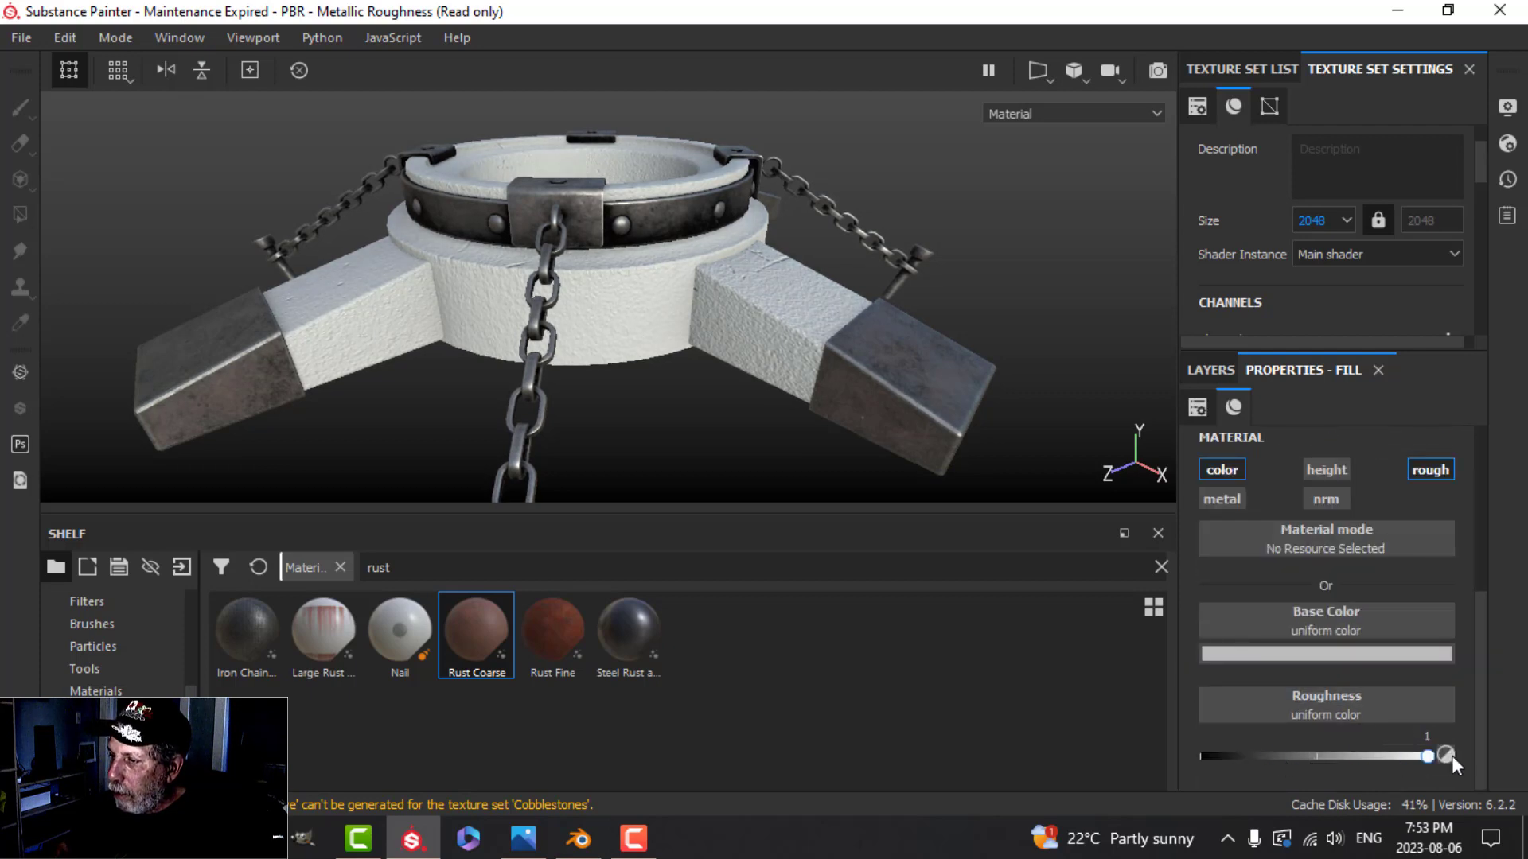
pyautogui.click(1356, 651)
pyautogui.moveTo(1257, 552); pyautogui.dragTo(1203, 588)
# - Give the dark fill layer a black mask driven by a Dirt generator
pyautogui.click(1210, 370)
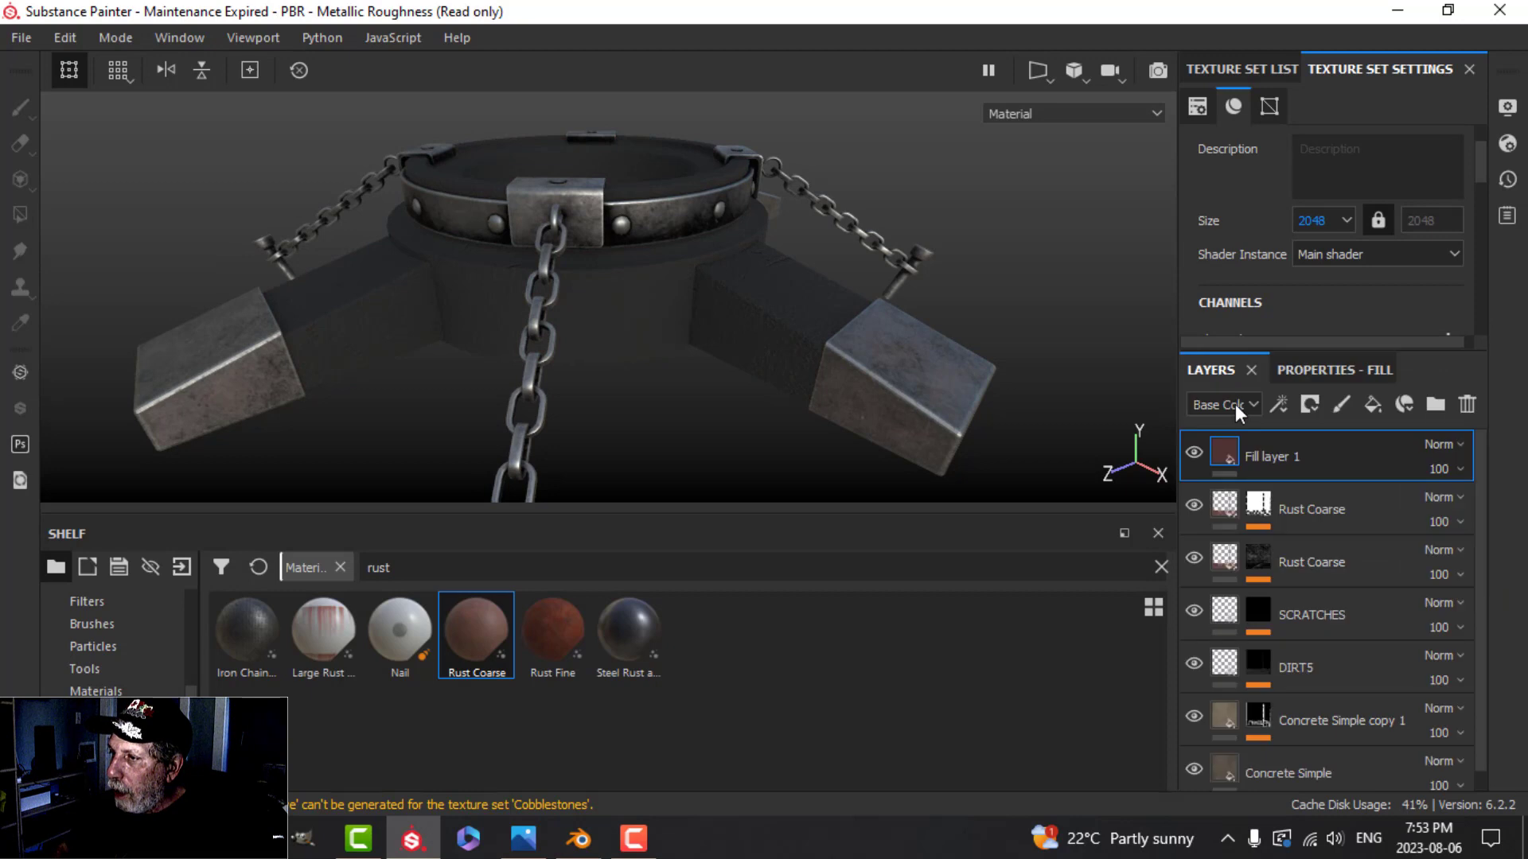
pyautogui.click(1309, 404)
pyautogui.click(1288, 452)
pyautogui.click(1279, 404)
pyautogui.click(1311, 437)
pyautogui.click(1317, 440)
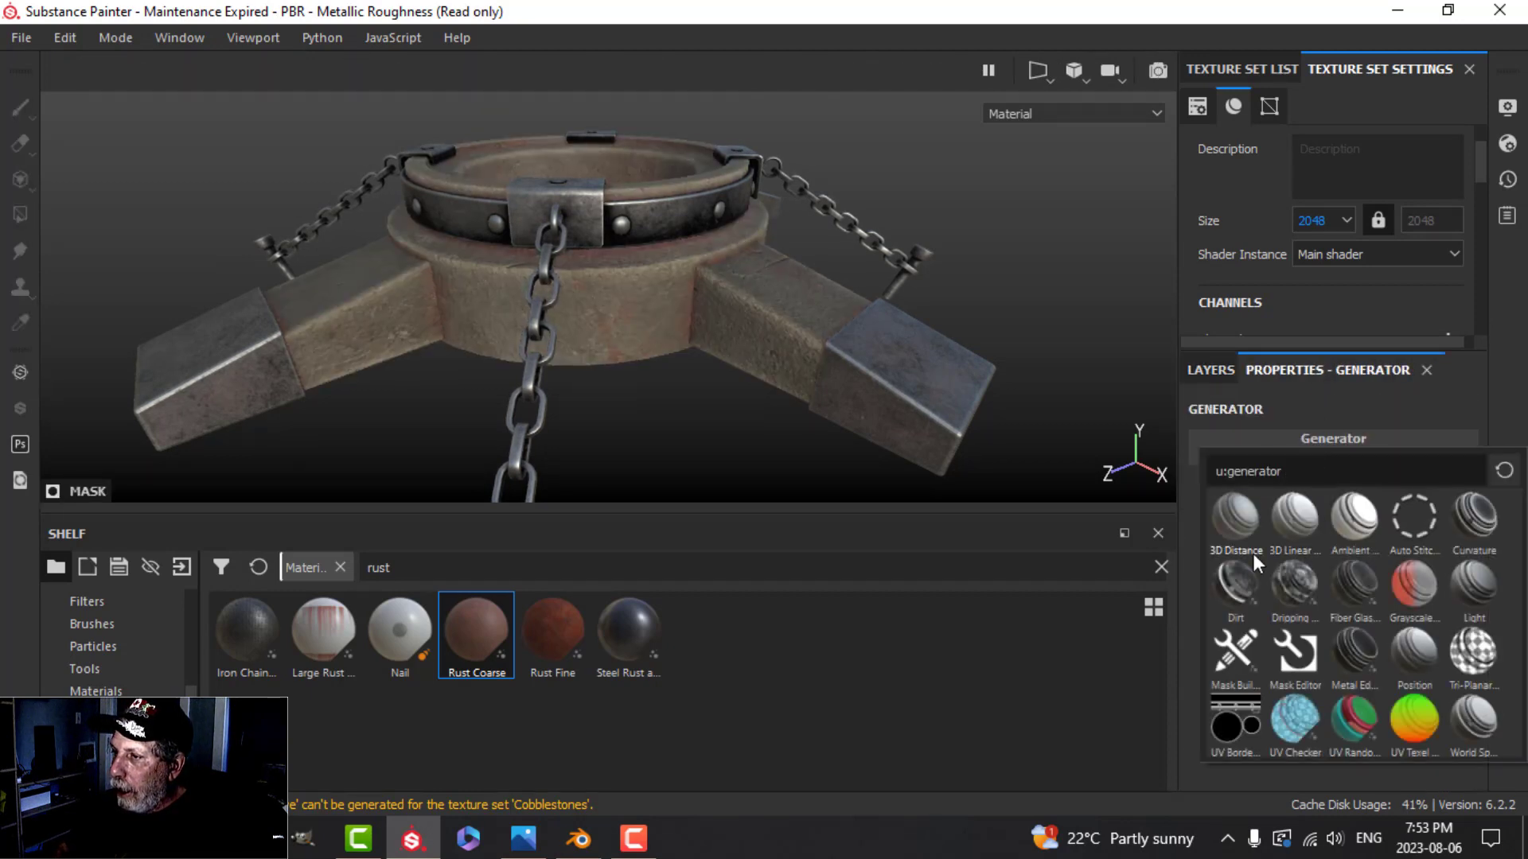
pyautogui.click(1238, 570)
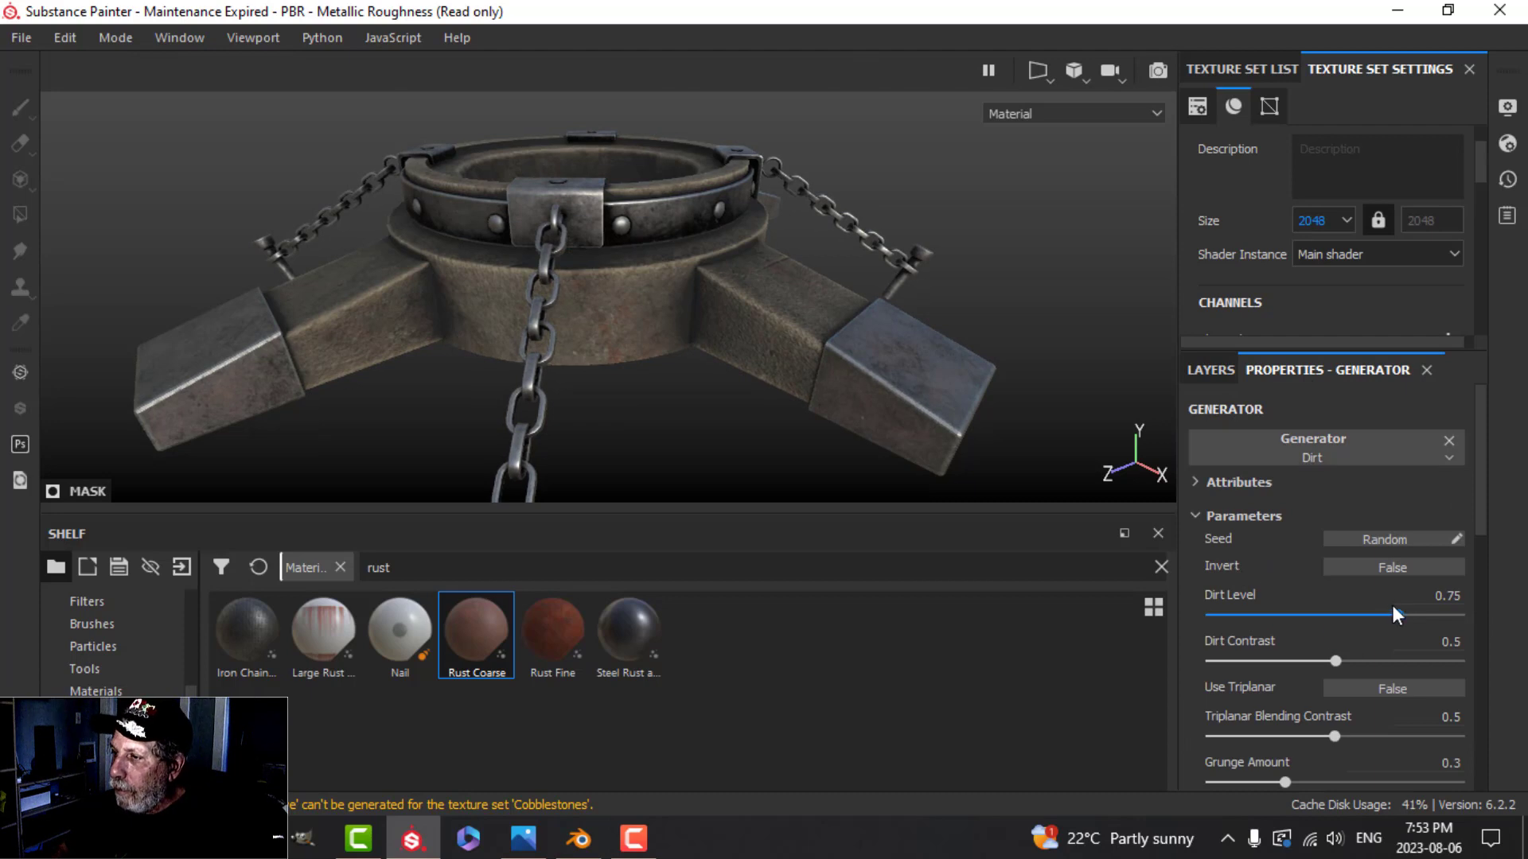
# - Set the generator's Dirt Level to 0.53 and Dirt Contrast to 0.37, checking the grime on the portal
pyautogui.moveTo(1380, 616); pyautogui.dragTo(1302, 660)
pyautogui.keyDown('alt'); pyautogui.moveTo(621, 306); pyautogui.dragTo(611, 385); pyautogui.keyUp('alt')
pyautogui.scroll(3, 660, 374)
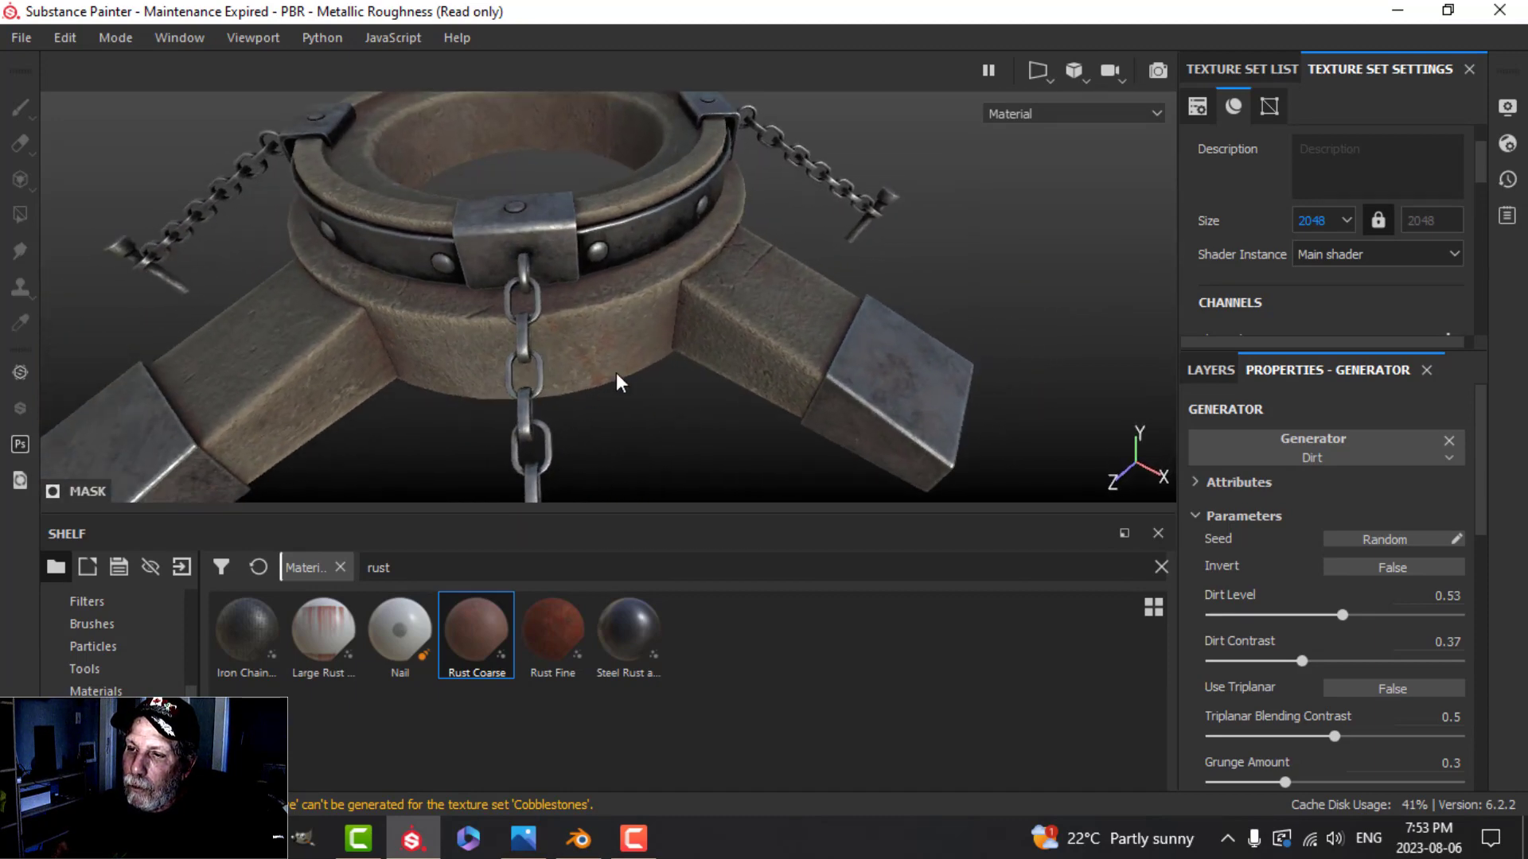
pyautogui.scroll(-3, 714, 394)
pyautogui.keyDown('alt'); pyautogui.moveTo(714, 393); pyautogui.dragTo(715, 360); pyautogui.keyUp('alt')
pyautogui.keyDown('alt'); pyautogui.moveTo(786, 388); pyautogui.dragTo(749, 370); pyautogui.keyUp('alt')
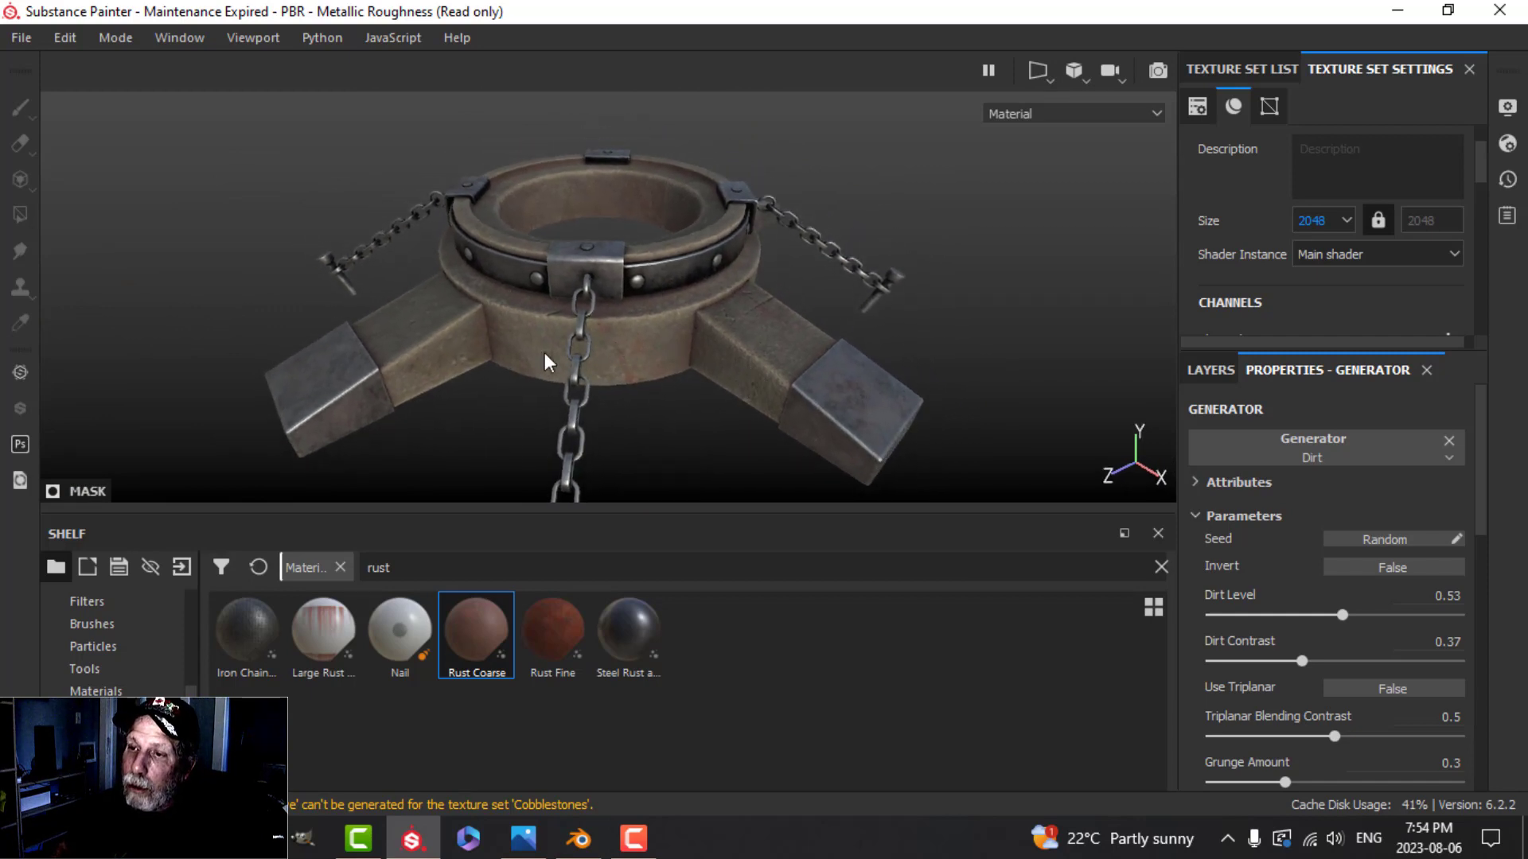
pyautogui.moveTo(742, 358)
pyautogui.keyDown('alt'); pyautogui.mouseDown()
pyautogui.moveTo(636, 366)
pyautogui.moveTo(755, 366)
pyautogui.mouseUp(); pyautogui.keyUp('alt')
# - Darken the Concrete Color of the base Concrete Simple layer to a colour value (V) of about 0.329
pyautogui.click(1210, 370)
pyautogui.scroll(-2, 1281, 655)
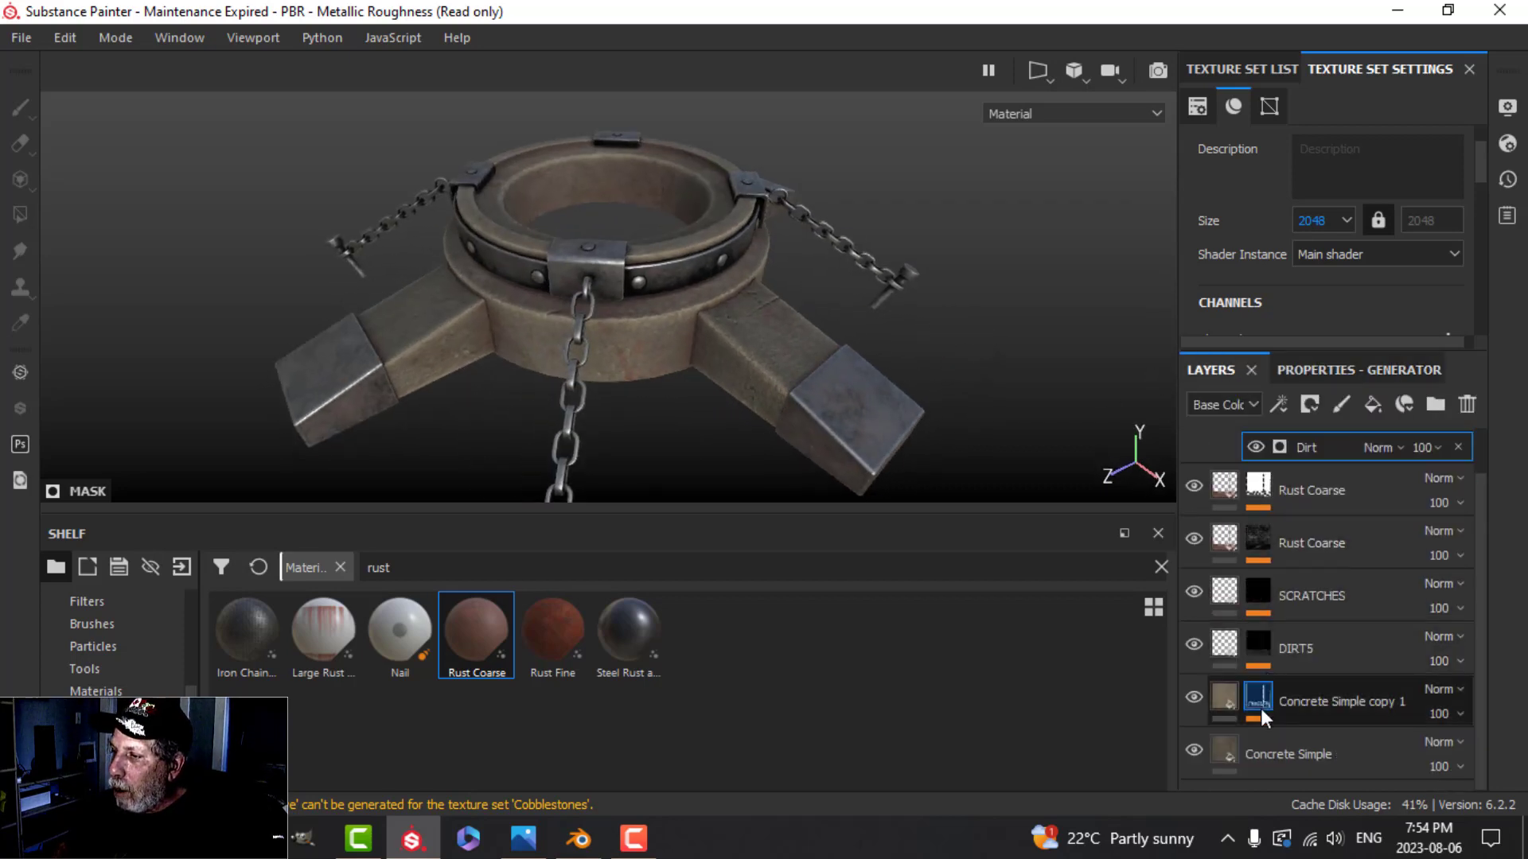
pyautogui.click(1231, 760)
pyautogui.click(1353, 369)
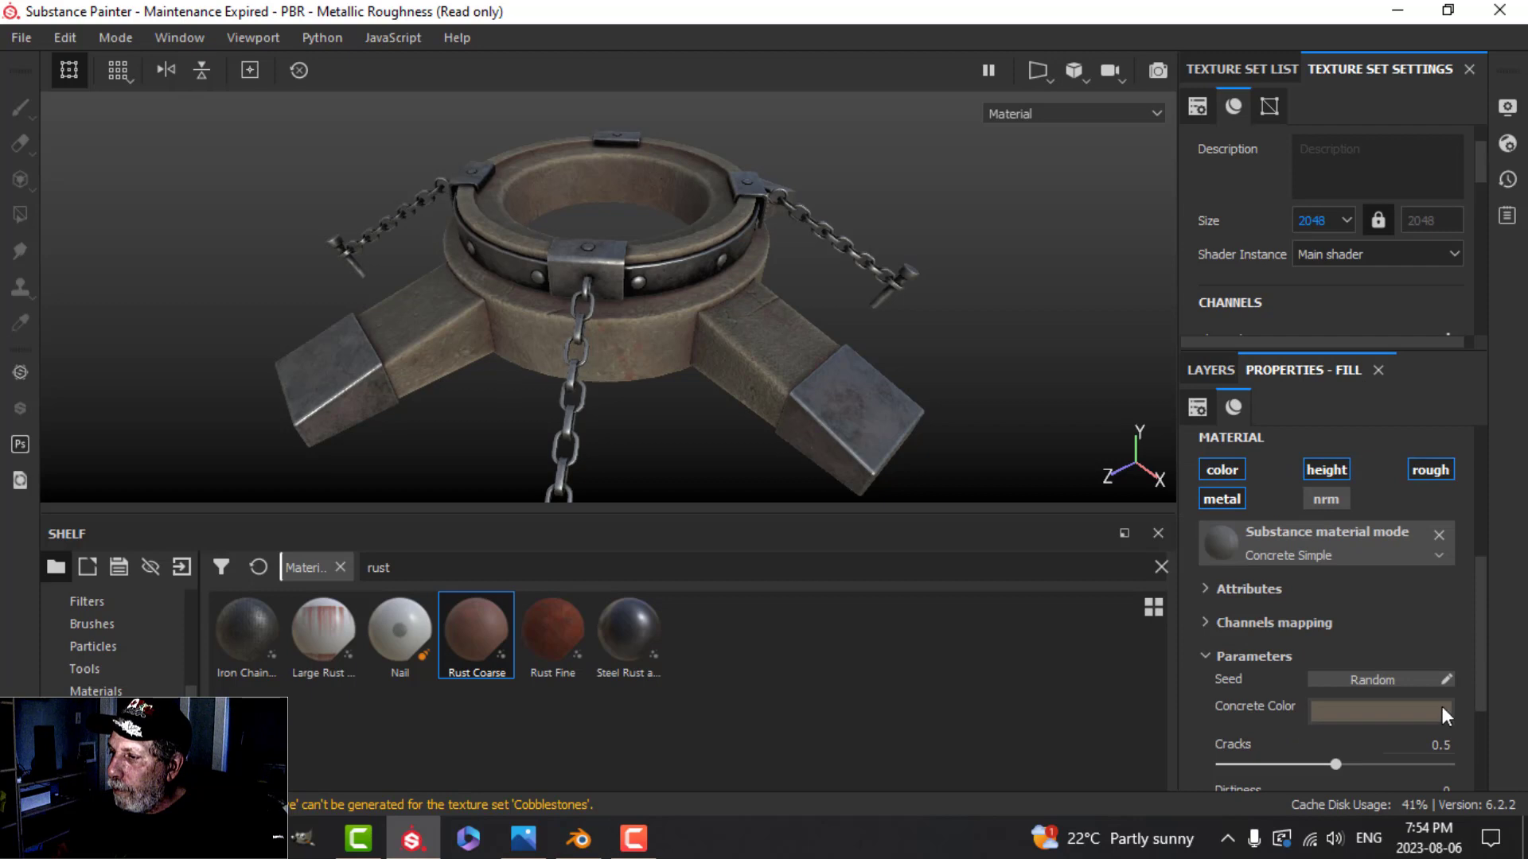
pyautogui.scroll(-2, 1387, 714)
pyautogui.click(1373, 573)
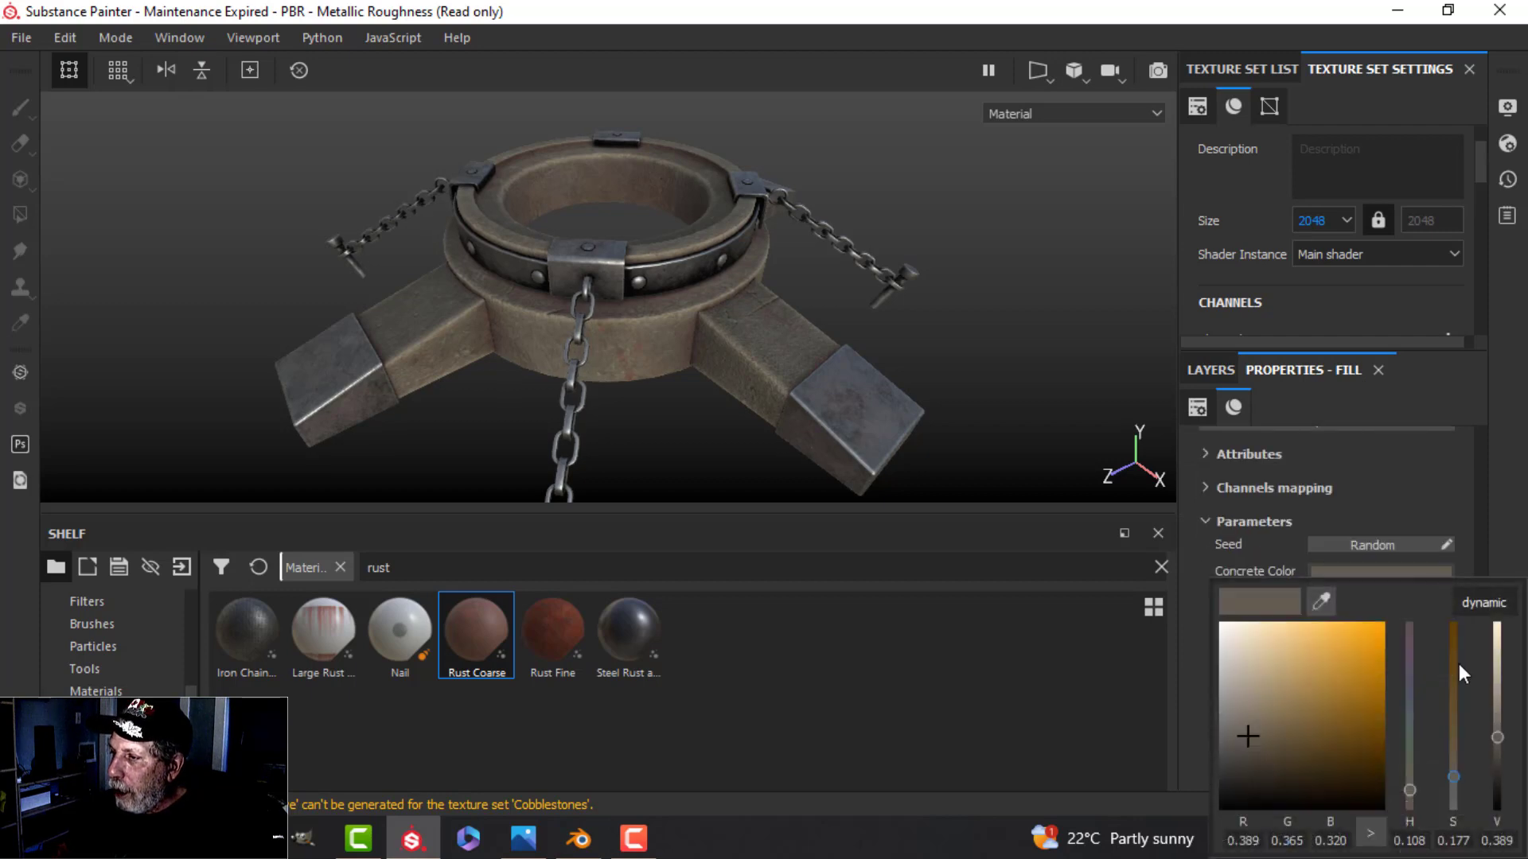
pyautogui.moveTo(1496, 737); pyautogui.dragTo(1497, 752)
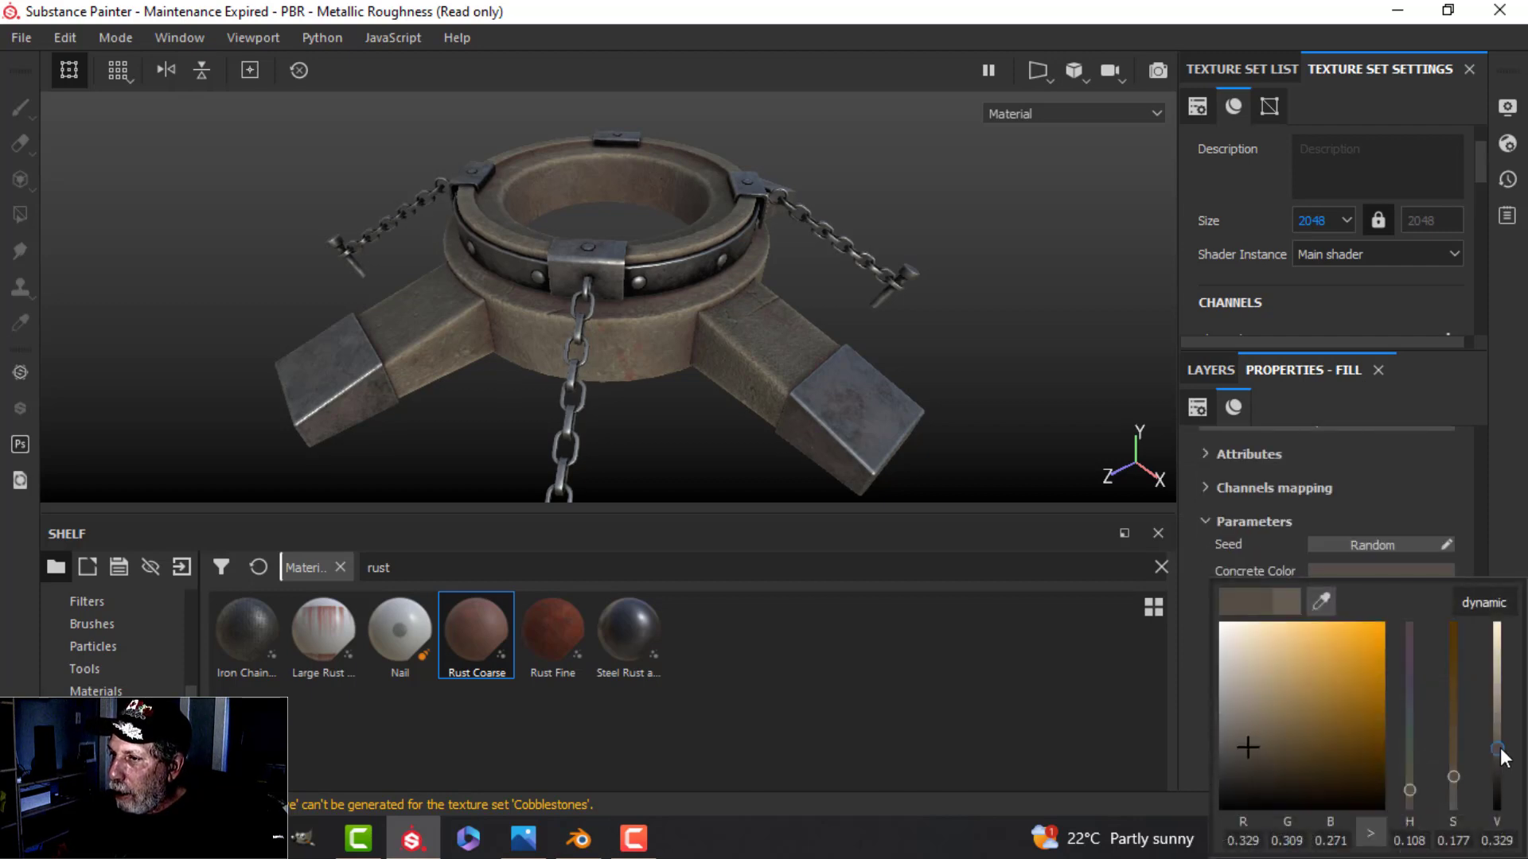
pyautogui.click(773, 393)
pyautogui.keyDown('alt'); pyautogui.moveTo(647, 340); pyautogui.dragTo(757, 380); pyautogui.keyUp('alt')
pyautogui.scroll(2, 733, 396)
pyautogui.scroll(3, 728, 409)
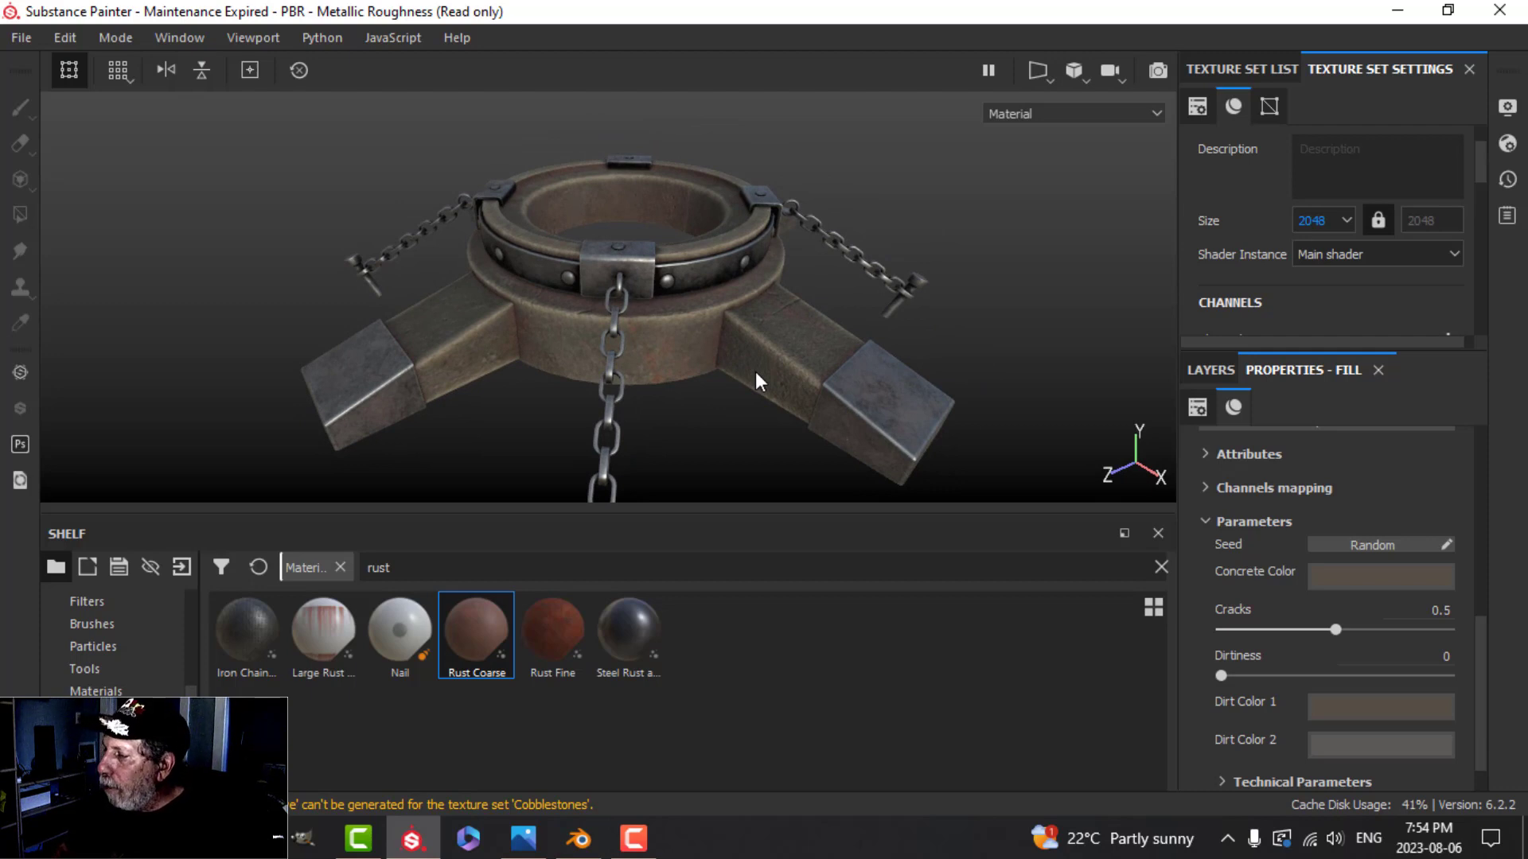
pyautogui.moveTo(755, 360)
pyautogui.keyDown('alt'); pyautogui.mouseDown()
pyautogui.moveTo(703, 331)
pyautogui.moveTo(692, 369)
pyautogui.moveTo(653, 351)
pyautogui.moveTo(726, 341)
pyautogui.moveTo(713, 351)
pyautogui.moveTo(751, 356)
pyautogui.mouseUp(); pyautogui.keyUp('alt')
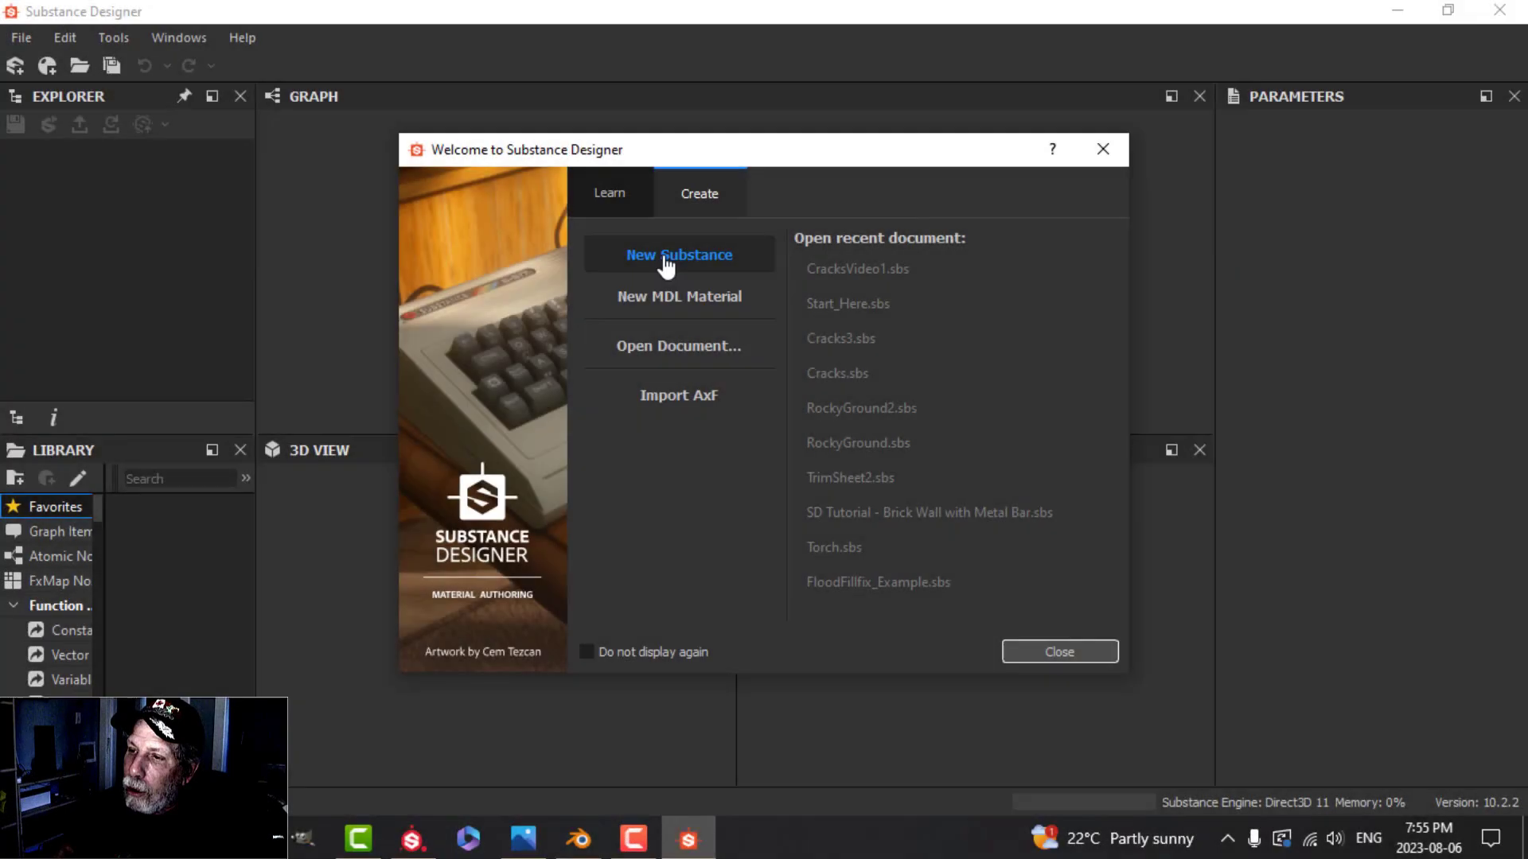
# - In Substance Designer, create a PBR (Metallic/Roughness) graph named CracksVideo with a width and height of 2048 px
pyautogui.click(698, 292)
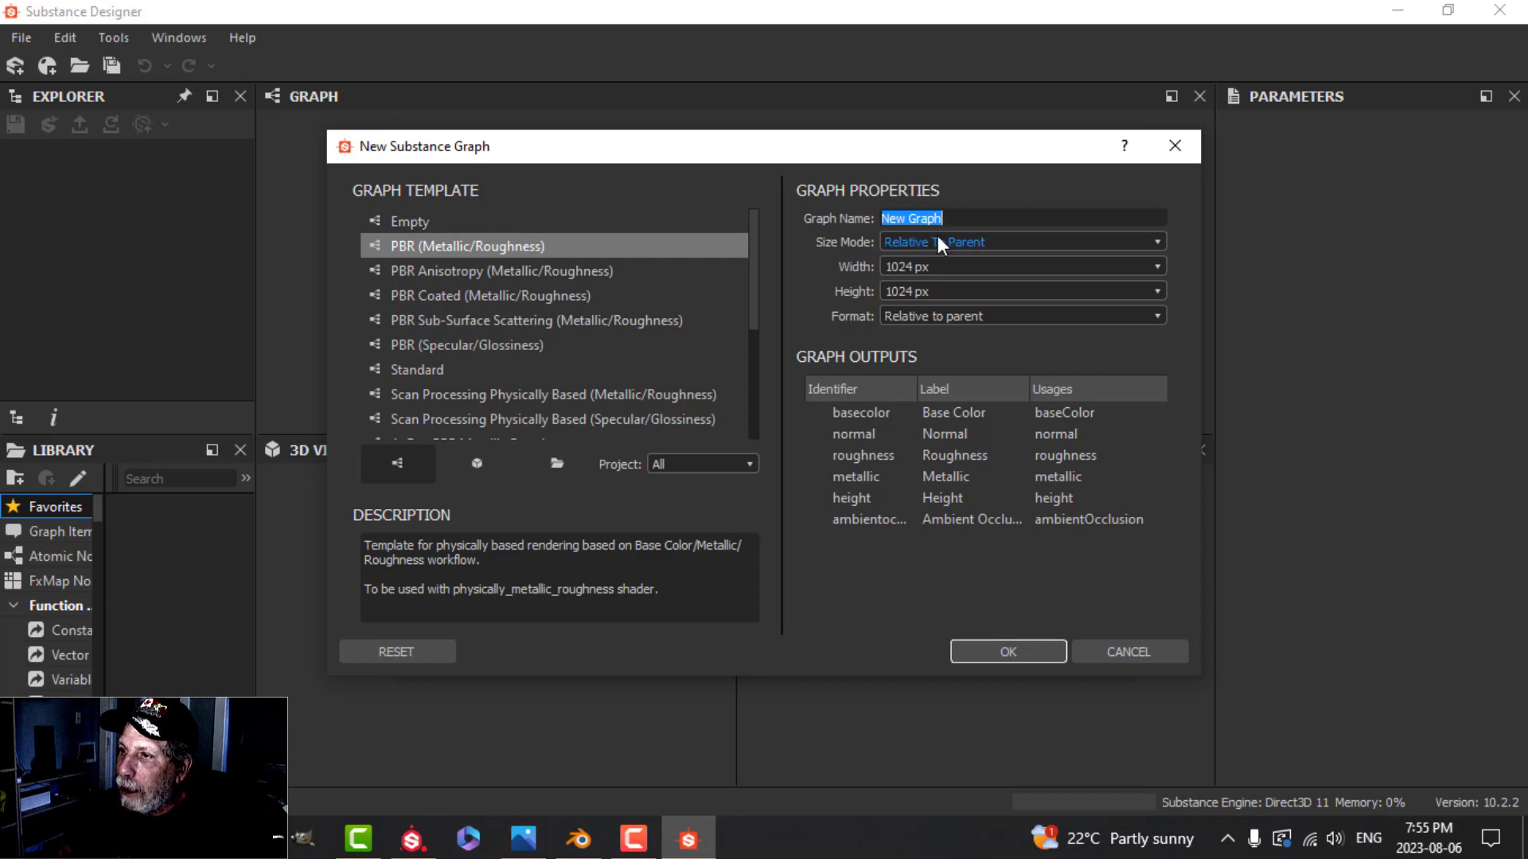
pyautogui.write('CracksVideo')
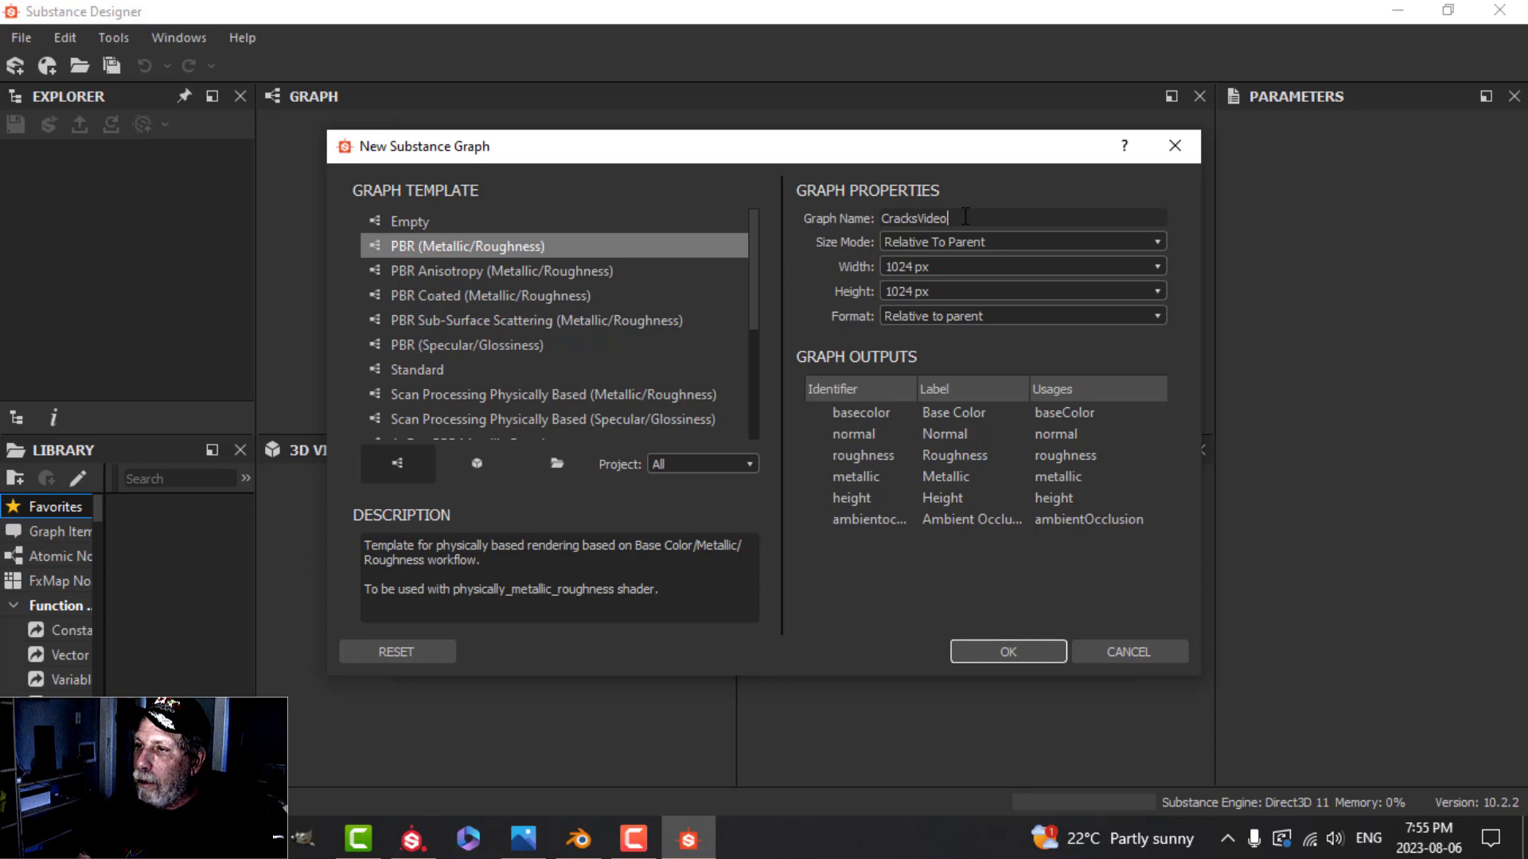
pyautogui.click(918, 266)
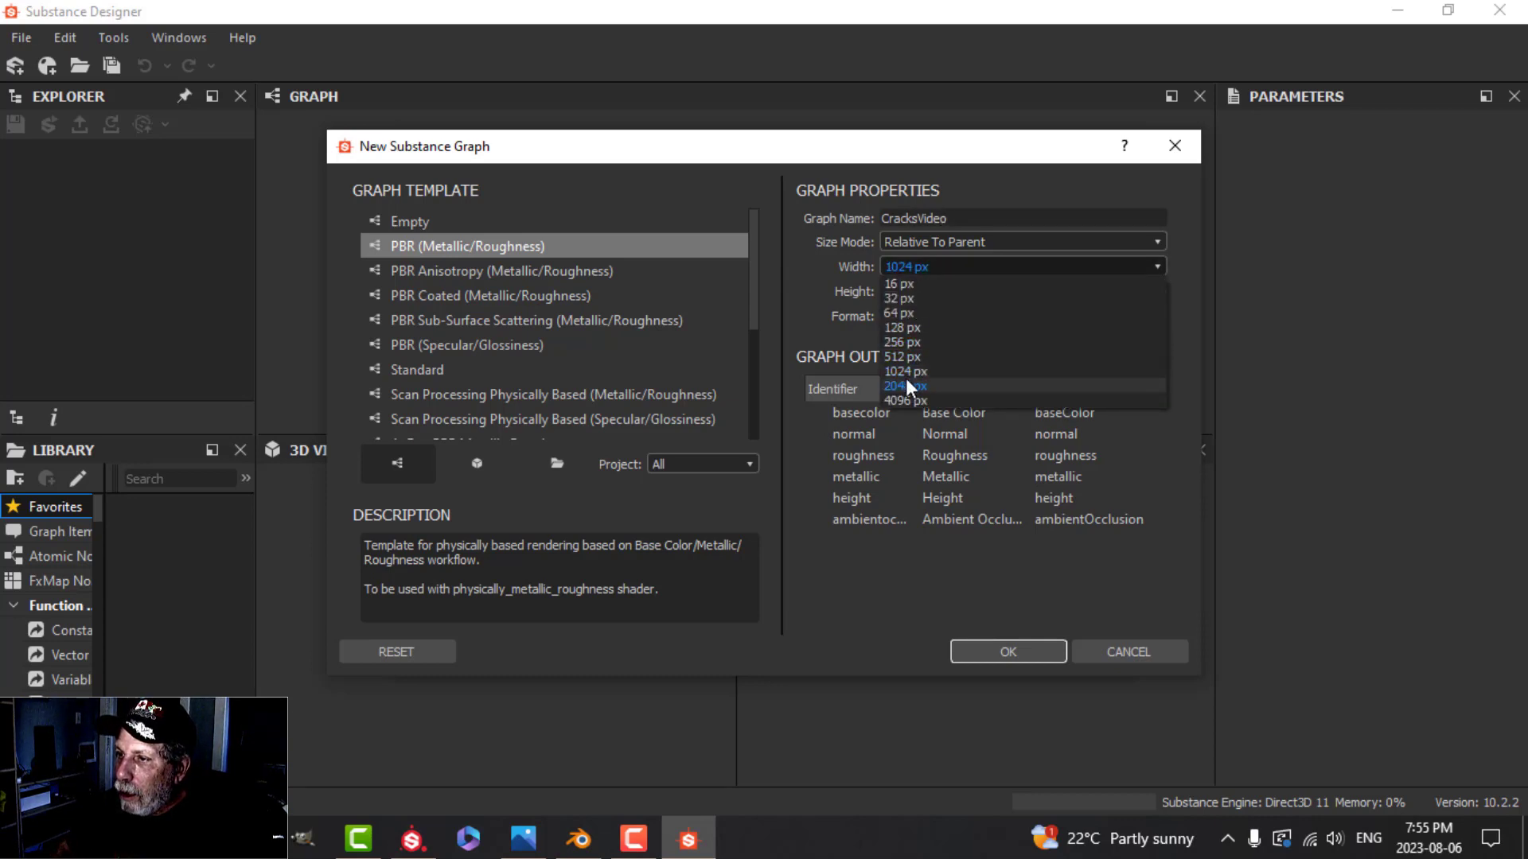
pyautogui.click(907, 382)
pyautogui.click(915, 288)
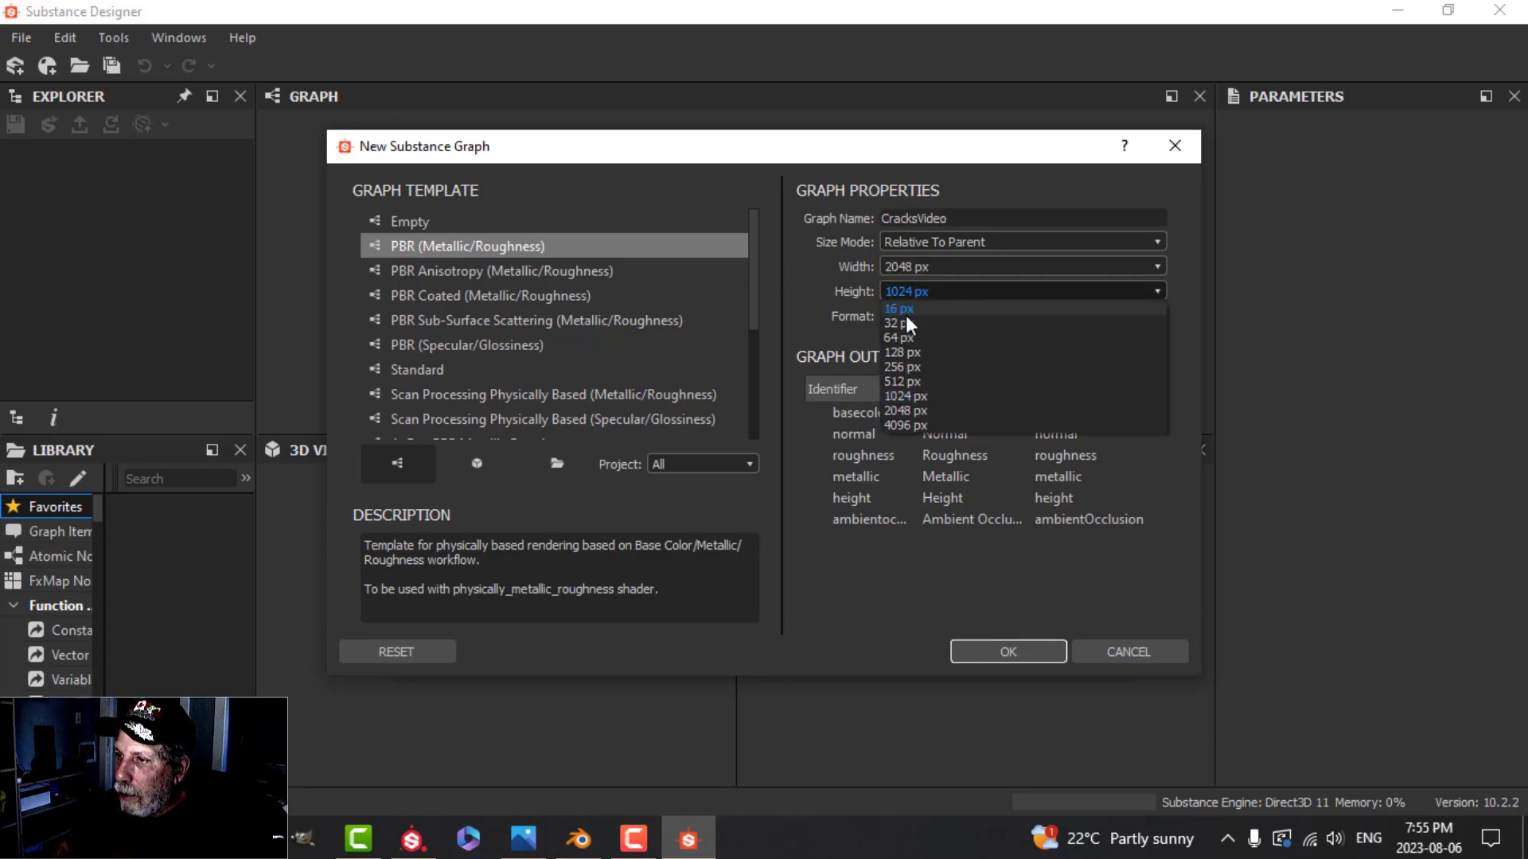
pyautogui.click(910, 410)
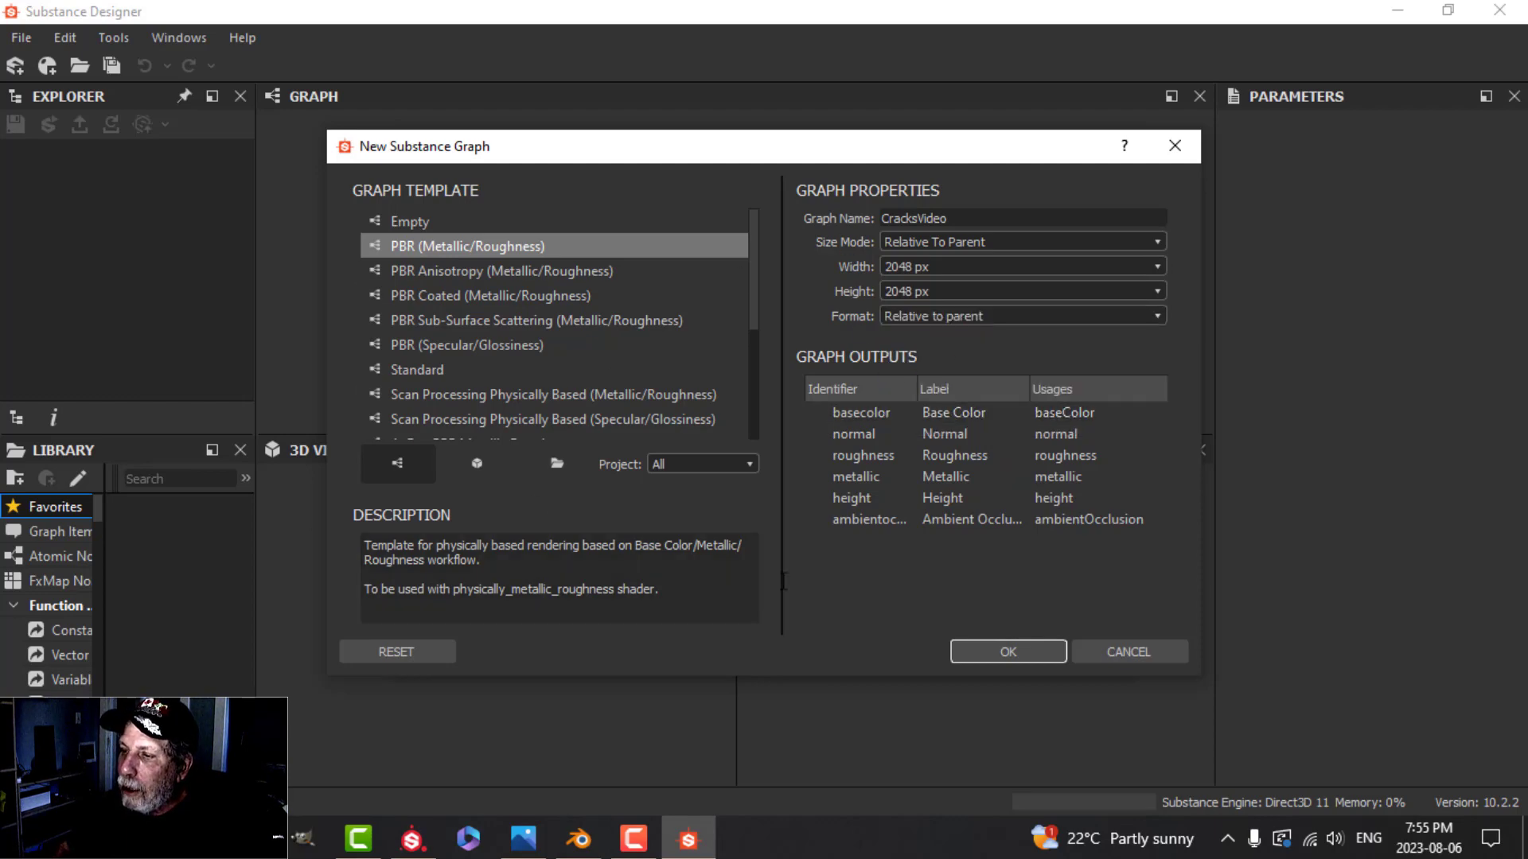
pyautogui.click(999, 657)
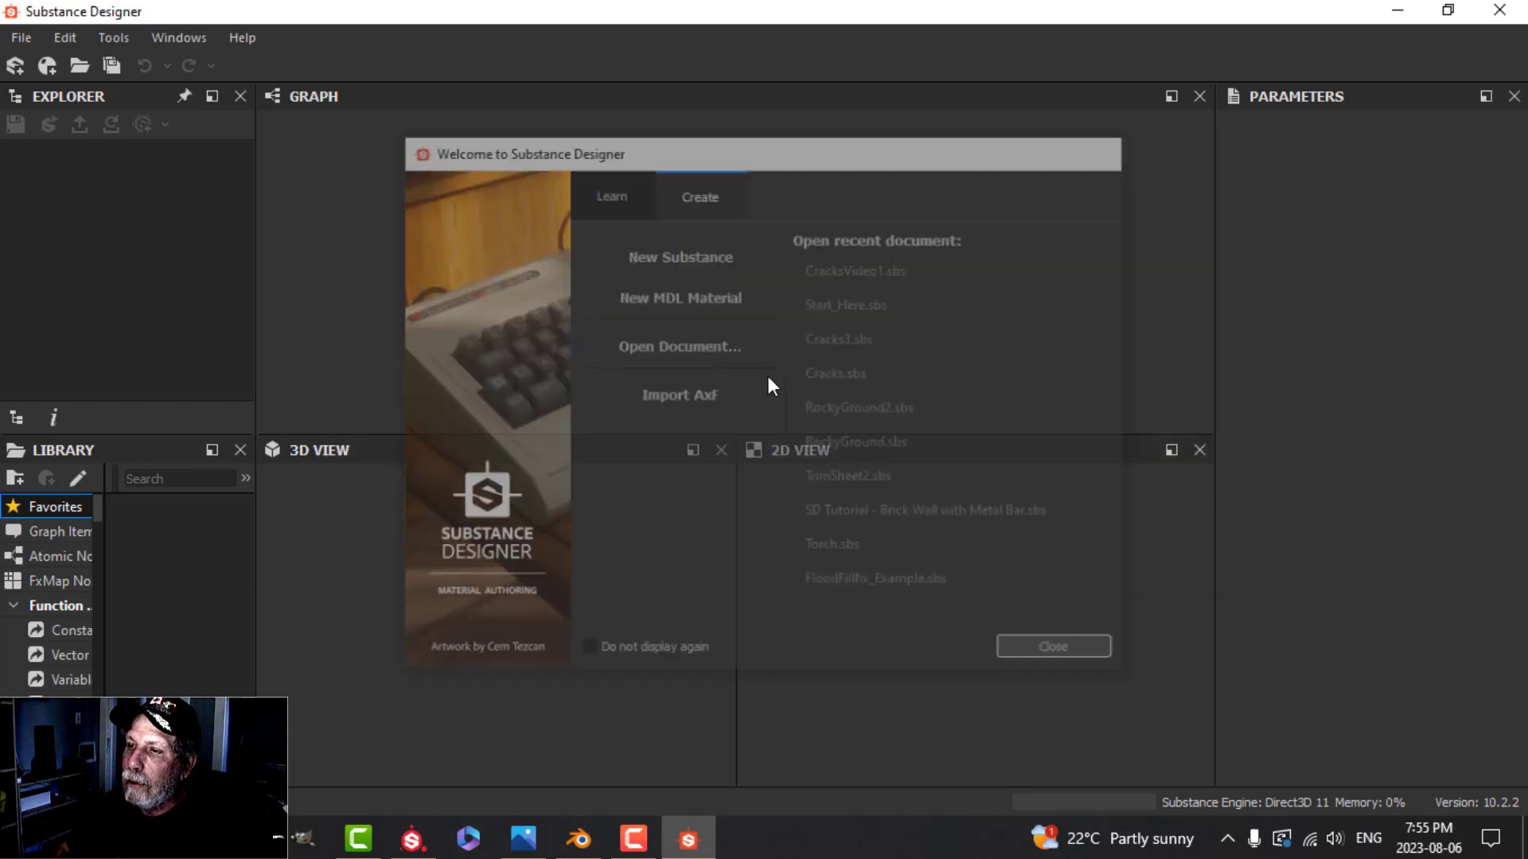
# - Delete all template nodes in the CracksVideo graph except the Base Color output
pyautogui.scroll(-1, 850, 316)
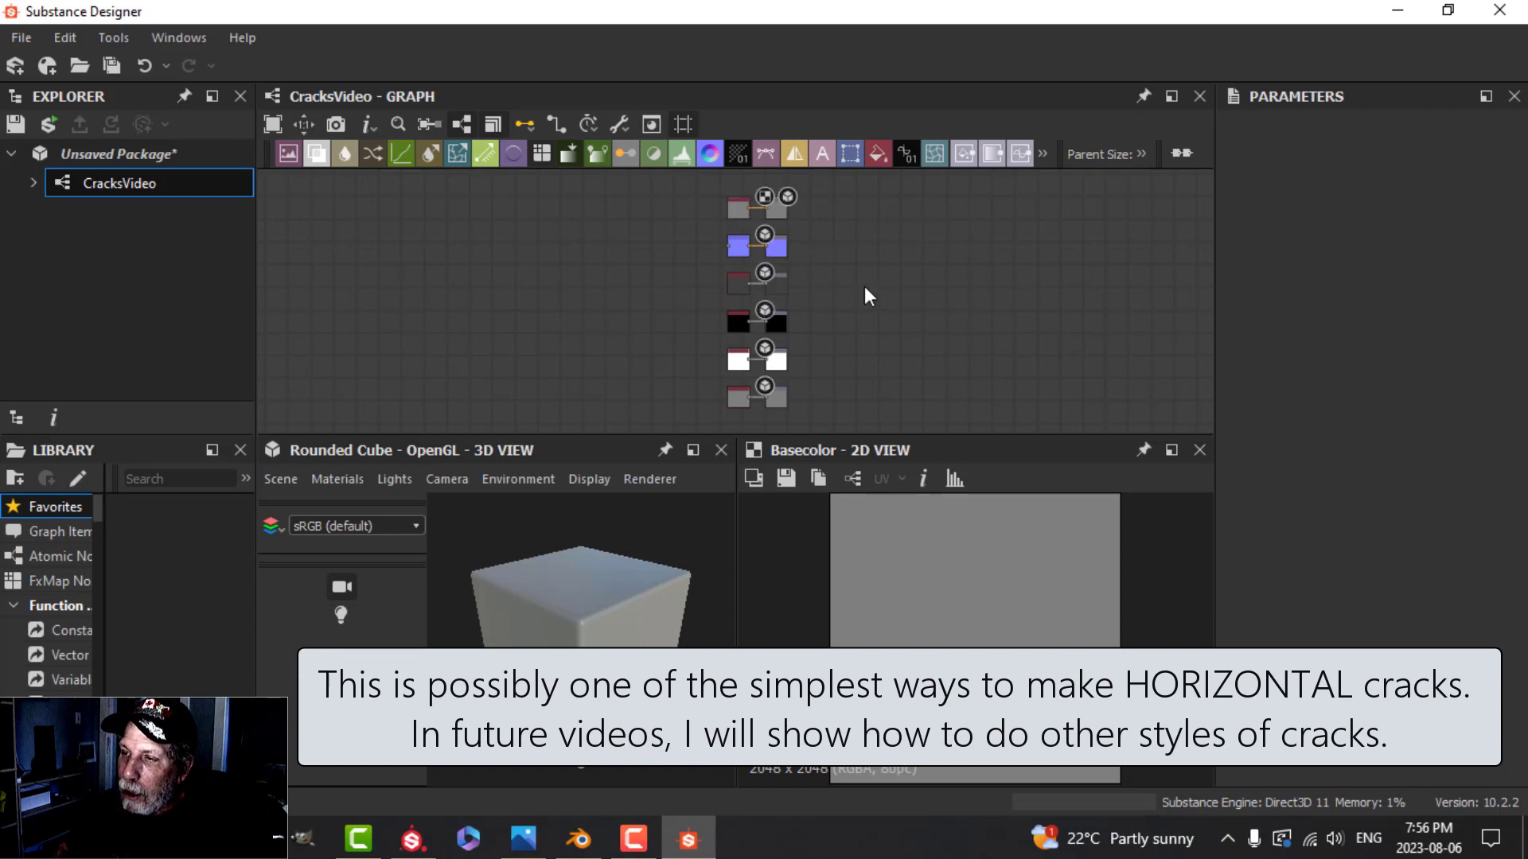
pyautogui.moveTo(832, 417); pyautogui.dragTo(709, 226)
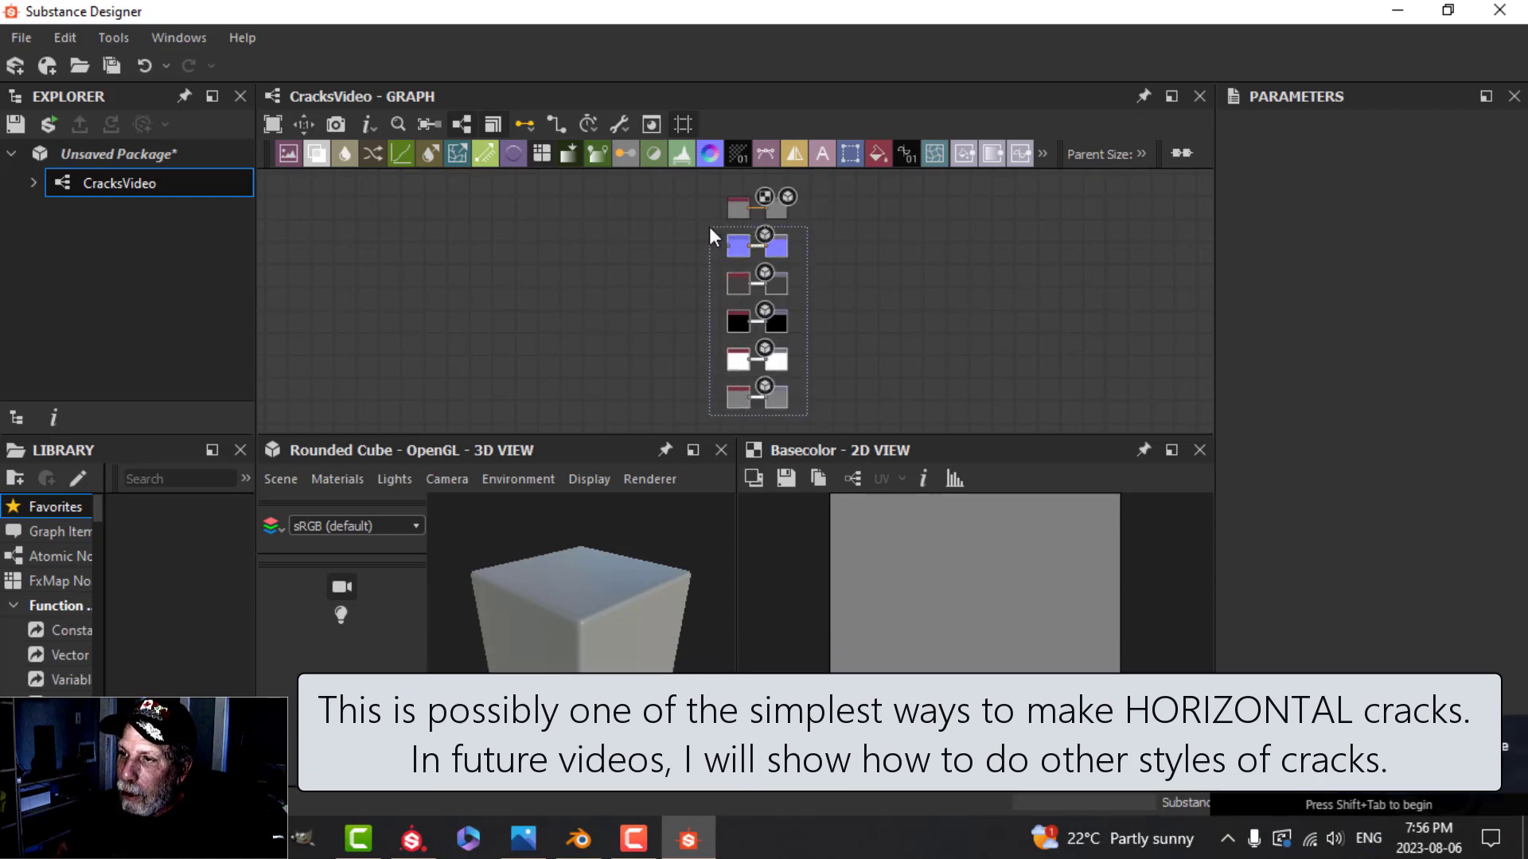
pyautogui.press('Delete')
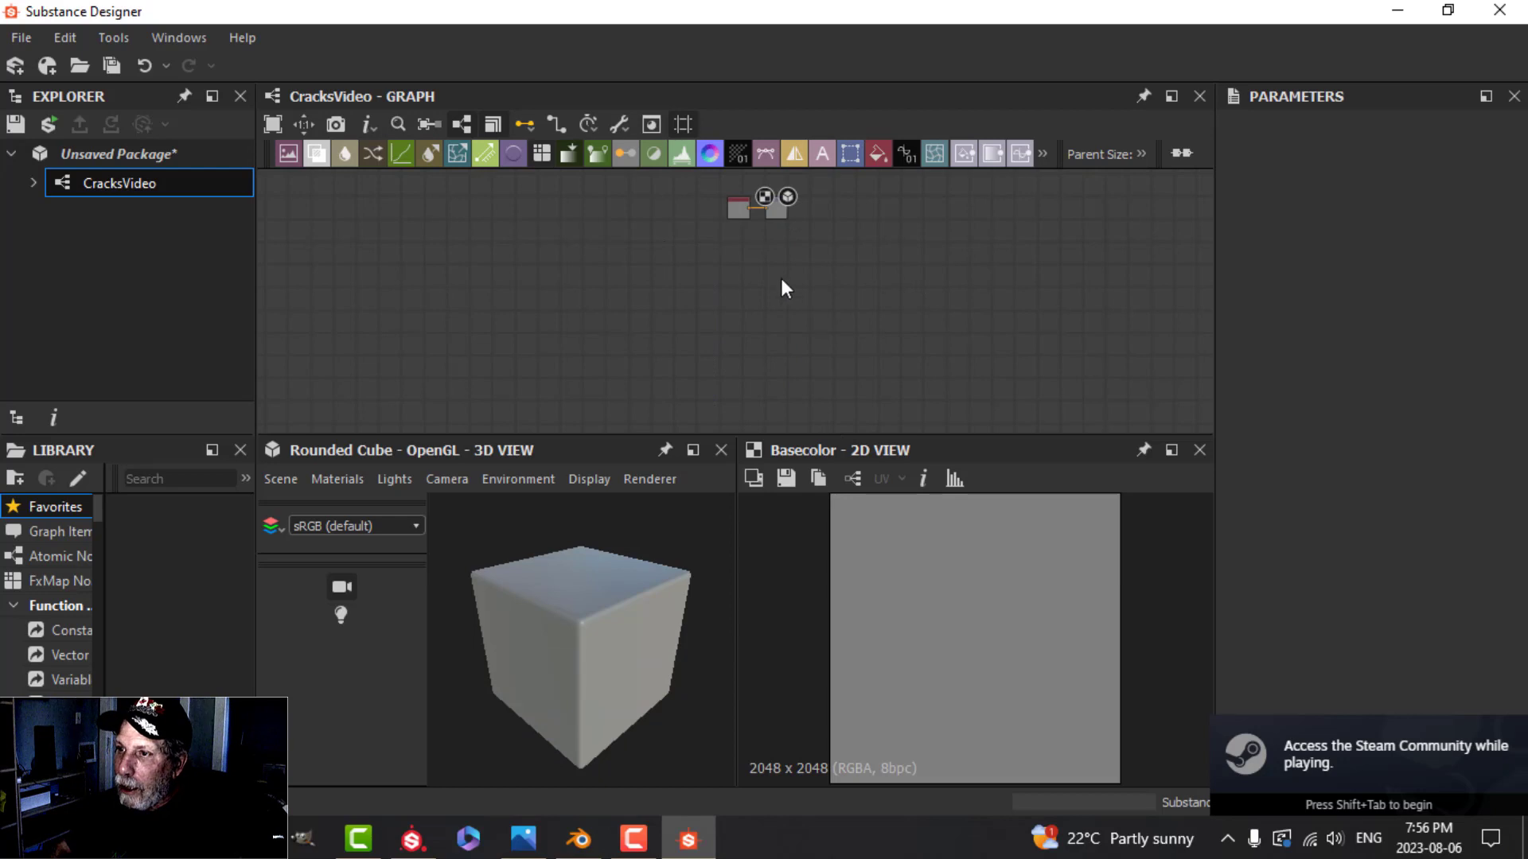
pyautogui.press('Delete')
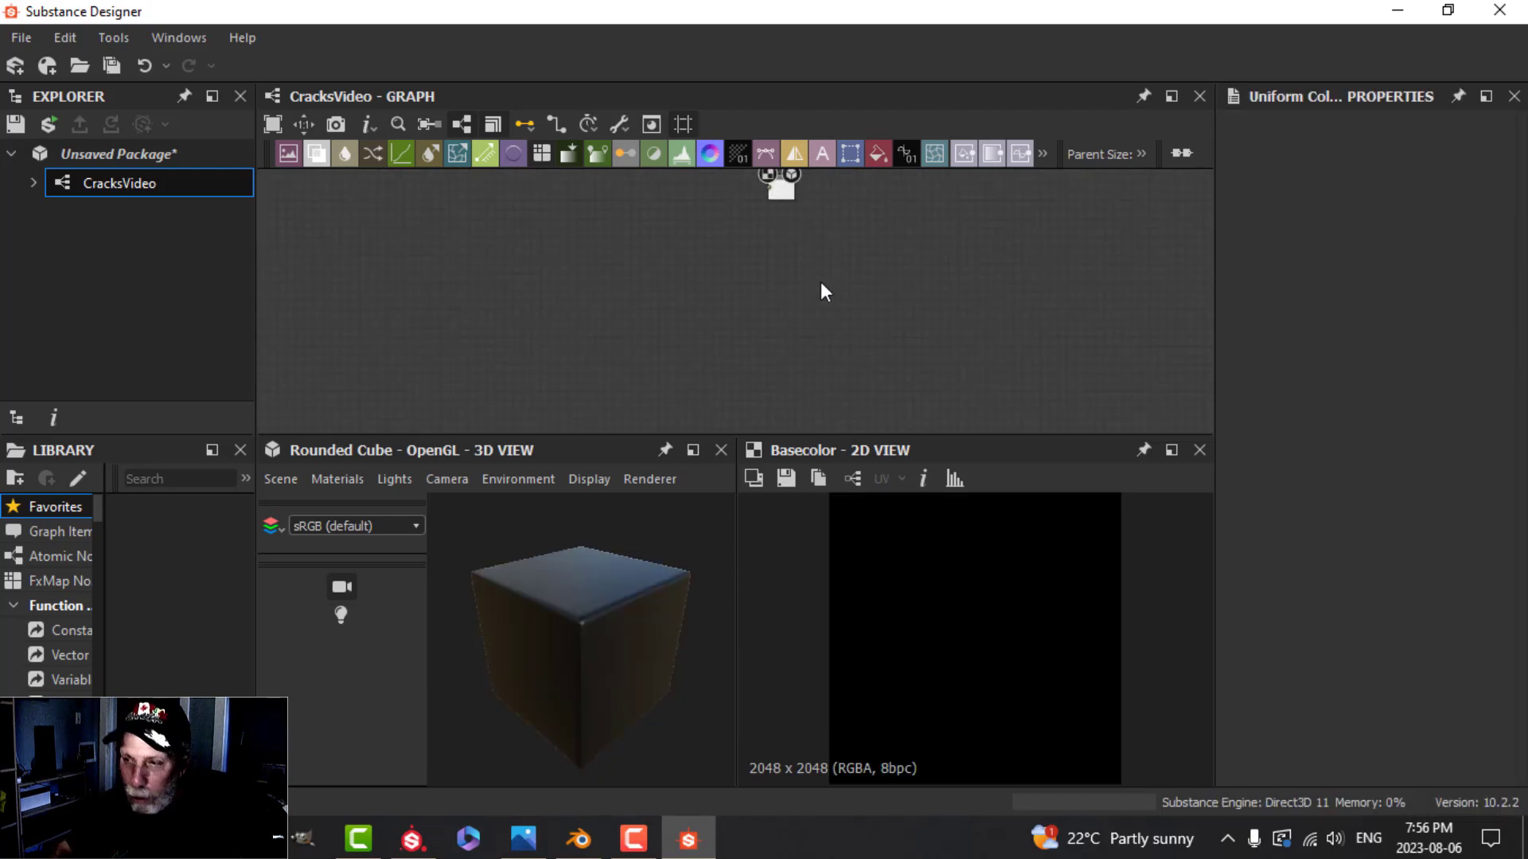
pyautogui.press('f')
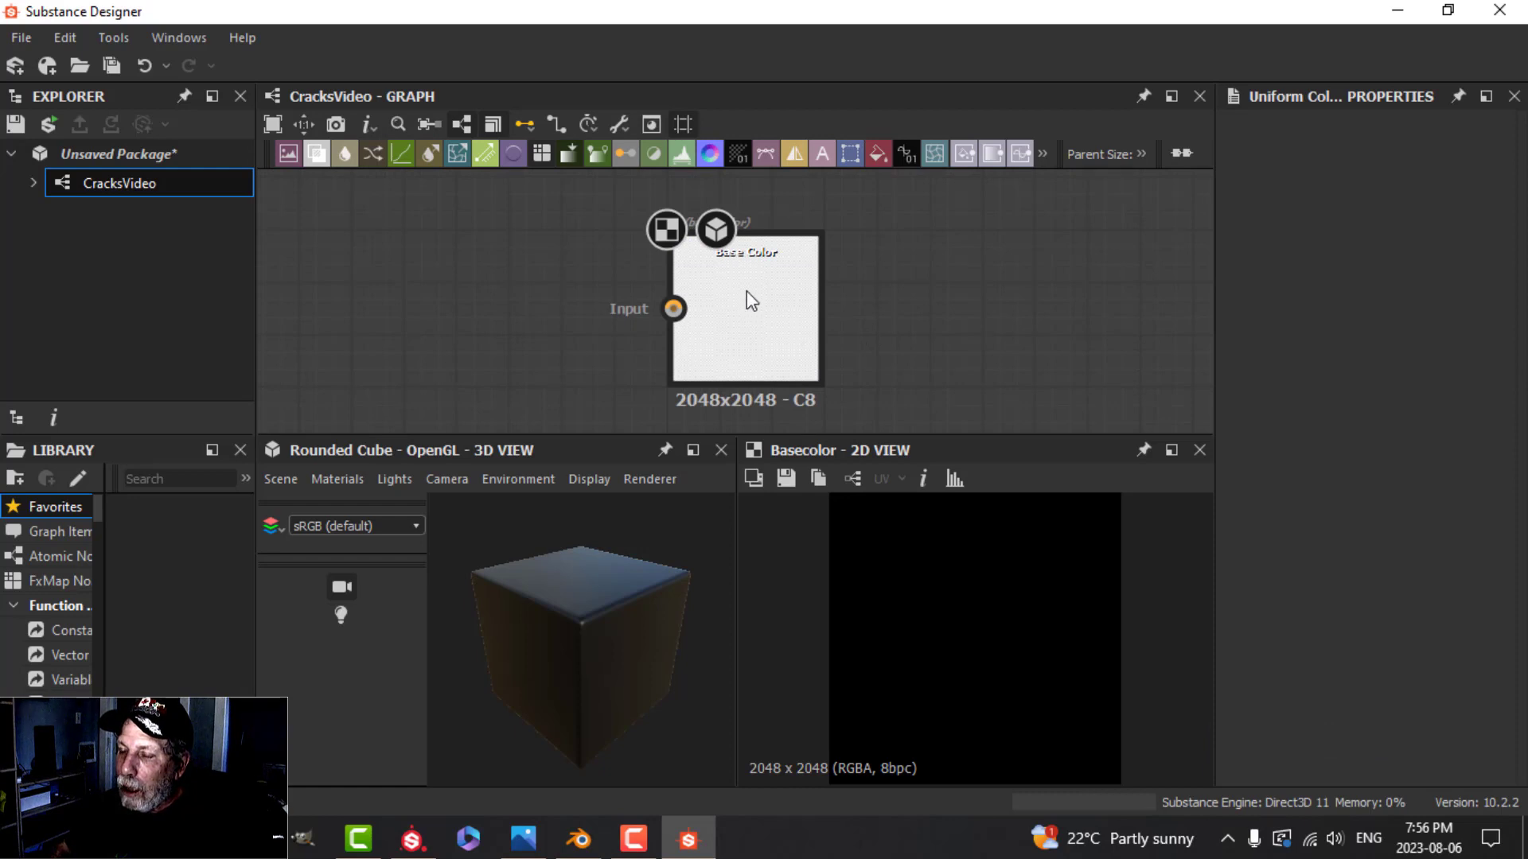
pyautogui.scroll(-2, 751, 302)
pyautogui.scroll(1, 743, 302)
pyautogui.scroll(-2, 802, 294)
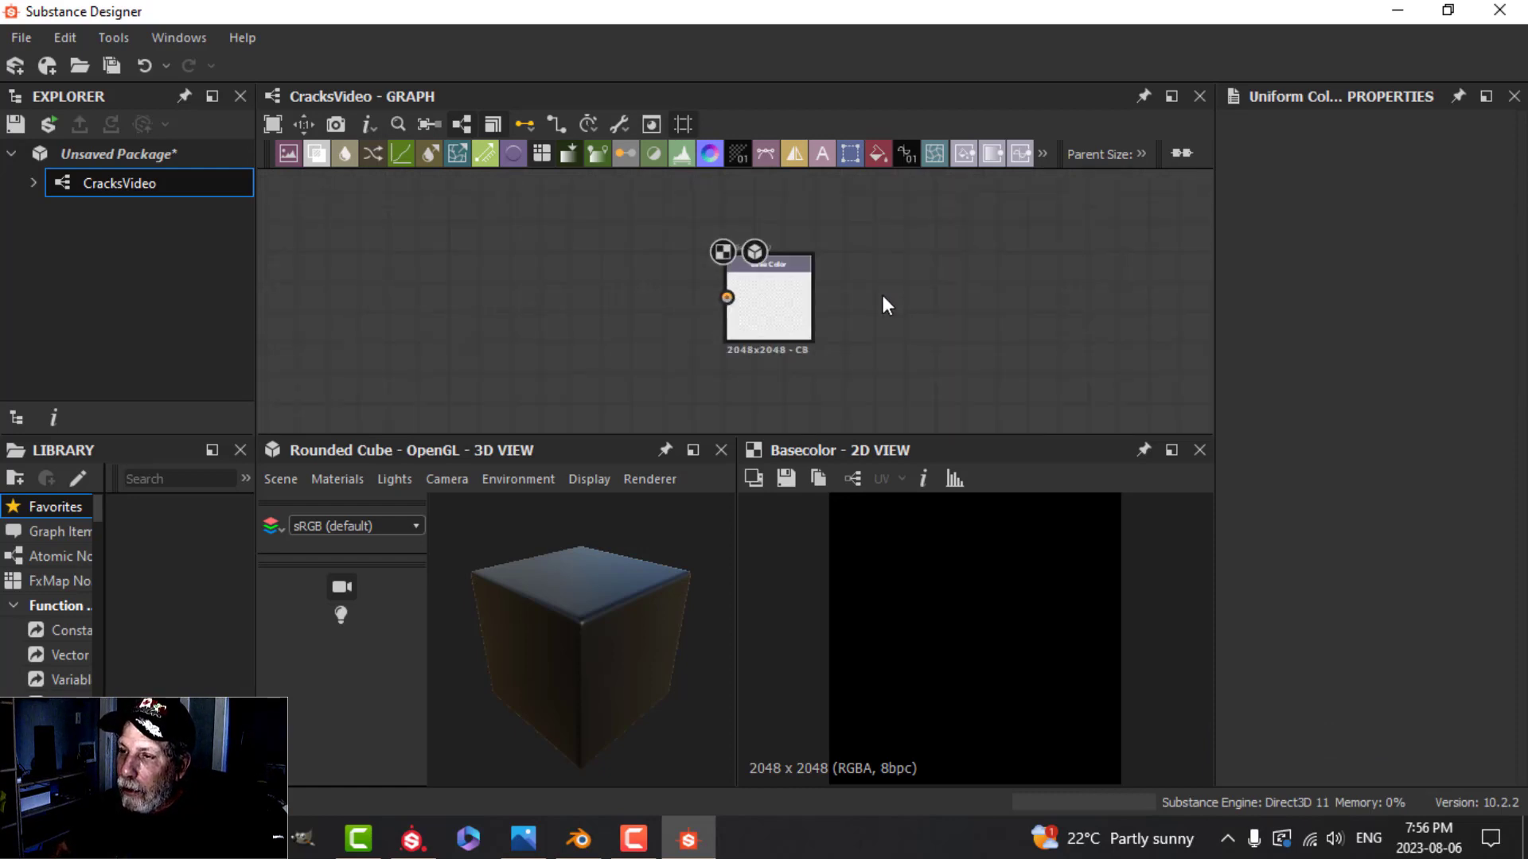
# - Add a Creased noise node to the graph, well before the Base Color output
pyautogui.moveTo(856, 323); pyautogui.dragTo(980, 302, button='middle')
pyautogui.scroll(-2, 723, 319)
pyautogui.moveTo(723, 318); pyautogui.dragTo(822, 326, button='middle')
pyautogui.scroll(-2, 811, 322)
pyautogui.scroll(1, 815, 326)
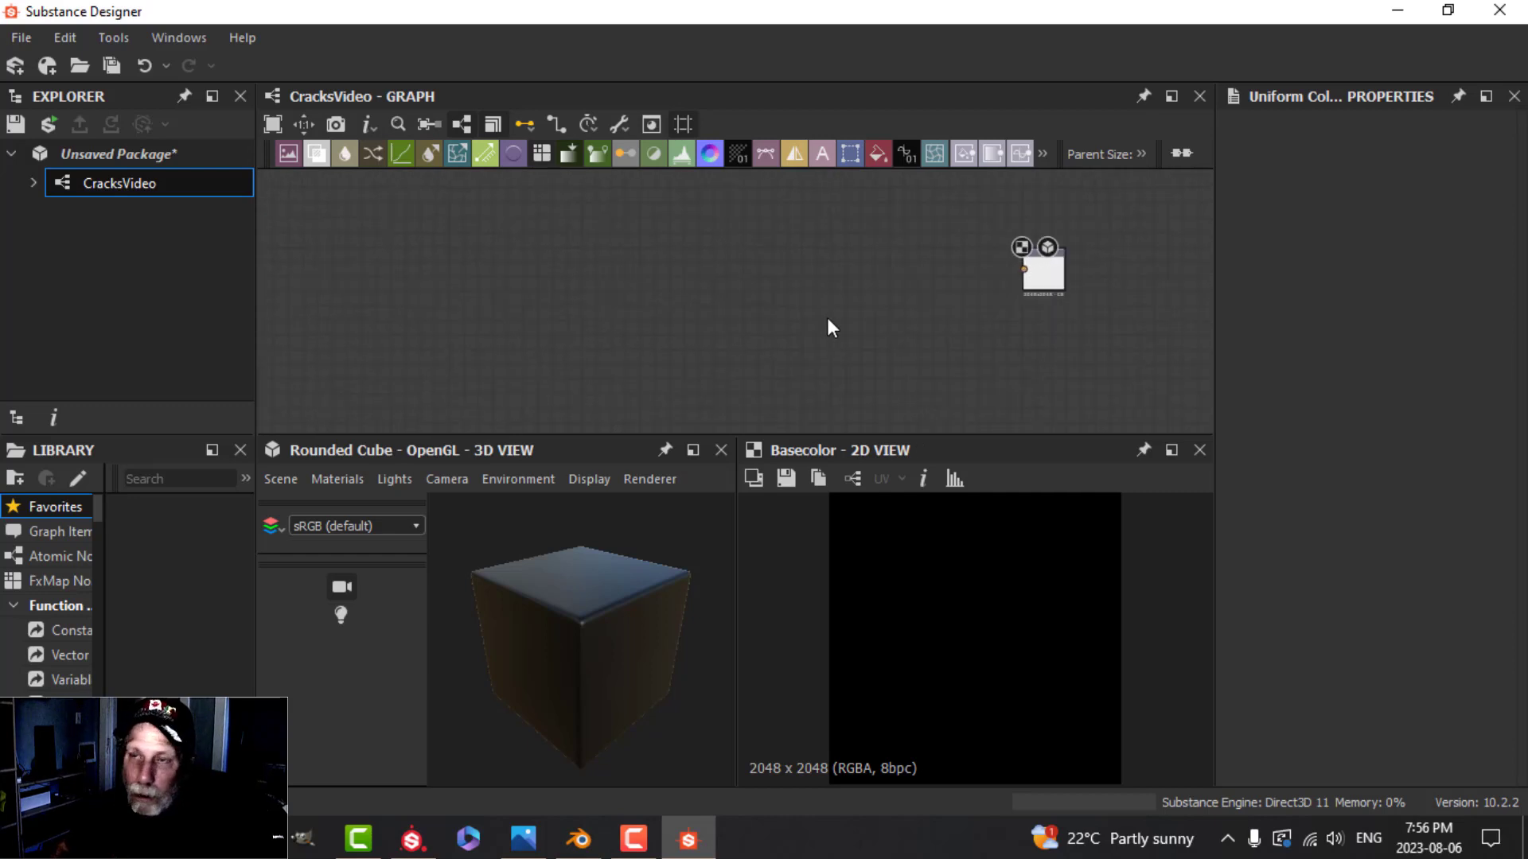
pyautogui.moveTo(834, 316); pyautogui.dragTo(766, 312, button='middle')
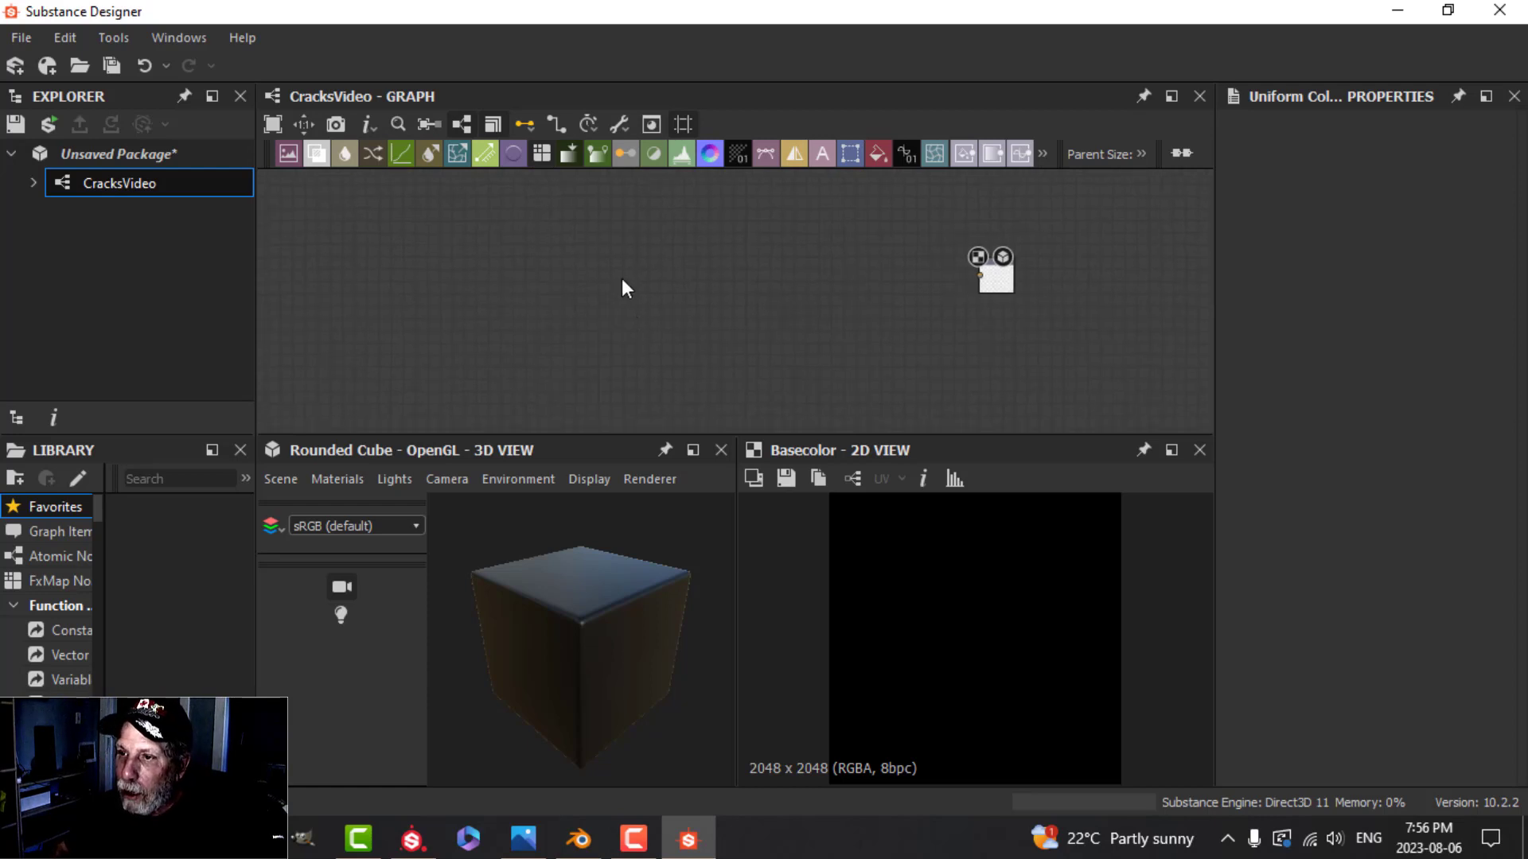
pyautogui.press('space')
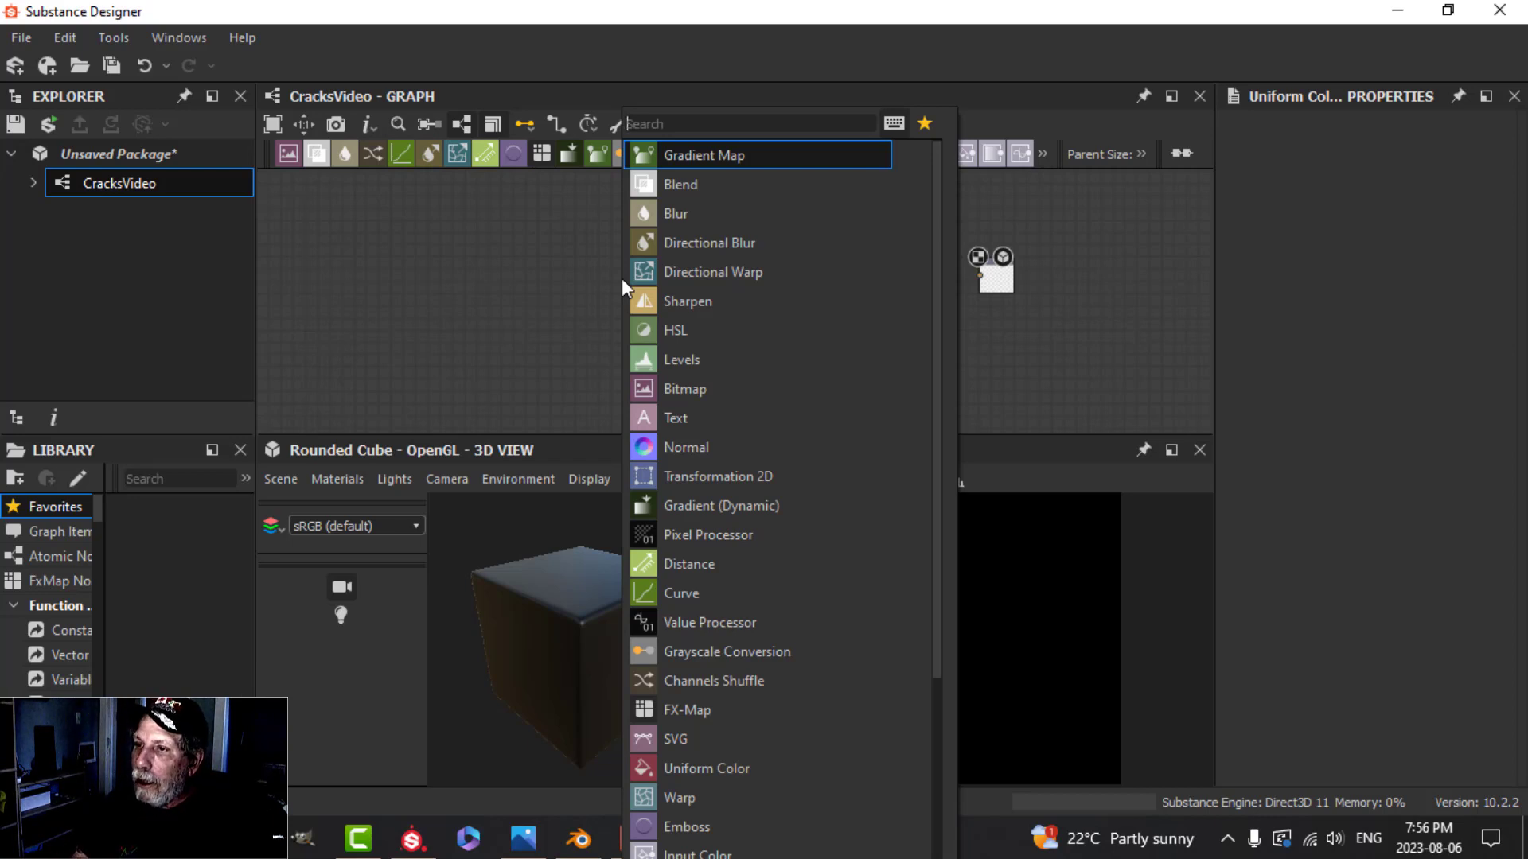
pyautogui.write('noise')
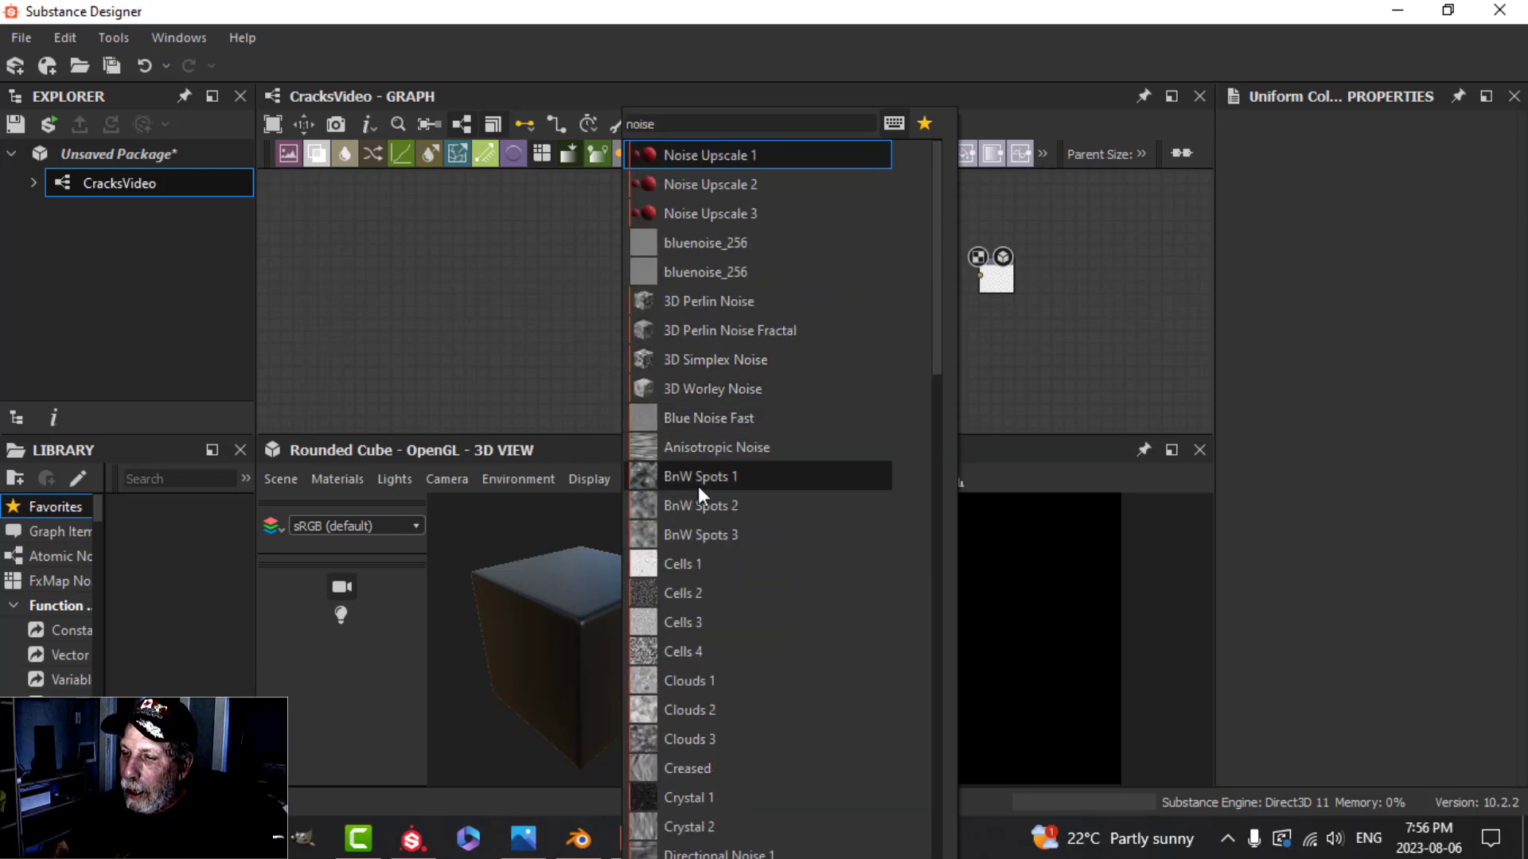
pyautogui.click(681, 769)
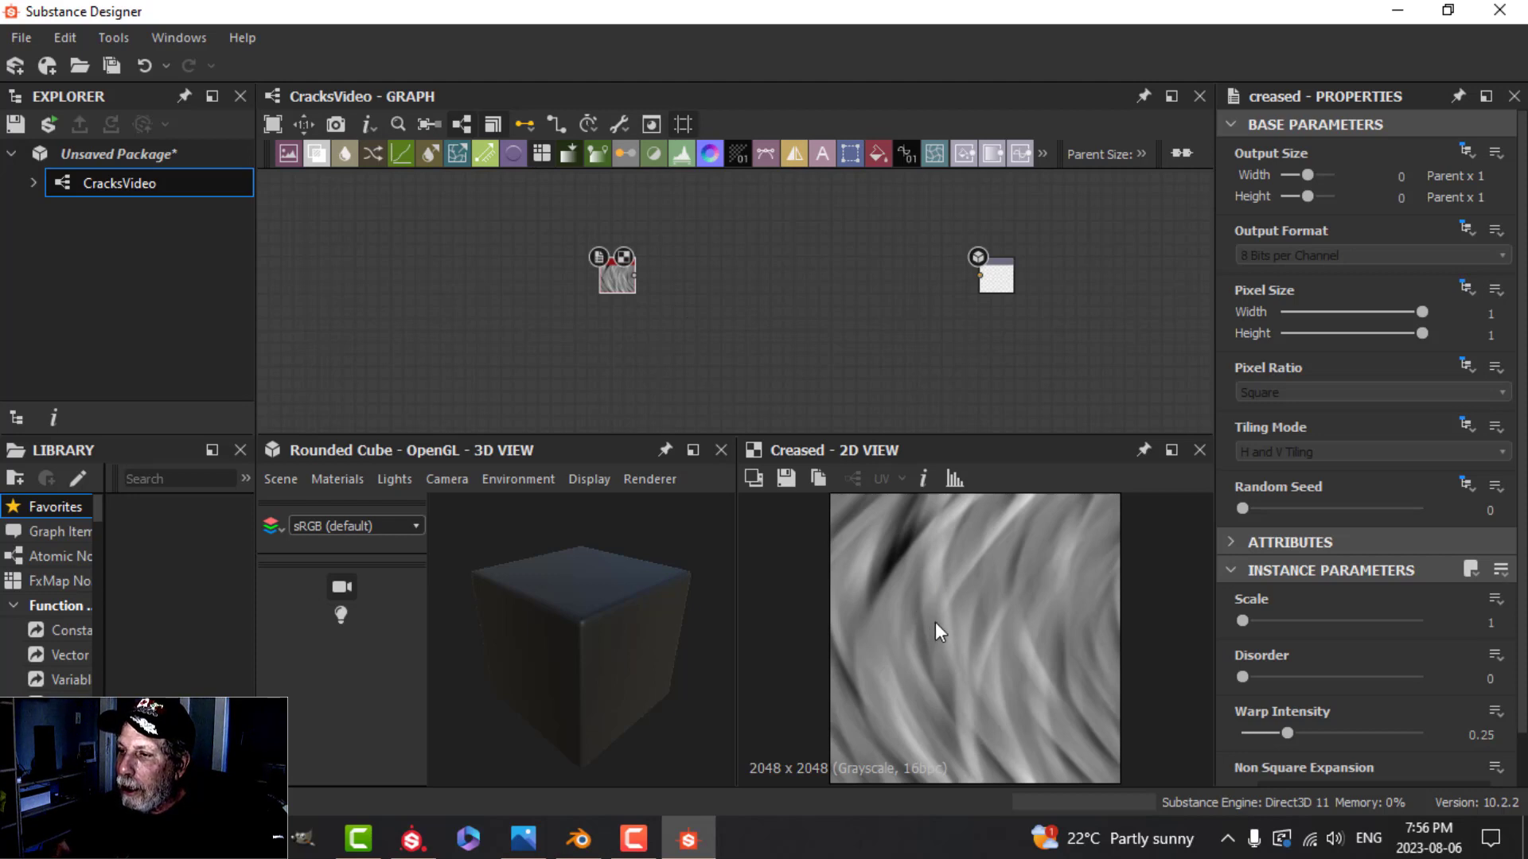
# - Connect a Cross Section node to the Creased node's output and line the two nodes up in a row
pyautogui.scroll(1, 762, 342)
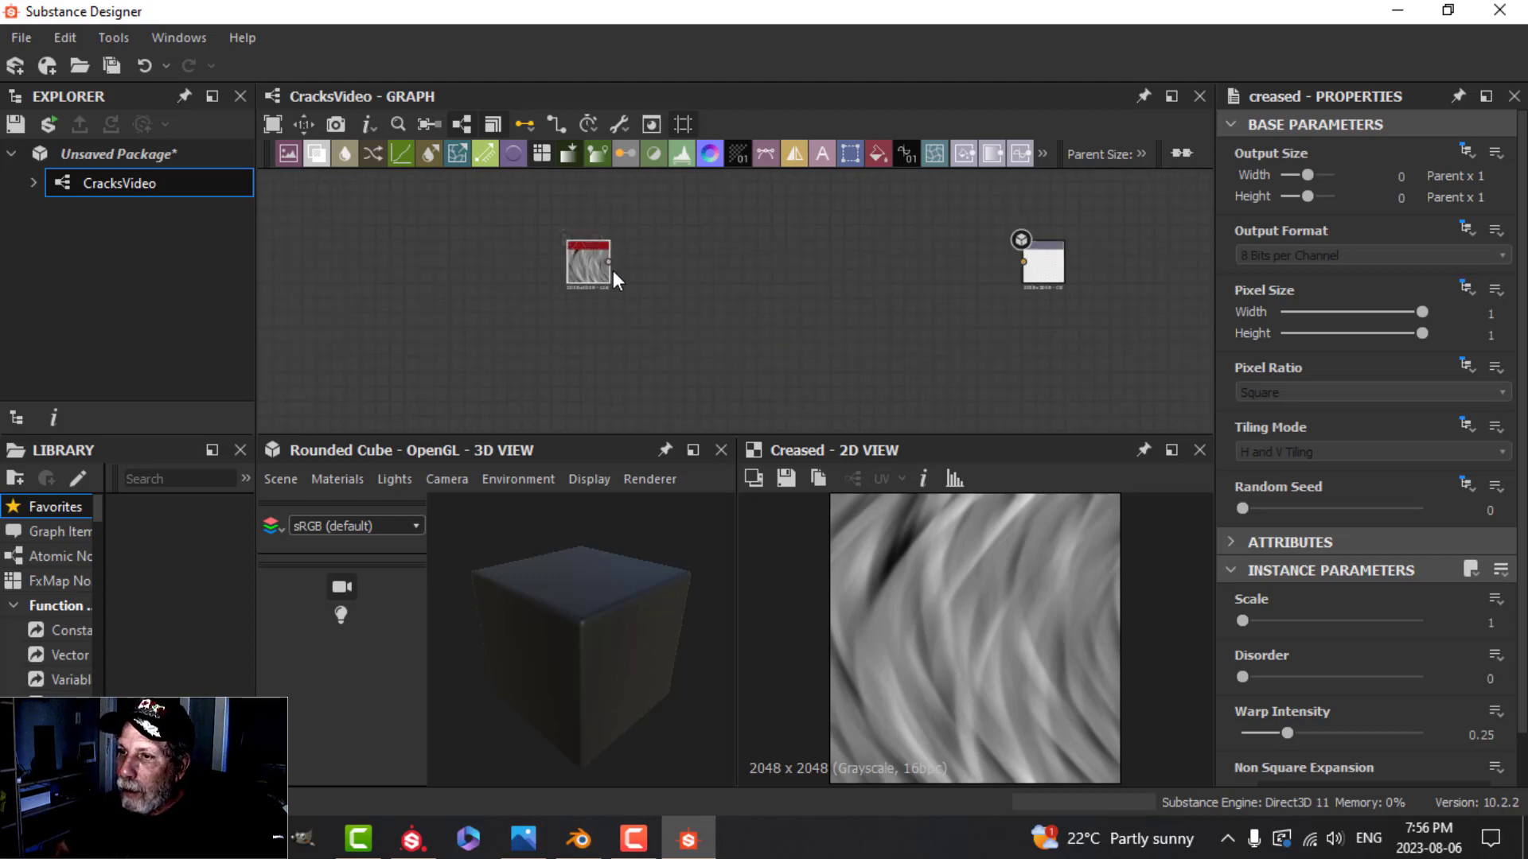
pyautogui.scroll(-1, 570, 304)
pyautogui.scroll(2, 566, 309)
pyautogui.scroll(1, 589, 296)
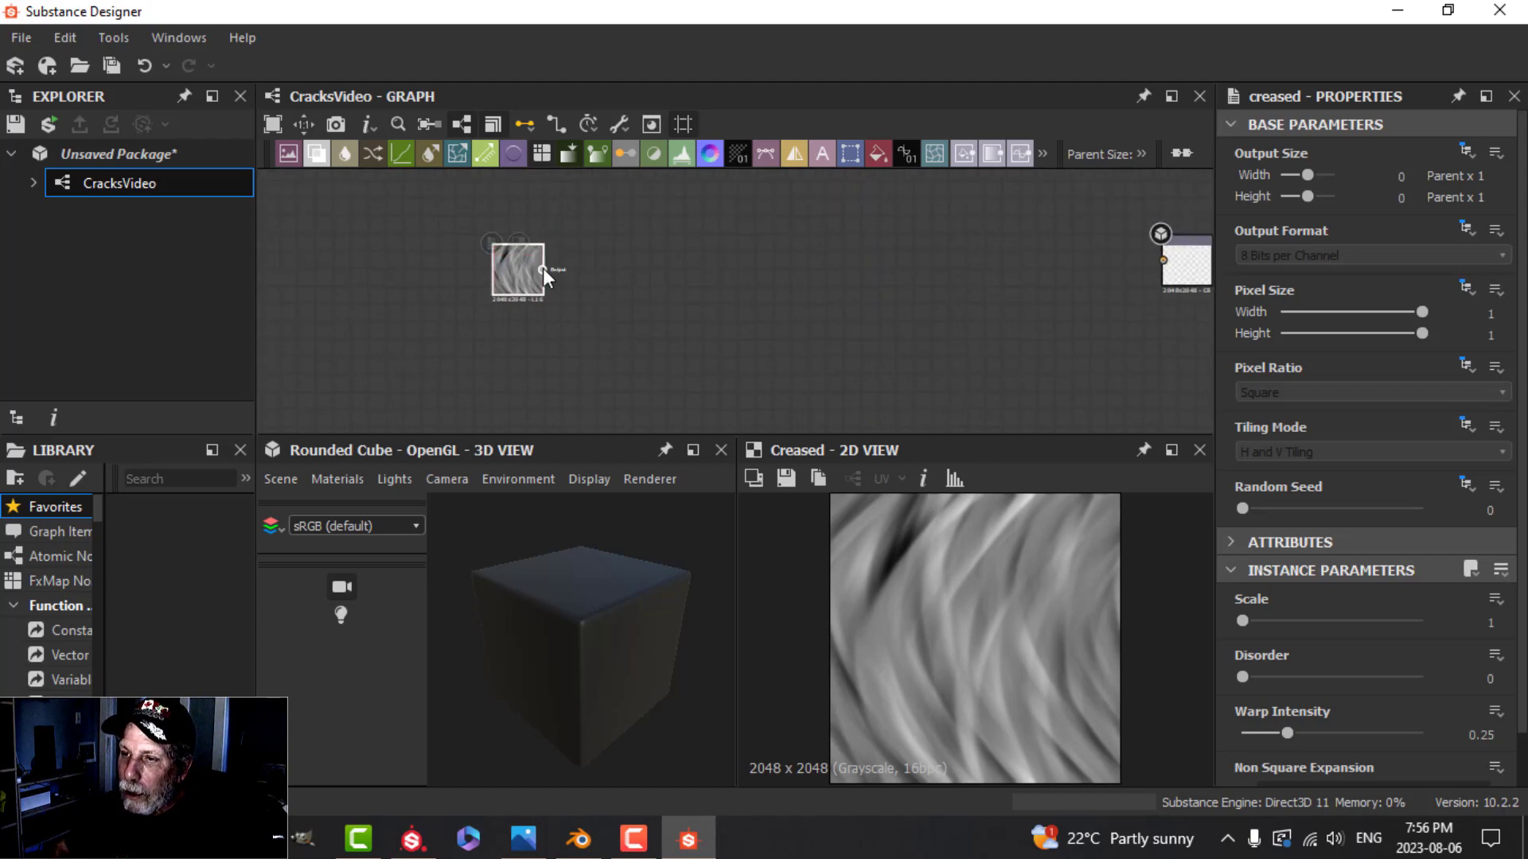
pyautogui.scroll(1, 543, 269)
pyautogui.scroll(1, 541, 274)
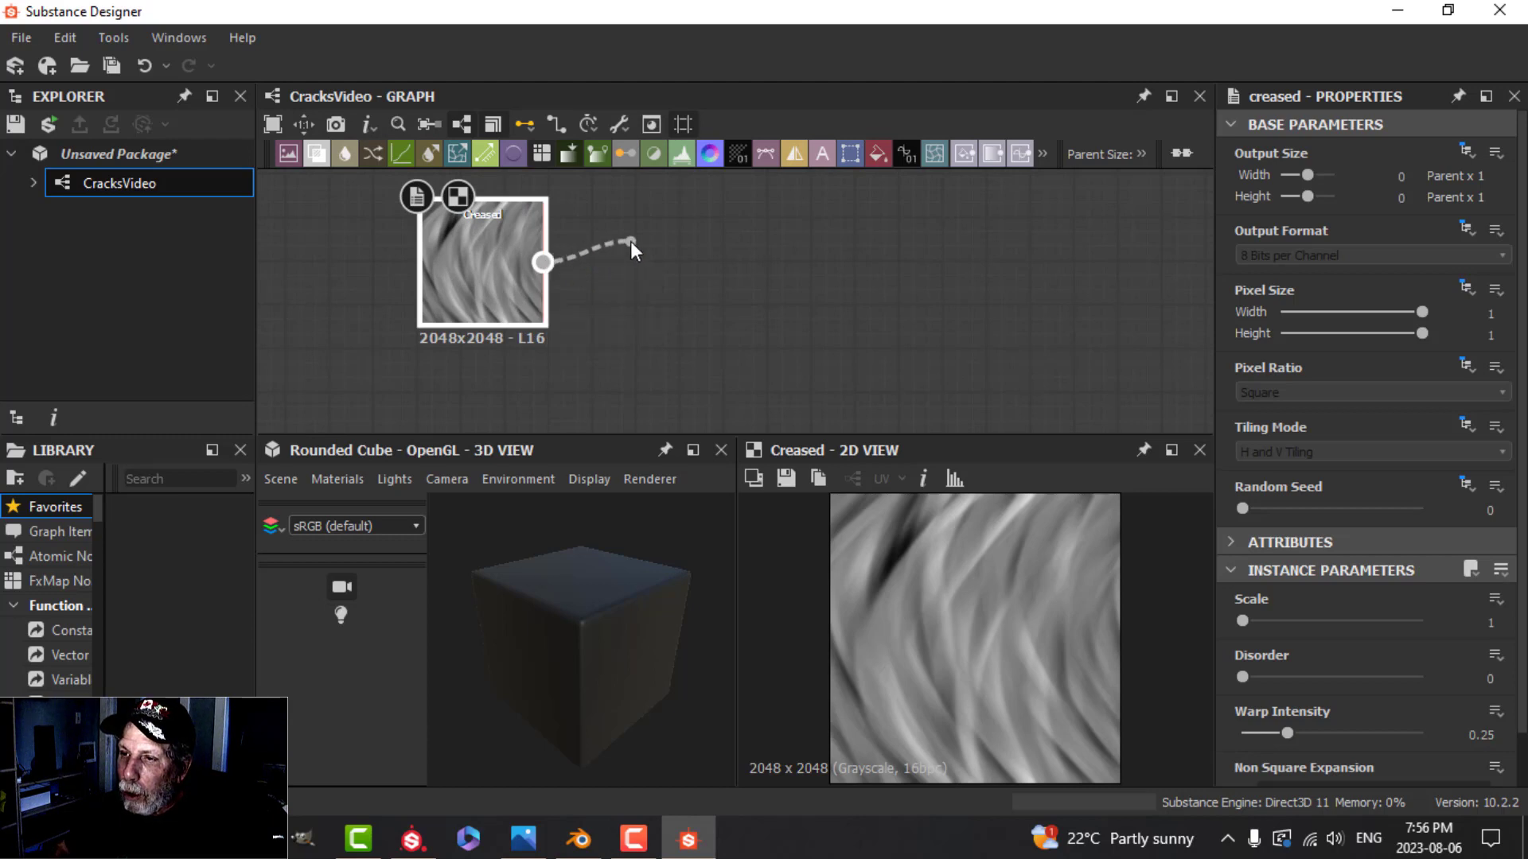
pyautogui.moveTo(630, 241); pyautogui.dragTo(630, 241)
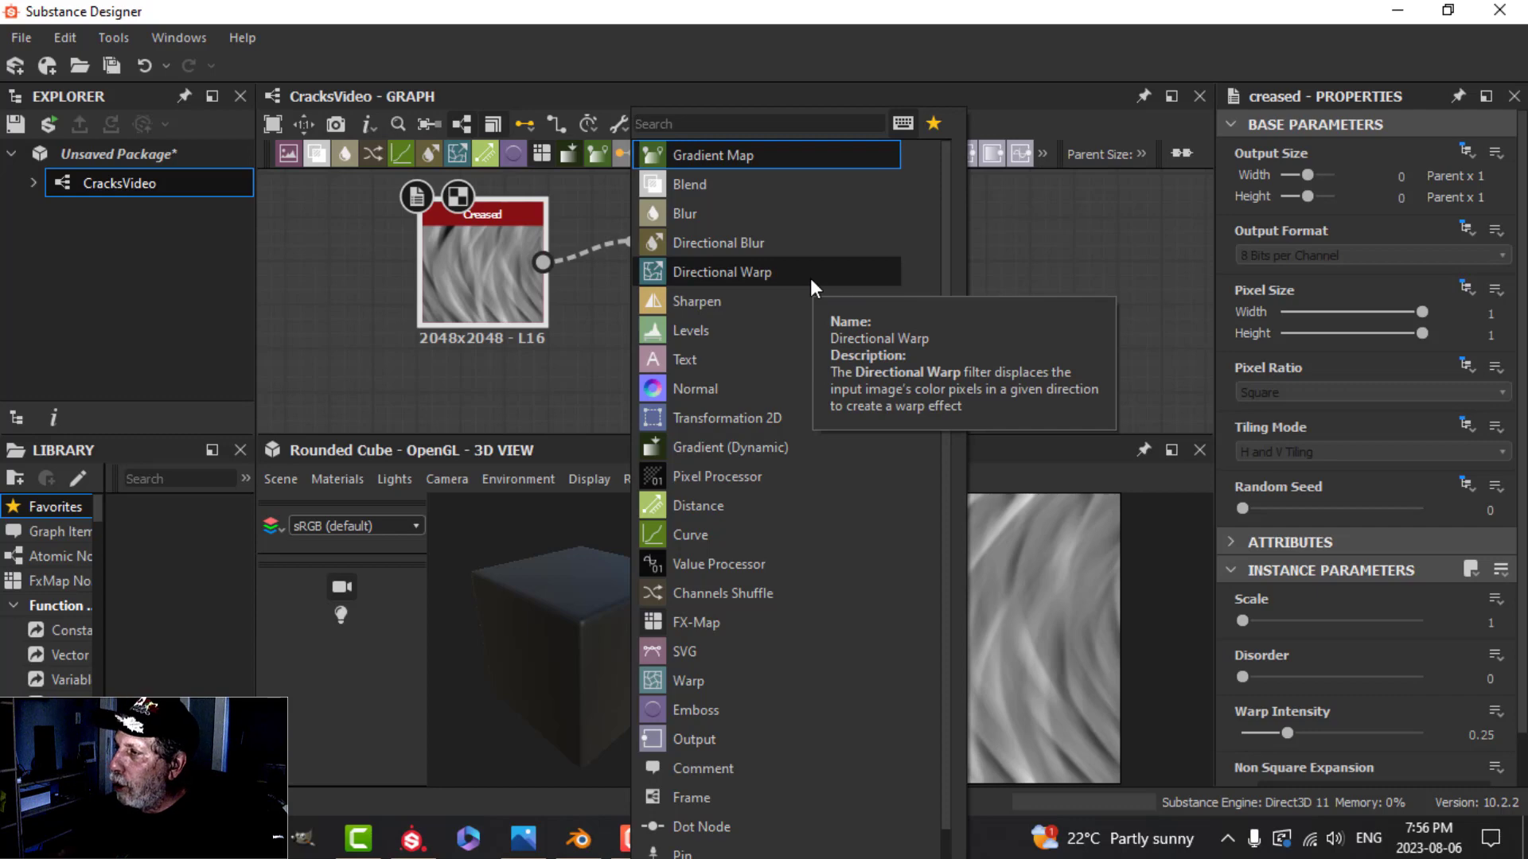
pyautogui.write('cross')
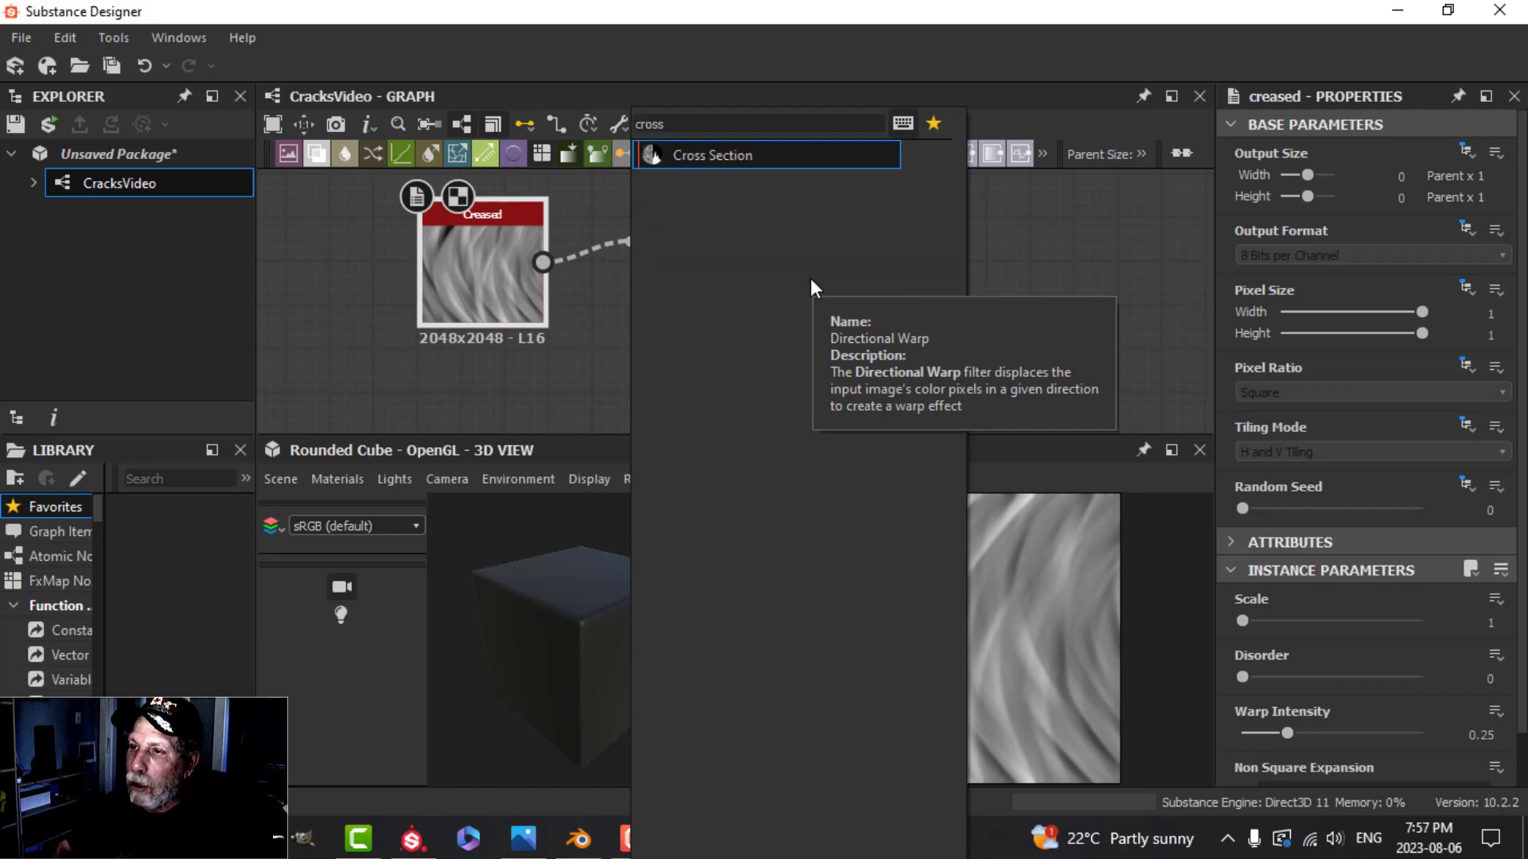
pyautogui.click(716, 157)
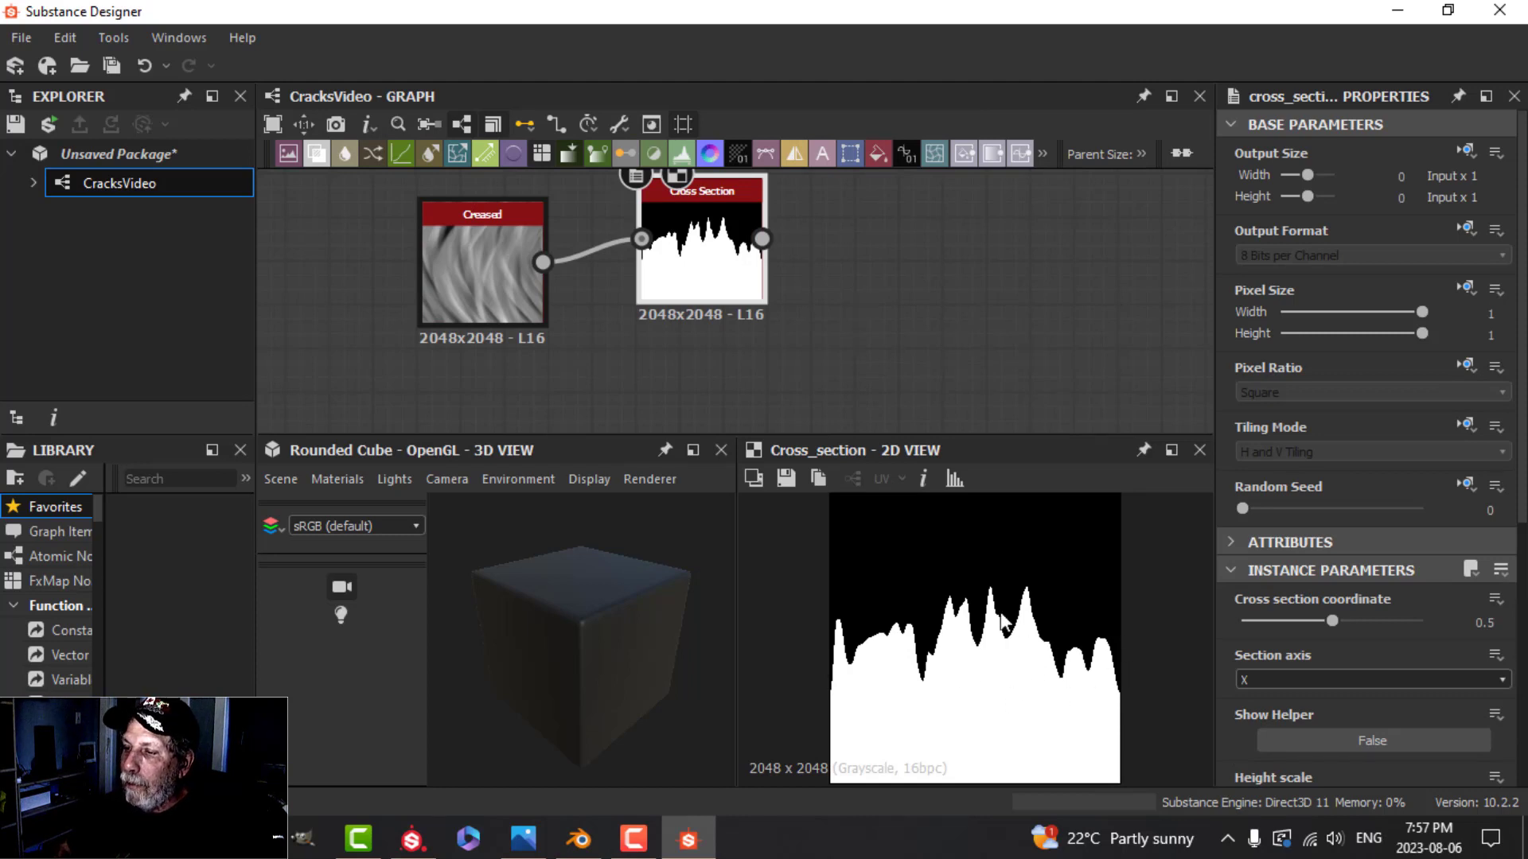
pyautogui.scroll(-1, 823, 350)
pyautogui.moveTo(823, 350); pyautogui.dragTo(788, 340, button='middle')
pyautogui.moveTo(681, 286); pyautogui.dragTo(681, 306)
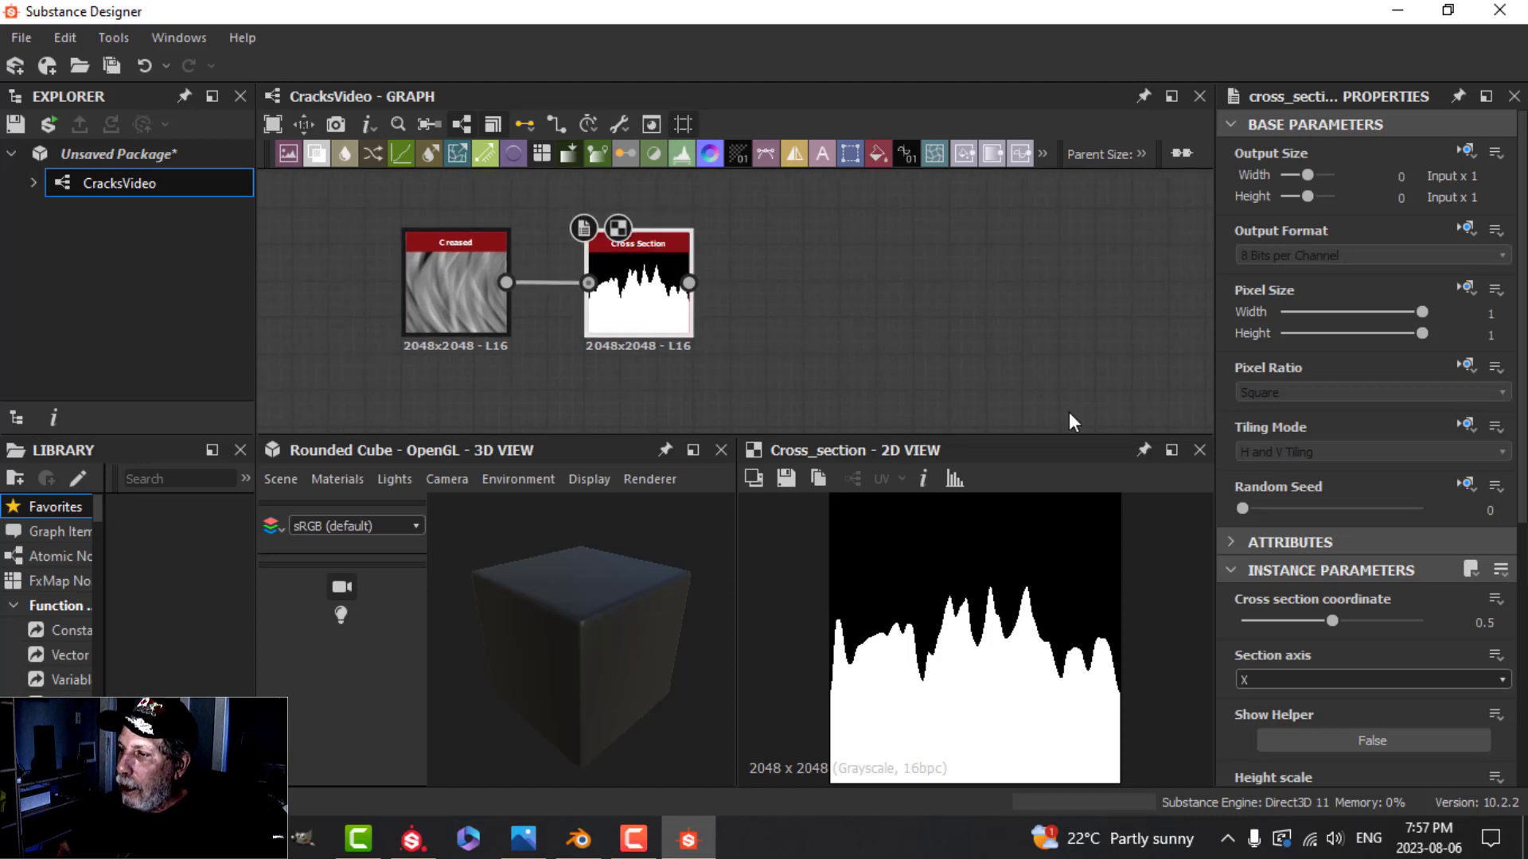
# - Set the Cross Section's drawing style to Gradient mirrored and its height offset to 0.03
pyautogui.scroll(-2, 1349, 546)
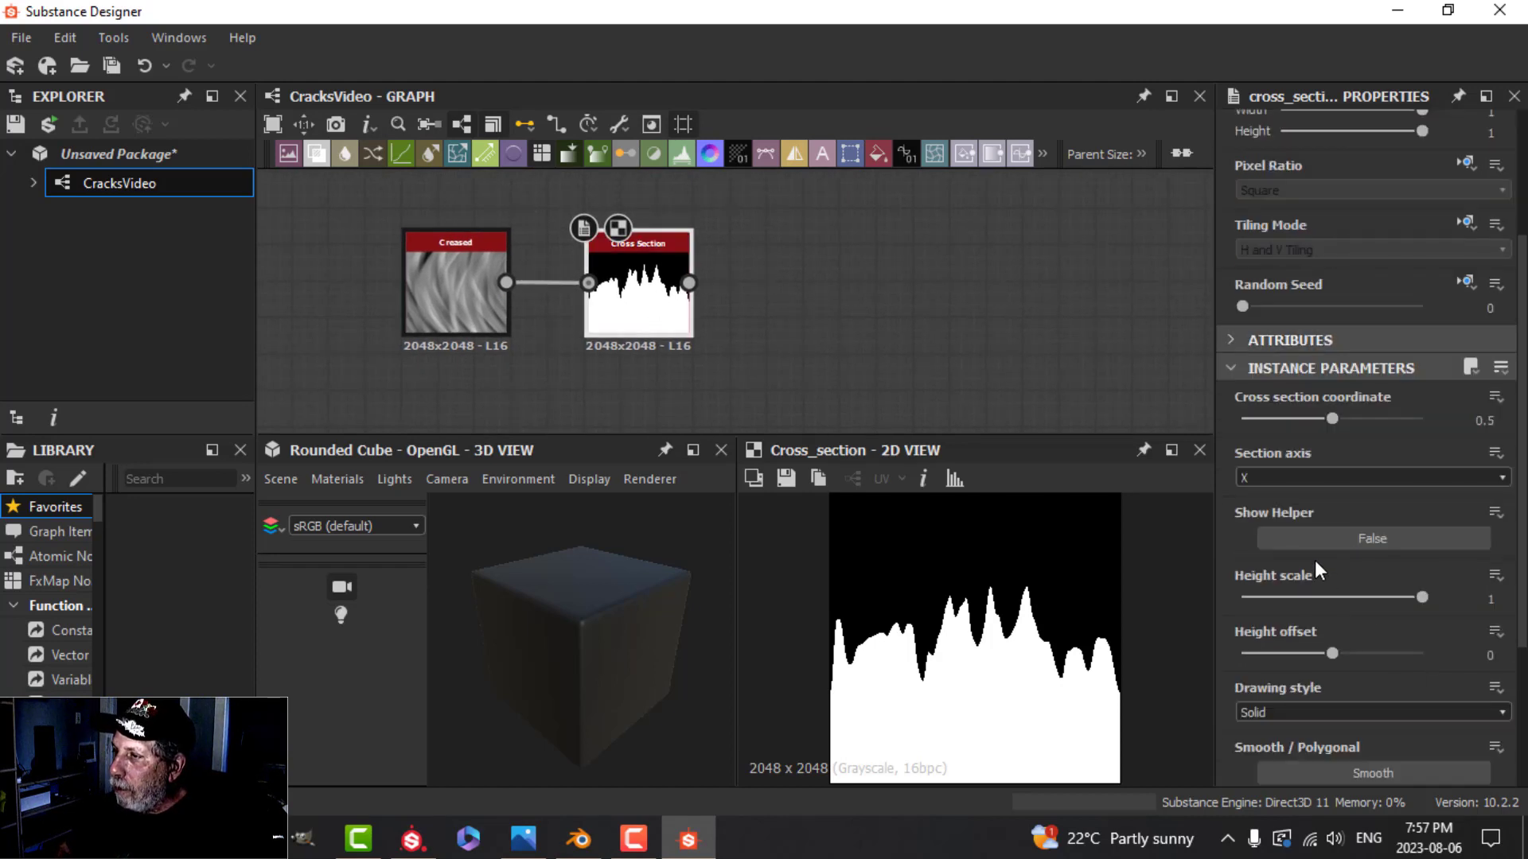
pyautogui.scroll(-2, 1344, 629)
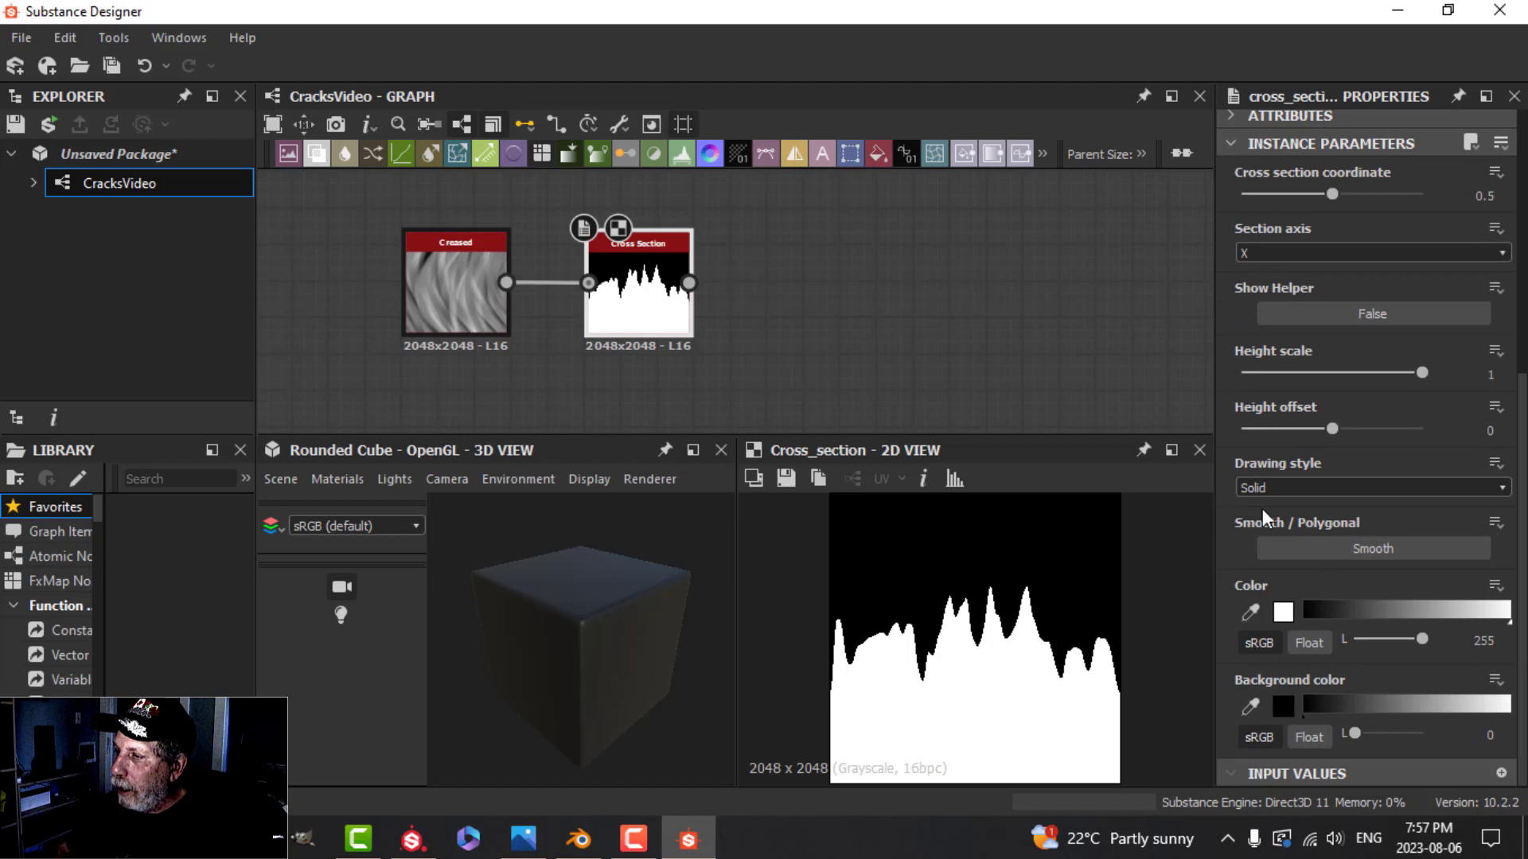
pyautogui.click(1284, 485)
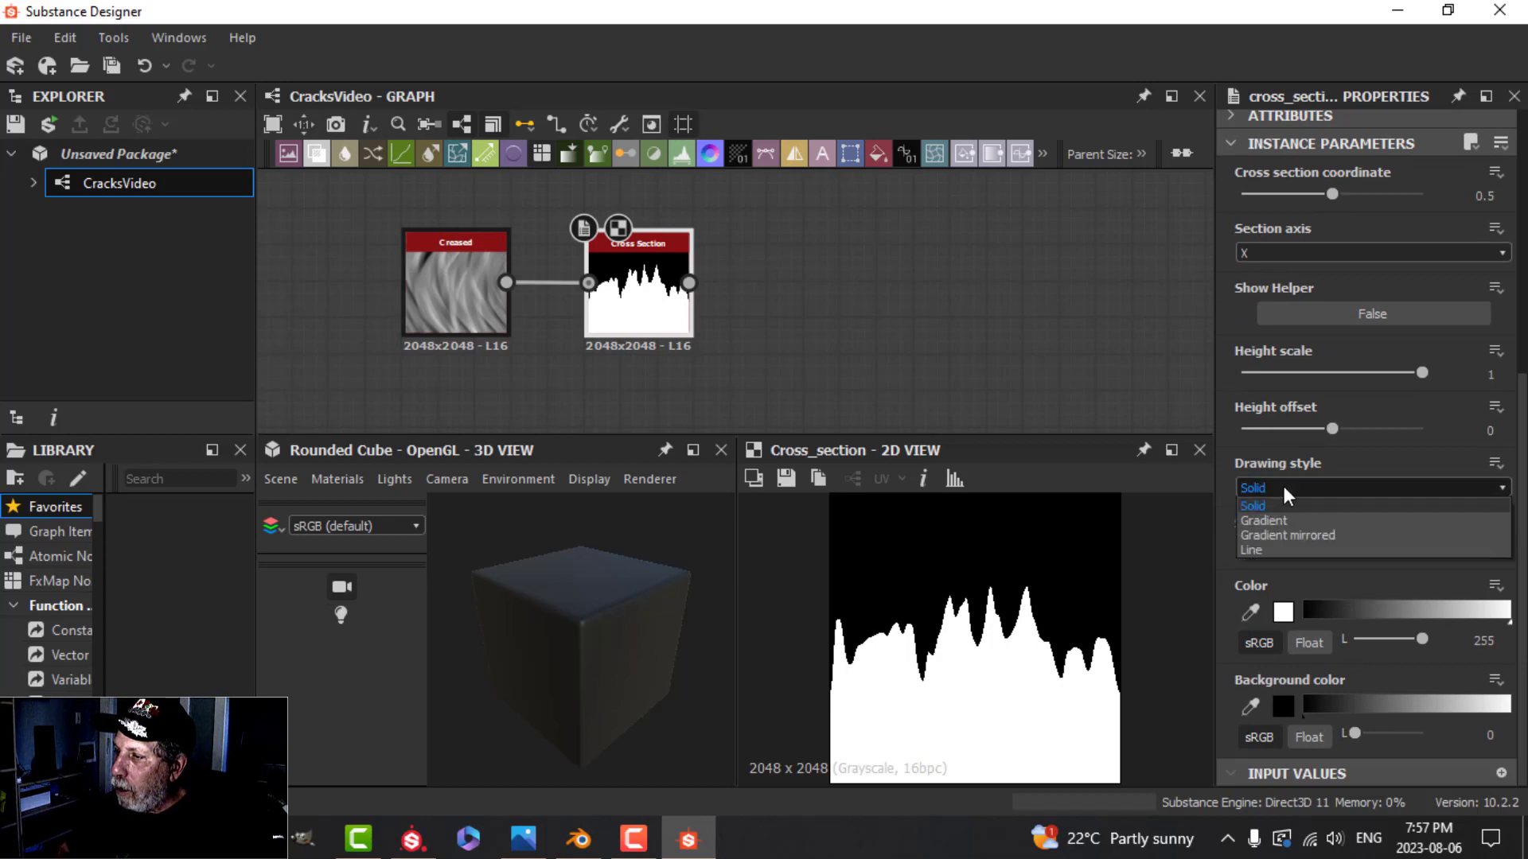
pyautogui.click(1282, 535)
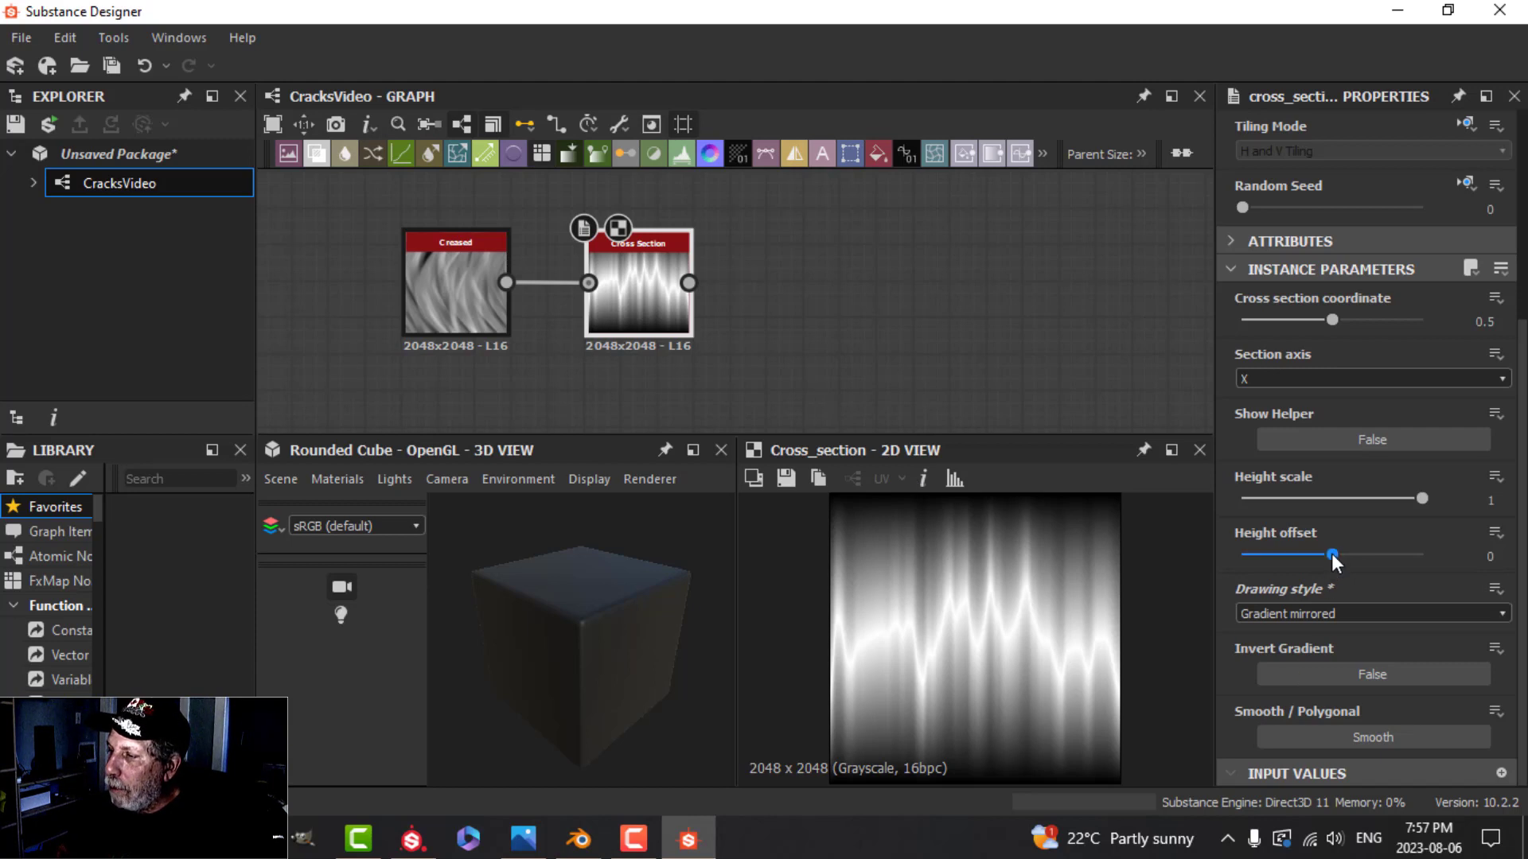
pyautogui.moveTo(1333, 549); pyautogui.dragTo(1335, 554)
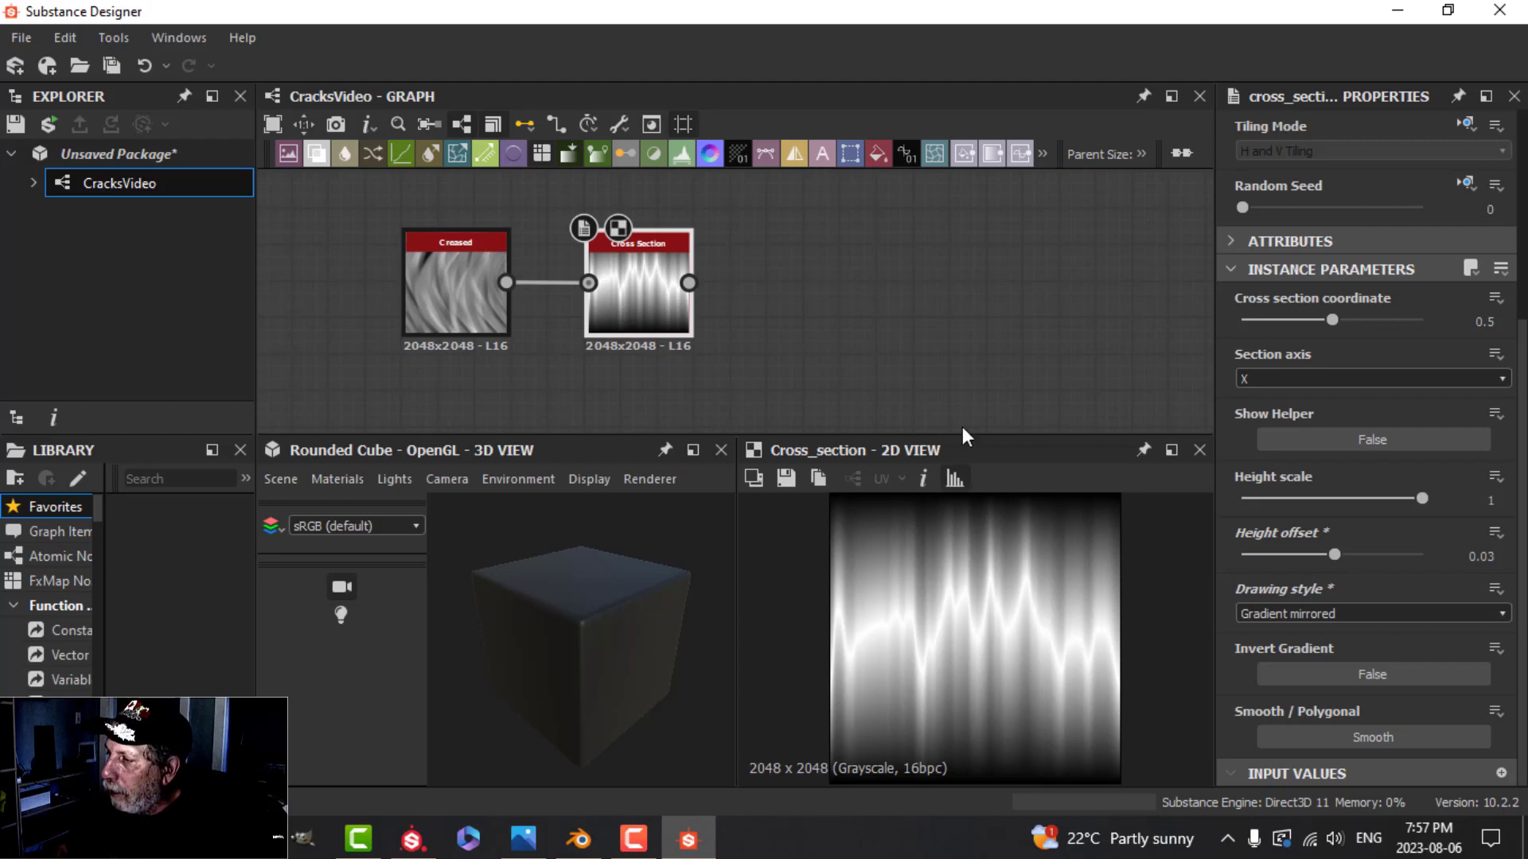
# - Connect a Highpass Grayscale node to the Cross Section output and set its radius to 5
pyautogui.moveTo(688, 283); pyautogui.dragTo(745, 271)
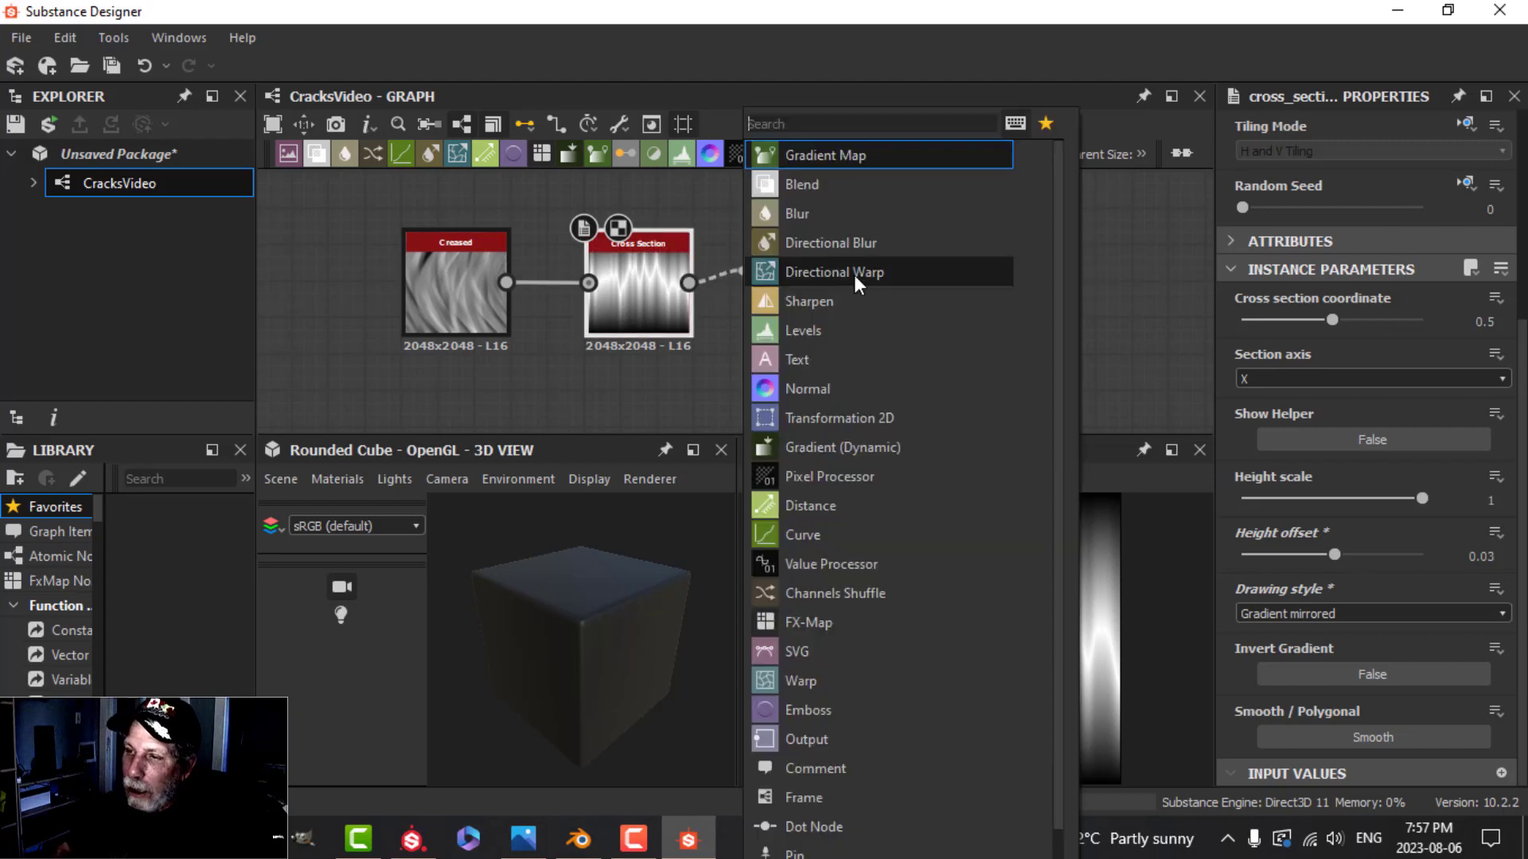
pyautogui.write('high')
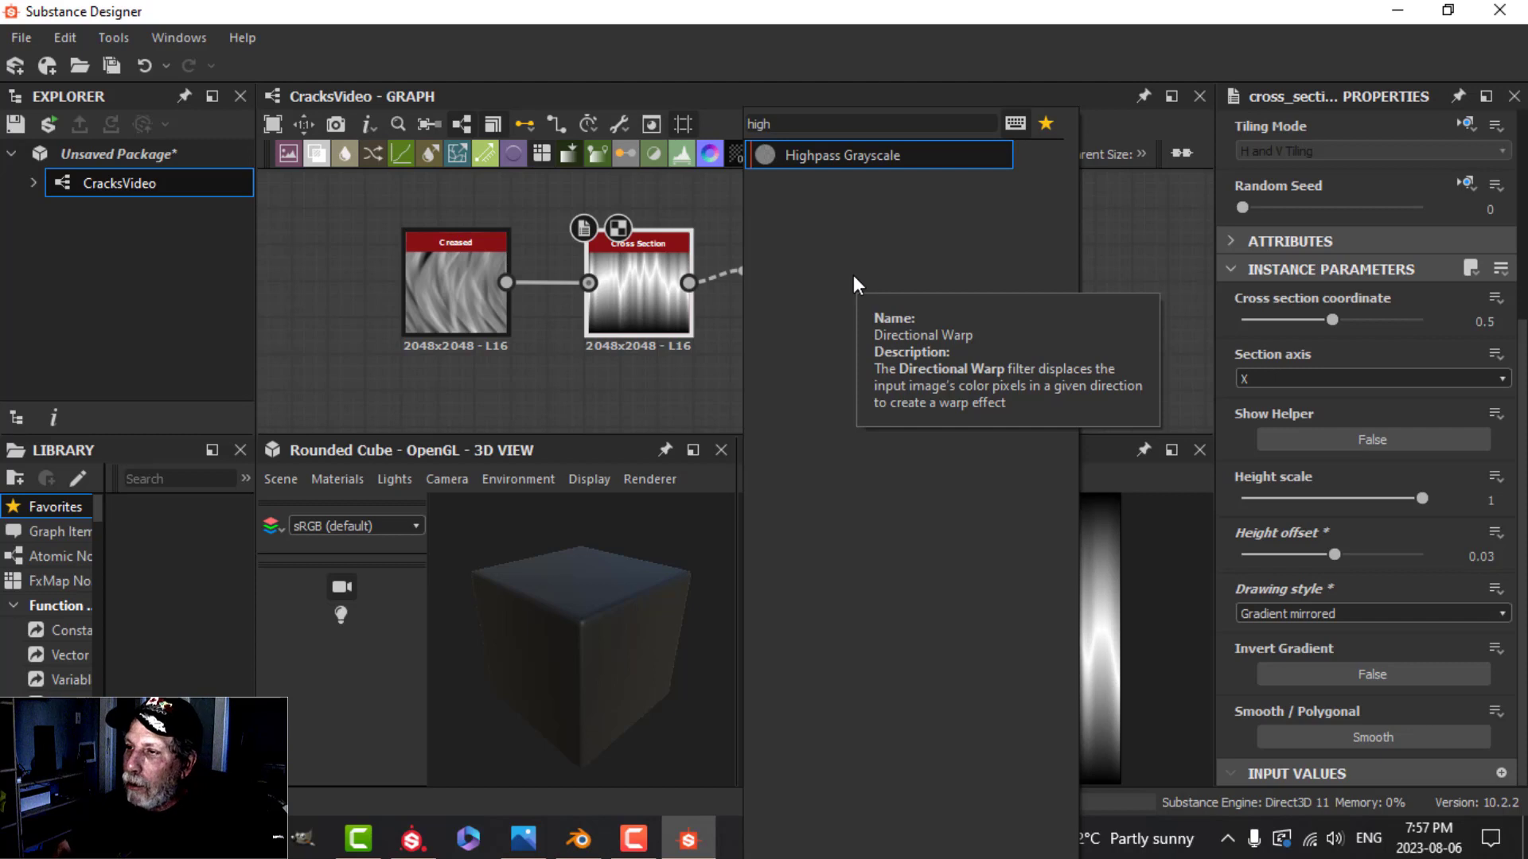
pyautogui.click(880, 159)
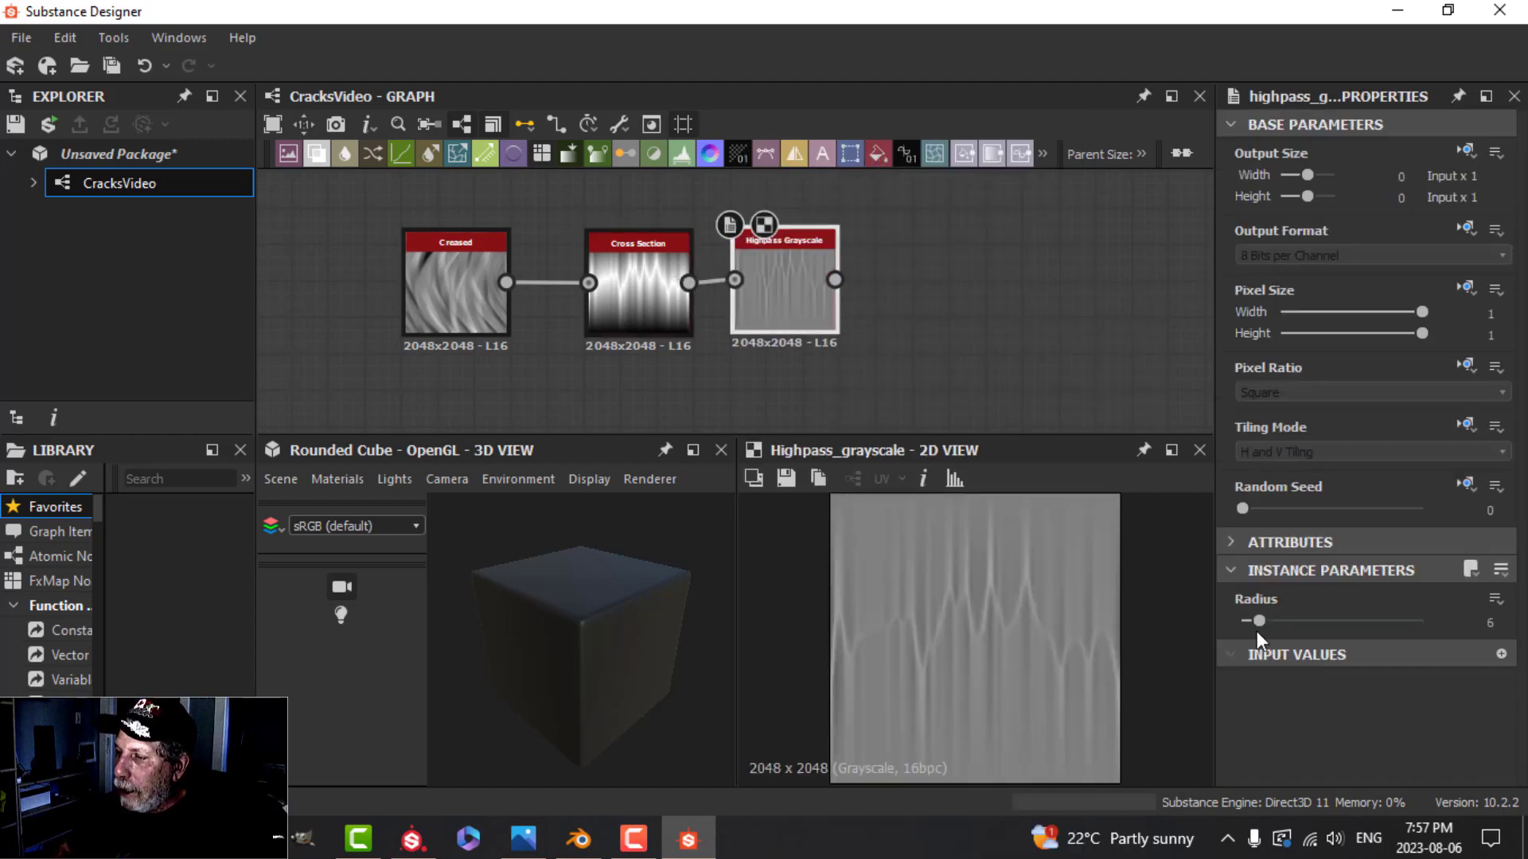
pyautogui.doubleClick(1477, 628)
pyautogui.write('5')
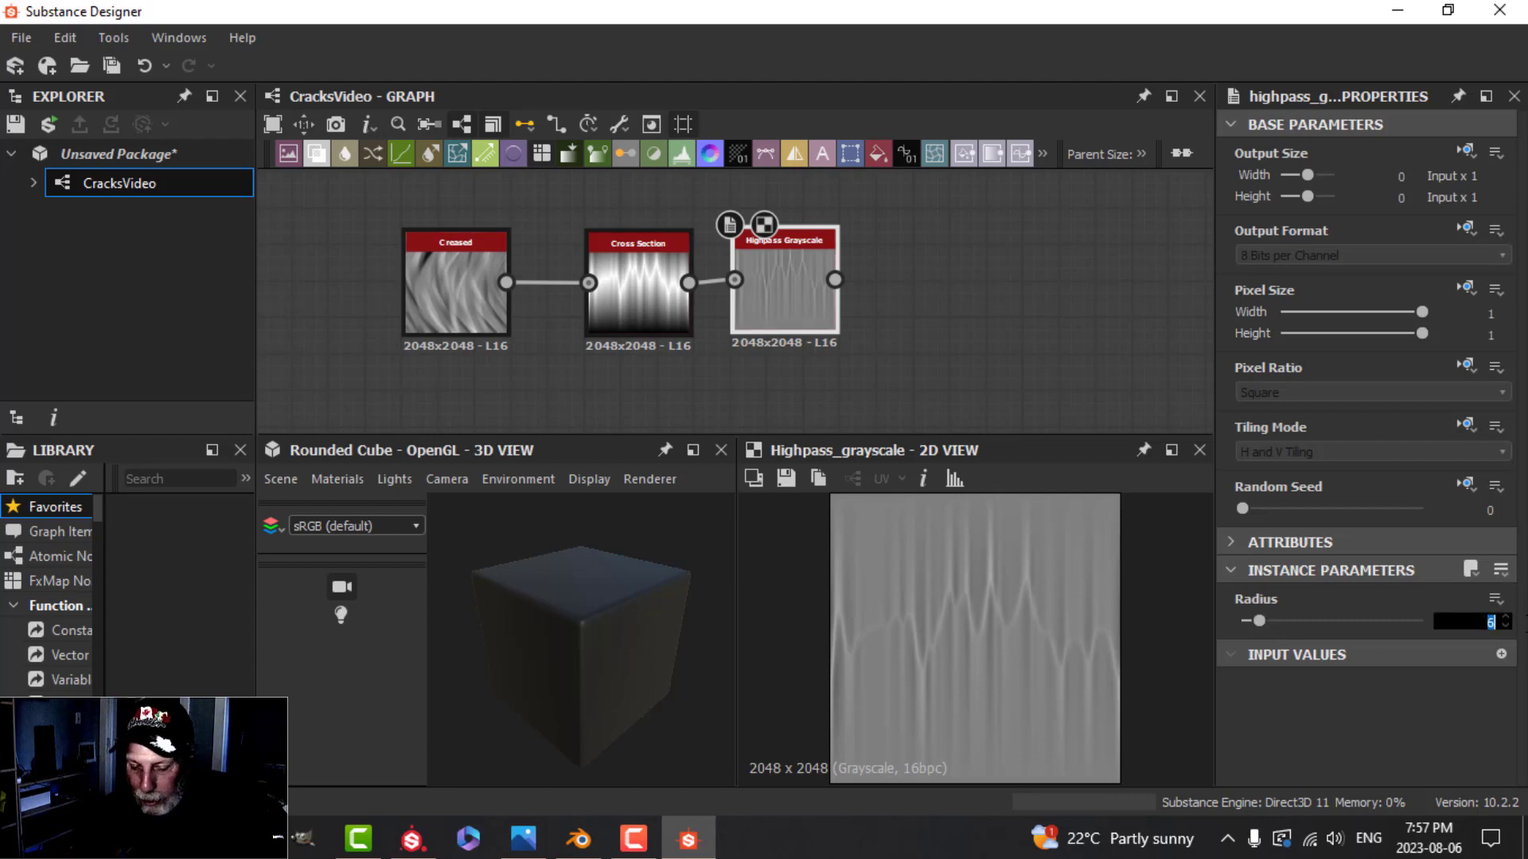
pyautogui.press('Return')
pyautogui.scroll(-1, 996, 627)
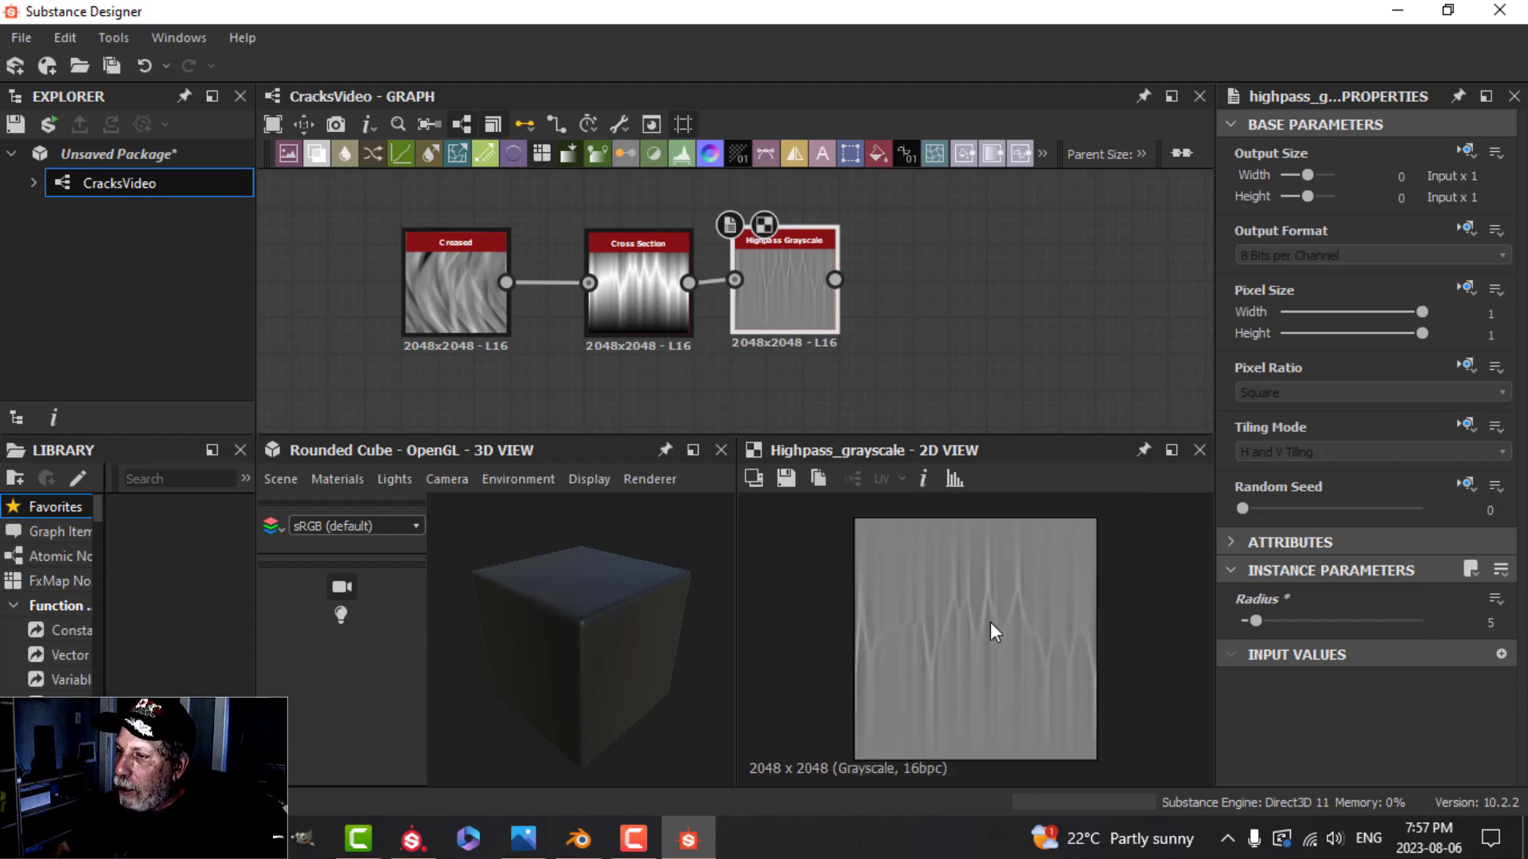
pyautogui.scroll(1, 916, 326)
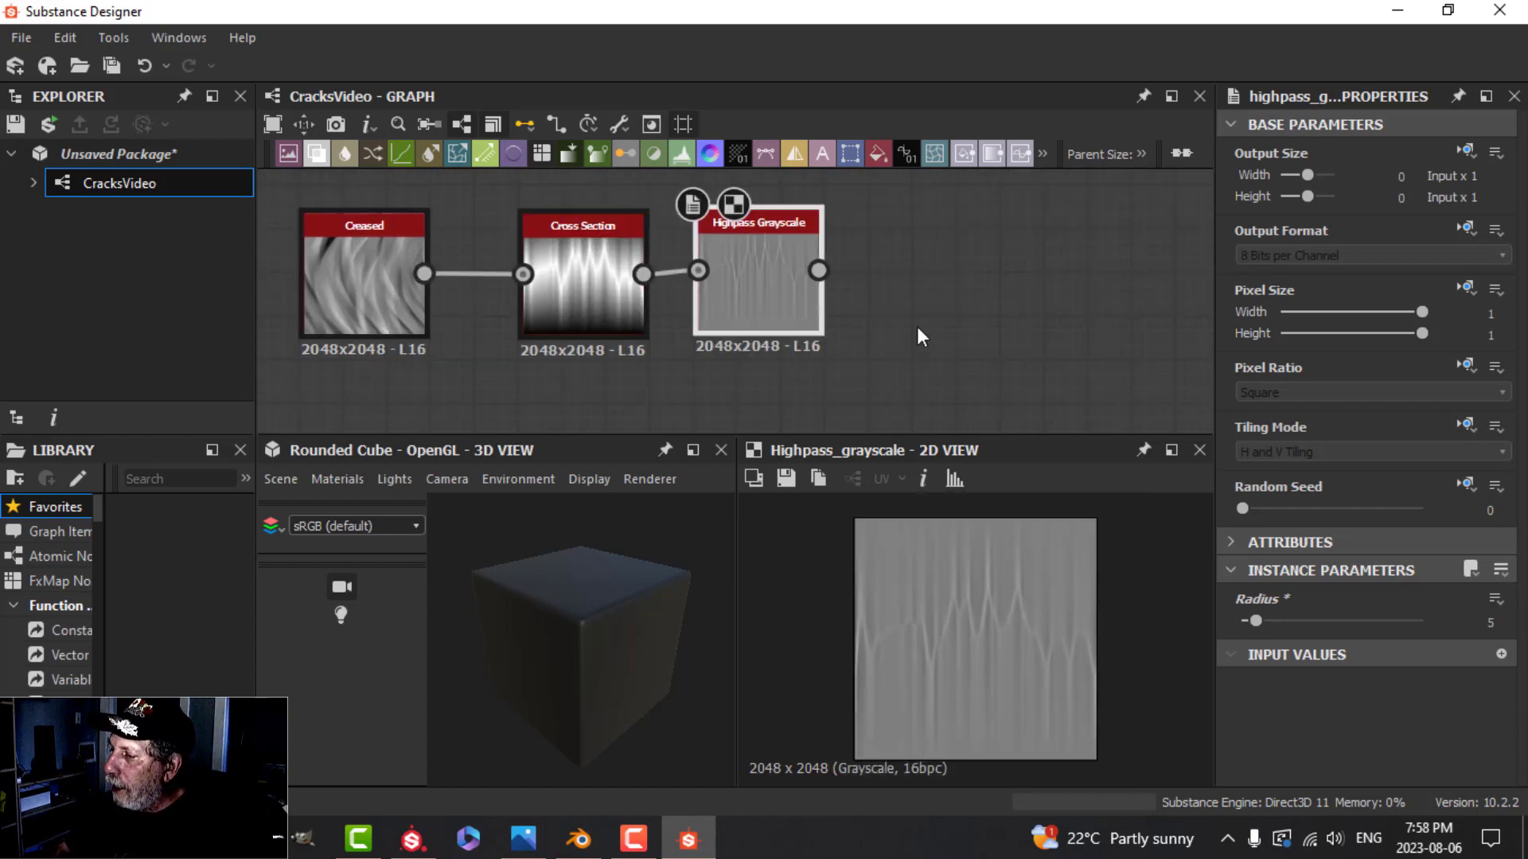
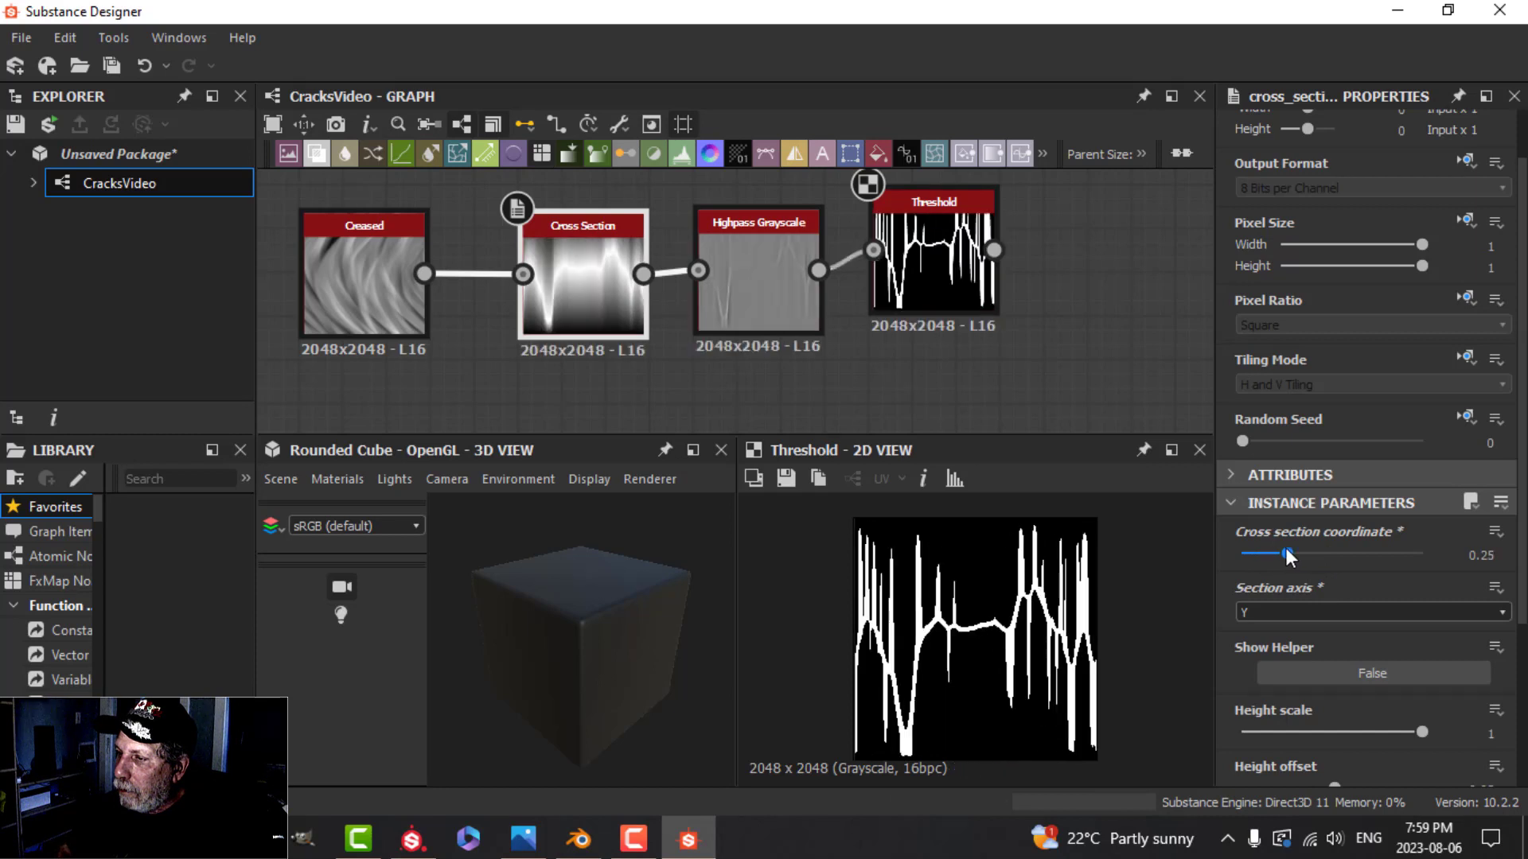
# - Reduce the Cross Section's height scale to 0.14 and raise its height offset to 0.44
pyautogui.moveTo(1425, 730); pyautogui.dragTo(1265, 720)
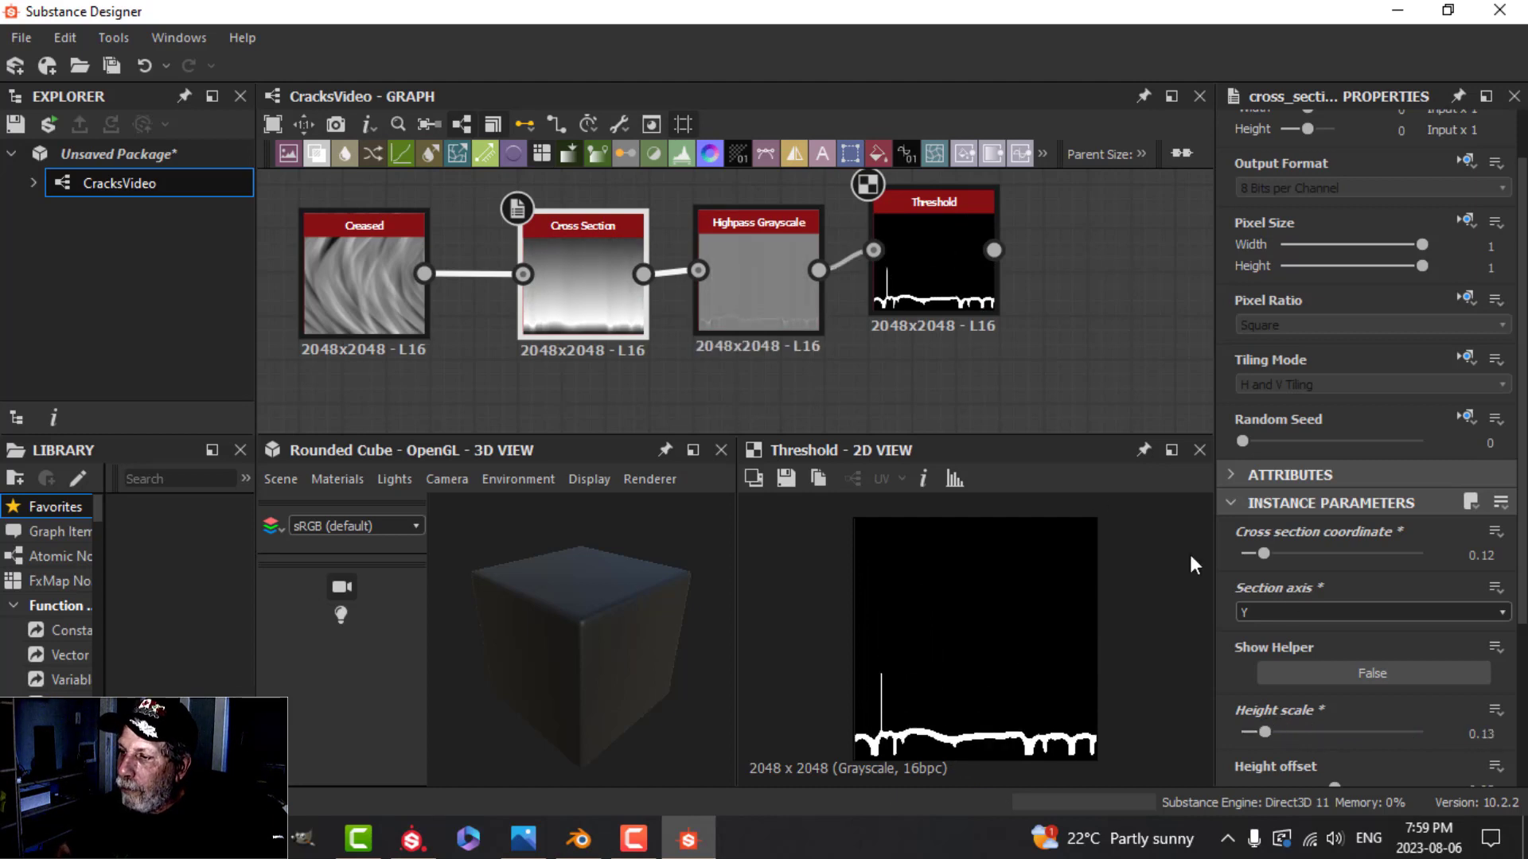
pyautogui.scroll(-3, 1378, 657)
pyautogui.moveTo(1328, 588); pyautogui.dragTo(1371, 585)
pyautogui.moveTo(1267, 528)
pyautogui.mouseDown()
pyautogui.moveTo(1253, 528)
pyautogui.moveTo(1301, 529)
pyautogui.moveTo(1263, 533)
pyautogui.mouseUp()
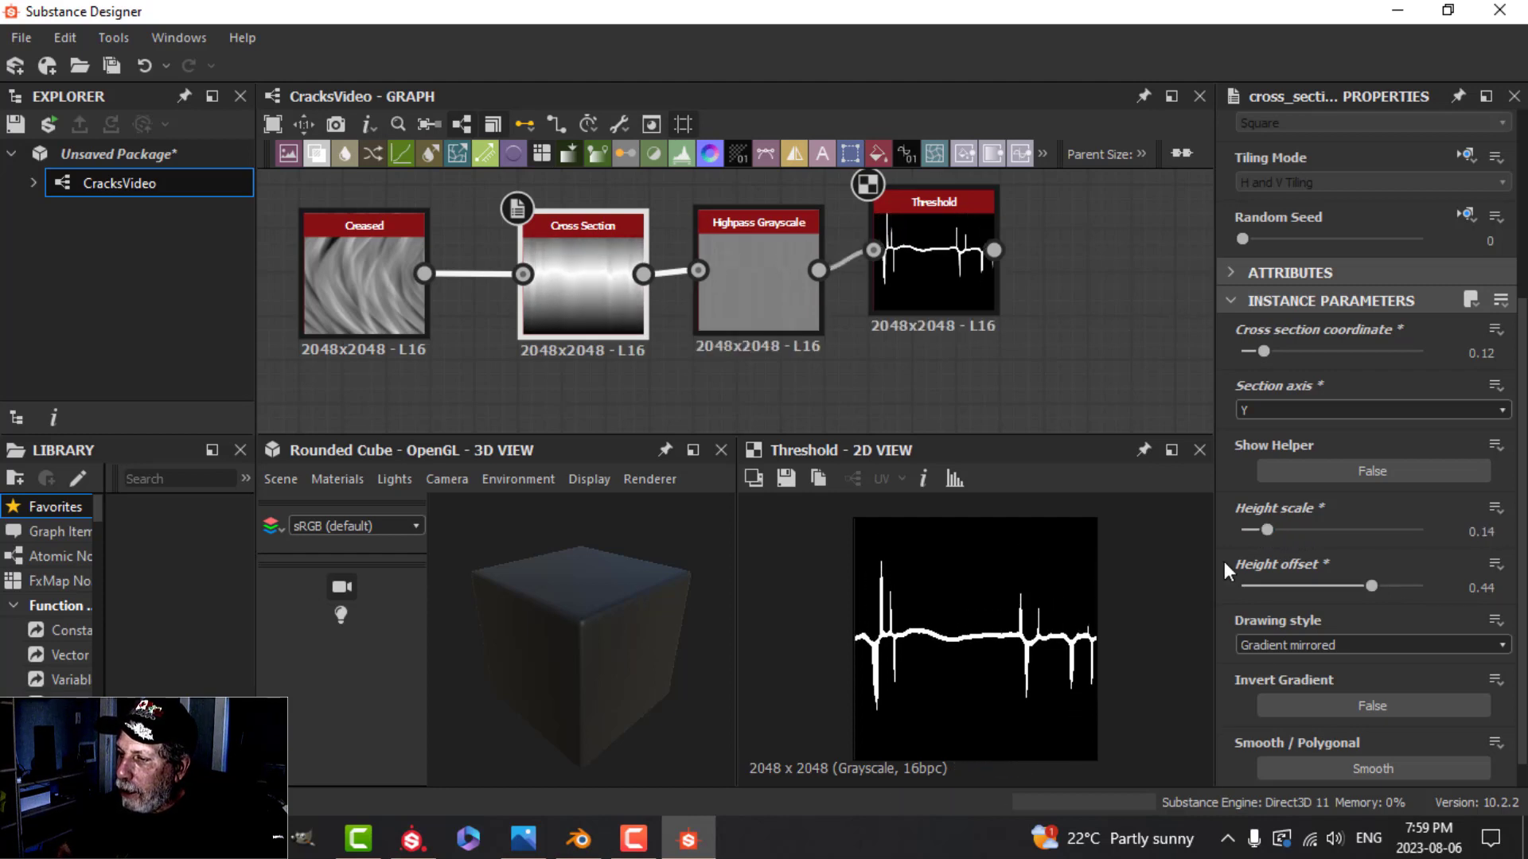
# - Switch the Cross Section's section axis to X and set its height scale to 0.09
pyautogui.click(1277, 414)
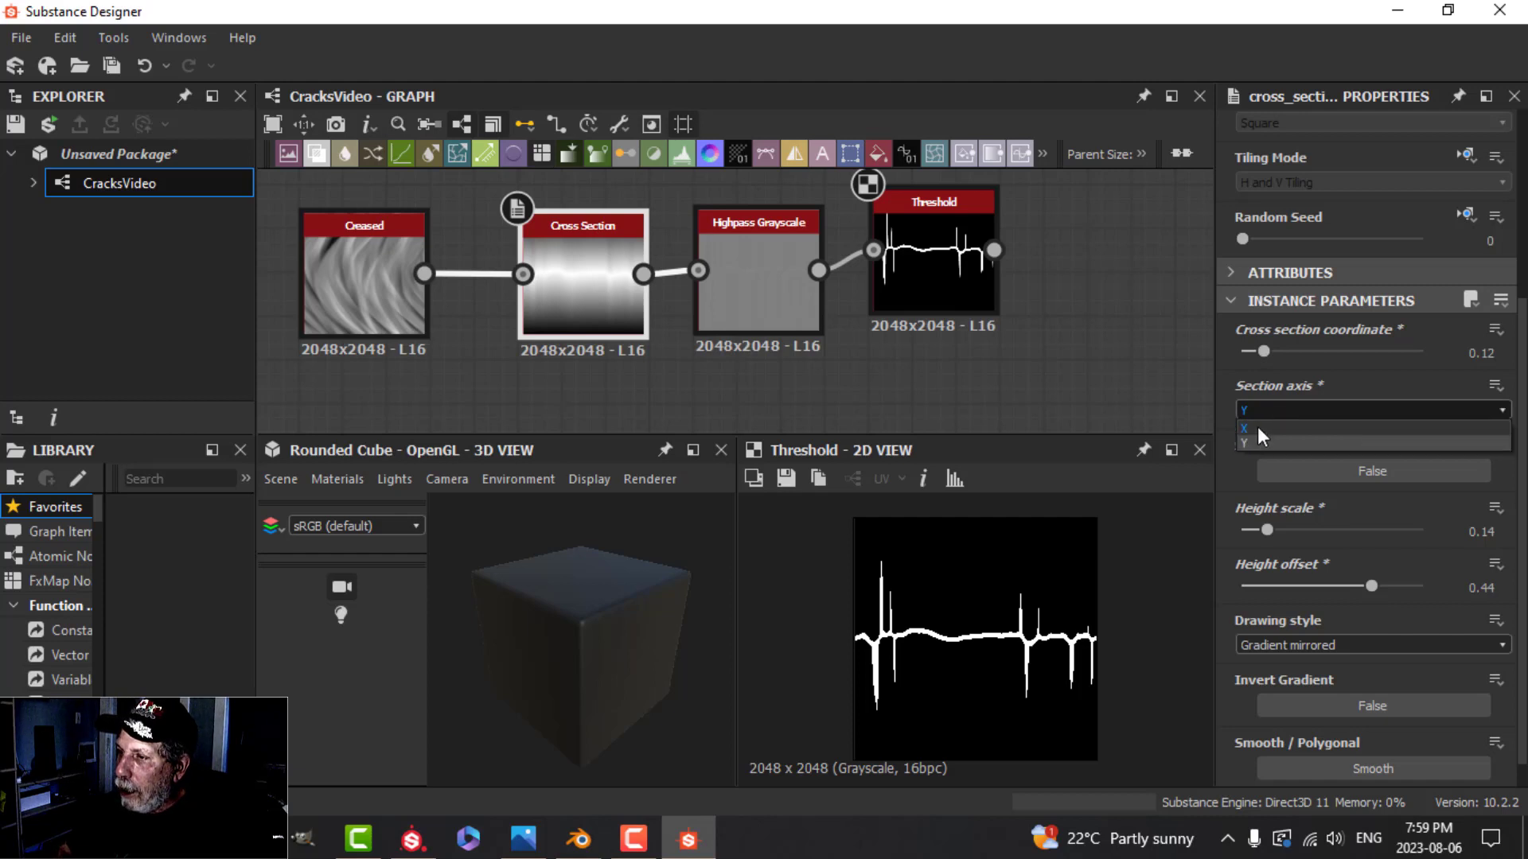
pyautogui.click(1257, 428)
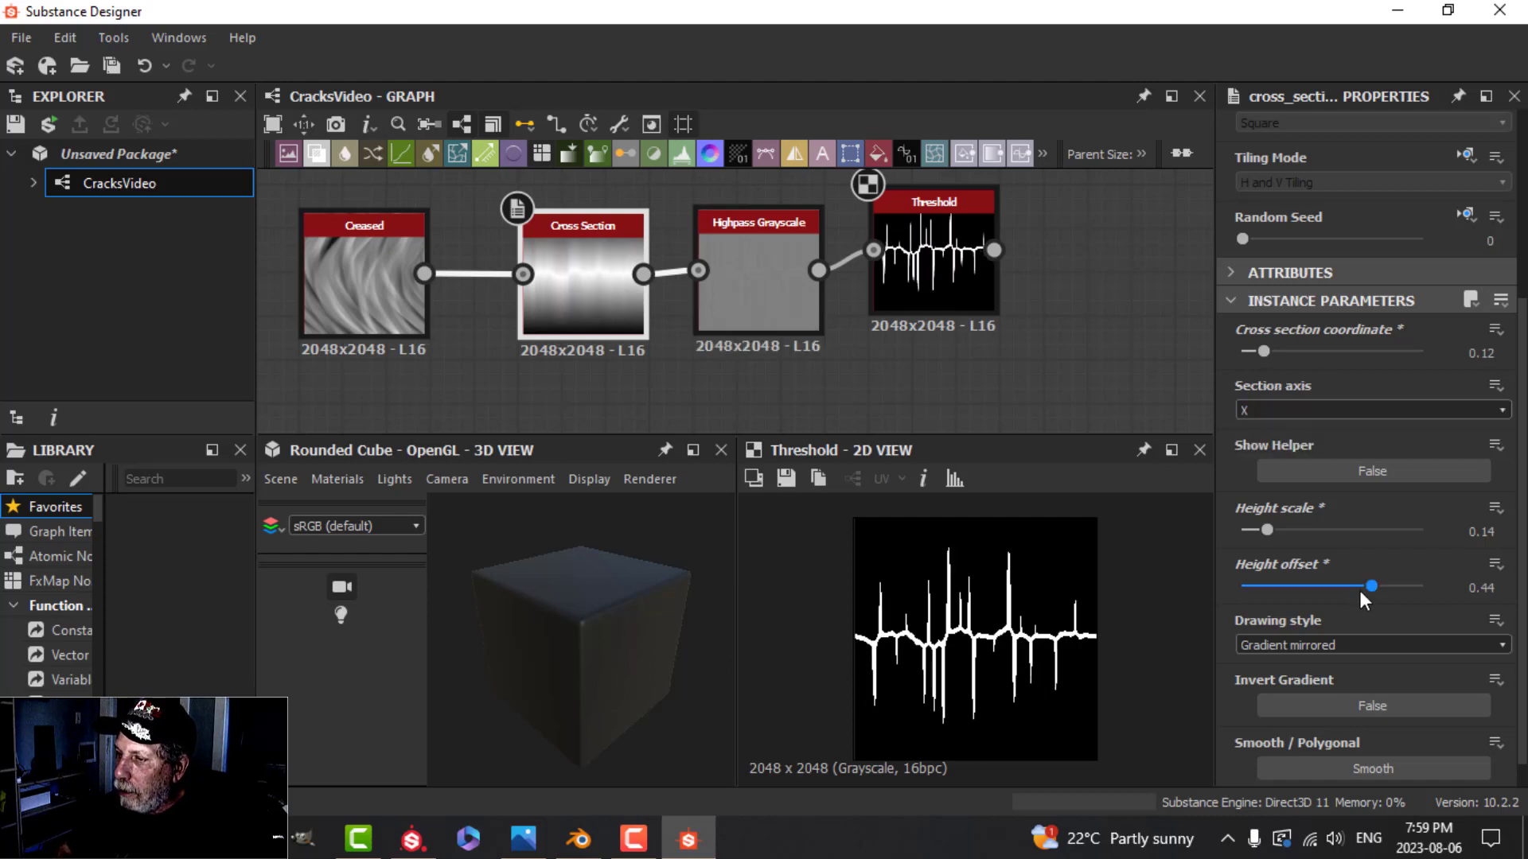
pyautogui.moveTo(1365, 586); pyautogui.dragTo(1364, 585)
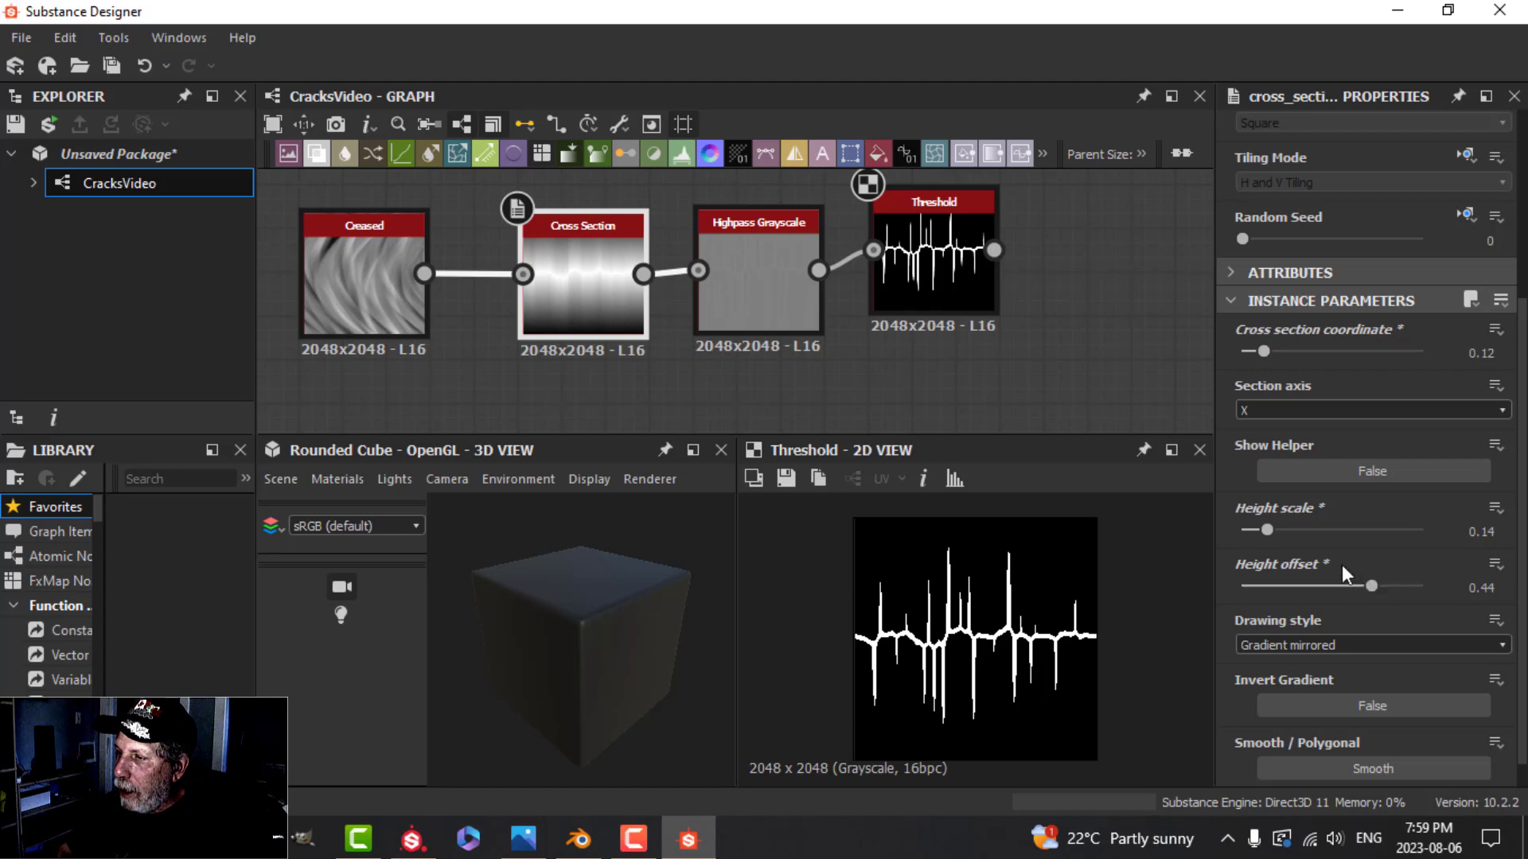
pyautogui.moveTo(1265, 530); pyautogui.dragTo(1258, 528)
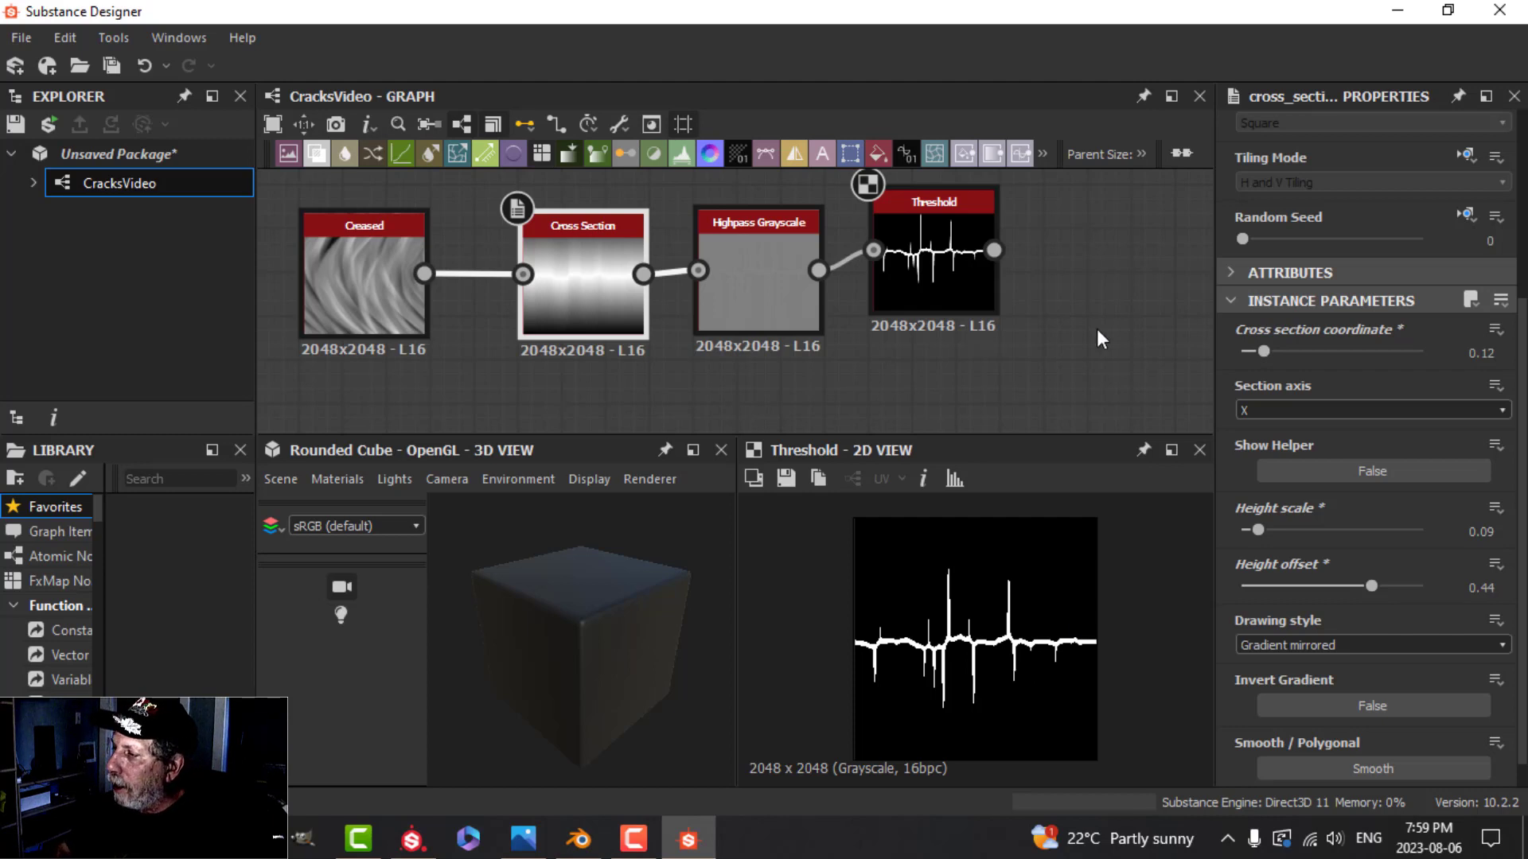
# - Connect a Transformation 2D node to the Threshold output, align it in the row, and scale its crack pattern down slightly about the centre
pyautogui.scroll(-3, 1093, 329)
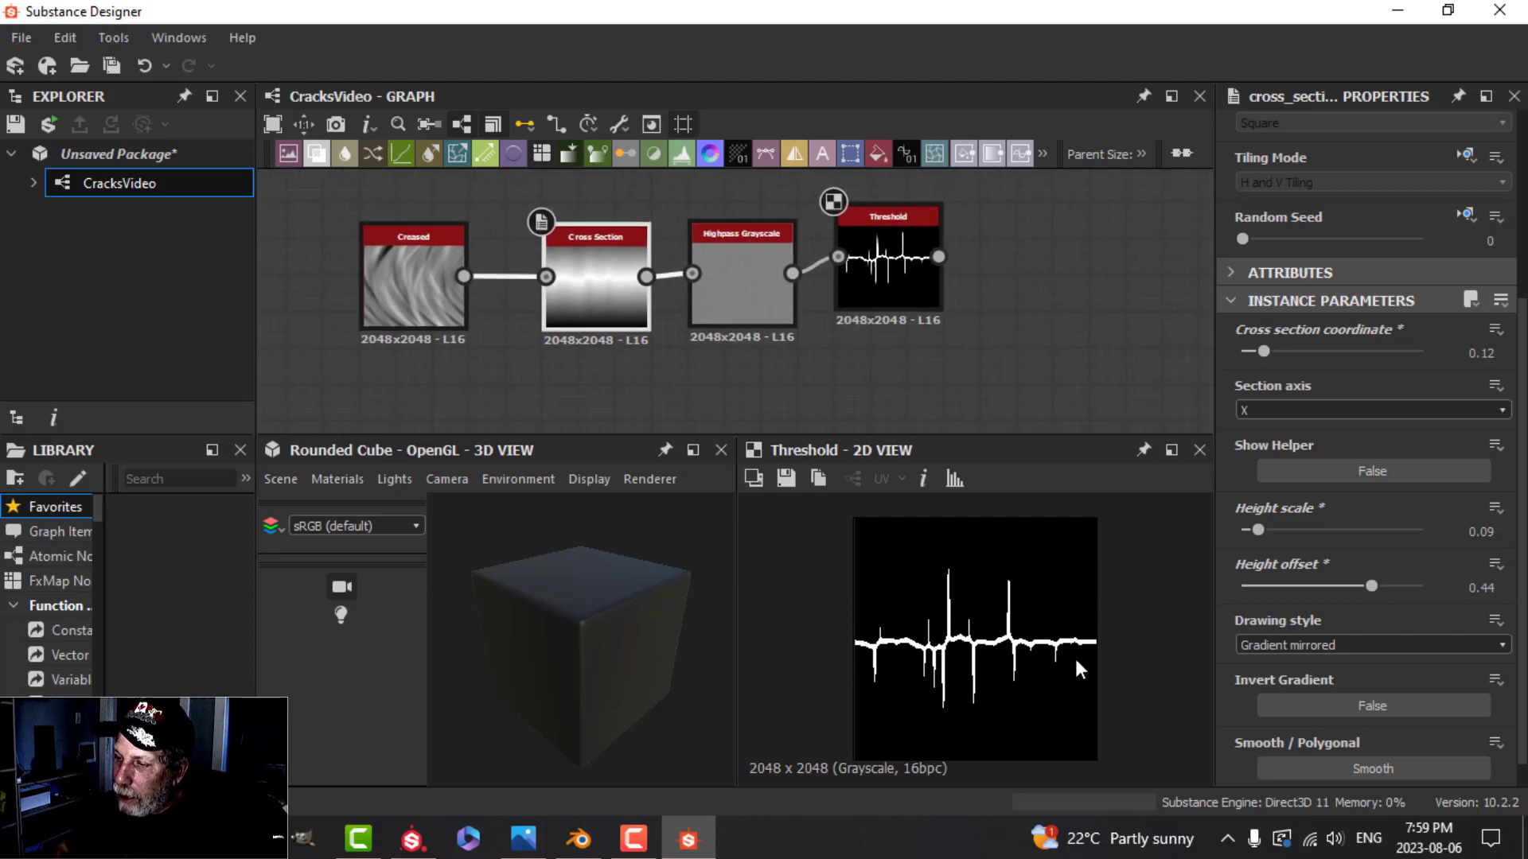
pyautogui.moveTo(963, 294); pyautogui.dragTo(913, 326, button='middle')
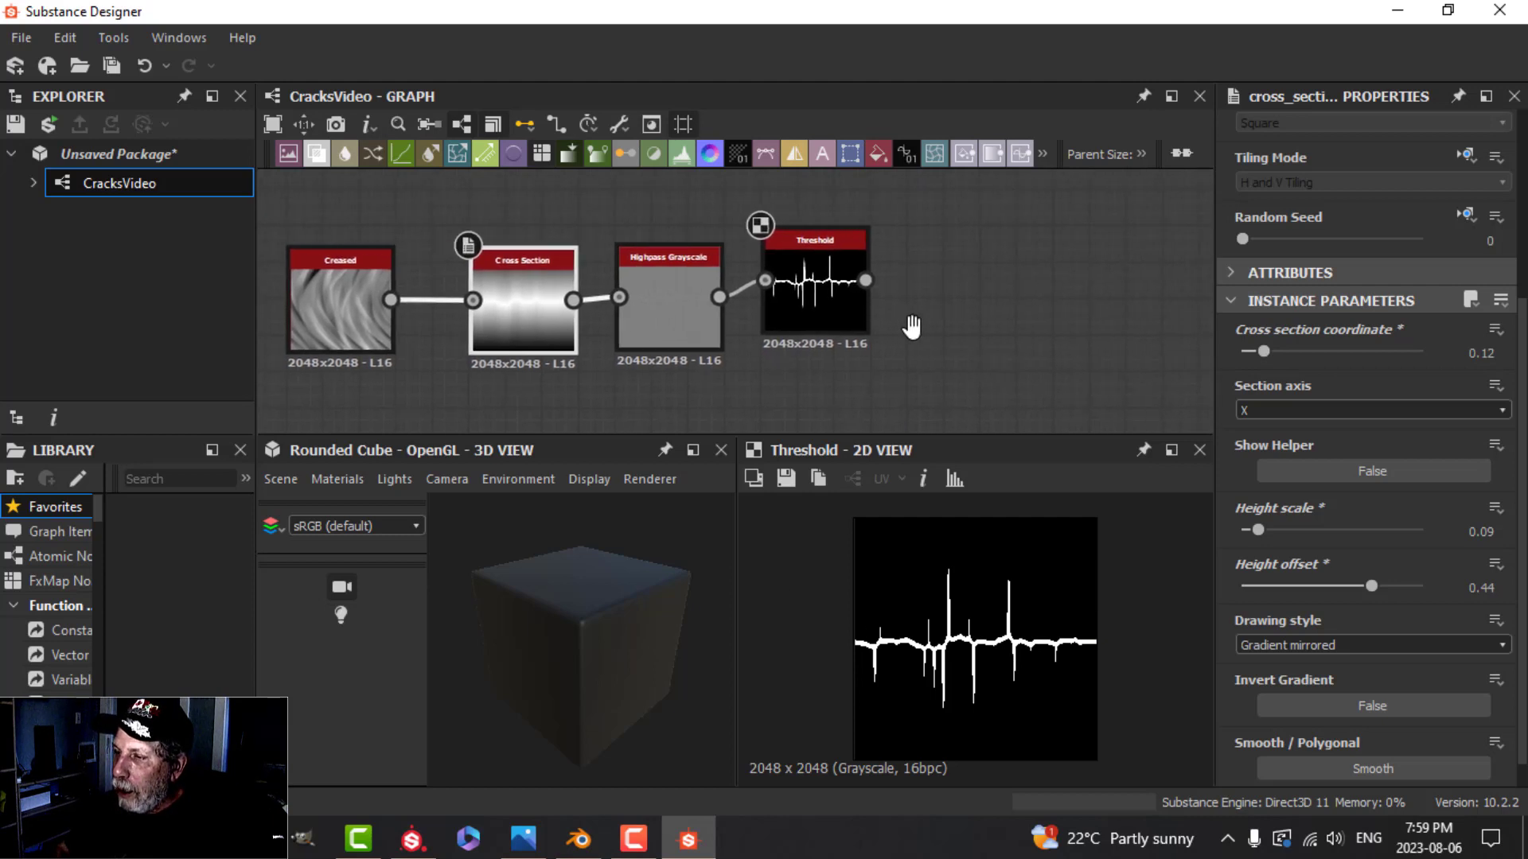
pyautogui.moveTo(869, 280); pyautogui.dragTo(943, 250)
pyautogui.write('trans')
pyautogui.click(1028, 156)
pyautogui.moveTo(979, 267); pyautogui.dragTo(972, 303)
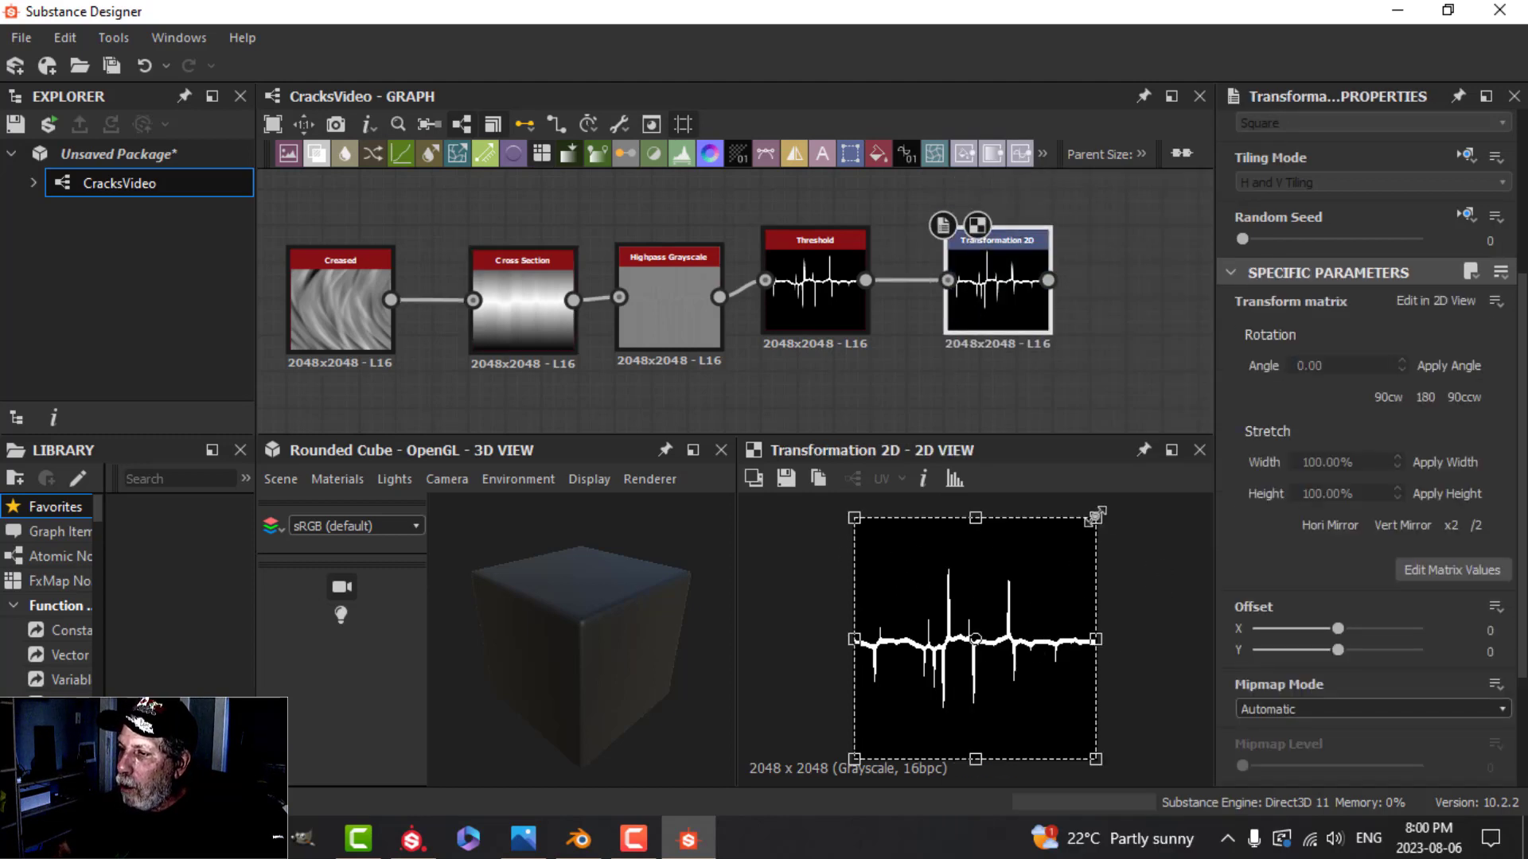
pyautogui.moveTo(1099, 517); pyautogui.dragTo(1084, 532)
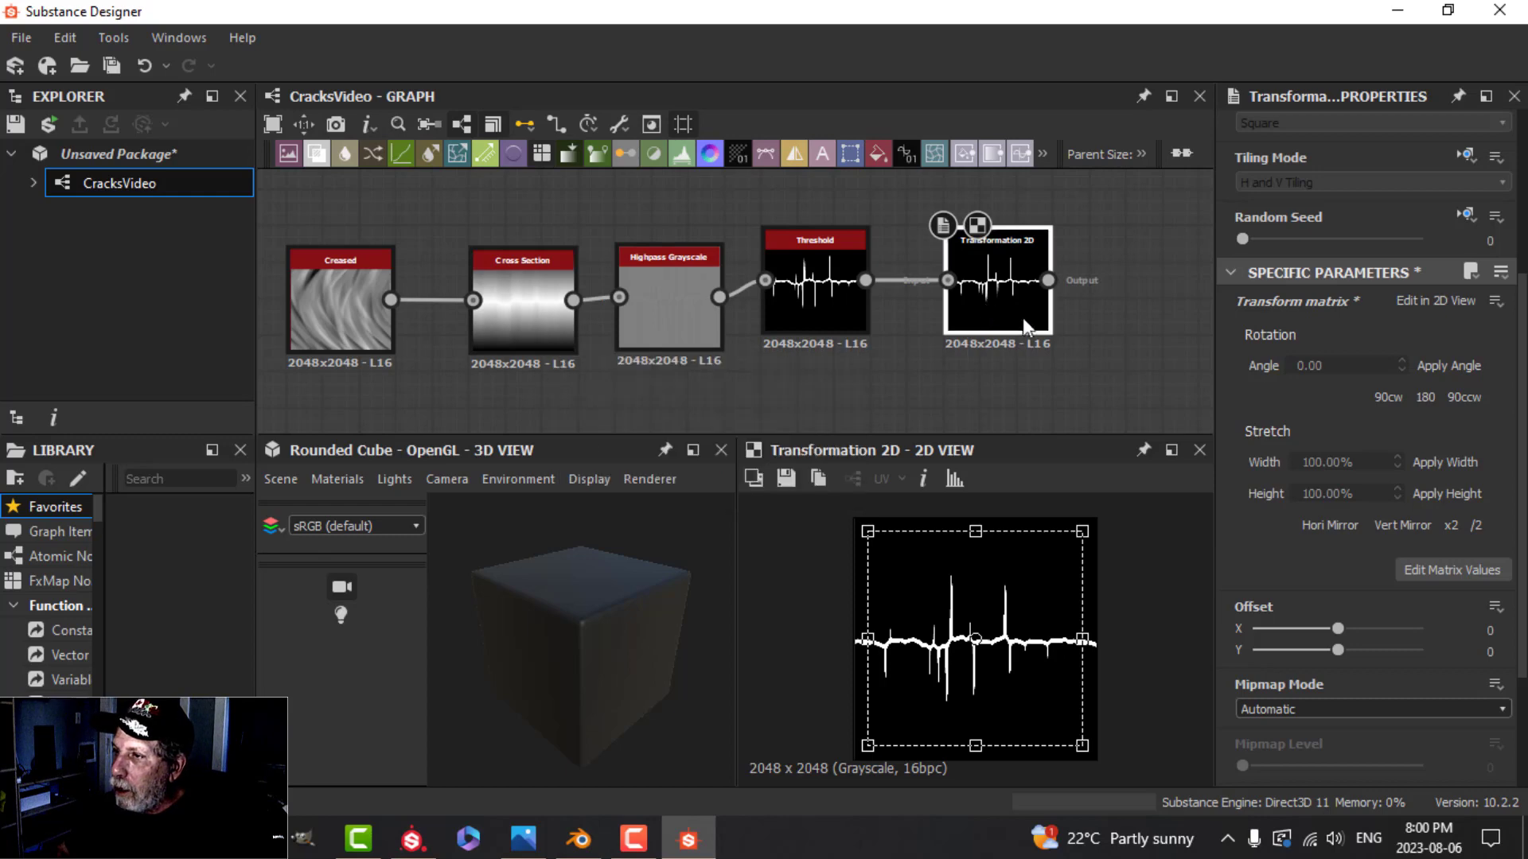
pyautogui.scroll(-3, 1385, 394)
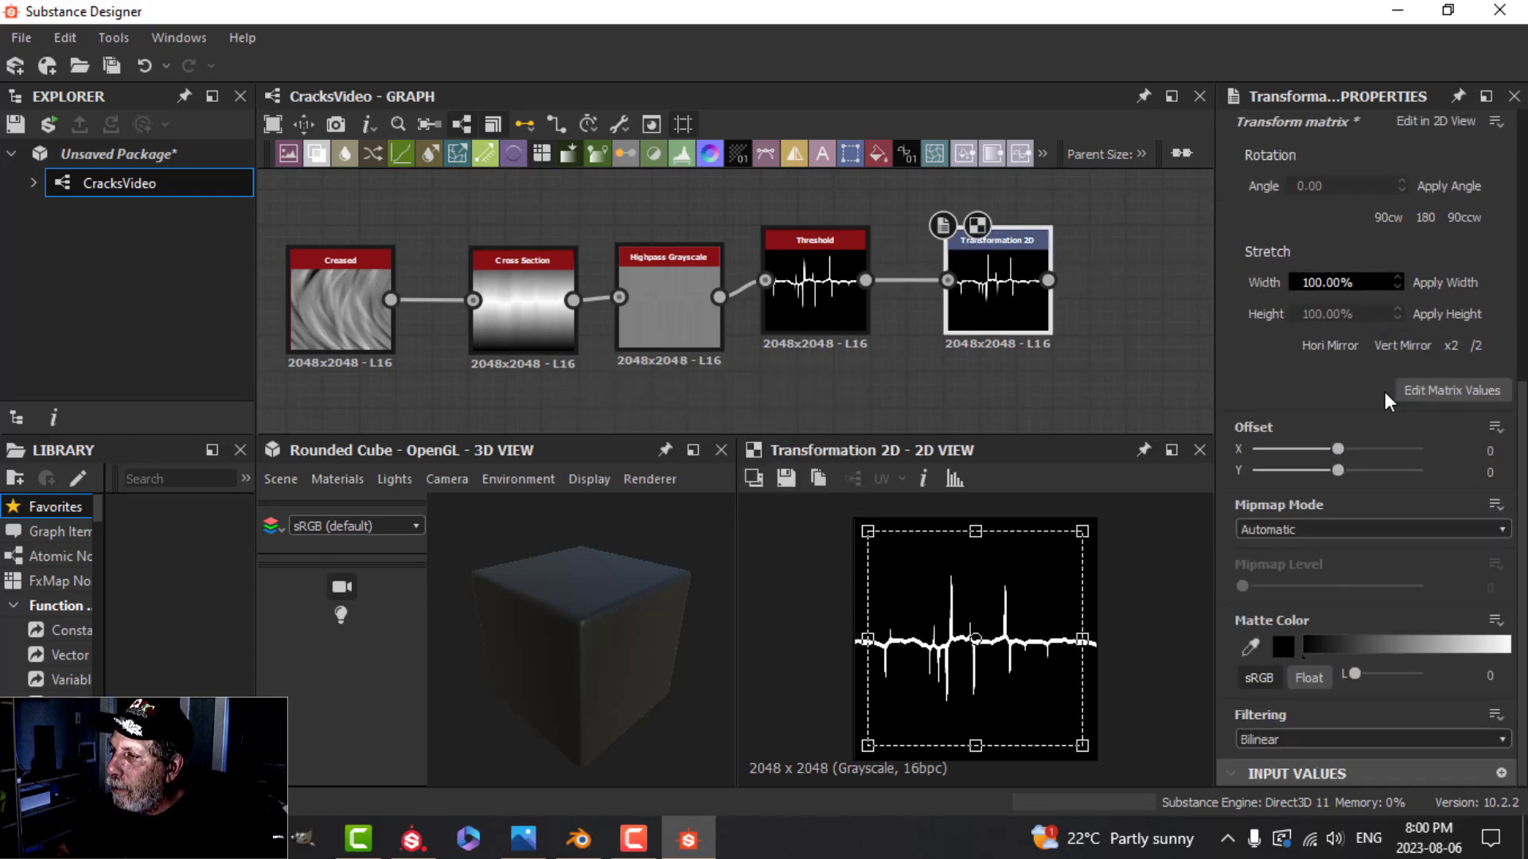
# - Override the Transformation 2D node's inherited tiling mode and set it to No Tiling
pyautogui.scroll(5, 1363, 414)
pyautogui.scroll(1, 1363, 418)
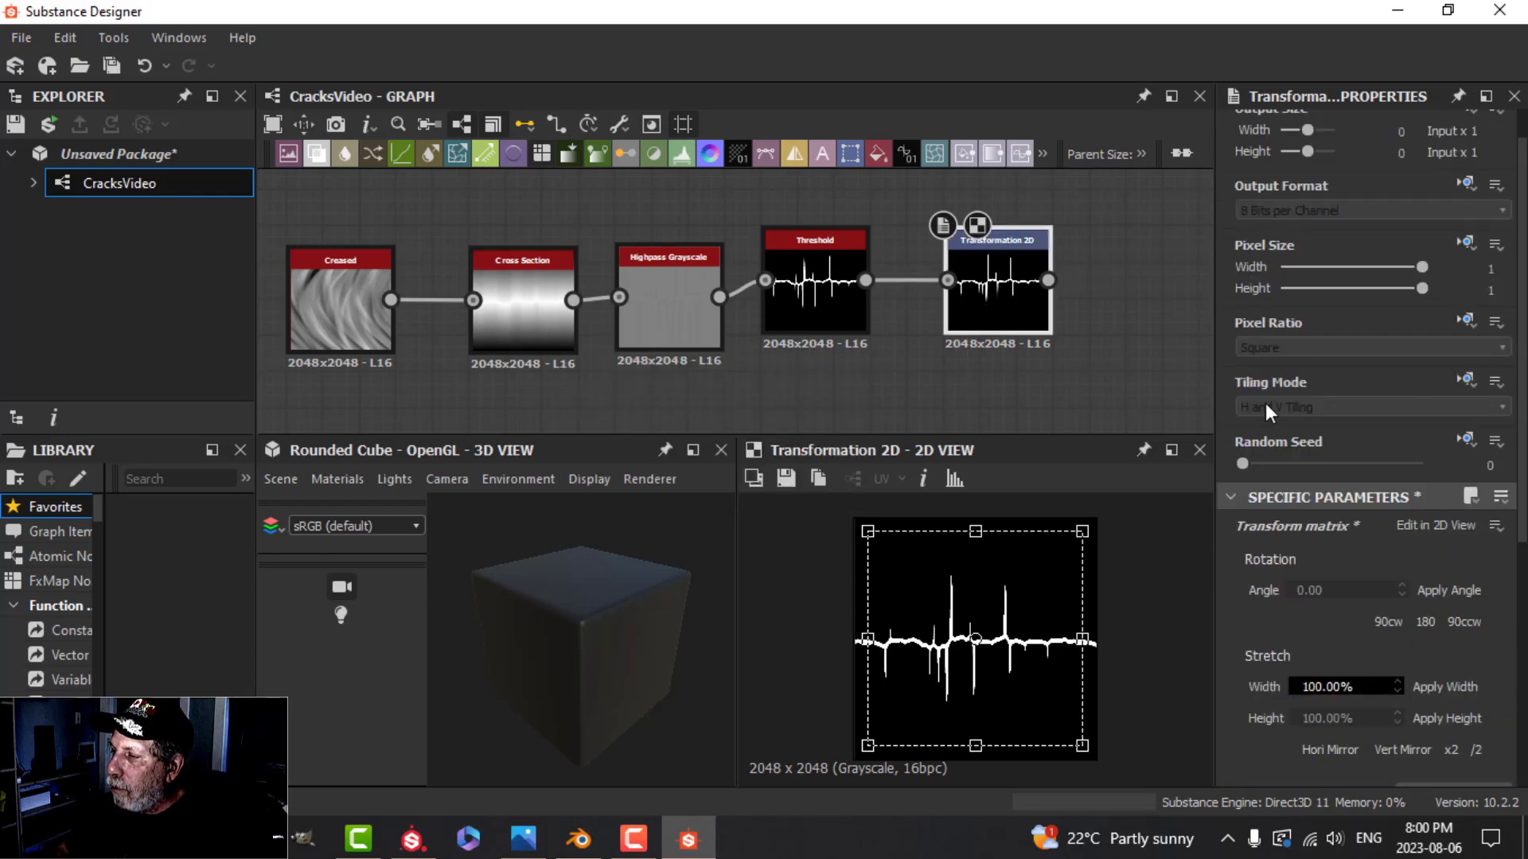
pyautogui.click(1467, 378)
pyautogui.click(1426, 463)
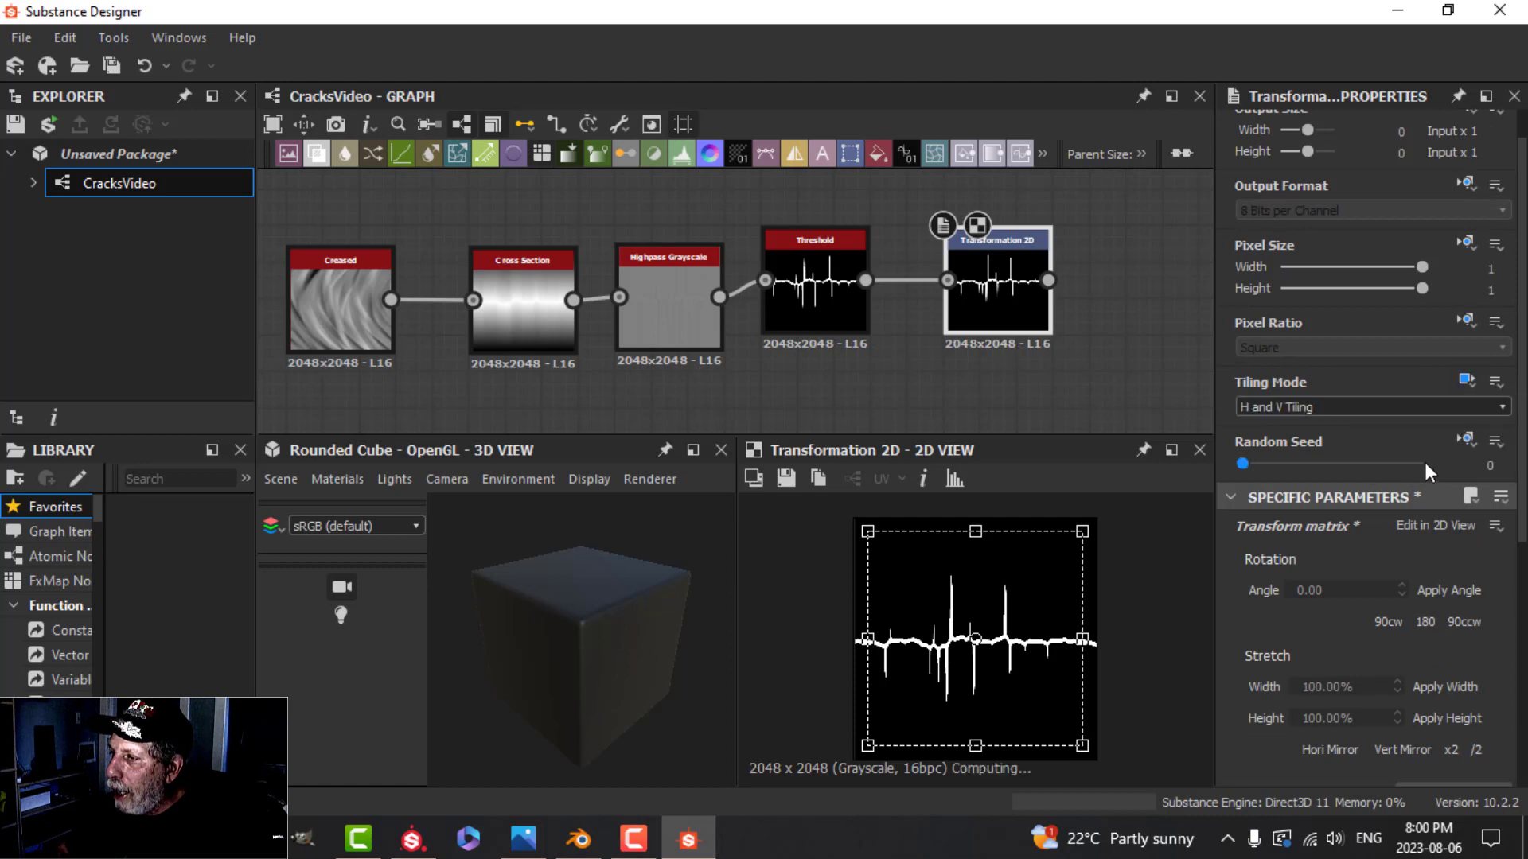
pyautogui.click(1292, 410)
pyautogui.click(1286, 426)
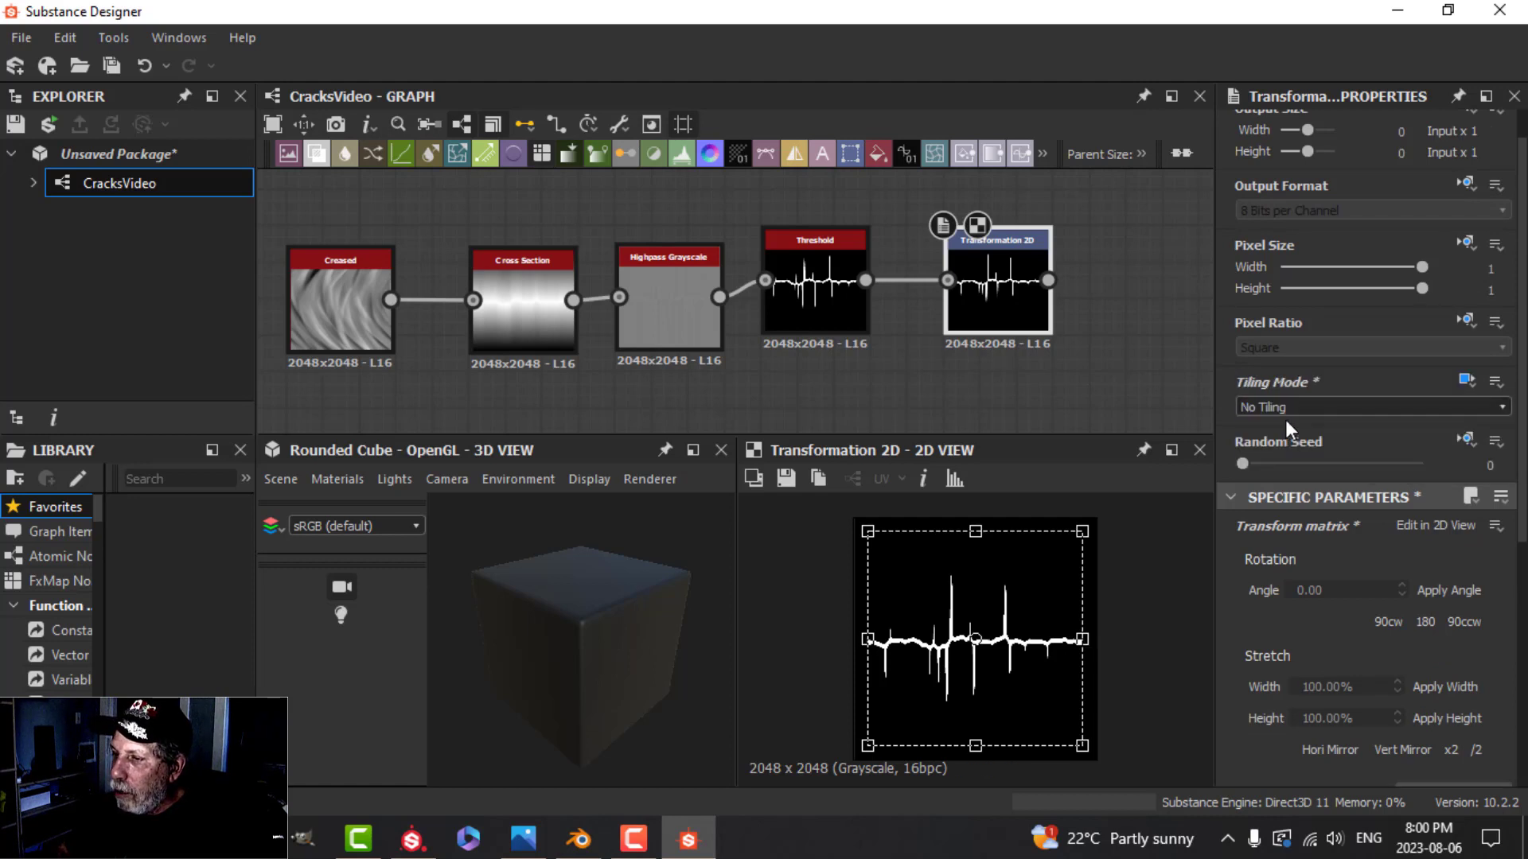
pyautogui.click(1138, 374)
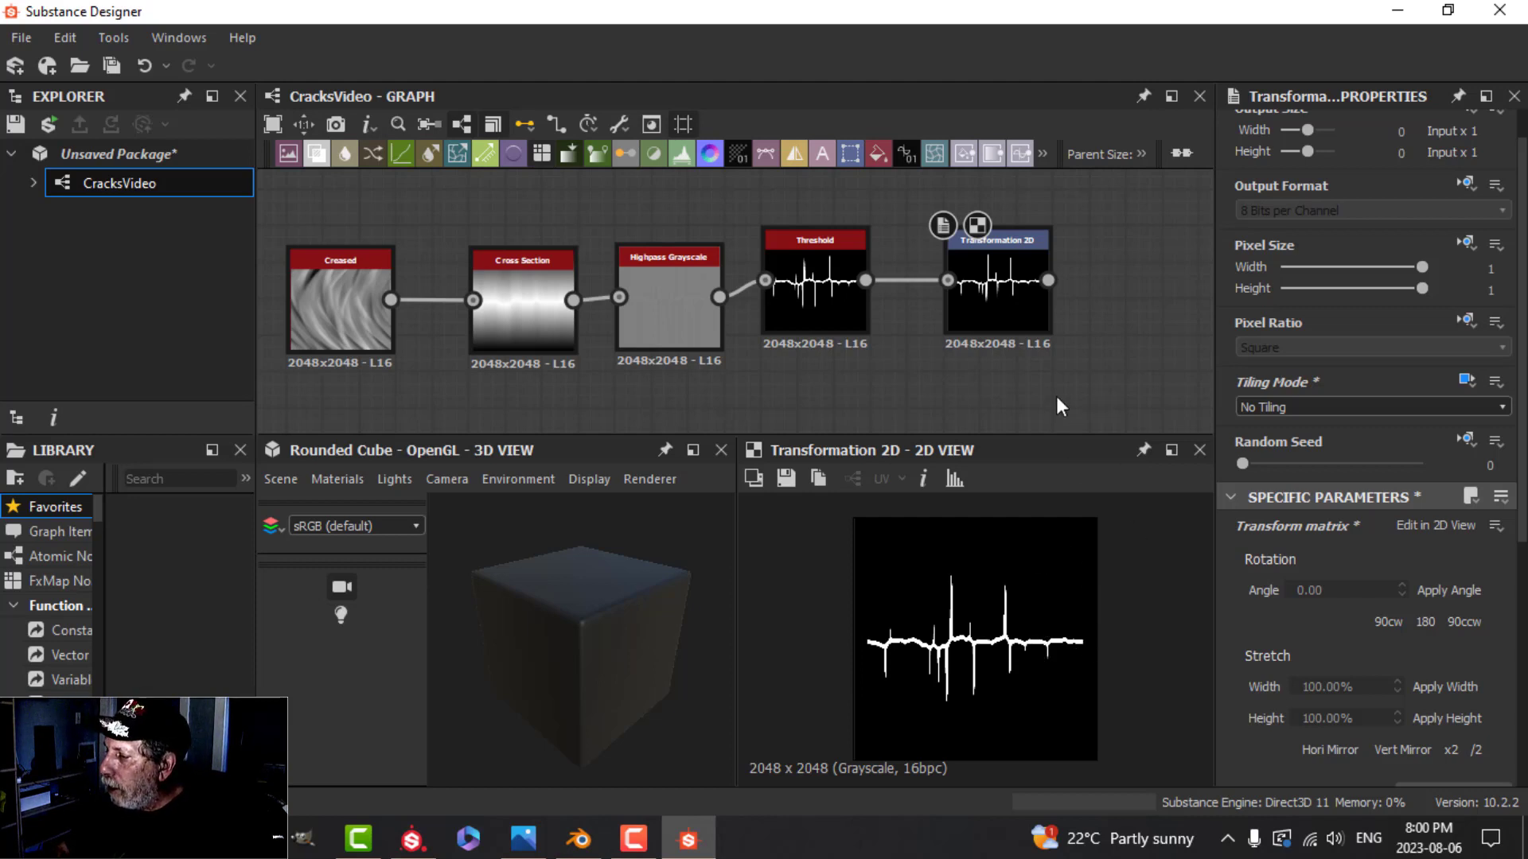
# - Connect a Bevel node to the Transformation 2D output and set its distance to -0.02
pyautogui.press('f')
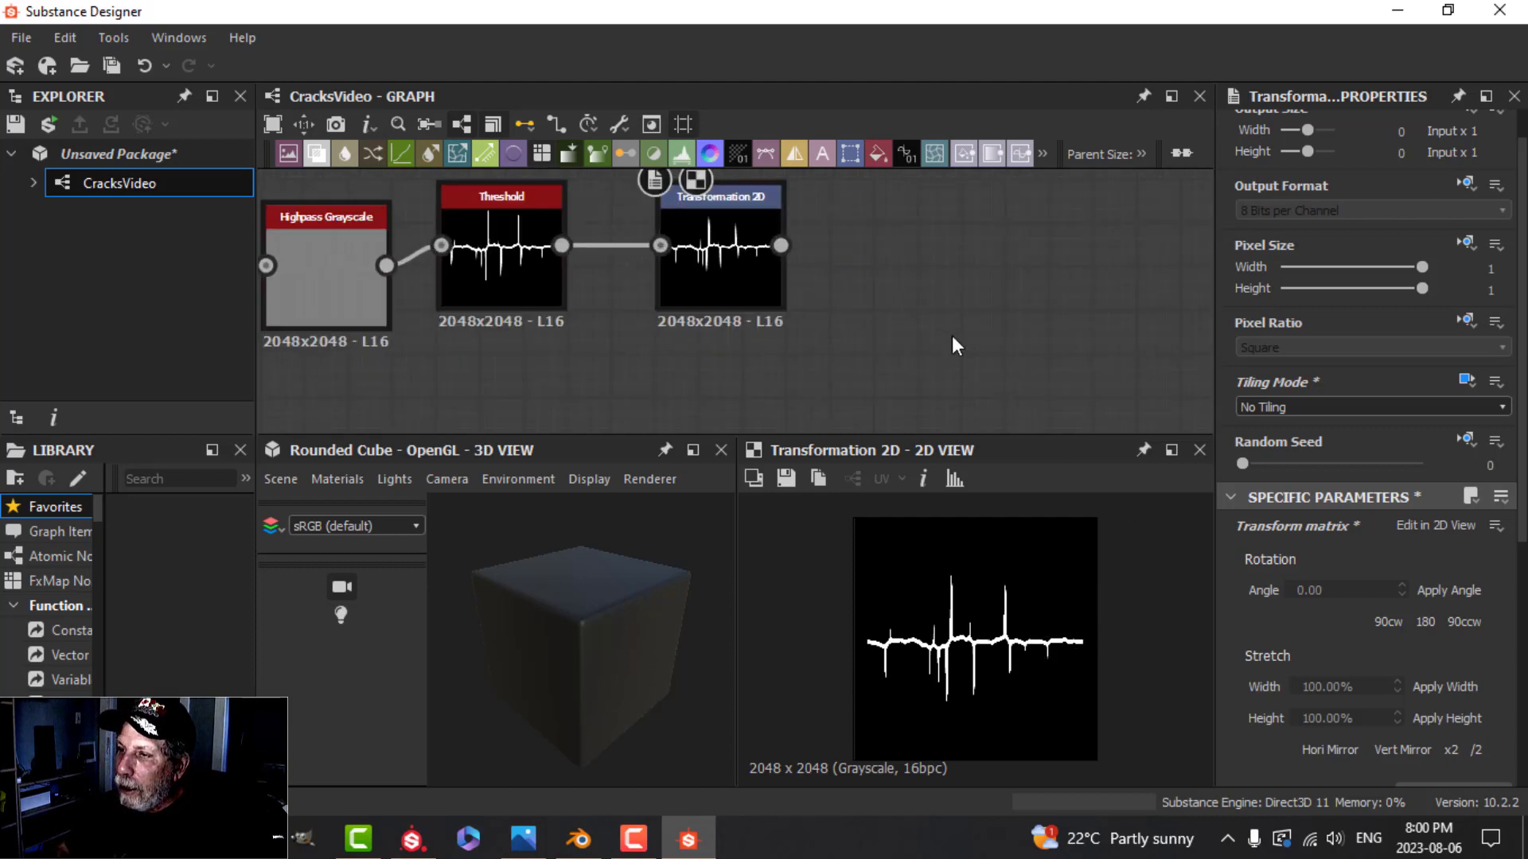
pyautogui.moveTo(775, 292); pyautogui.dragTo(833, 284)
pyautogui.write('be')
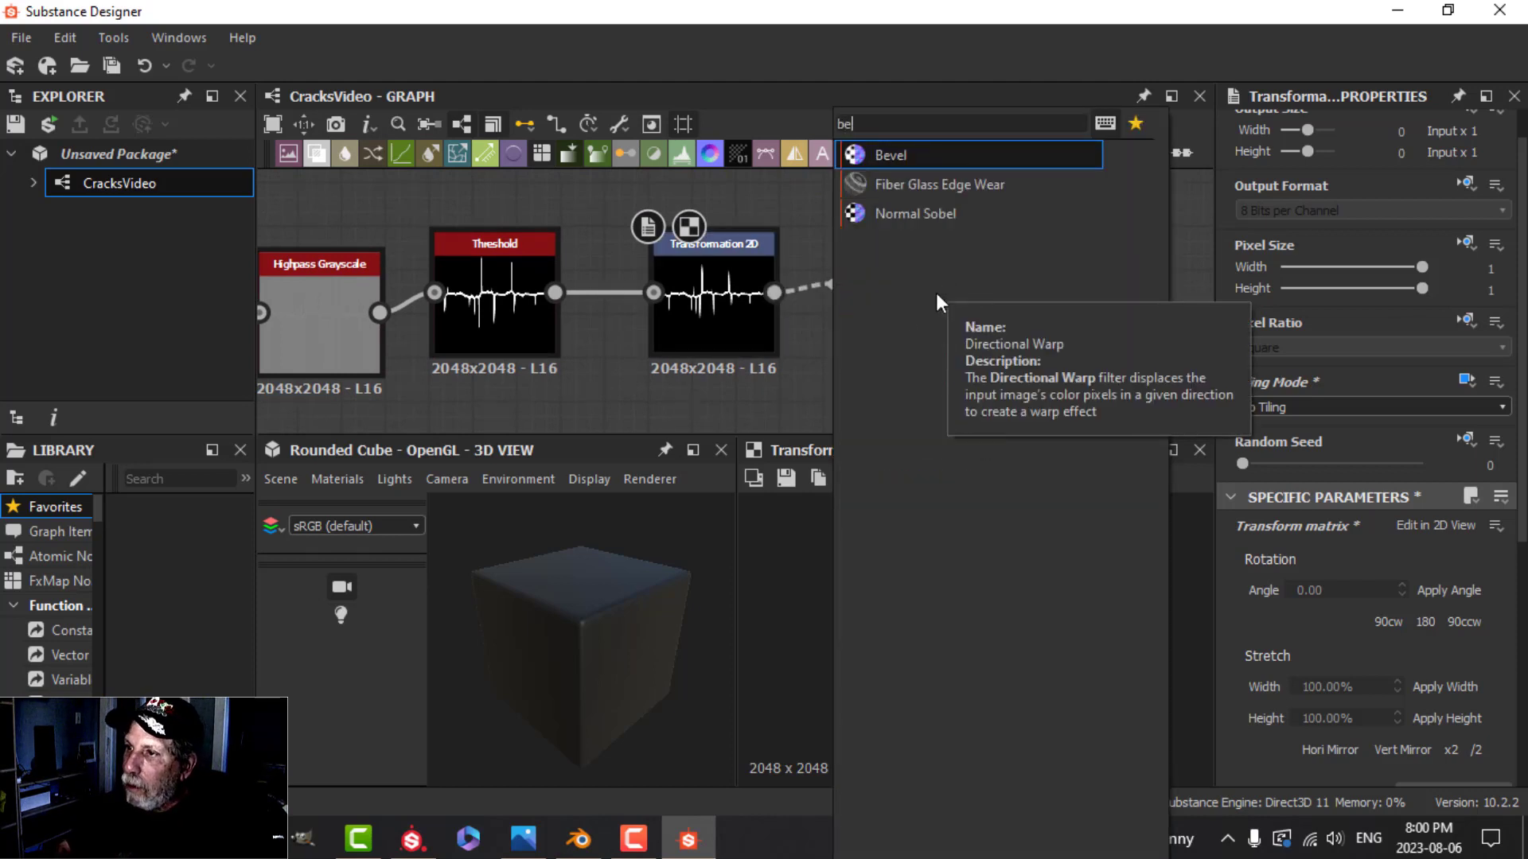
pyautogui.click(928, 165)
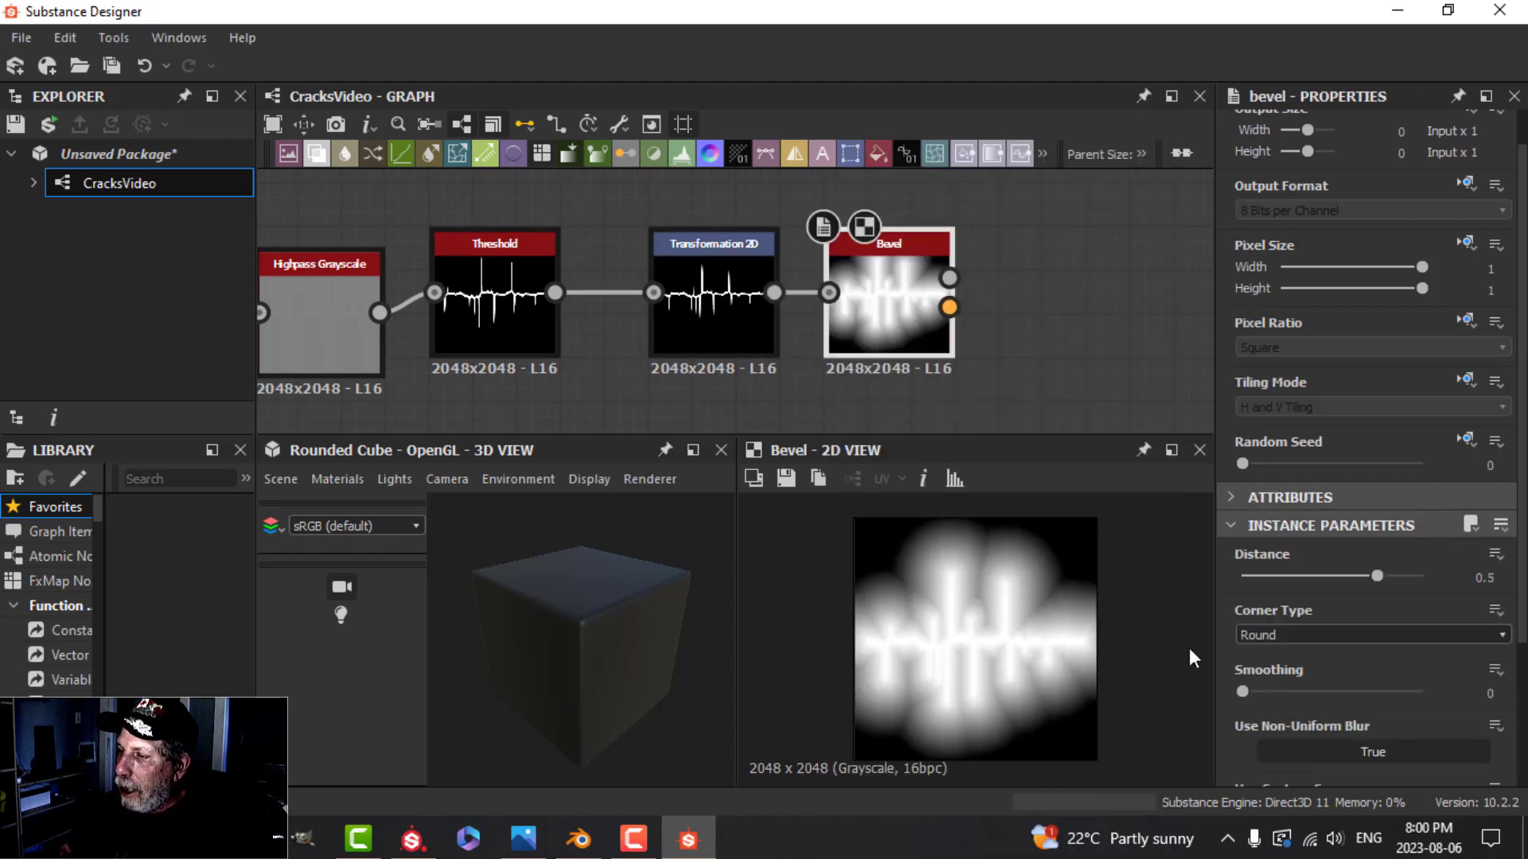
pyautogui.moveTo(1378, 575); pyautogui.dragTo(1327, 576)
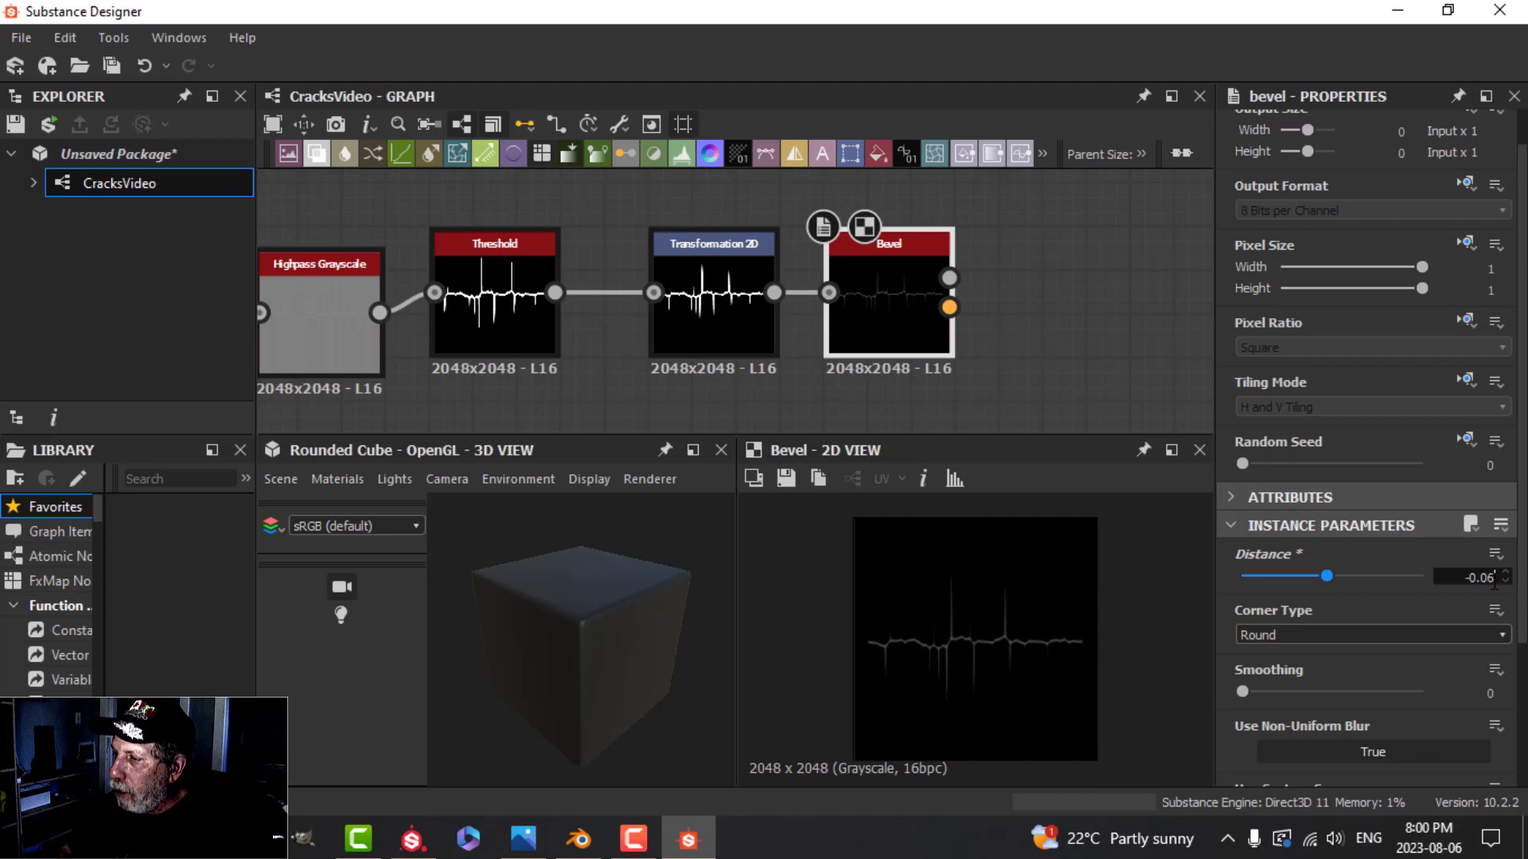
pyautogui.press('BackSpace')
pyautogui.write('2')
pyautogui.press('Return')
# - Examine the bevelled crack lines up close in the 2D view
pyautogui.scroll(2, 1075, 678)
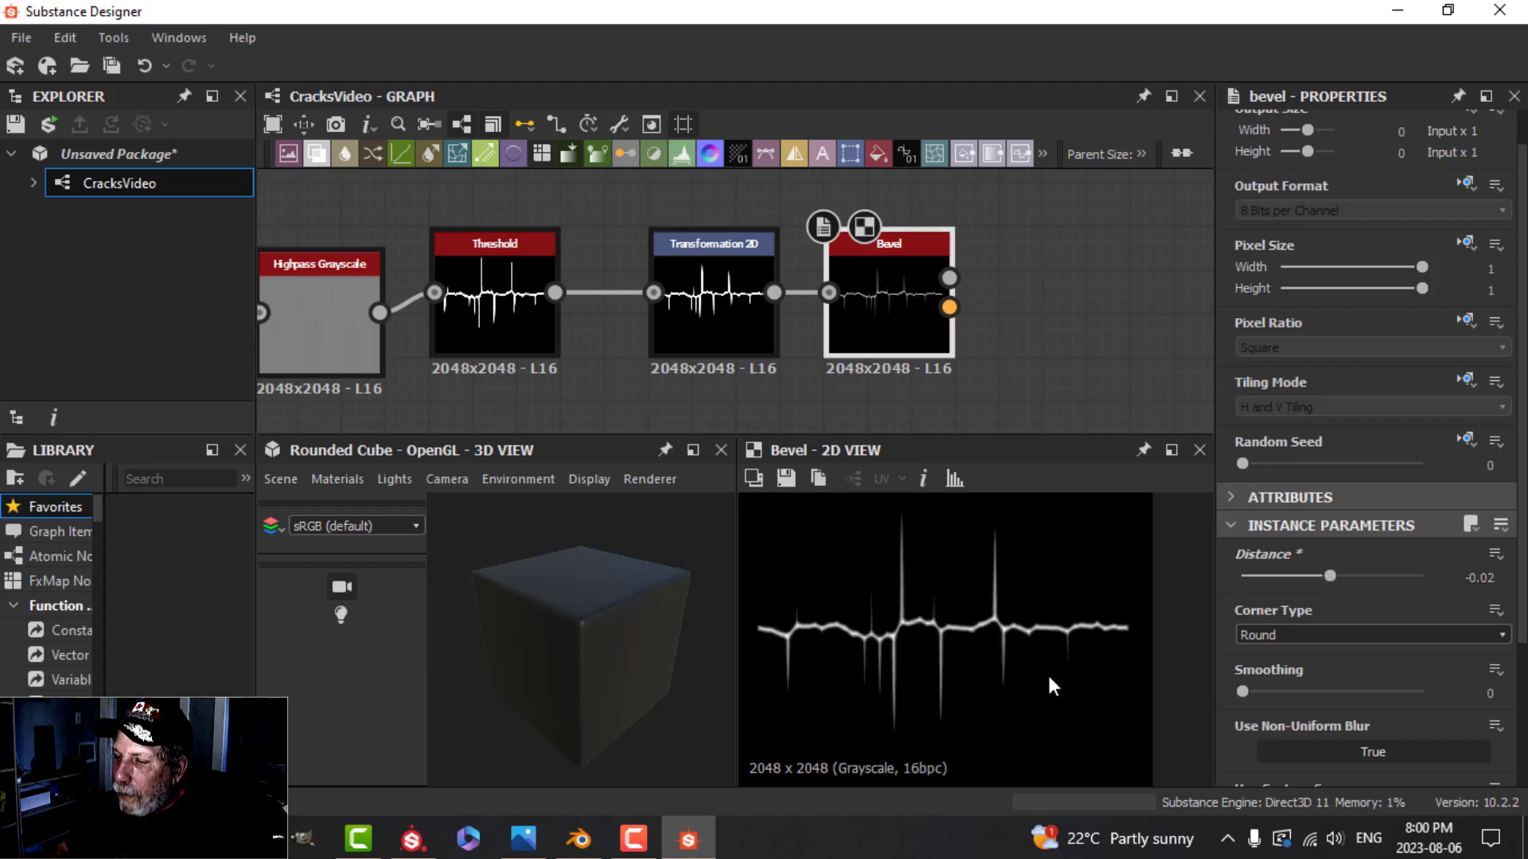
pyautogui.scroll(-1, 986, 681)
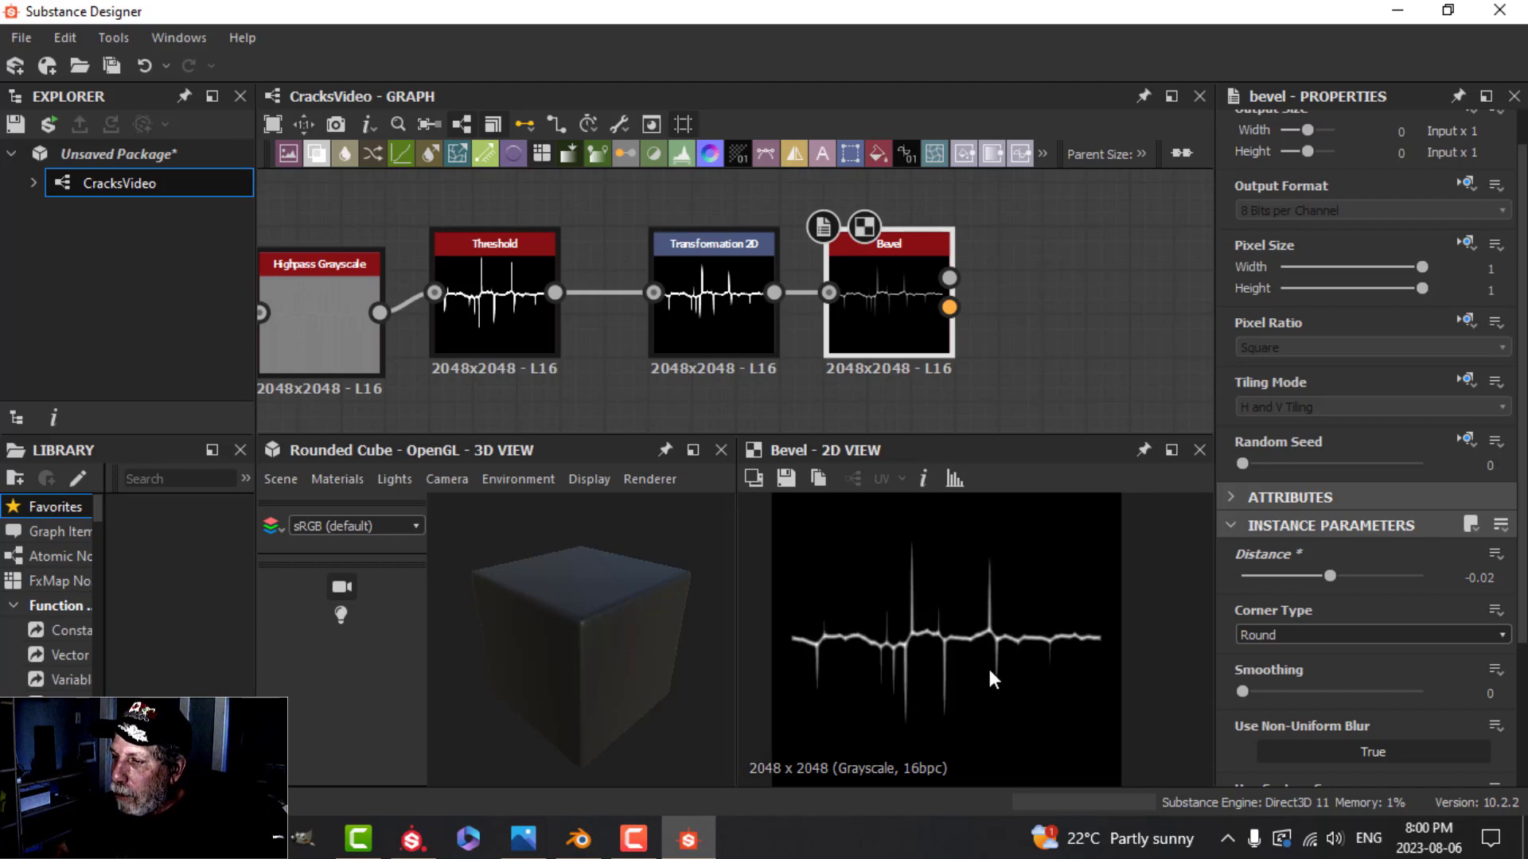
pyautogui.scroll(1, 985, 673)
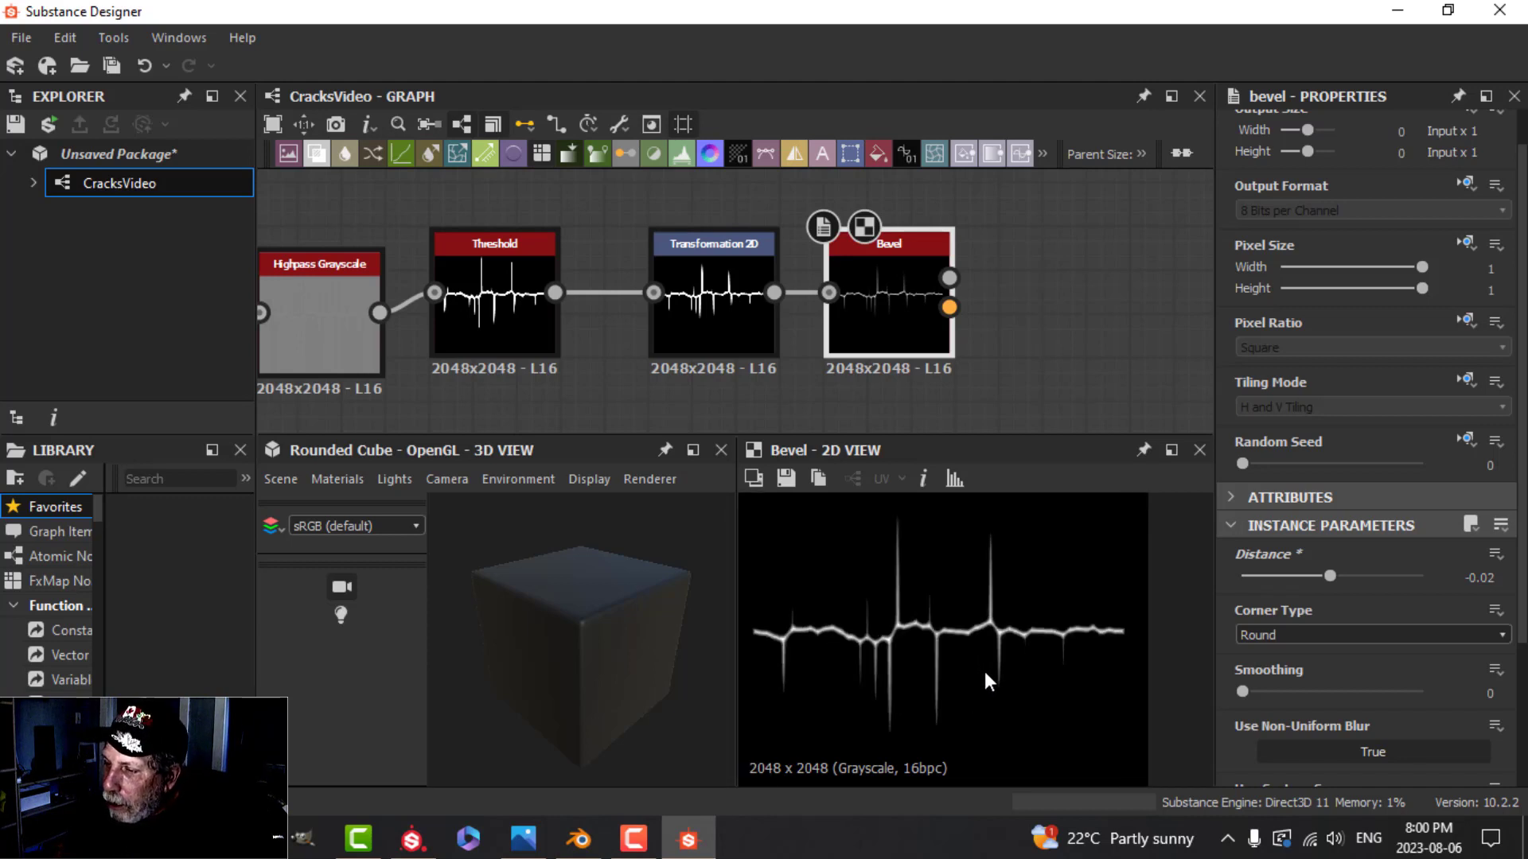
pyautogui.scroll(-1, 985, 672)
pyautogui.scroll(2, 932, 672)
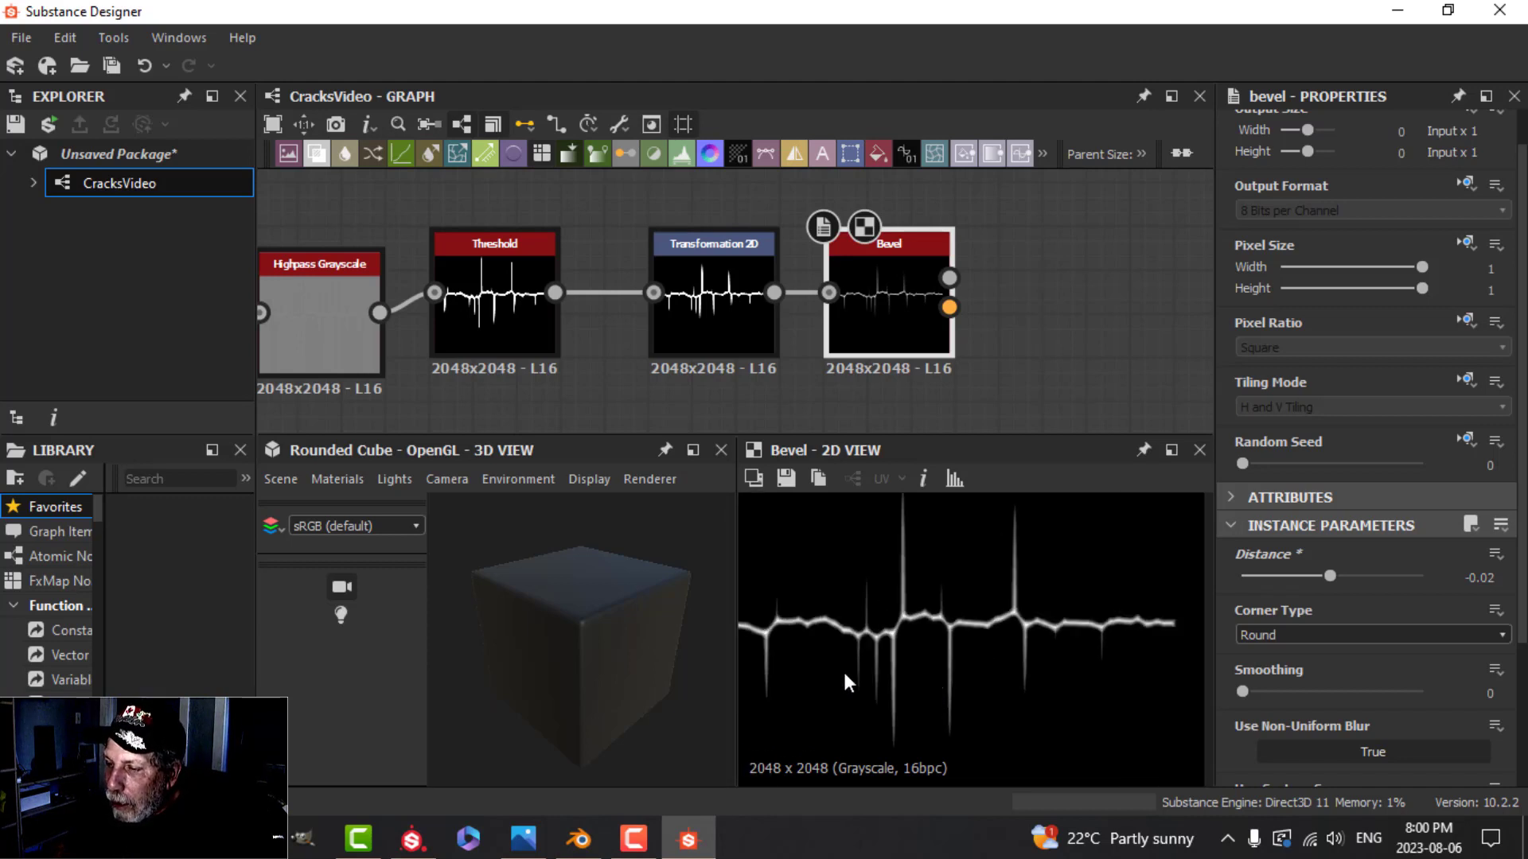
pyautogui.scroll(-1, 954, 665)
pyautogui.scroll(-1, 951, 666)
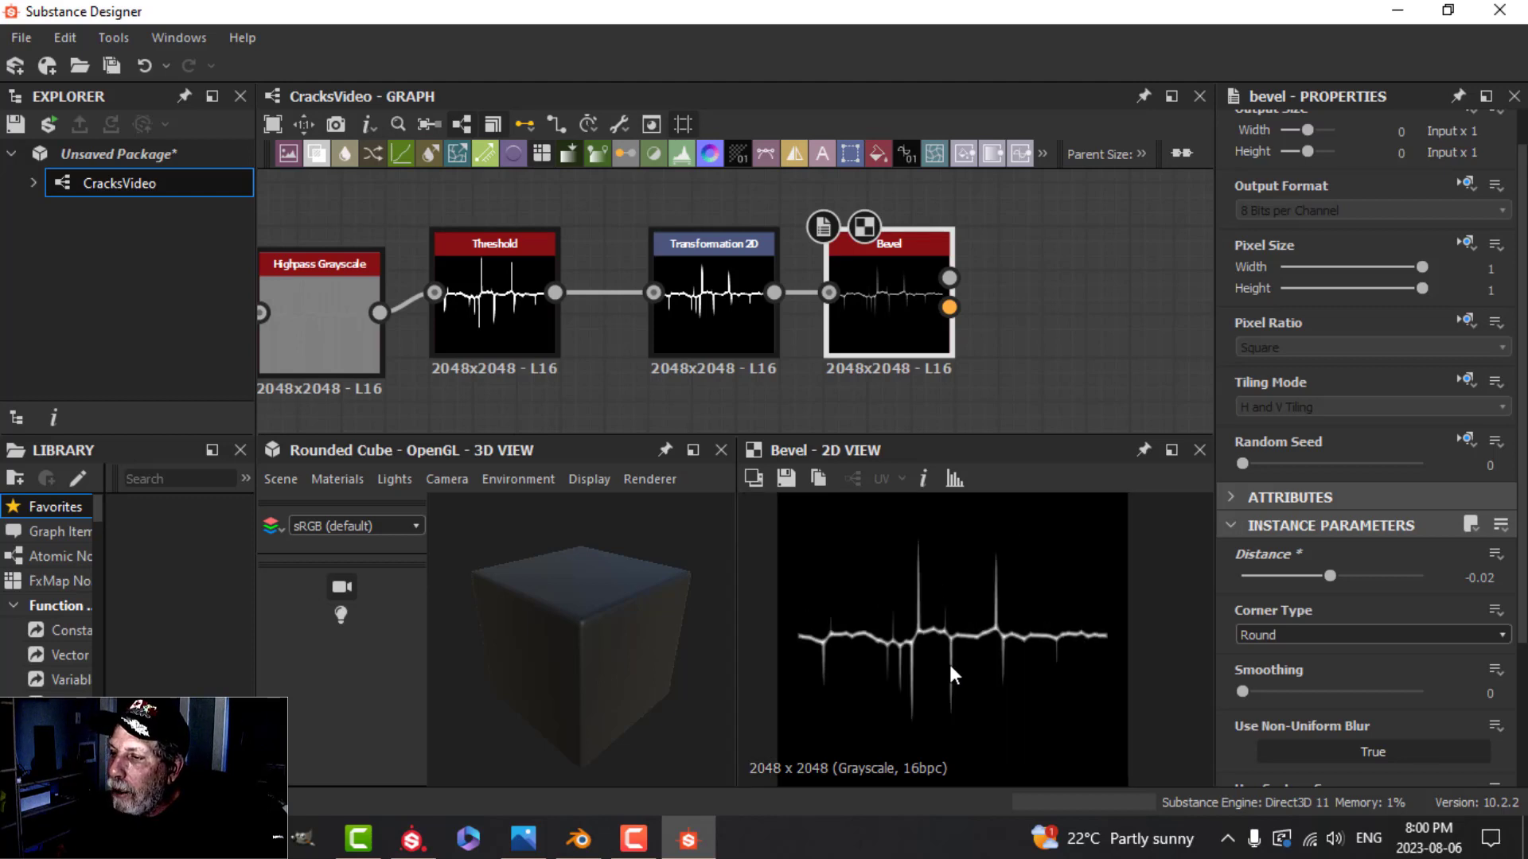
pyautogui.scroll(-3, 1035, 374)
pyautogui.scroll(1, 1058, 587)
pyautogui.scroll(-1, 1057, 580)
# - Connect a Slope Blur Grayscale node to the Bevel's grayscale output and align it in the node row
pyautogui.moveTo(1015, 350); pyautogui.dragTo(781, 364, button='middle')
pyautogui.scroll(1, 827, 331)
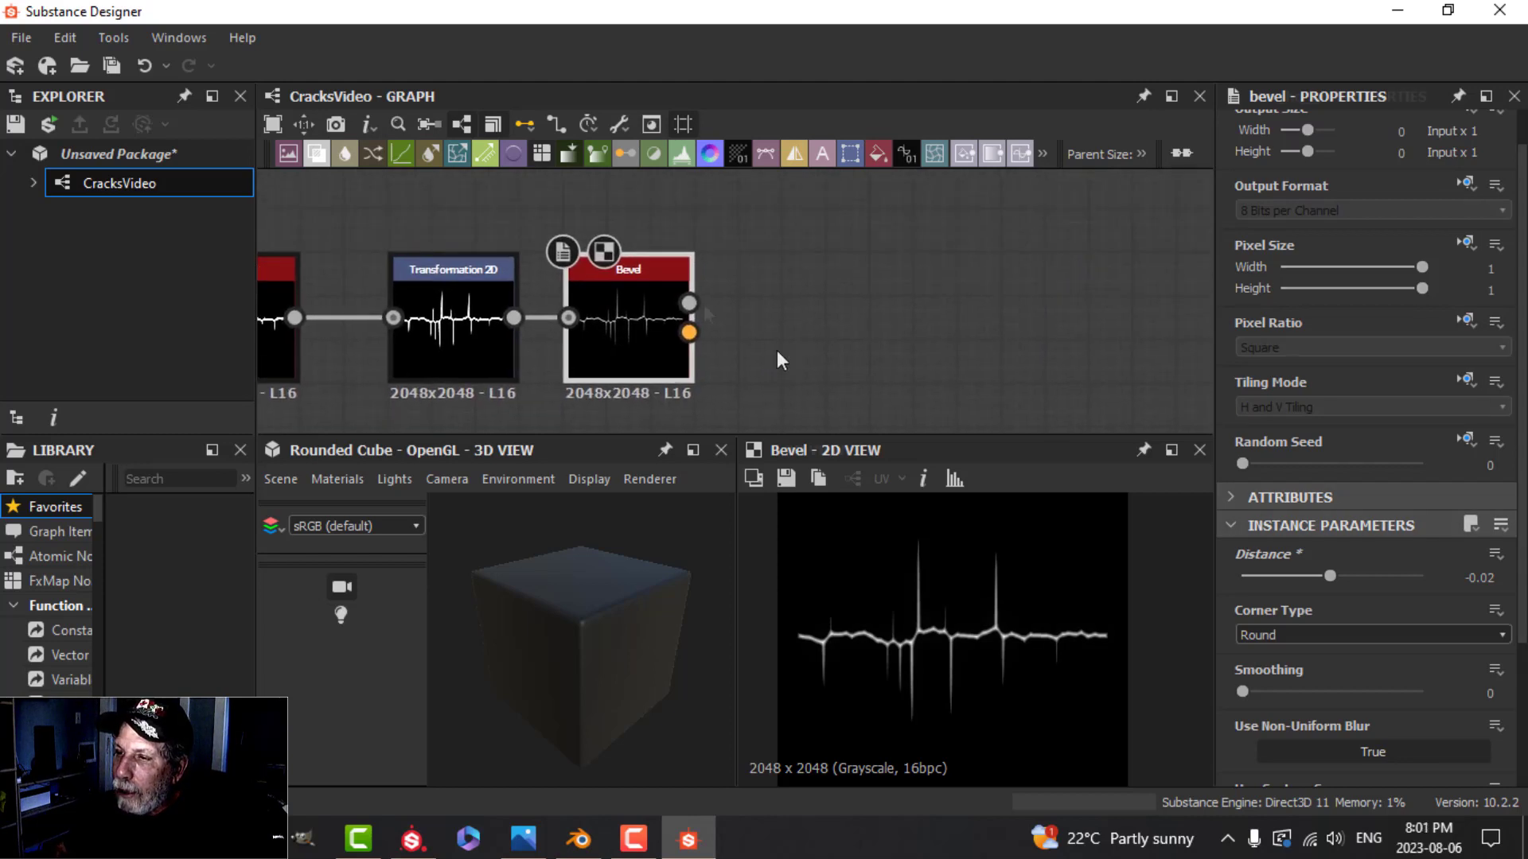
pyautogui.moveTo(689, 302); pyautogui.dragTo(744, 277)
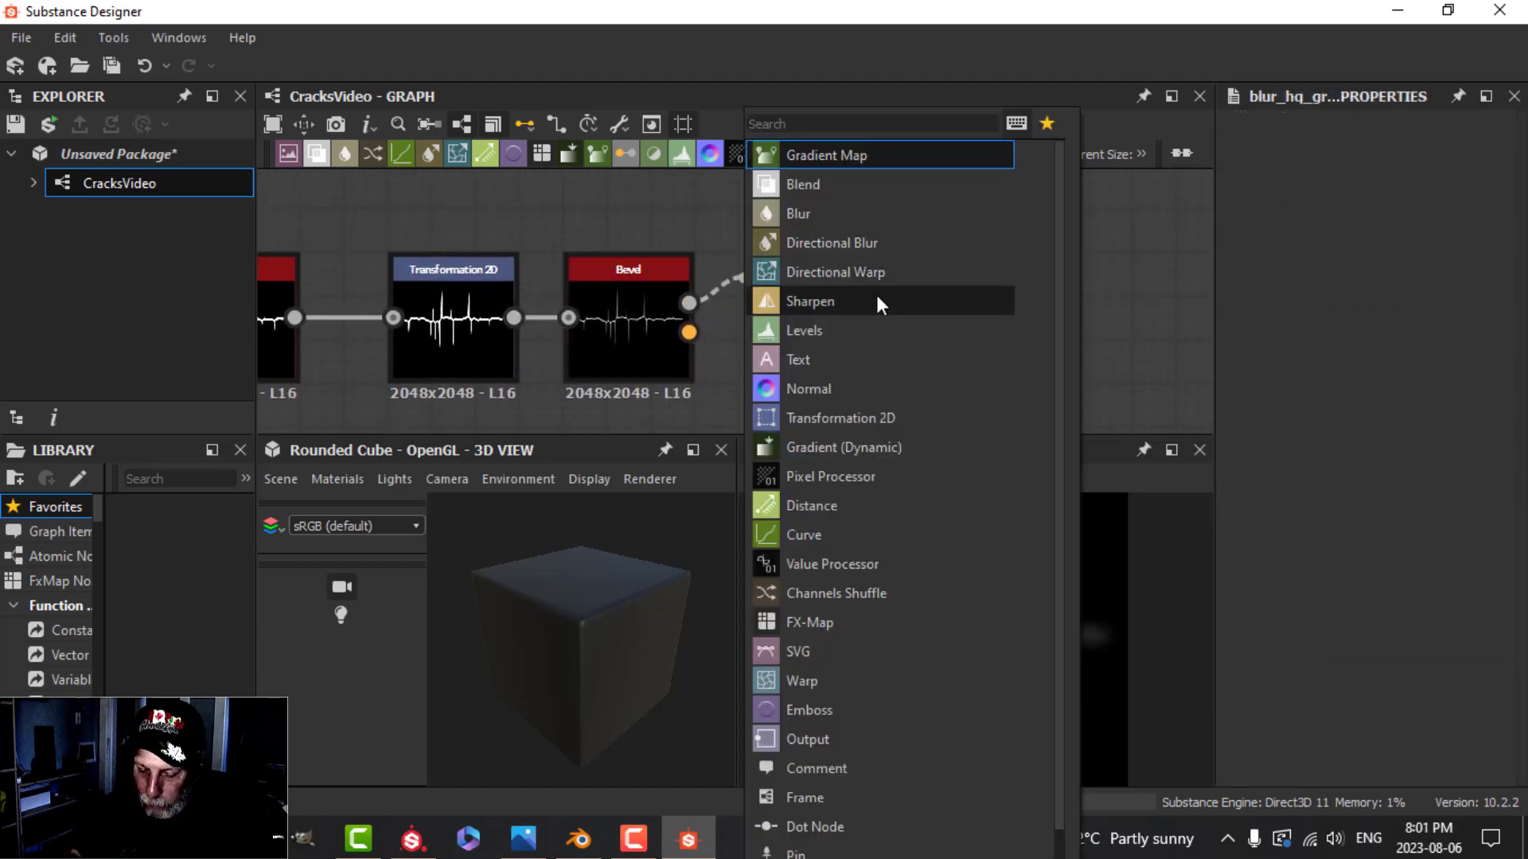
pyautogui.write('sl')
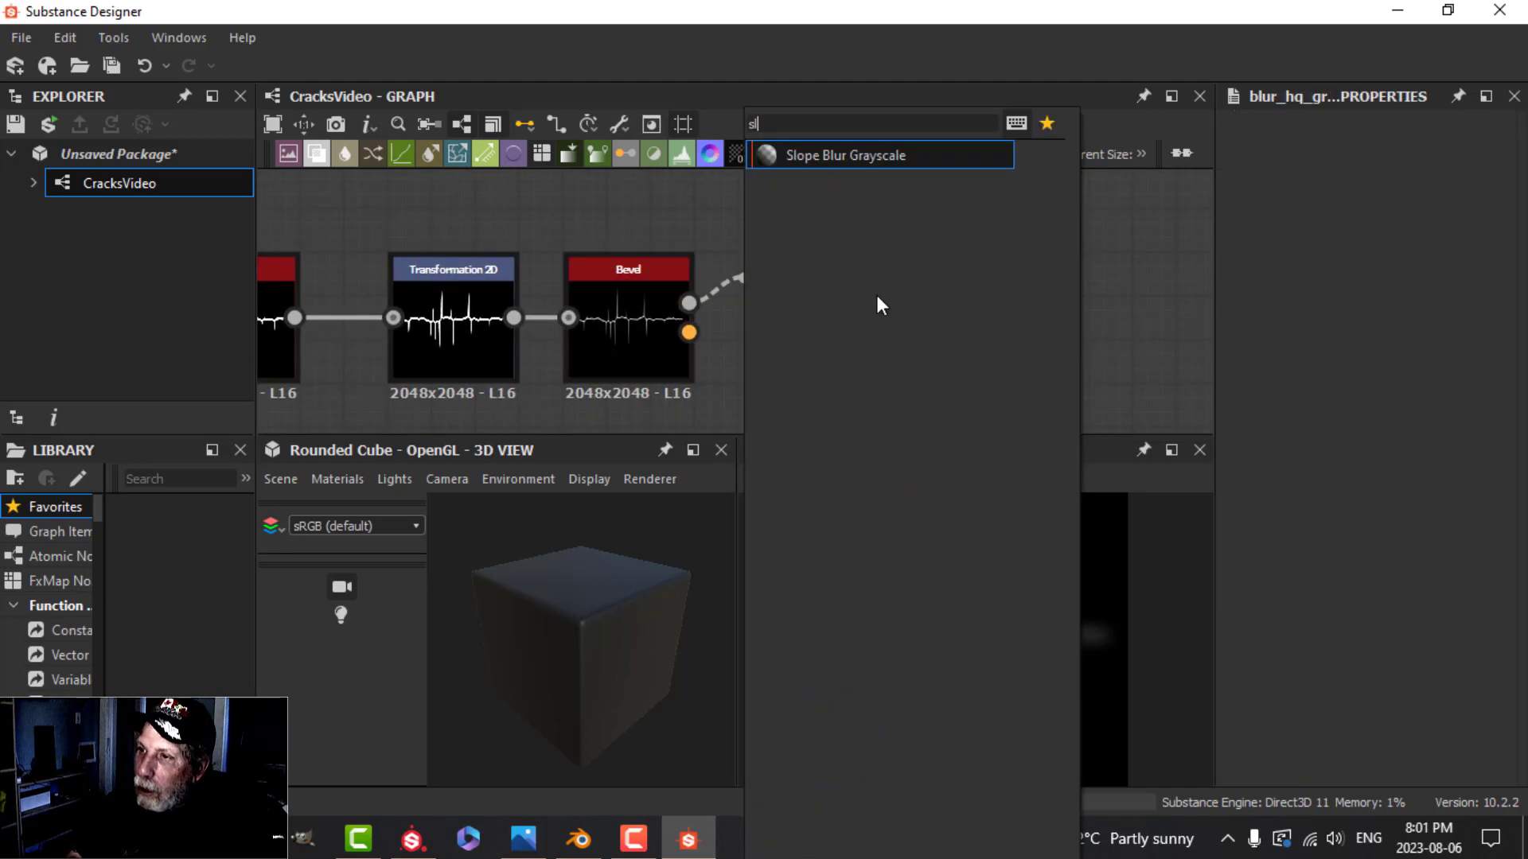
pyautogui.click(885, 156)
pyautogui.moveTo(853, 301); pyautogui.dragTo(870, 345)
pyautogui.scroll(3, 870, 346)
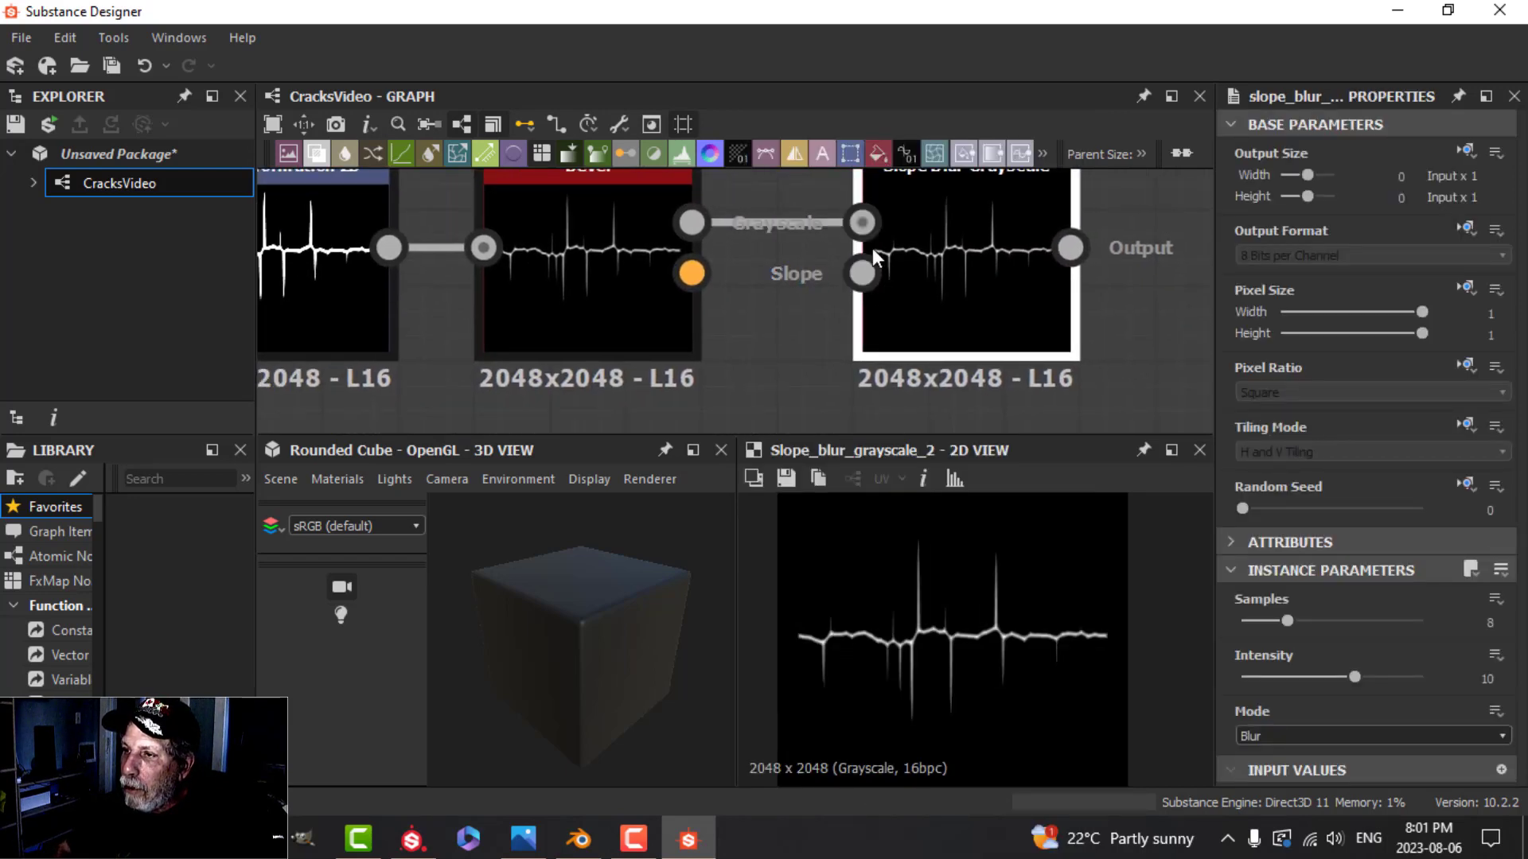
# - Add a Clouds 2 noise node below the Bevel and set its scale to 4
pyautogui.scroll(-3, 869, 277)
pyautogui.scroll(-3, 923, 322)
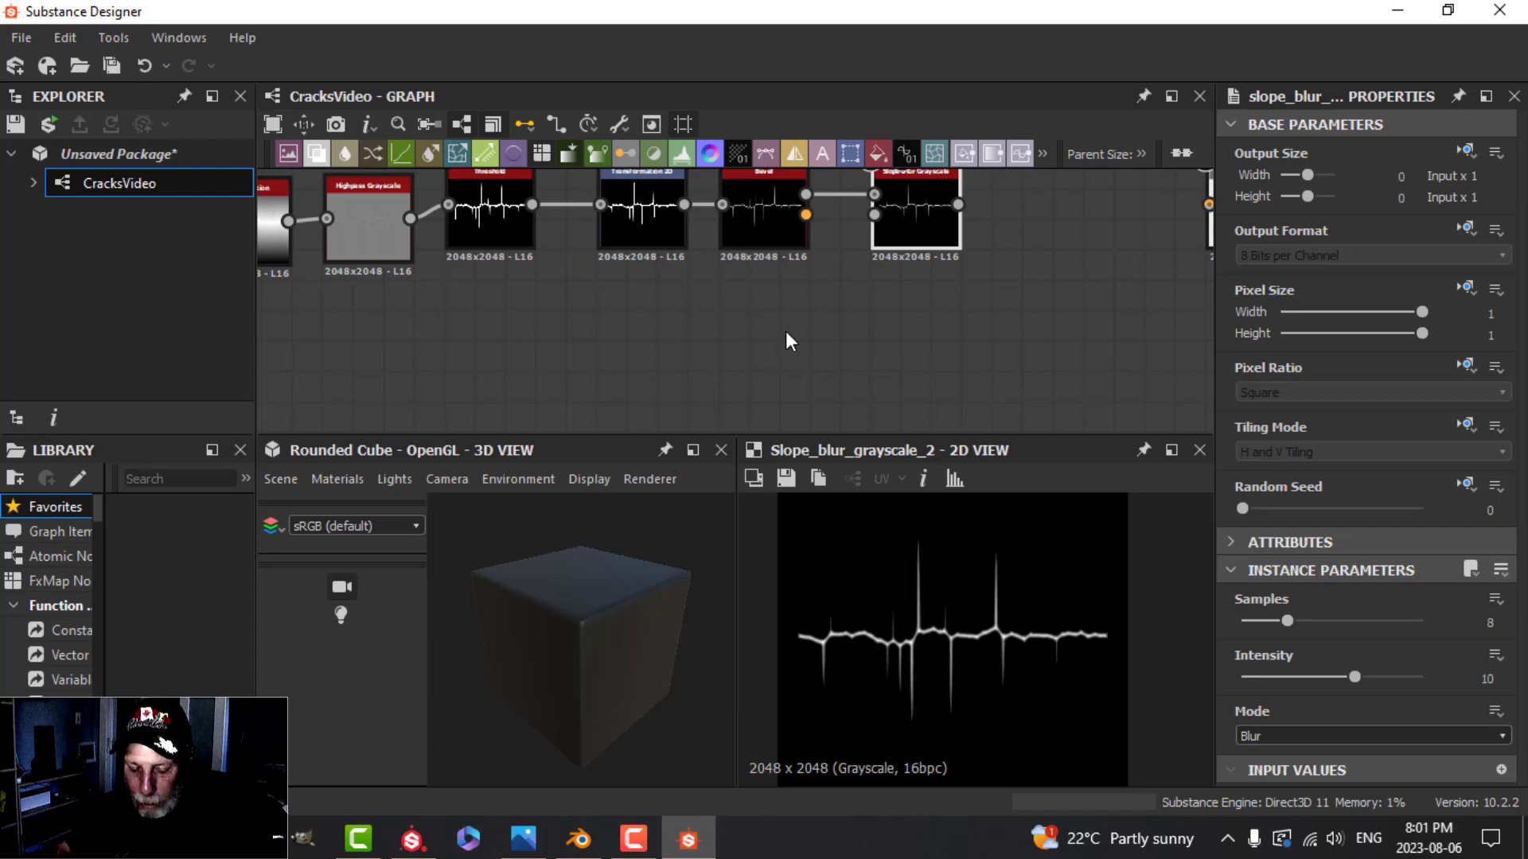
pyautogui.press('space')
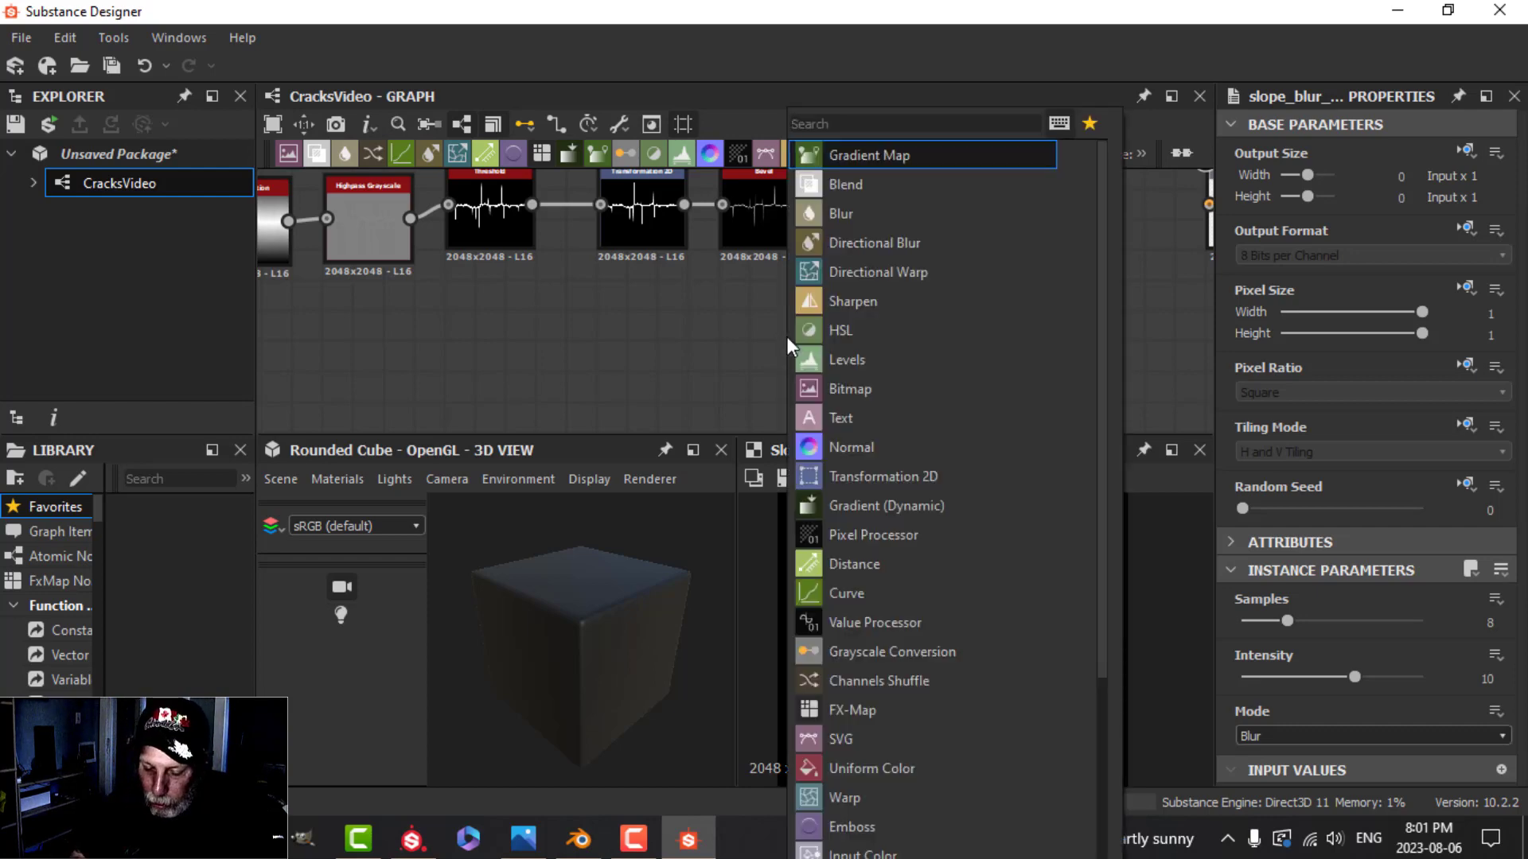
pyautogui.write('clo')
pyautogui.click(891, 272)
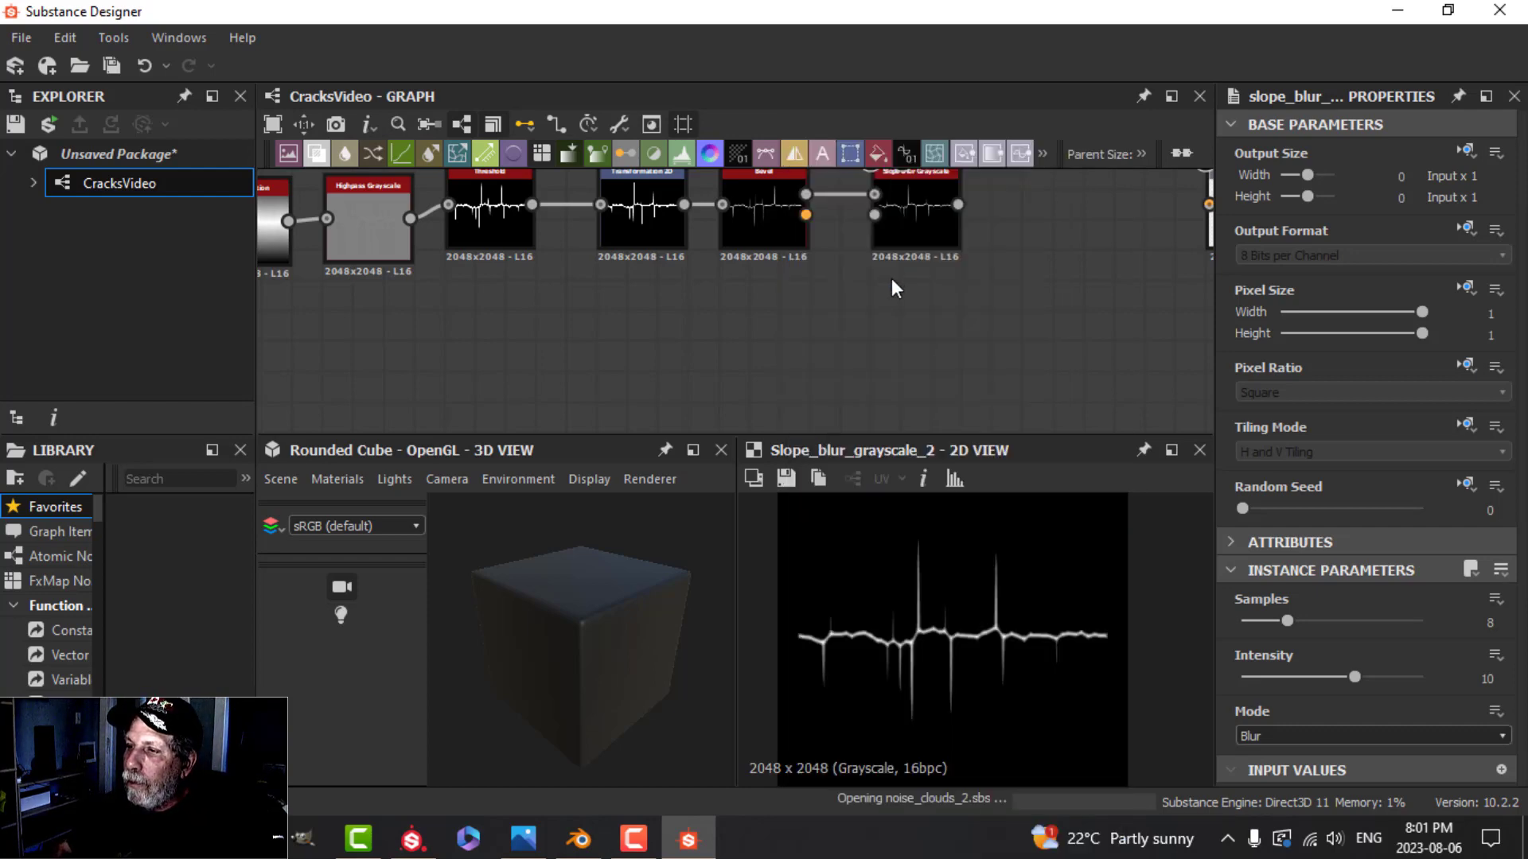
pyautogui.doubleClick(1476, 628)
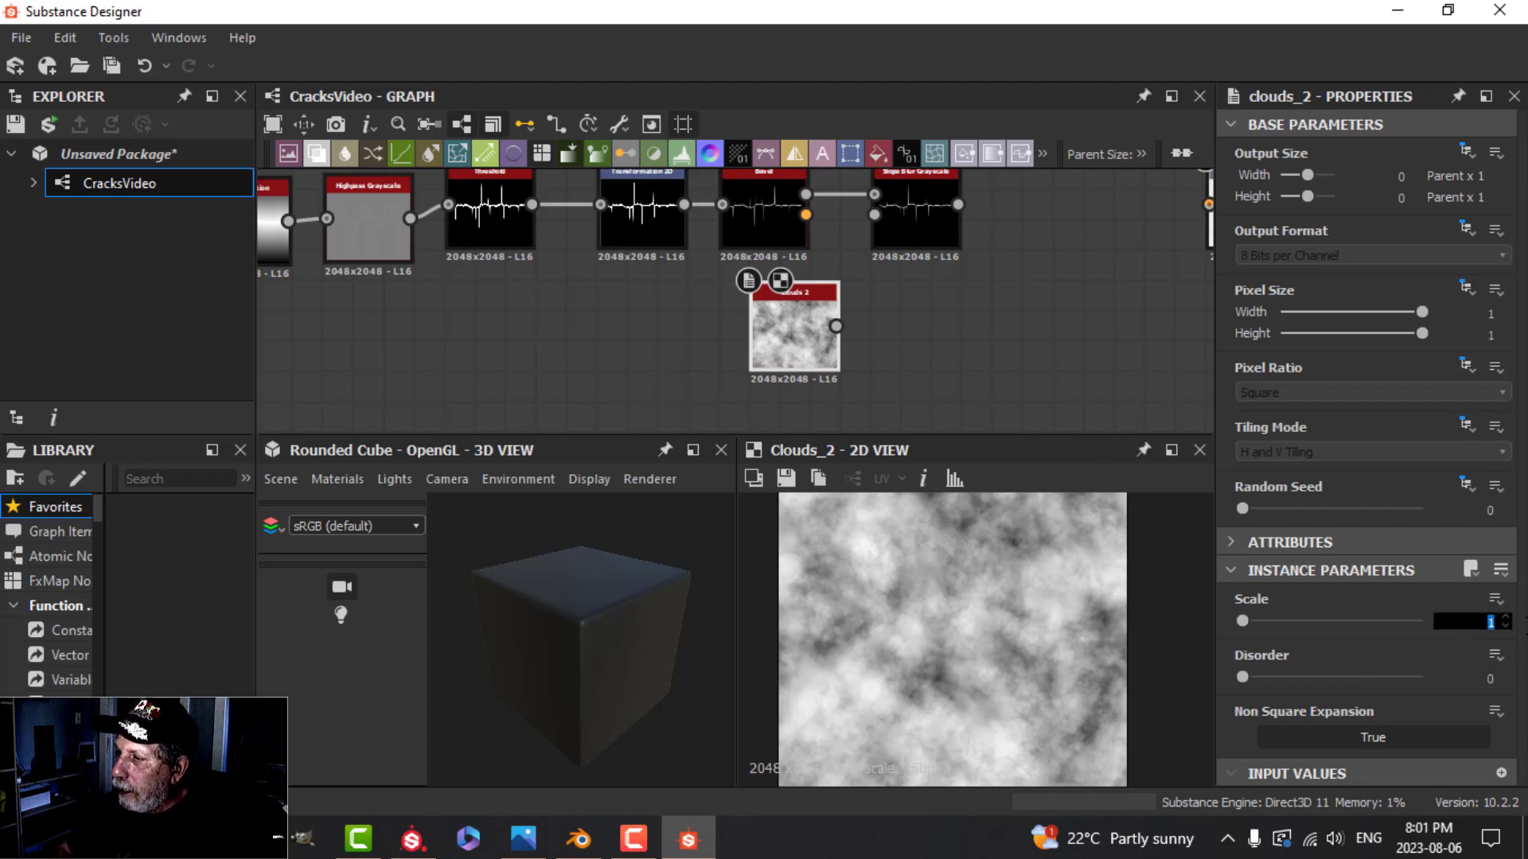
pyautogui.write('4')
pyautogui.press('Return')
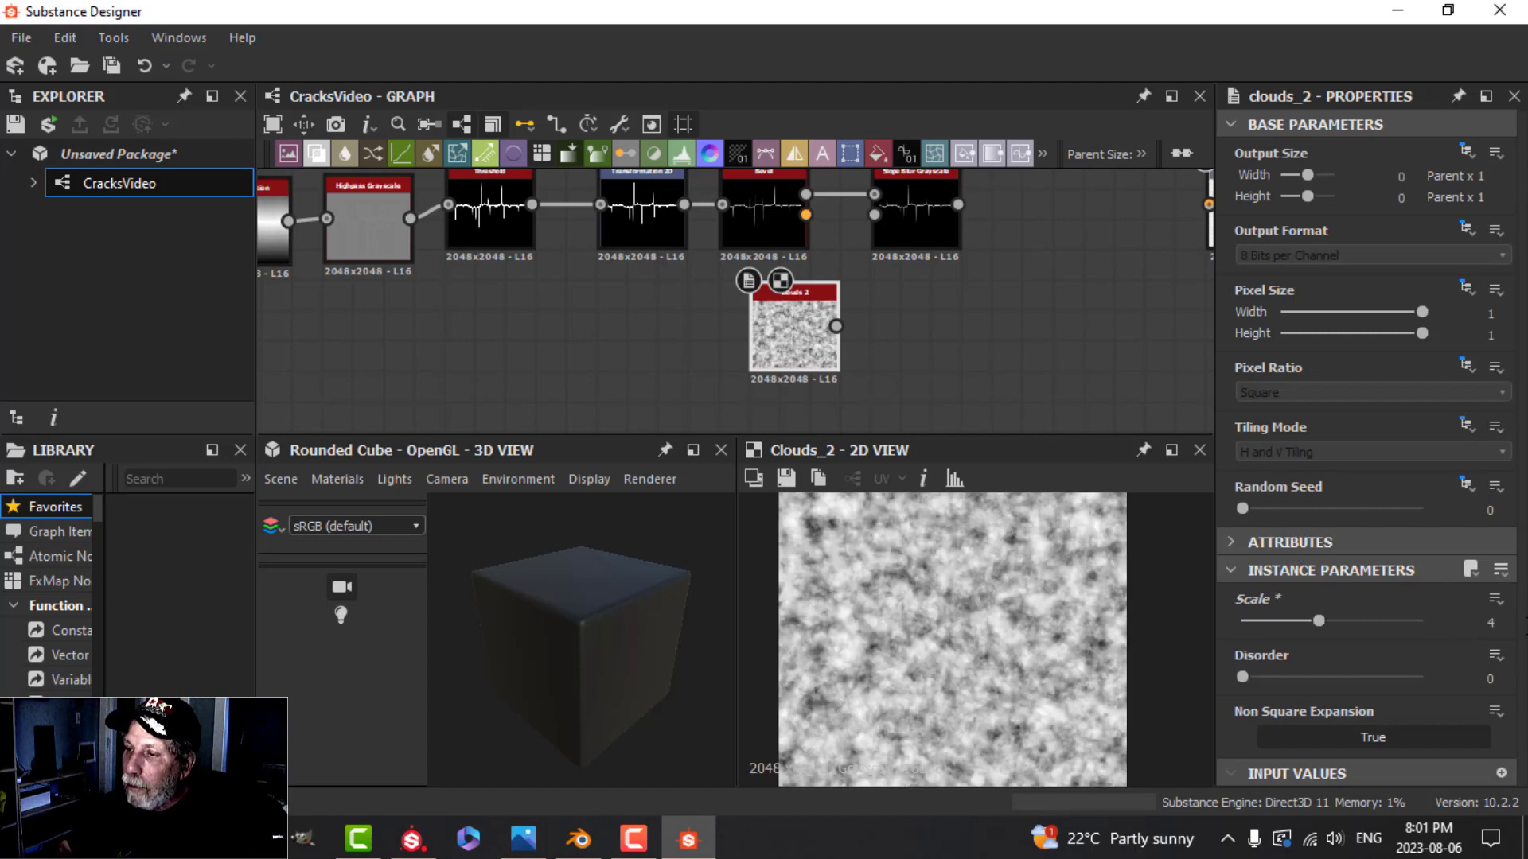
# - Connect Clouds 2 to the Slope Blur Grayscale's slope input and align the noise node under the Bevel
pyautogui.scroll(-1, 903, 315)
pyautogui.moveTo(914, 331); pyautogui.dragTo(805, 369, button='middle')
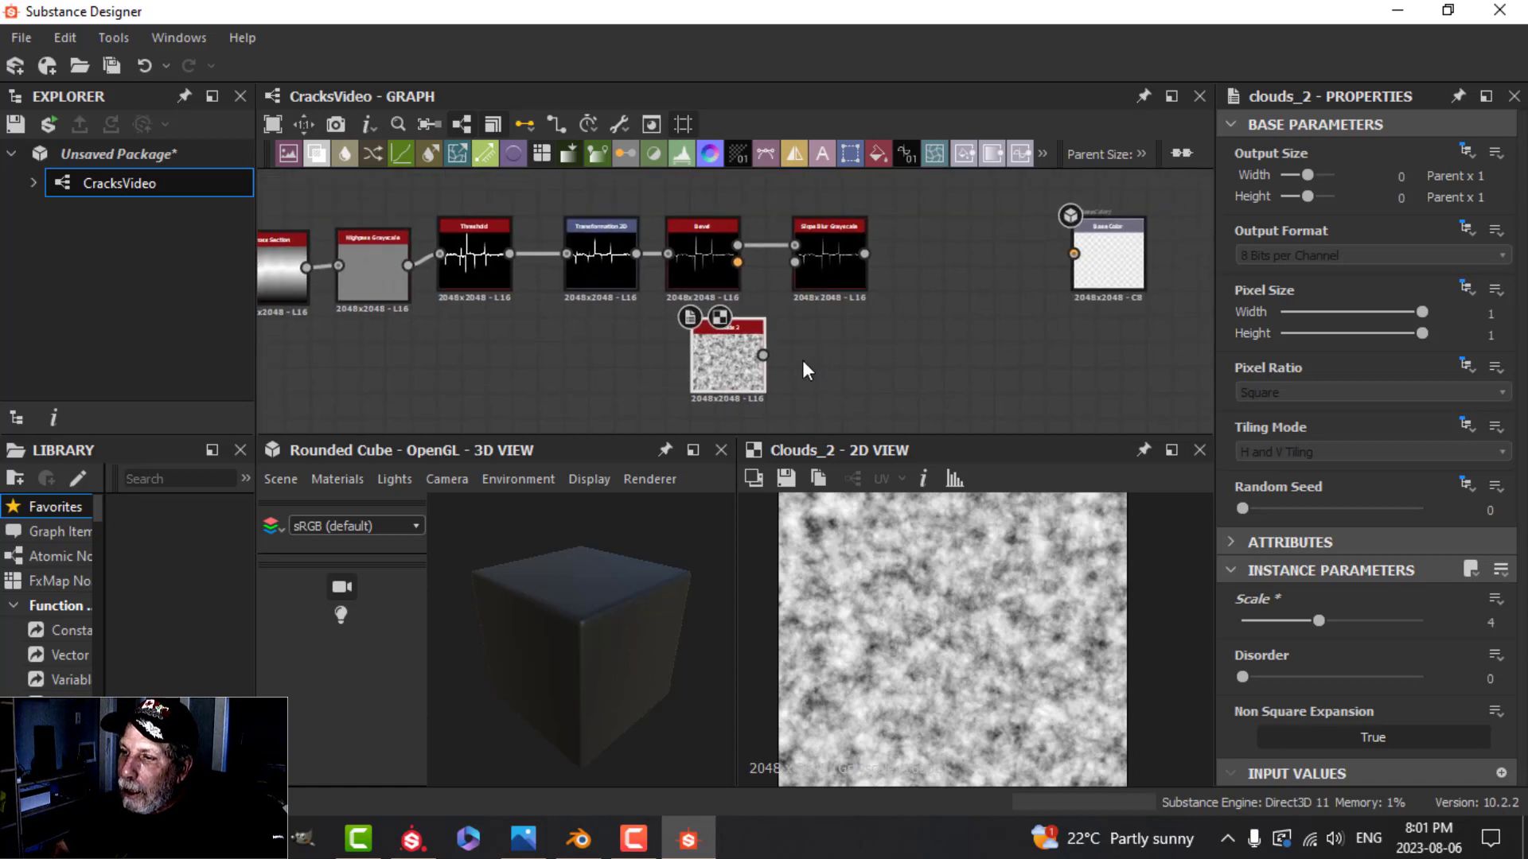
pyautogui.moveTo(763, 355); pyautogui.dragTo(795, 263)
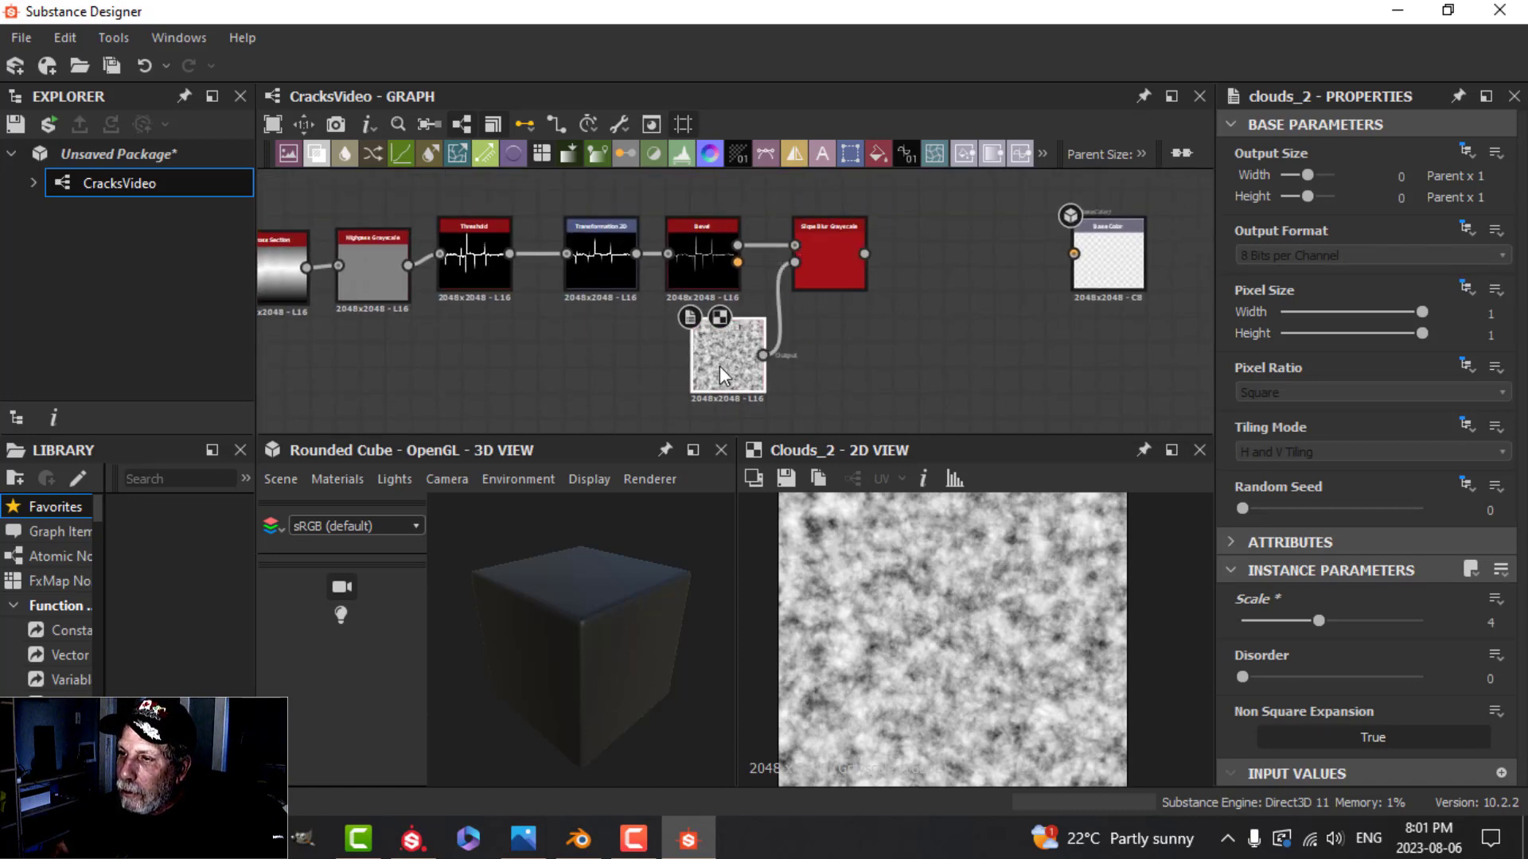
pyautogui.moveTo(719, 366); pyautogui.dragTo(694, 365)
# - Set the Slope Blur Grayscale's samples to 32 and its intensity to 0.1
pyautogui.doubleClick(829, 270)
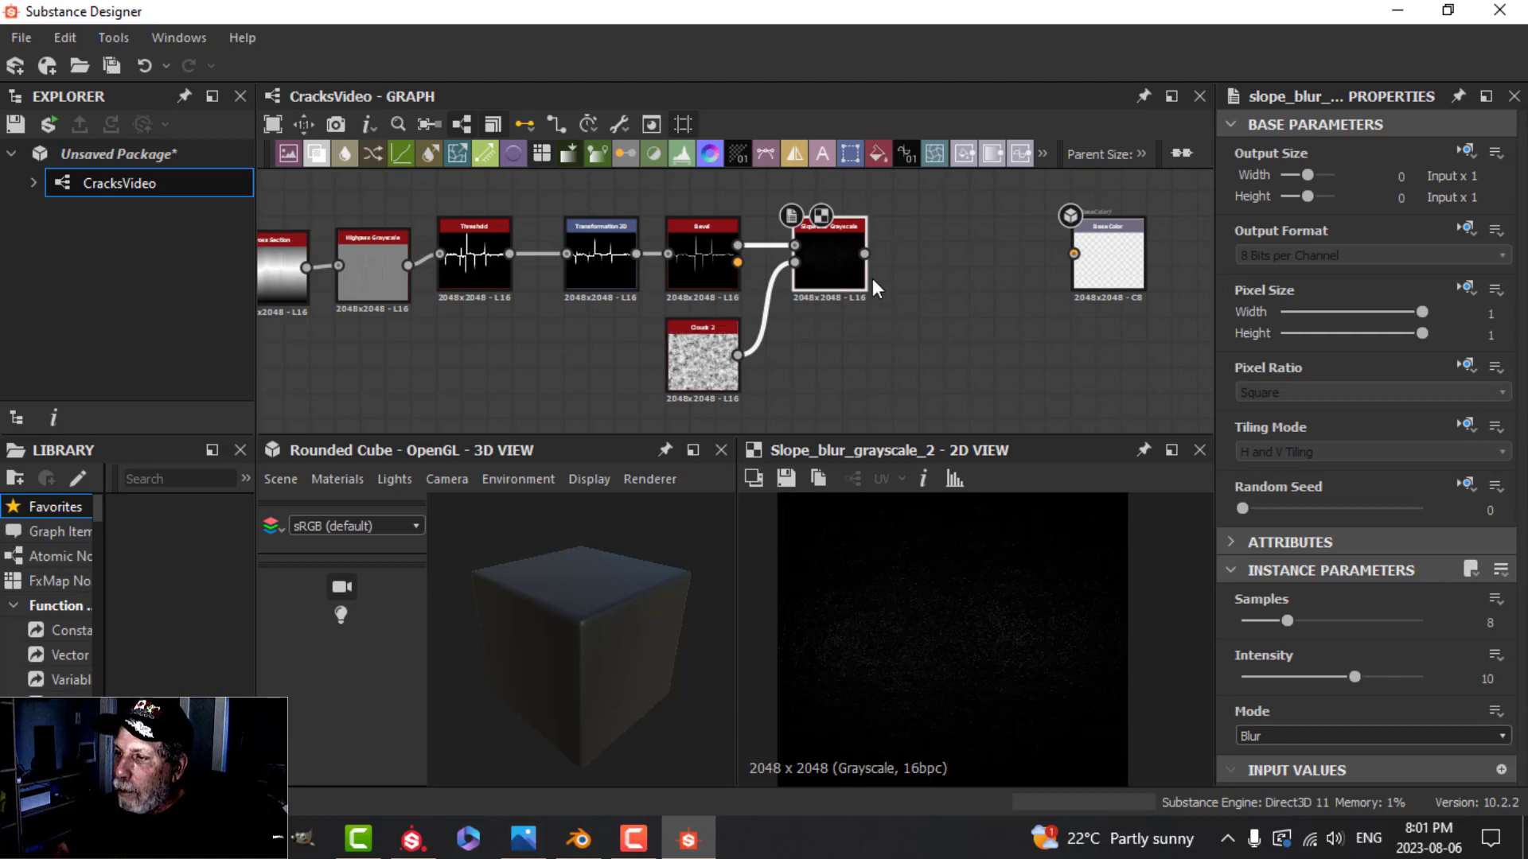
pyautogui.moveTo(1291, 623); pyautogui.dragTo(1440, 623)
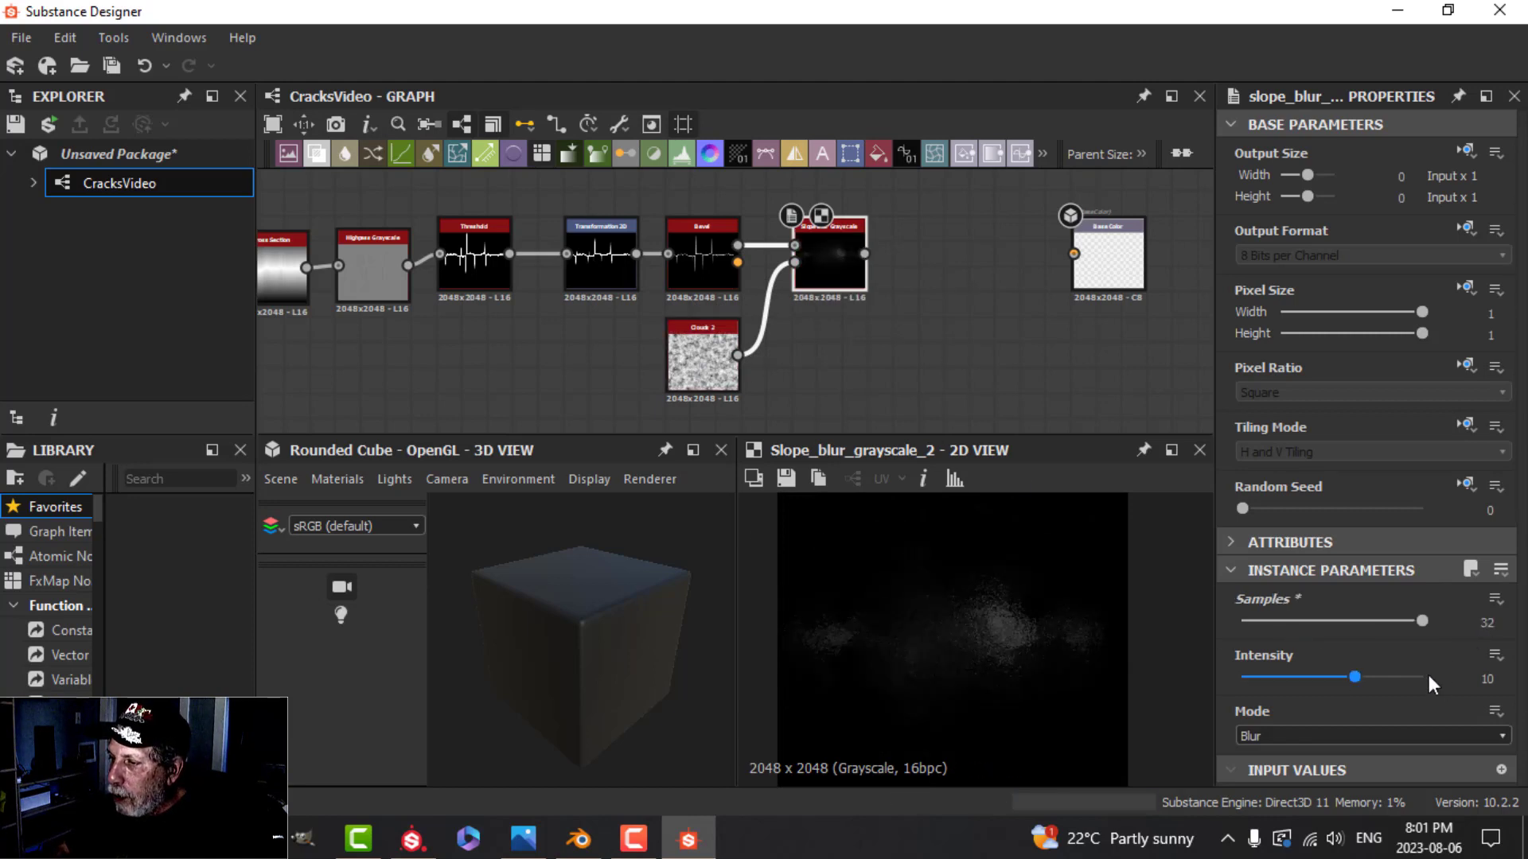
pyautogui.moveTo(1358, 675); pyautogui.dragTo(1258, 675)
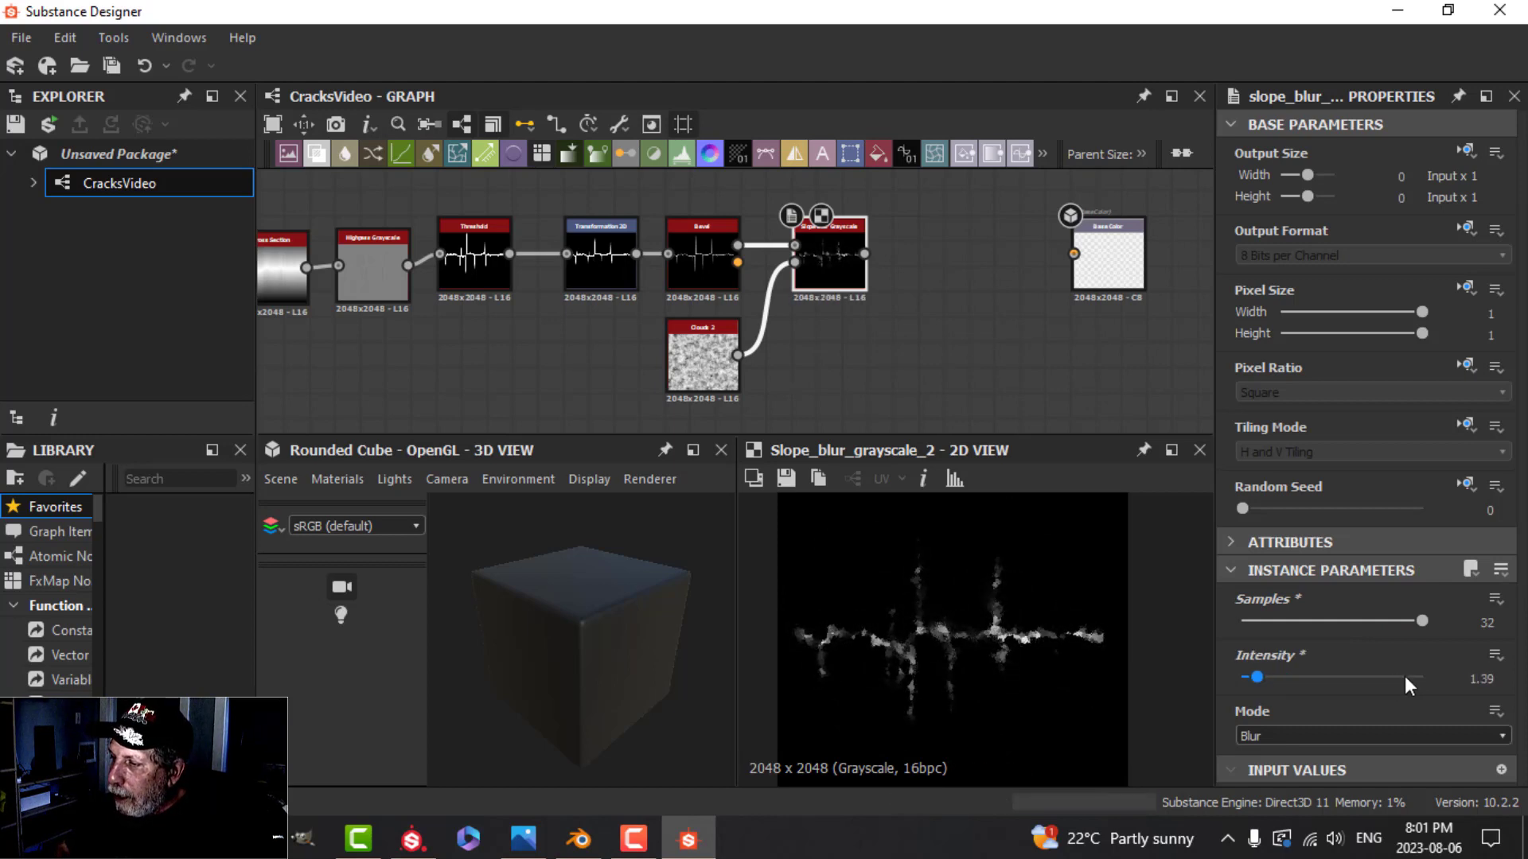
pyautogui.doubleClick(1482, 678)
pyautogui.write('0.1')
pyautogui.press('Return')
pyautogui.scroll(3, 1002, 657)
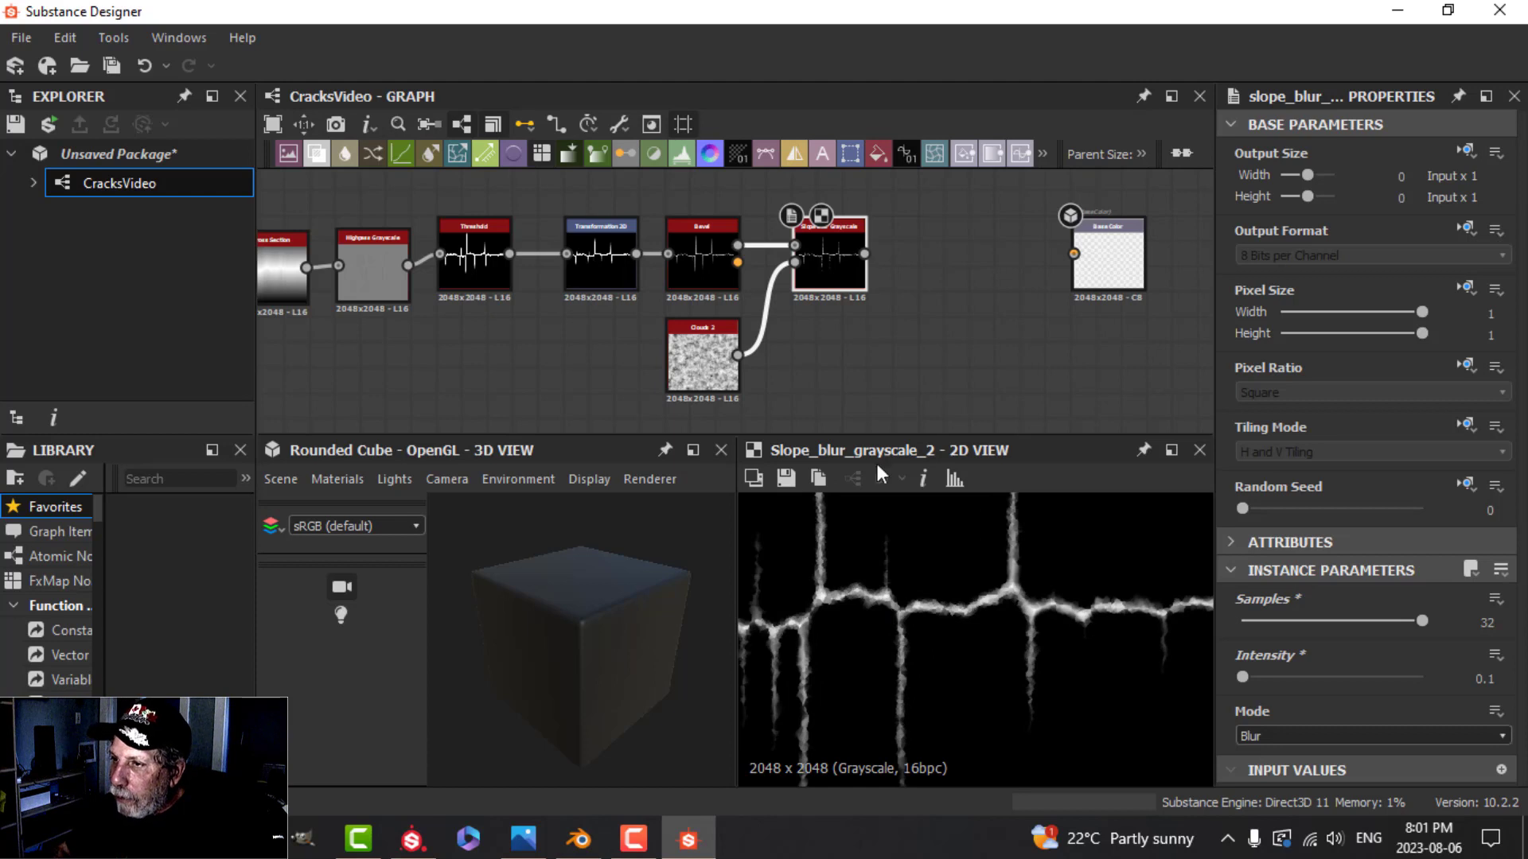
# - Remove the Clouds 2 link from the Slope Blur's slope input to compare the crack edges, and reconnect it
pyautogui.moveTo(832, 374); pyautogui.dragTo(911, 375, button='middle')
pyautogui.scroll(2, 866, 390)
pyautogui.scroll(1, 869, 612)
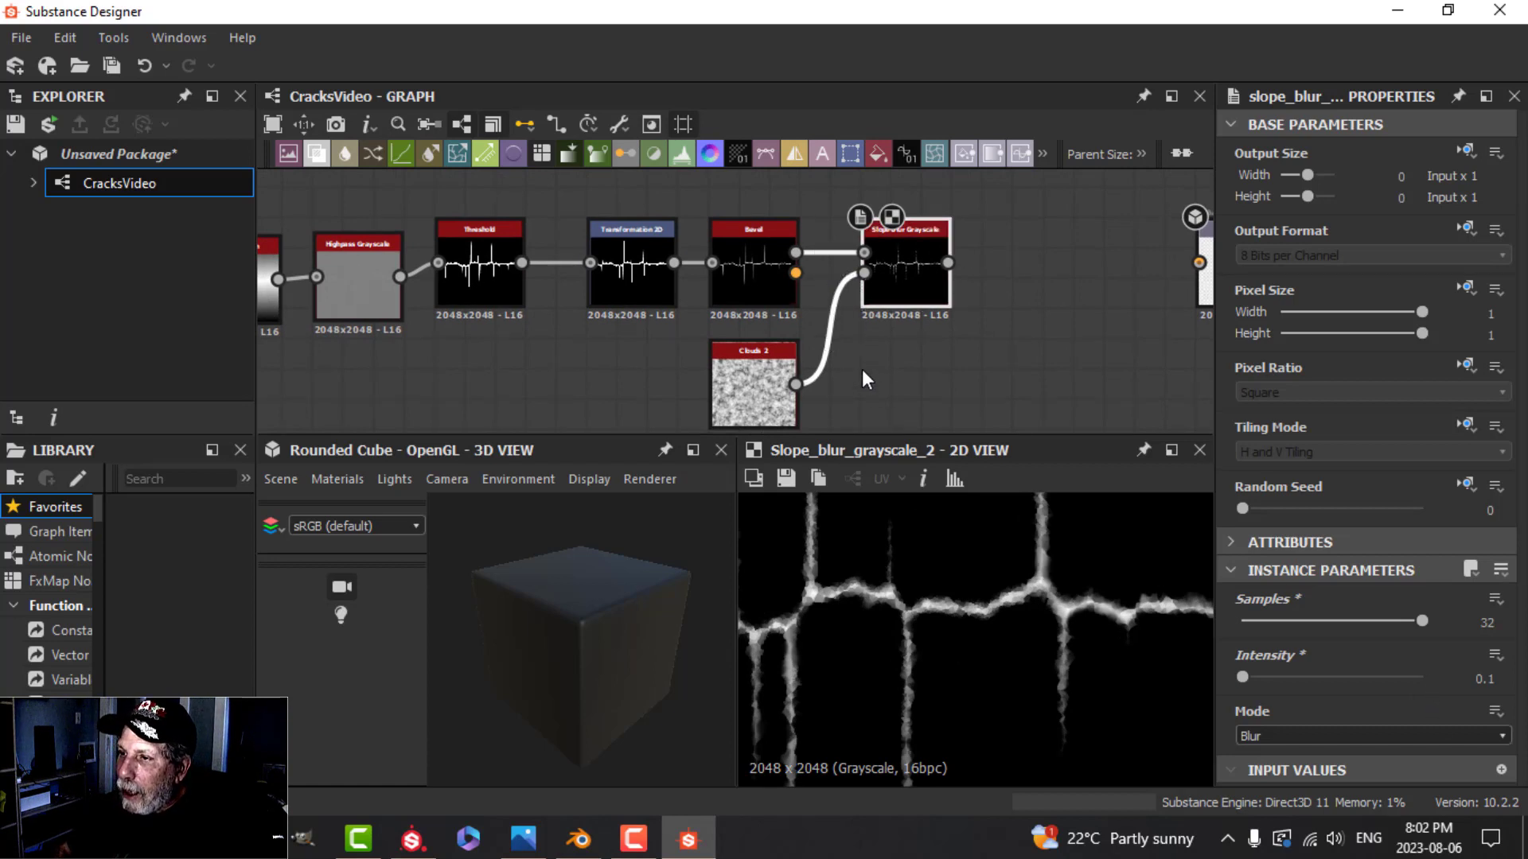
pyautogui.press('Delete')
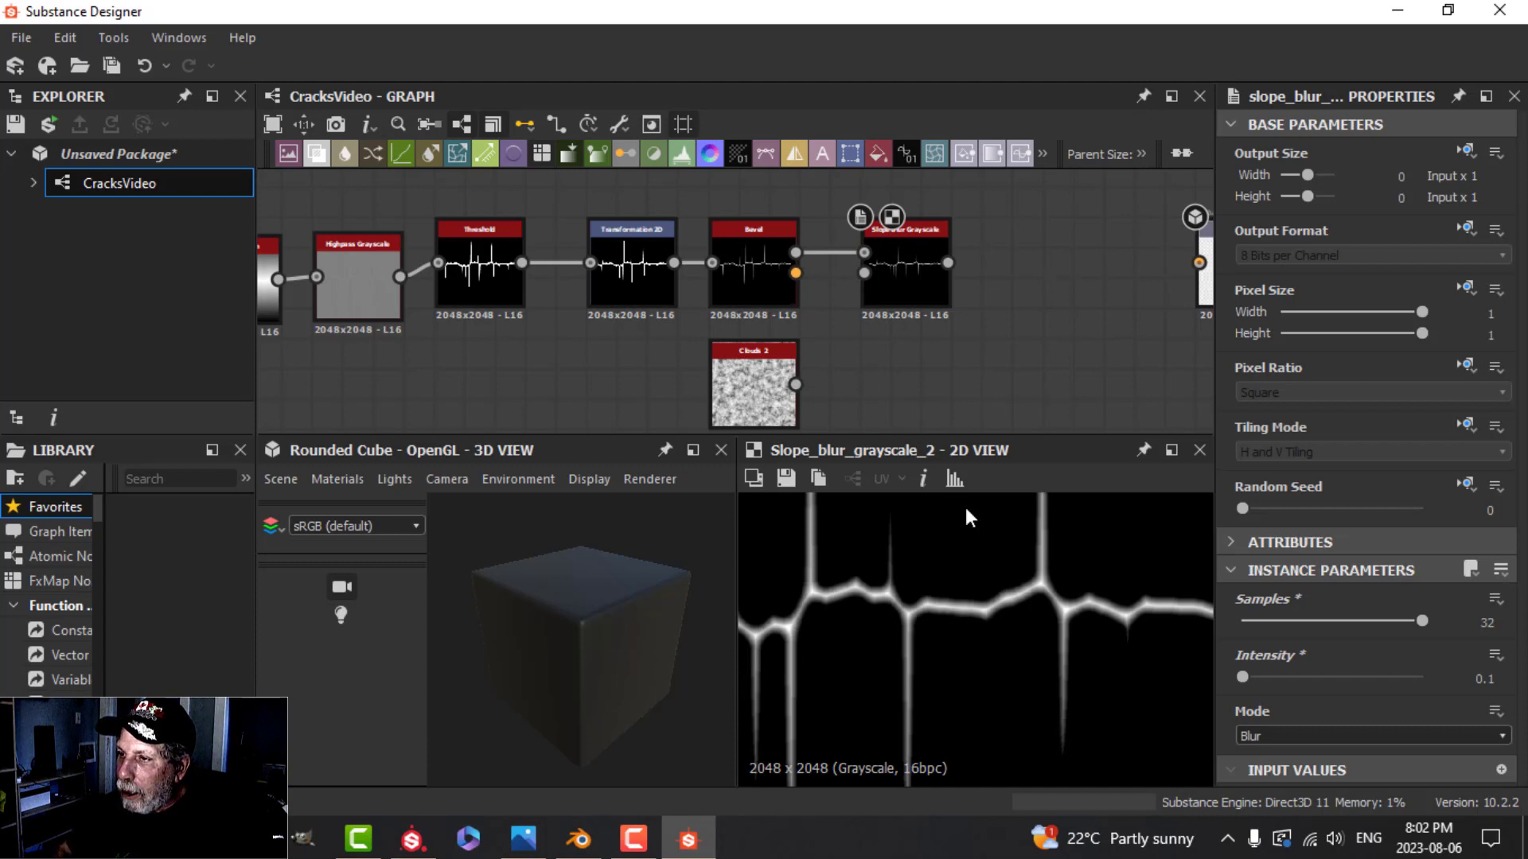
pyautogui.moveTo(840, 265); pyautogui.dragTo(865, 273)
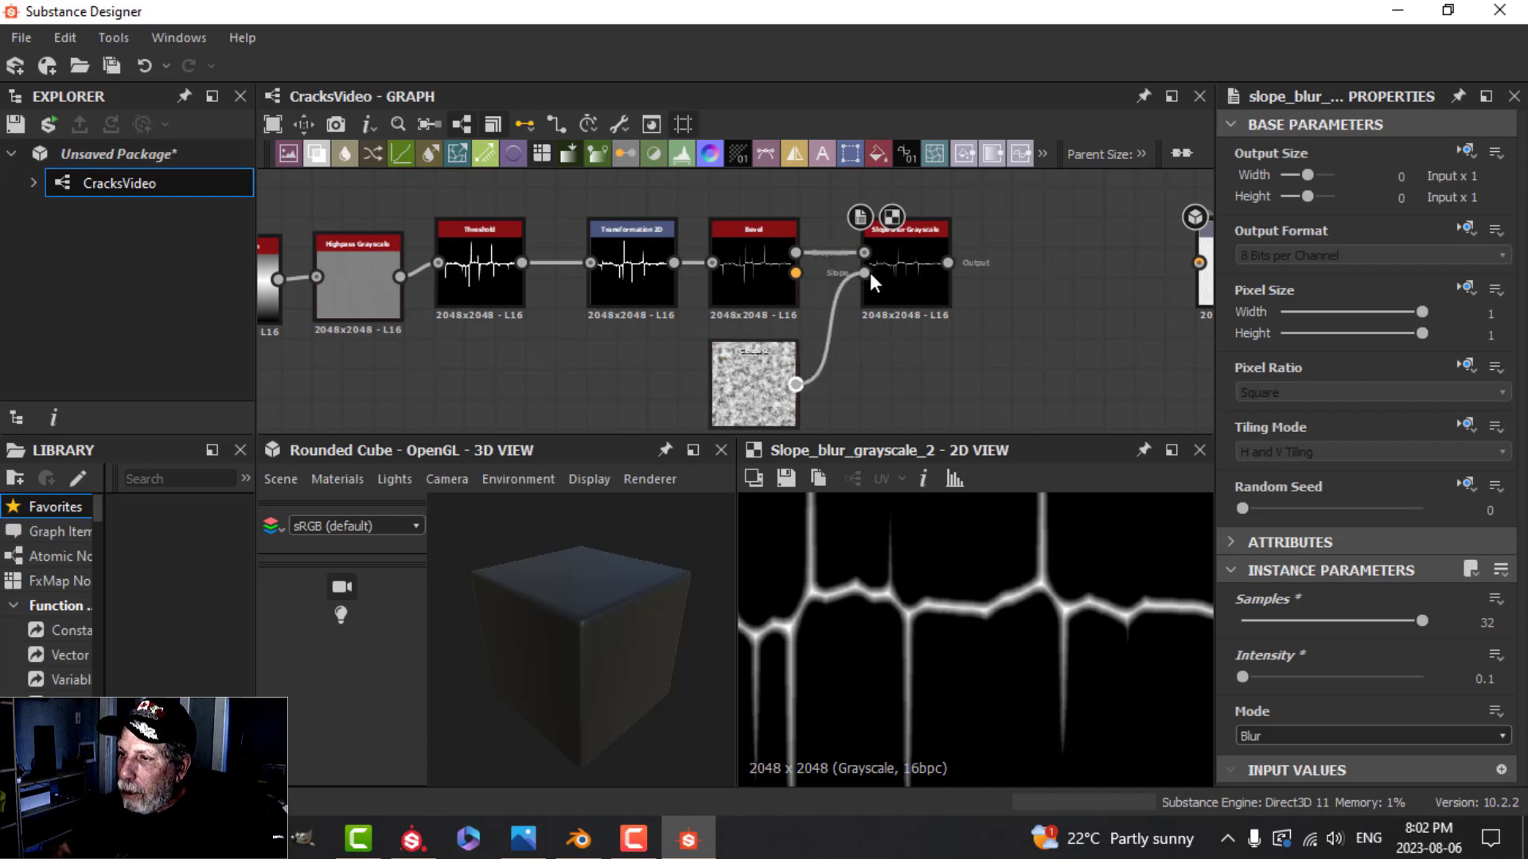
pyautogui.scroll(-3, 994, 408)
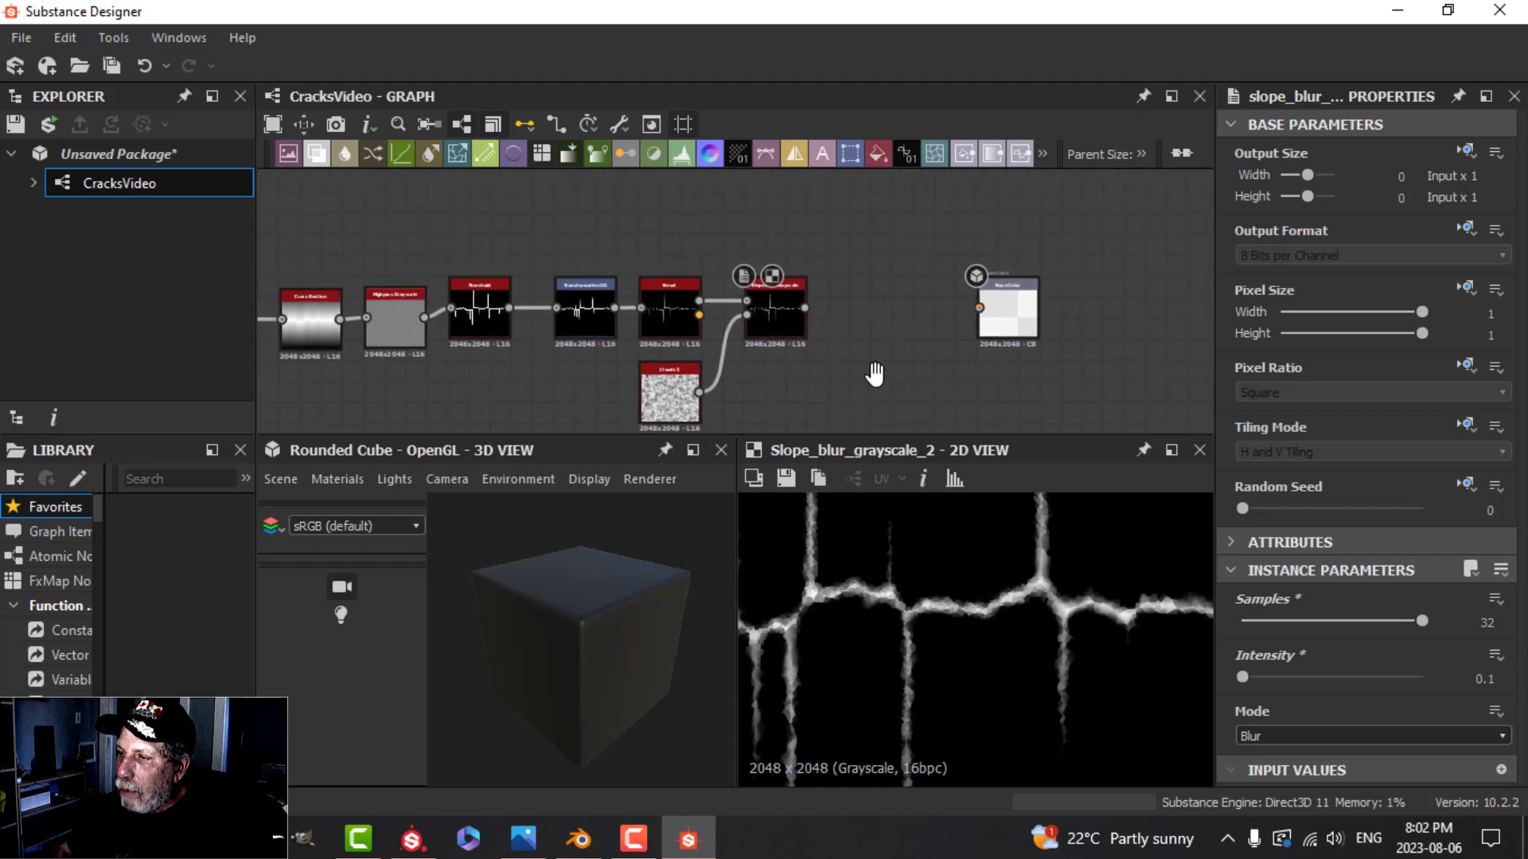
# - Connect the Slope Blur Grayscale output to the Base Color output node and inspect the crack on the 3D cube
pyautogui.moveTo(959, 634); pyautogui.dragTo(953, 647, button='middle')
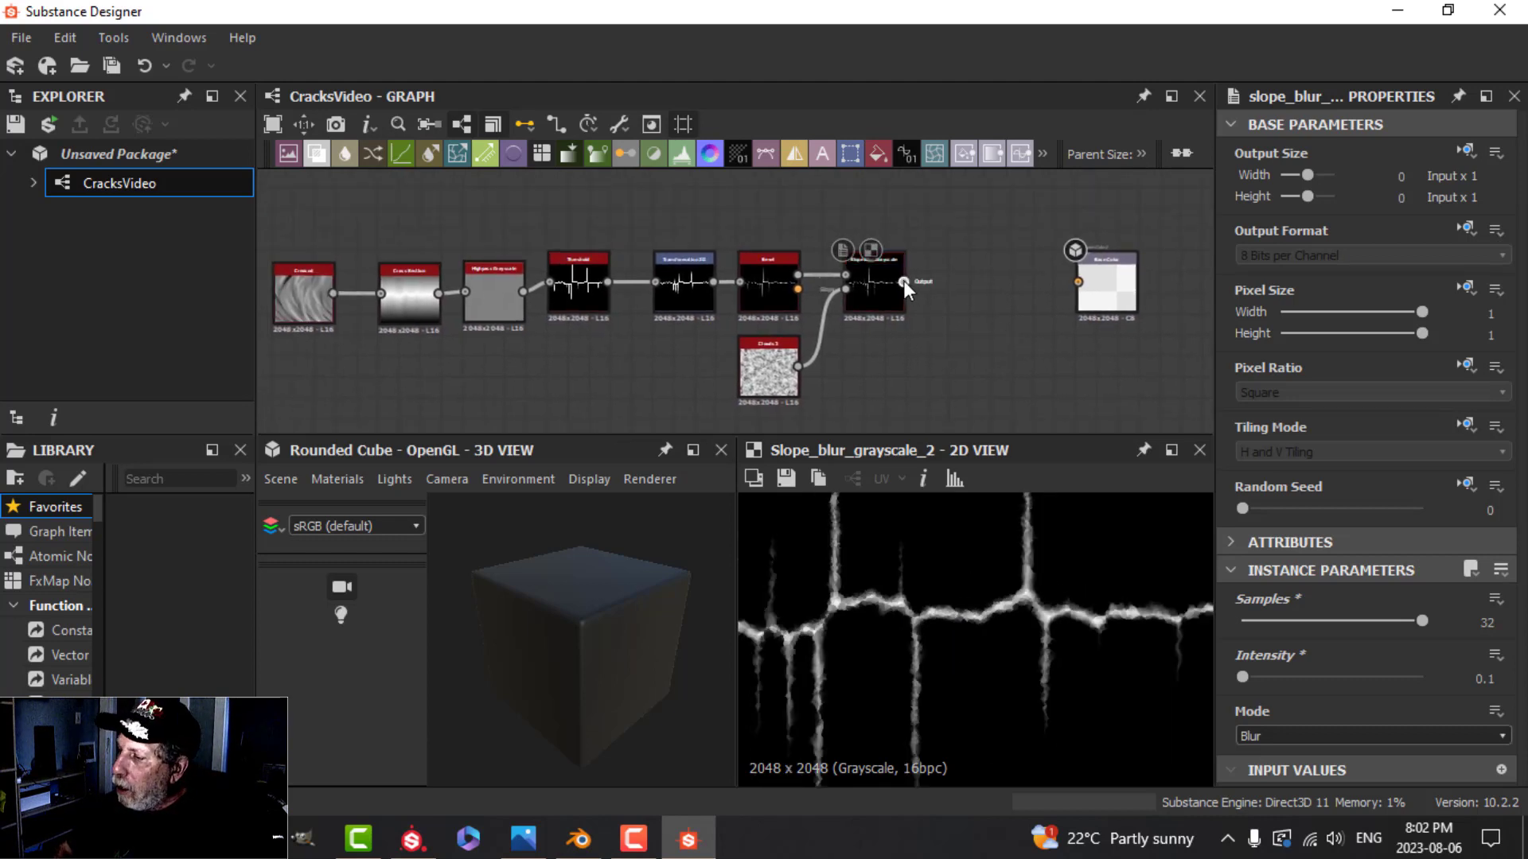
pyautogui.moveTo(903, 282); pyautogui.dragTo(1077, 282)
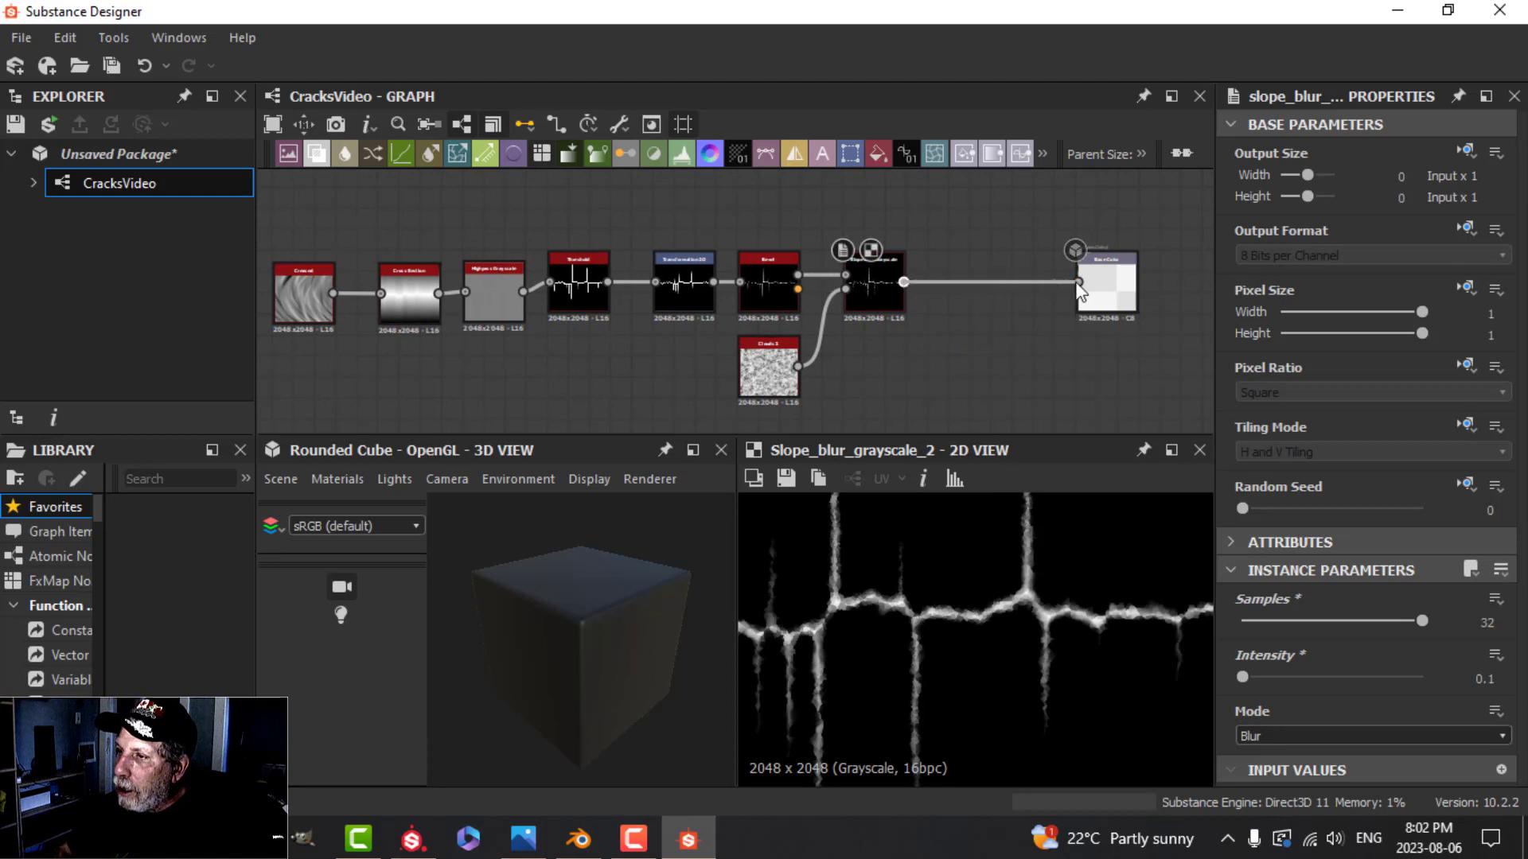
pyautogui.scroll(3, 1110, 348)
pyautogui.moveTo(1058, 360); pyautogui.dragTo(996, 396, button='middle')
pyautogui.moveTo(589, 692); pyautogui.dragTo(627, 666)
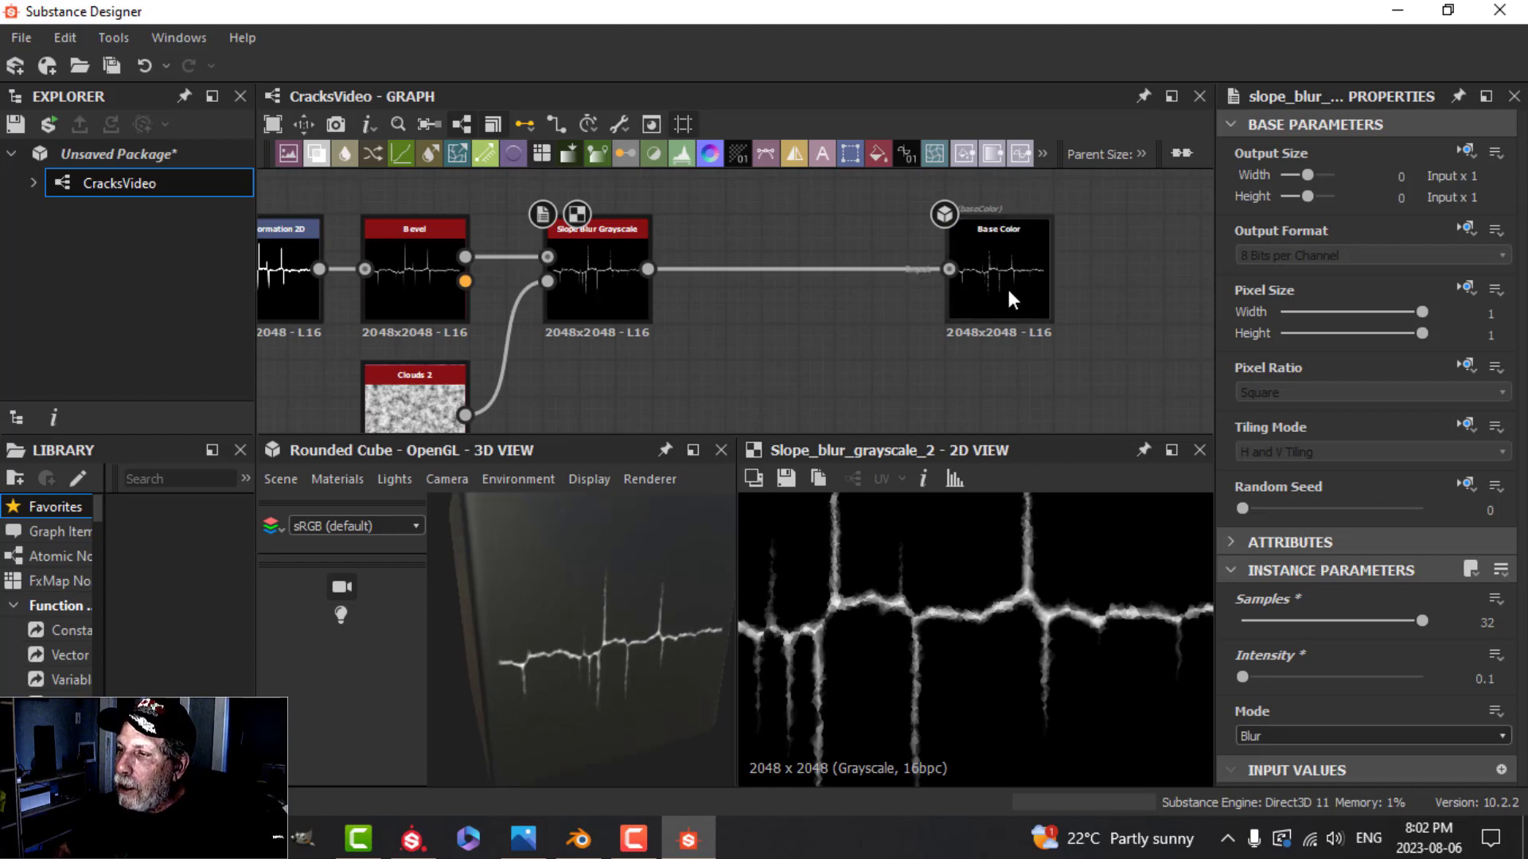
# - Move the Base Color output node closer to the Slope Blur Grayscale and review the whole node chain
pyautogui.scroll(5, 1007, 293)
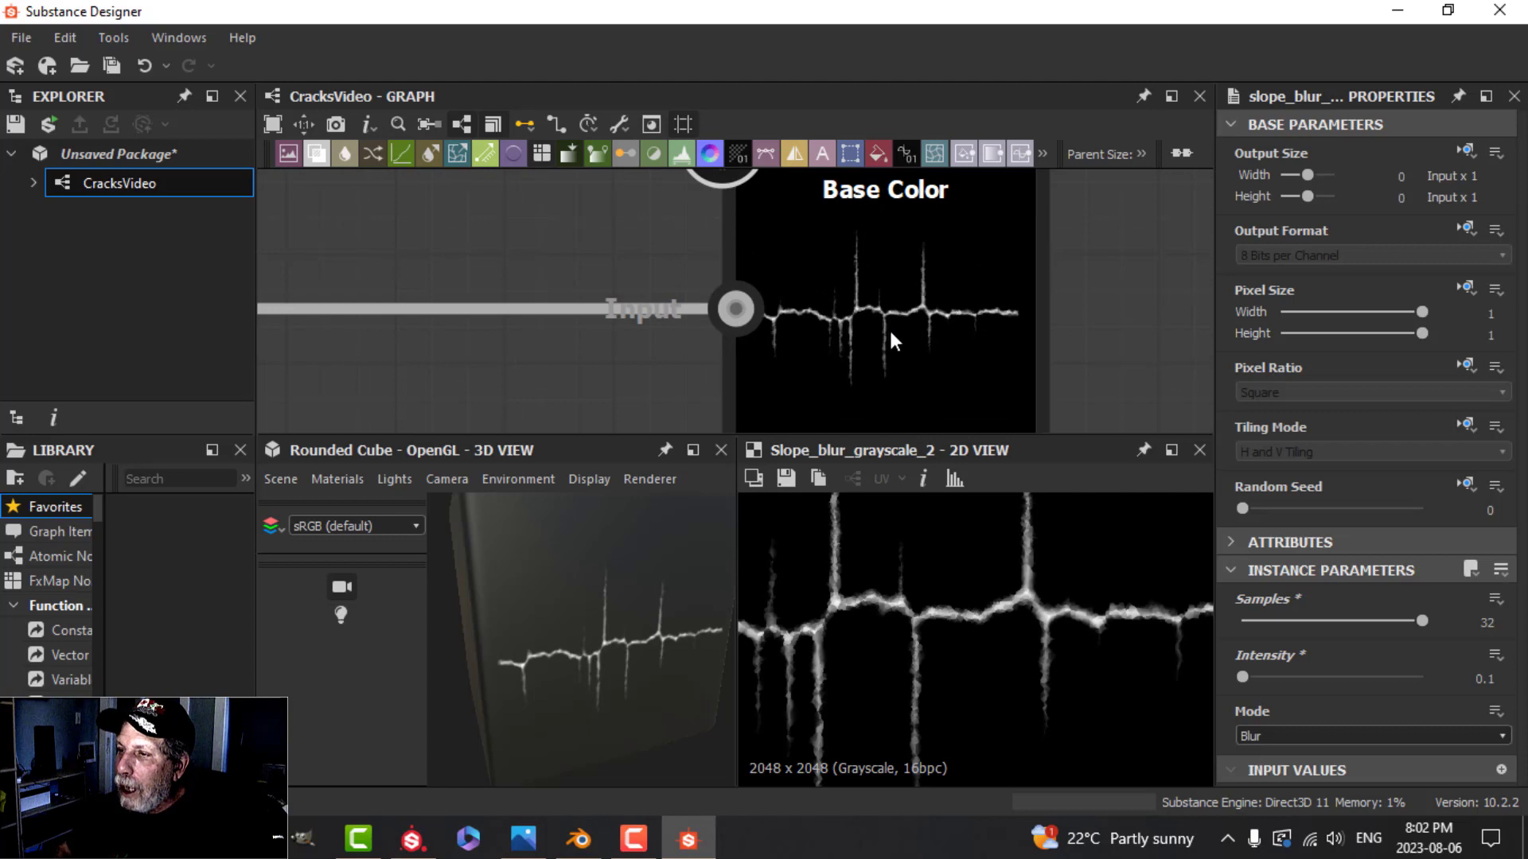
pyautogui.scroll(-5, 889, 326)
pyautogui.moveTo(891, 347); pyautogui.dragTo(951, 314, button='middle')
pyautogui.moveTo(801, 374)
pyautogui.mouseDown(button='middle')
pyautogui.moveTo(913, 343)
pyautogui.moveTo(818, 352)
pyautogui.mouseUp(button='middle')
pyautogui.moveTo(928, 317); pyautogui.dragTo(790, 326)
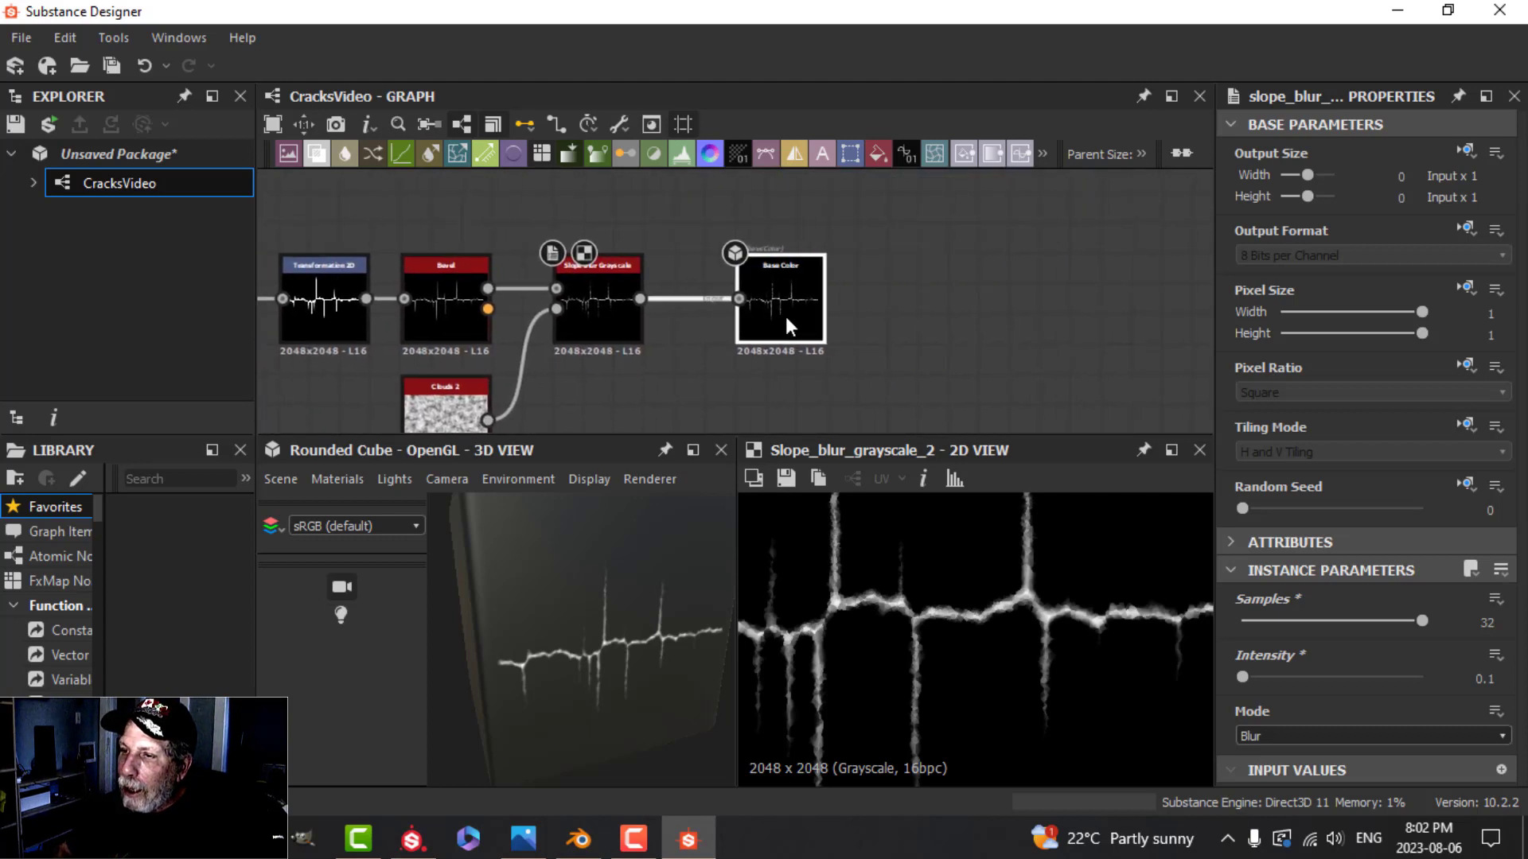
pyautogui.scroll(-2, 706, 374)
pyautogui.moveTo(706, 374); pyautogui.dragTo(1014, 345, button='middle')
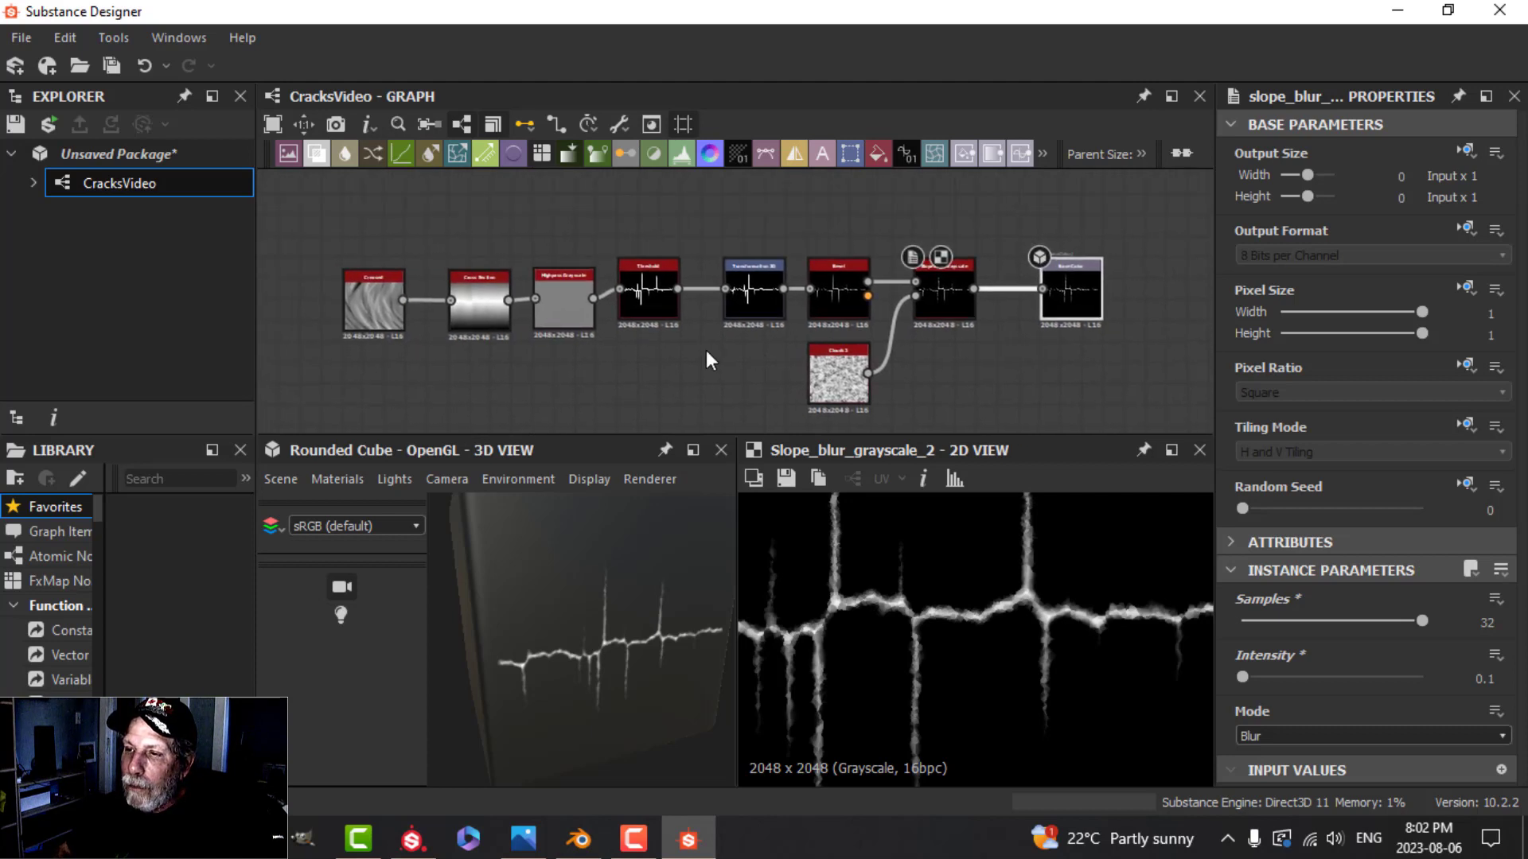
pyautogui.scroll(-2, 706, 352)
pyautogui.moveTo(711, 356); pyautogui.dragTo(674, 347, button='middle')
pyautogui.moveTo(966, 345); pyautogui.dragTo(987, 359, button='middle')
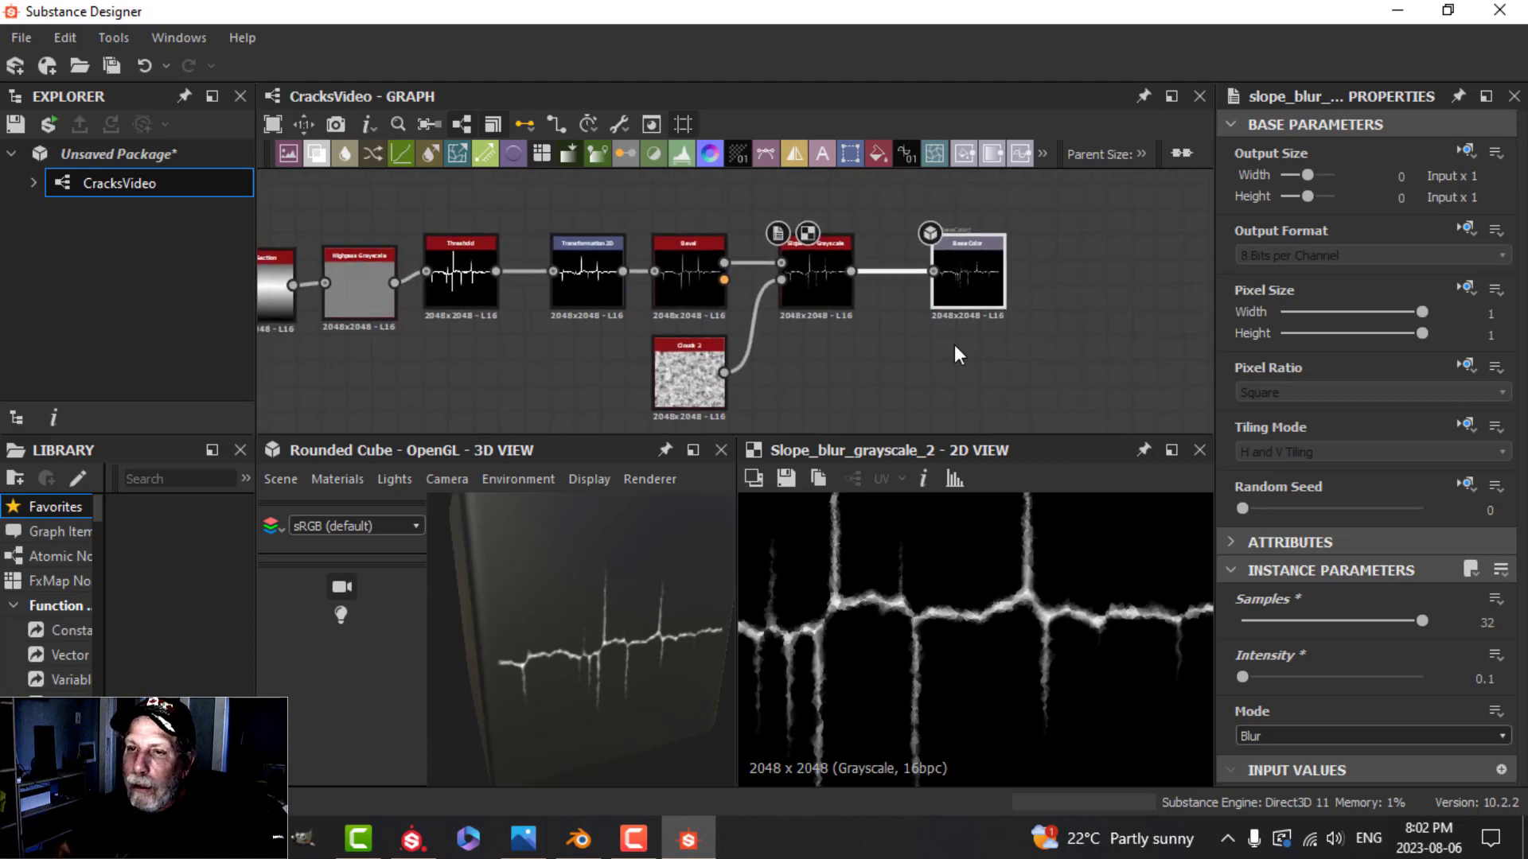
# - Save the unsaved package as CracksVideo.sbs in the SUBSTANCE DESIGNER folder
pyautogui.rightClick(109, 160)
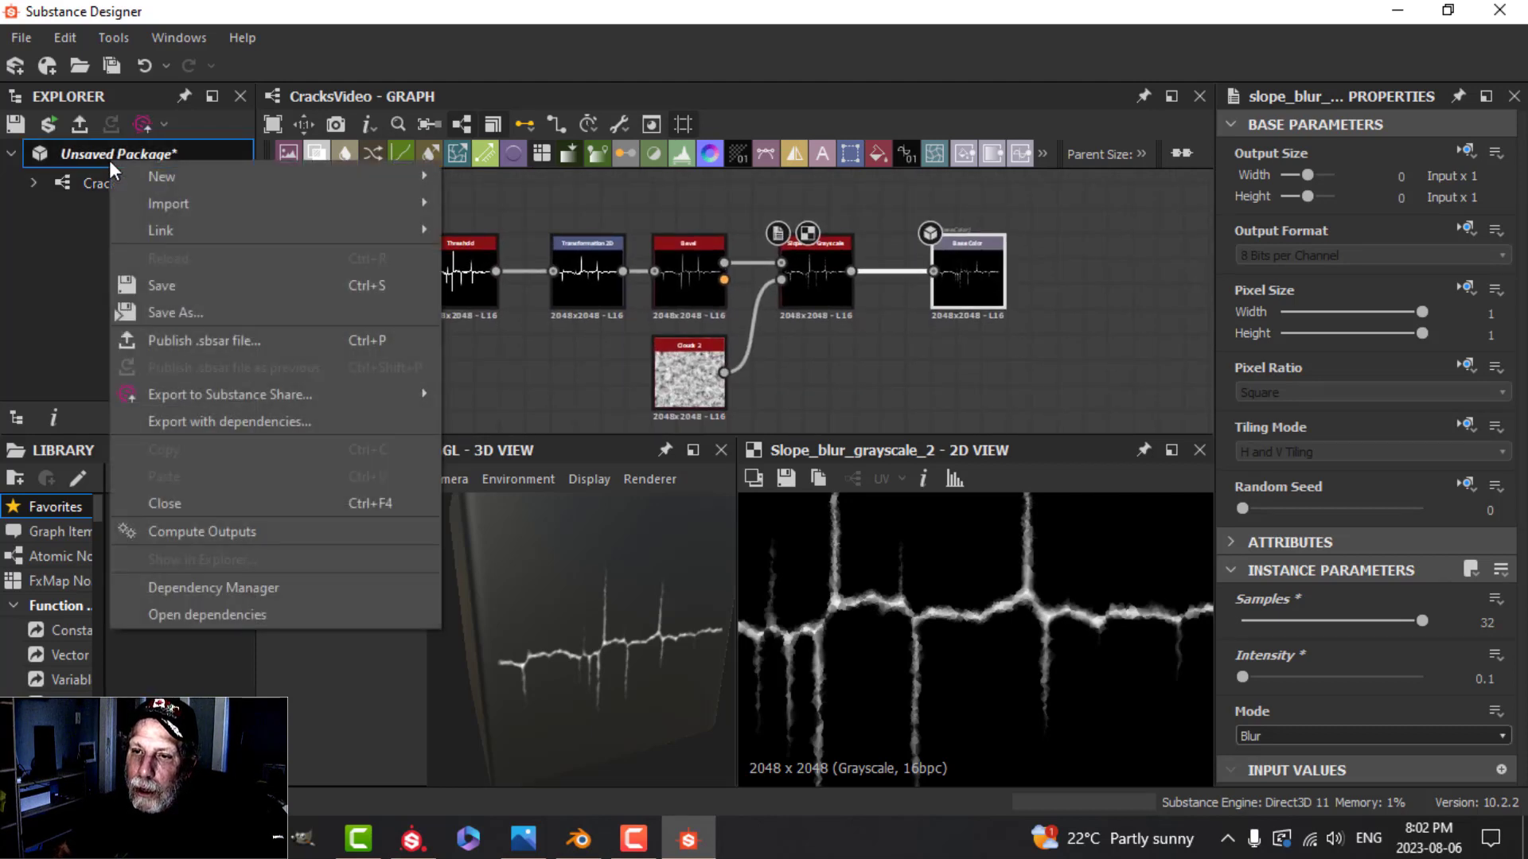
pyautogui.click(193, 304)
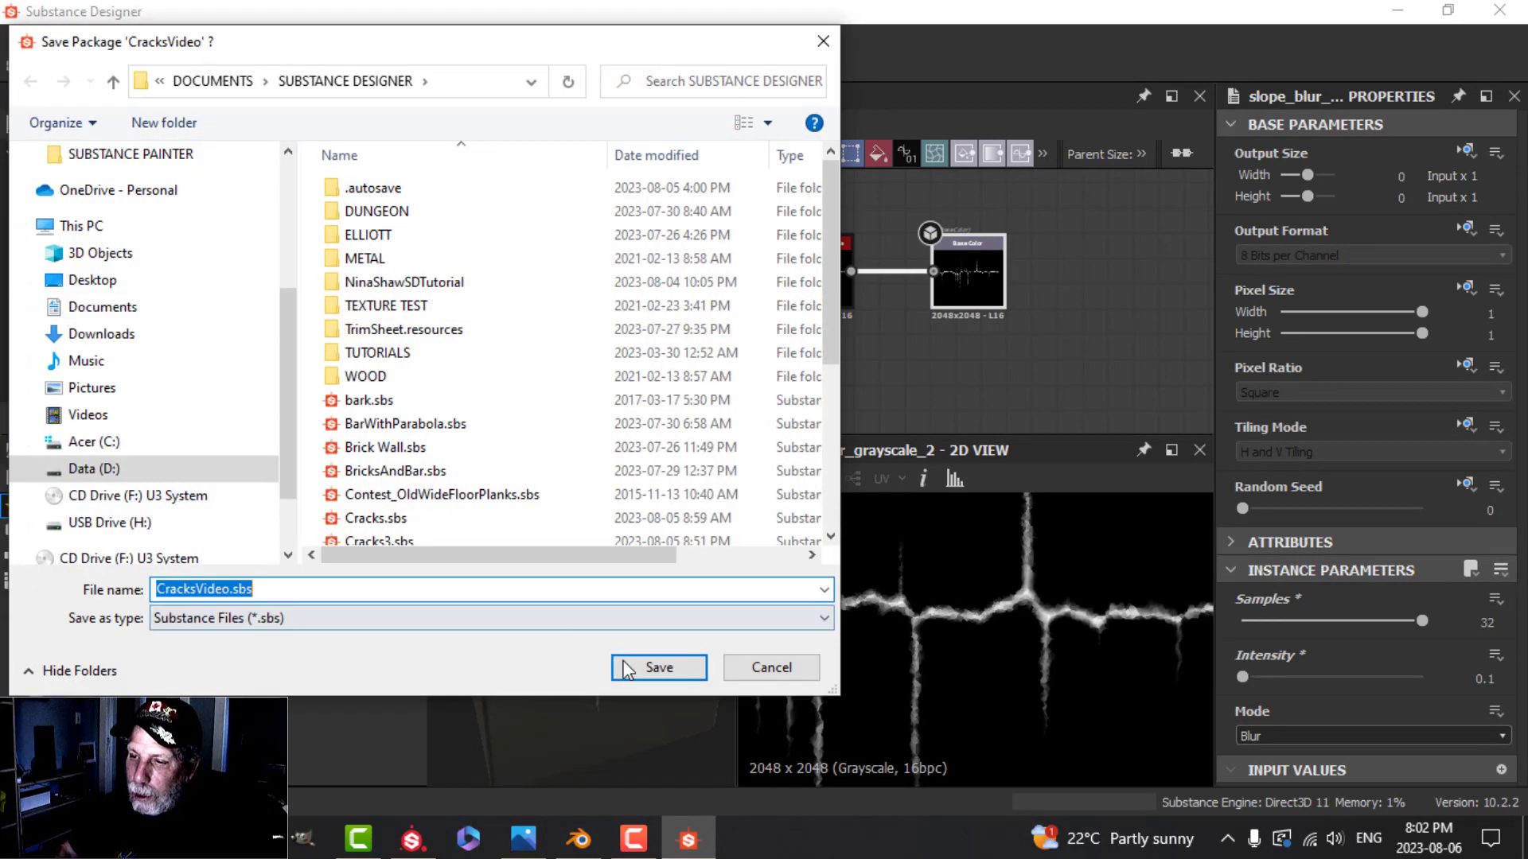
pyautogui.click(648, 666)
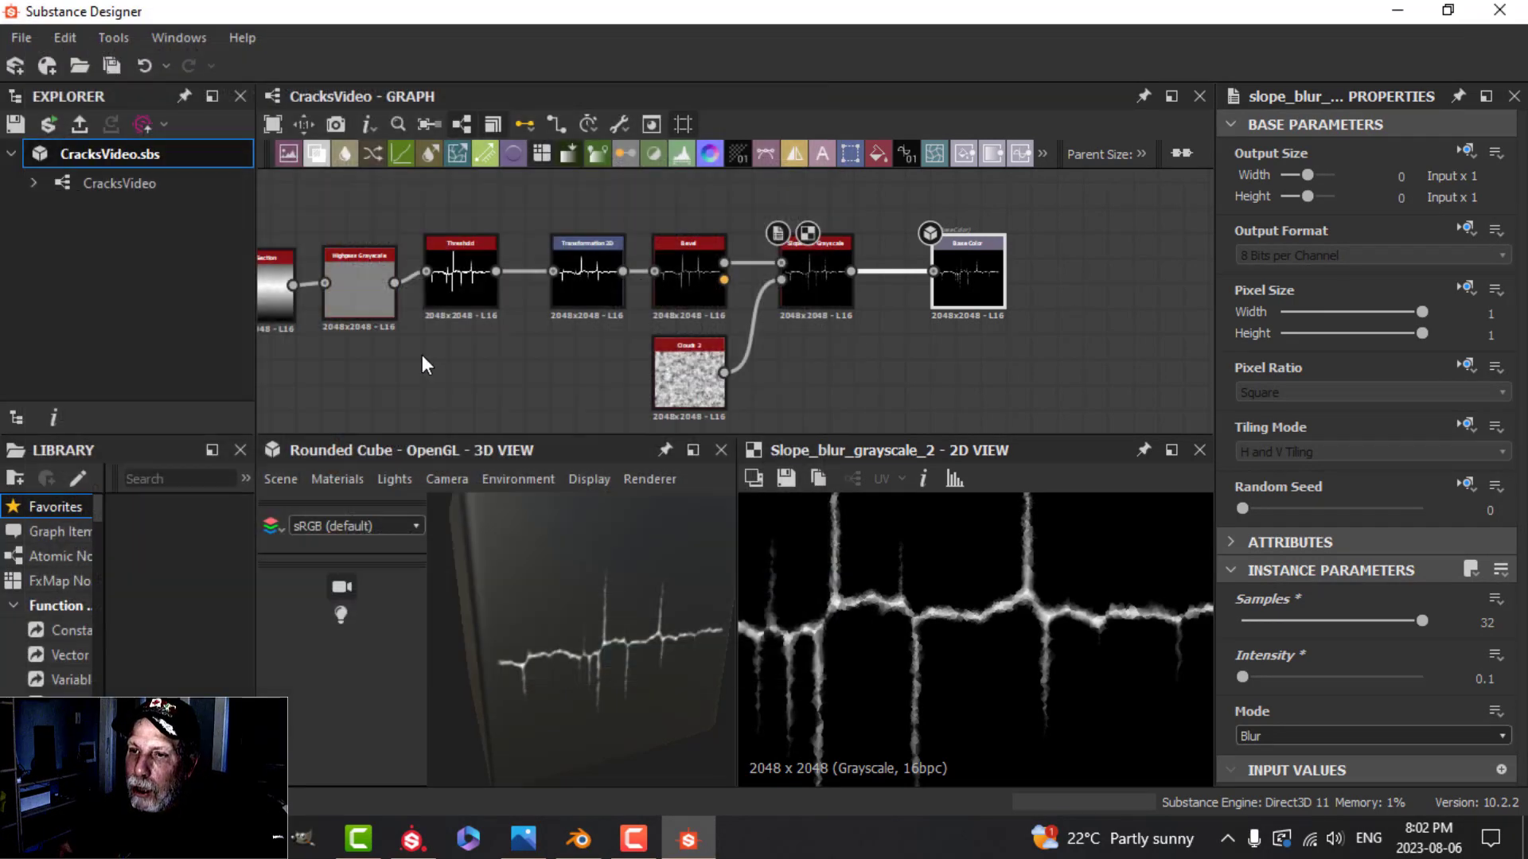
# - Export the CracksVideo graph's basecolor output as a PNG bitmap to the SUBSTANCE DESIGNER folder
pyautogui.click(140, 188)
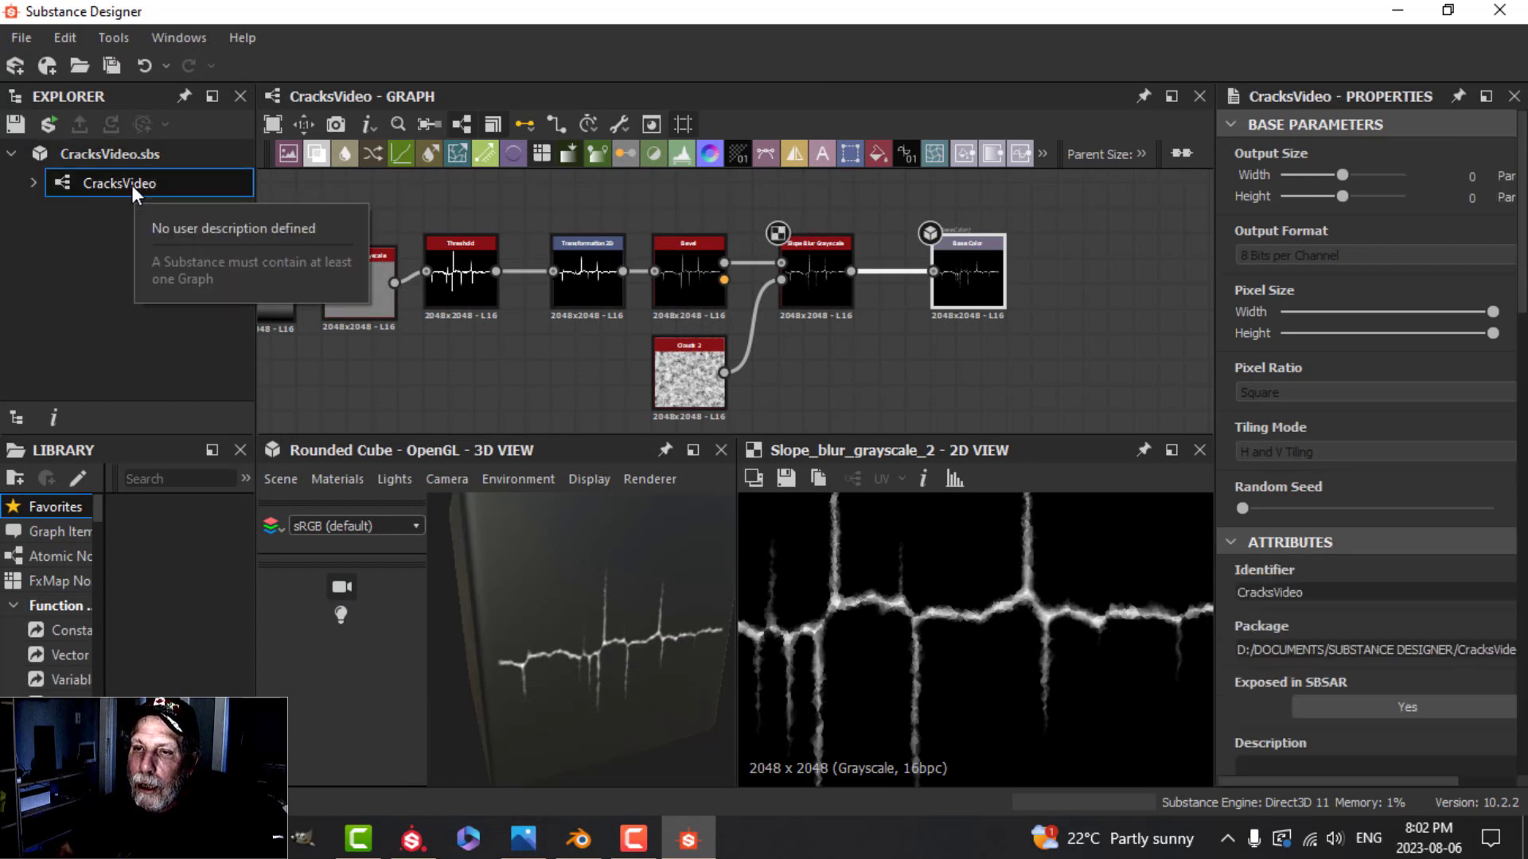
pyautogui.rightClick(131, 184)
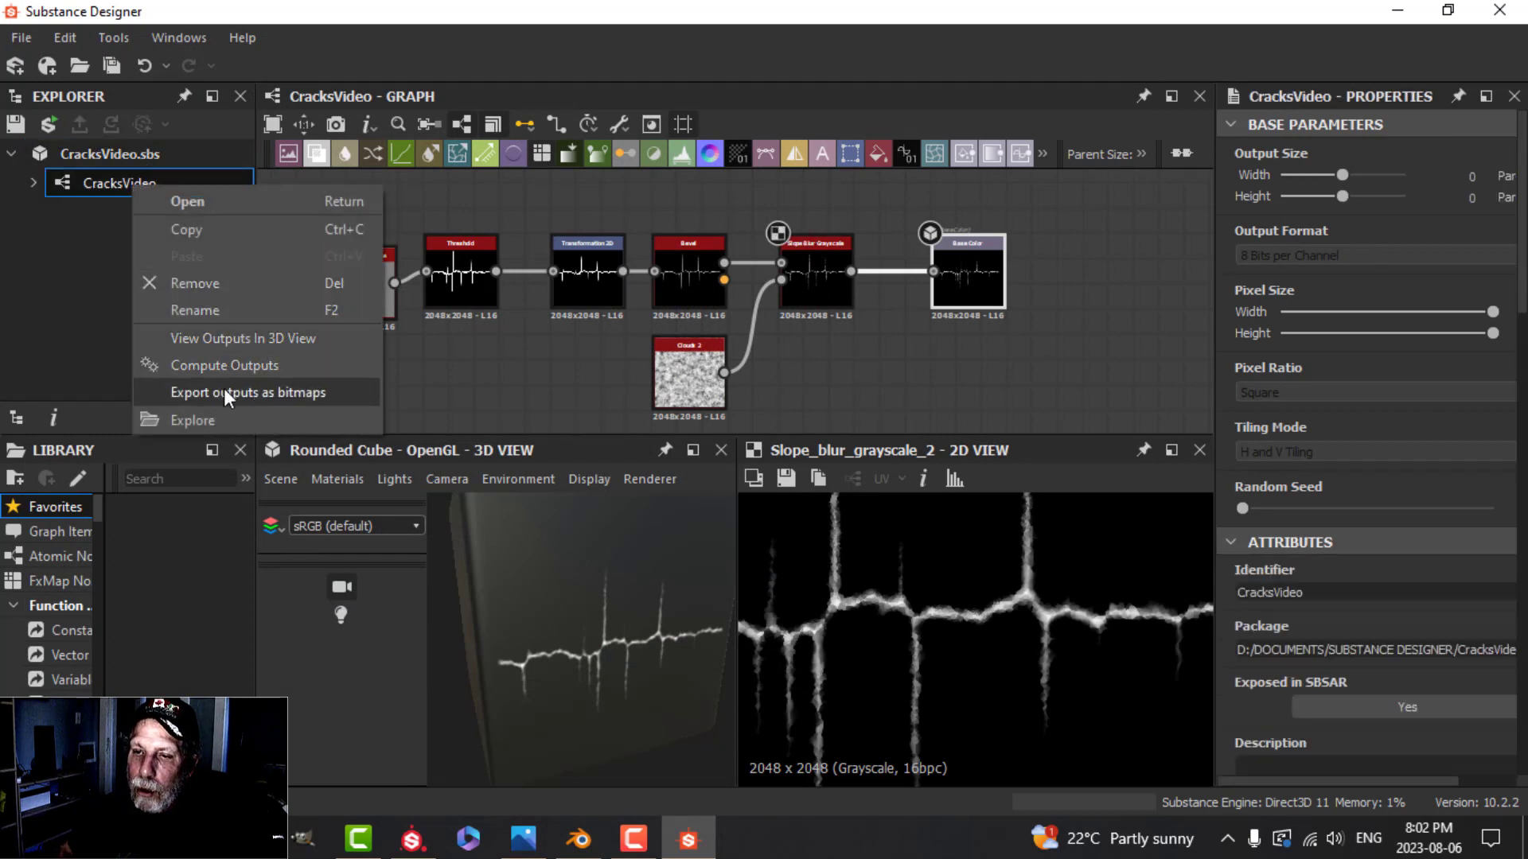
pyautogui.click(287, 400)
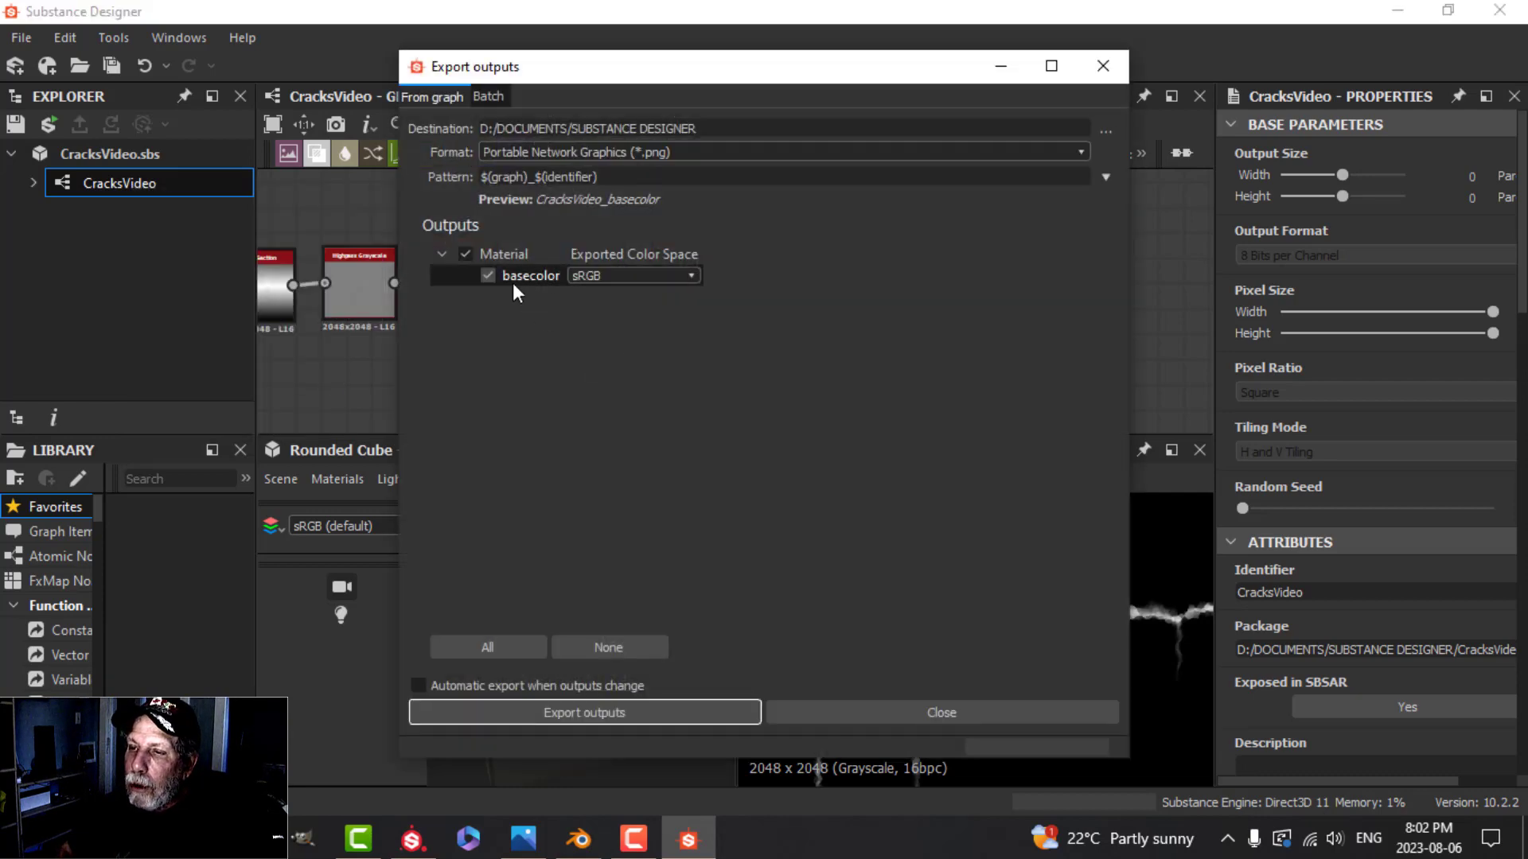
pyautogui.moveTo(707, 71); pyautogui.dragTo(641, 95)
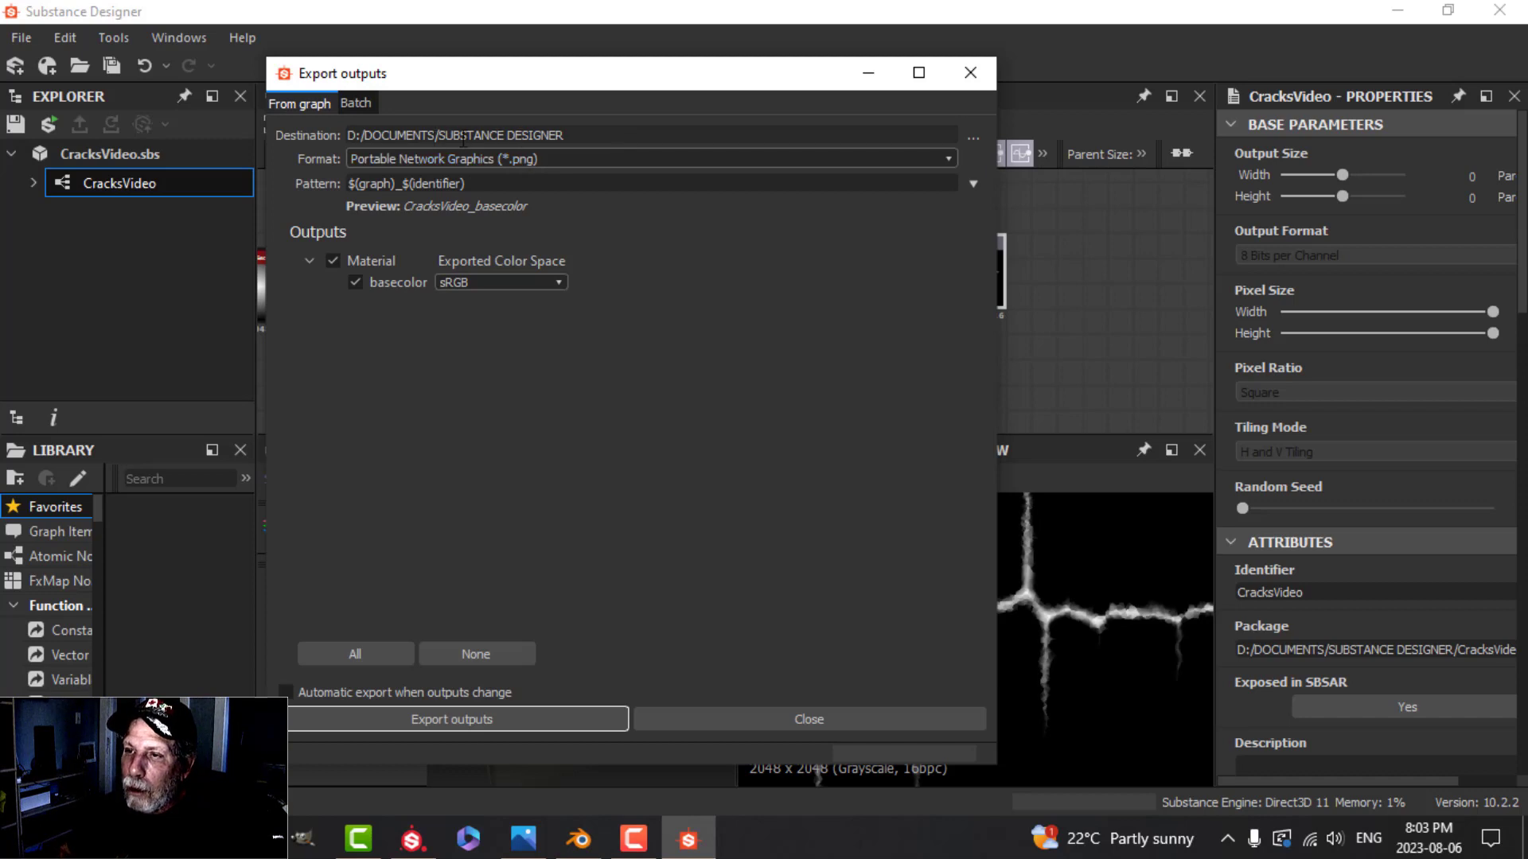
pyautogui.click(438, 724)
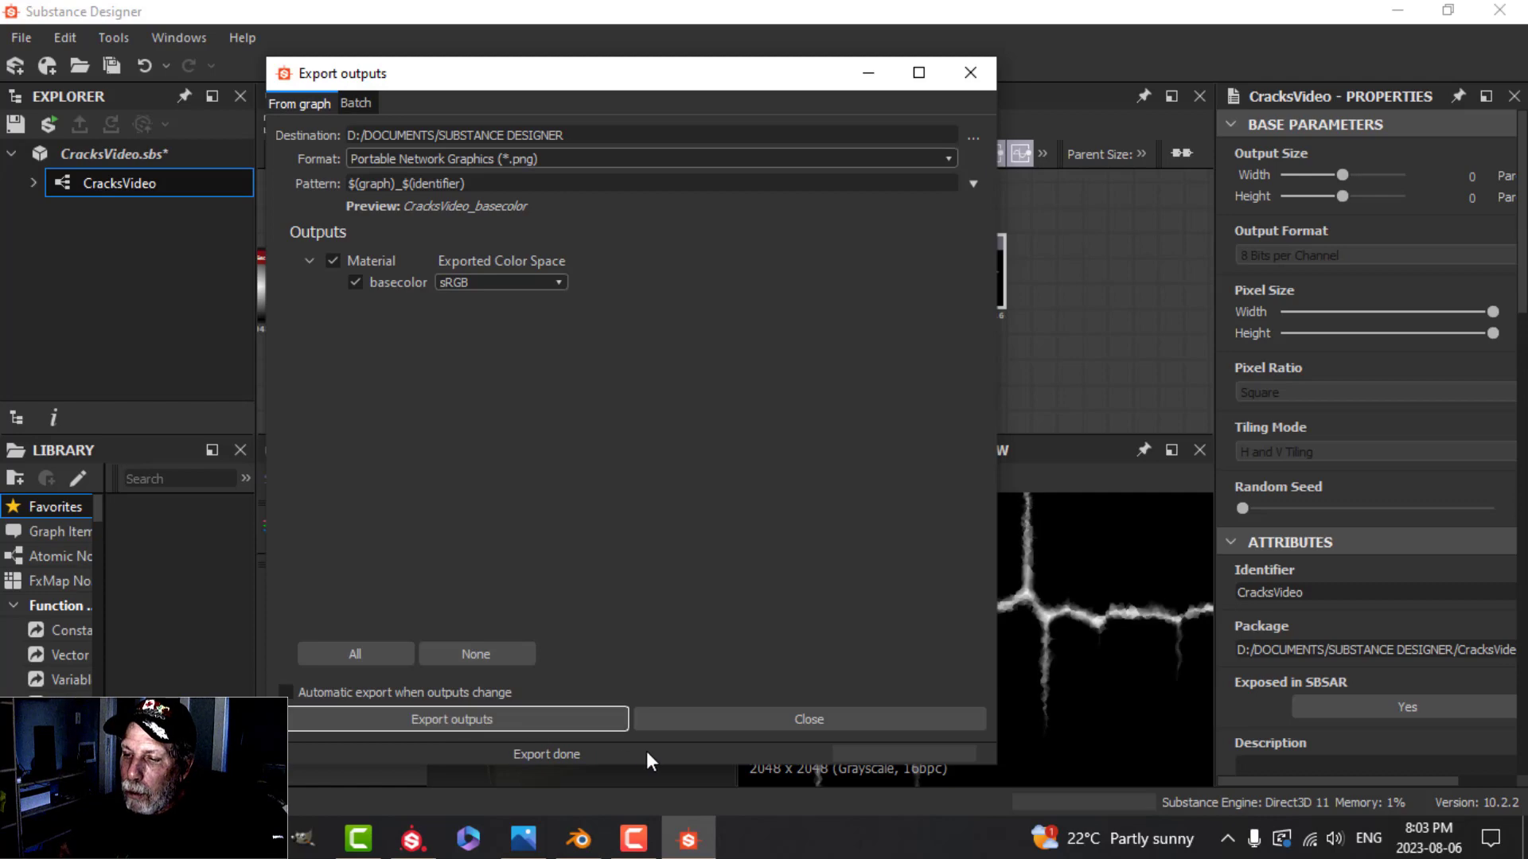
pyautogui.click(756, 720)
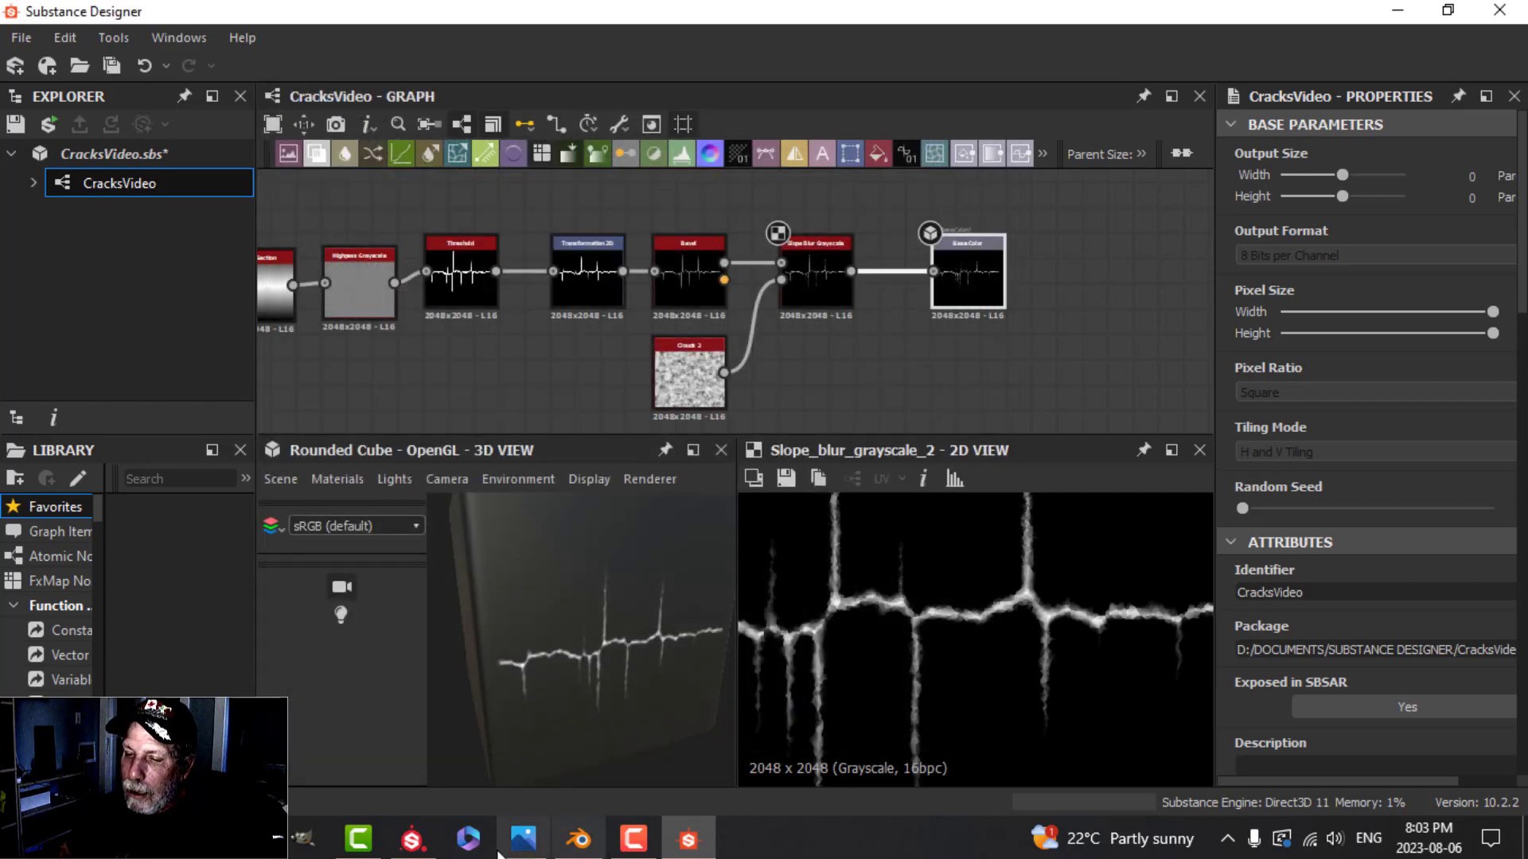
# - Switch to Substance Painter and add a new paint layer above the portal's topmost fill layer
pyautogui.click(412, 839)
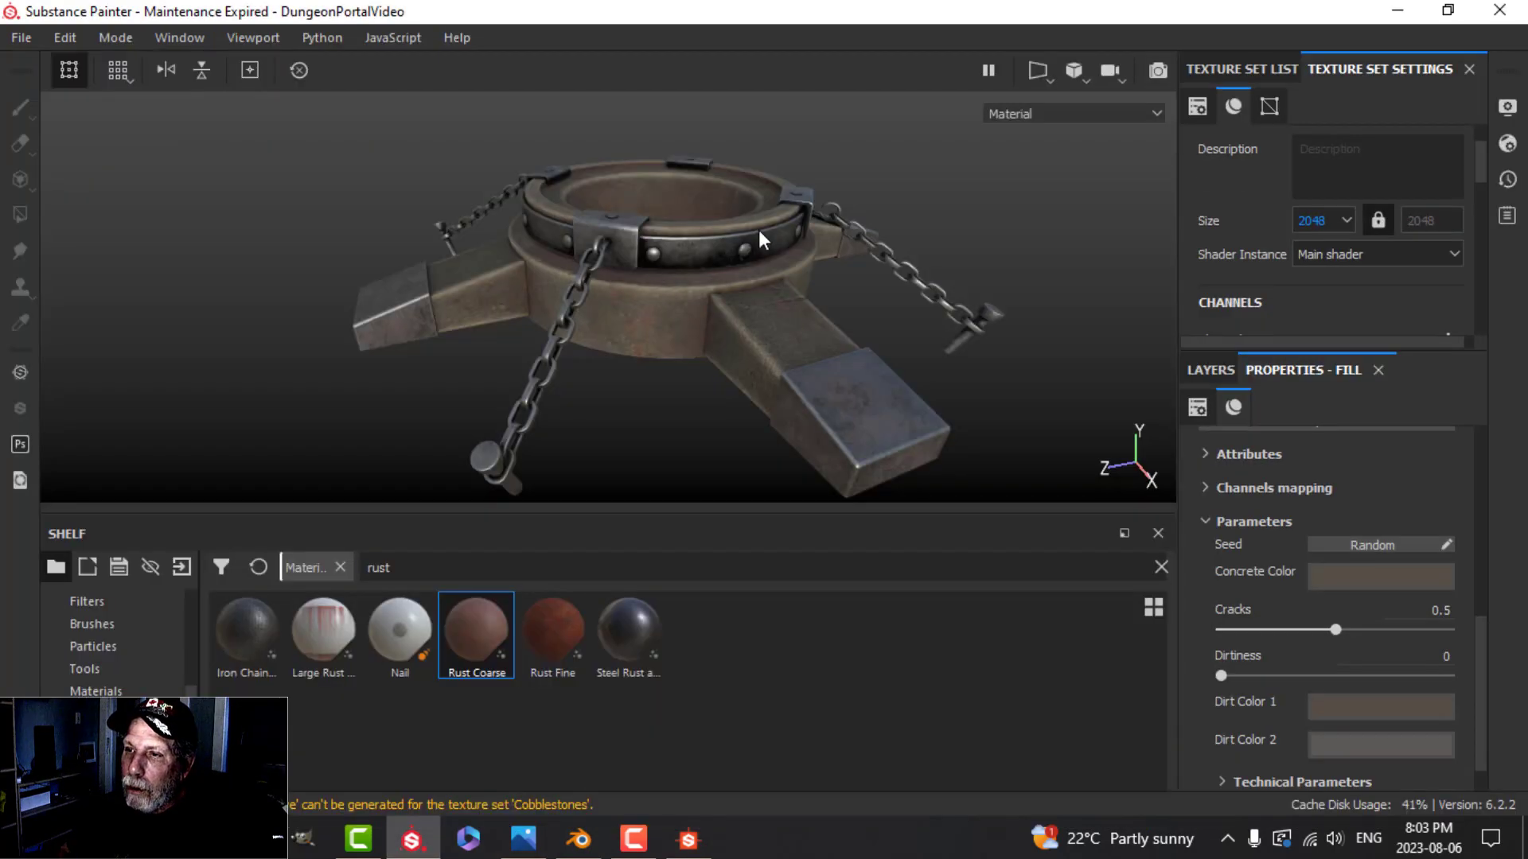
pyautogui.keyDown('alt'); pyautogui.moveTo(766, 323); pyautogui.dragTo(825, 309); pyautogui.keyUp('alt')
pyautogui.click(1217, 375)
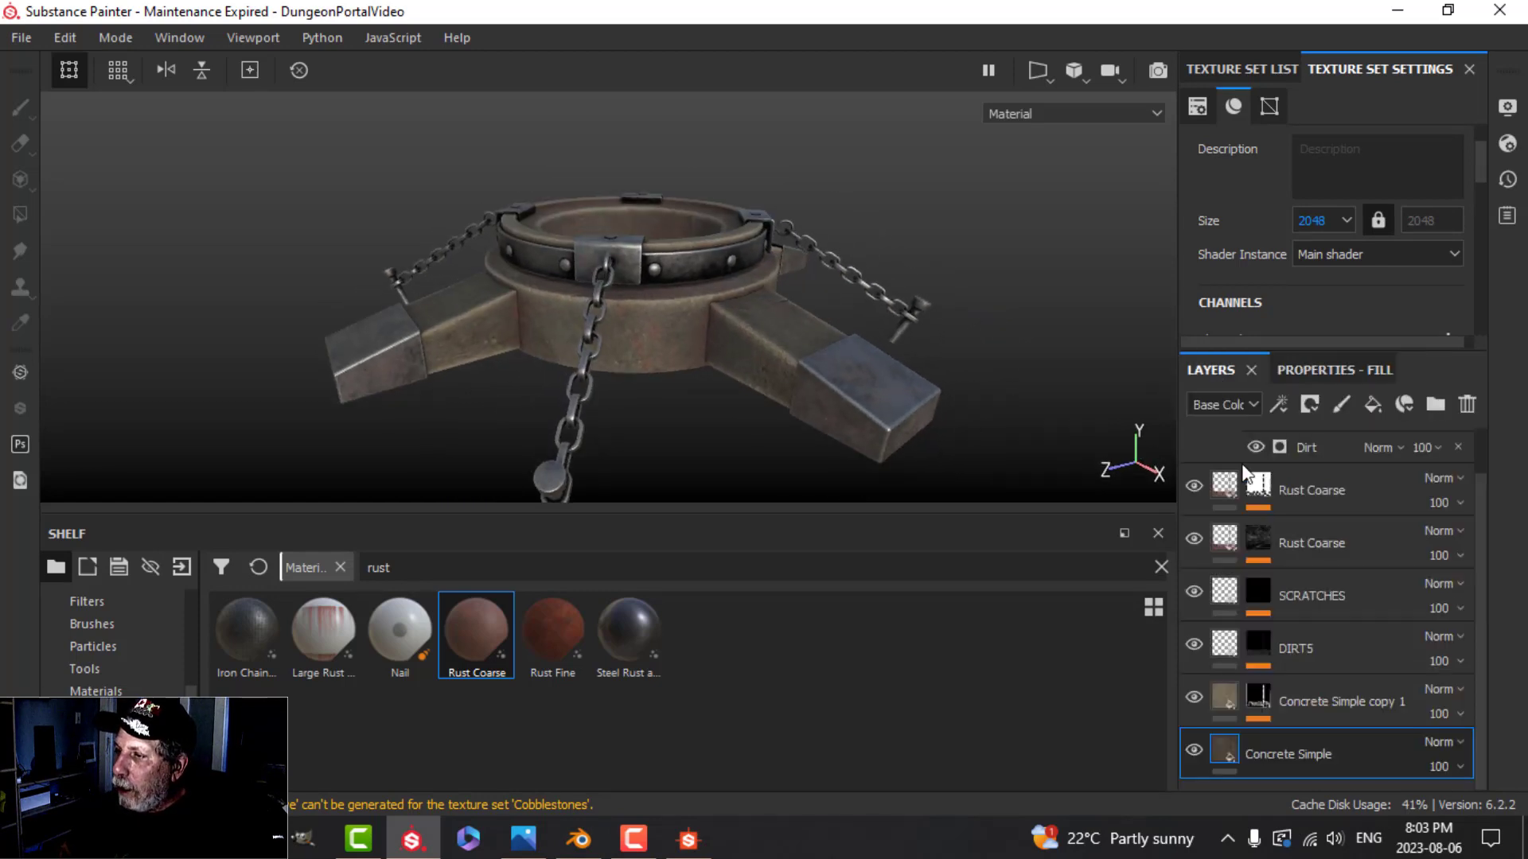
pyautogui.scroll(1, 1229, 470)
pyautogui.click(1225, 466)
pyautogui.click(1285, 460)
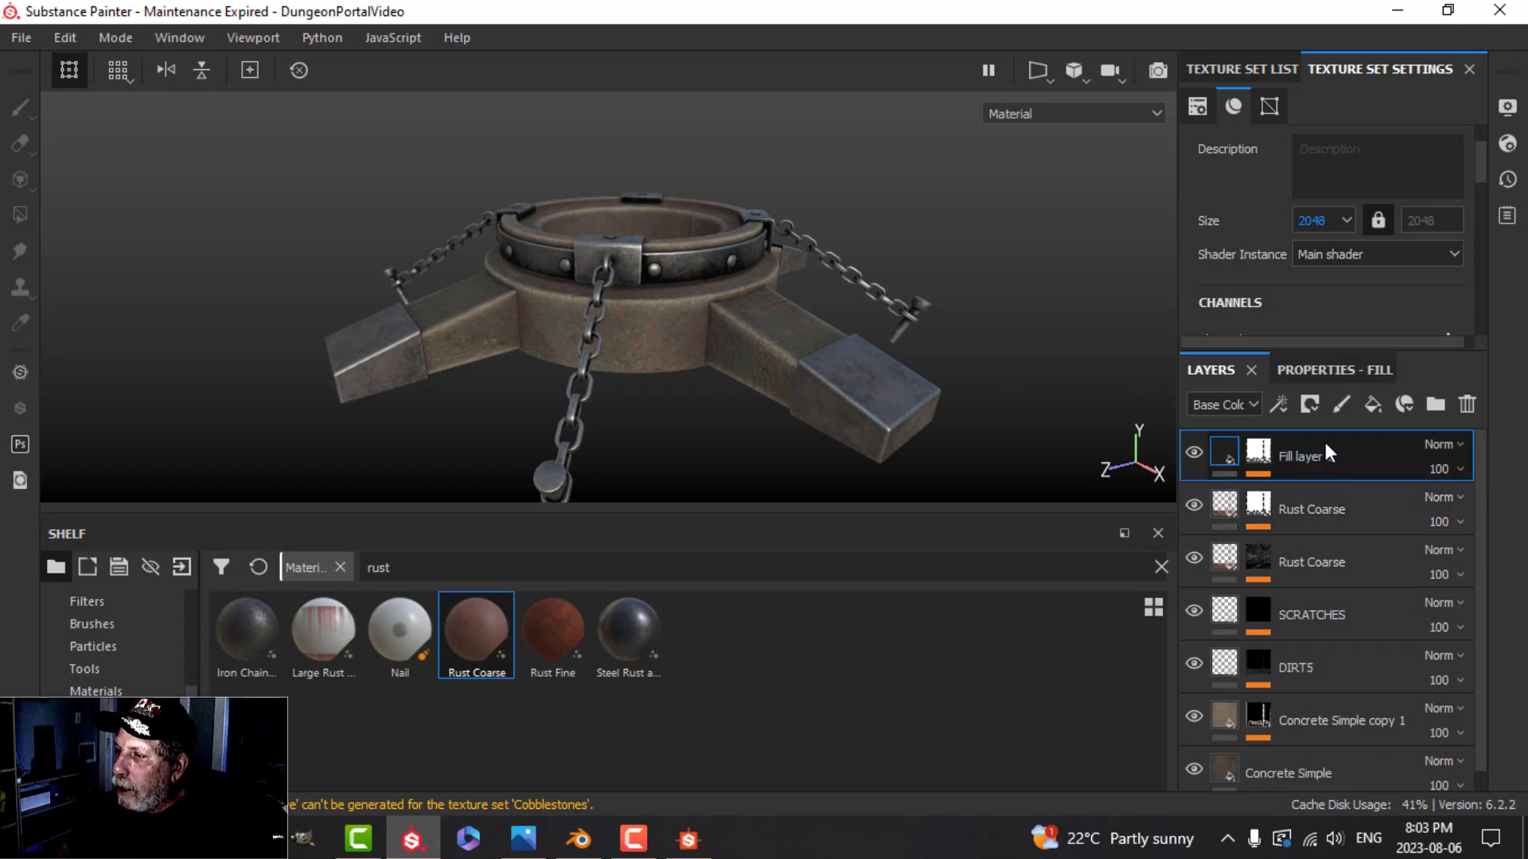
pyautogui.click(1341, 406)
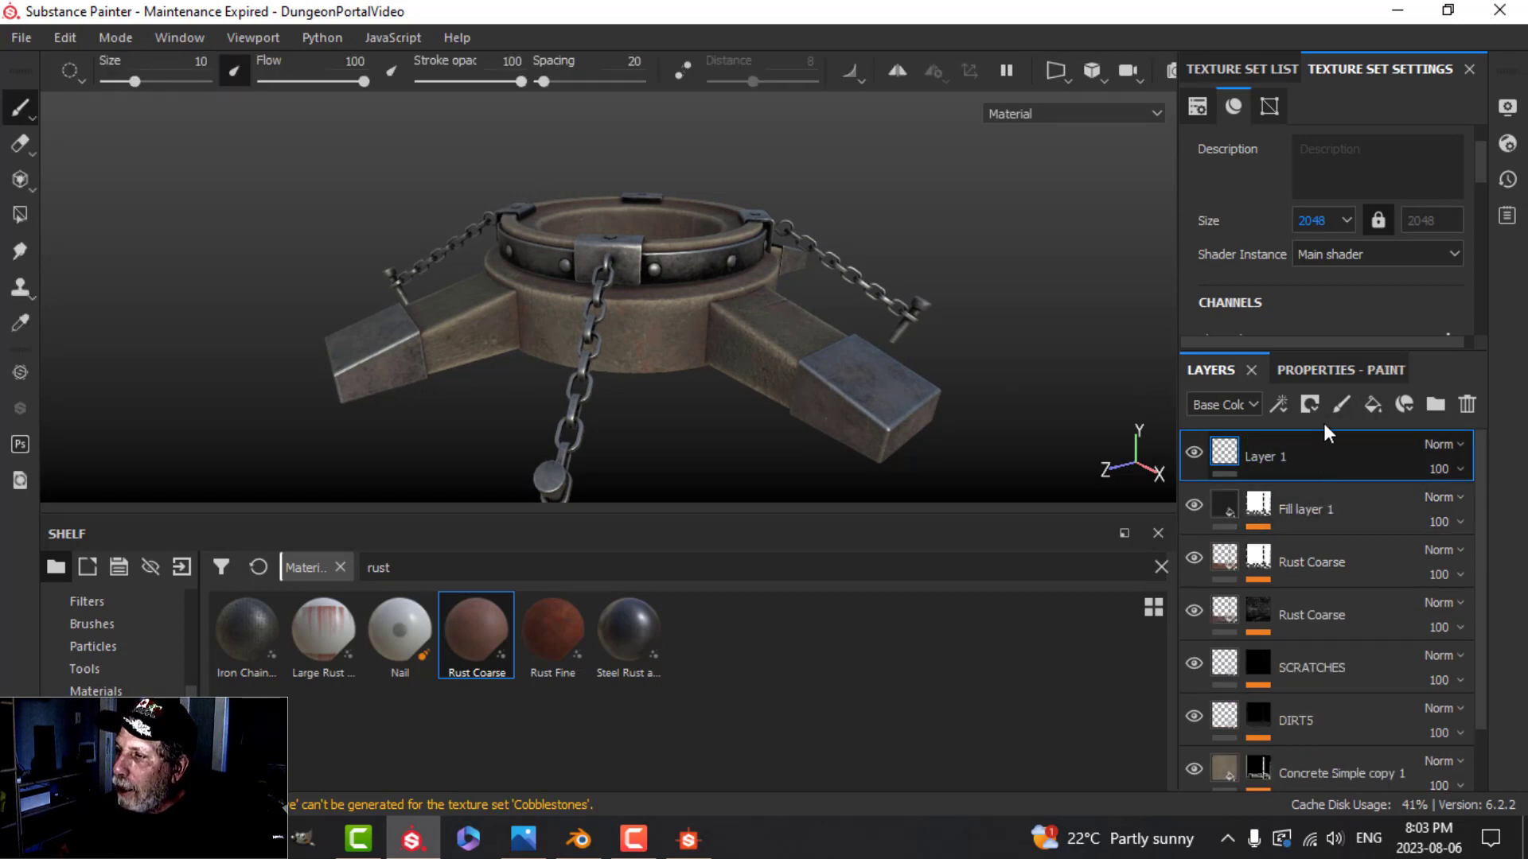
# - Restrict the brush material to the height channel only and set its height to -0.5749
pyautogui.click(1323, 370)
pyautogui.scroll(-10, 1273, 664)
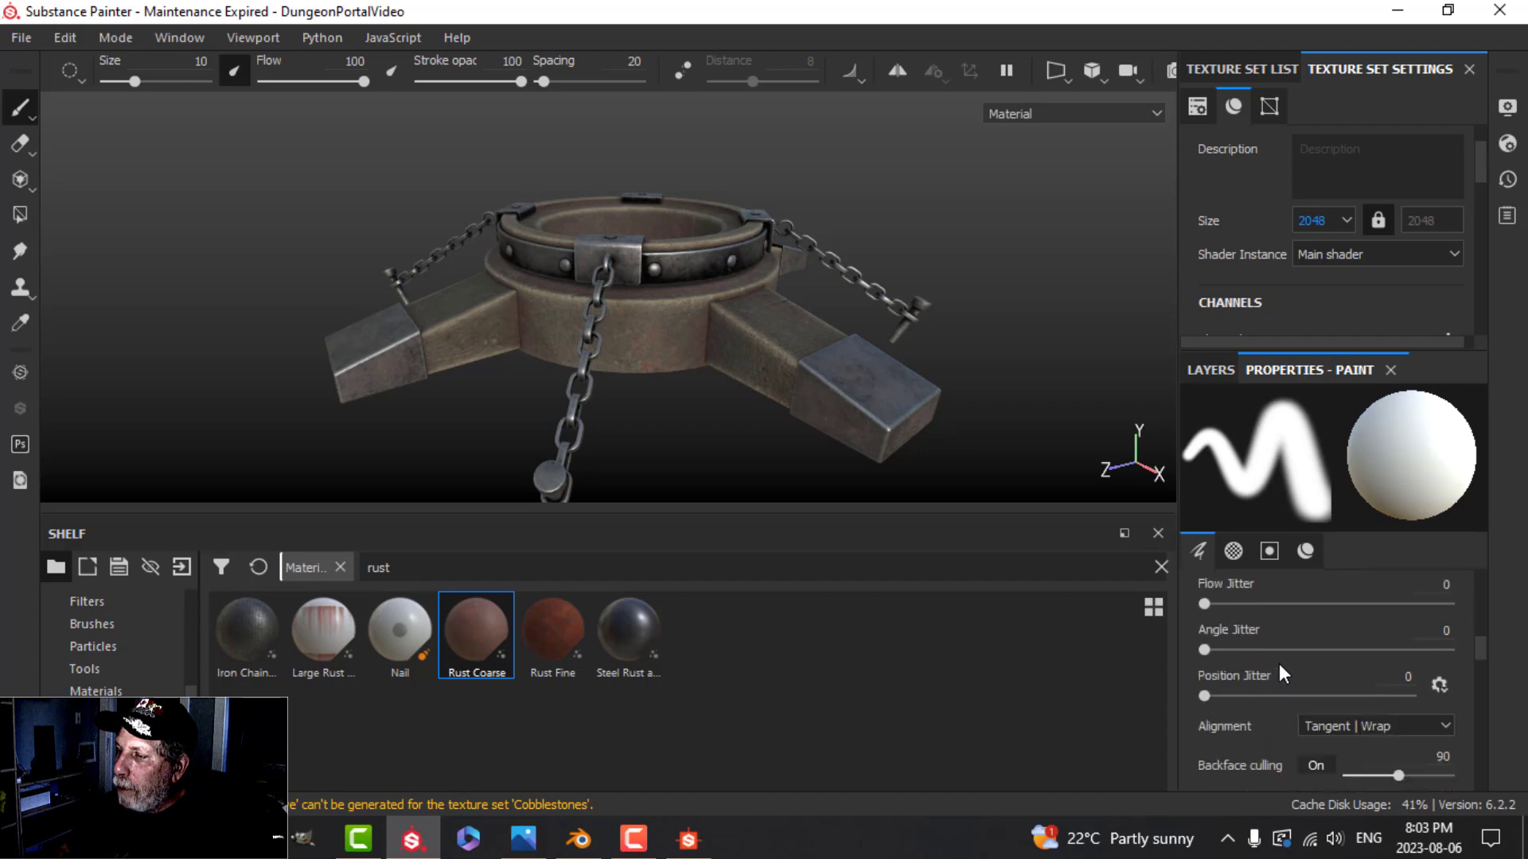
pyautogui.scroll(-5, 1279, 663)
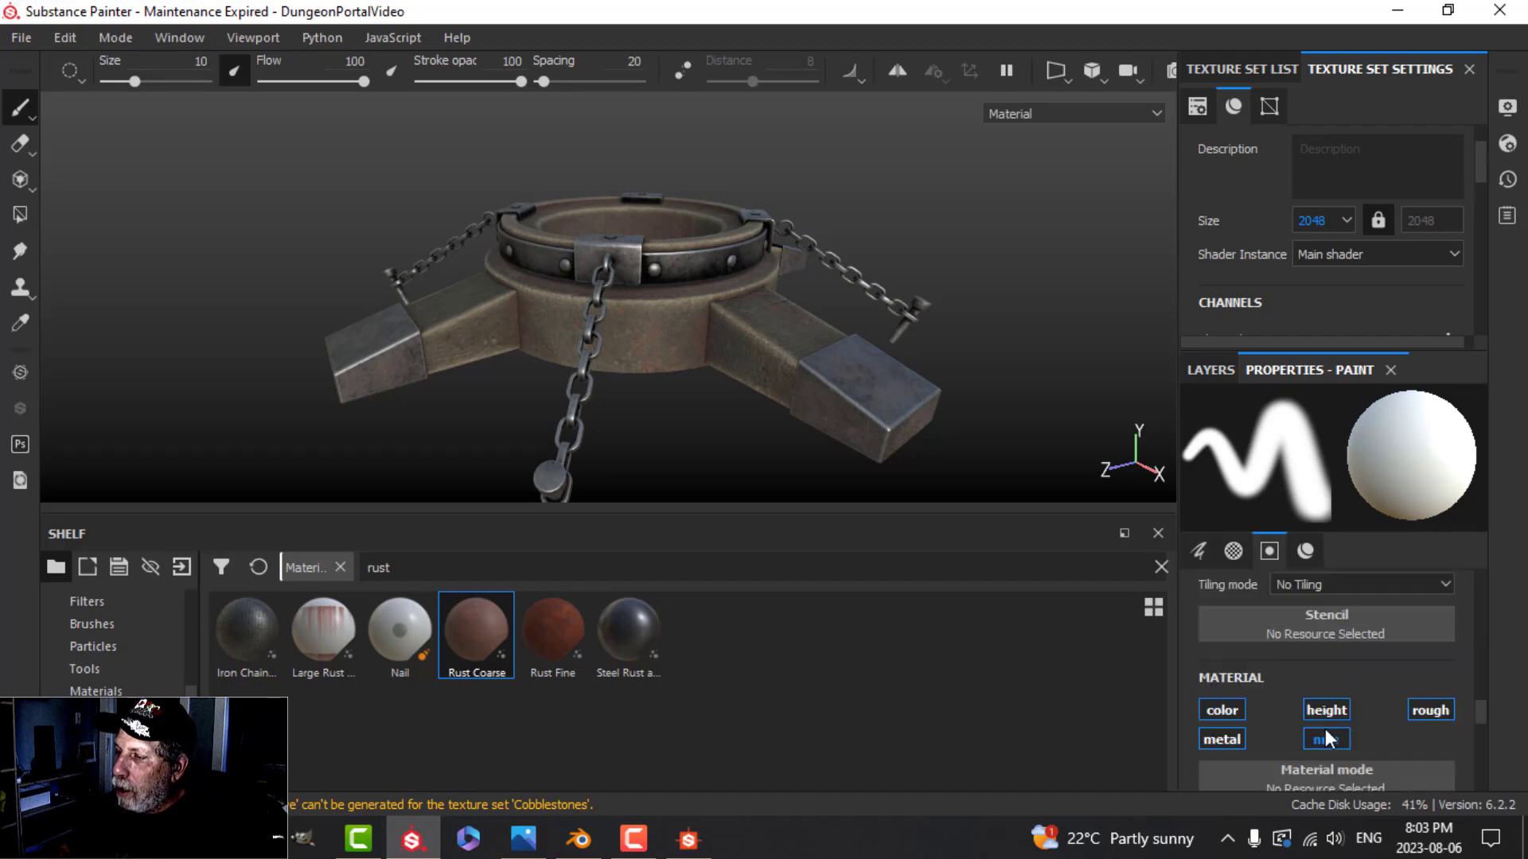
pyautogui.doubleClick(1319, 714)
pyautogui.scroll(-3, 1301, 700)
pyautogui.moveTo(1315, 756); pyautogui.dragTo(1249, 761)
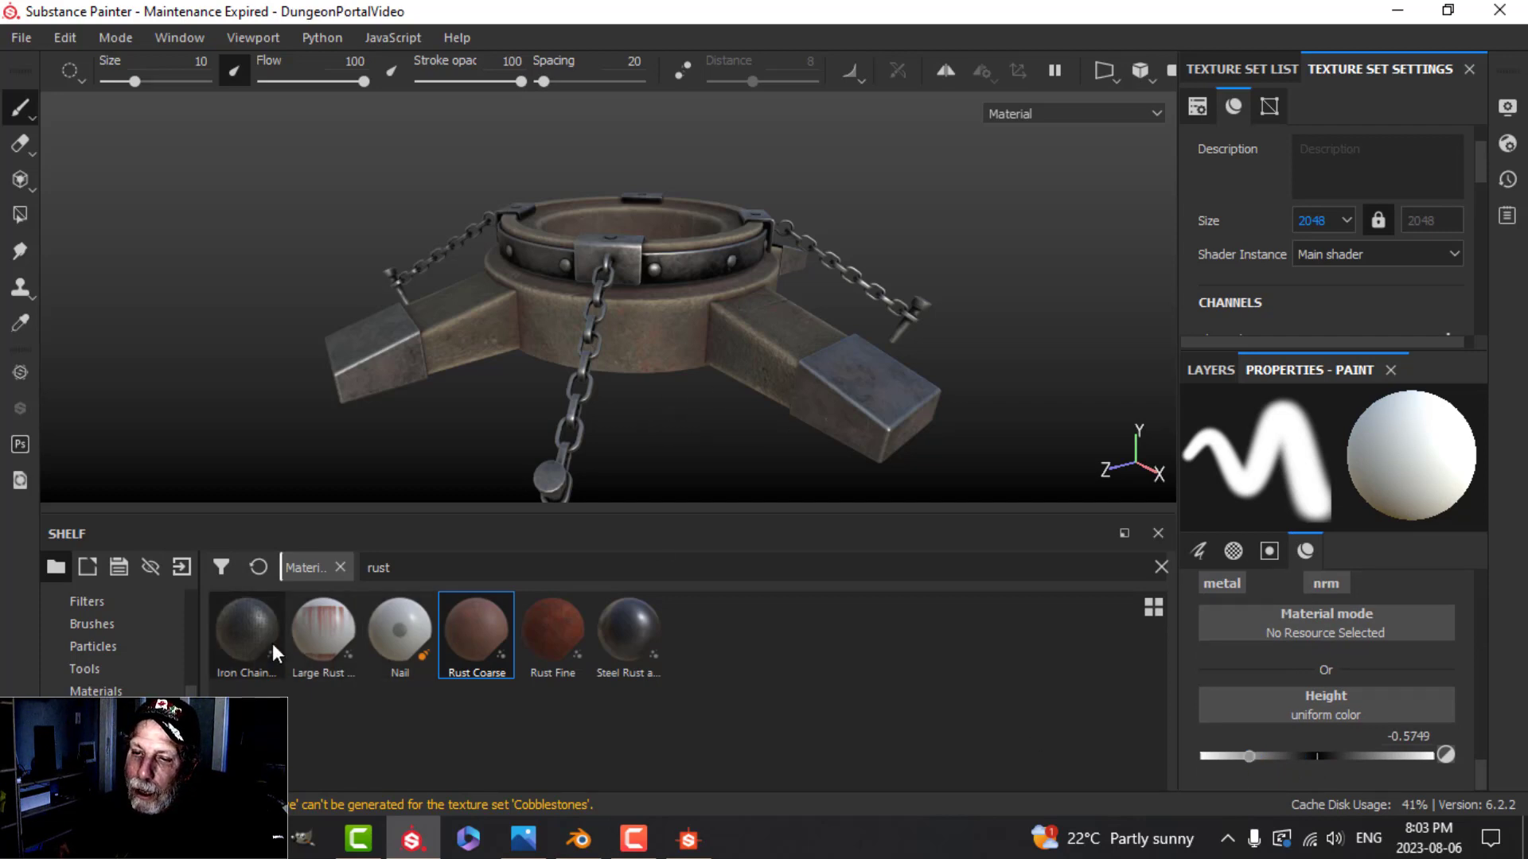
# - Add CracksVideo_basecolor.png from the SUBSTANCE DESIGNER folder to the resources for import
pyautogui.click(180, 566)
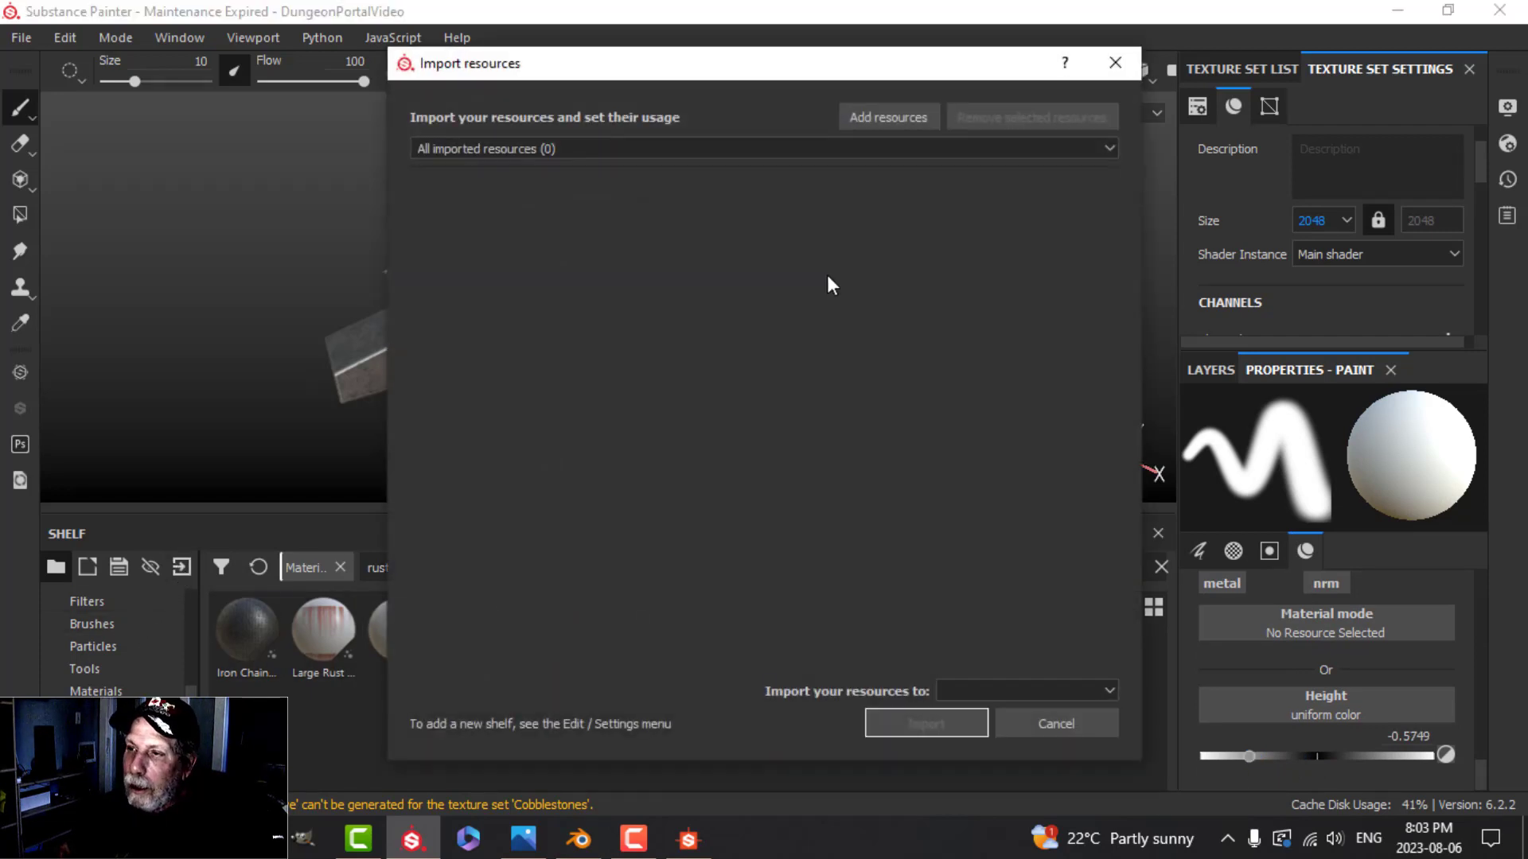
pyautogui.click(875, 118)
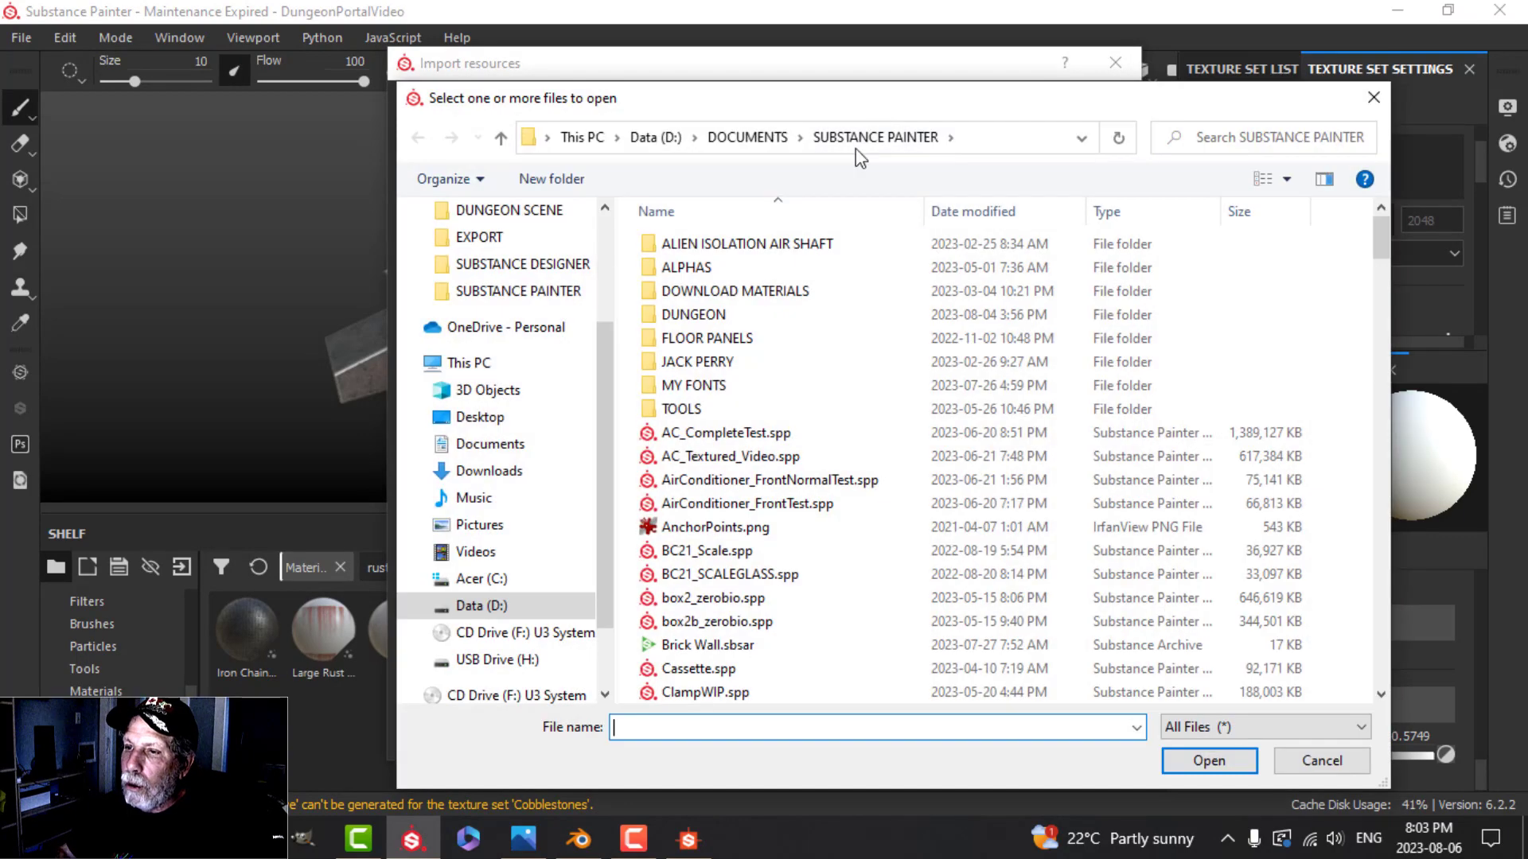
pyautogui.click(557, 264)
pyautogui.scroll(-2, 853, 511)
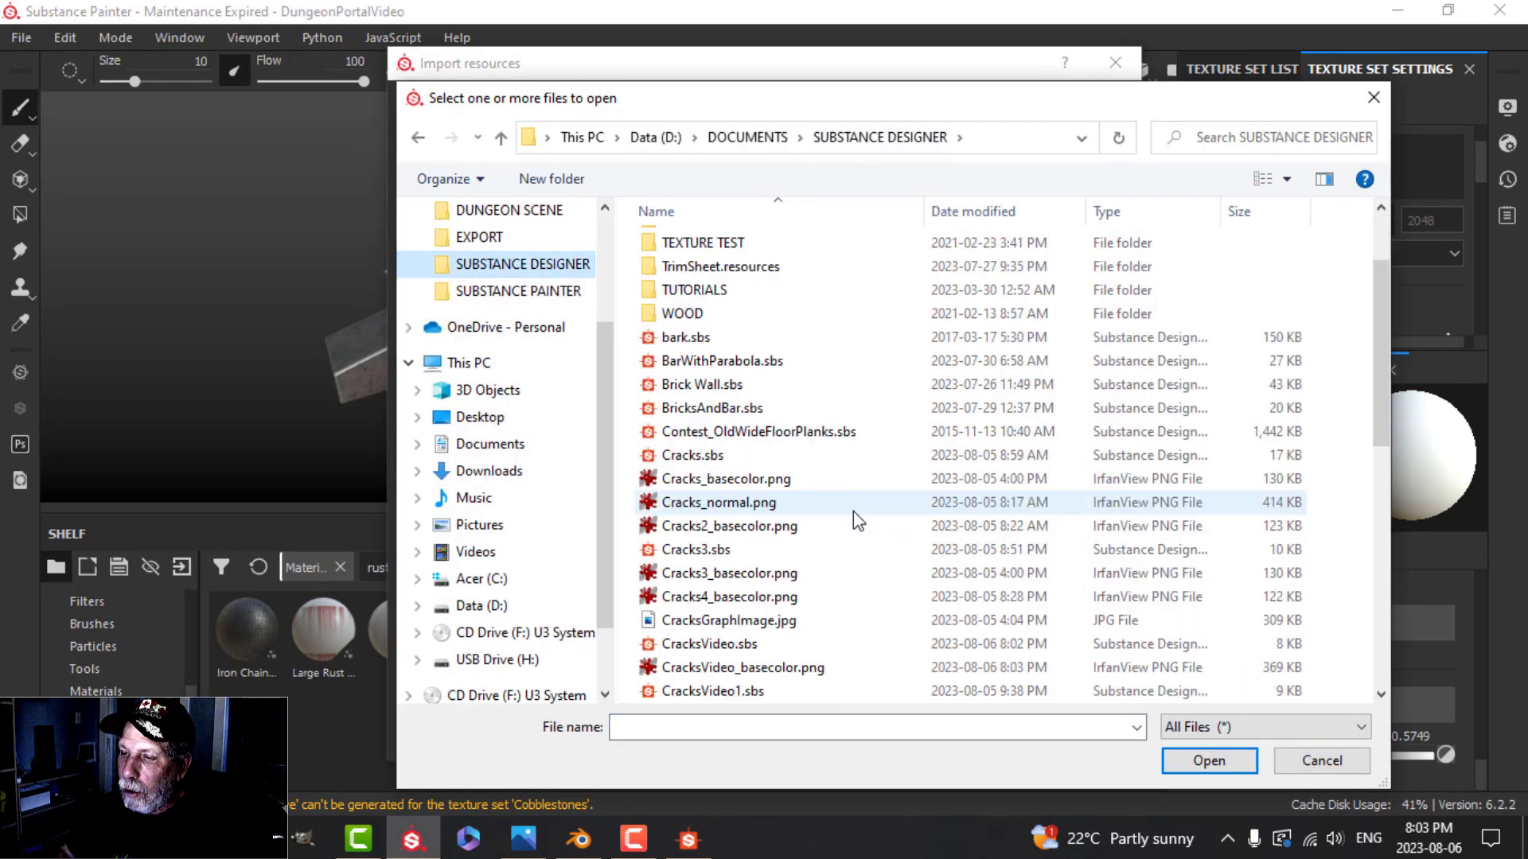
pyautogui.scroll(-2, 853, 511)
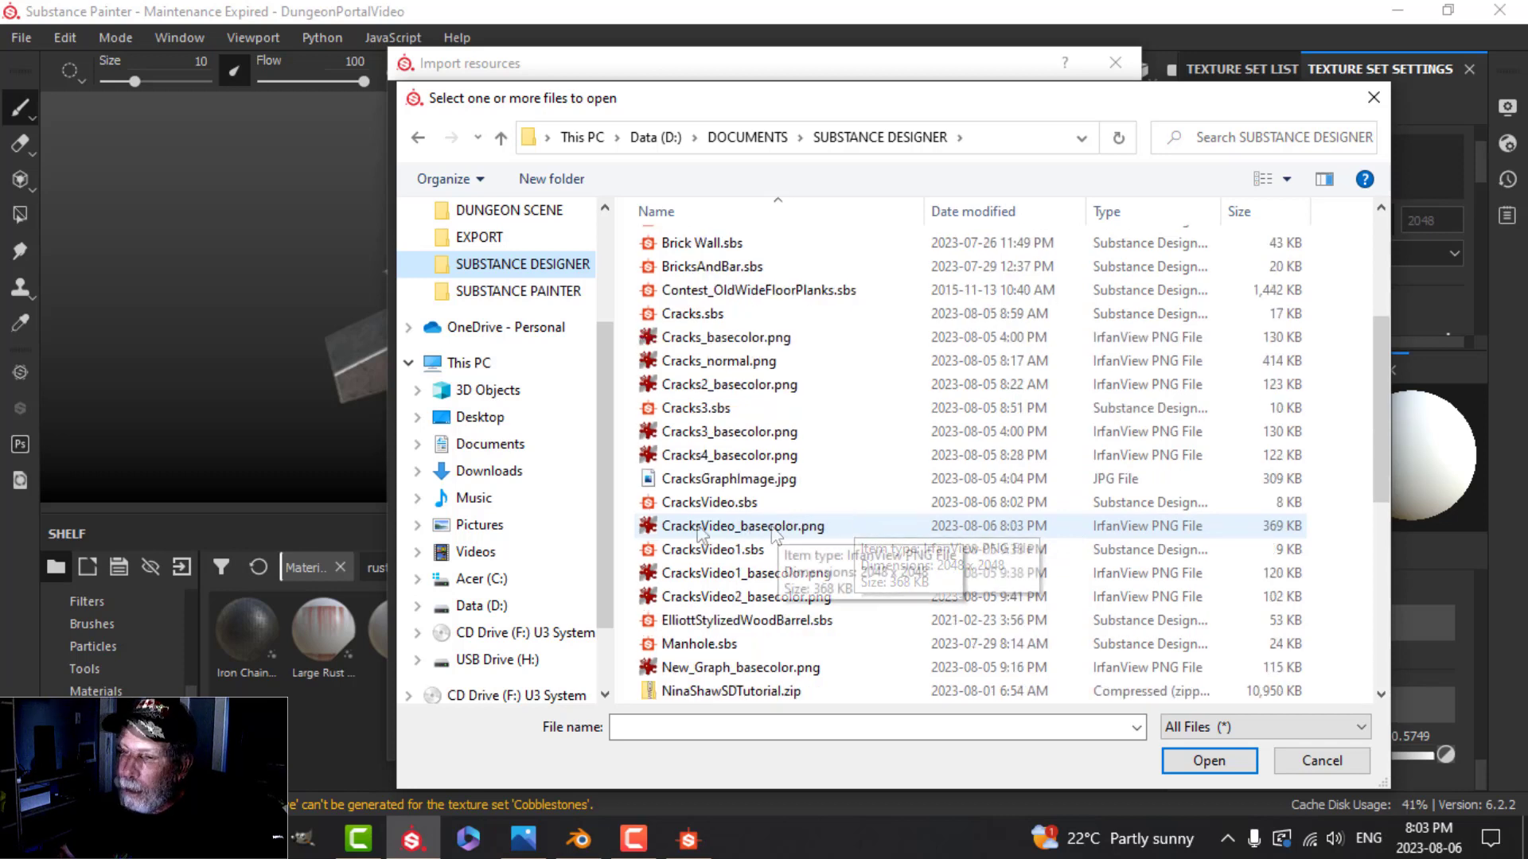
pyautogui.click(809, 530)
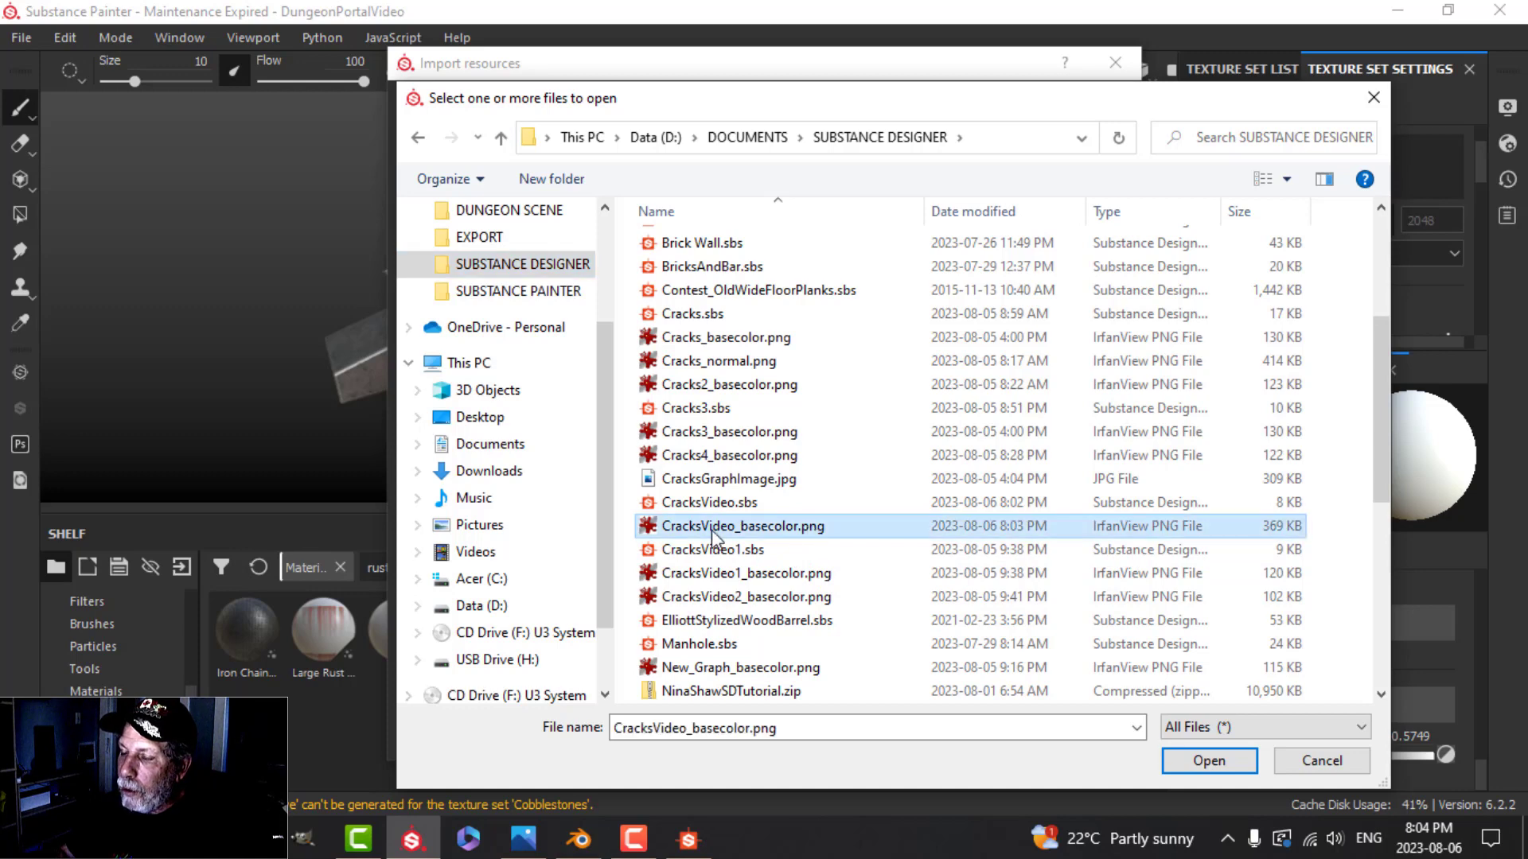
pyautogui.click(1191, 762)
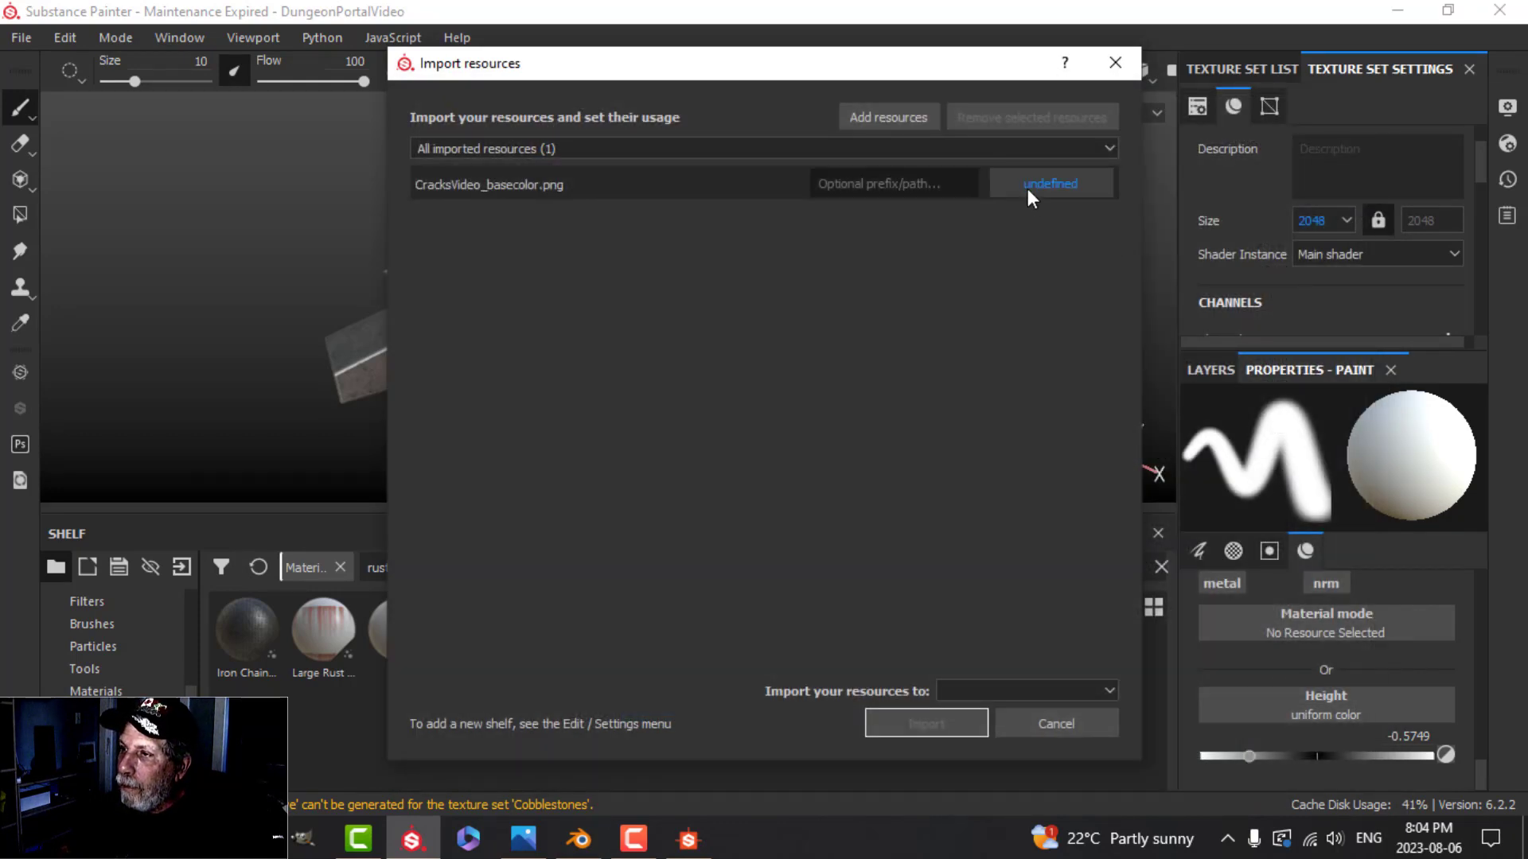
# - Set the crack image's usage to alpha and import it into the current session
pyautogui.click(1028, 186)
pyautogui.click(1065, 199)
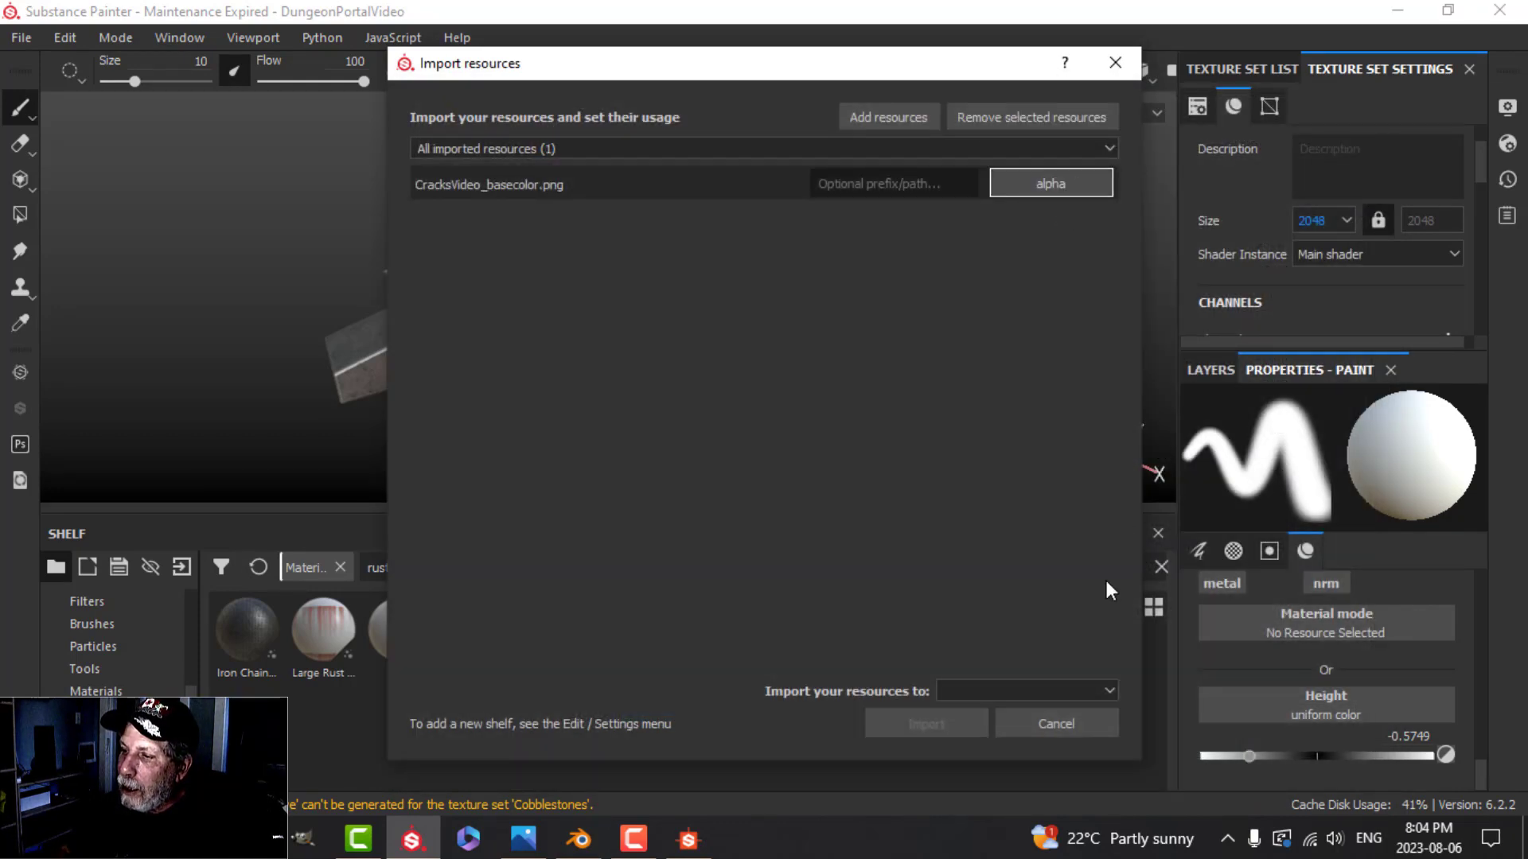
pyautogui.click(1006, 689)
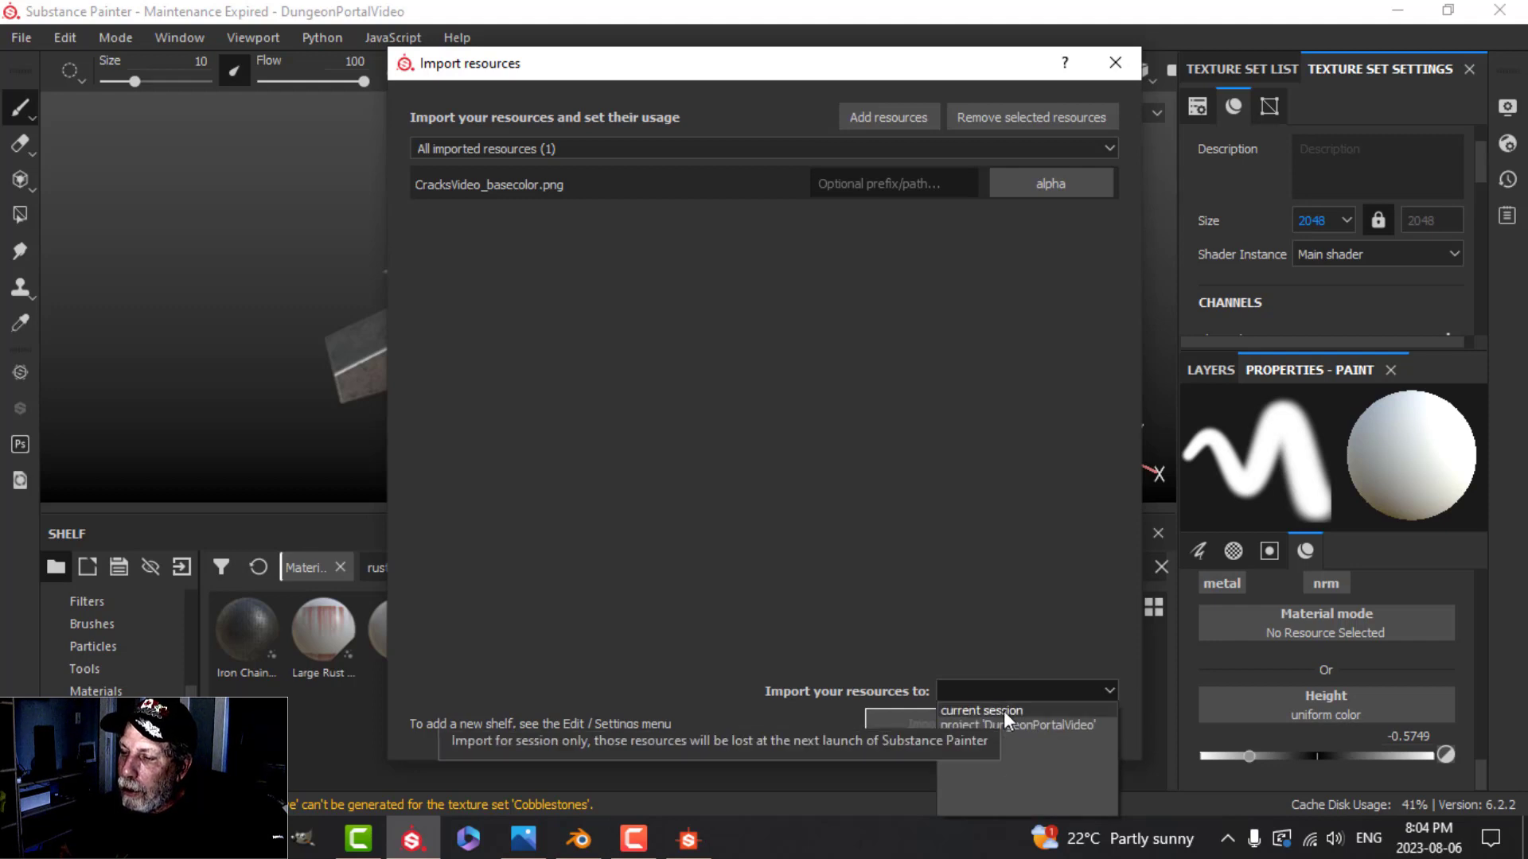
pyautogui.click(1004, 710)
pyautogui.click(958, 726)
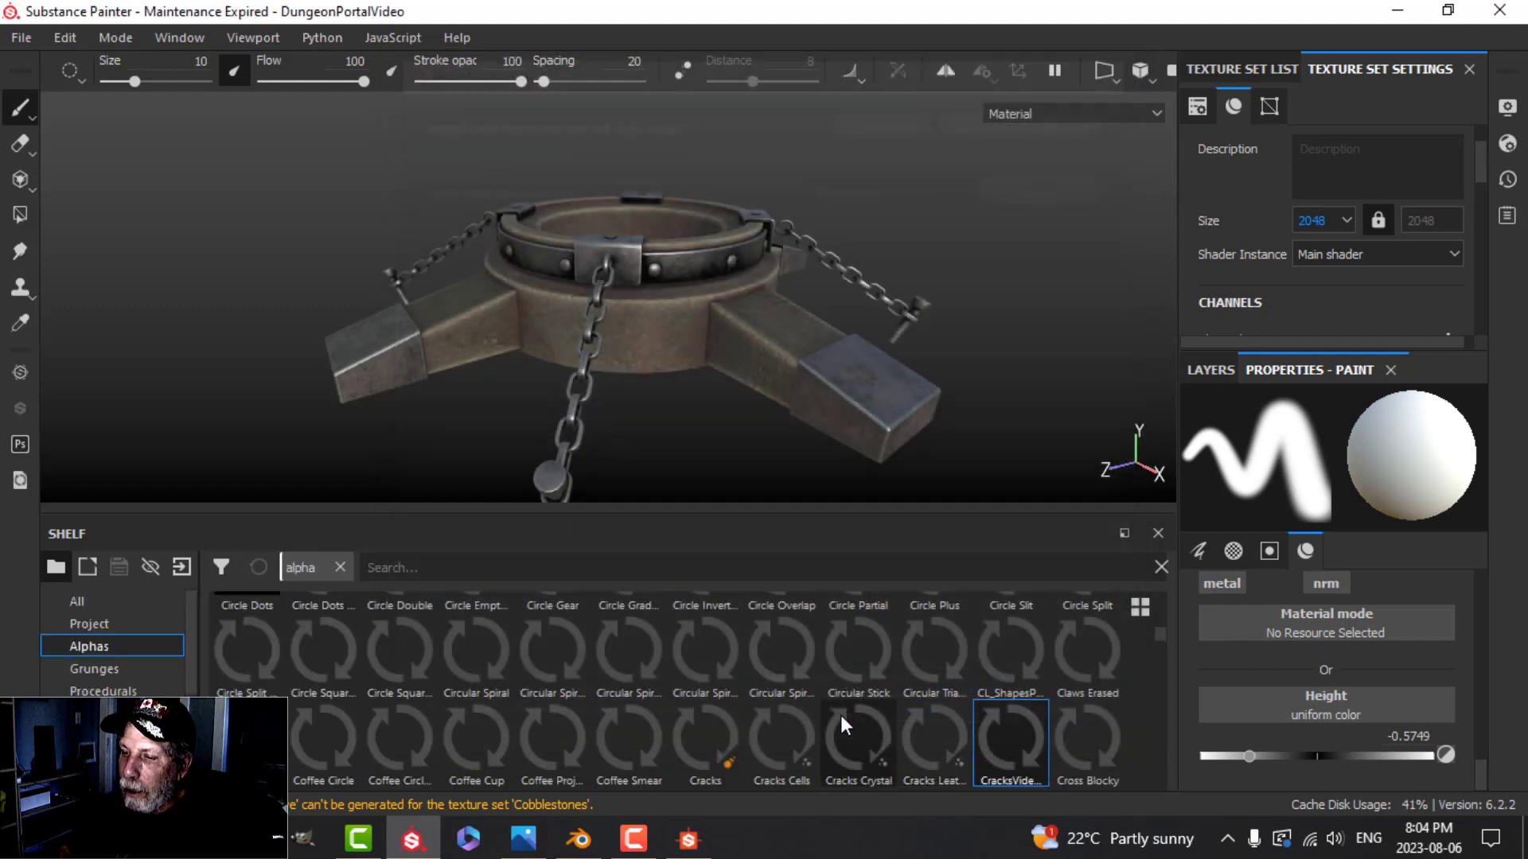
# - Stamp the imported CracksVideo alpha onto the side of the portal's round stone base with a brush size of about 40
pyautogui.click(1015, 749)
pyautogui.keyDown('ctrl'); pyautogui.moveTo(665, 365); pyautogui.dragTo(644, 358, button='right'); pyautogui.keyUp('ctrl')
pyautogui.keyDown('alt'); pyautogui.moveTo(692, 334); pyautogui.dragTo(661, 339); pyautogui.keyUp('alt')
pyautogui.scroll(5, 660, 339)
pyautogui.click(629, 318)
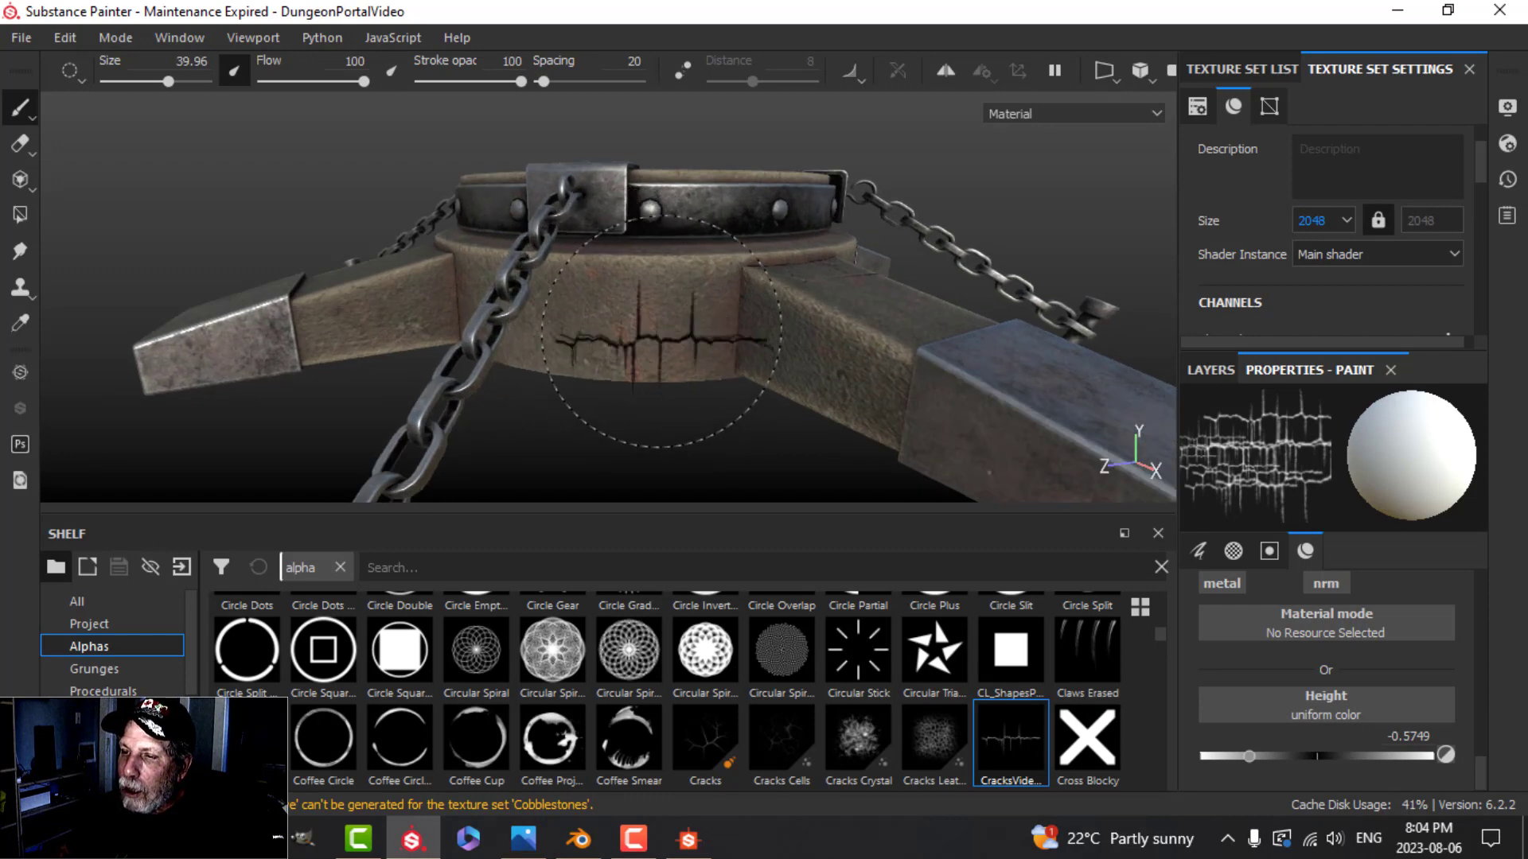
# - Examine the stamped cracks around the portal's stone base from several angles, hiding the panels for a larger 3D view
pyautogui.scroll(-3, 685, 416)
pyautogui.moveTo(689, 416)
pyautogui.keyDown('alt'); pyautogui.mouseDown()
pyautogui.moveTo(809, 423)
pyautogui.moveTo(753, 420)
pyautogui.moveTo(822, 385)
pyautogui.moveTo(597, 402)
pyautogui.moveTo(617, 401)
pyautogui.mouseUp(); pyautogui.keyUp('alt')
pyautogui.scroll(3, 626, 395)
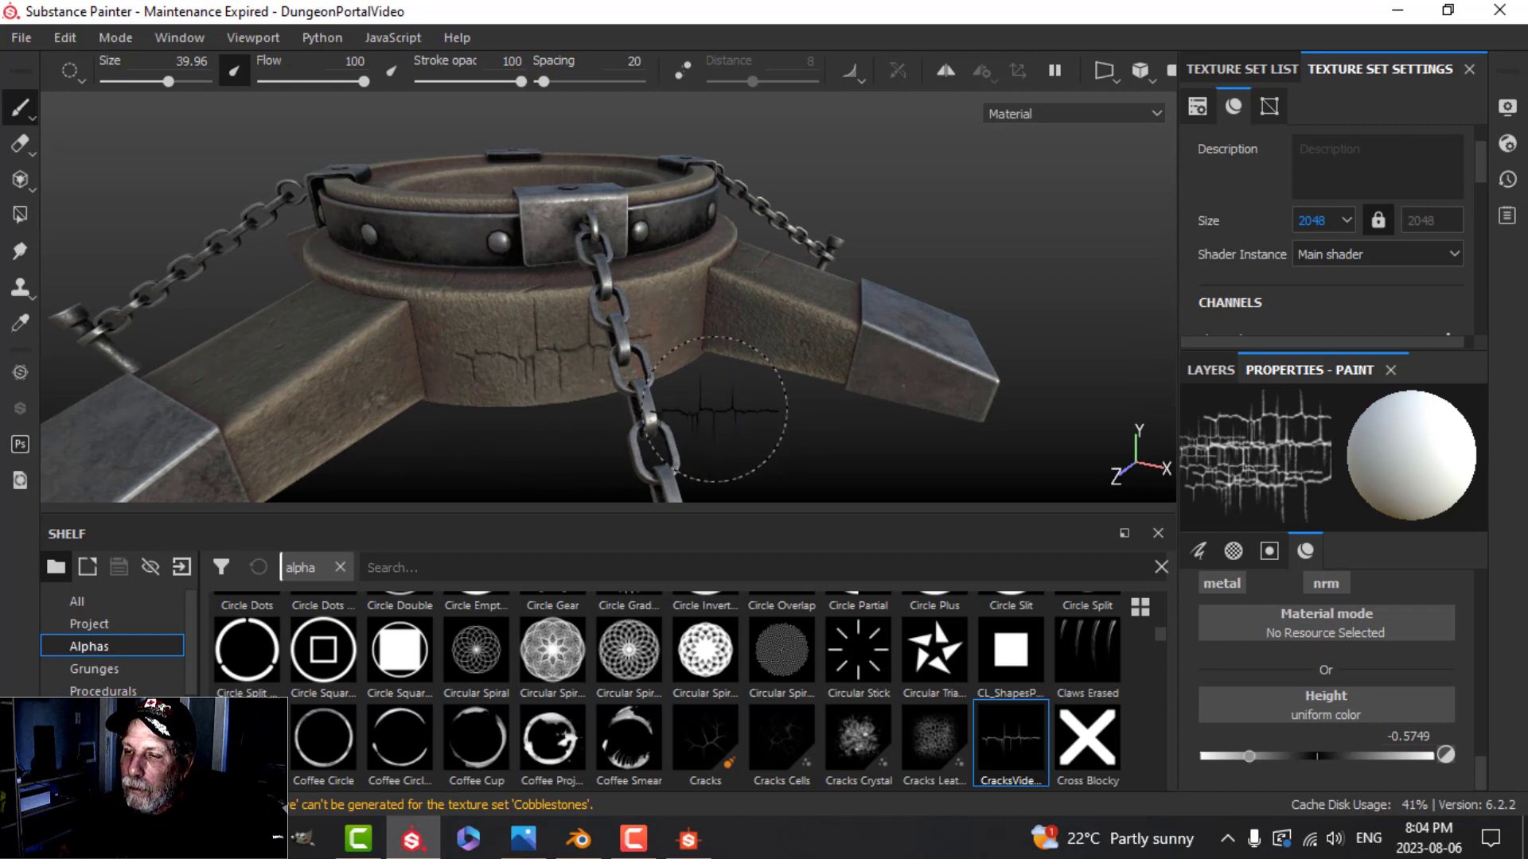
pyautogui.keyDown('alt'); pyautogui.moveTo(714, 407); pyautogui.dragTo(723, 416); pyautogui.keyUp('alt')
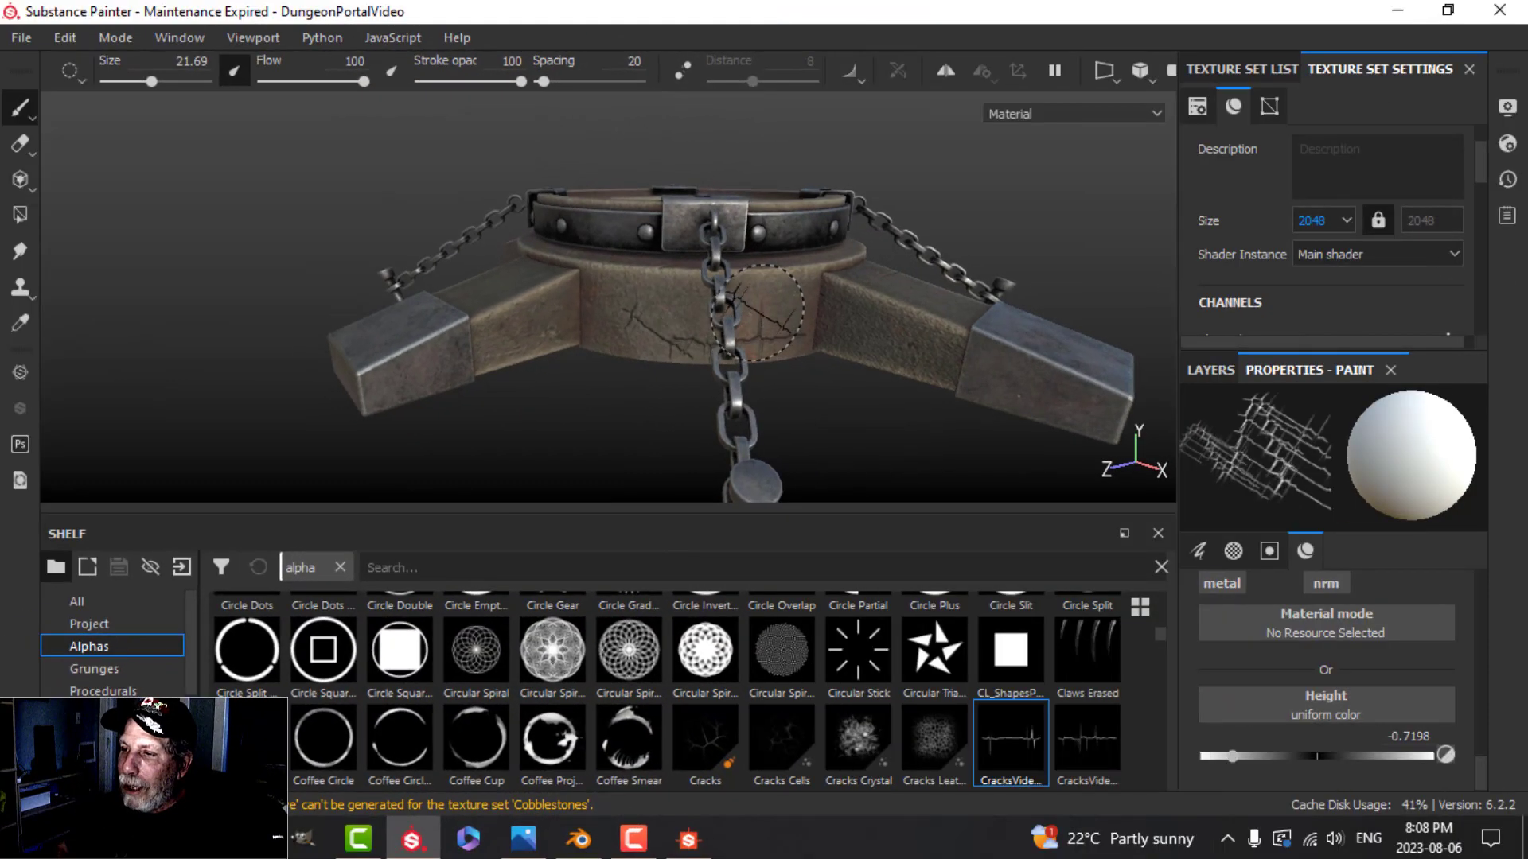
pyautogui.moveTo(756, 312)
pyautogui.keyDown('alt'); pyautogui.mouseDown()
pyautogui.moveTo(702, 340)
pyautogui.moveTo(812, 331)
pyautogui.moveTo(789, 352)
pyautogui.moveTo(774, 341)
pyautogui.mouseUp(); pyautogui.keyUp('alt')
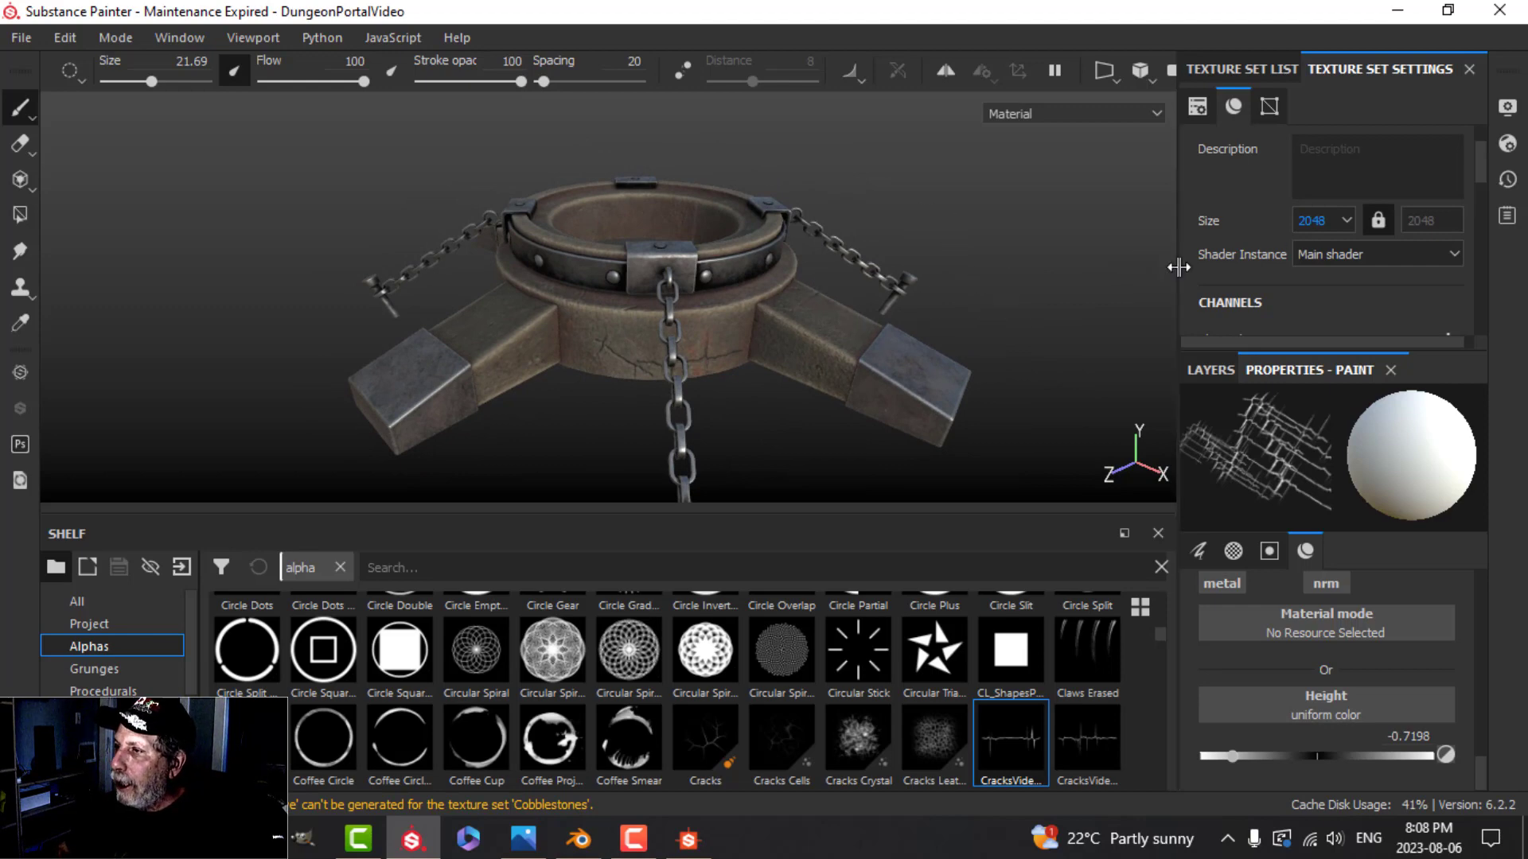
pyautogui.press('Tab')
pyautogui.keyDown('alt'); pyautogui.moveTo(979, 461); pyautogui.dragTo(852, 434); pyautogui.keyUp('alt')
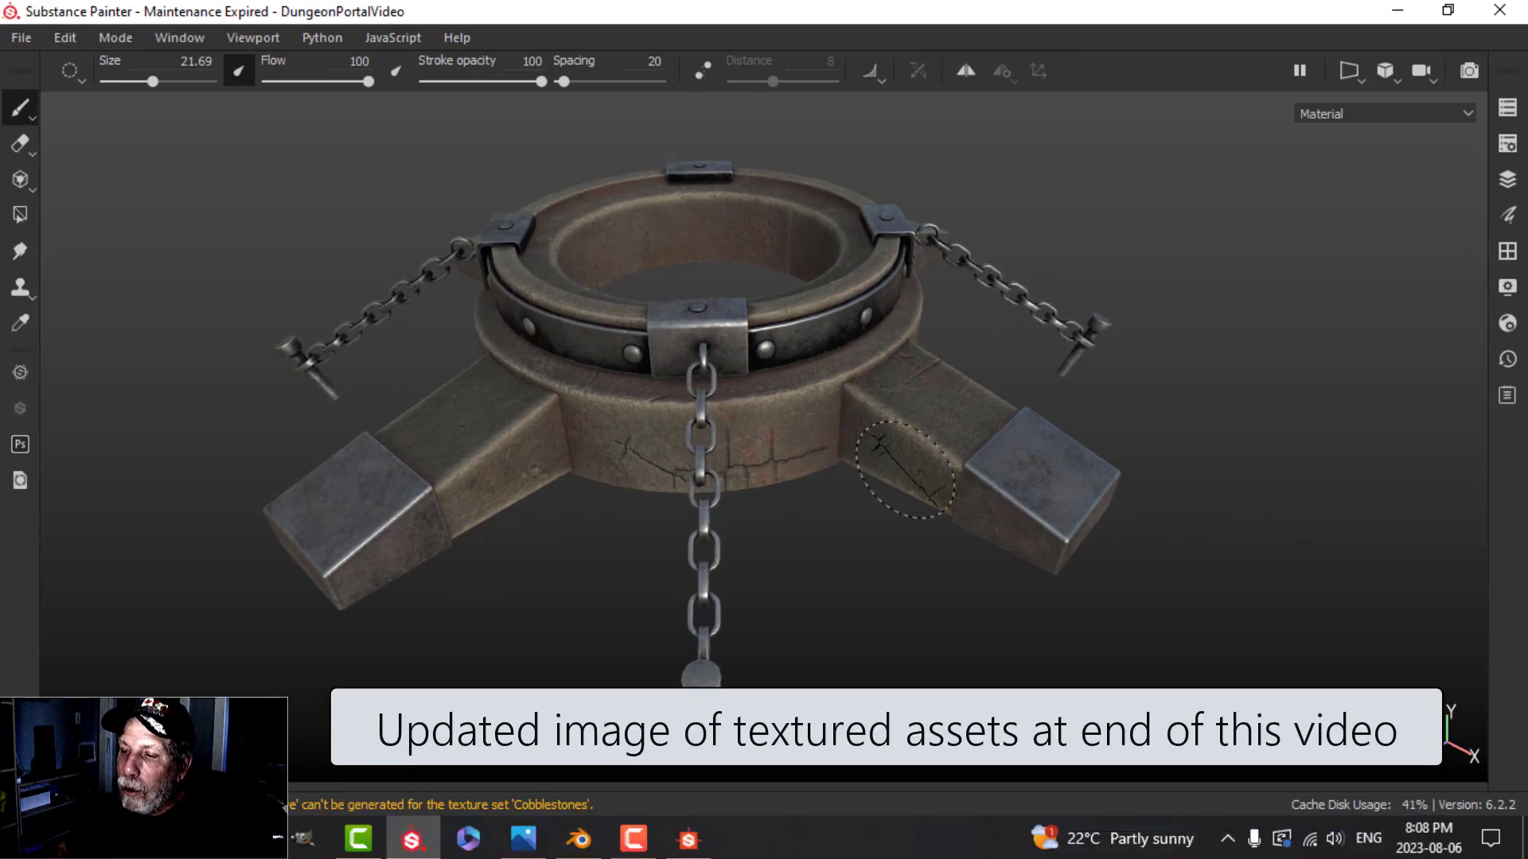
pyautogui.moveTo(902, 481)
pyautogui.keyDown('alt'); pyautogui.mouseDown()
pyautogui.moveTo(698, 471)
pyautogui.moveTo(849, 433)
pyautogui.mouseUp(); pyautogui.keyUp('alt')
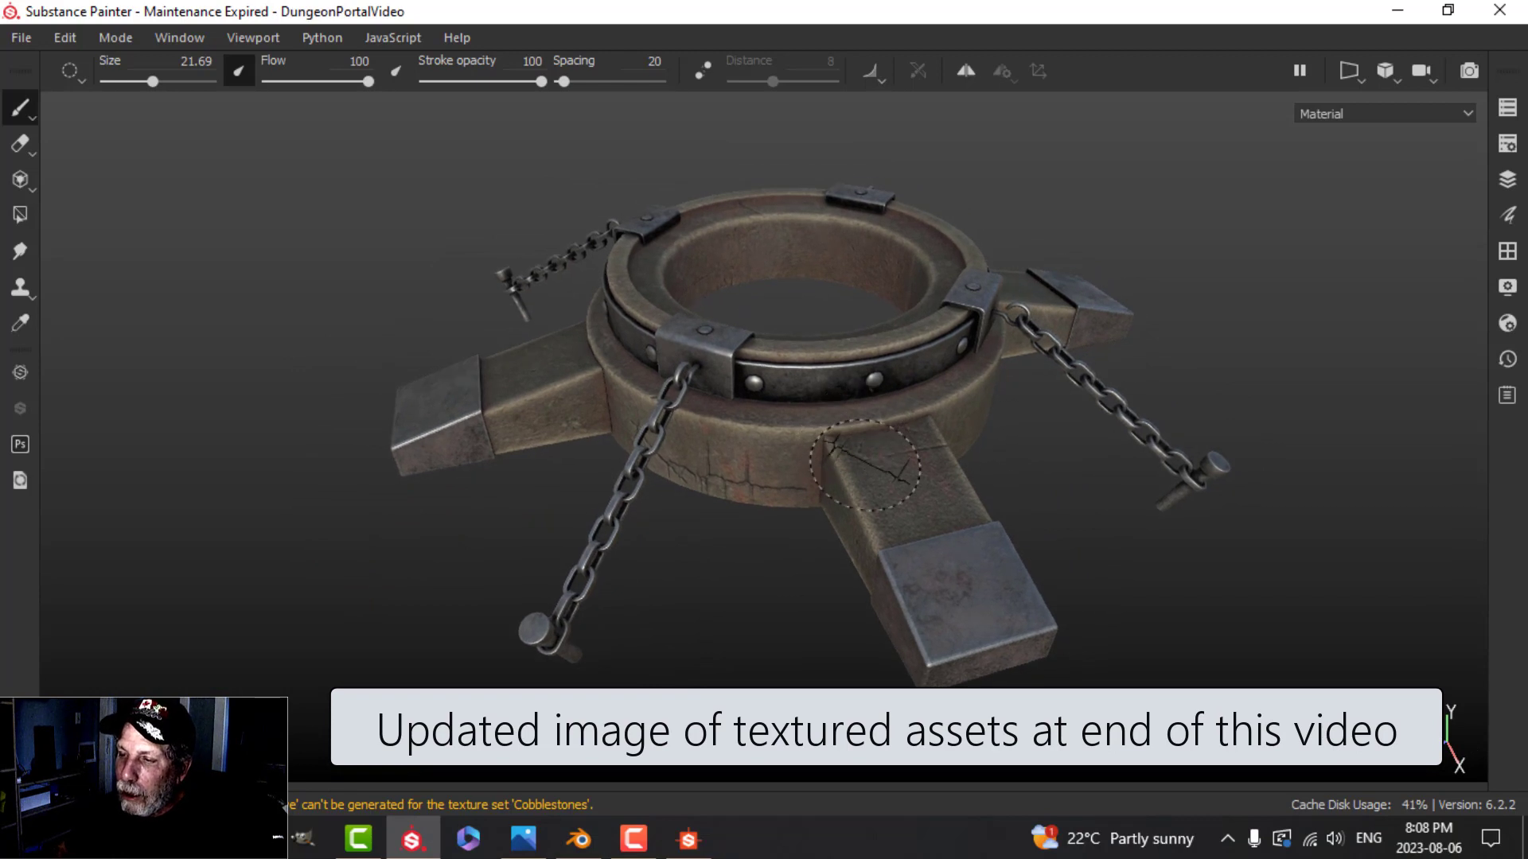
pyautogui.scroll(1, 845, 453)
pyautogui.moveTo(839, 470)
pyautogui.keyDown('alt'); pyautogui.mouseDown()
pyautogui.moveTo(809, 474)
pyautogui.moveTo(808, 453)
pyautogui.moveTo(851, 443)
pyautogui.mouseUp(); pyautogui.keyUp('alt')
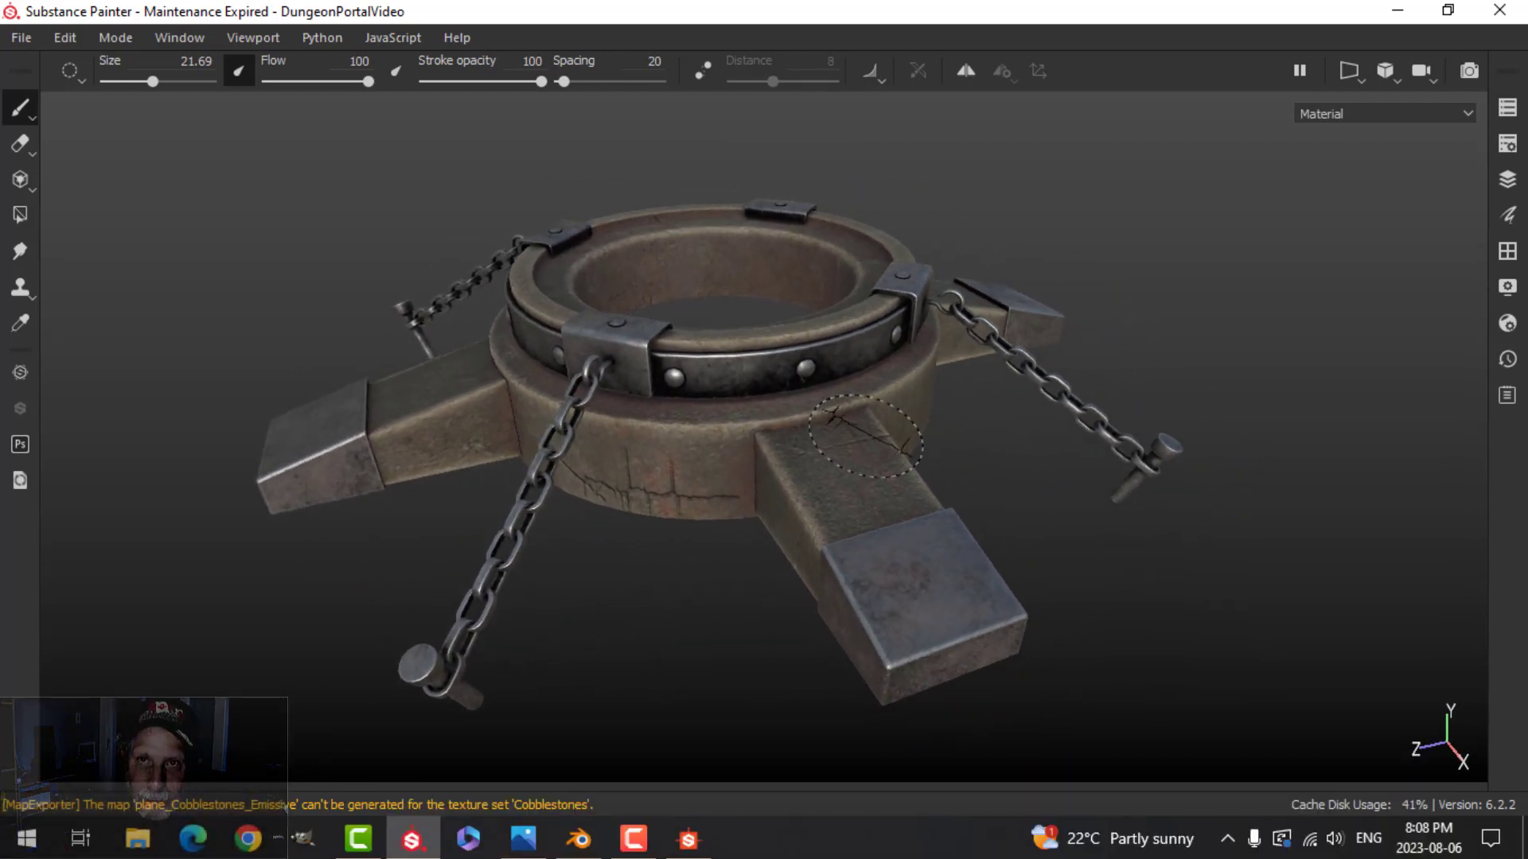